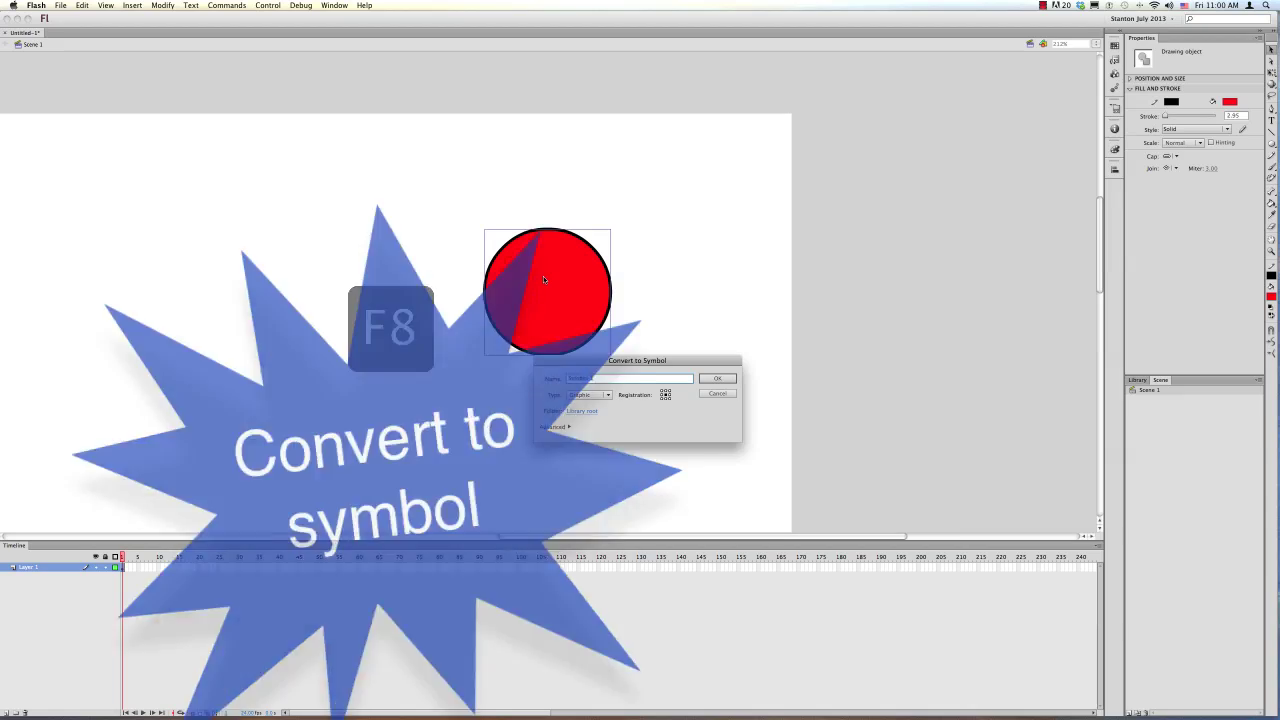
Convert the red circle to a Graphic symbol named "bouncing ball-01" with centre registration.
type("bouncing ball")
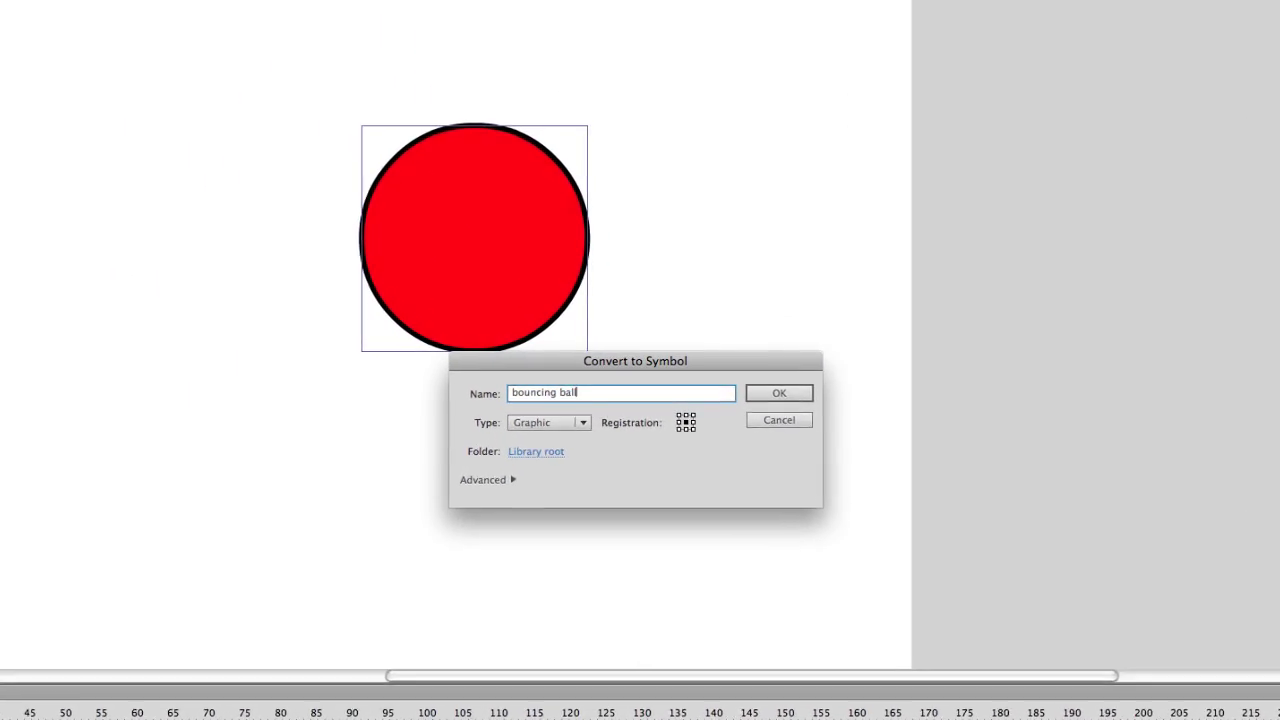
type("-01")
left_click(560, 430)
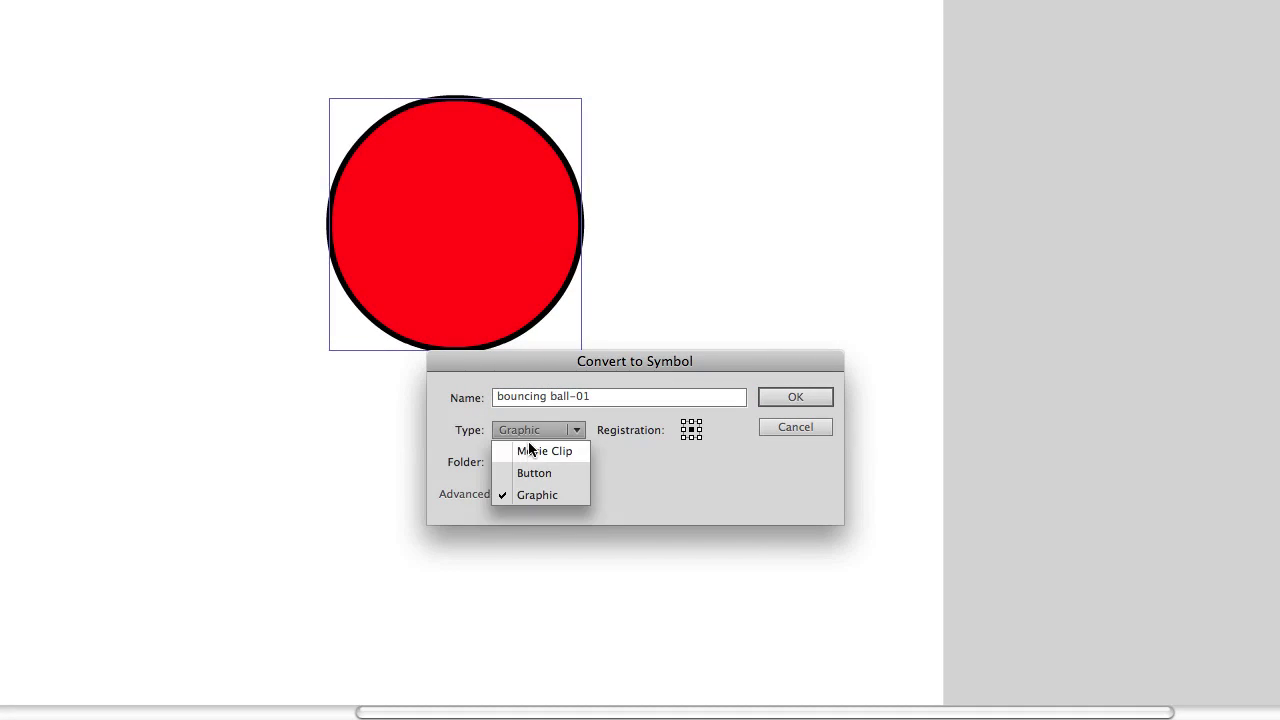
left_click(531, 493)
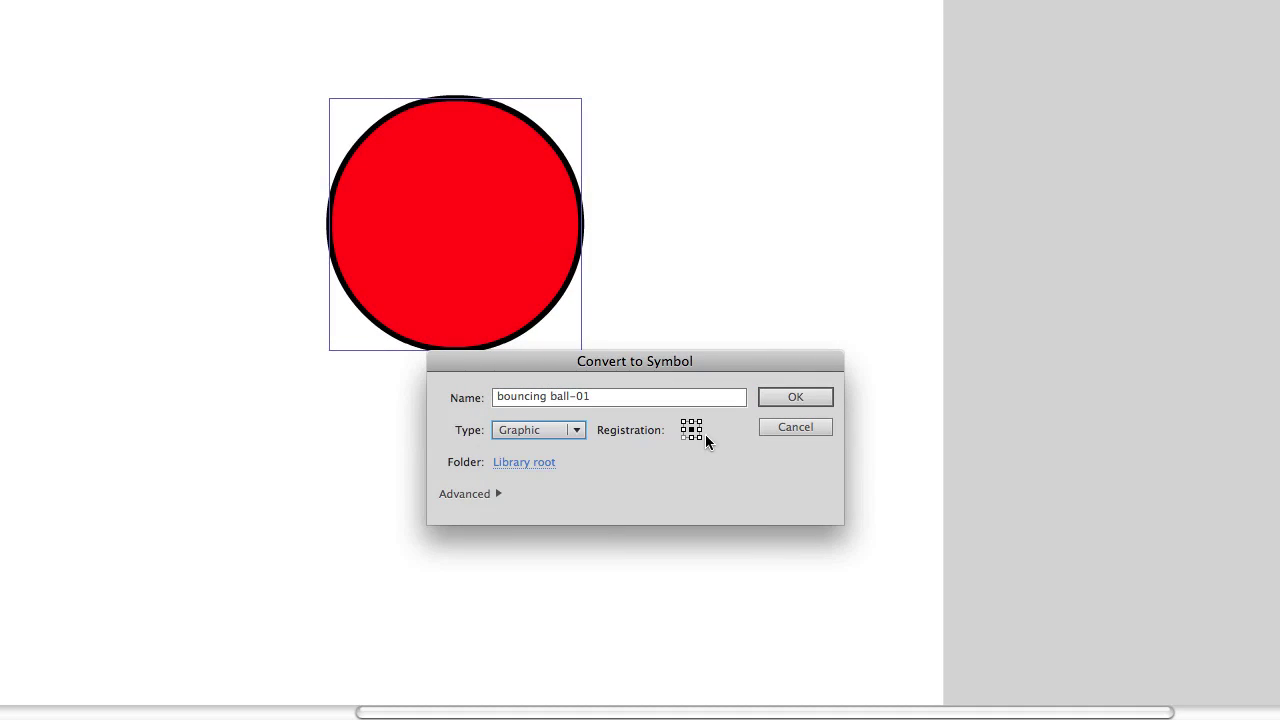
key("Return")
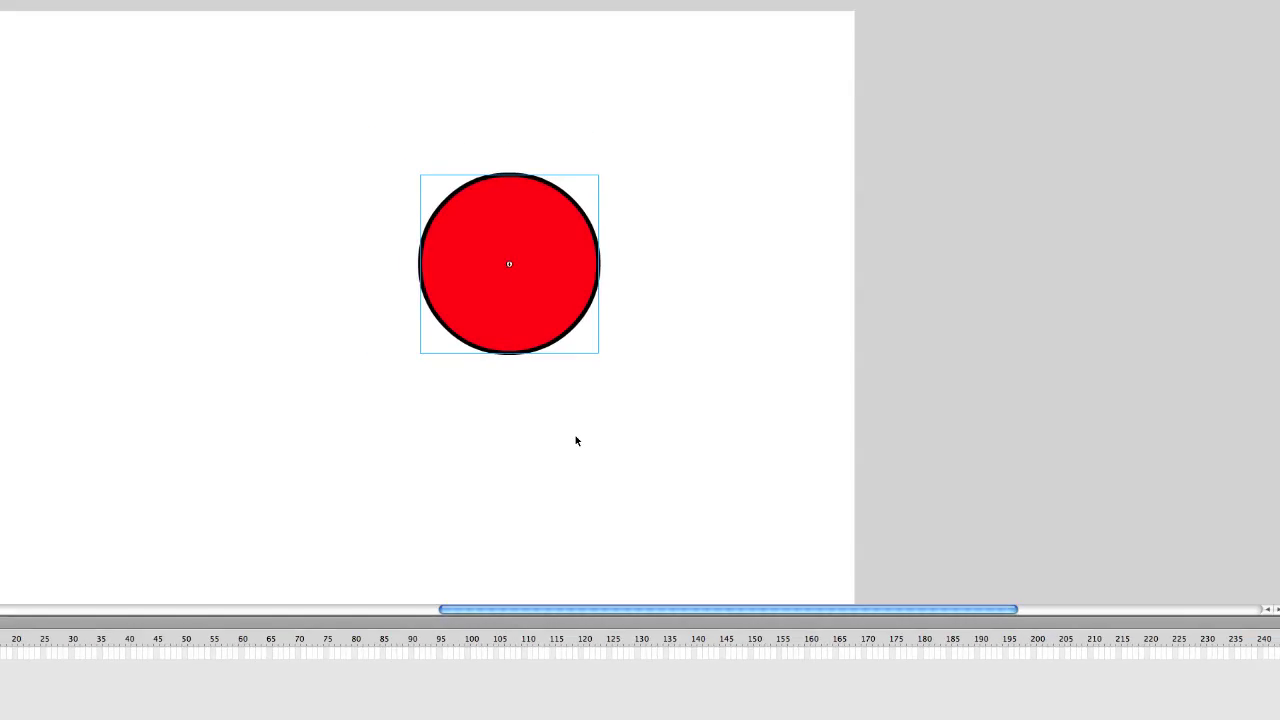
Enter the bouncing ball-01 symbol for editing and place the joined Color and Swatches panels beside the ball.
left_click(554, 320)
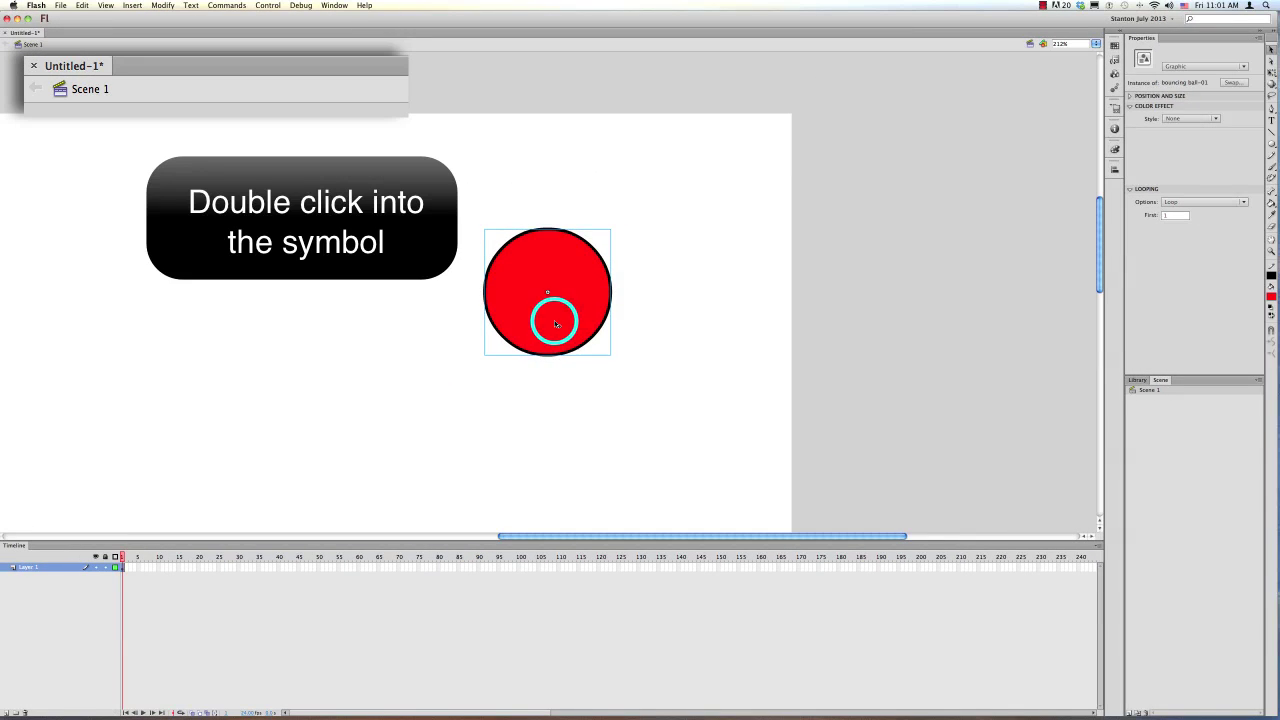
double_click(554, 321)
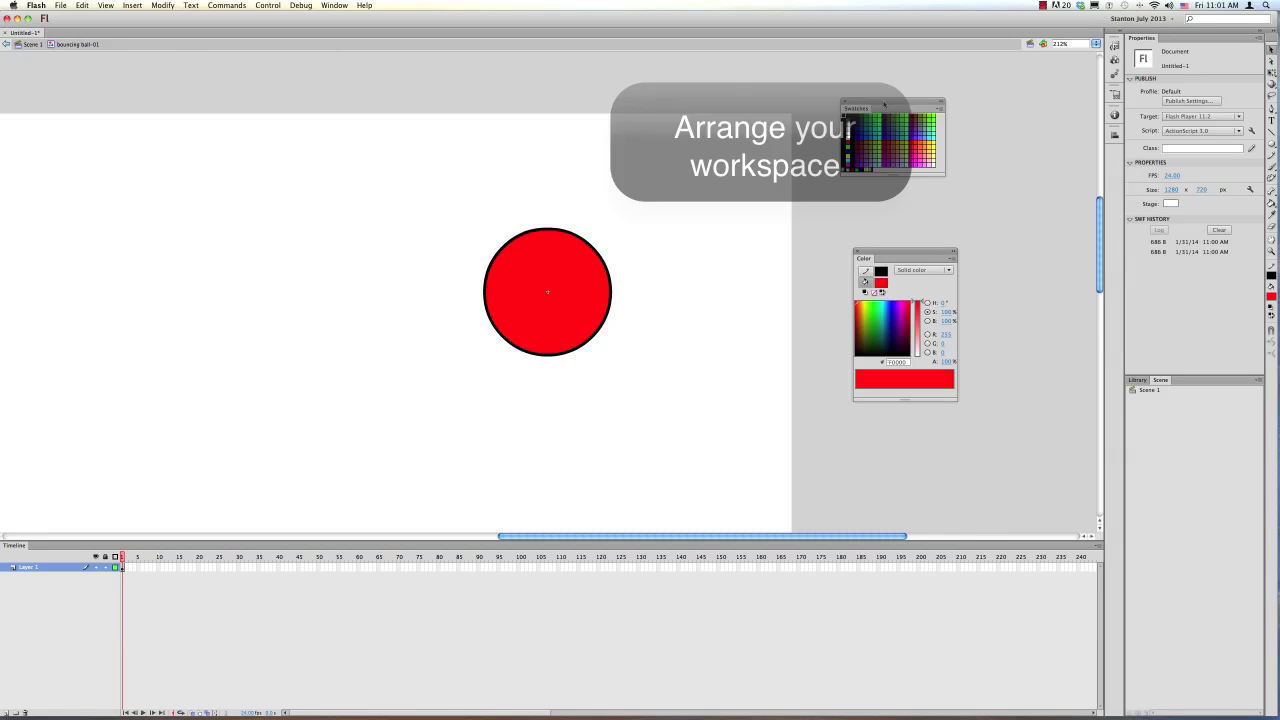
key("super+F9")
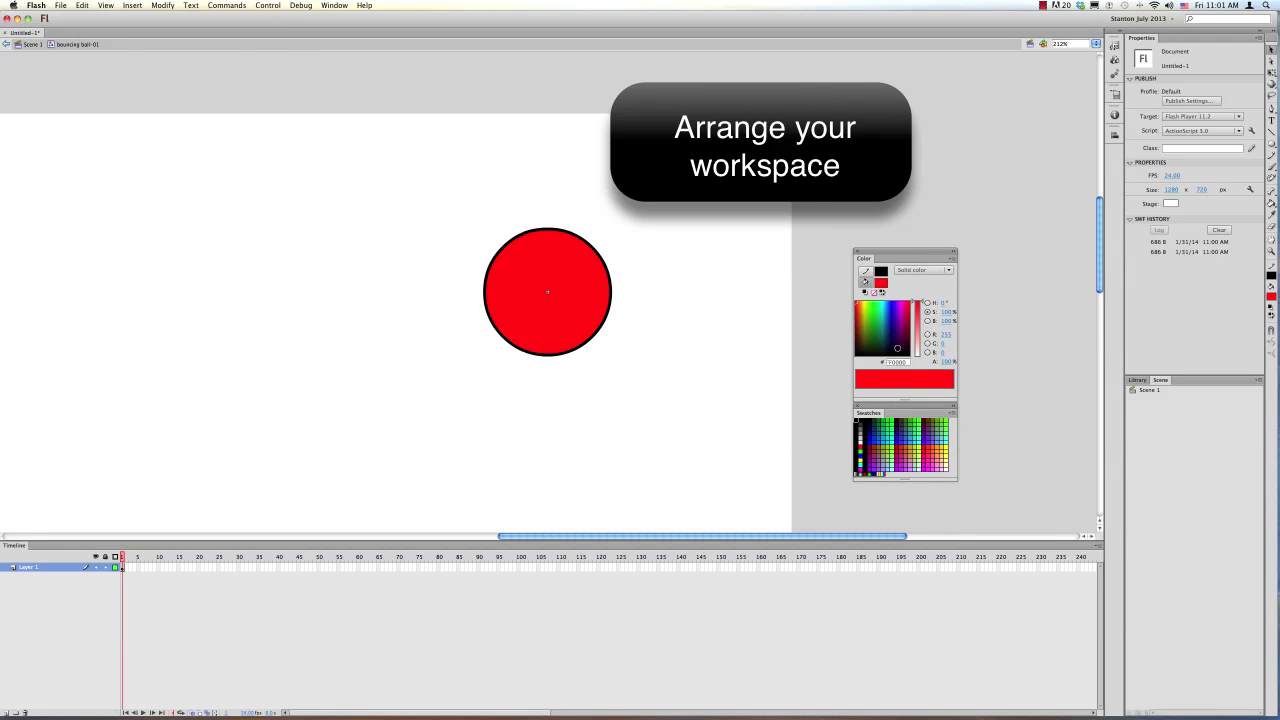
left_click_drag(906, 253, 764, 163)
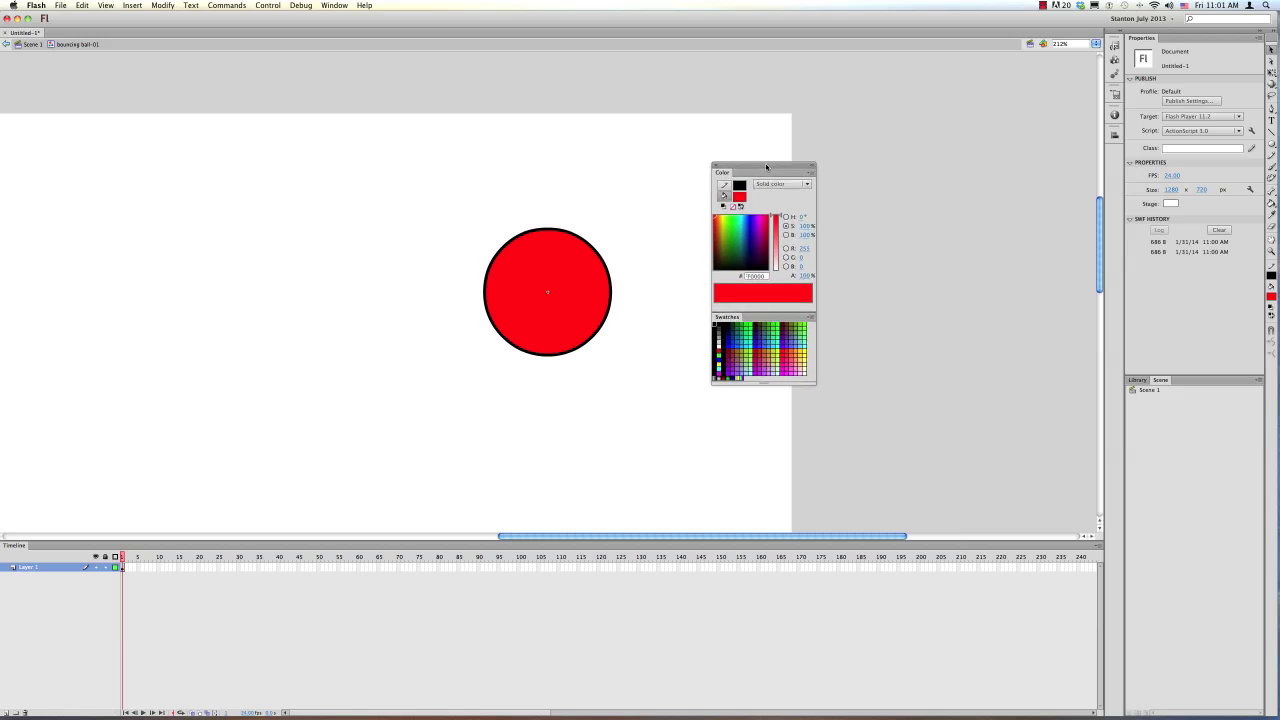
Give the oval a radial gradient fill with the inner color stop set to 0099FF.
left_click(598, 330)
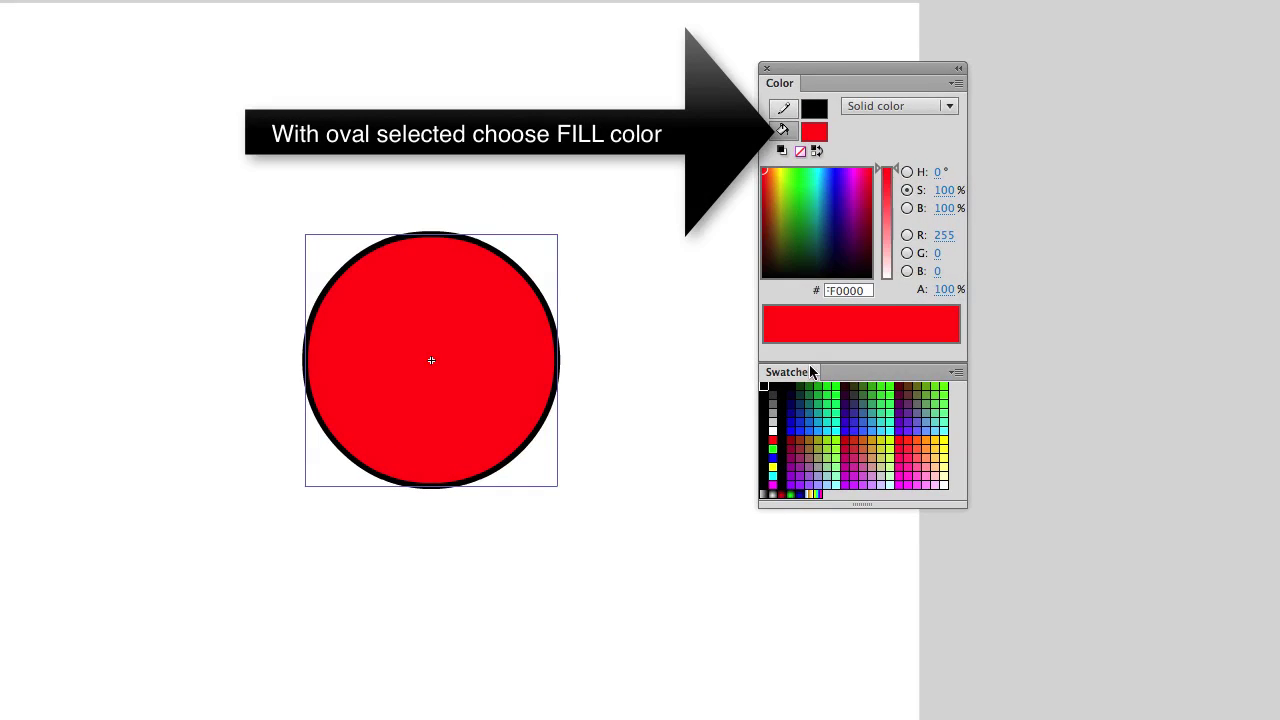
left_click(922, 106)
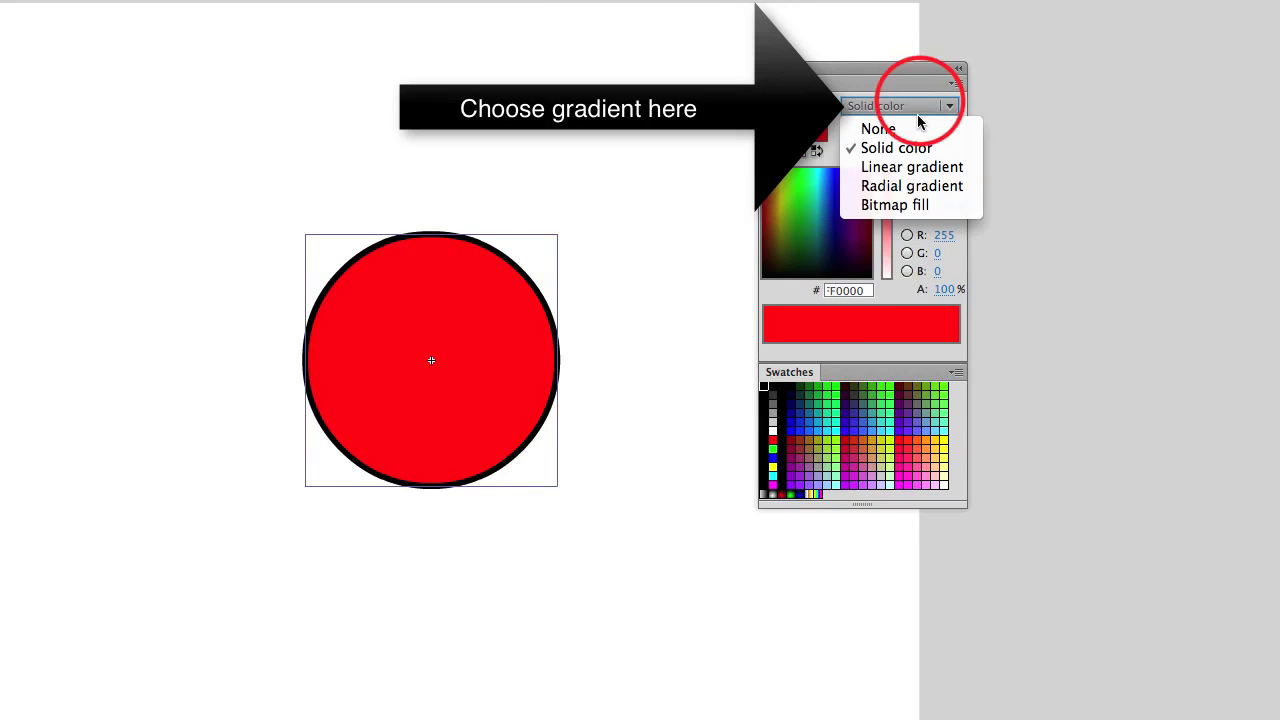
left_click(909, 187)
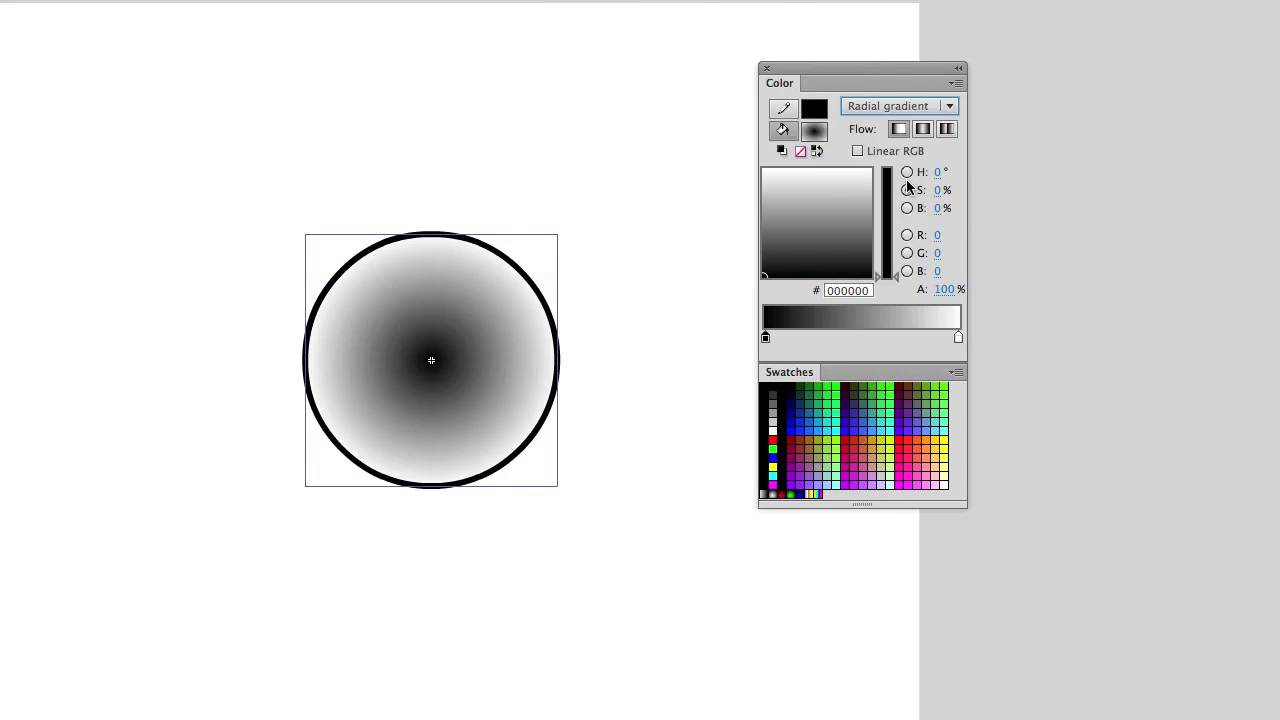
double_click(765, 338)
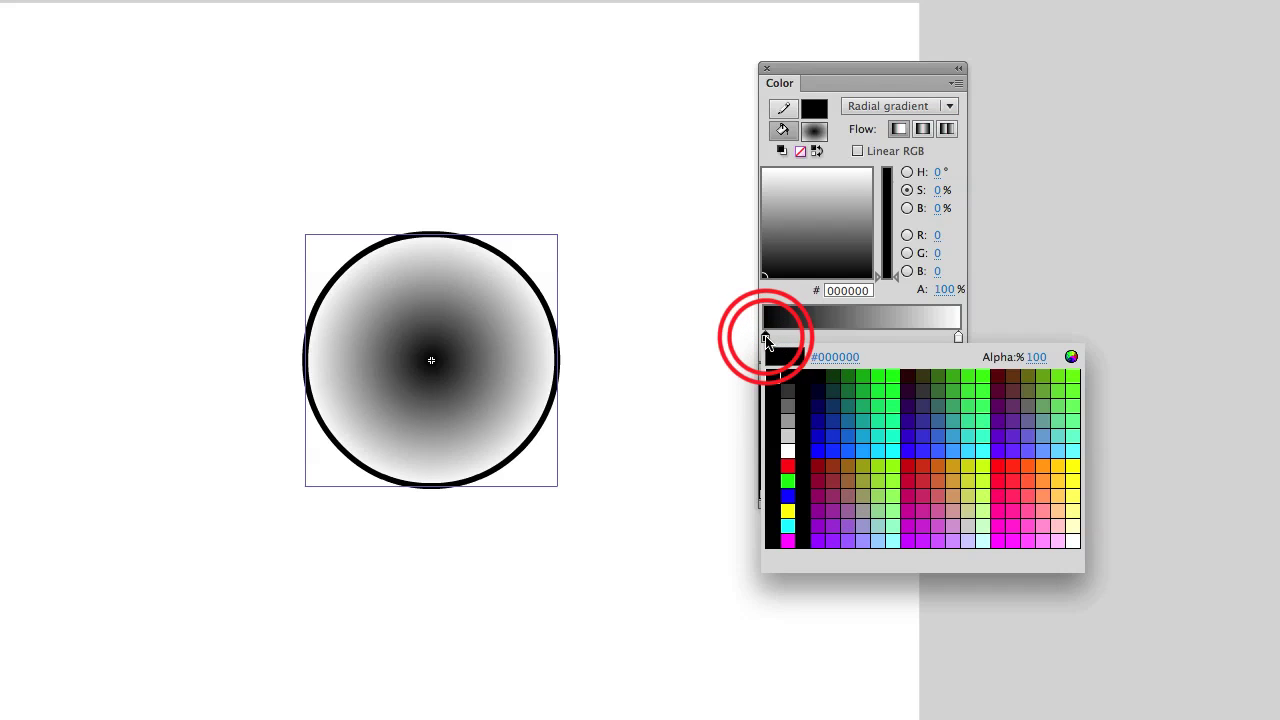
left_click(863, 449)
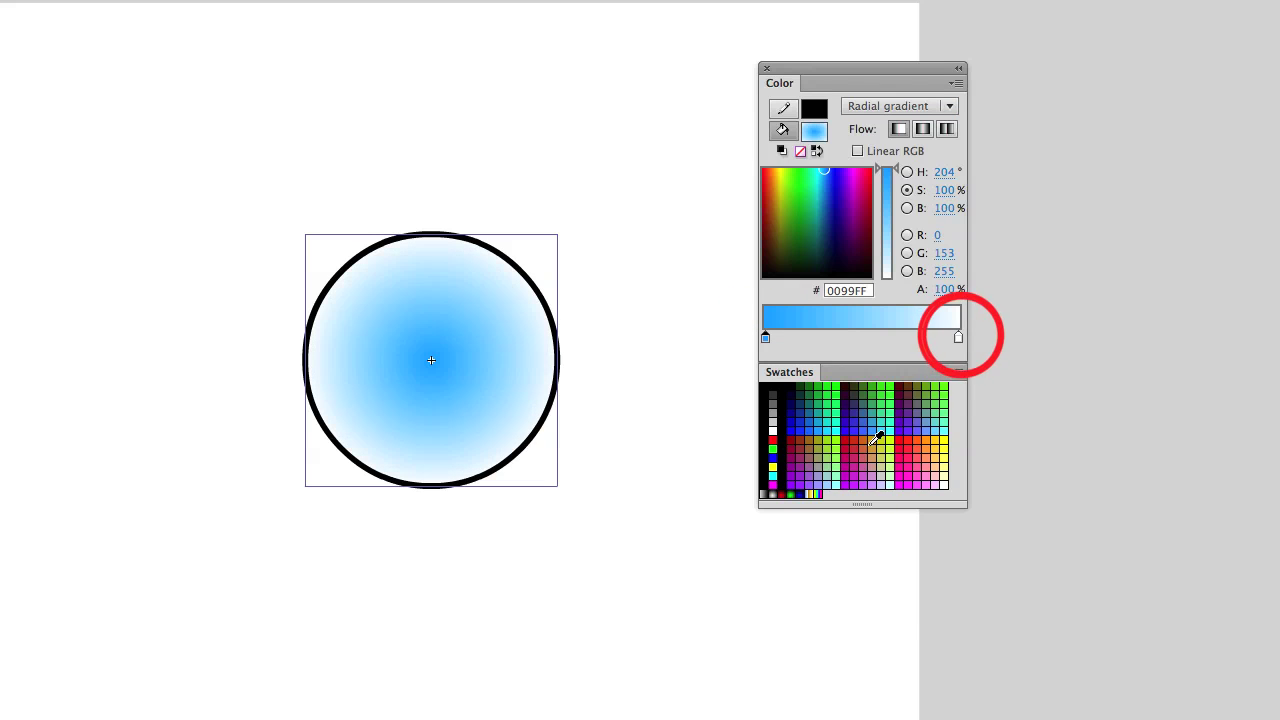
Set the gradient's outer color stop to 00CCFF and lower its brightness to 78%.
double_click(962, 338)
left_click(1063, 449)
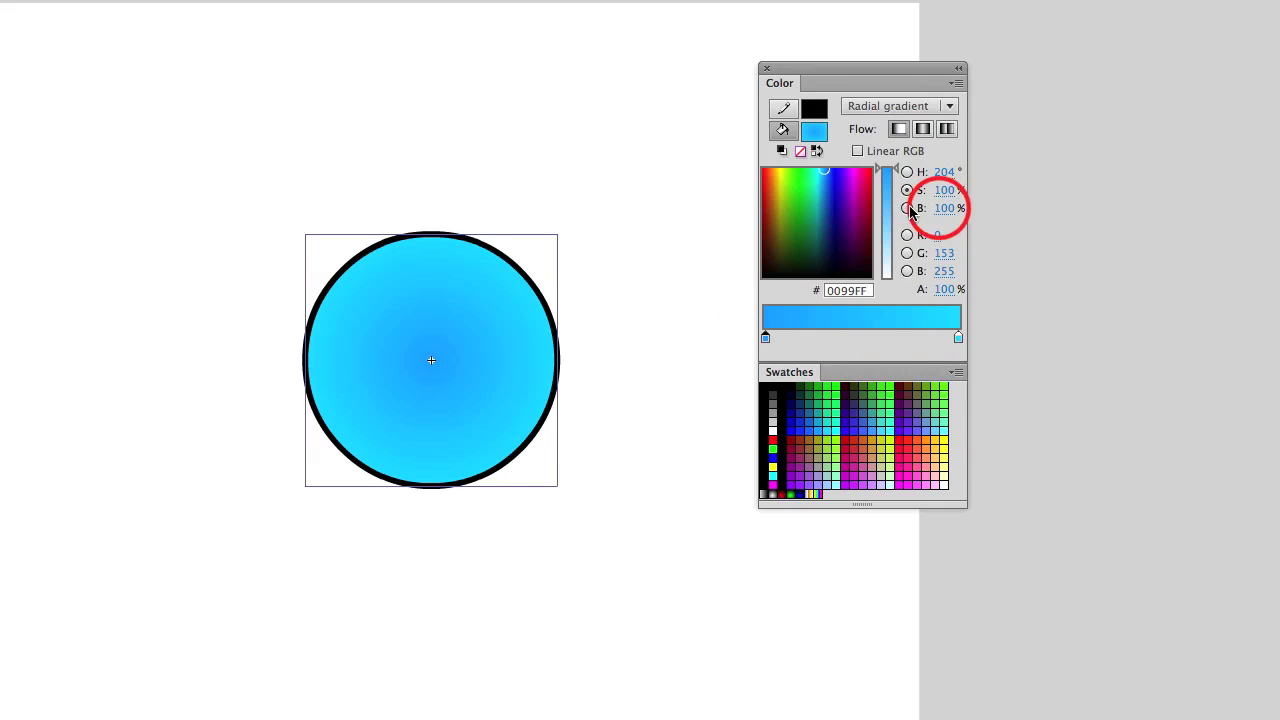
left_click_drag(946, 209, 929, 220)
key("super+z")
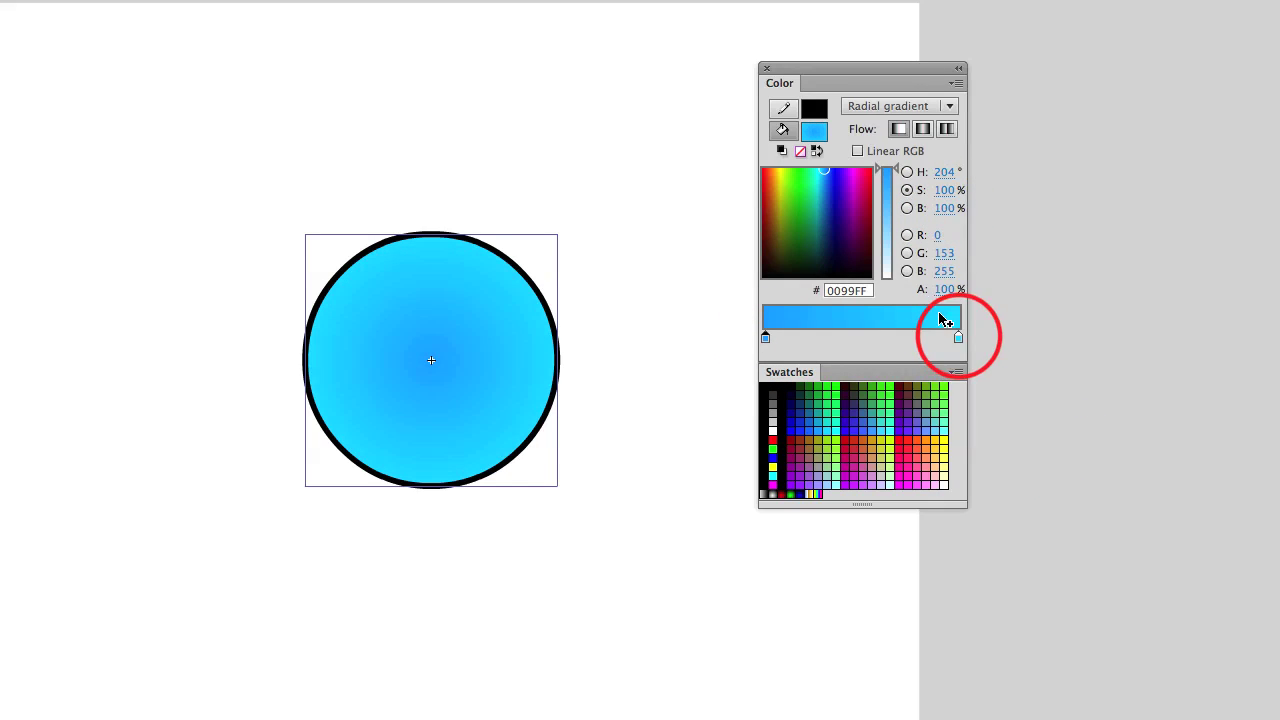
left_click(958, 338)
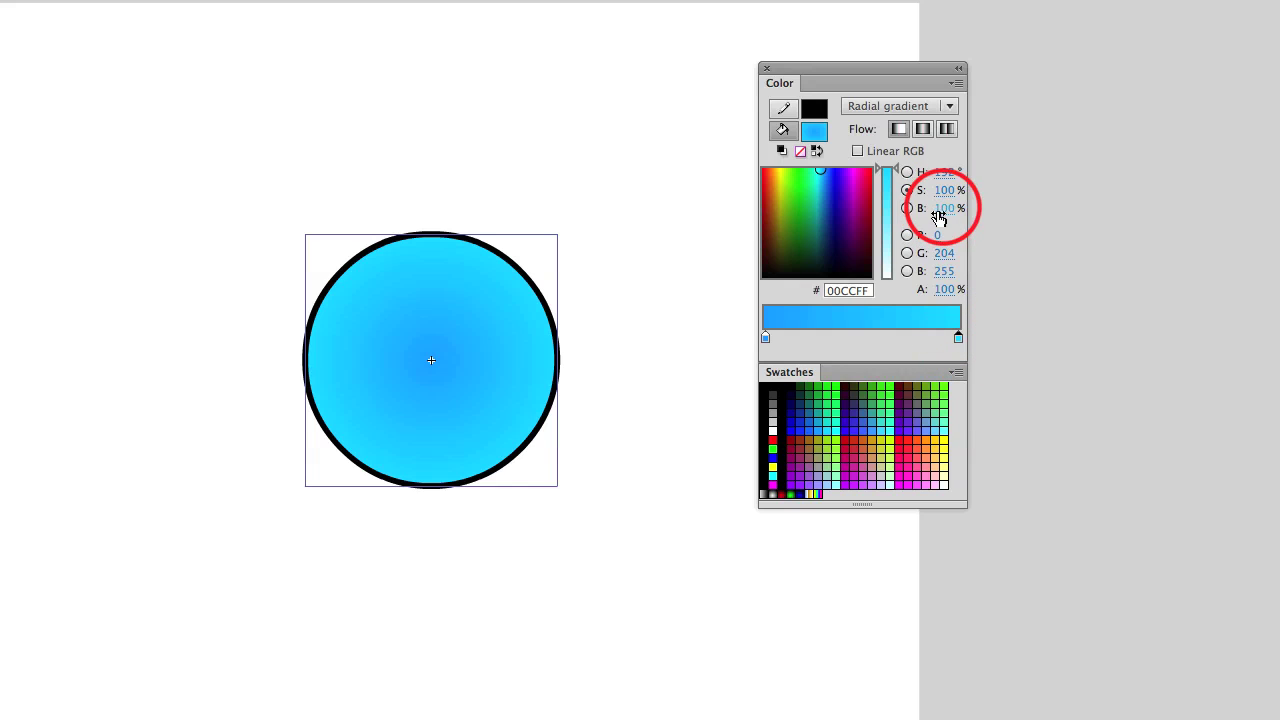
left_click_drag(943, 212, 929, 218)
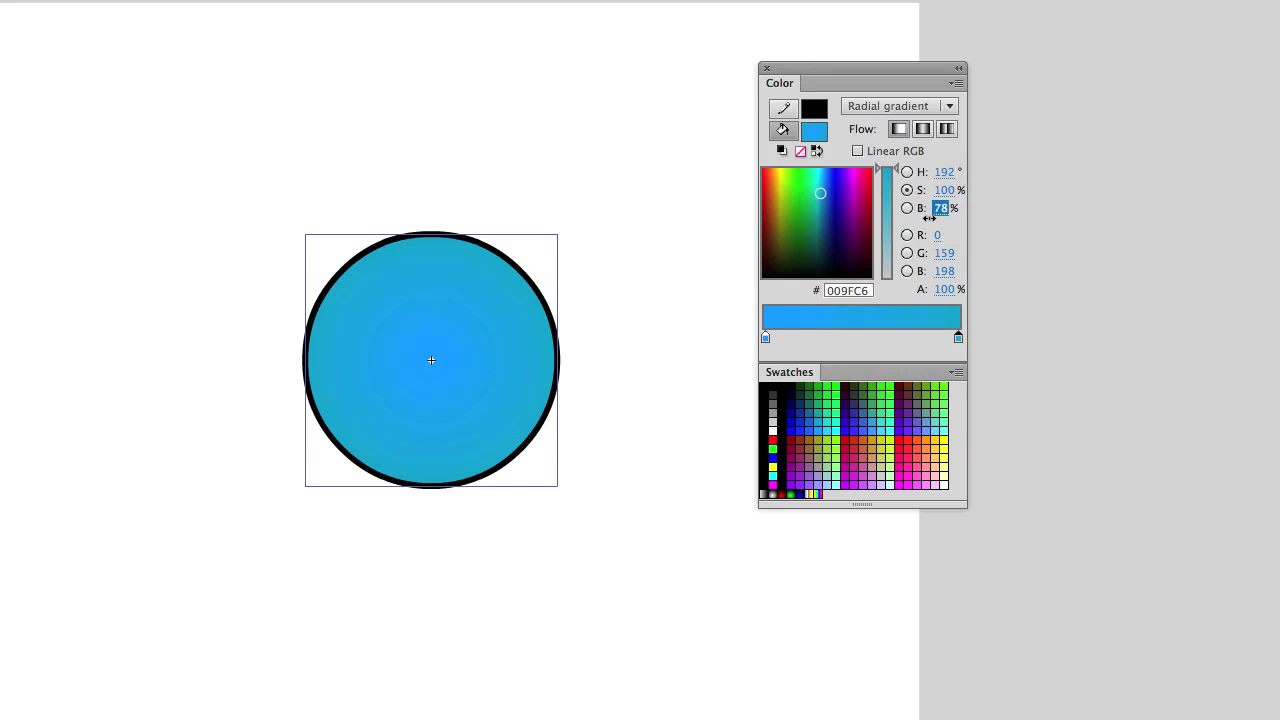
Move the gradient's inner stop inward, then set the outer stop to 0099FF with 71% brightness.
left_click(765, 338)
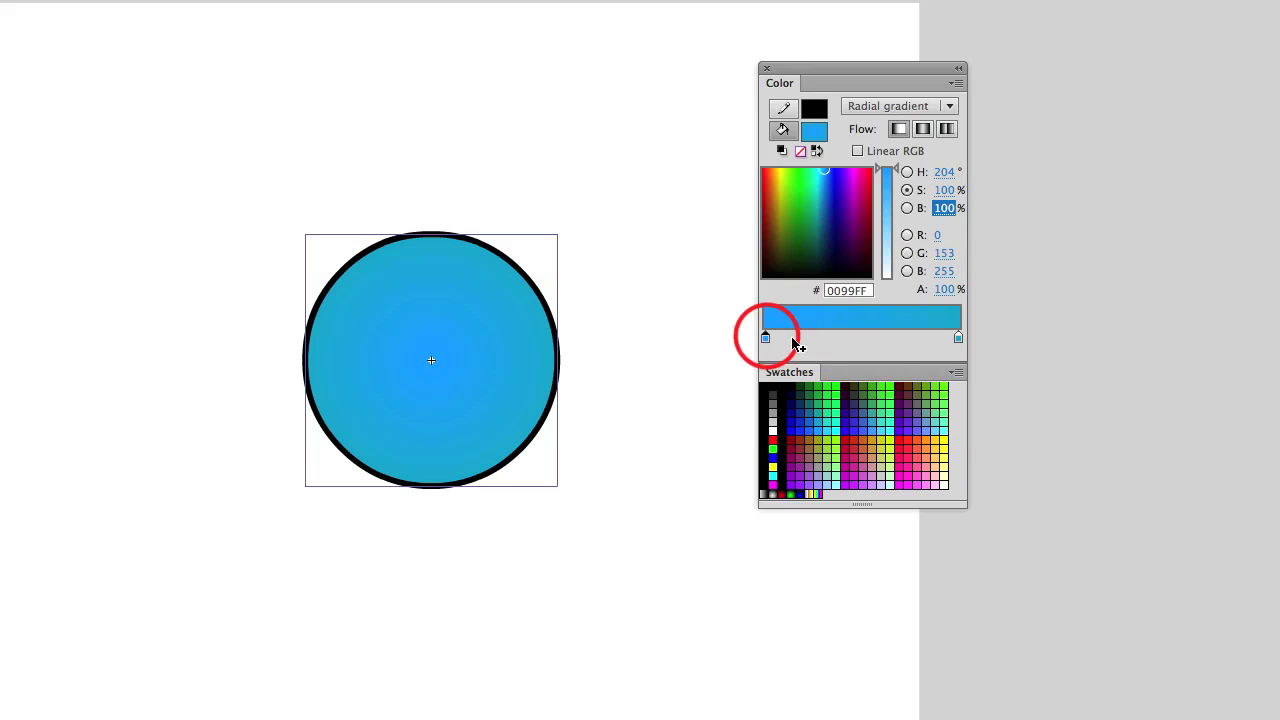
left_click_drag(765, 338, 797, 338)
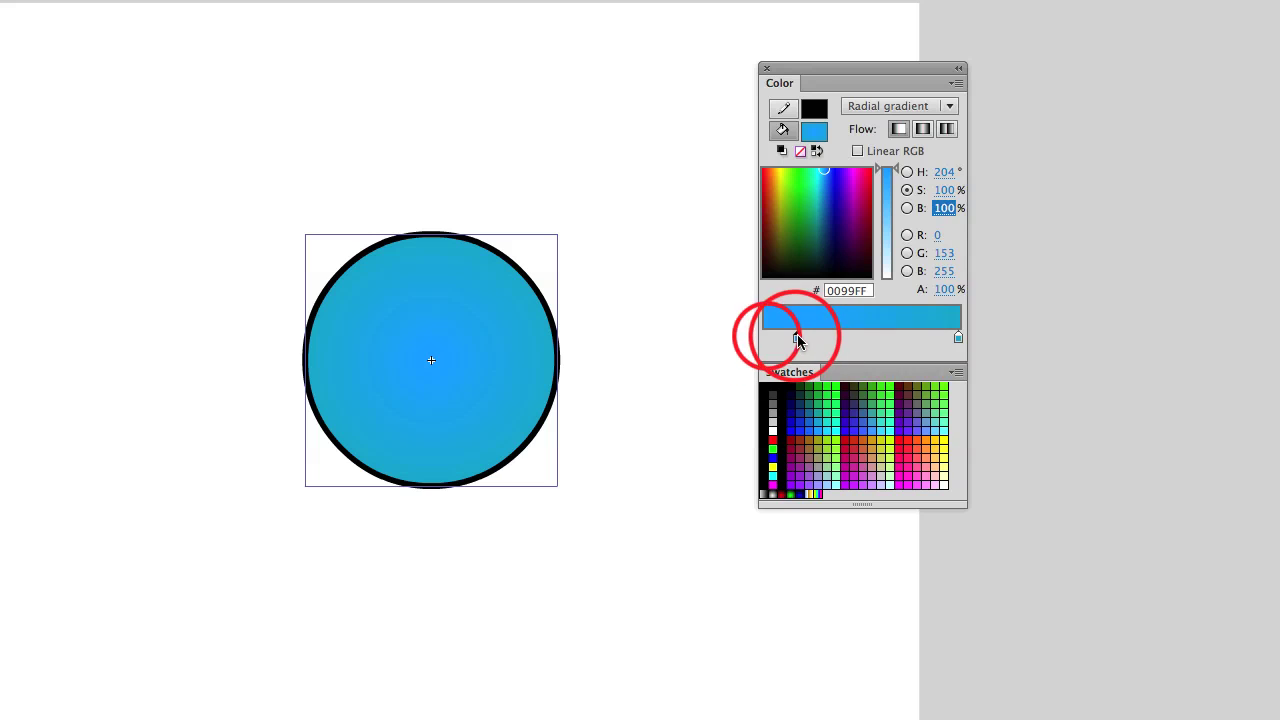
left_click(958, 338)
double_click(958, 338)
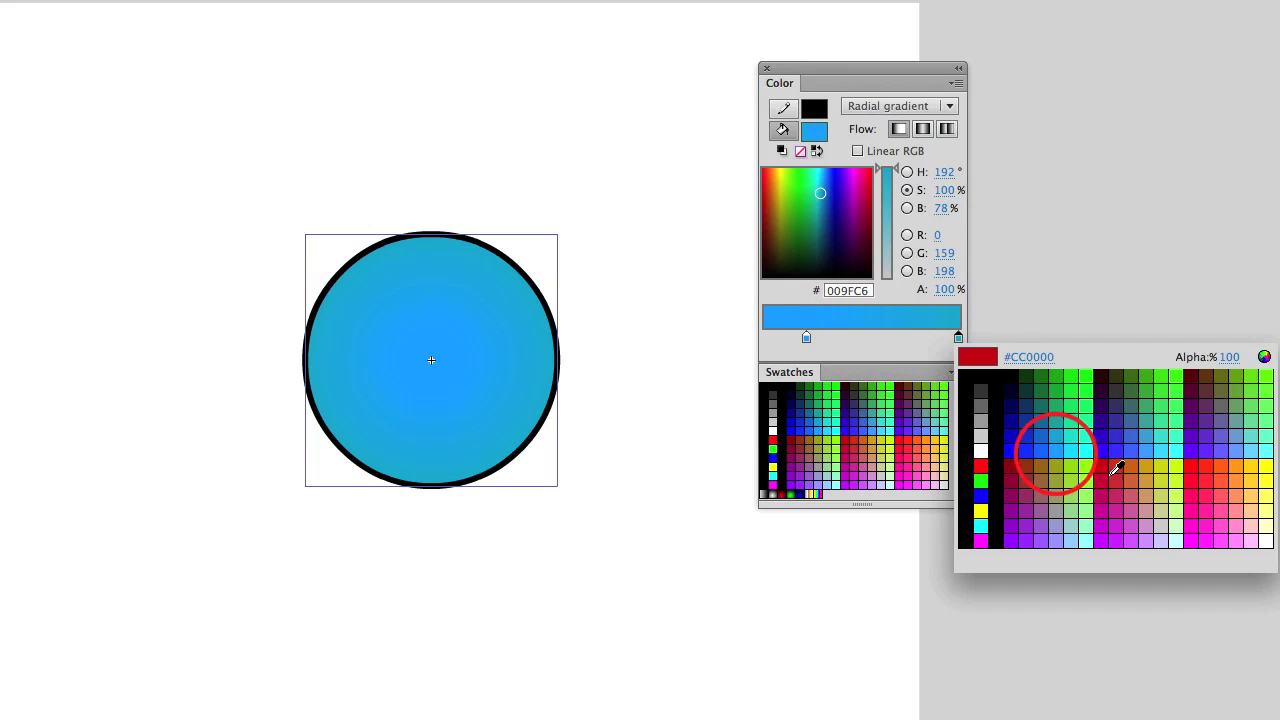
left_click(1056, 451)
left_click_drag(941, 208, 885, 225)
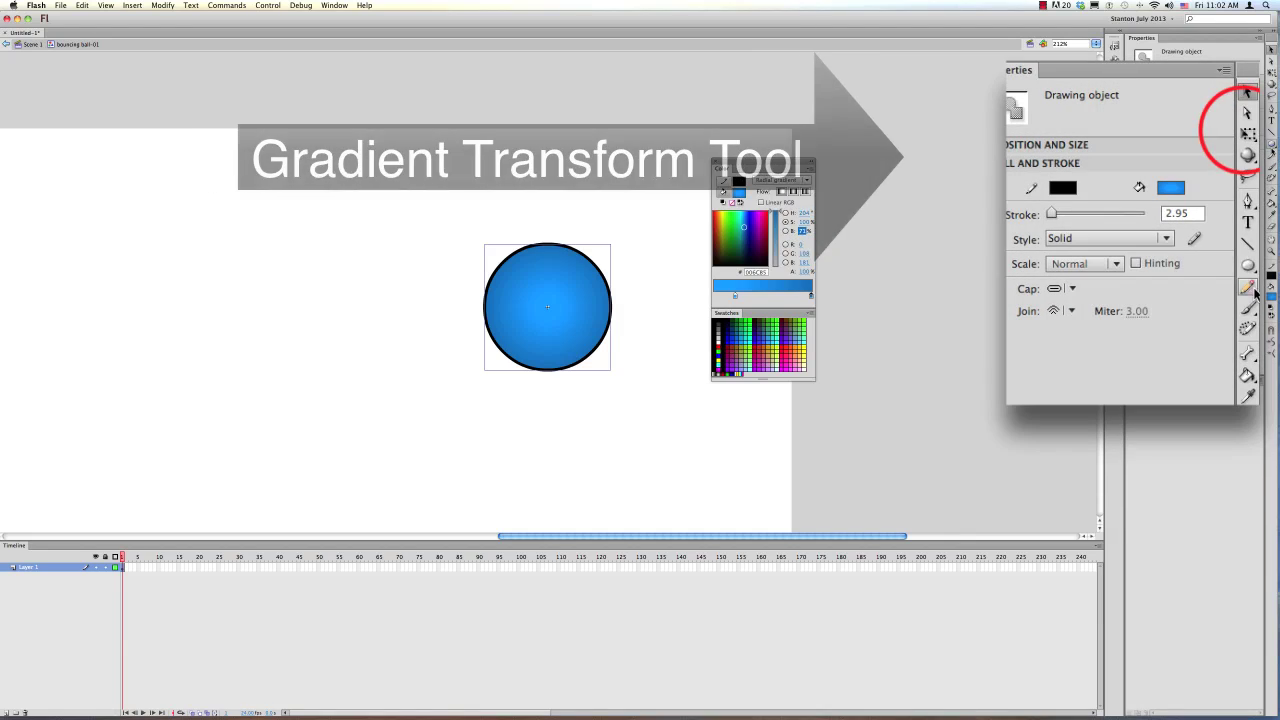
Shift the centre of the ball's radial gradient upward with the Gradient Transform tool.
left_click(1247, 133)
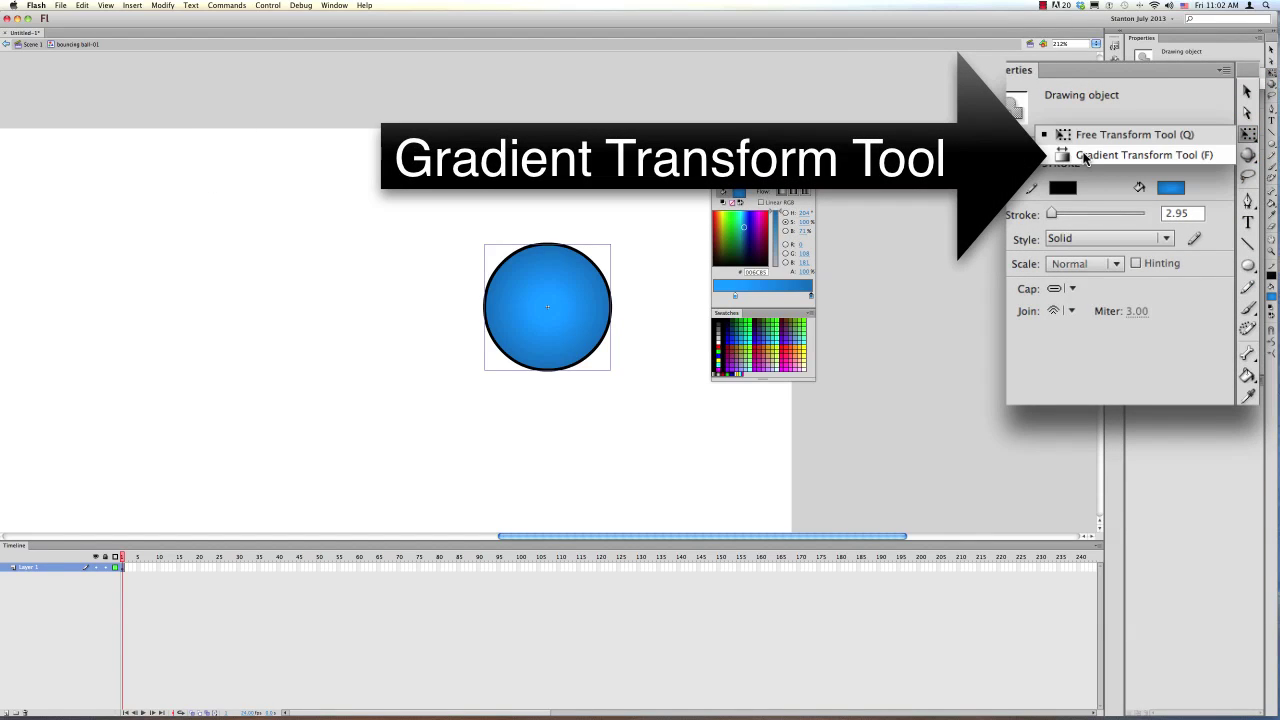
left_click(1085, 157)
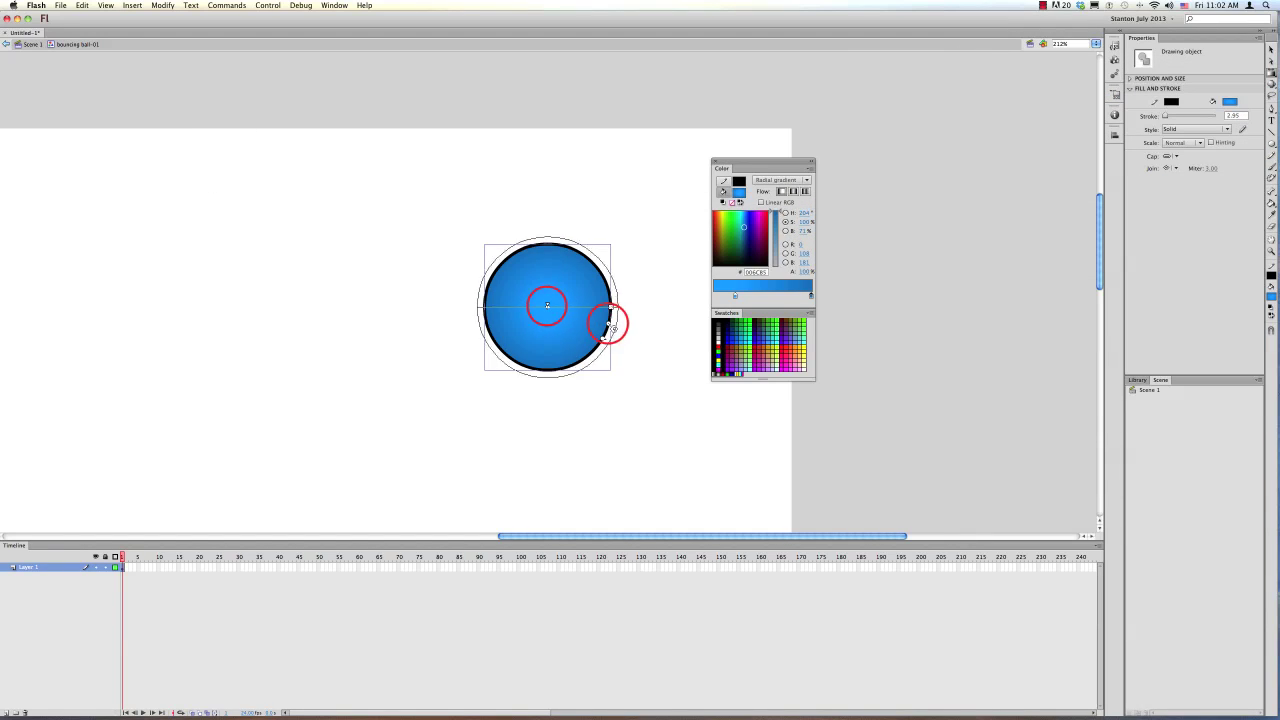
left_click_drag(553, 290, 553, 291)
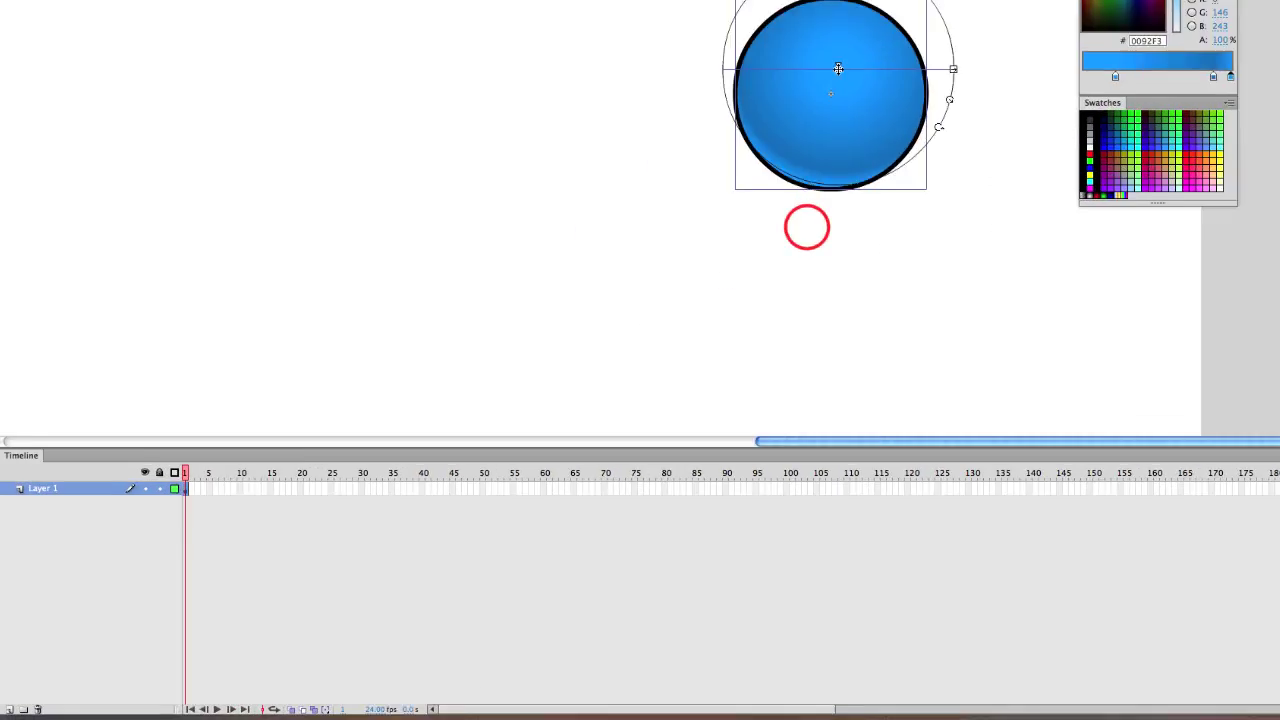
On a new layer, draw a small tilted oval highlight near the ball's upper-right edge with light blue 6DC4FF fill and no stroke.
left_click(12, 706)
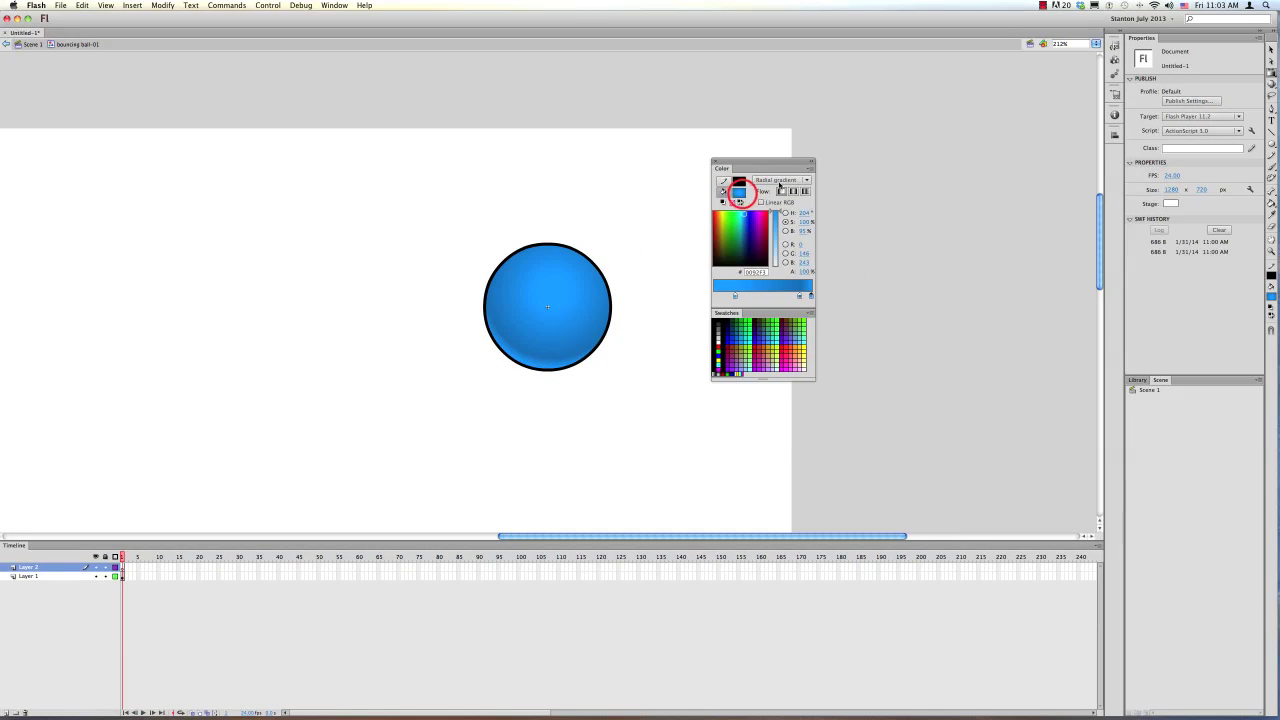
left_click(740, 193)
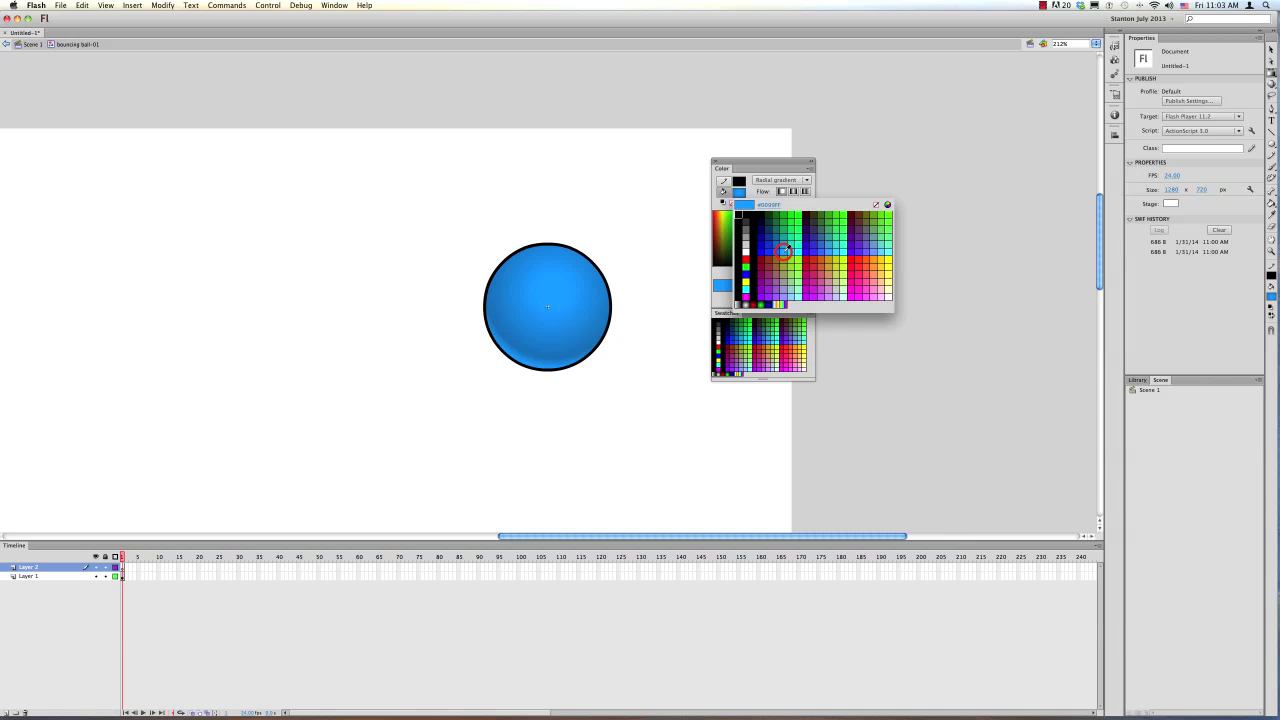
left_click(786, 249)
key("o")
left_click_drag(550, 259, 579, 280)
left_click(1271, 276)
left_click(1257, 286)
key("q")
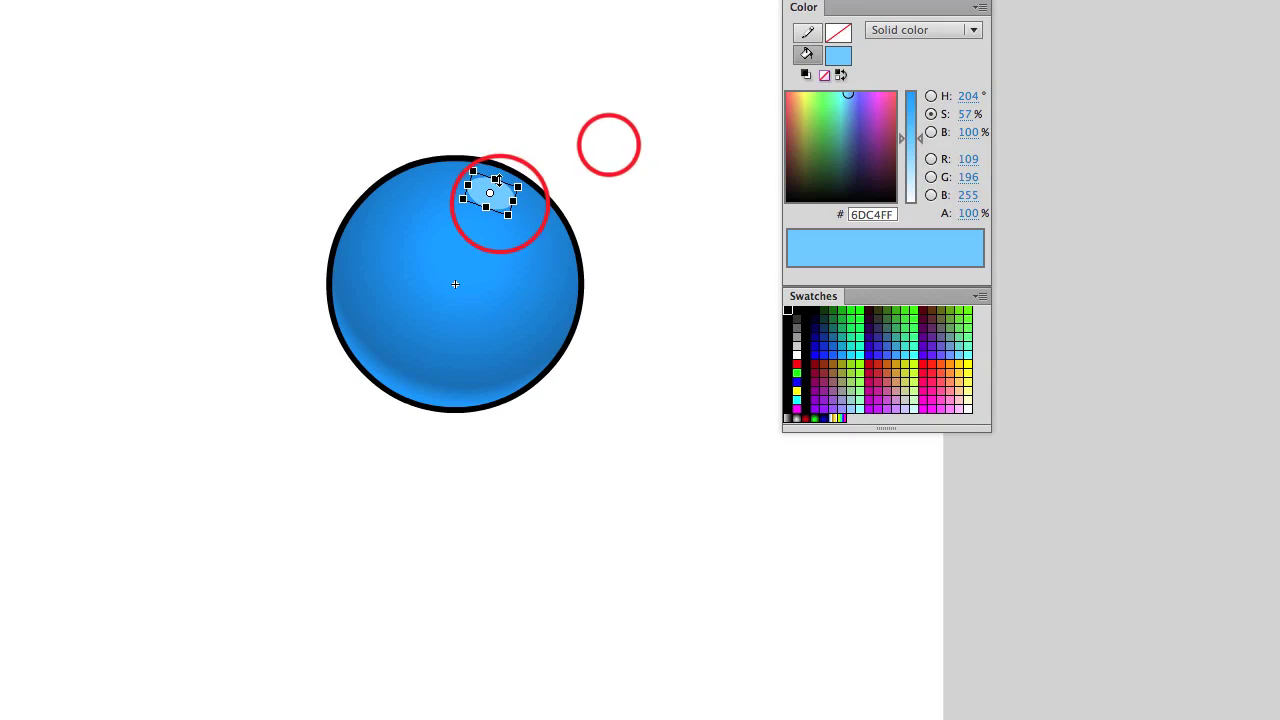
Lighten the highlight oval's fill by reducing its saturation to 17%.
left_click(964, 114)
type("34")
key("Return")
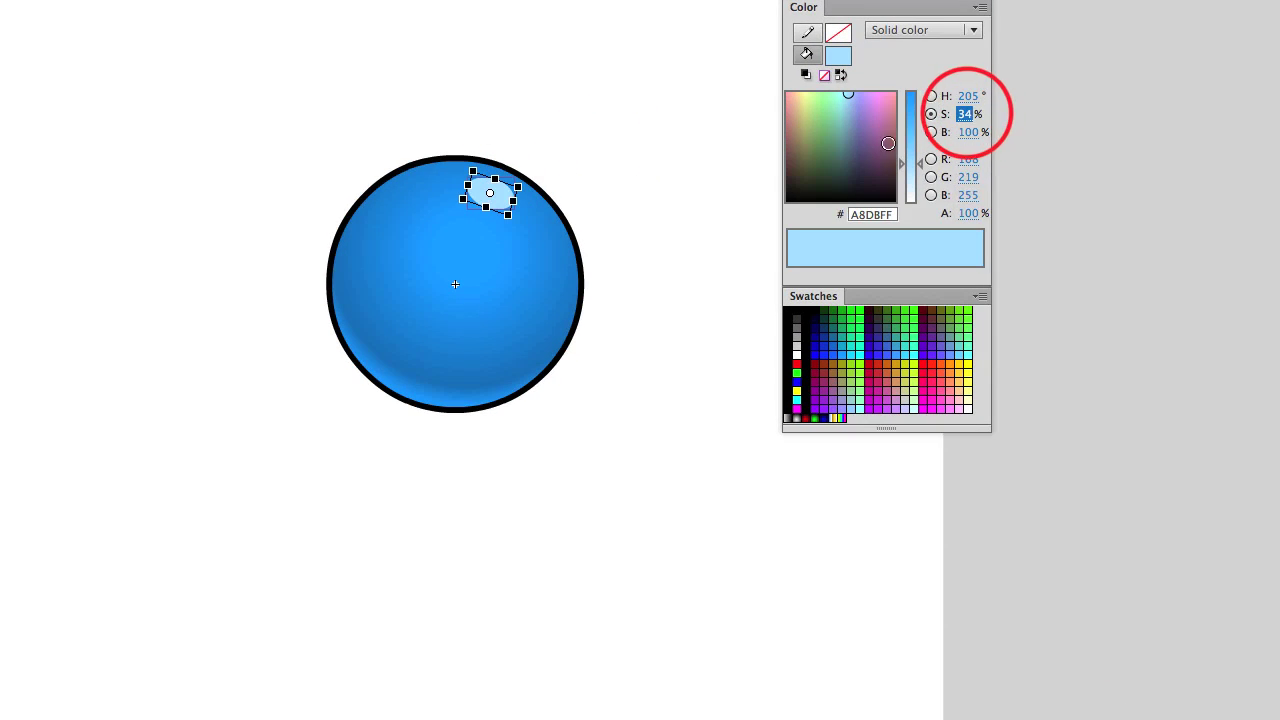
type("17")
key("Return")
left_click(686, 263)
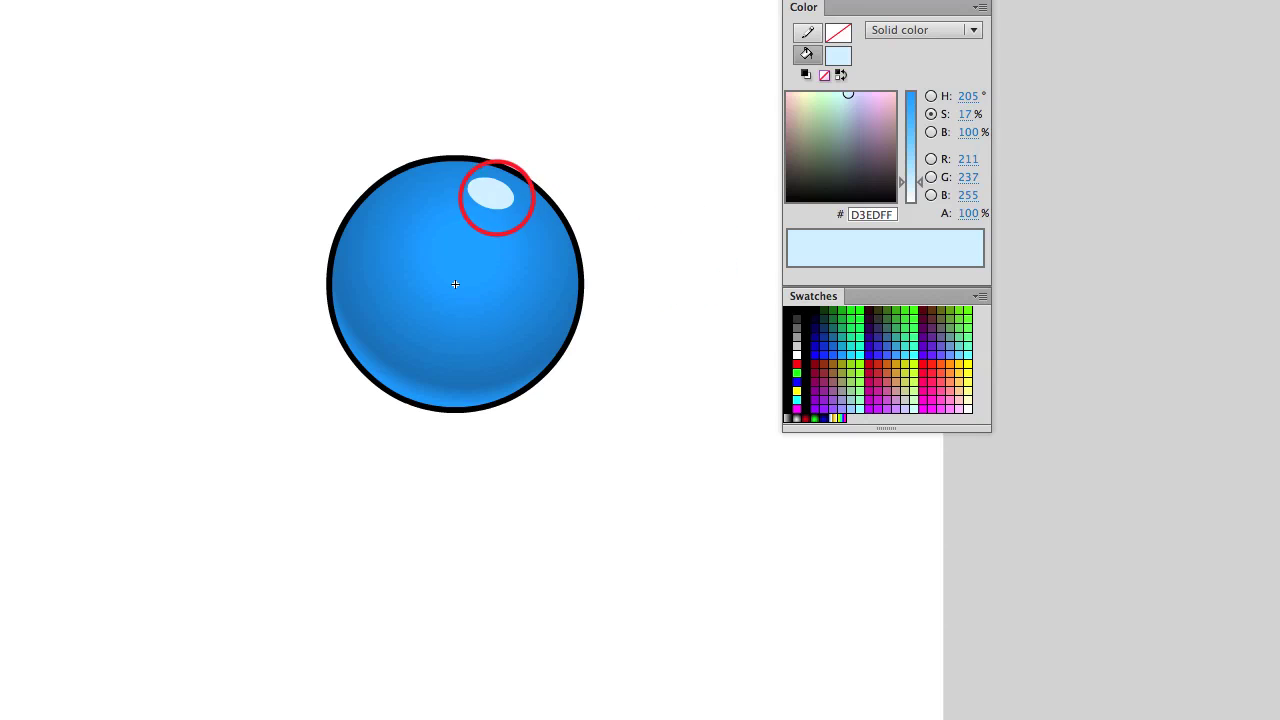
Duplicate the highlight oval and place a smaller, rotated copy just below and to the right of the original.
left_click(500, 203)
key("super+d")
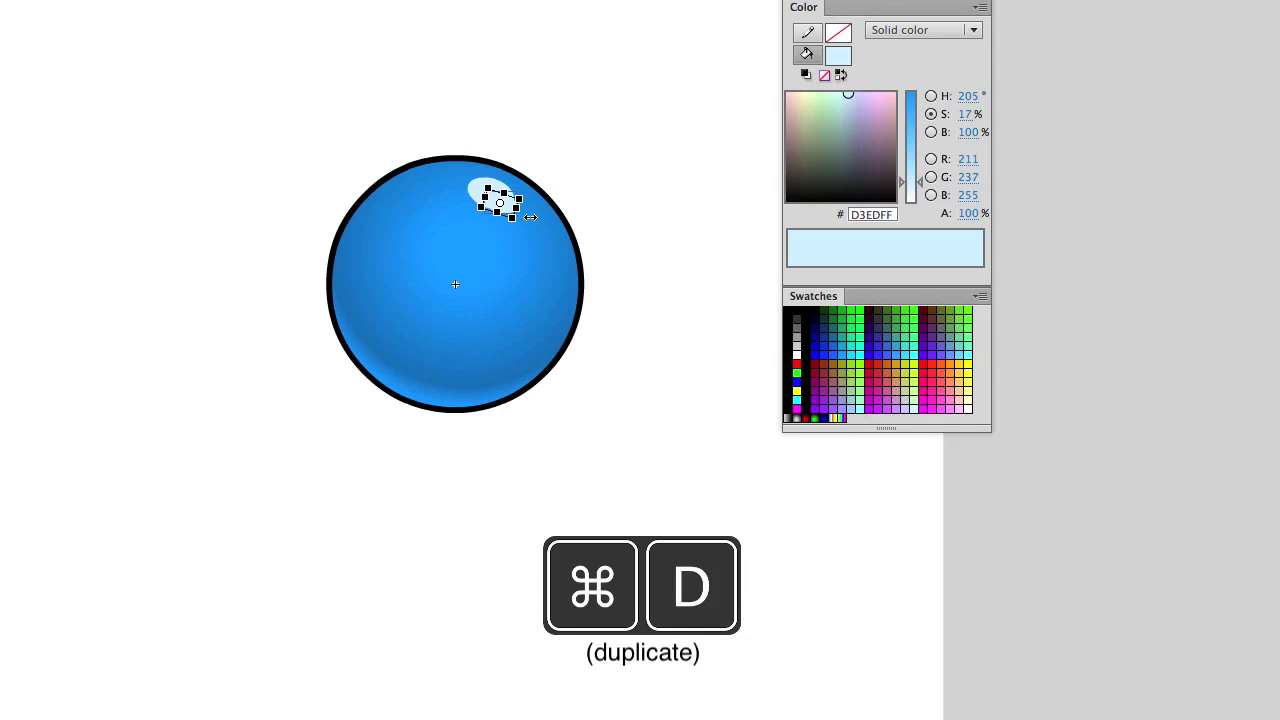
key("Right")
key("Right")
key("Right")
key("Right")
key("Right")
key("Down")
key("Down")
key("Down")
key("Down")
key("Down")
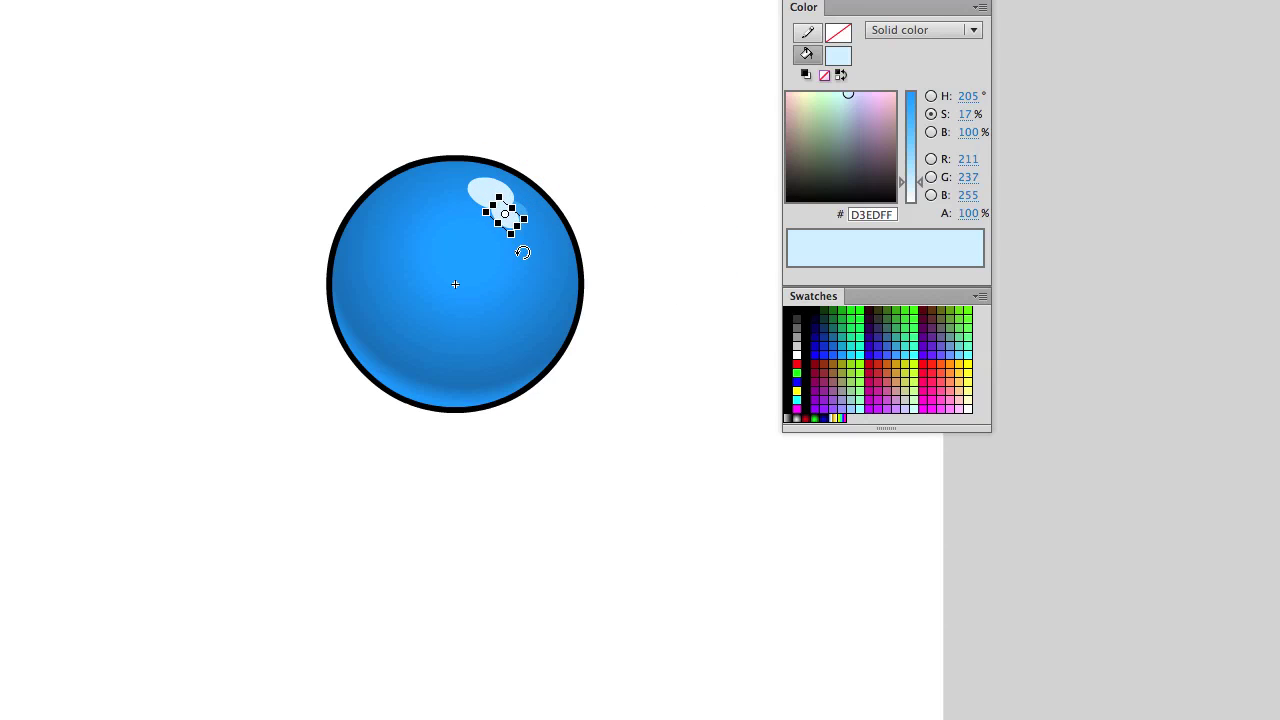
left_click(643, 249)
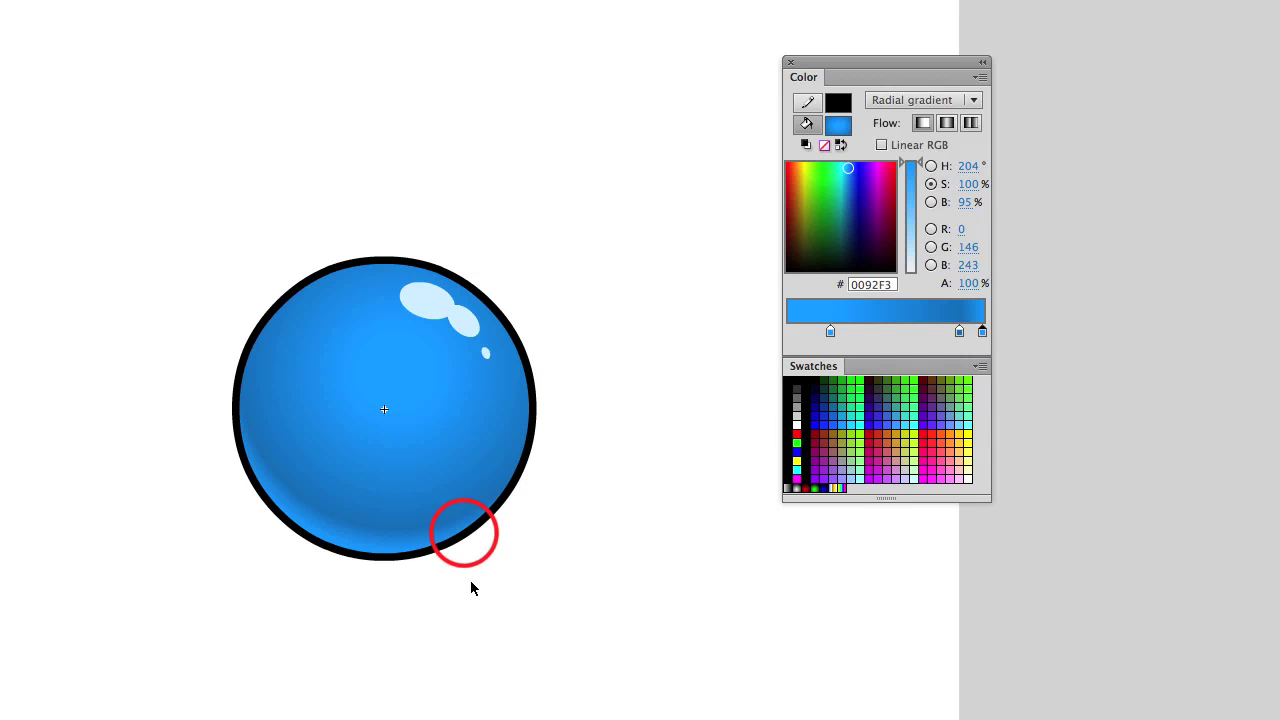
Recolour the ball's outline in solid blue with hue 204° and 100% saturation, darkened to 69% brightness.
left_click(466, 537)
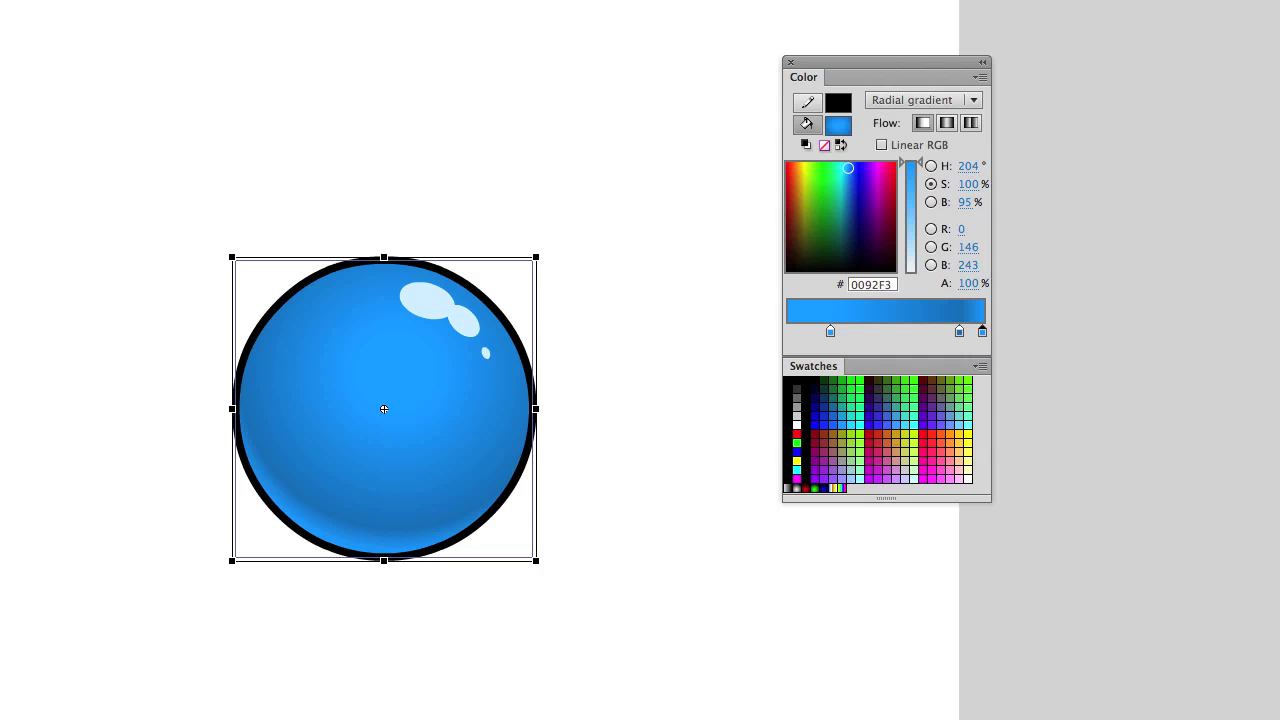
key("super+z")
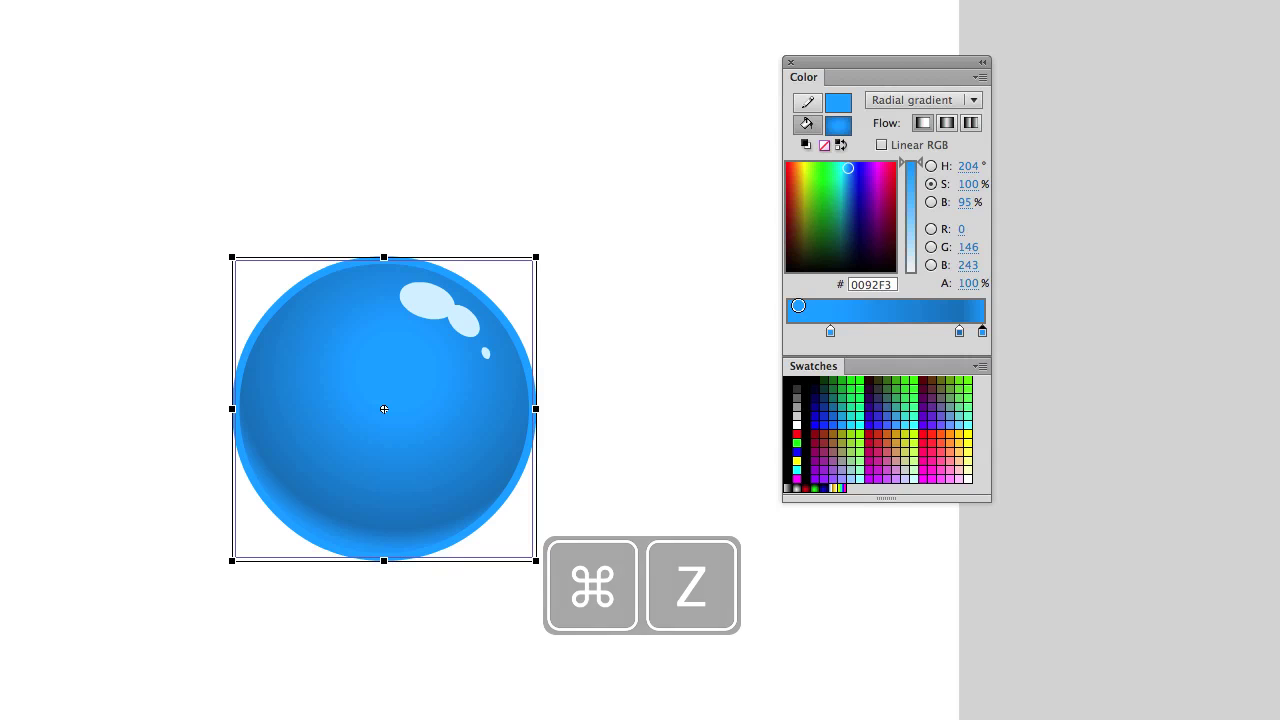
left_click(968, 202)
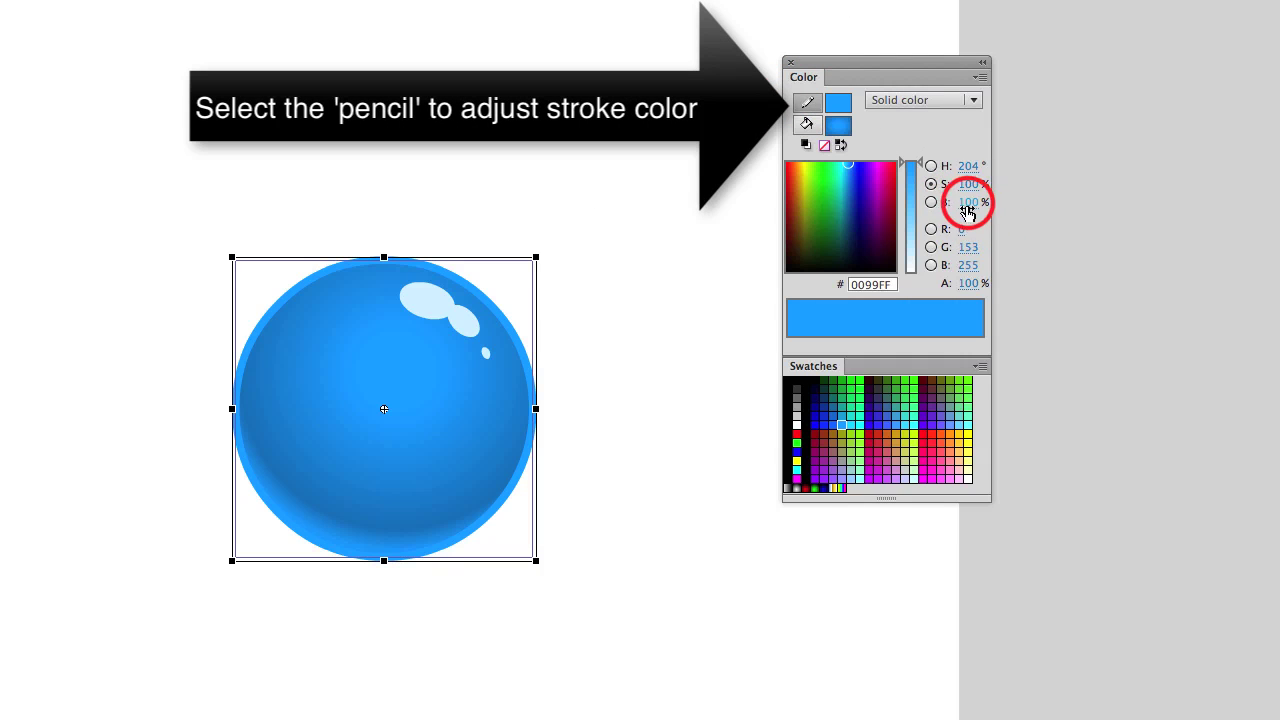
type("65")
key("Return")
left_click_drag(983, 201, 970, 205)
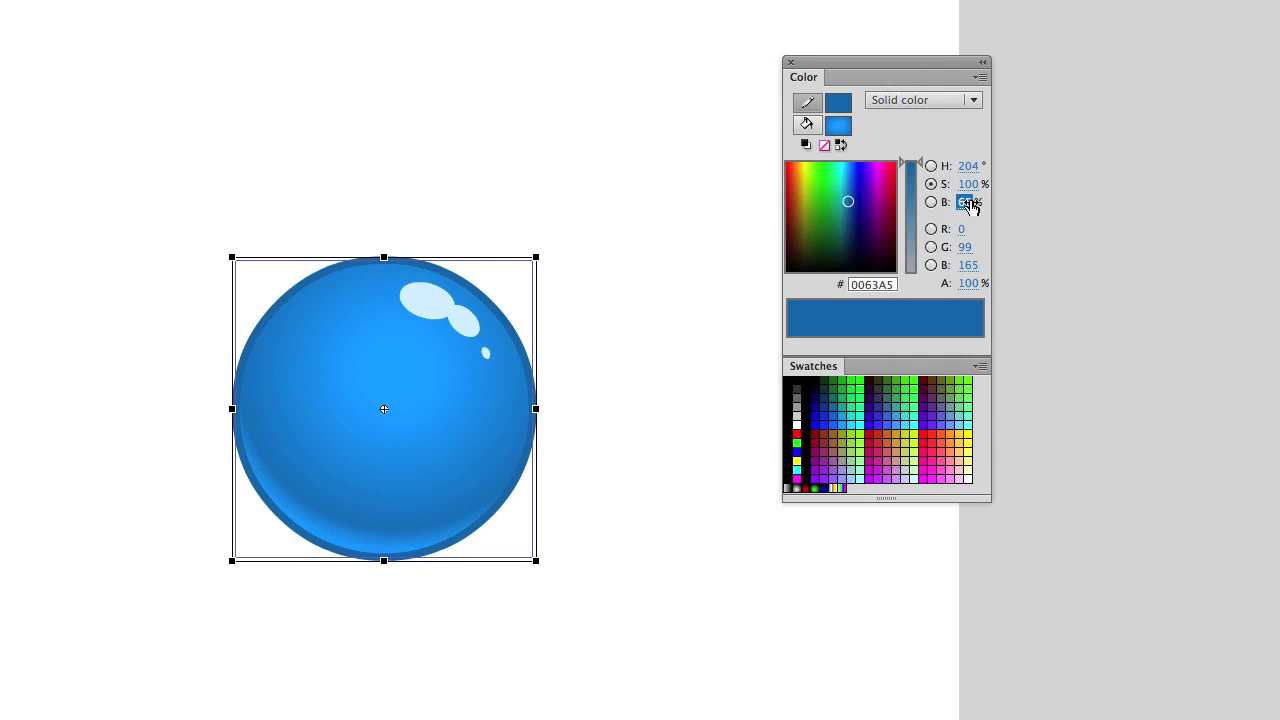
left_click(562, 569)
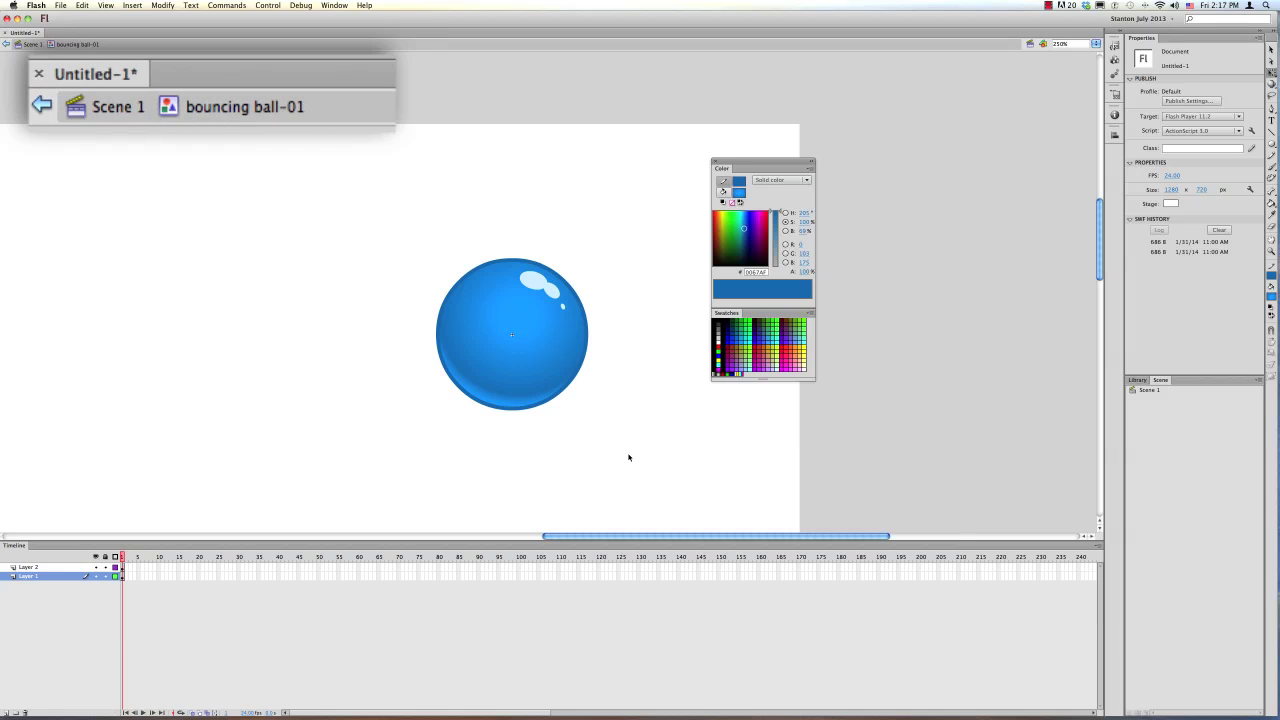
Exit the ball symbol to the main stage and move the ball to the stage's upper-left corner.
double_click(638, 320)
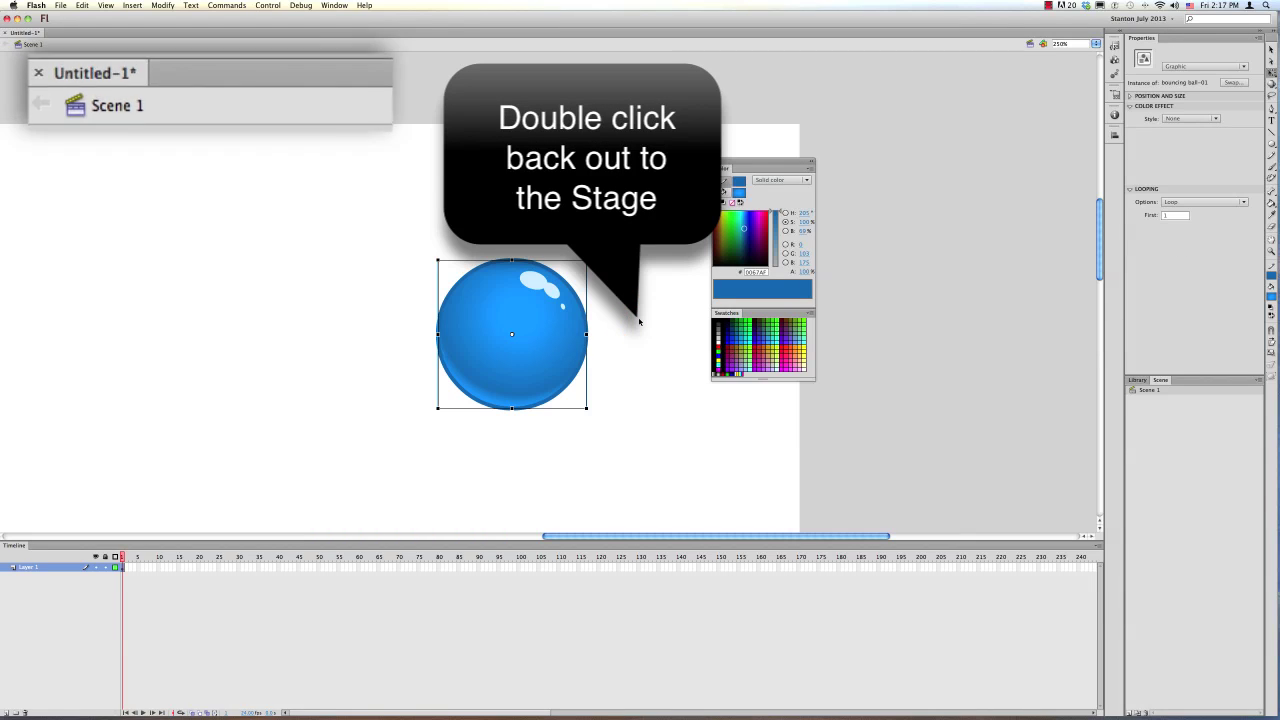
key("super+minus")
key("super+minus")
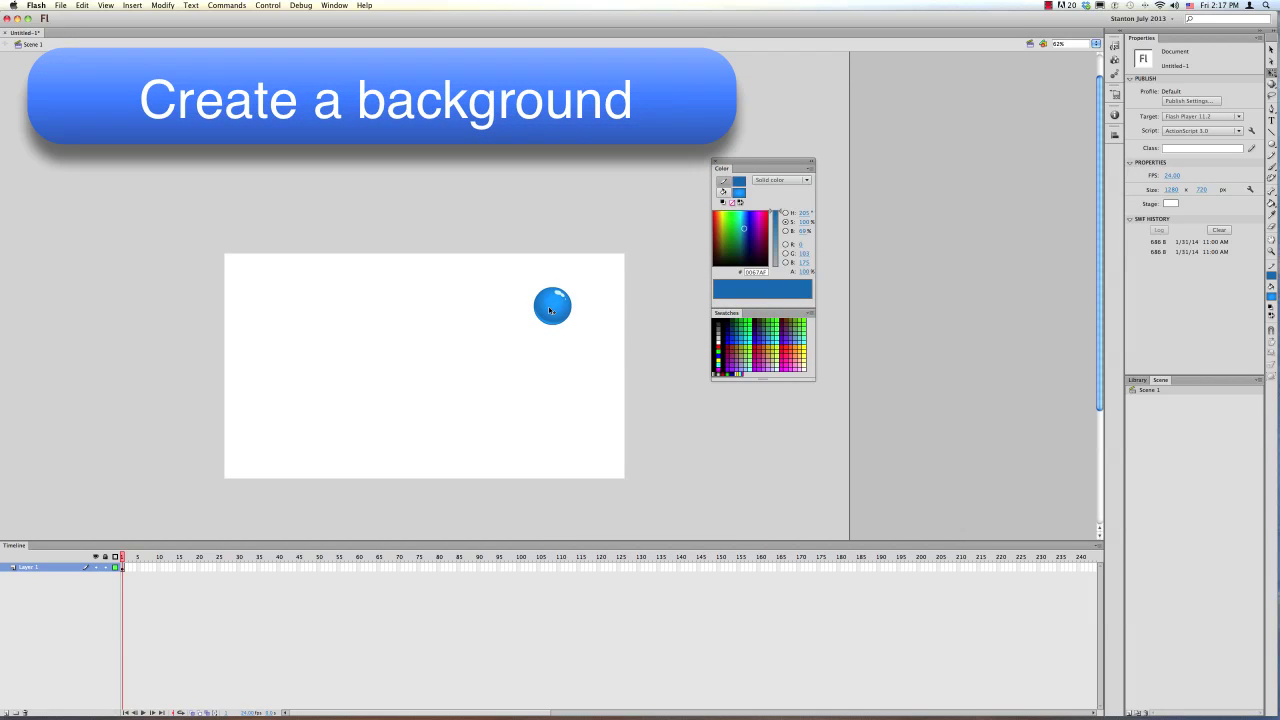
mouse_move(549, 306)
left_mouse_down()
mouse_move(514, 410)
mouse_move(265, 300)
left_mouse_up()
left_click(510, 435)
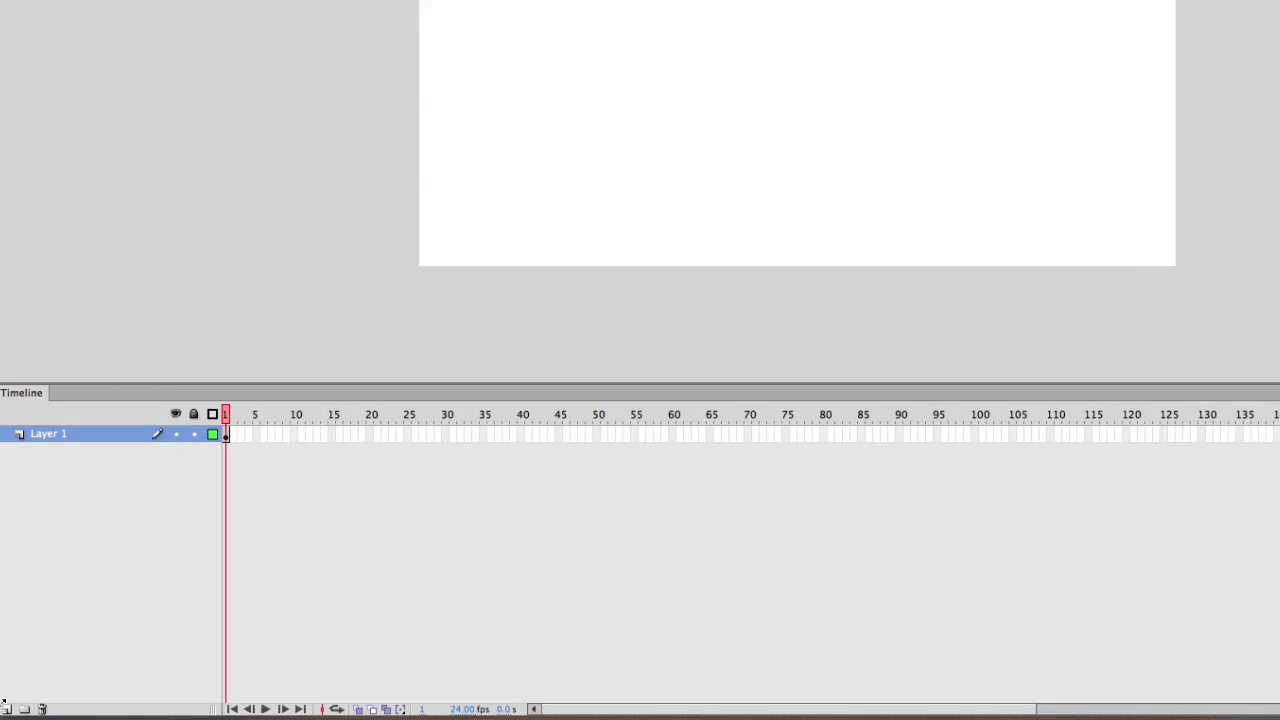
Add a layer beneath the ball's layer named Background, and rename the ball's layer to ball.
left_click(6, 712)
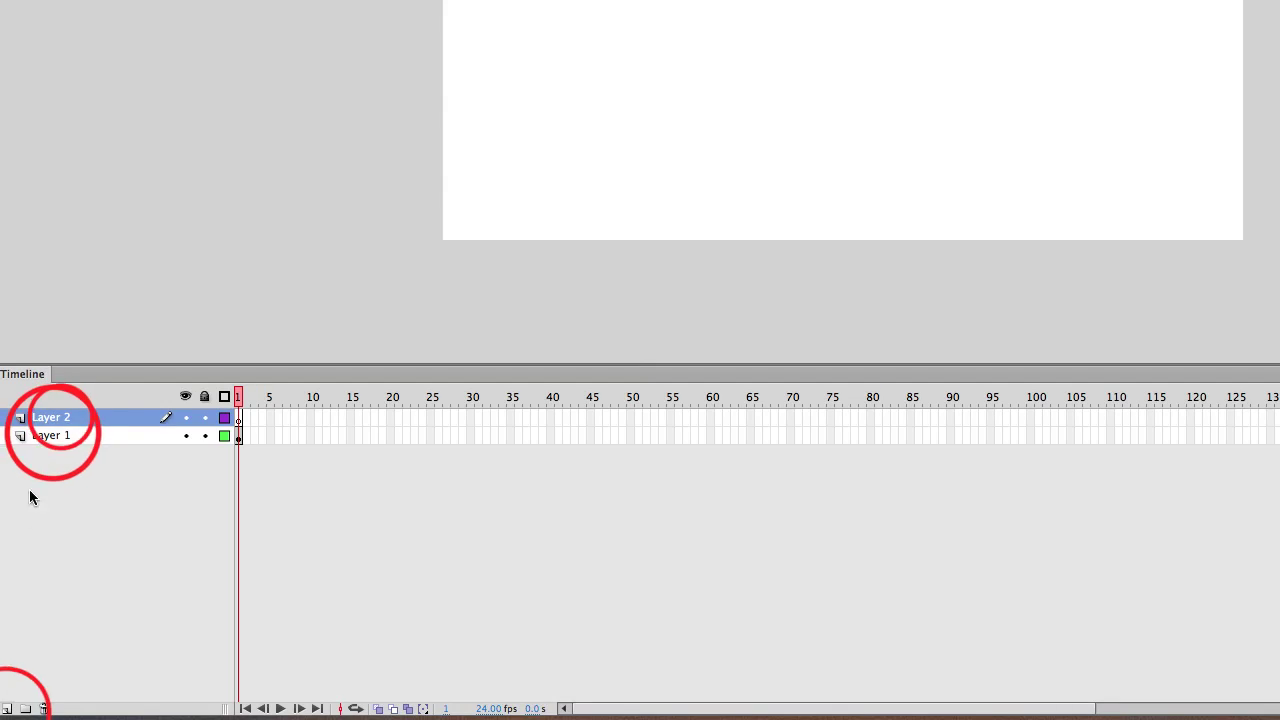
left_click_drag(45, 417, 59, 452)
double_click(55, 435)
type("Backg")
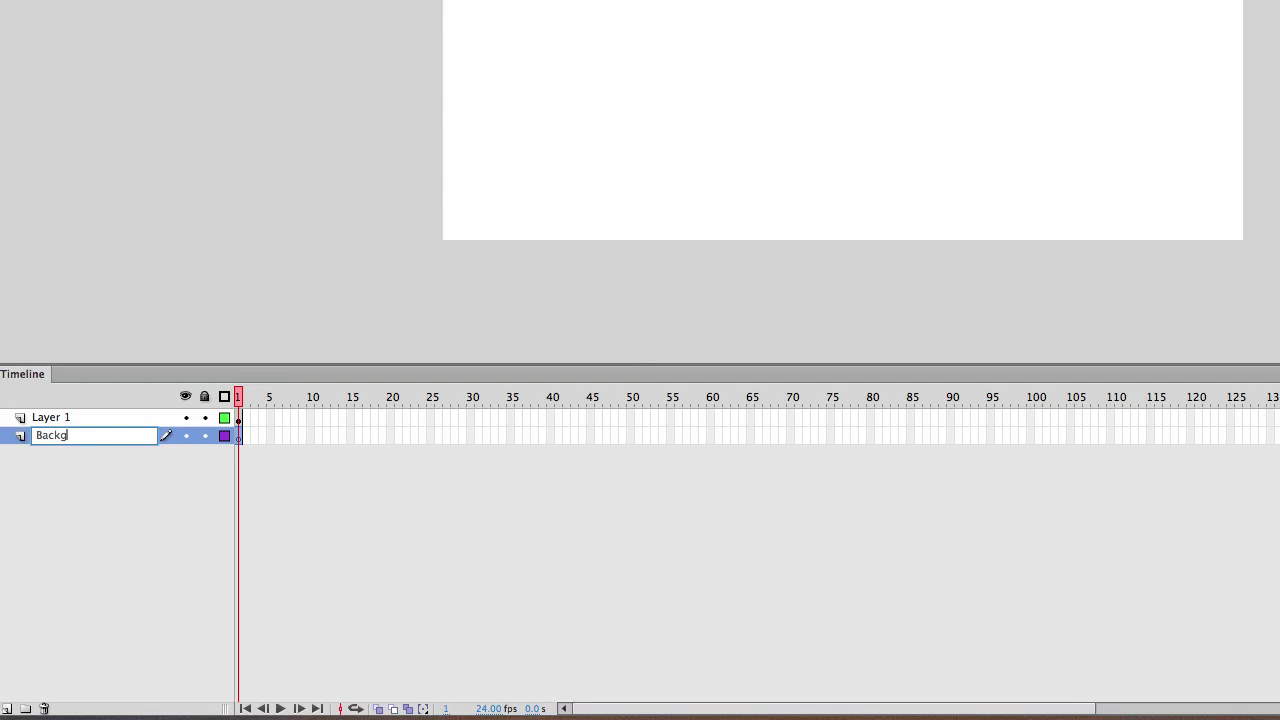
type("round")
double_click(55, 417)
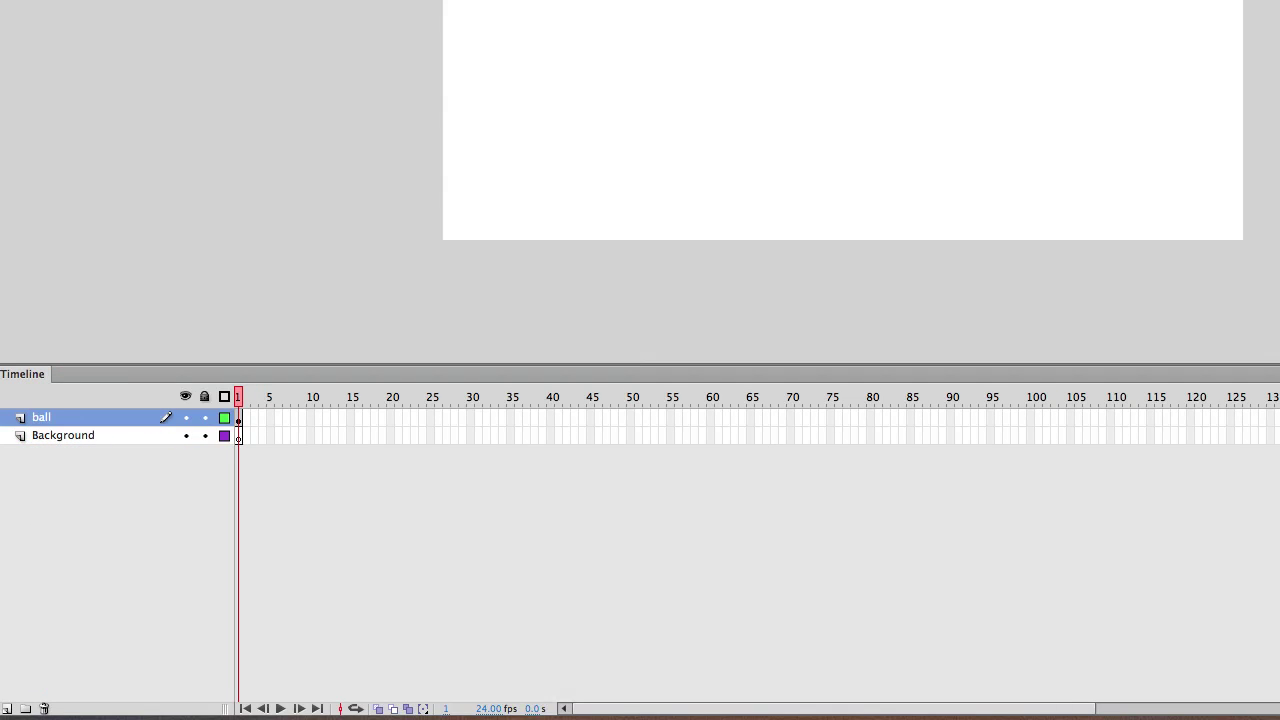
For the Background layer, choose a solid orange FFA621 fill at 87% saturation and no stroke.
left_click(28, 440)
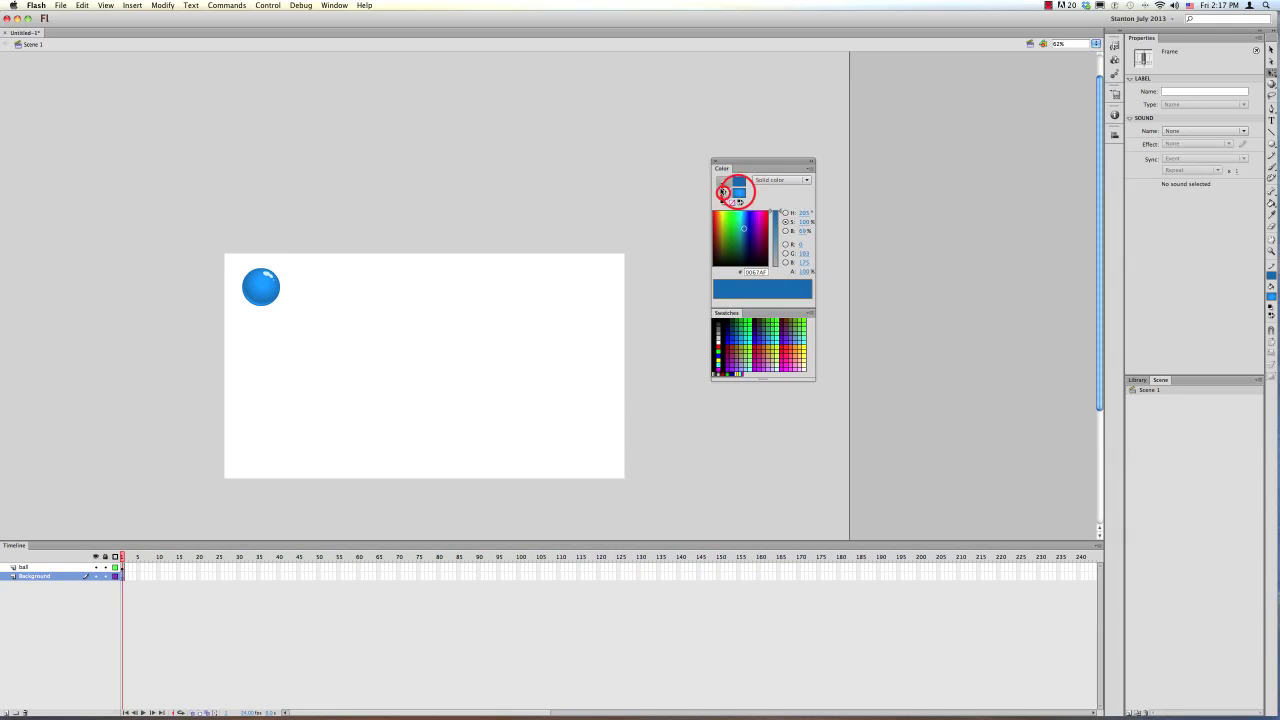
left_click(723, 192)
left_click(738, 193)
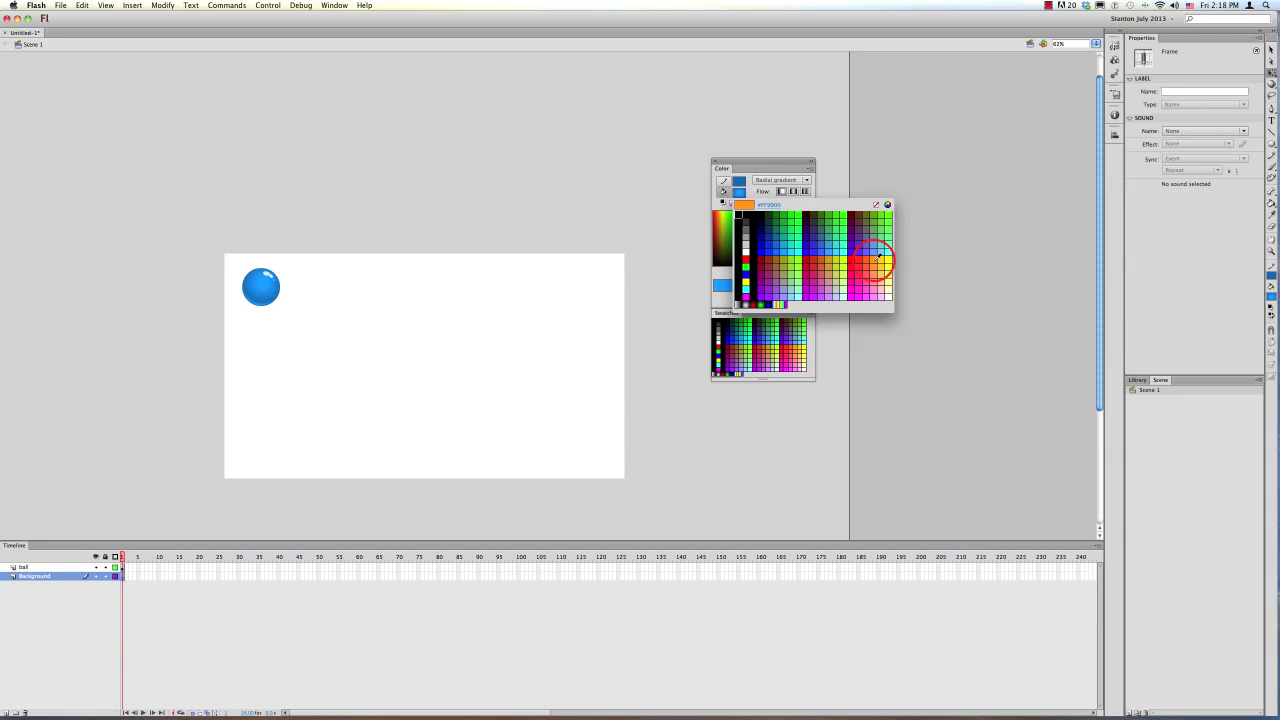
left_click(875, 259)
left_click(738, 180)
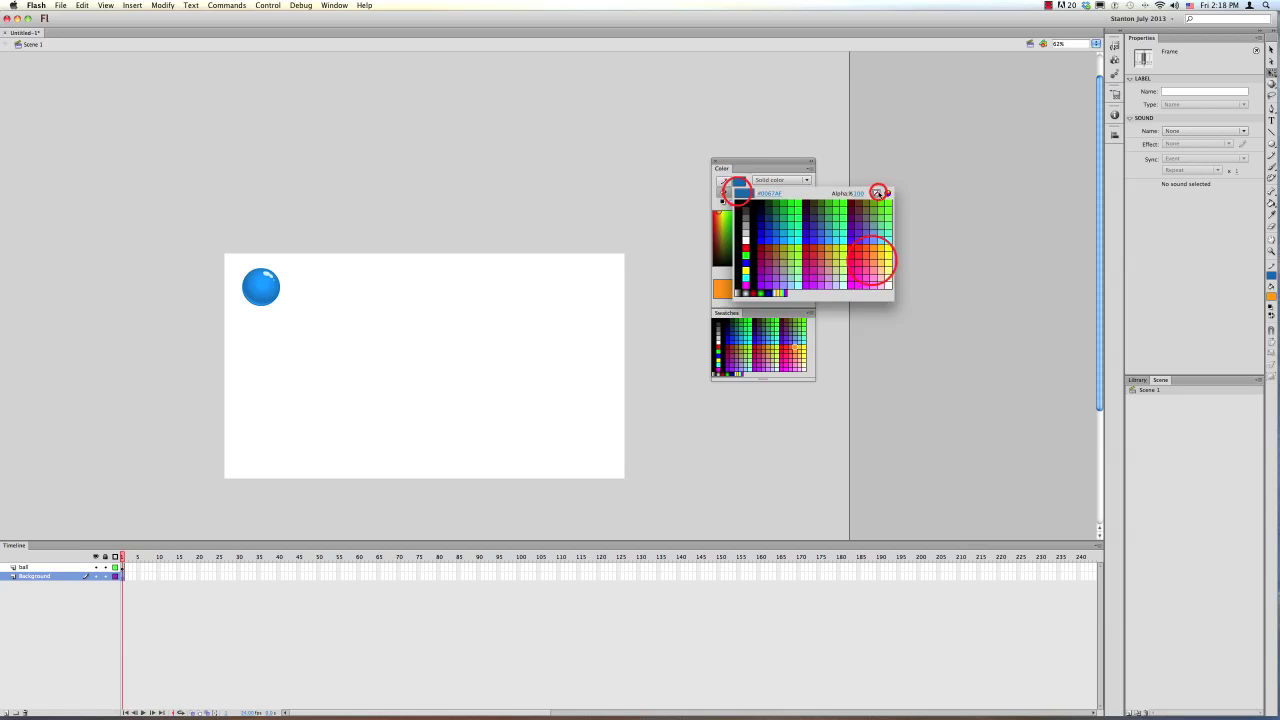
left_click(878, 192)
left_click(738, 192)
left_click(873, 260)
left_click(725, 192)
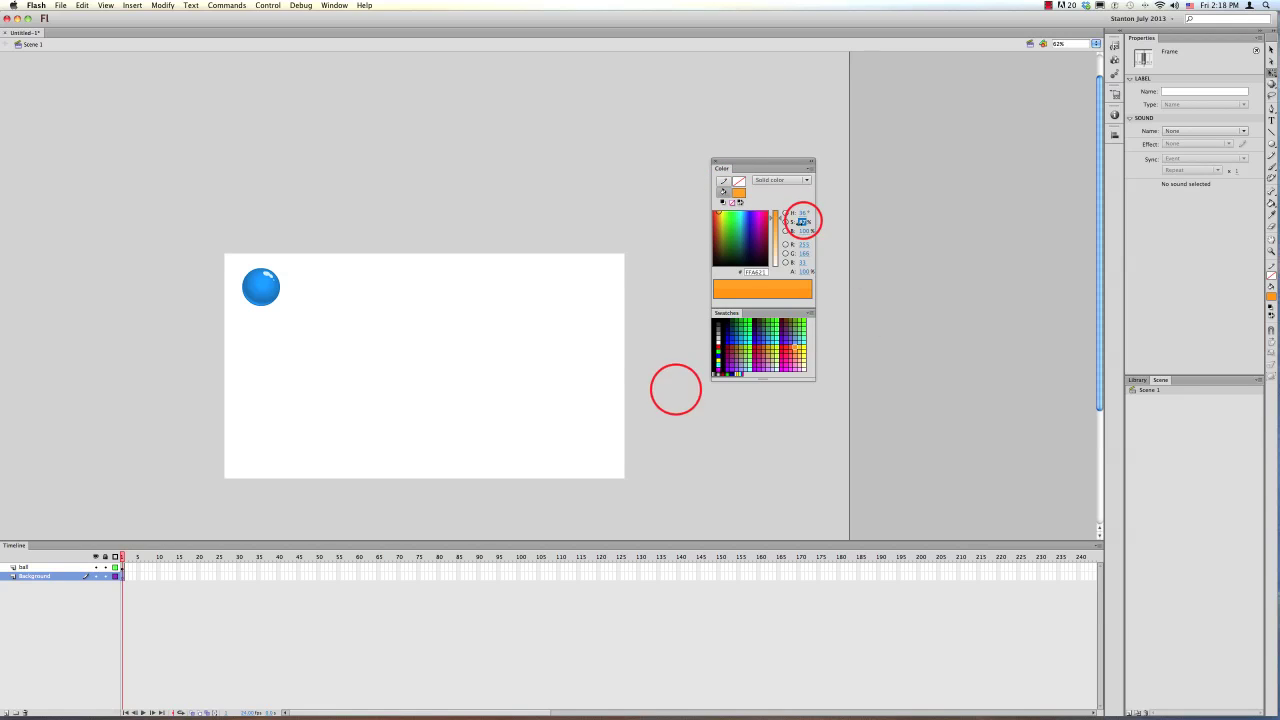
left_click(676, 391)
Draw an orange rectangle below the ball that overlaps the stage's sides and bottom, and nudge it left and slightly up.
key("r")
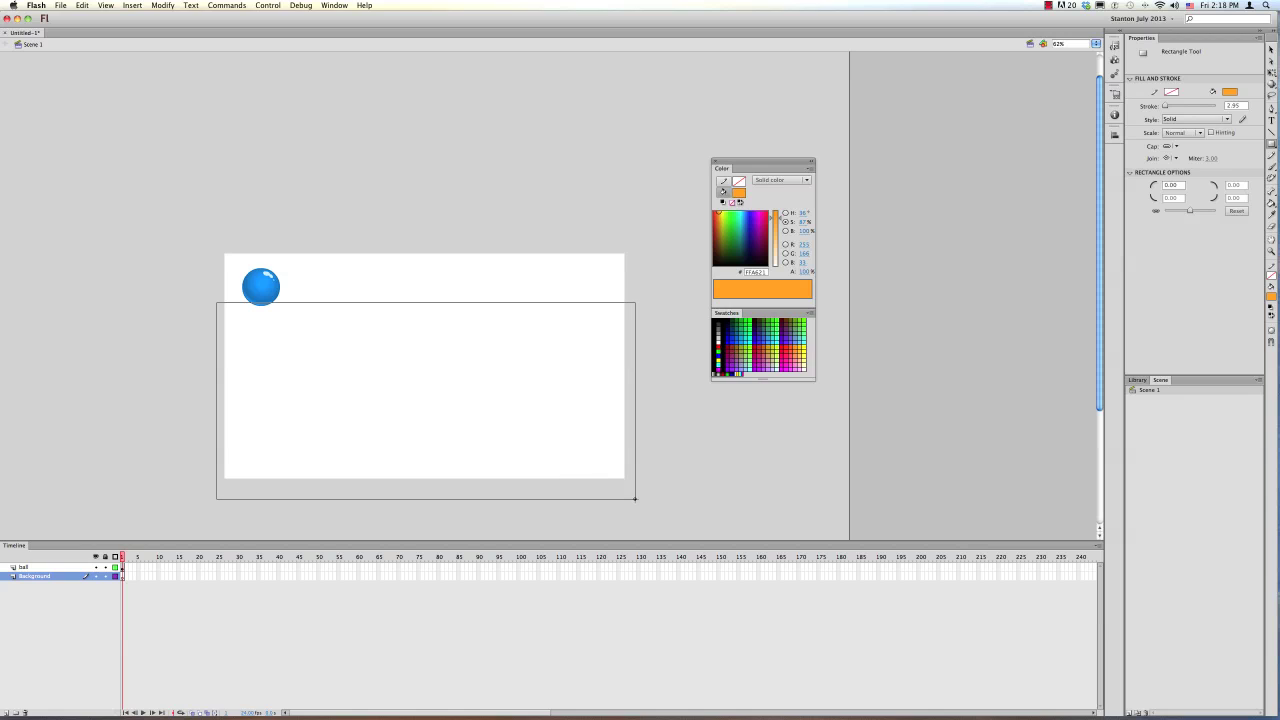
left_click_drag(647, 499, 669, 499)
key("v")
left_click(600, 441)
key("shift+Left")
key("shift+Left")
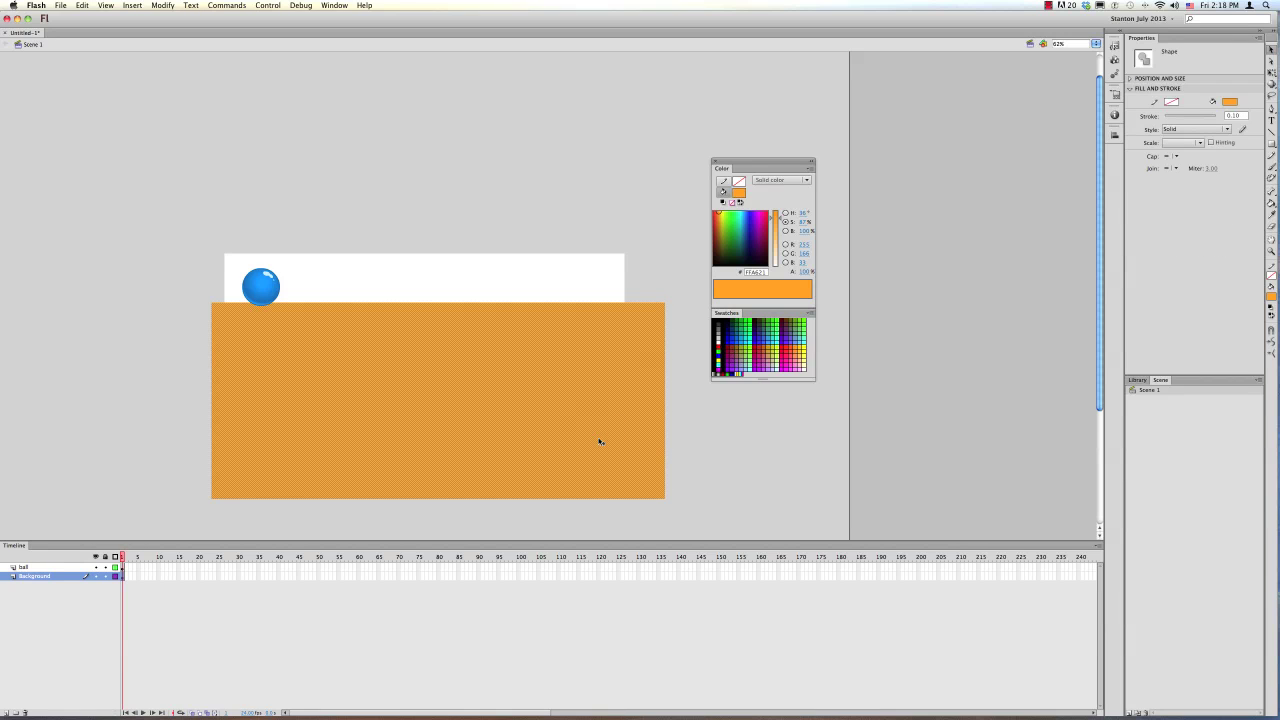
key("Up")
key("shift+Left")
key("shift+Left")
key("shift+Left")
key("Up")
key("Up")
Cut away the rectangle's upper-right area to leave an L-shaped ledge and floor.
left_click_drag(307, 242, 745, 433)
key("Delete")
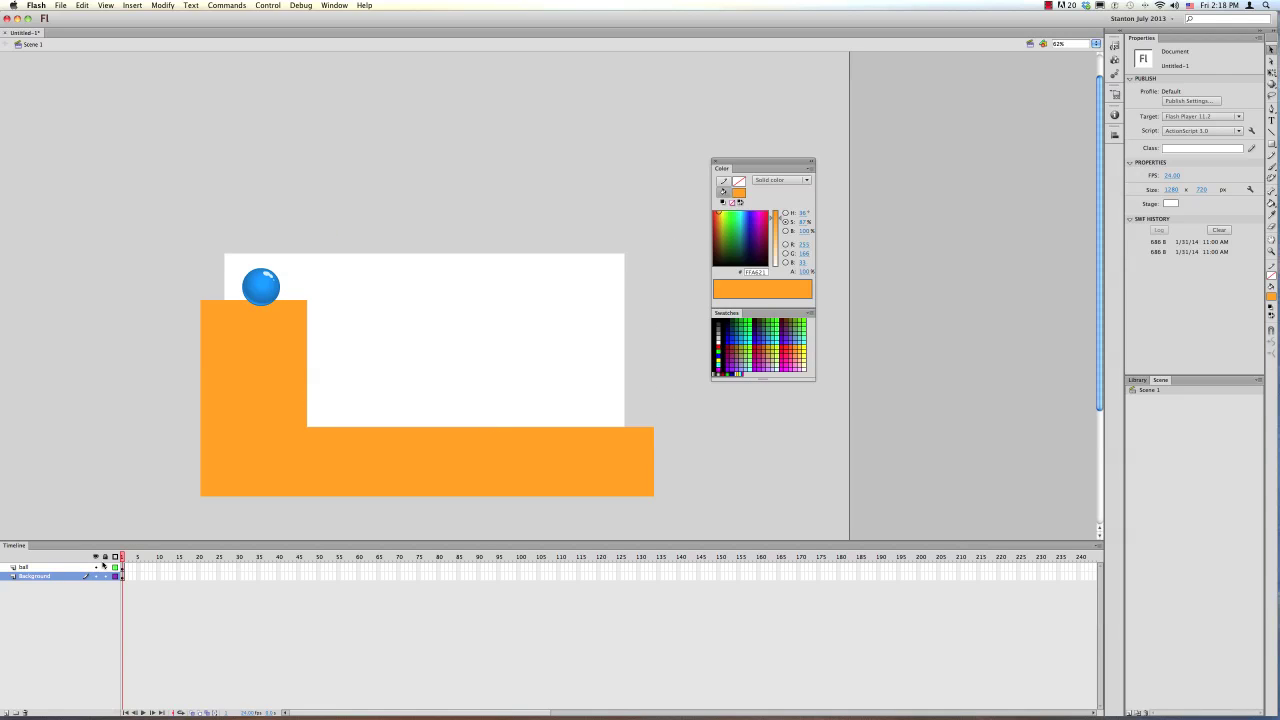
Nudge the orange L-shape down and further left so its ledge ends near the ball's right edge.
key("shift+super+w")
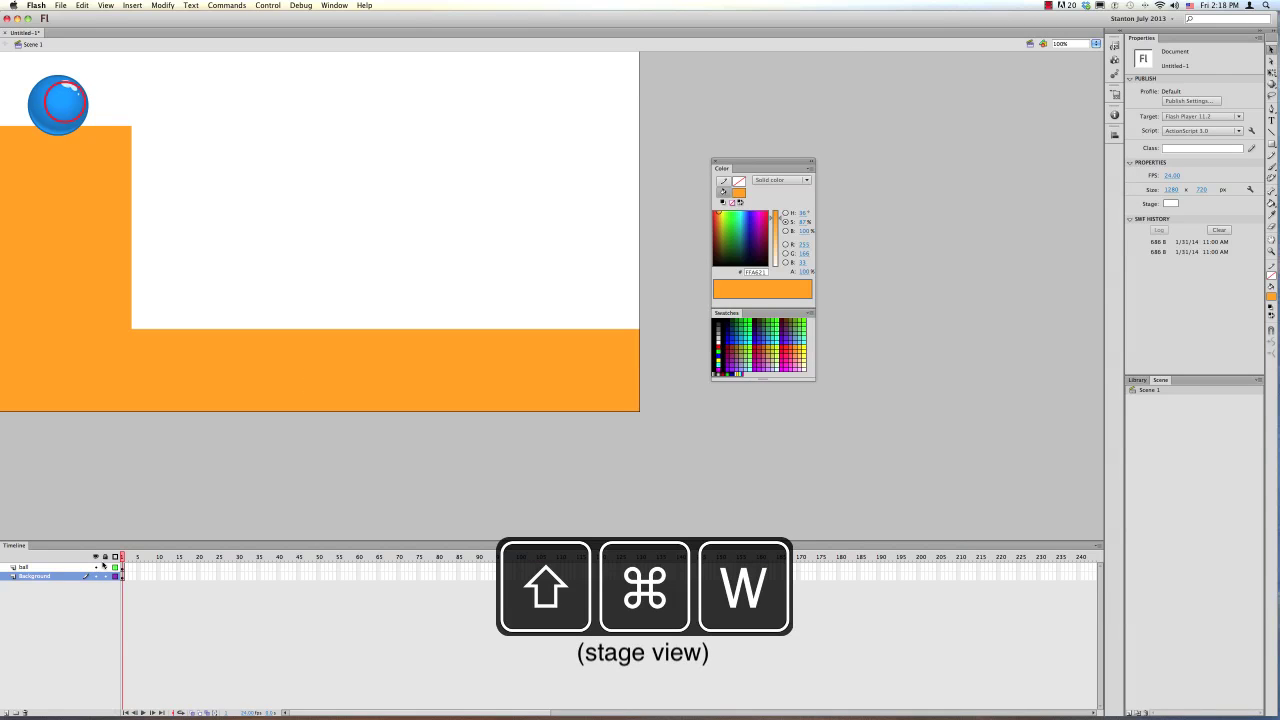
left_click(94, 208)
key("shift+Down")
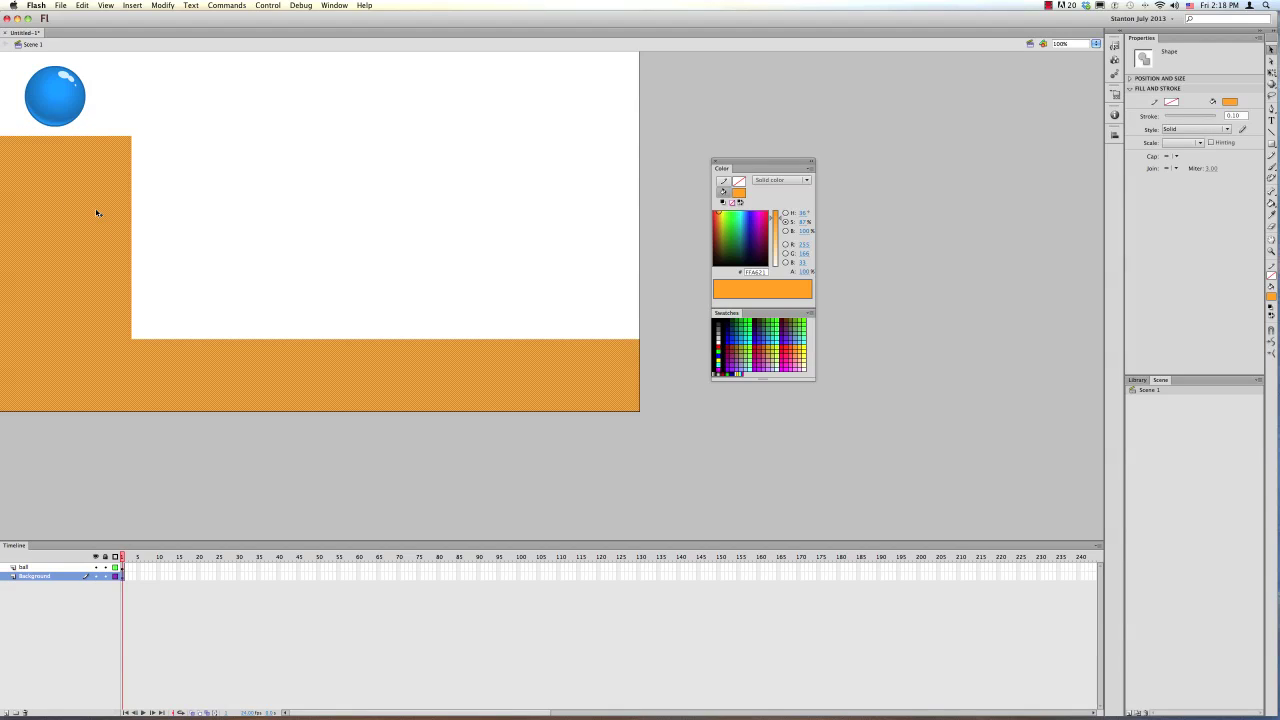
key("shift+Left")
key("shift+Left")
key("shift+Left")
key("shift+Left")
key("shift+Left")
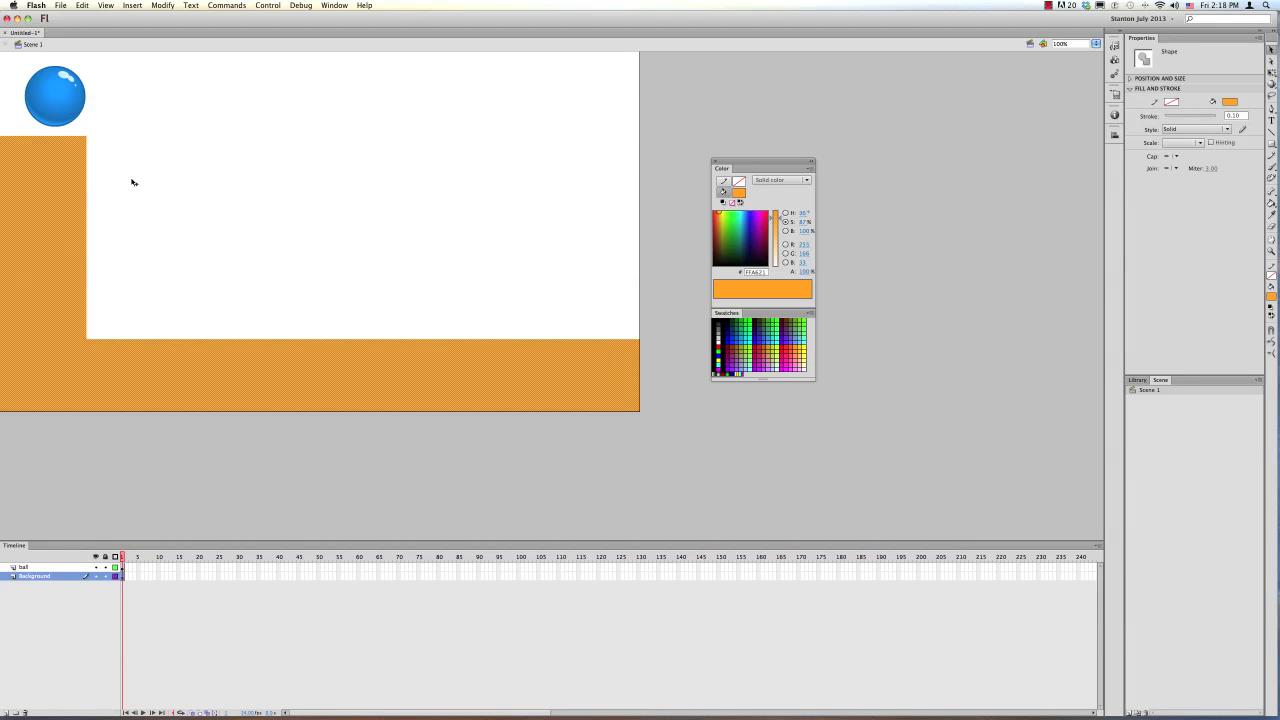
Extend the right end of the orange floor beyond the stage's right edge.
key("shift+super+w")
key("super+minus")
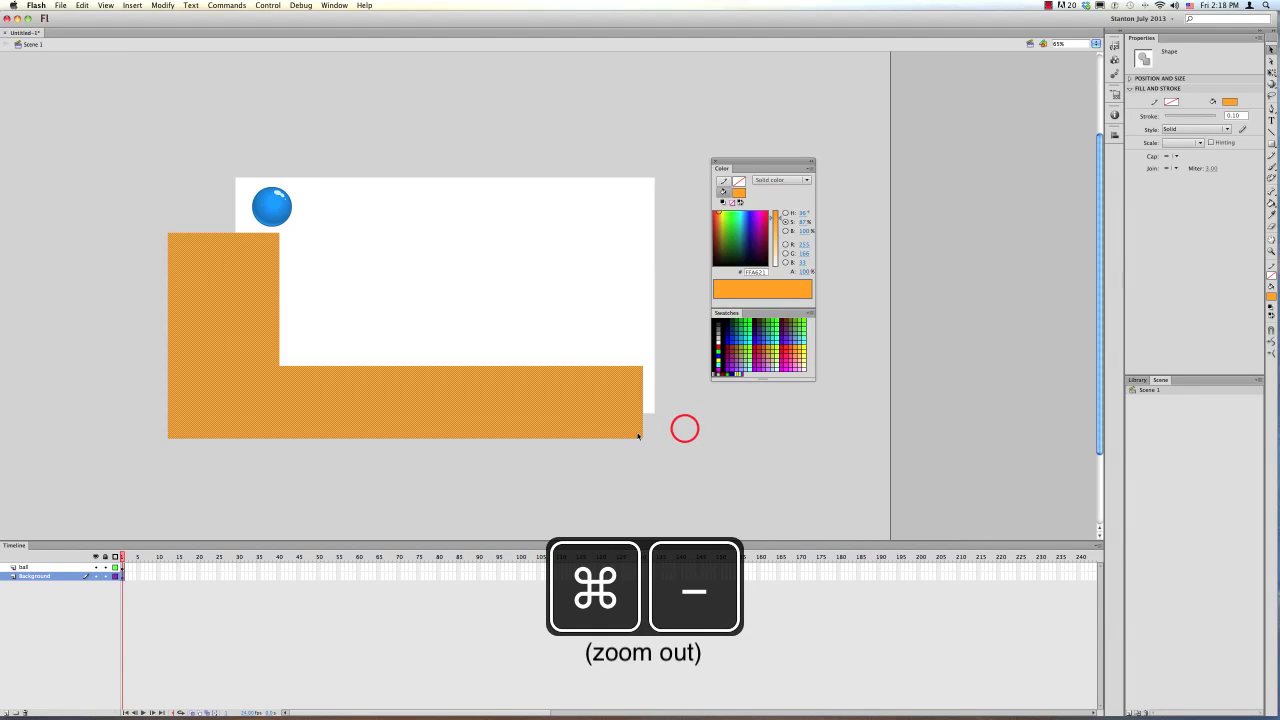
left_click(685, 429)
left_click_drag(681, 346, 621, 484)
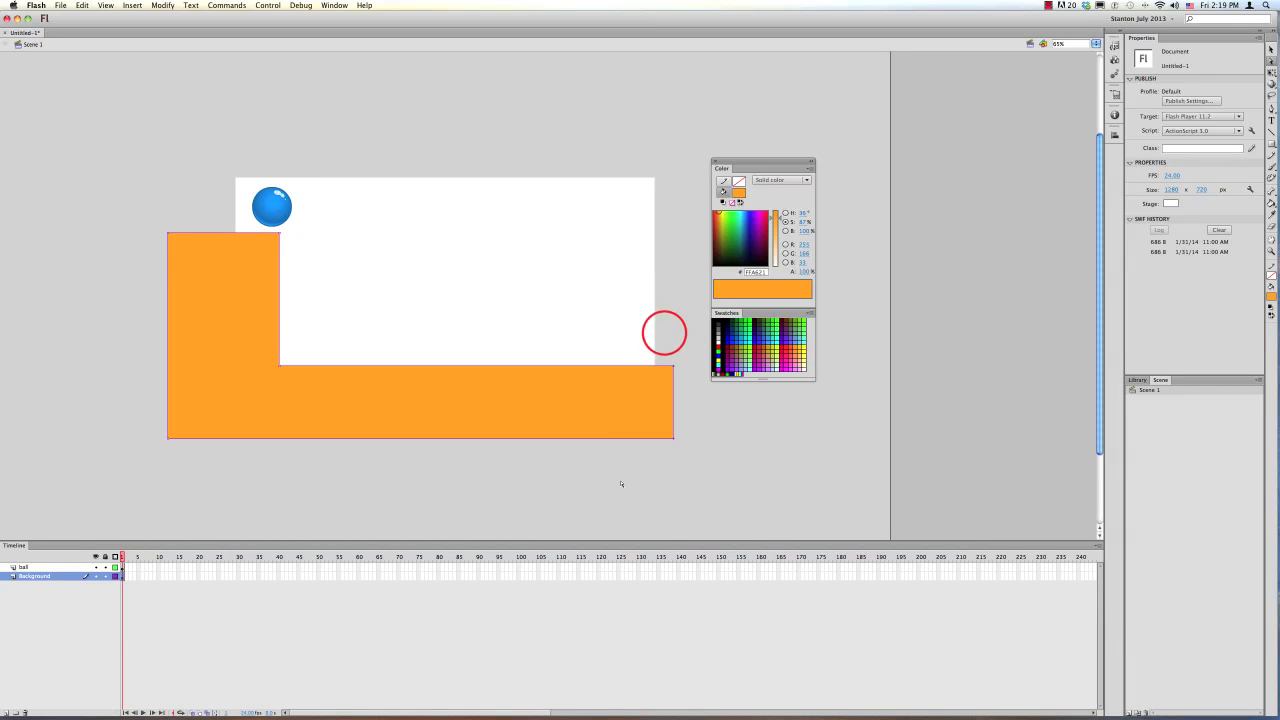
Move the ball slightly down and left so it rests on top of the orange ledge.
key("v")
left_click_drag(282, 207, 268, 211)
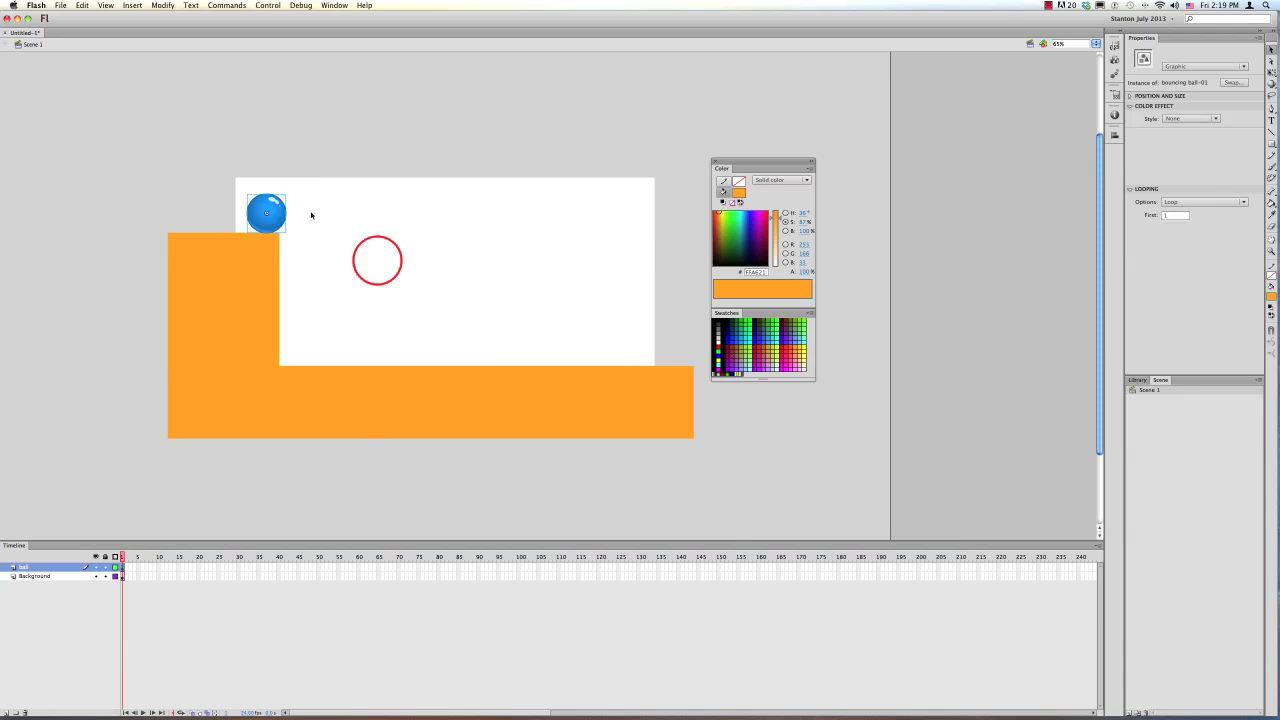
key("super+equal")
key("super+minus")
left_click(195, 267)
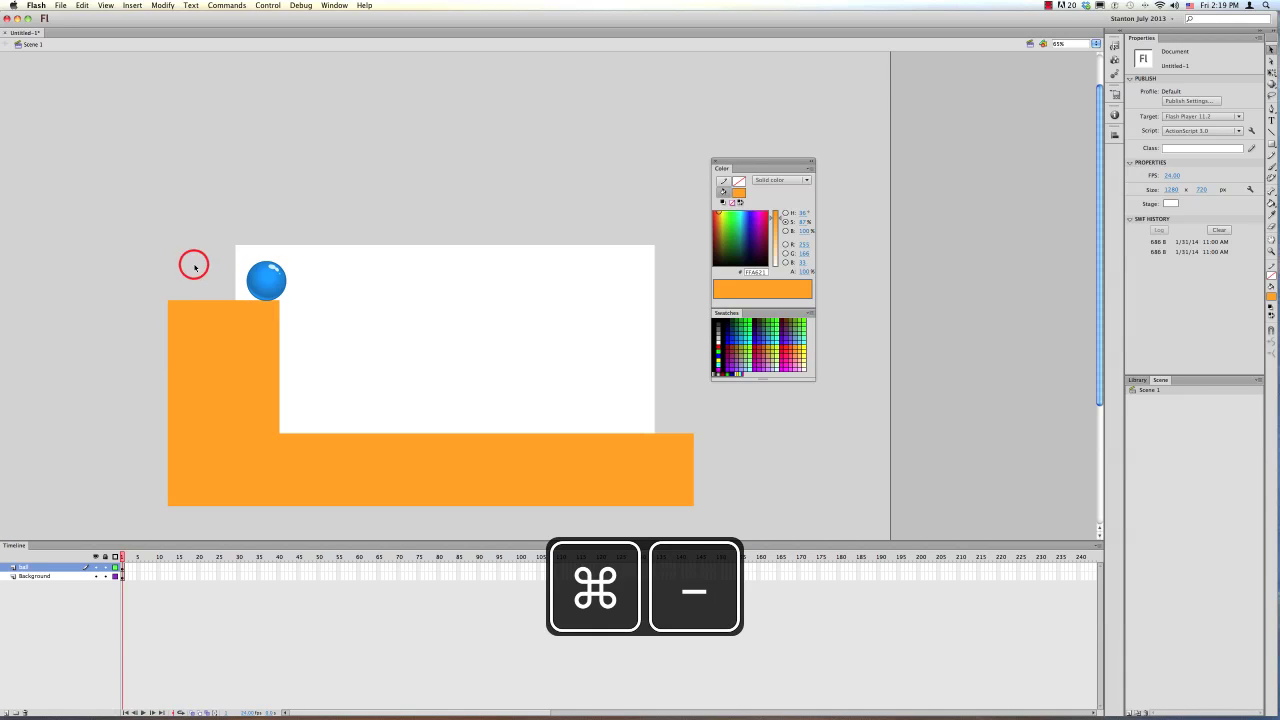
key("z")
left_click_drag(200, 200, 663, 491)
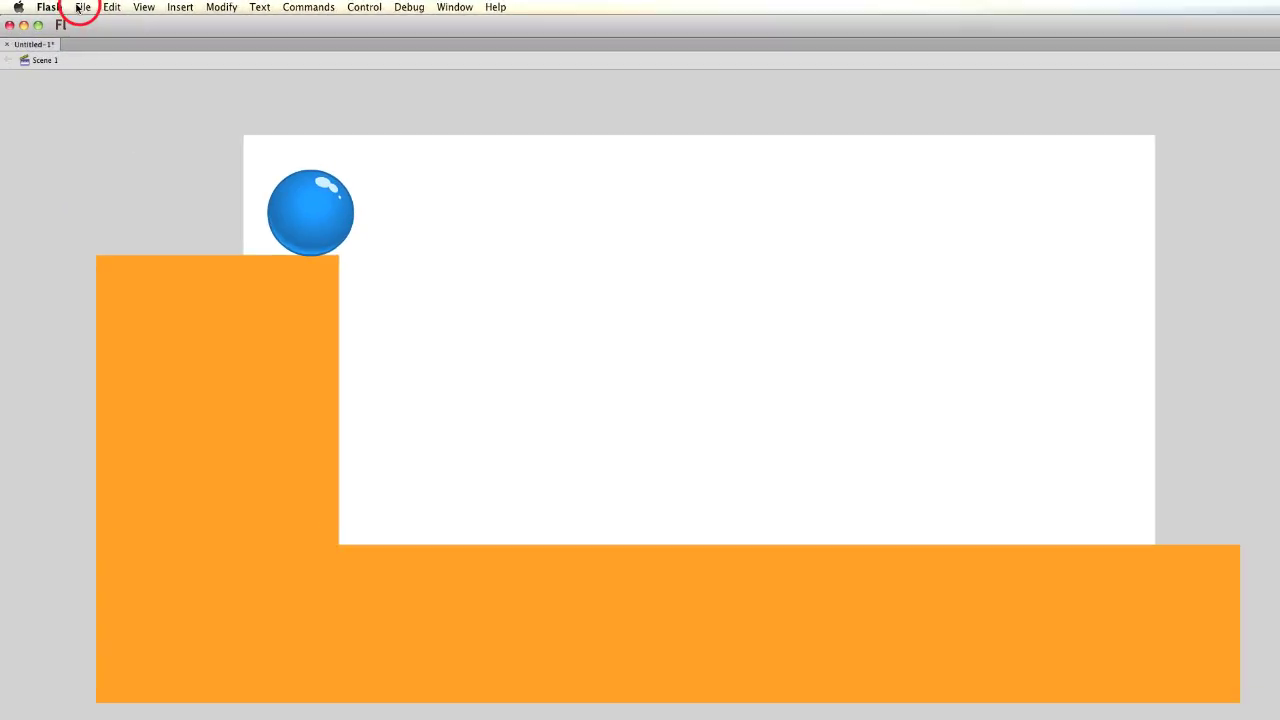
Save the document in the Documents folder as "Flash 101 – Bouncing Ball – 01.fla".
left_click(60, 5)
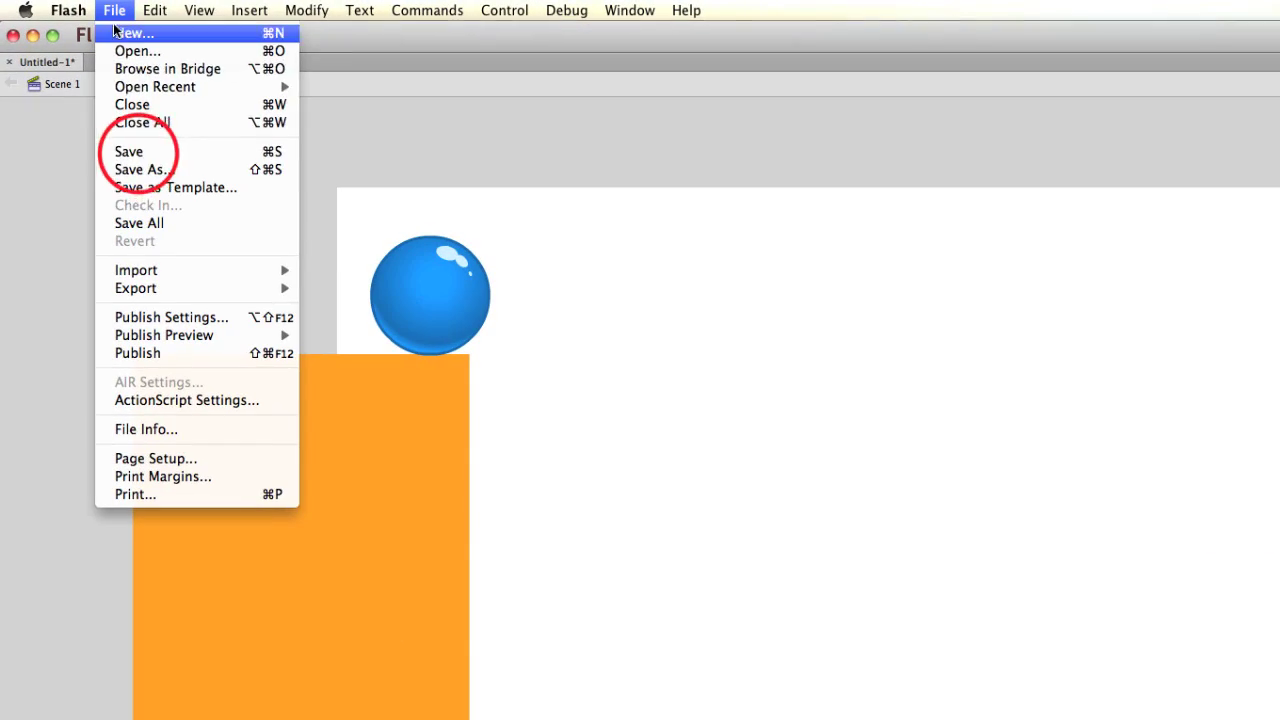
left_click(132, 152)
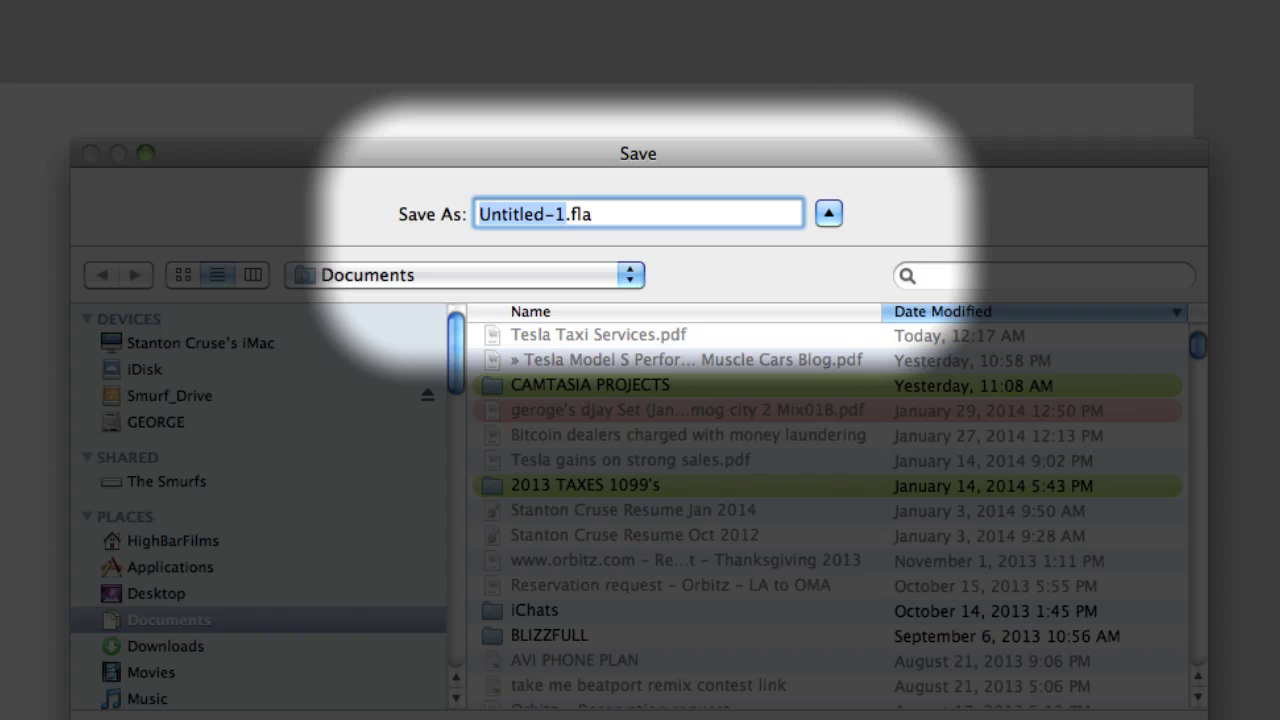
type("Flash 101 – Bouncing Ball – 0")
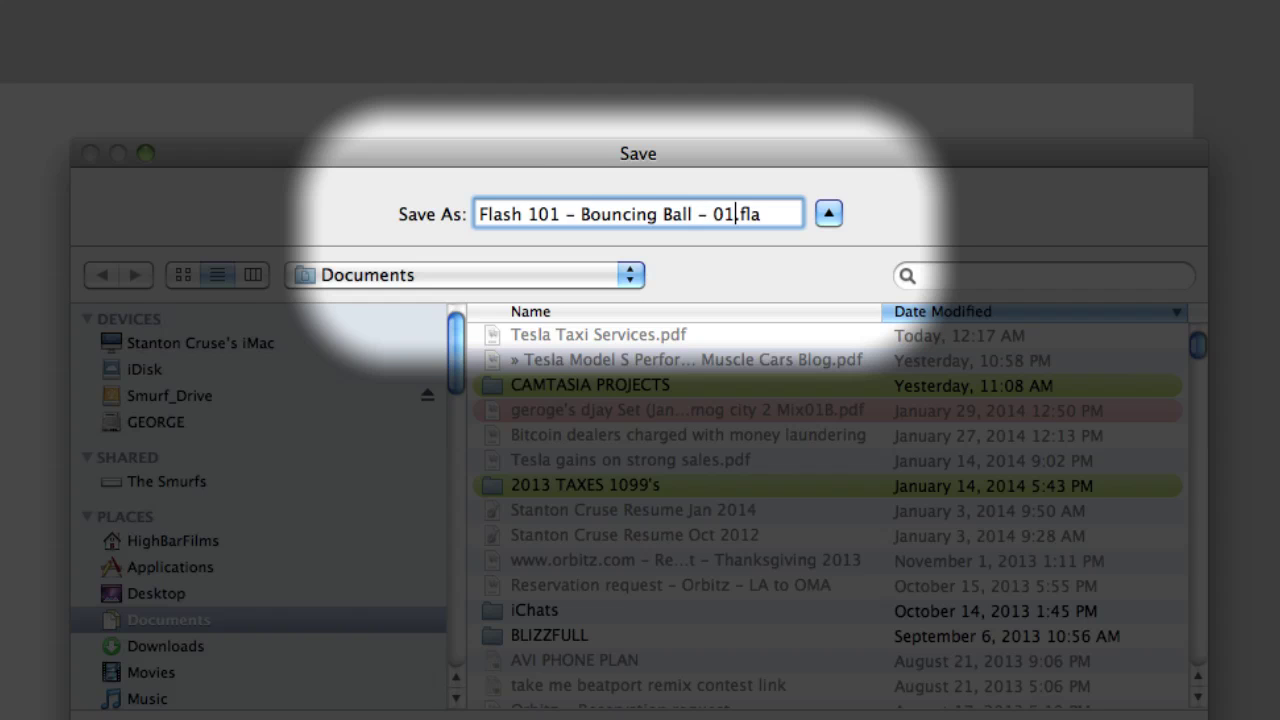
type("1")
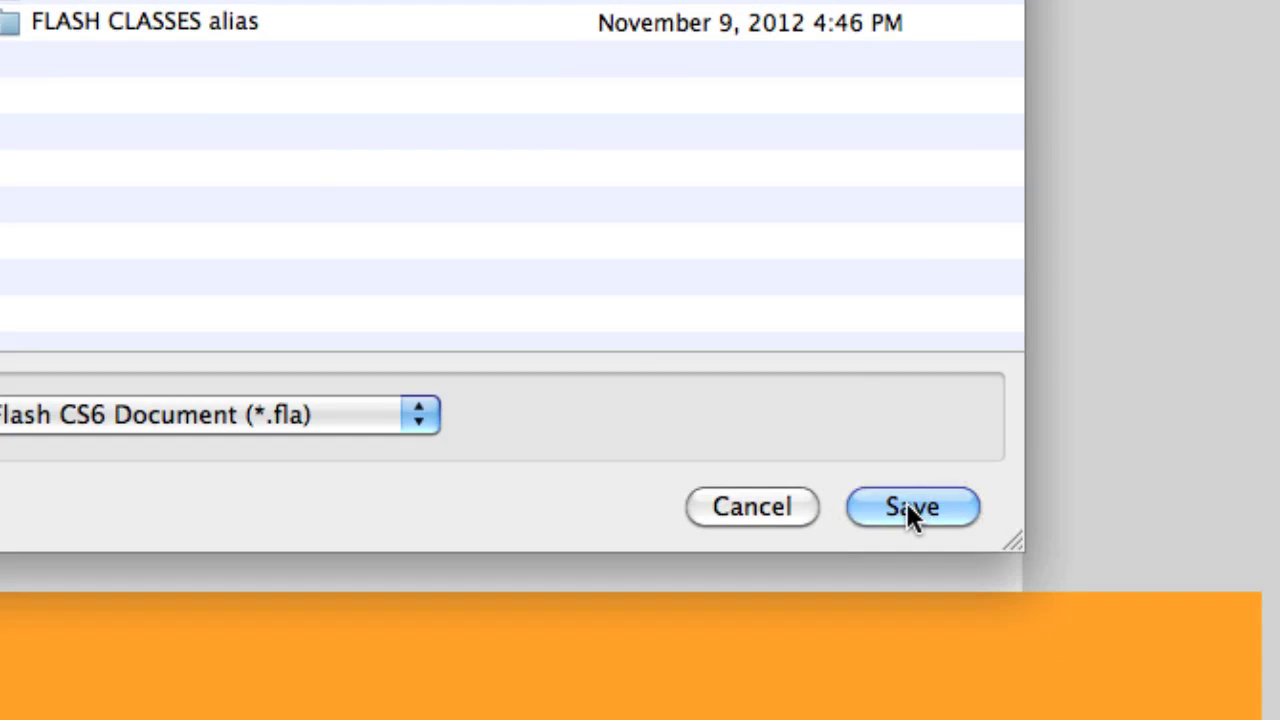
left_click(908, 508)
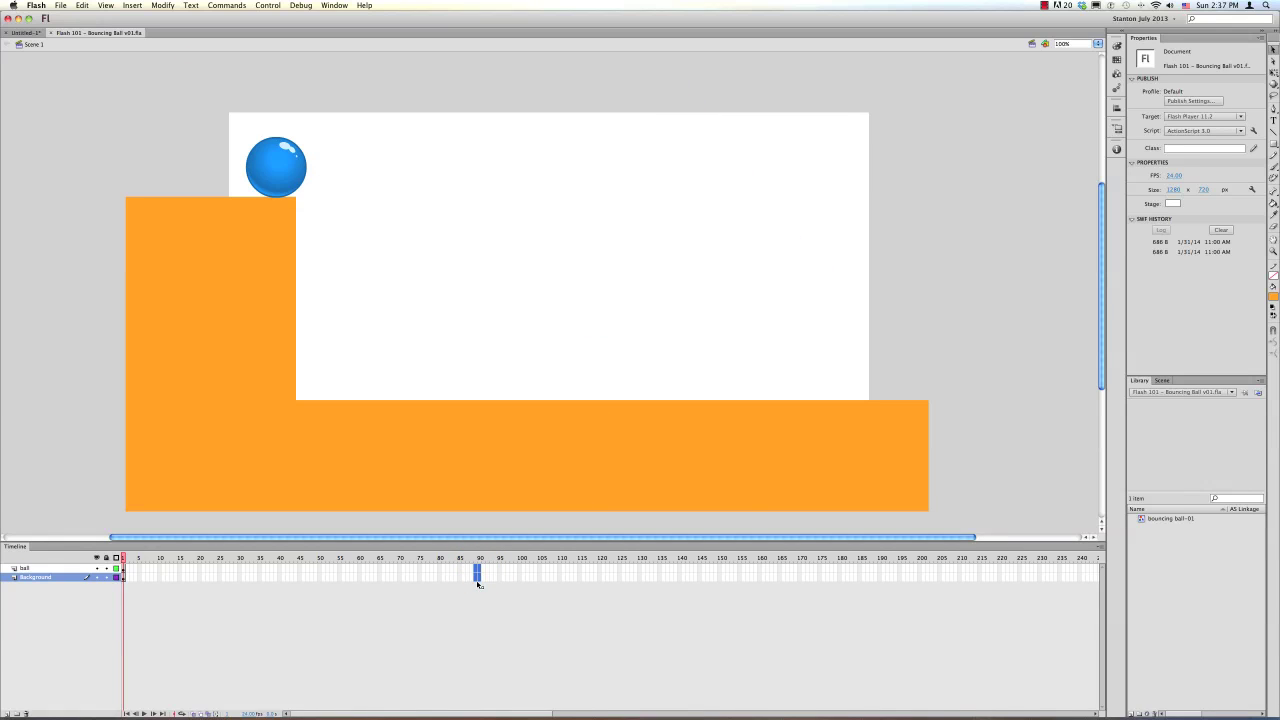
Extend the ball and Background layers to frame 90 and play the timeline.
key("F5")
key("Return")
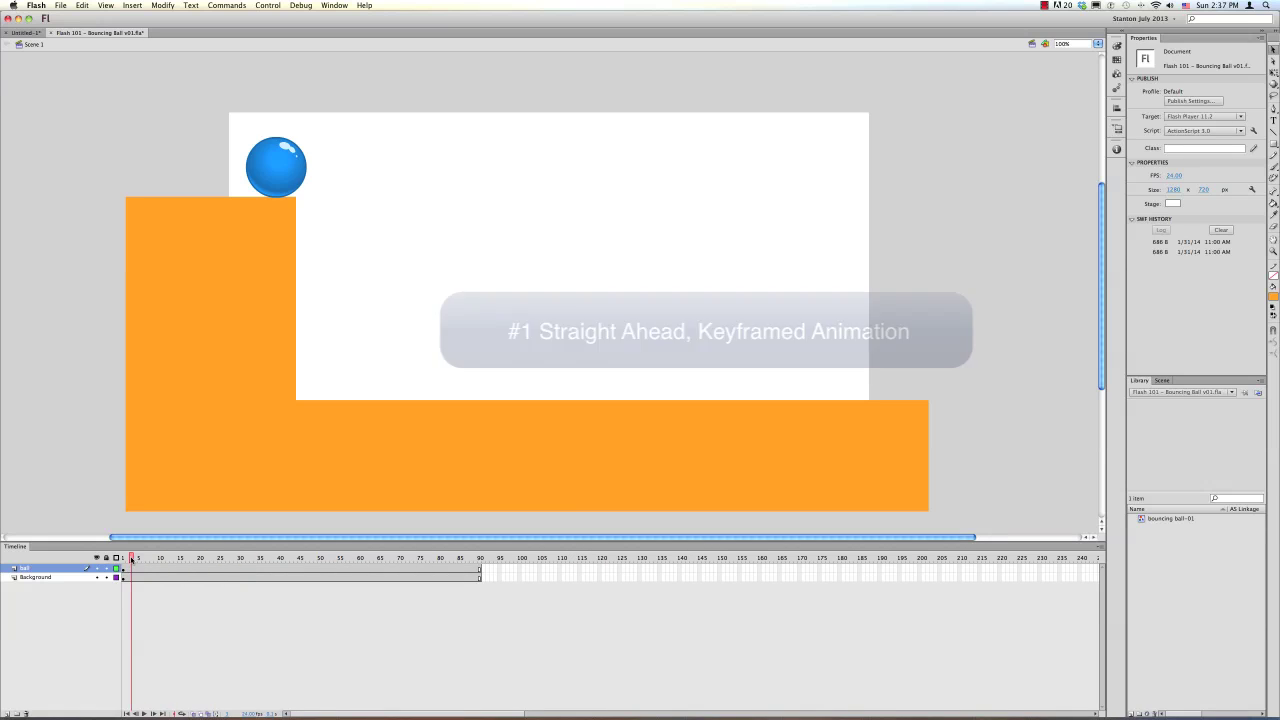
Insert a keyframe at frame 10 of the ball layer and create a classic tween between frames 1 and 10.
left_click_drag(131, 562, 160, 568)
key("F6")
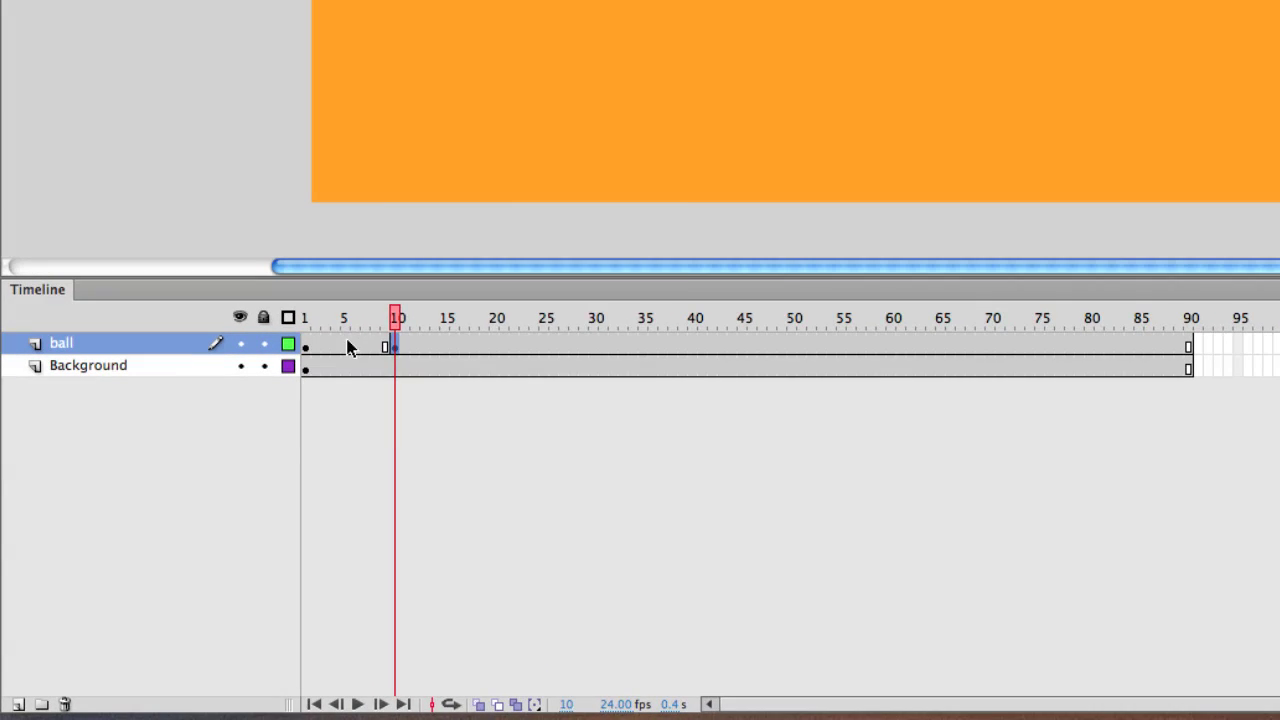
right_click(139, 568)
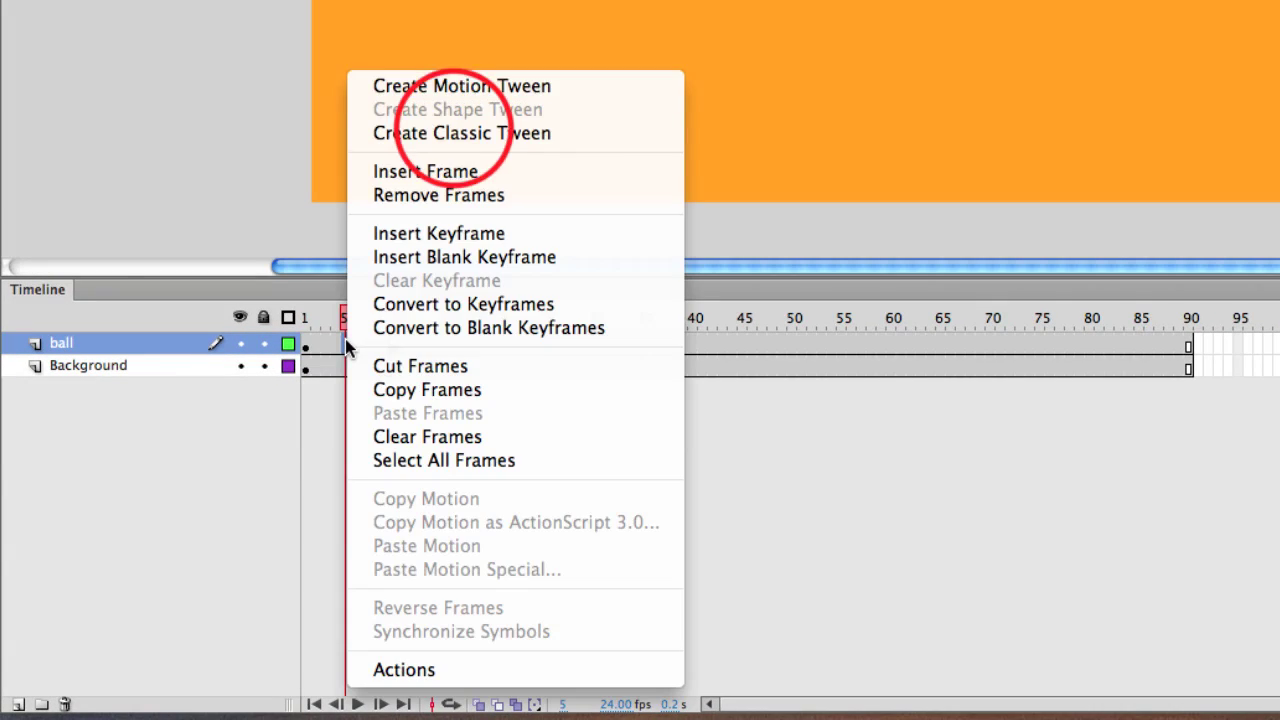
left_click(453, 131)
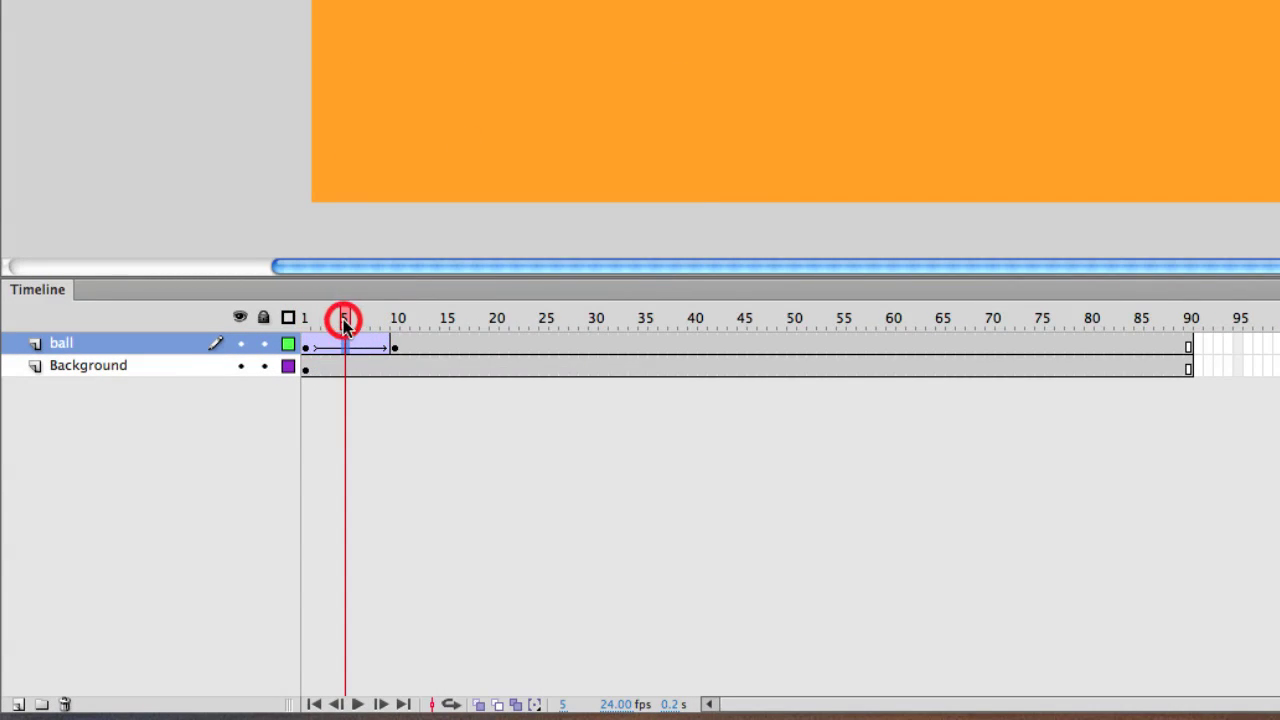
Shape a custom ease curve with a gentle start and end for the ball's classic tween between frames 1 and 10.
left_click_drag(343, 321, 305, 321)
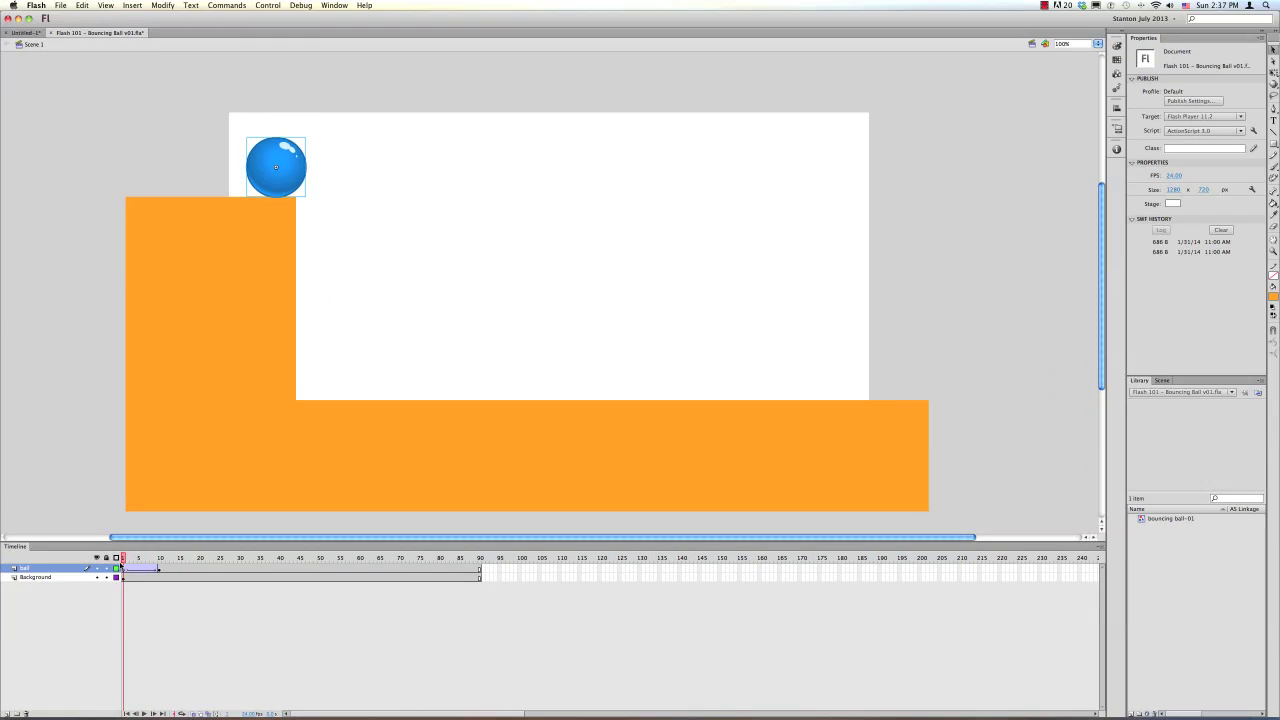
left_click_drag(123, 567, 153, 567)
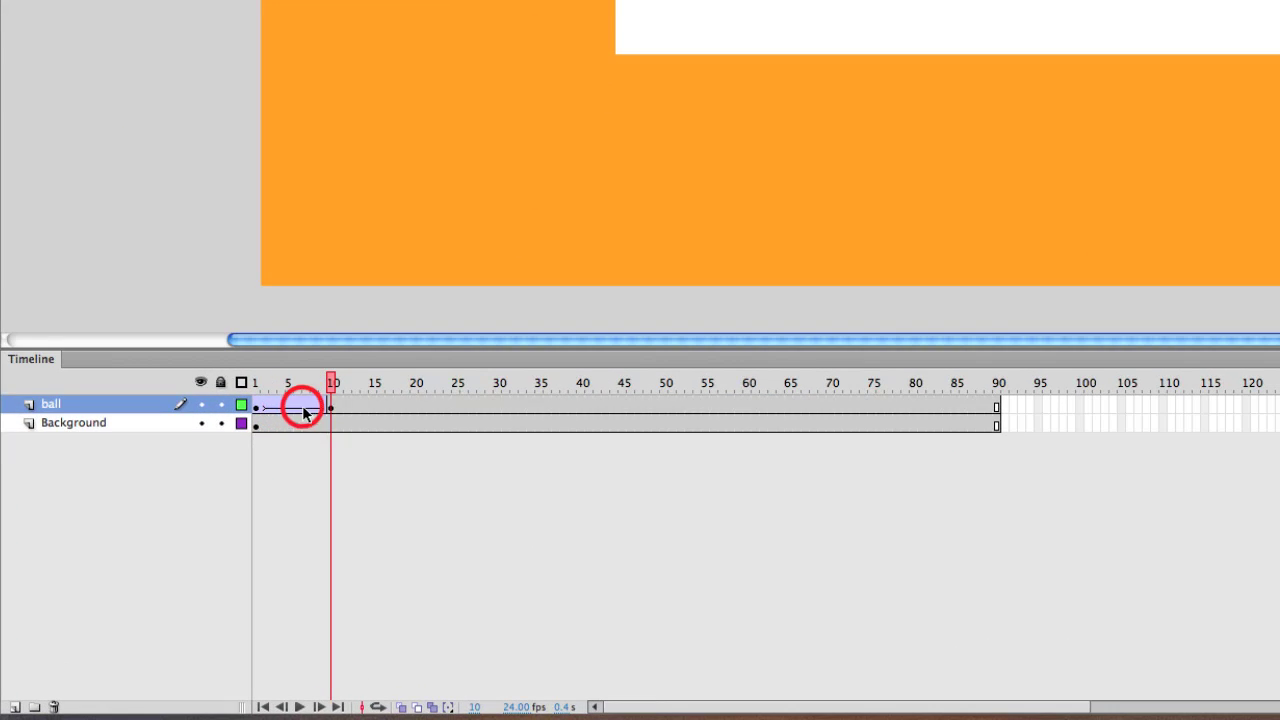
left_click(147, 569)
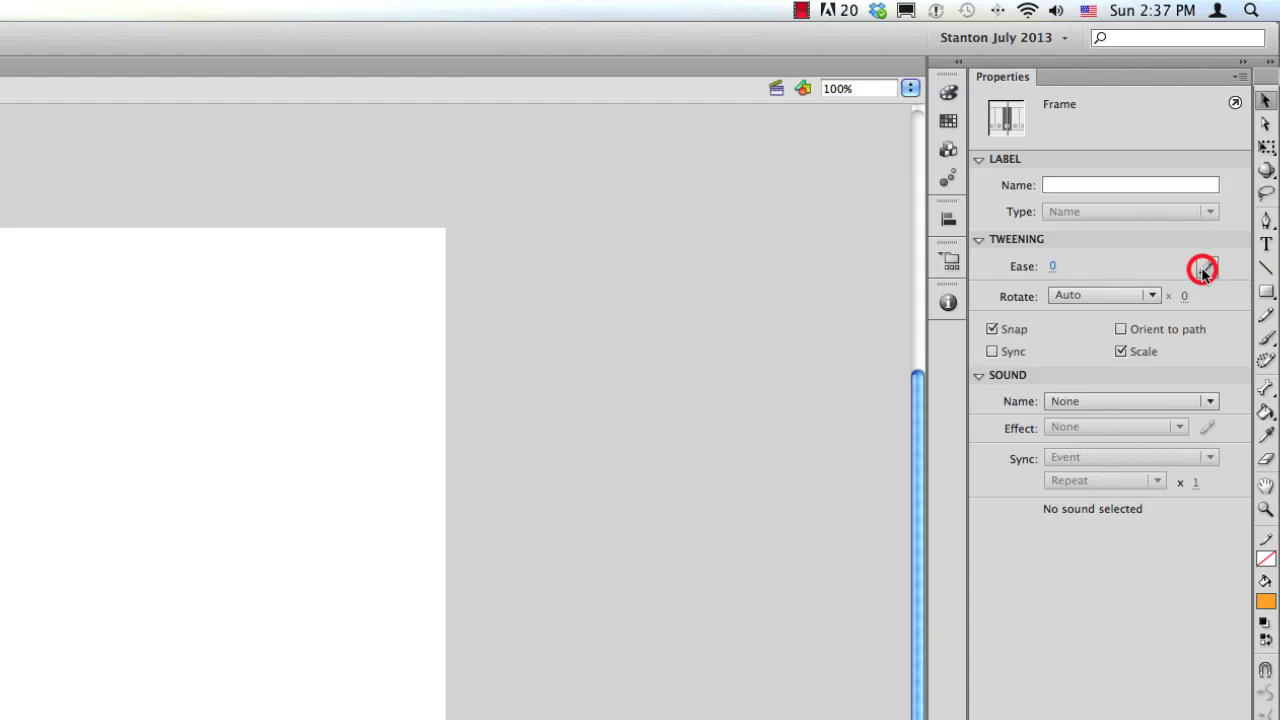
left_click(1203, 270)
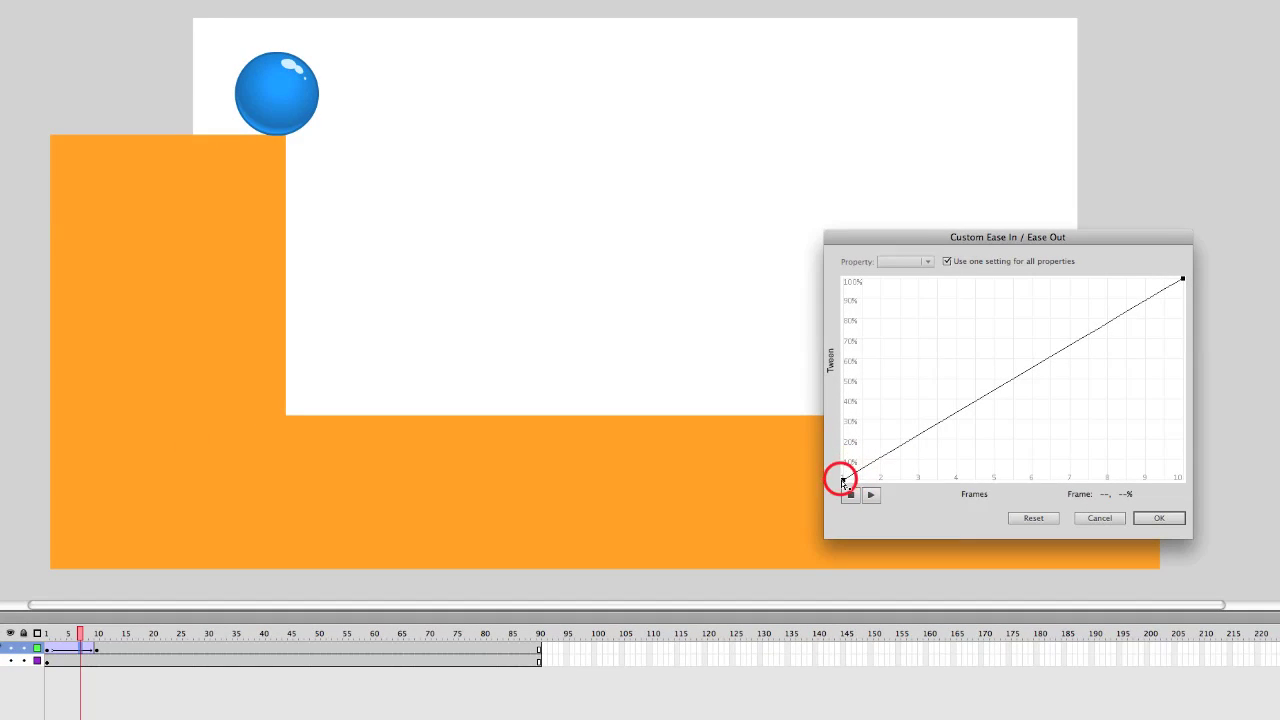
left_click_drag(955, 411, 969, 484)
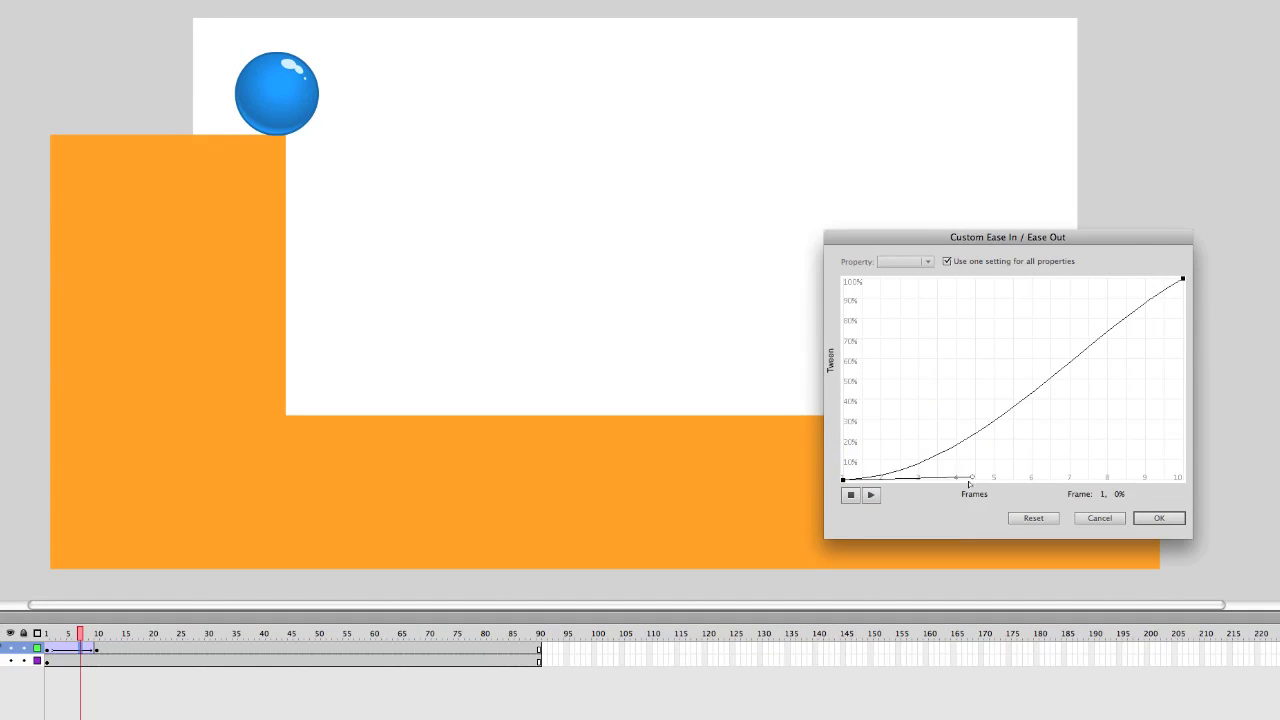
left_click_drag(1182, 279, 1066, 292)
left_click(1155, 516)
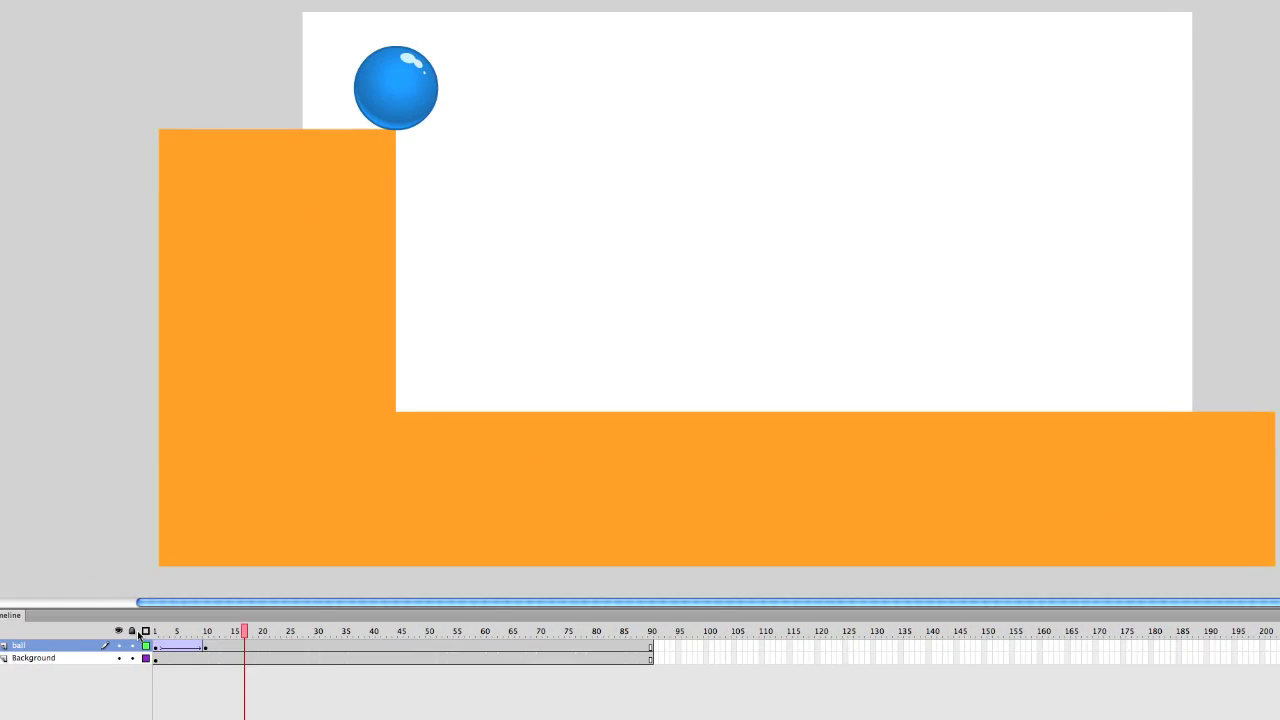
Move the ball layer's keyframe from frame 10 to frame 25 and play the slower roll.
left_click(206, 646)
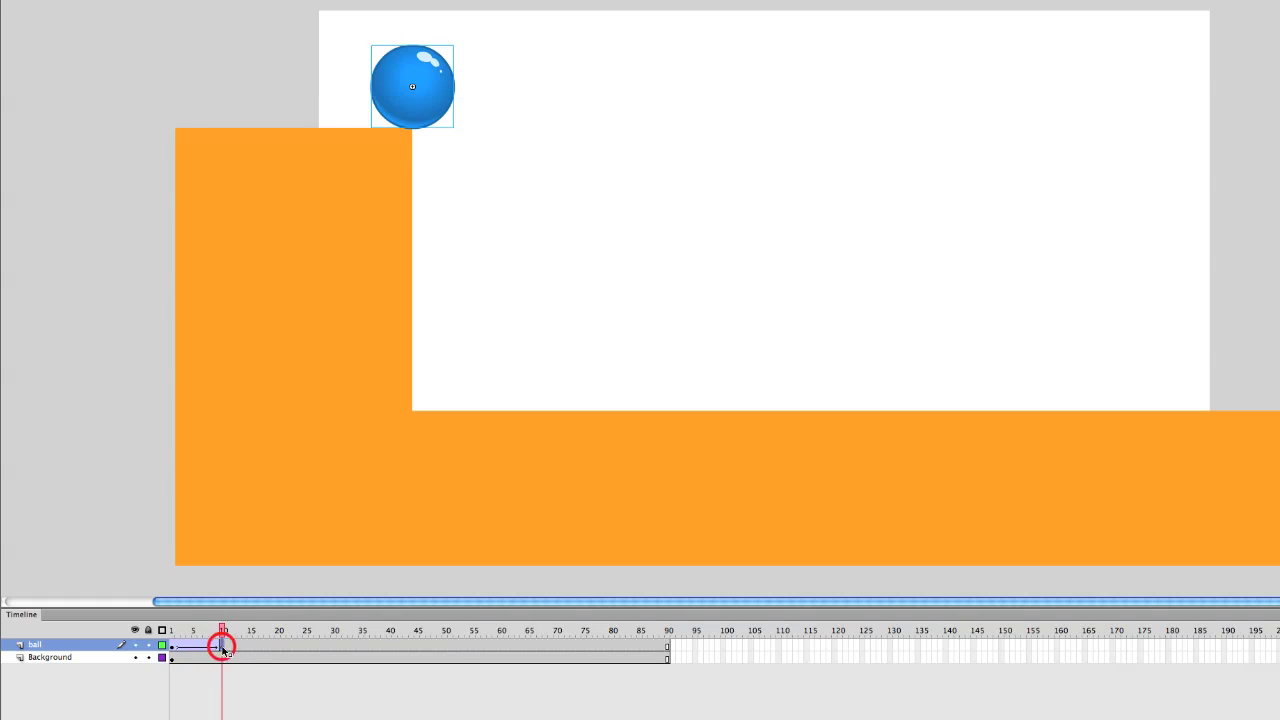
left_click_drag(222, 647, 303, 646)
key("Return")
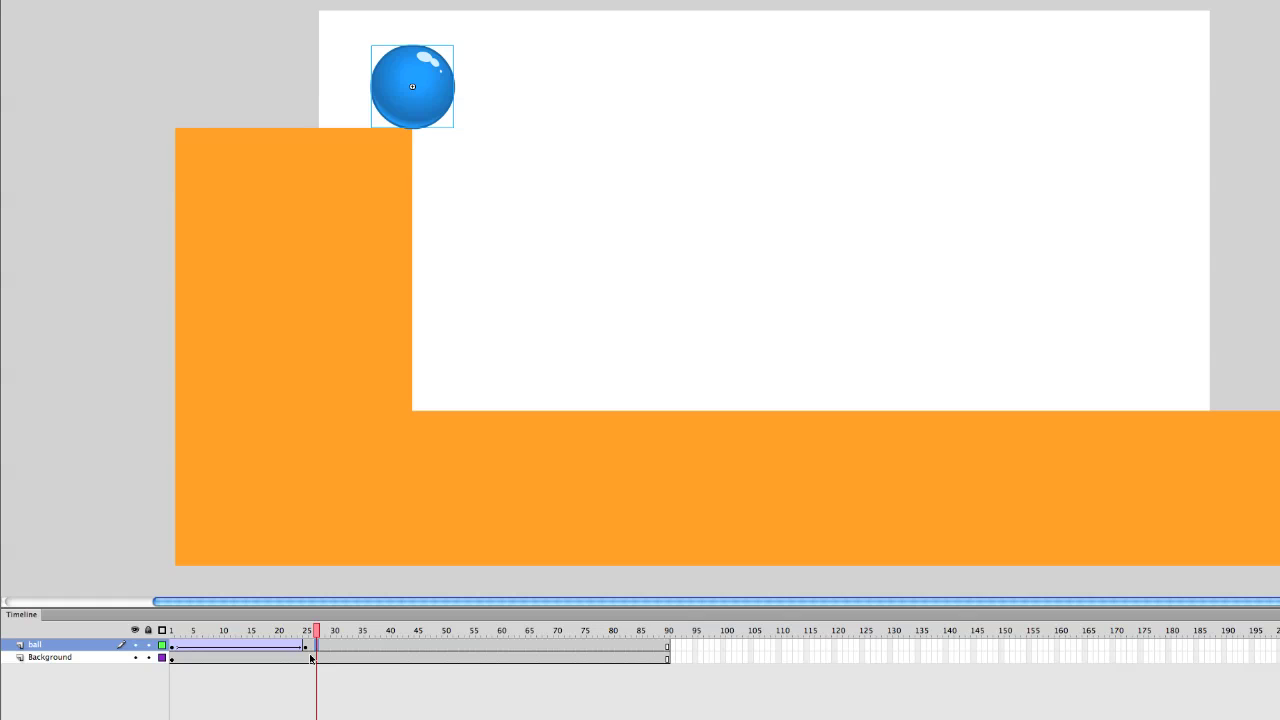
Insert a keyframe at frame 27 of the ball layer and turn on onion skinning.
key("F6")
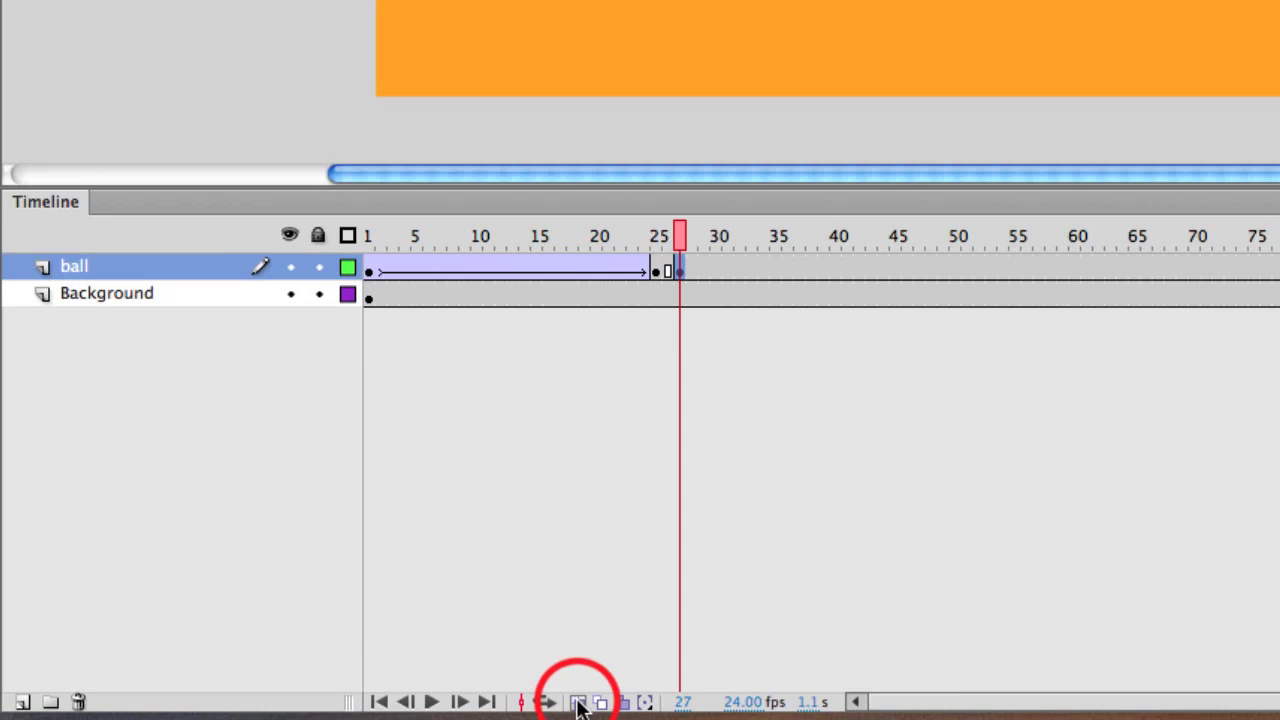
left_click(578, 702)
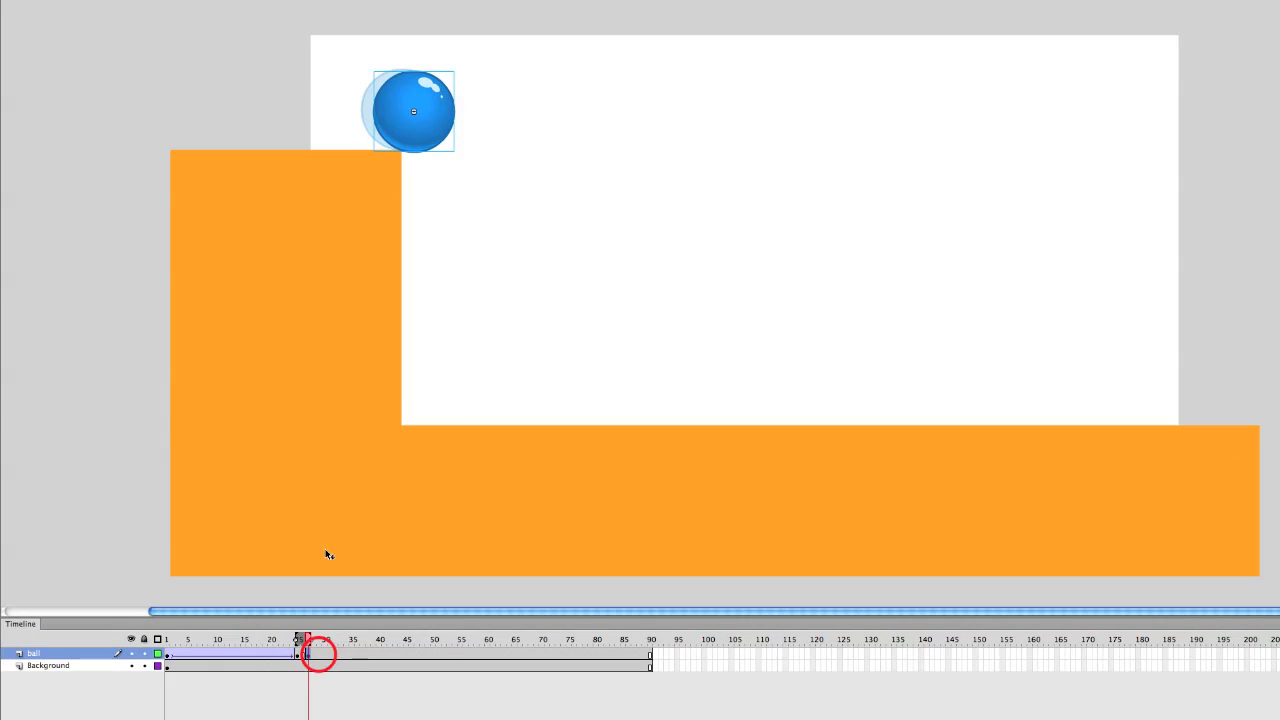
Insert a keyframe at frame 29 of the ball layer and nudge the ball right and slightly down over the ledge's edge.
left_click(320, 655)
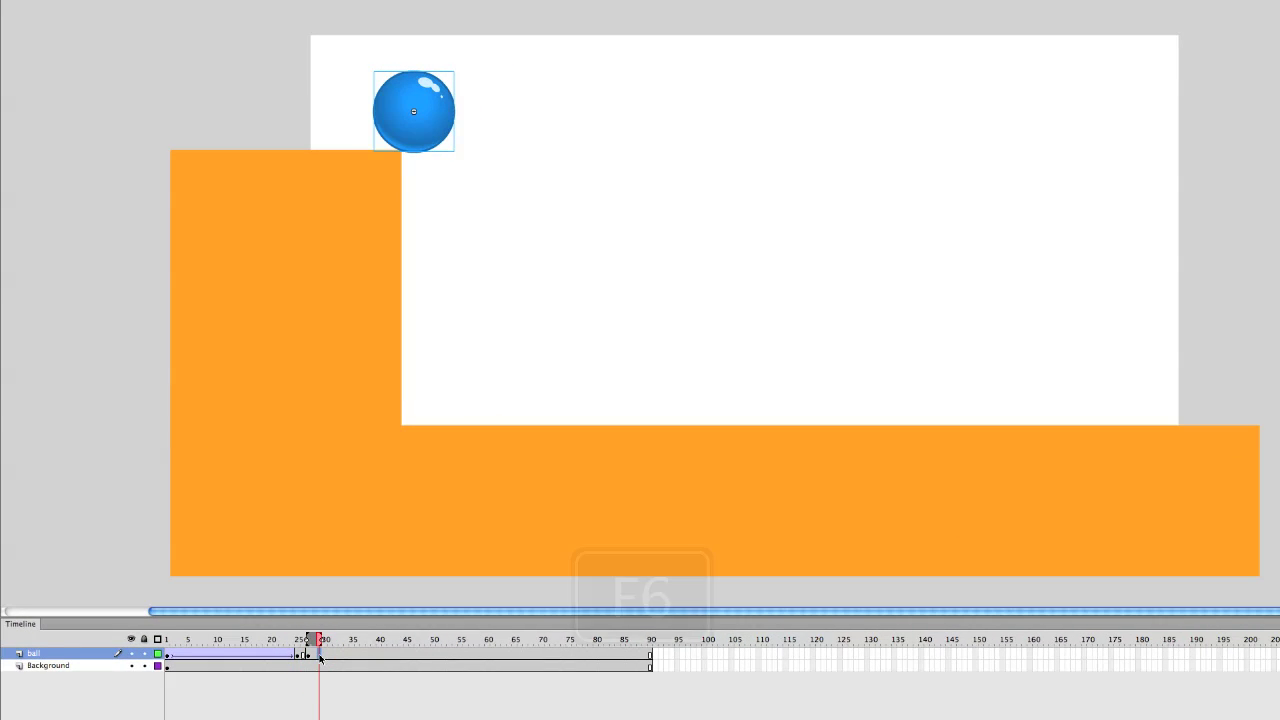
key("F6")
key("shift+Right")
key("shift+Down")
key("Right")
key("Right")
key("Right")
key("Right")
key("Up")
key("Up")
key("Up")
key("Up")
key("Up")
key("Up")
key("Left")
key("Left")
key("Left")
key("Left")
key("Left")
key("Left")
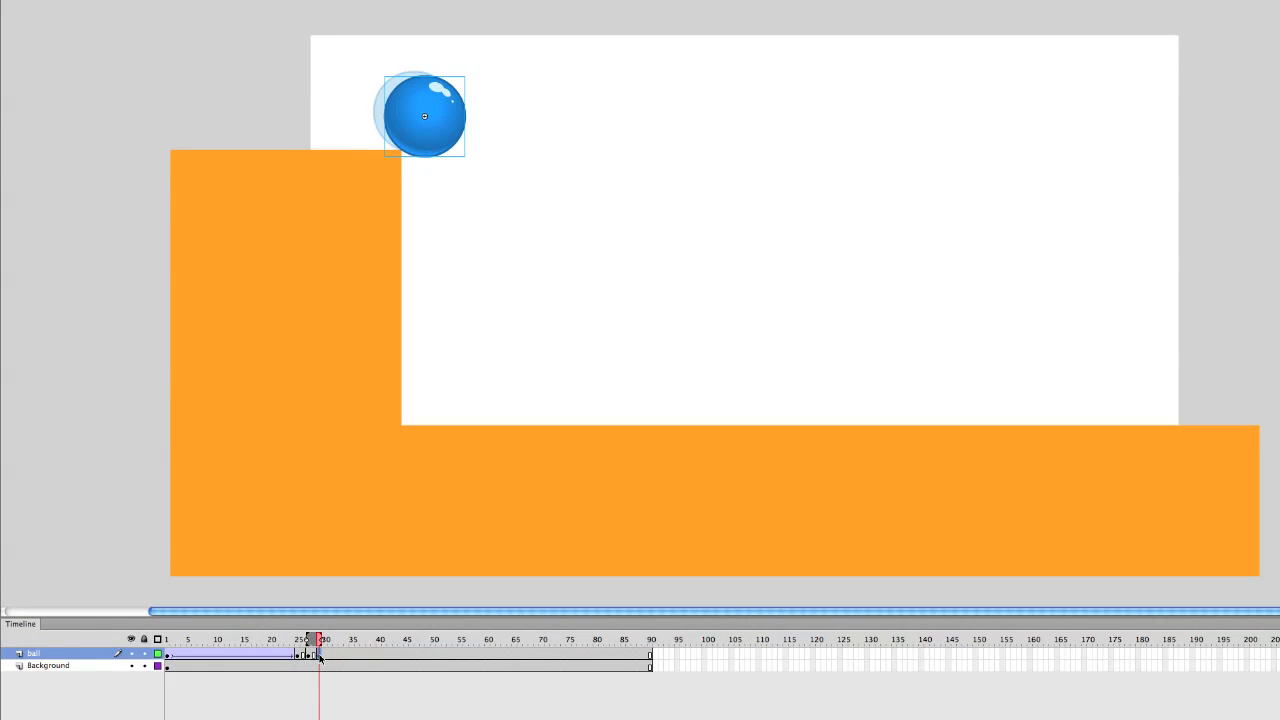
Insert a keyframe at frame 31 of the ball layer and extend the onion skin range back to frame 25.
key("period")
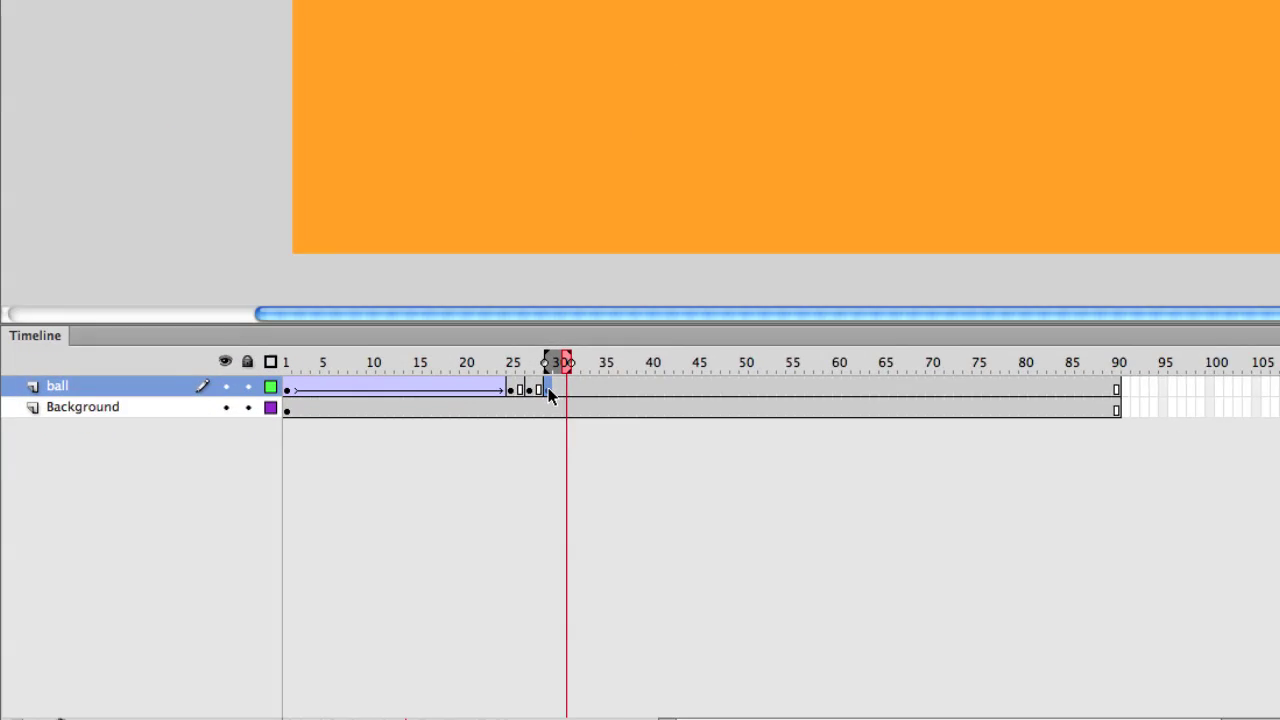
key("F6")
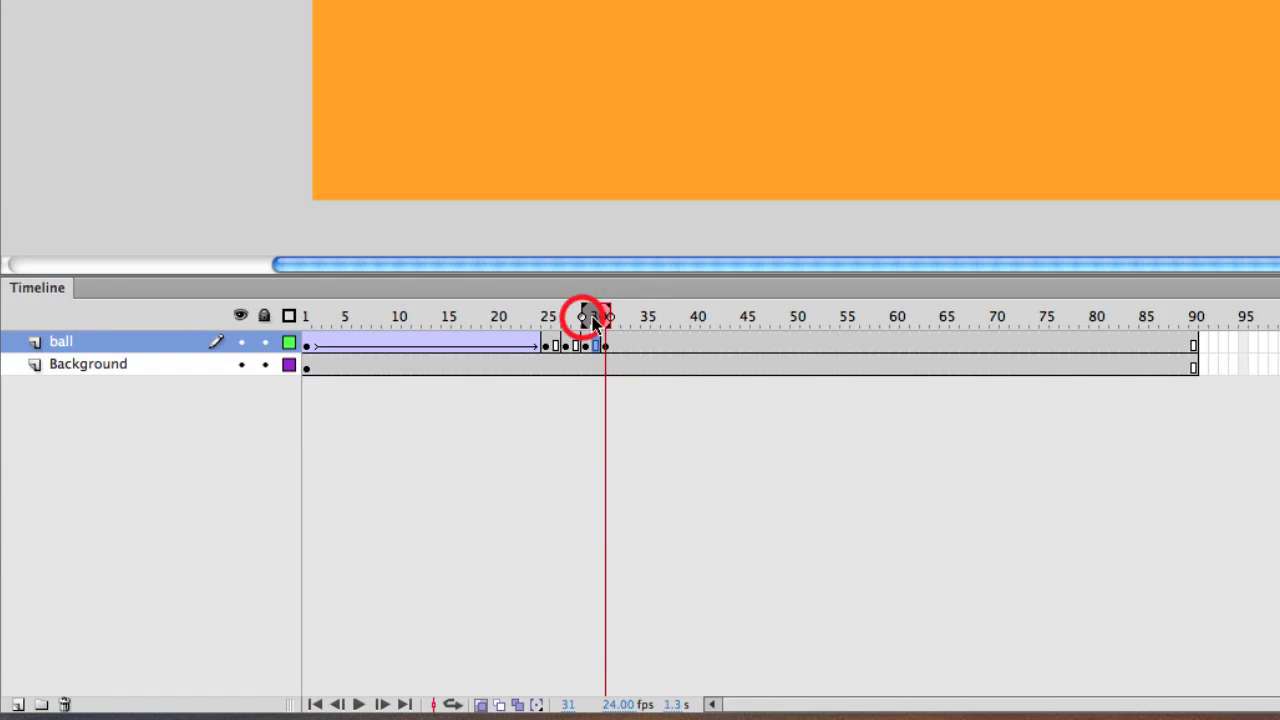
left_click_drag(583, 317, 546, 317)
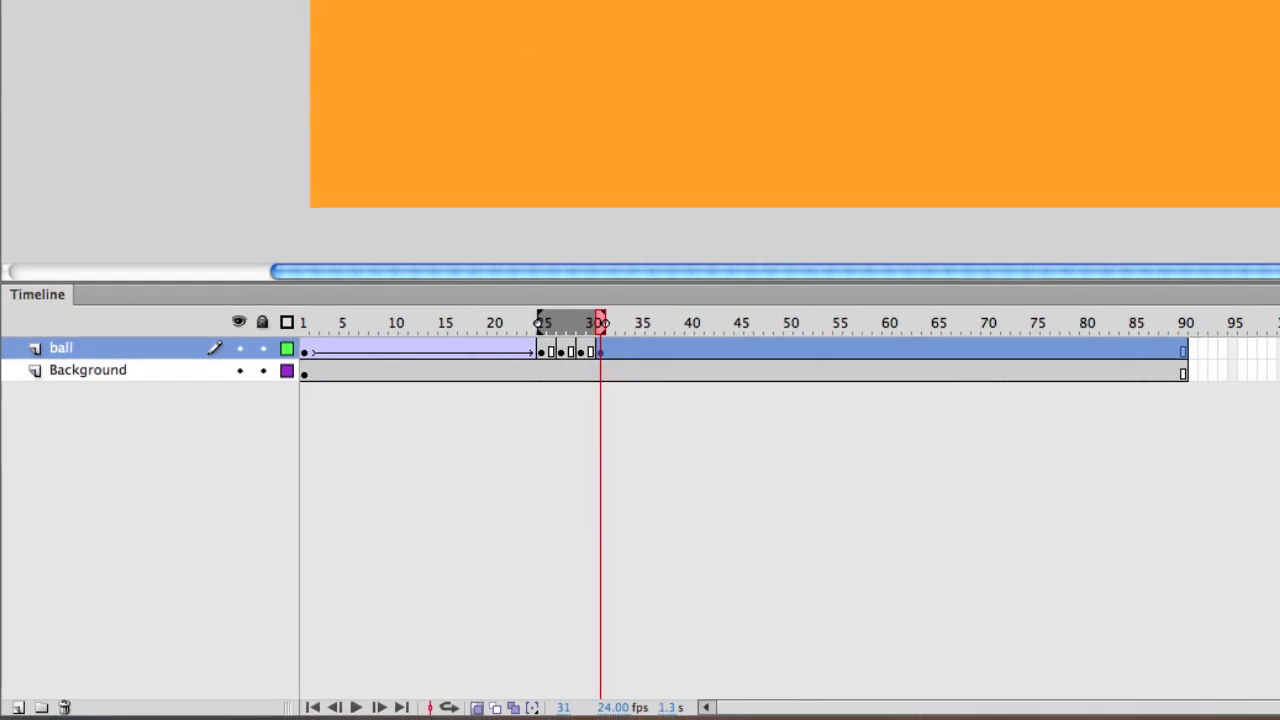
Insert a keyframe at frame 33 of the ball layer and fine-tune the ball's position down and right along its falling arc.
left_click(615, 350)
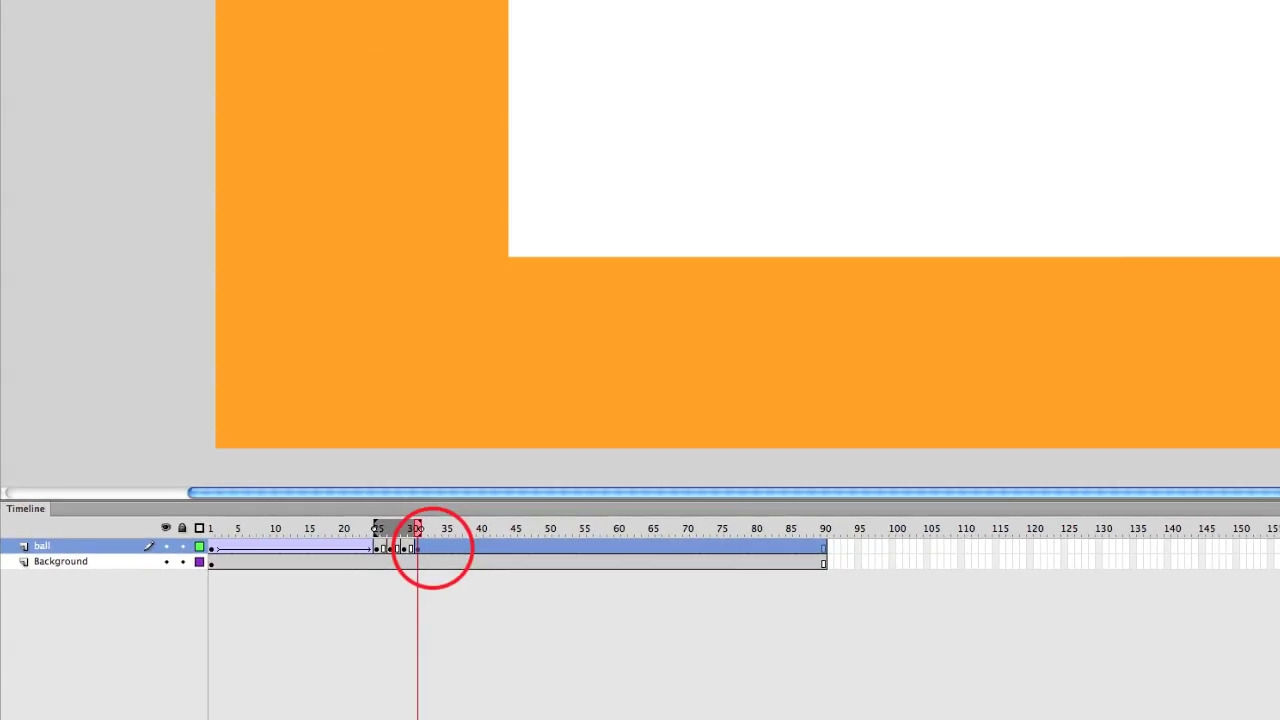
key("F6")
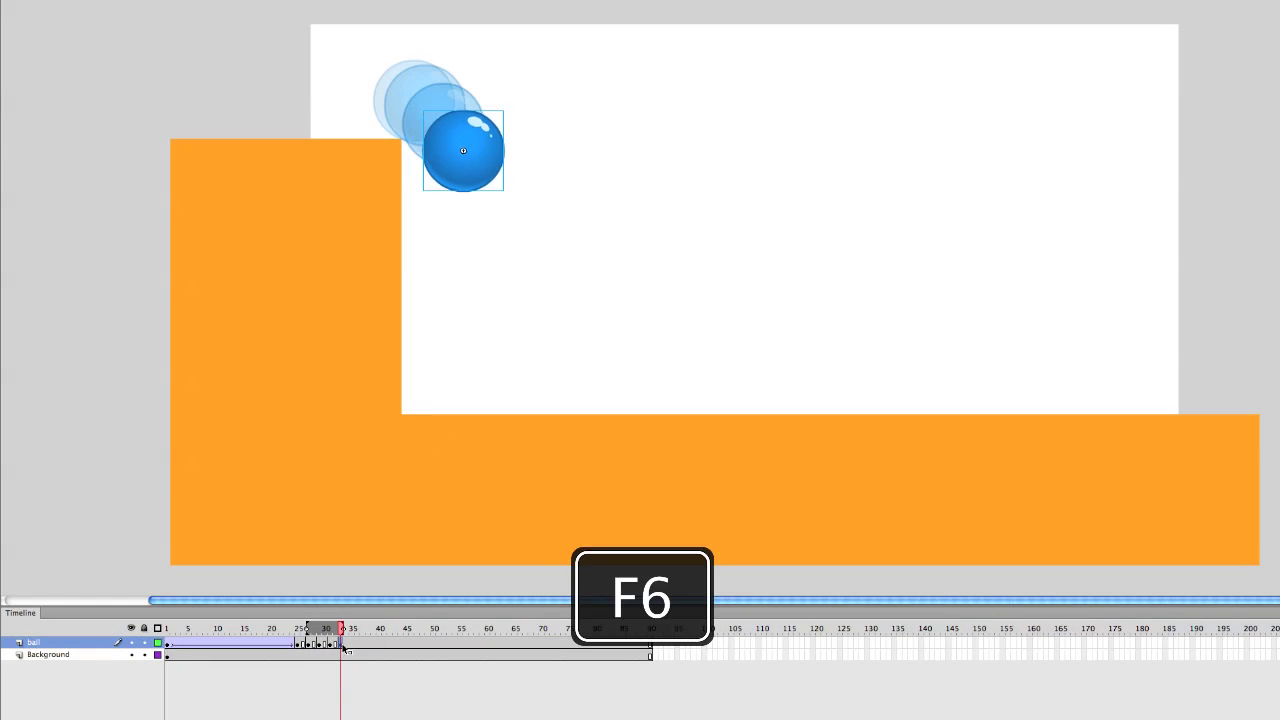
key("shift+Right")
key("shift+Down")
key("shift+Down")
key("Down")
key("Down")
key("Down")
key("Down")
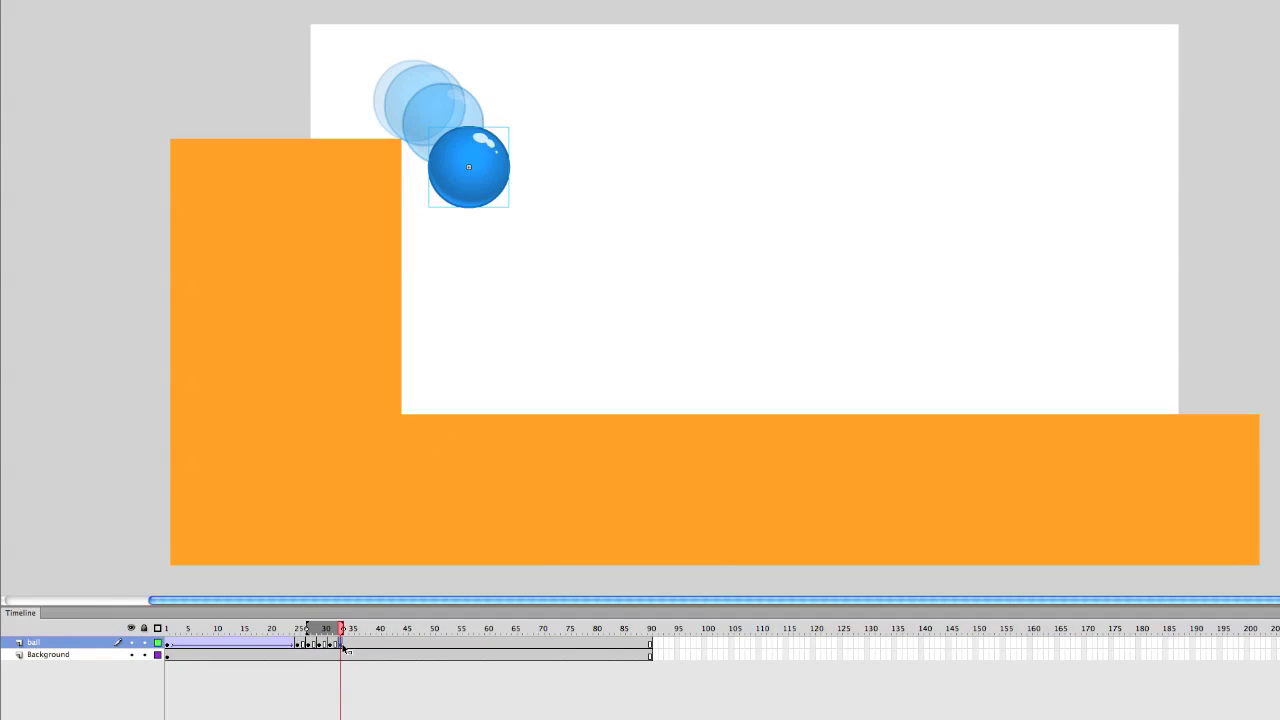
key("Left")
key("Left")
key("Left")
key("Left")
key("Up")
key("Up")
key("Up")
key("Up")
key("Up")
key("Up")
key("Up")
key("Up")
key("Left")
key("Left")
key("Left")
key("Left")
Insert a keyframe at frame 35 of the ball layer and move the ball well down and slightly right beside the ledge.
left_click(351, 643)
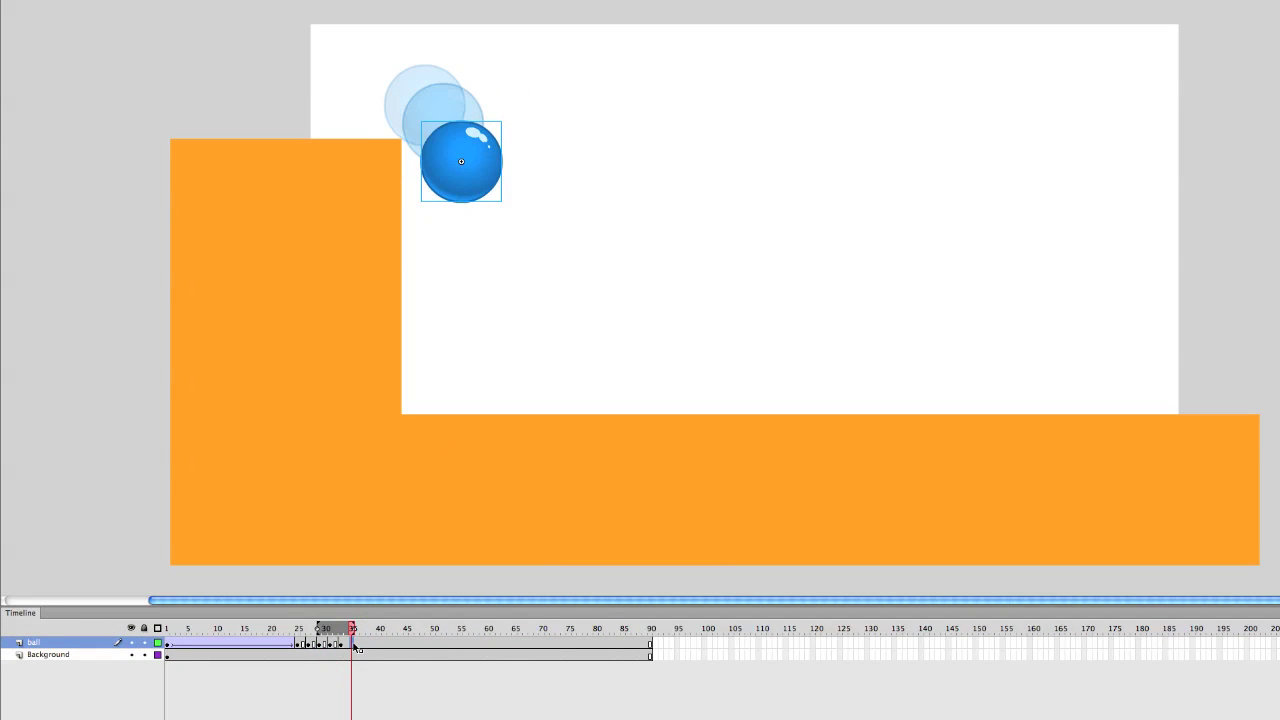
key("F6")
key("shift+Down")
key("shift+Down")
key("shift+Down")
key("shift+Down")
key("shift+Right")
key("shift+Down")
key("Right")
key("Right")
key("Right")
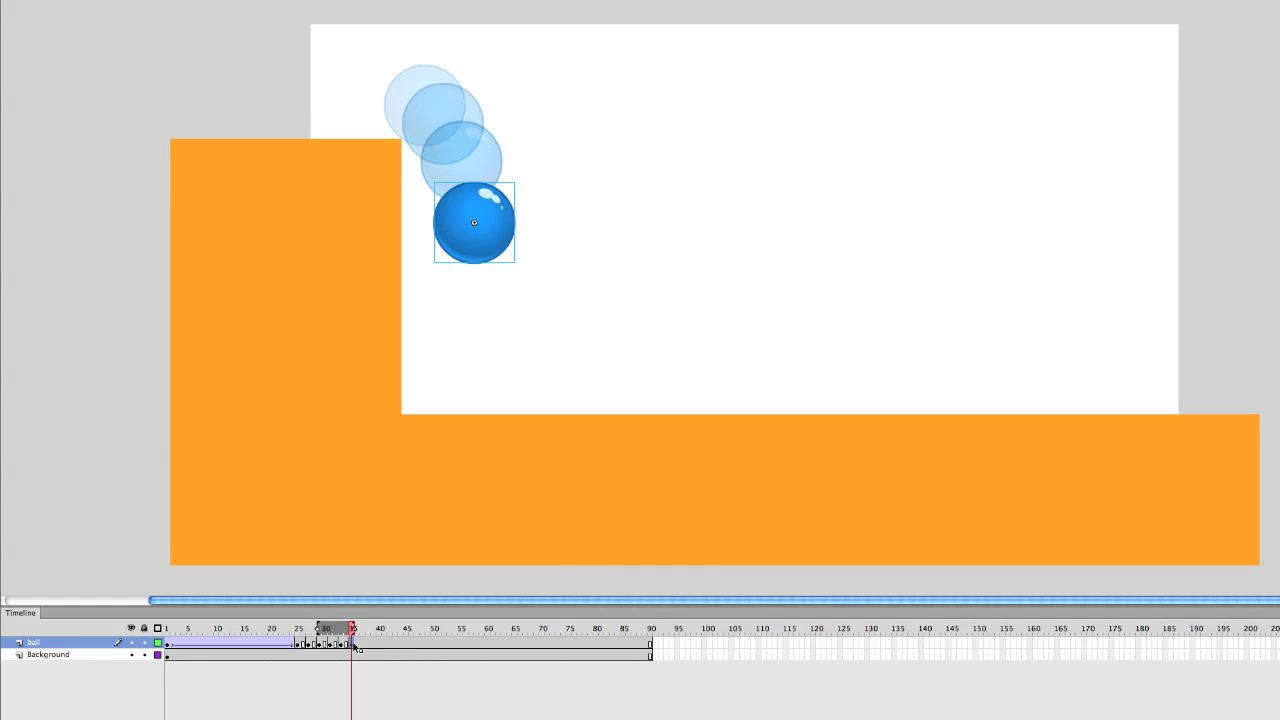
Insert a keyframe at frame 37 of the ball layer and drop the ball further, just slightly to the right.
left_click(363, 643)
key("F6")
key("shift+Down")
key("shift+Down")
key("shift+Down")
key("shift+Down")
key("shift+Down")
key("shift+Down")
key("Right")
key("Right")
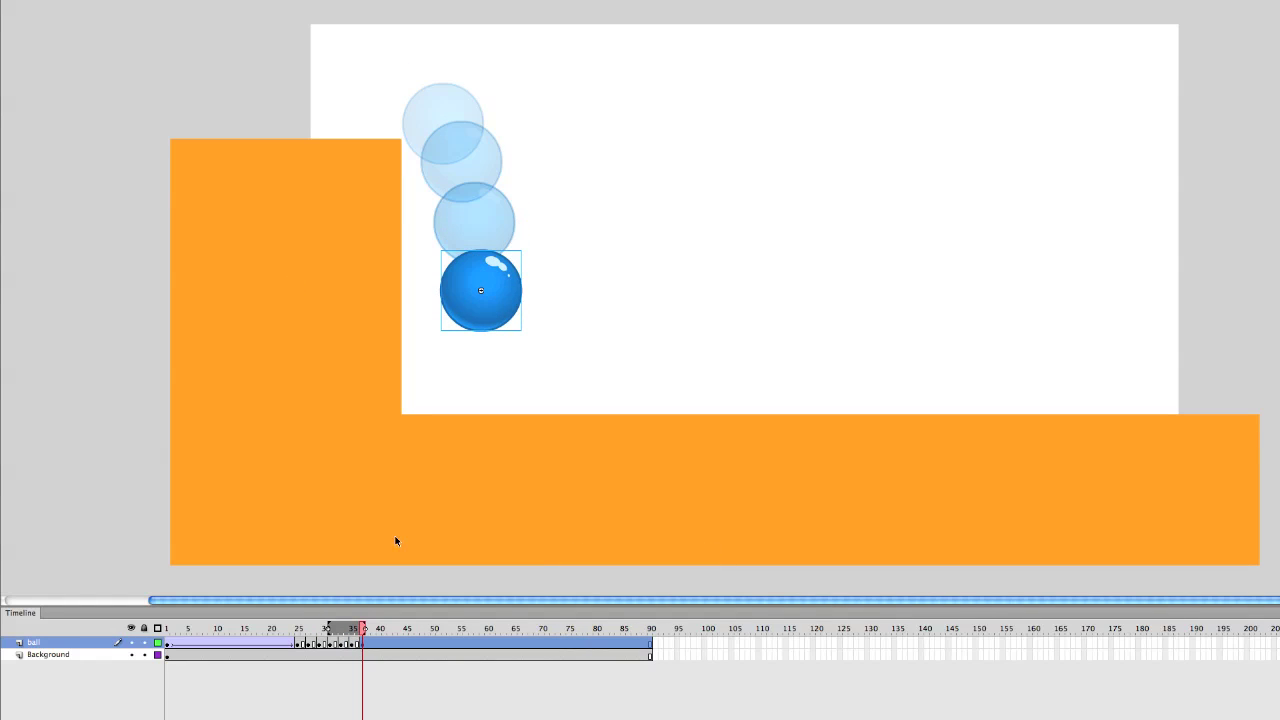
Insert a keyframe at frame 39 of the ball layer and lower the ball to just above the orange ground.
key("period")
key("period")
key("F6")
key("shift+Down")
key("shift+Down")
key("shift+Down")
key("shift+Down")
key("shift+Down")
key("shift+Down")
key("shift+Down")
key("Right")
key("Right")
key("Right")
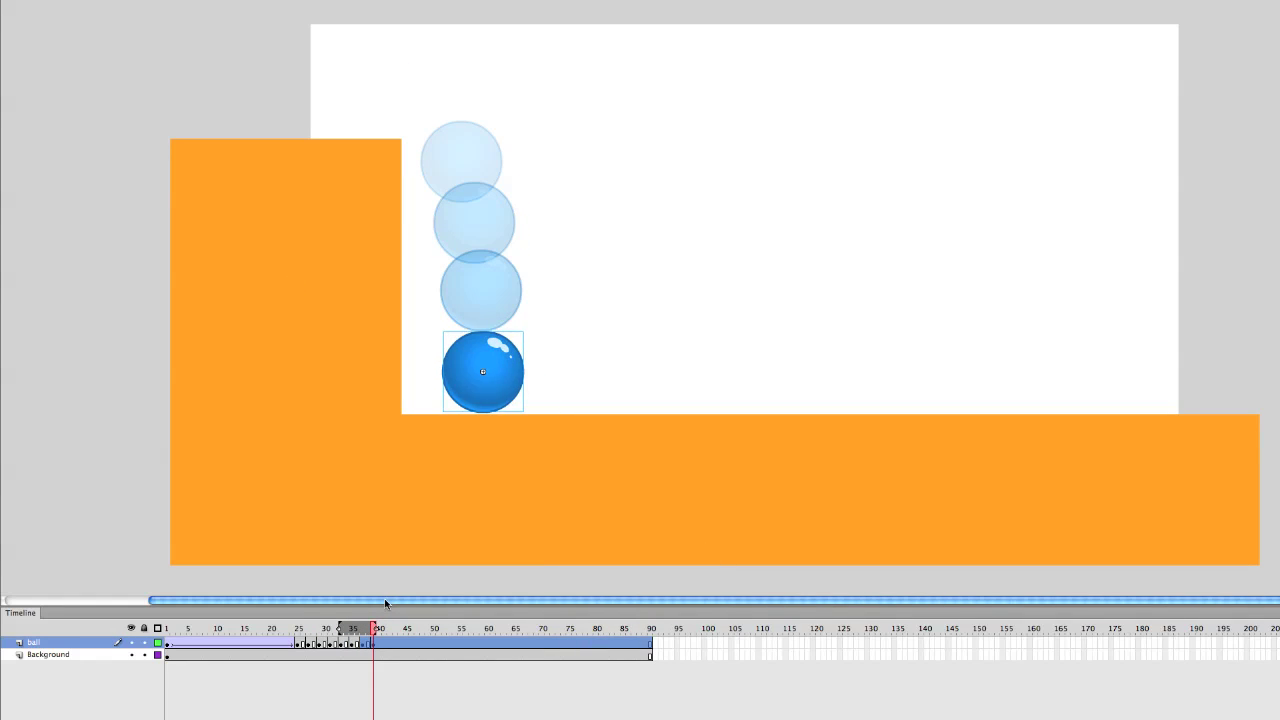
Nudge the ball down to touch the orange ground and activate the Free Transform tool.
key("Down")
key("Down")
key("Right")
key("q")
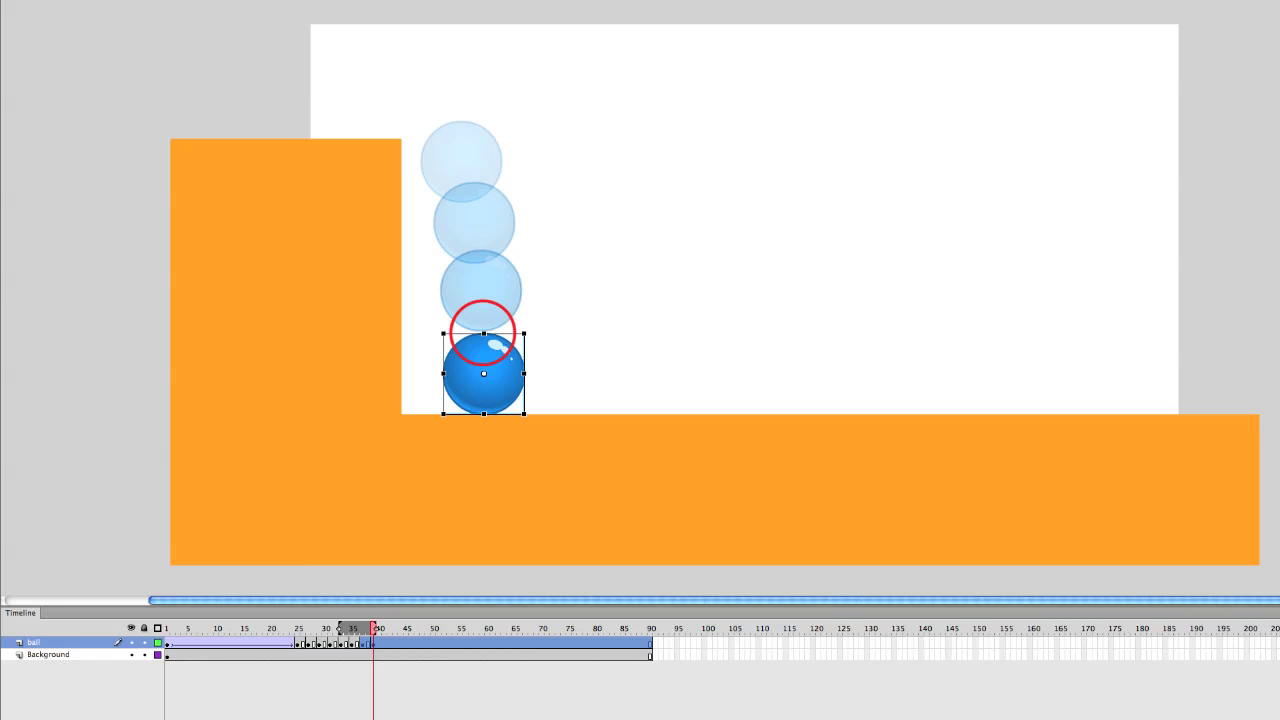
left_click_drag(483, 333, 551, 372)
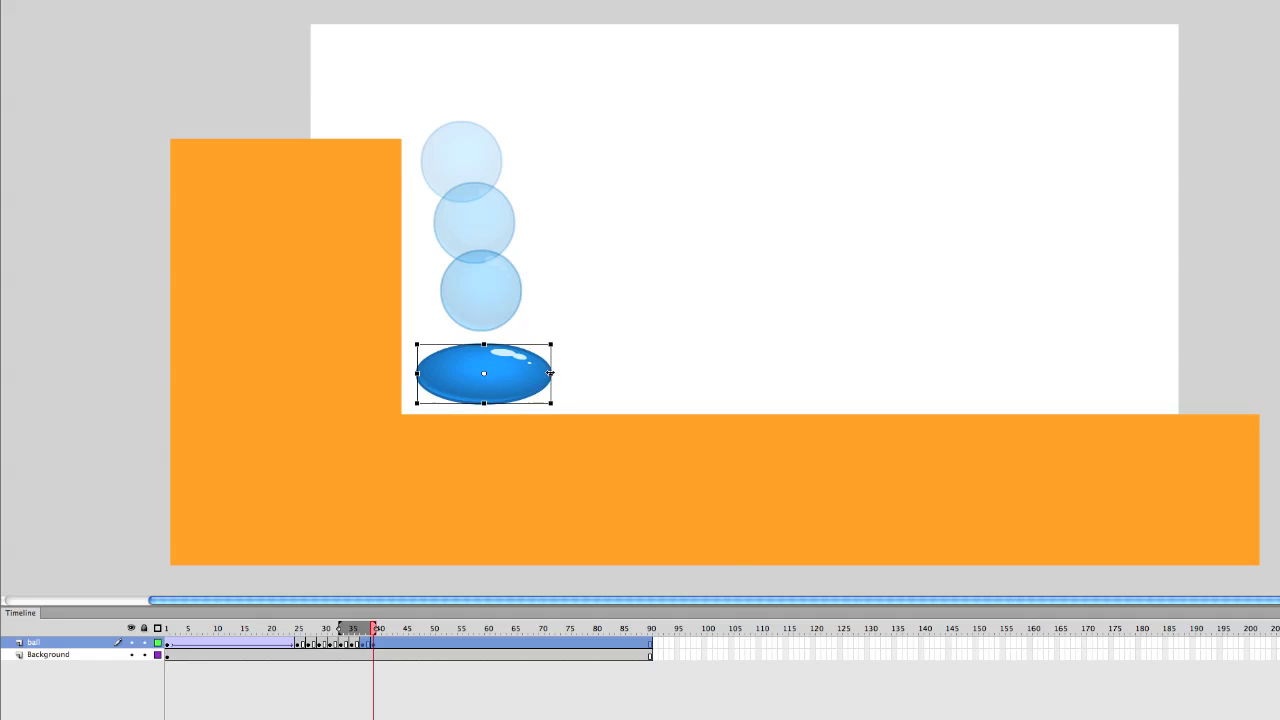
key("super+z")
key("super+z")
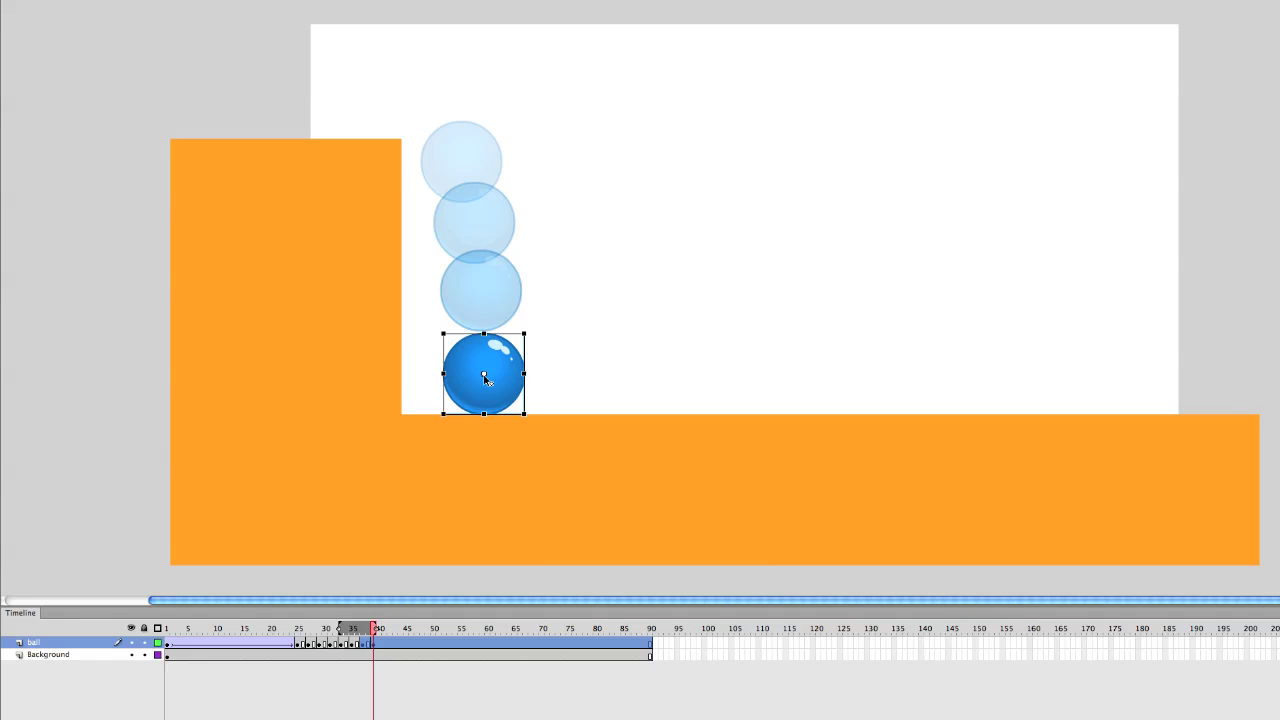
Squash the ball at frame 39 down against the ground with its base fixed, and widen it equally on both sides.
key("alt")
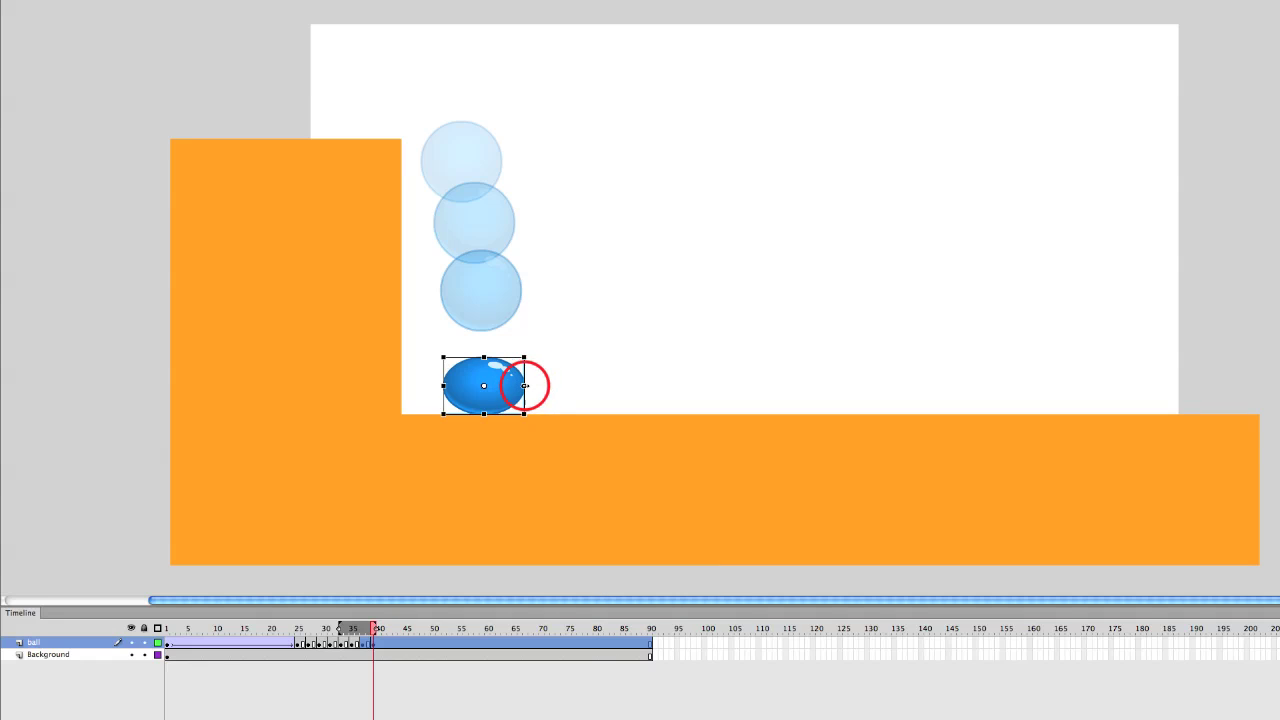
left_click_drag(525, 385, 530, 385)
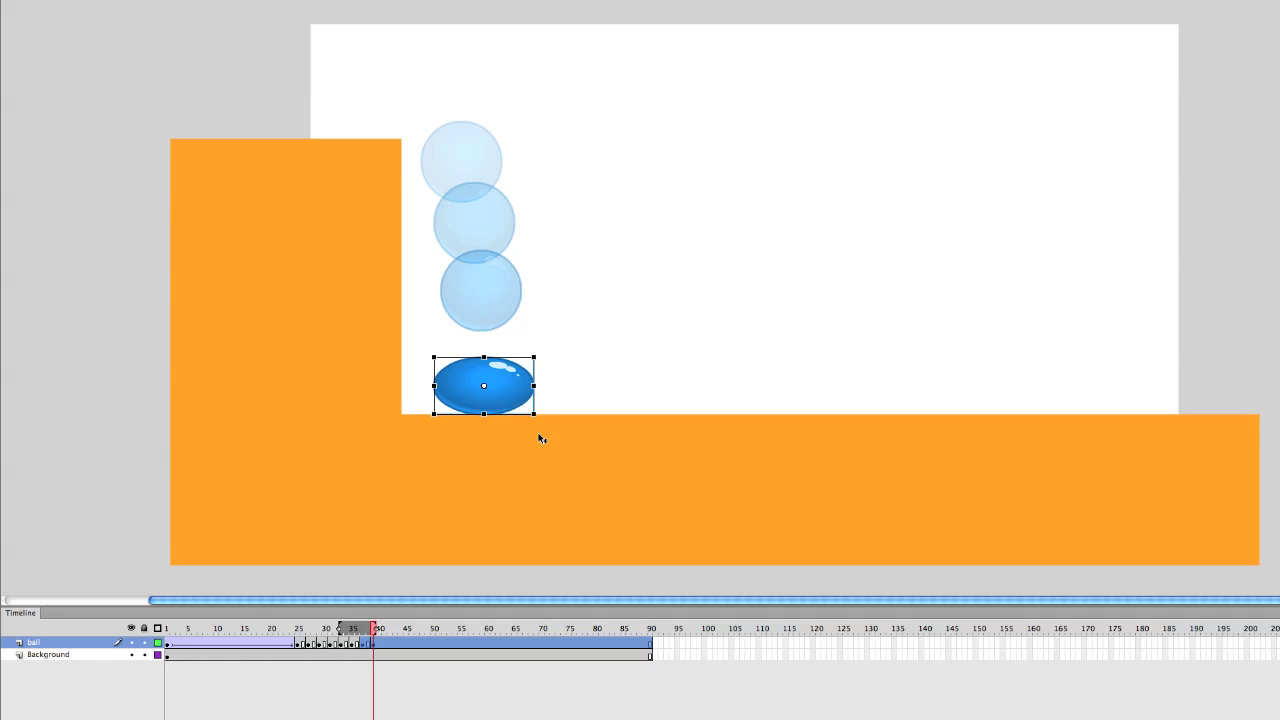
Extend the onion skin range past frame 39, then stretch the falling ball of keyframe 37 downward and narrow it.
key("comma")
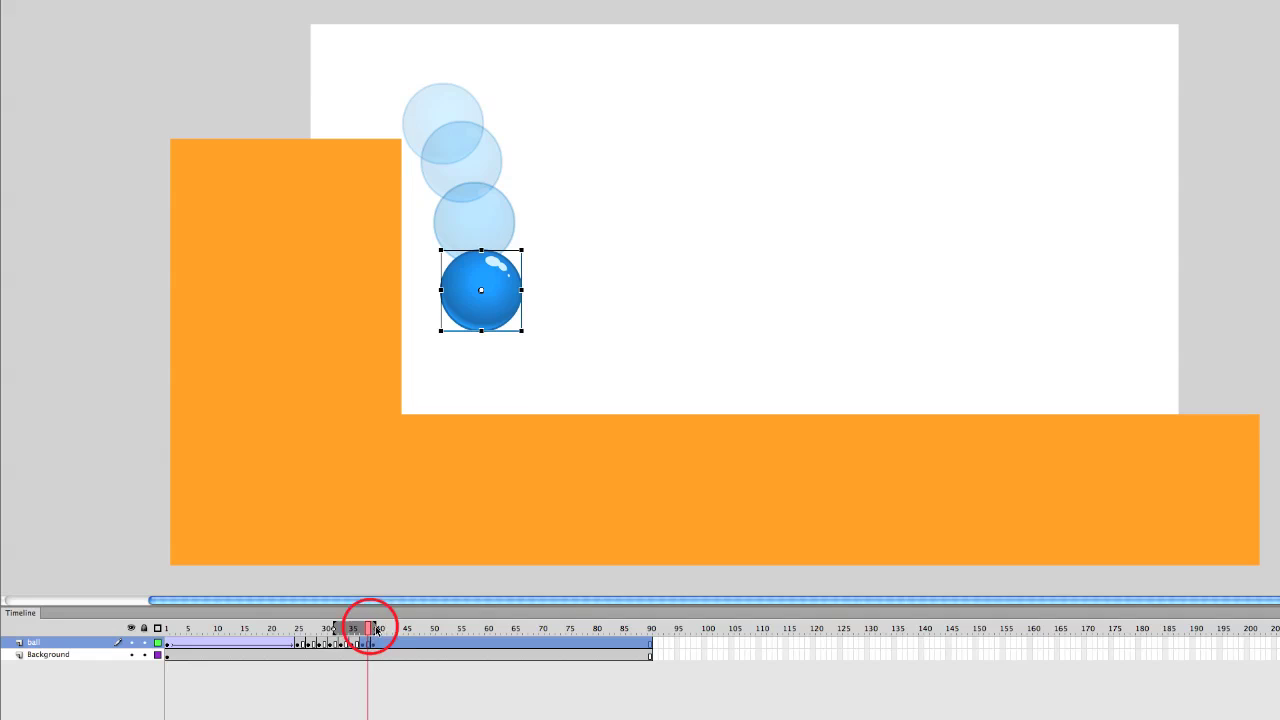
left_click_drag(380, 628, 384, 628)
key("alt")
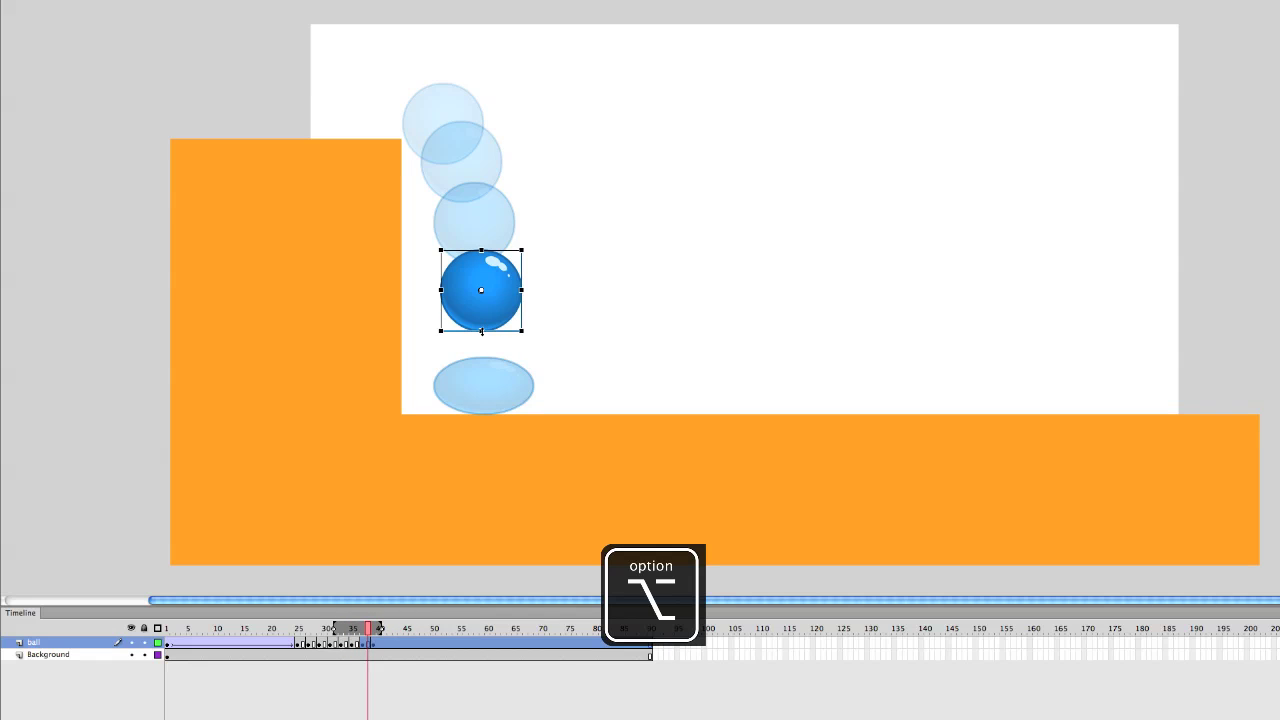
left_click_drag(481, 332, 481, 350)
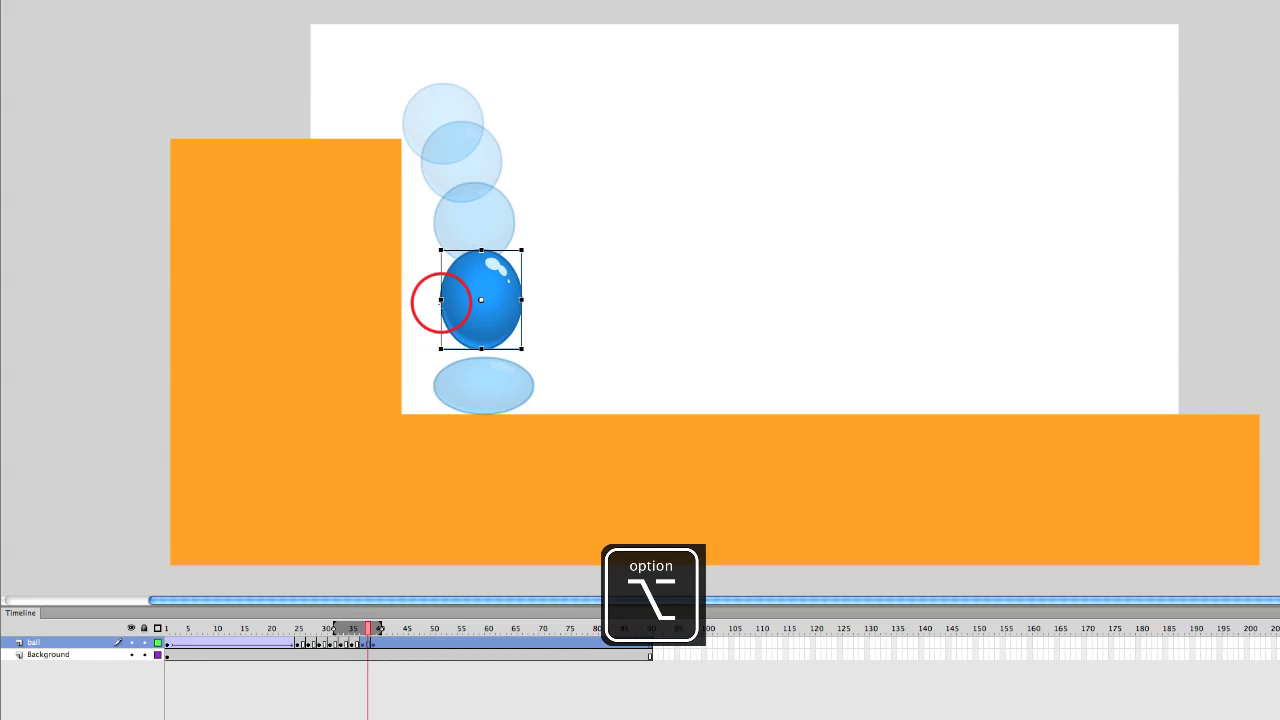
left_click_drag(441, 301, 445, 302)
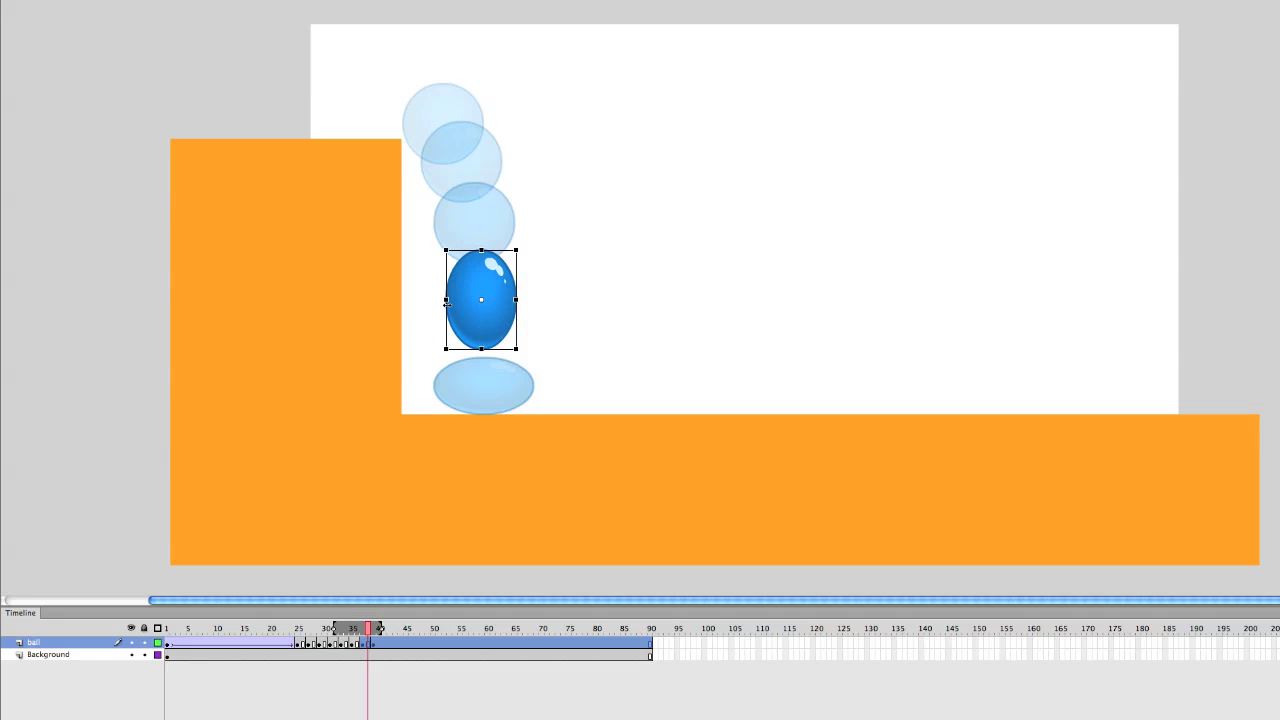
Stretch the ball of keyframe 35 slightly and tilt it to follow the falling path.
left_click_drag(481, 250, 475, 281)
left_click_drag(515, 233, 514, 233)
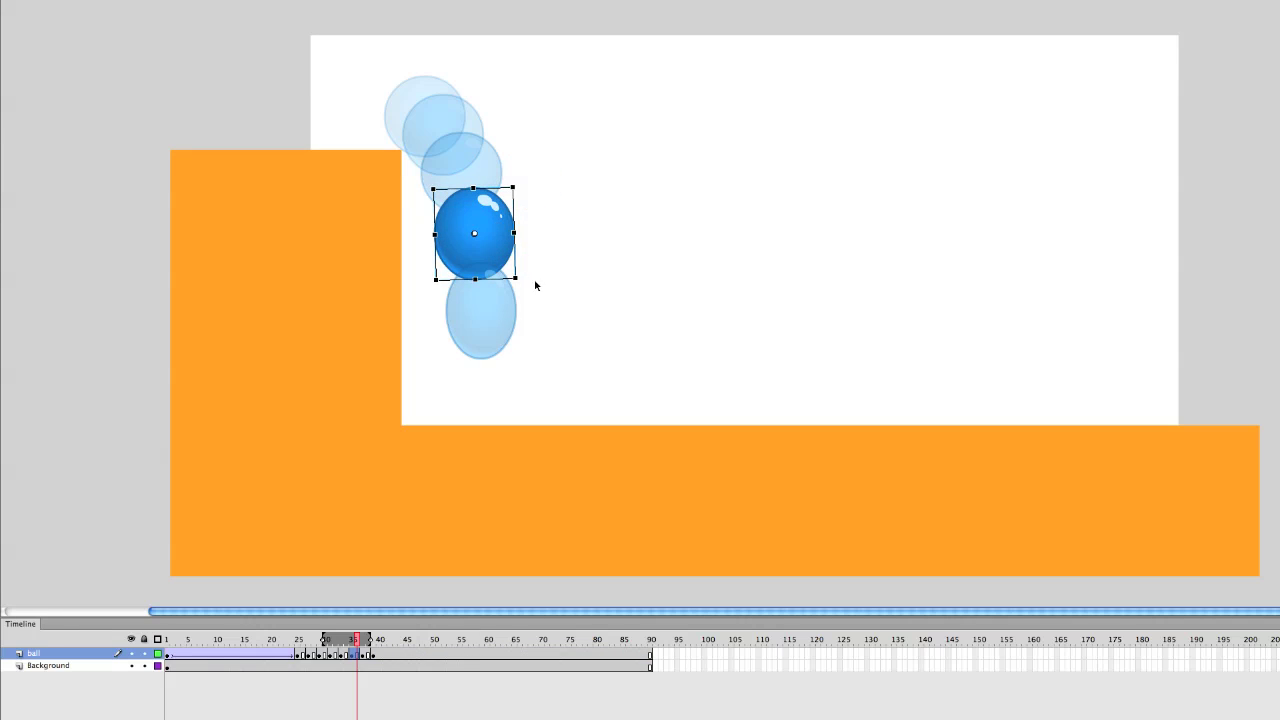
Insert a keyframe at frame 39 for the rebound and move the squashed ball up and right off the ground.
left_click_drag(333, 640, 371, 651)
key("F6")
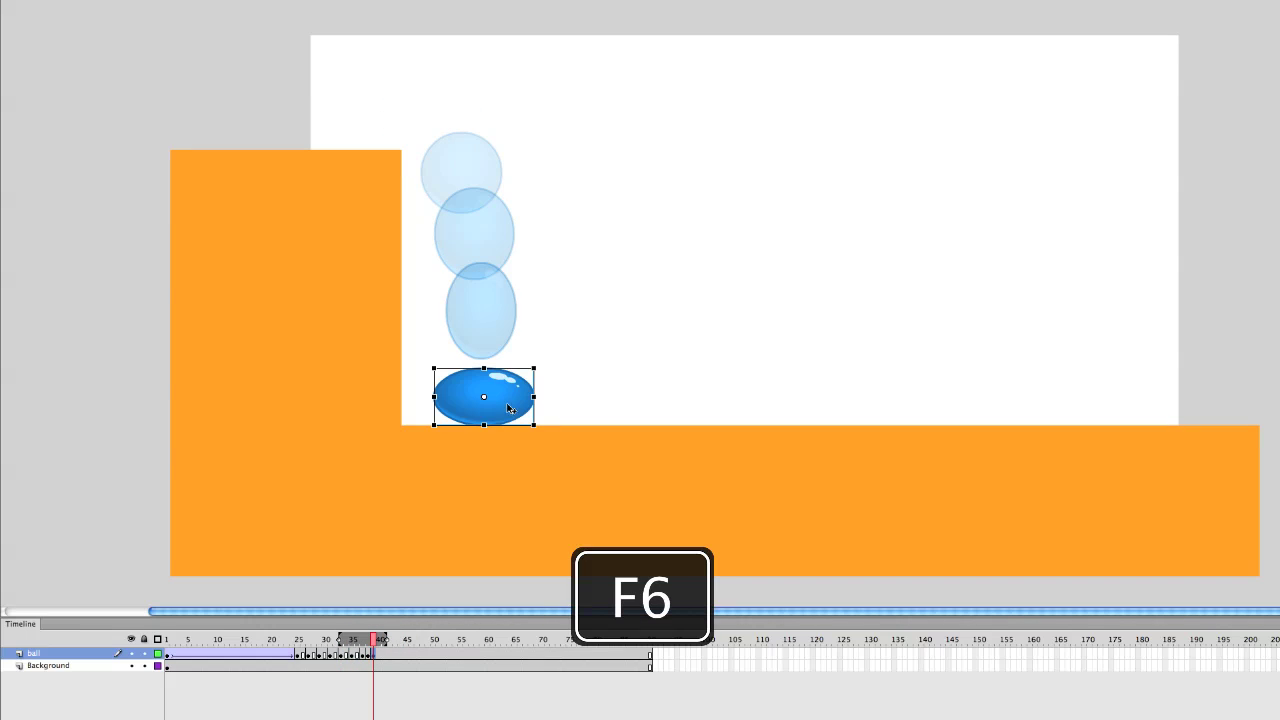
left_click(507, 400)
left_click_drag(503, 398, 526, 376)
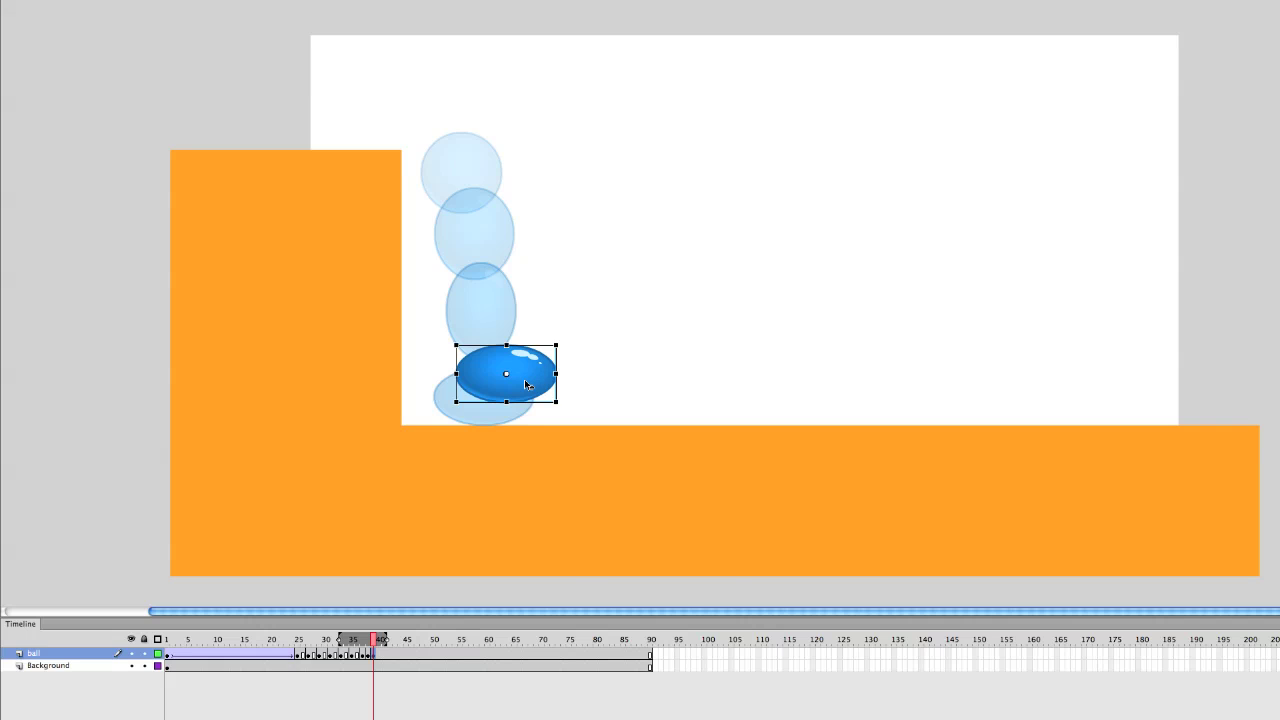
key("super+z")
left_click_drag(507, 403, 528, 387)
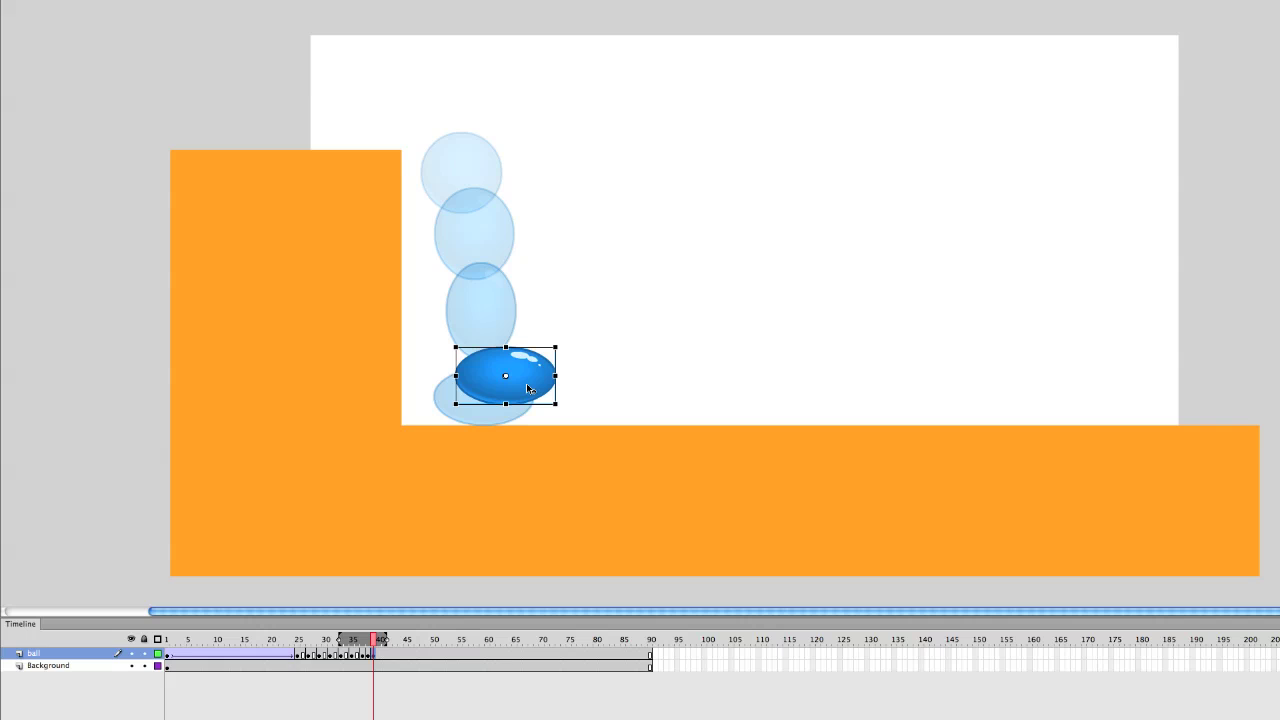
Remove the squash from the ball at frame 39, raise it off the ground, and stretch and tilt it along the rebound path.
key("shift+super+z")
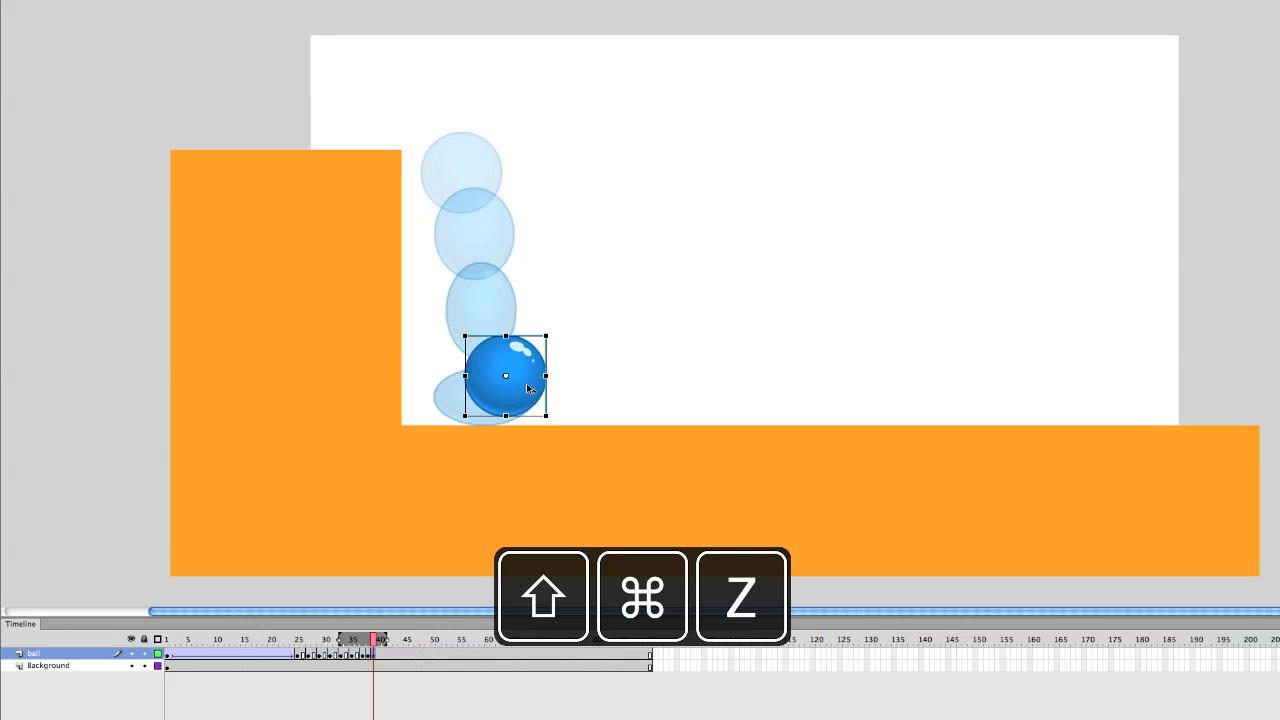
left_click(528, 386)
left_click_drag(526, 374, 533, 367)
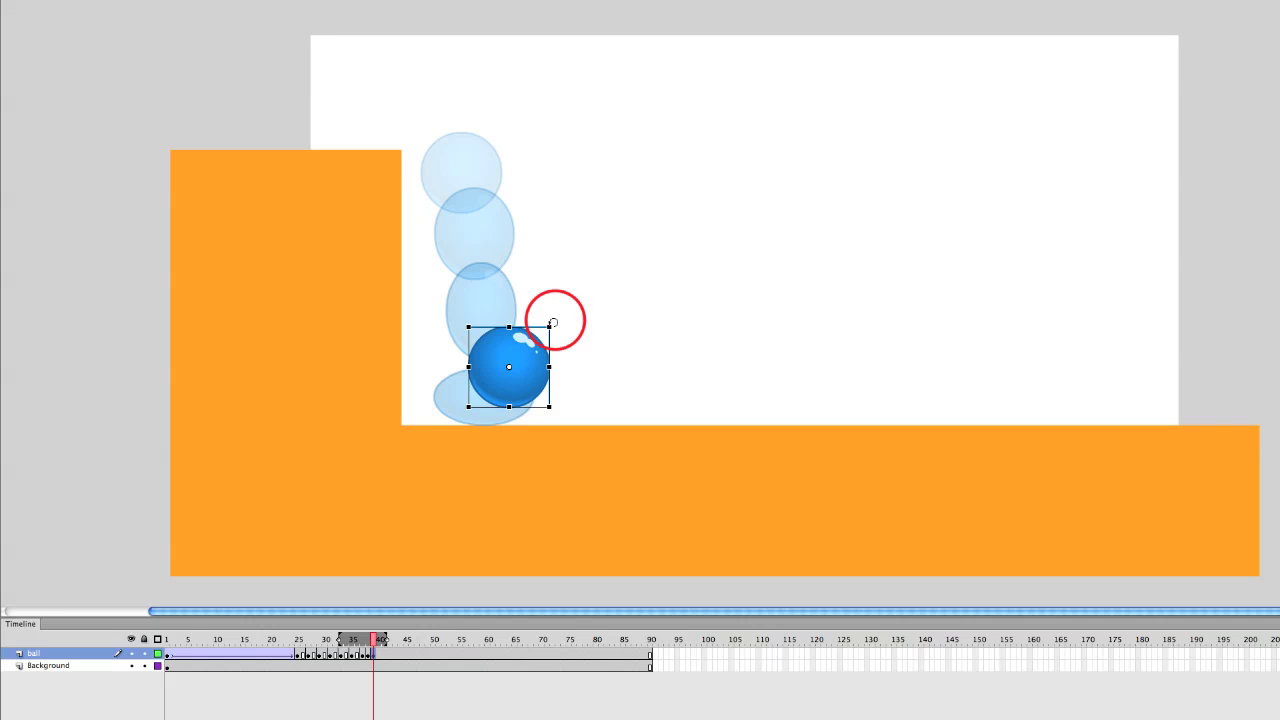
left_click_drag(552, 324, 514, 300)
left_click_drag(471, 345, 475, 345)
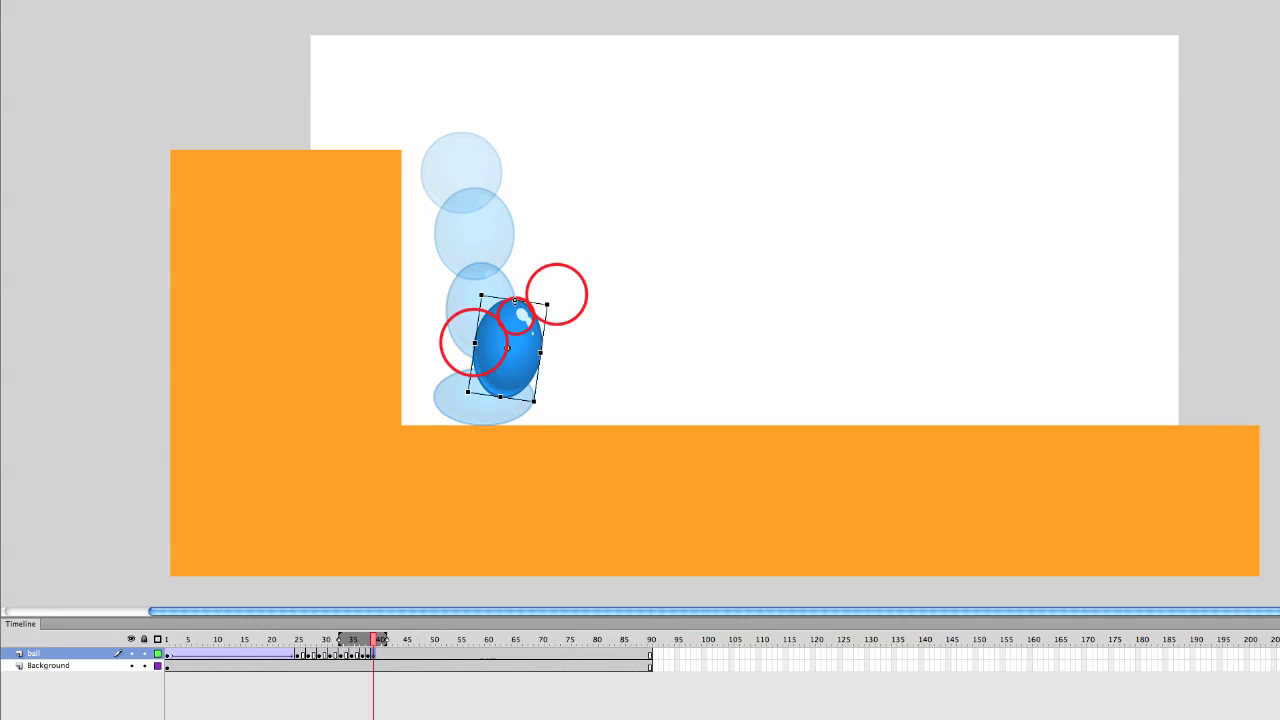
left_click_drag(514, 301, 556, 301)
Insert a keyframe at frame 41, move the ball further up along the rebound, and tilt it with less stretch.
left_click(383, 653)
key("F6")
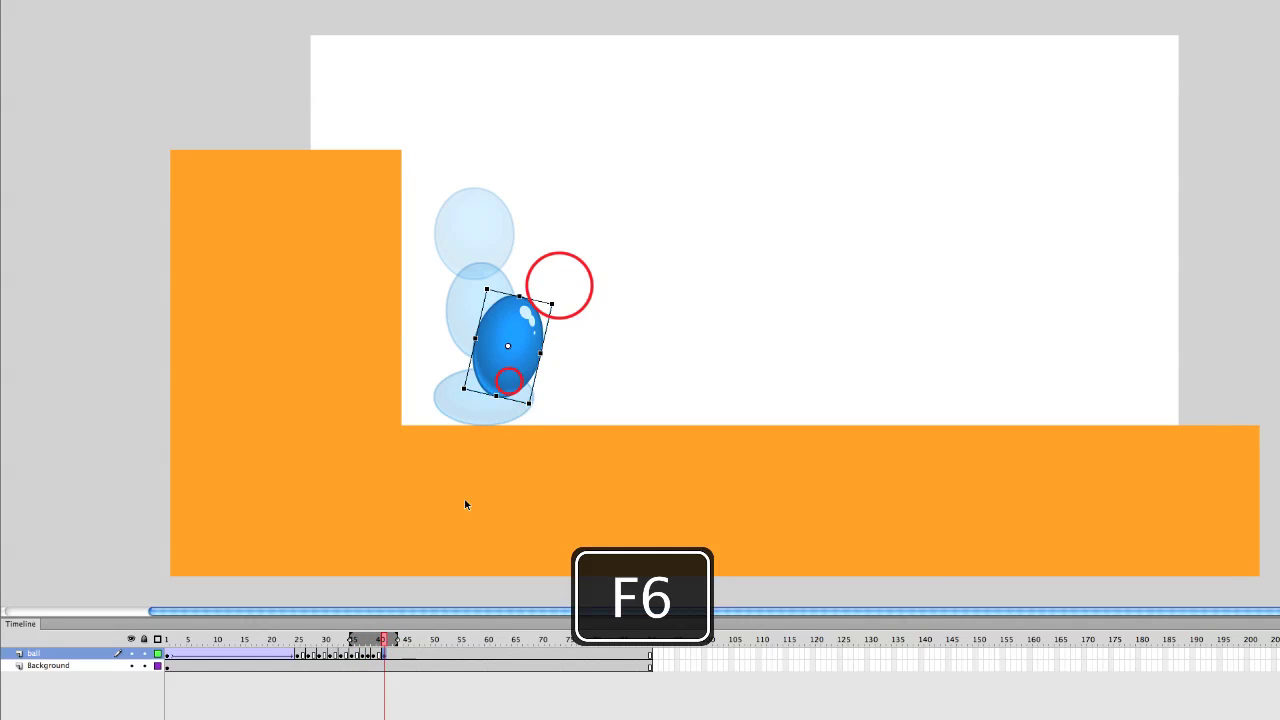
left_click_drag(508, 383, 519, 322)
left_click_drag(560, 286, 579, 217)
Insert a keyframe at frame 43, move the ball higher and to the right, and restore its round shape.
left_click(396, 654)
key("F6")
left_click_drag(603, 184, 611, 191)
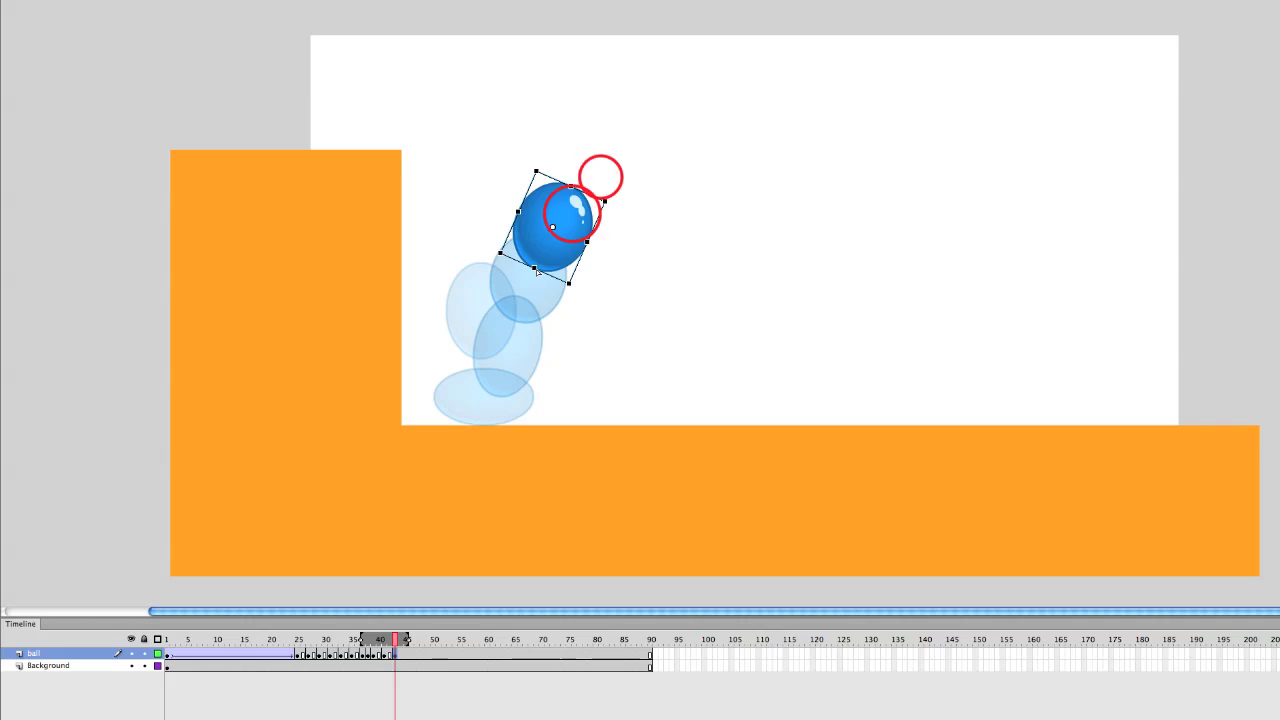
key("shift+super+z")
Insert a keyframe at frame 45, move the ball up and right near the top of the arc, and rotate it slightly.
left_click(406, 653)
left_click(569, 200)
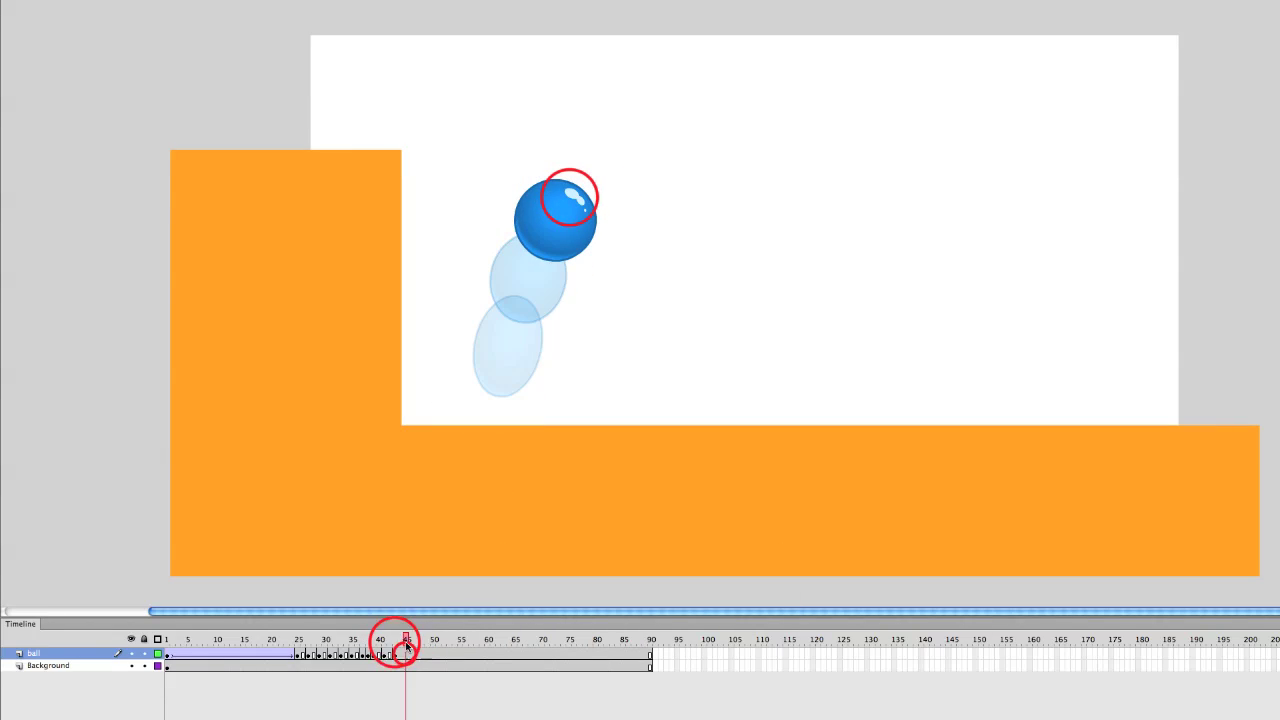
key("F6")
left_click_drag(573, 198, 590, 180)
Insert a keyframe at frame 47 and shift the ball right to the peak of the bounce, rotating it a little more.
left_click(416, 653)
left_click(594, 220)
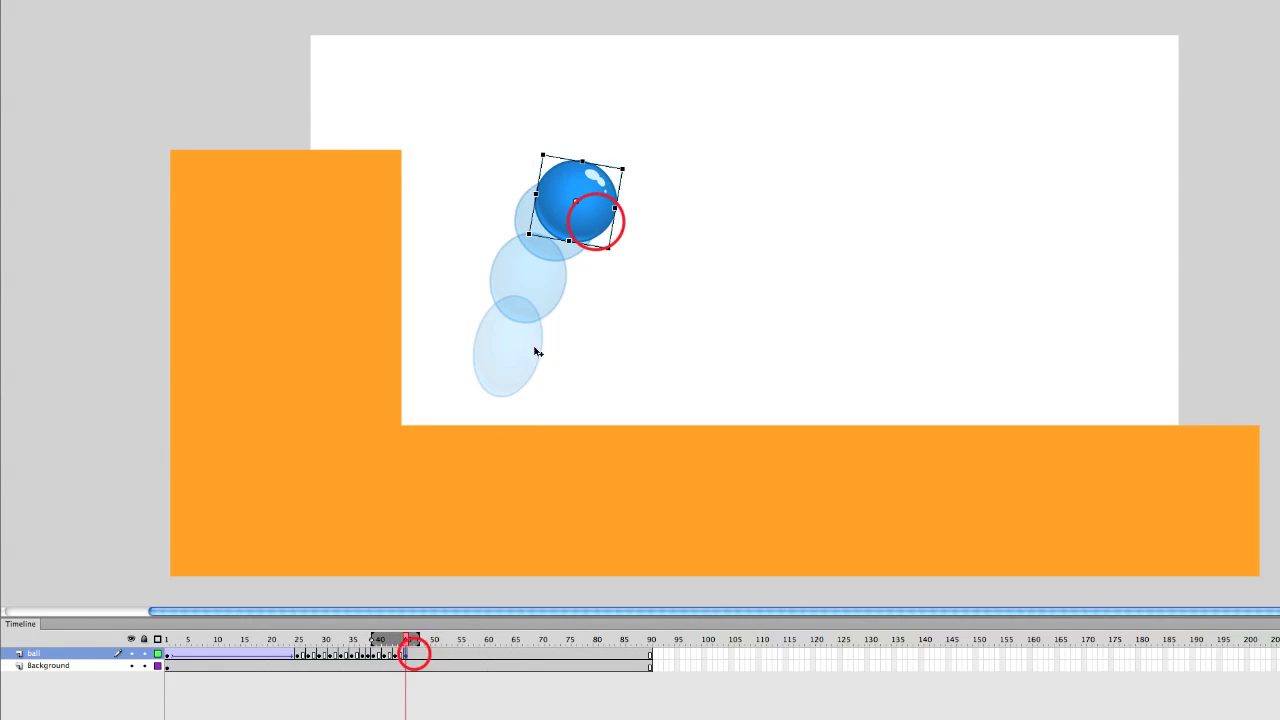
key("F6")
left_click_drag(596, 225, 636, 241)
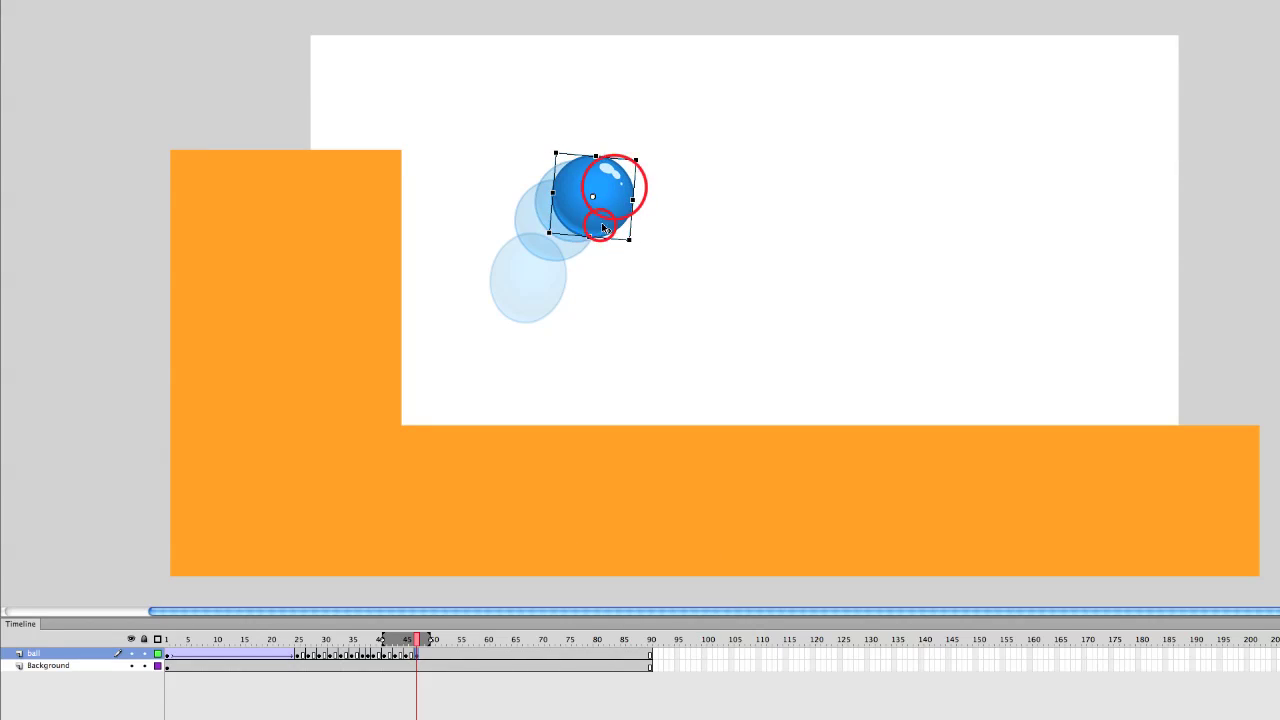
Add keyframes at frames 49, 51 and 53, moving the ball right and increasingly downward to start the descending arc.
left_click_drag(611, 189, 653, 241)
key("period")
key("period")
key("F6")
key("period")
key("period")
key("F6")
key("period")
key("period")
key("F6")
Insert a keyframe at frame 55 and nudge the ball slightly right and further down the falling arc.
left_click(460, 655)
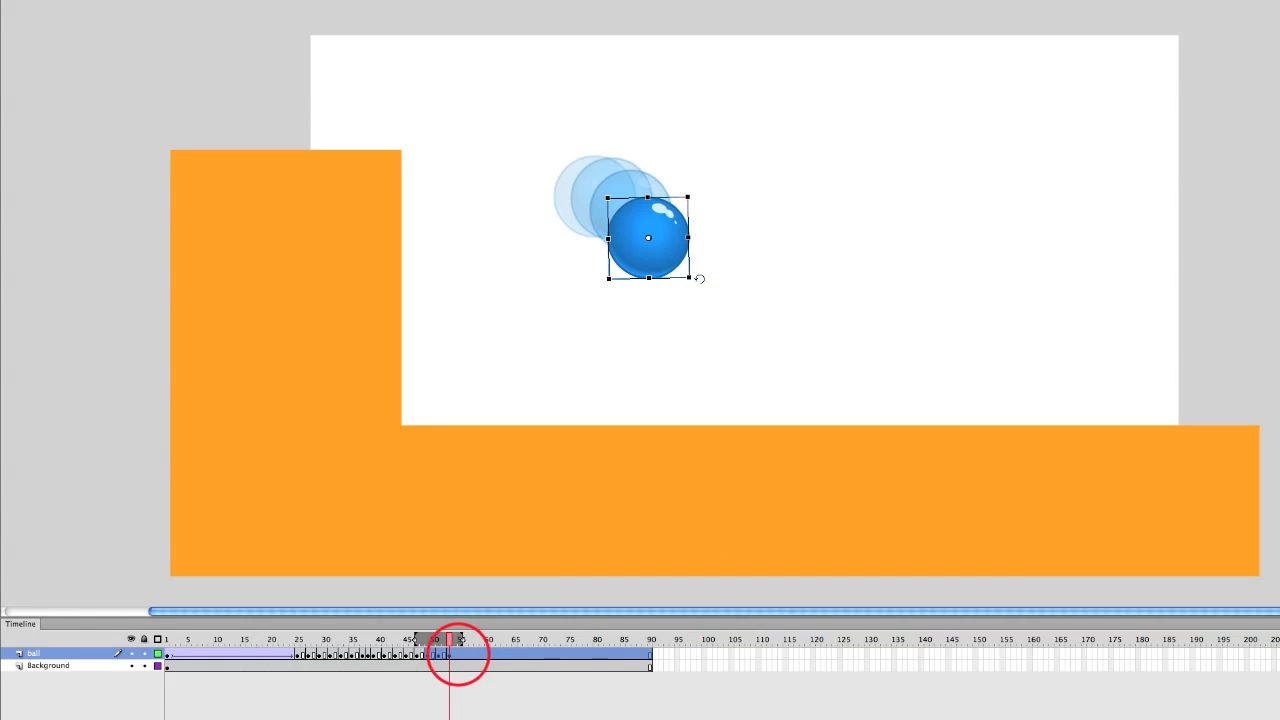
key("F6")
key("shift+Right")
key("shift+Right")
key("shift+Right")
key("shift+Down")
key("shift+Down")
key("shift+Down")
key("shift+Down")
key("shift+Down")
key("shift+Down")
key("shift+Down")
key("shift+Down")
key("shift+Down")
key("shift+Down")
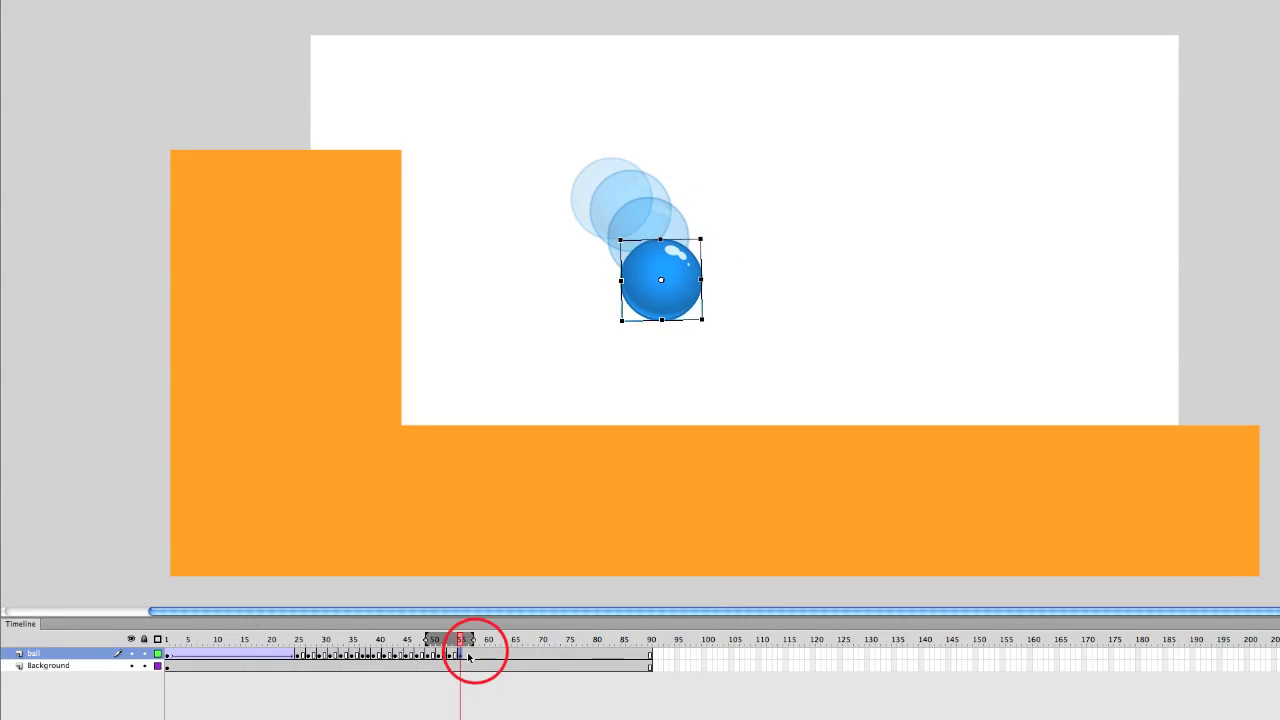
Insert a keyframe at frame 57 and nudge the ball further down and slightly right toward the ground.
left_click(476, 654)
key("F6")
key("shift+Down")
key("shift+Down")
key("shift+Down")
key("shift+Down")
key("shift+Down")
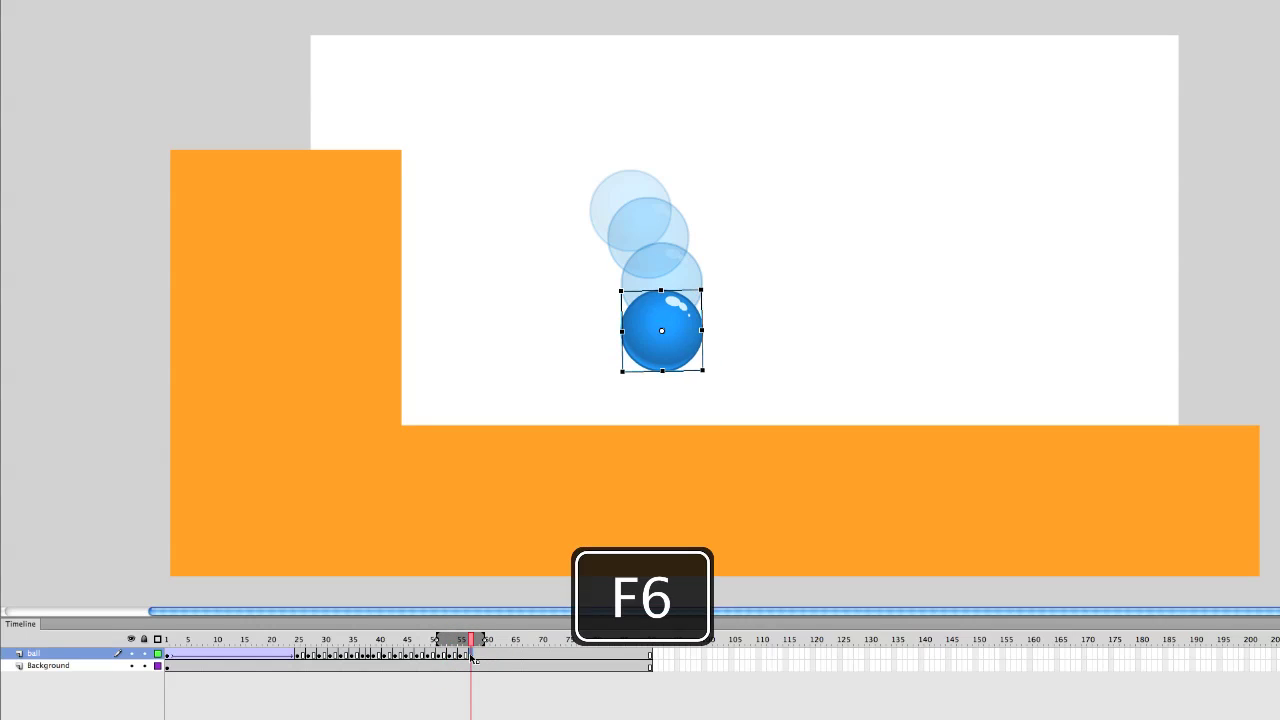
key("shift+Right")
key("shift+Down")
Insert a keyframe at frame 58 and lower the ball until it rests on the ground.
left_click(477, 652)
left_click(477, 655)
key("F6")
key("shift+Down")
key("shift+Down")
key("shift+Down")
key("shift+Down")
key("shift+Down")
key("shift+Down")
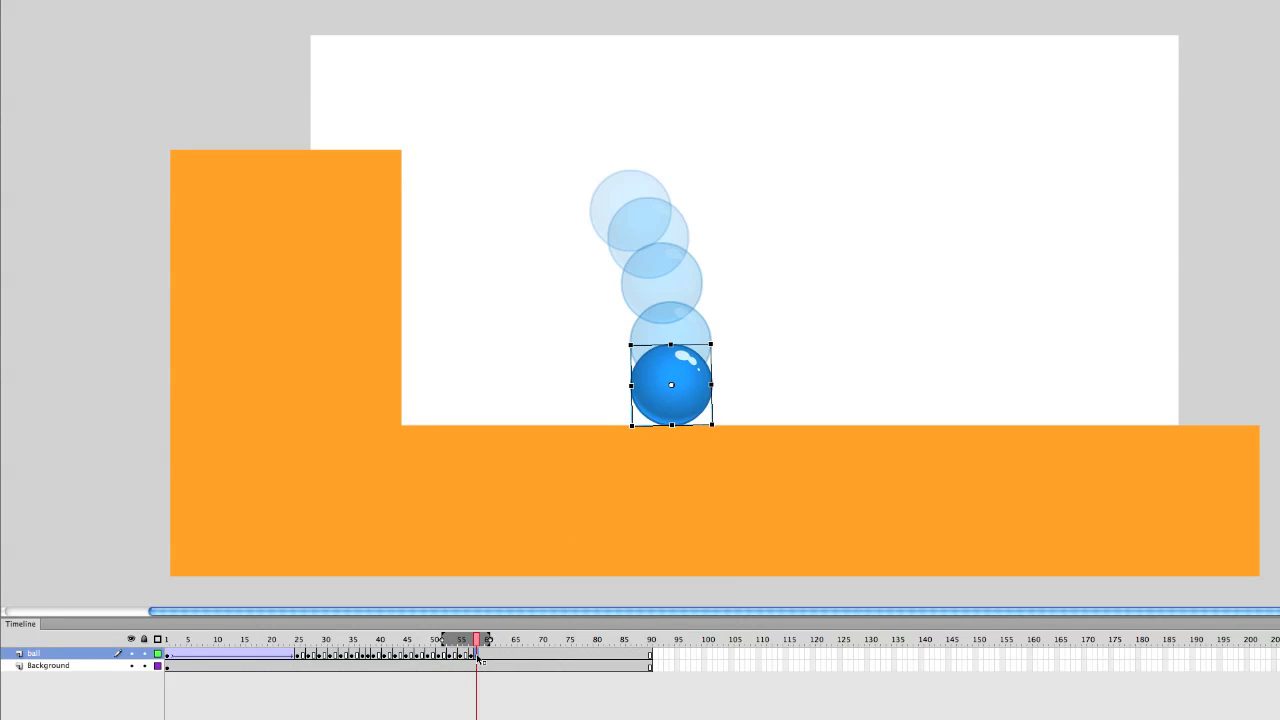
Squash and widen the ball at frame 58 against the ground, and stretch the falling ball at keyframes 57 and 55.
scroll(670, 345, "right", 2)
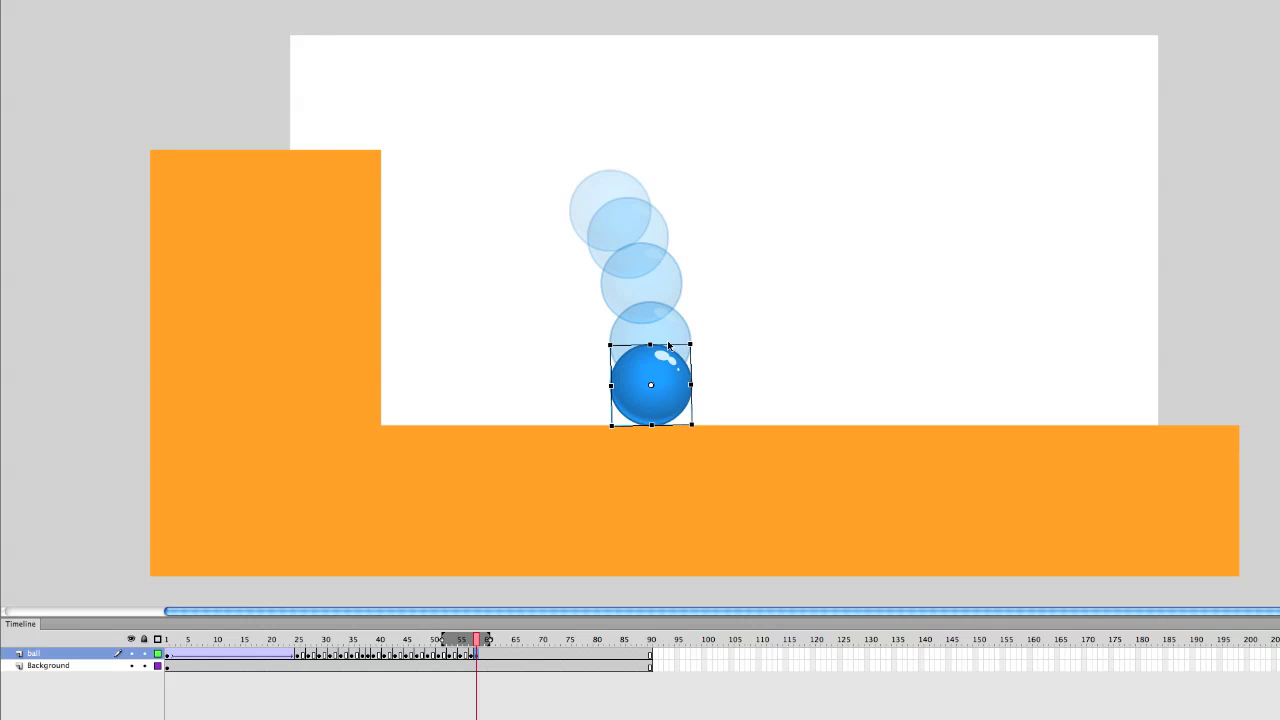
left_click_drag(651, 345, 702, 397)
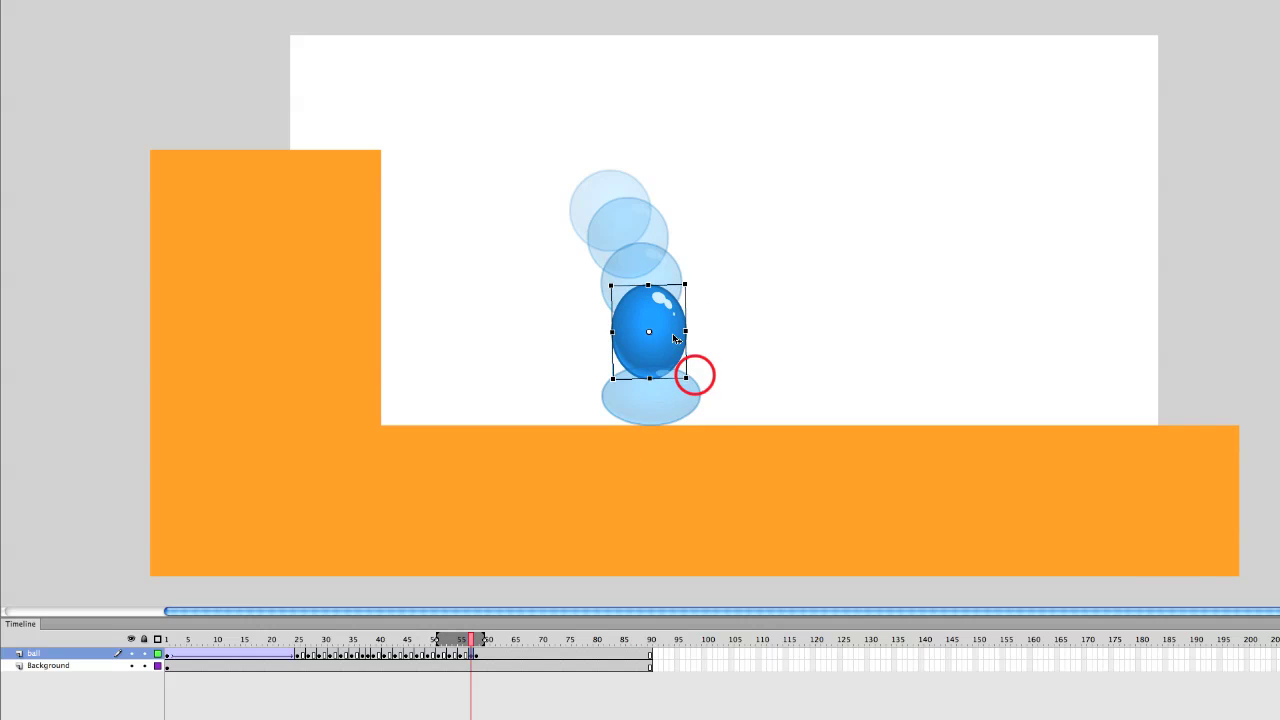
left_click_drag(471, 641, 462, 642)
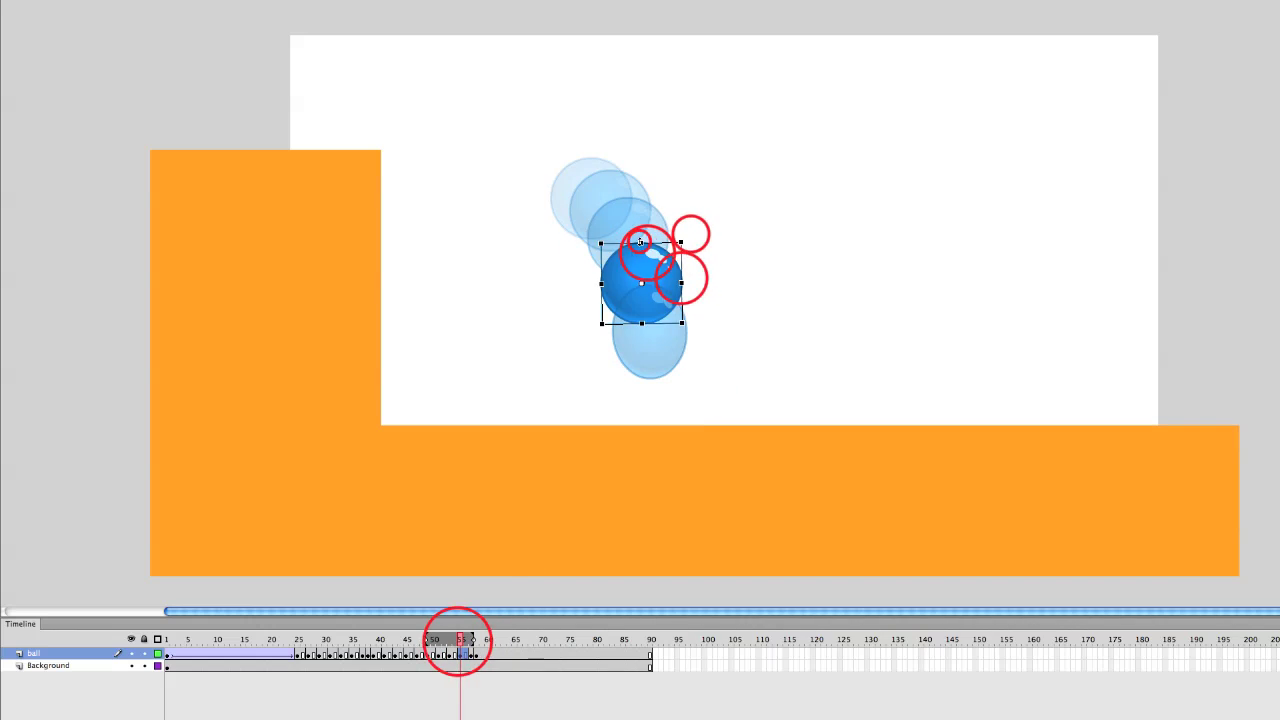
left_click_drag(689, 235, 684, 230)
Insert a keyframe at frame 59, remove the squash, lift the ball up and right, then tilt and narrow it for the rebound.
mouse_move(458, 642)
left_mouse_down()
mouse_move(447, 644)
mouse_move(480, 641)
left_mouse_up()
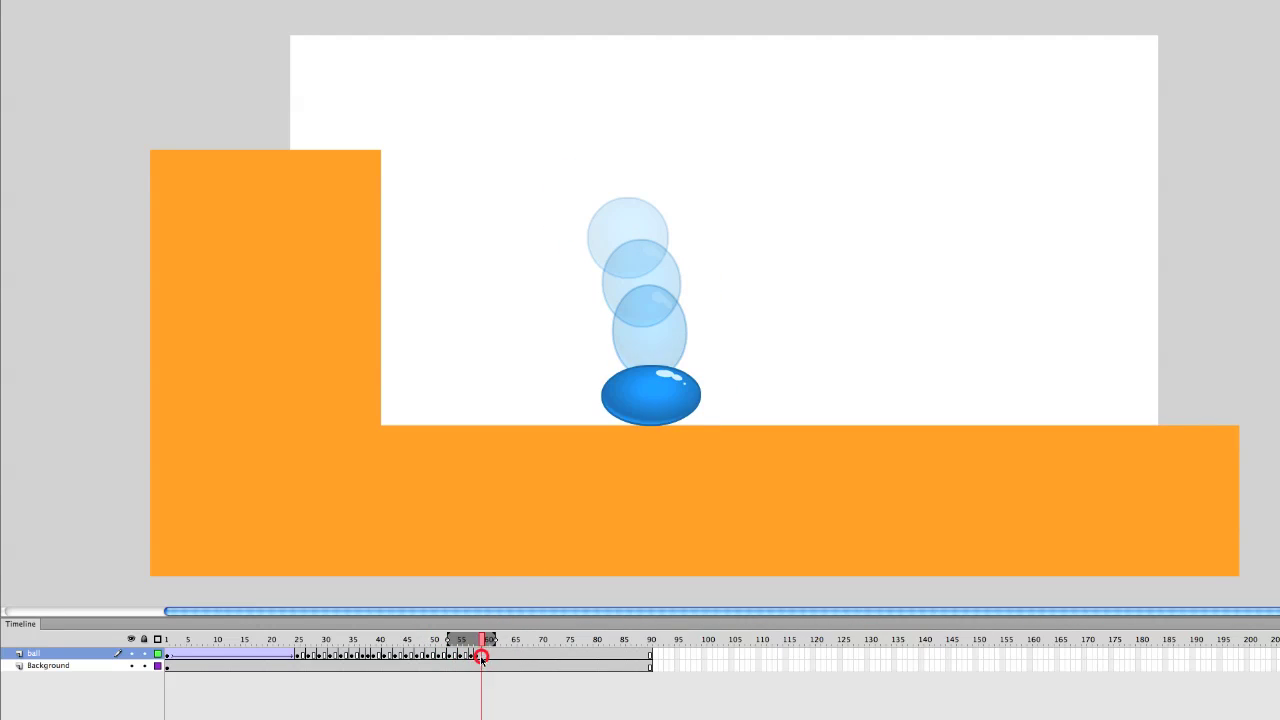
key("F6")
key("super+shift+z")
left_click_drag(660, 396, 676, 369)
left_click_drag(712, 318, 717, 324)
left_click_drag(707, 372, 703, 371)
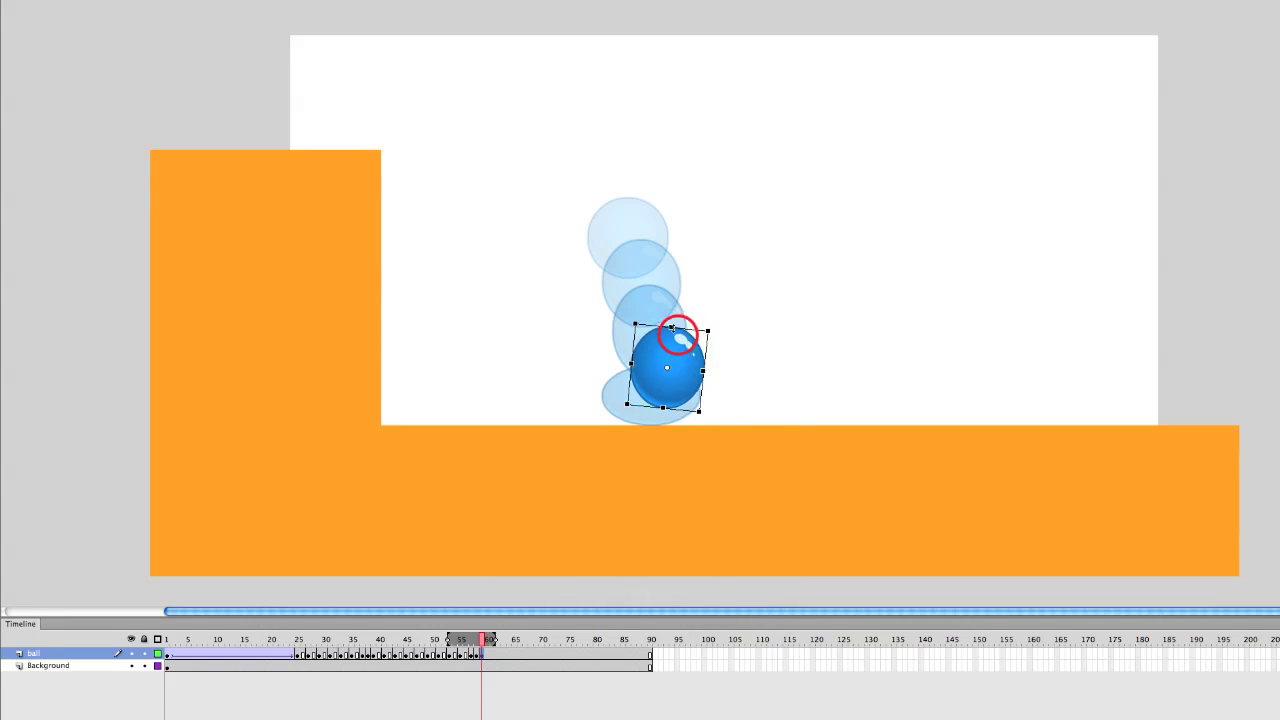
Insert a keyframe at frame 61, extend the onion skin range back to frame 43, and move, tilt and reshape the rising ball.
left_click(493, 645)
key("F6")
left_click(456, 640)
left_click(493, 638)
left_click_drag(460, 639, 395, 639)
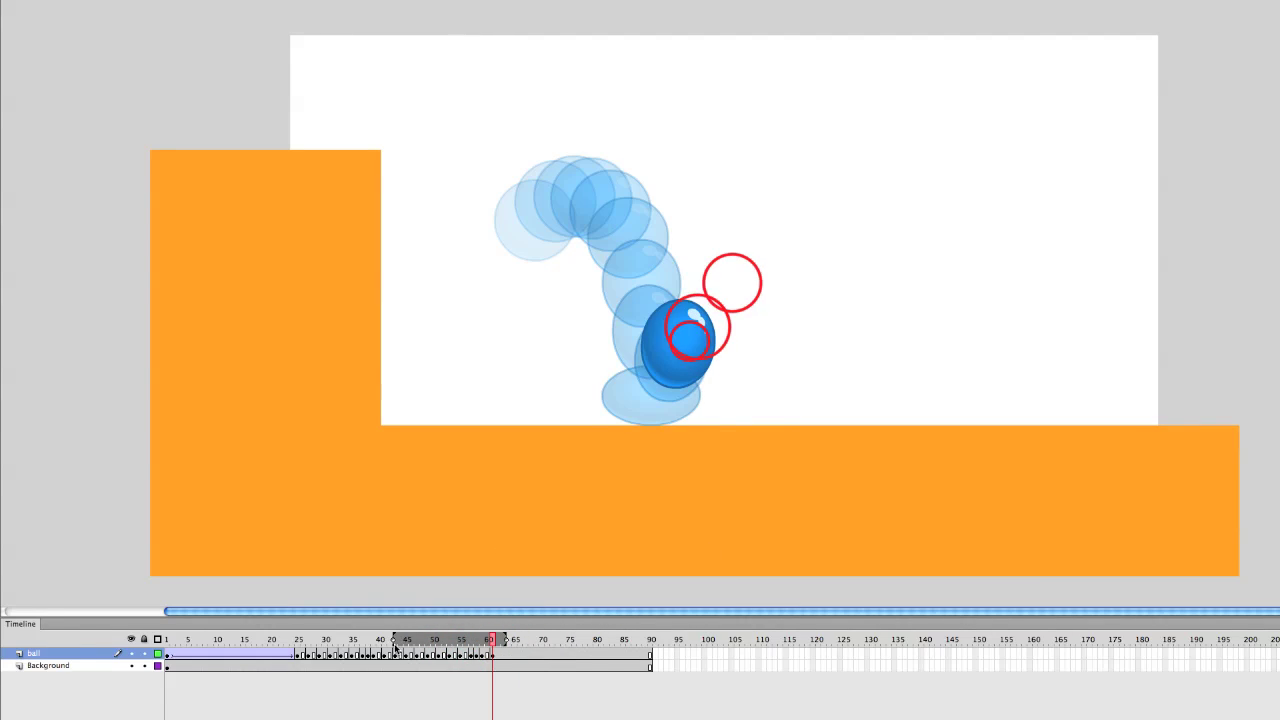
left_click_drag(688, 340, 693, 324)
left_click_drag(731, 283, 735, 288)
left_click_drag(697, 329, 703, 314)
left_click_drag(677, 355, 728, 326)
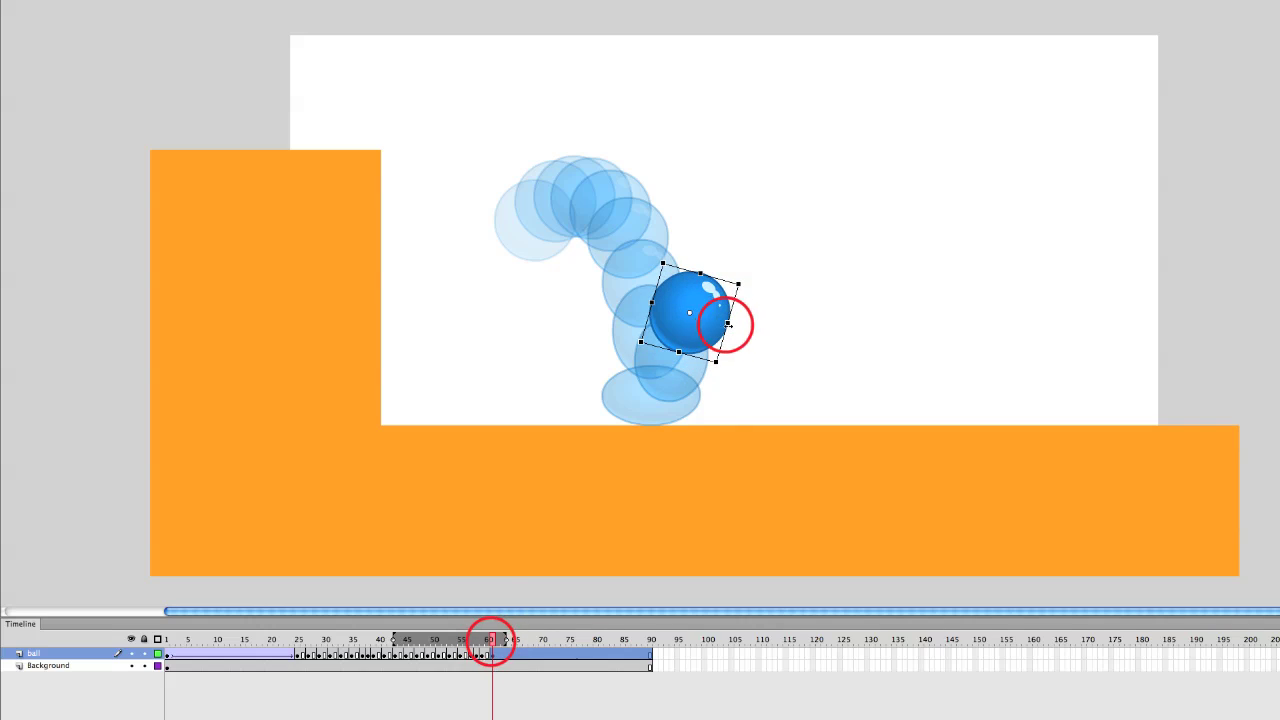
Insert a keyframe at frame 63, restore the ball's round shape, and move it up and right along the second bounce.
left_click_drag(492, 640, 487, 641)
left_click(503, 652)
left_click(743, 283)
left_click(503, 652)
key("F6")
left_click(709, 312)
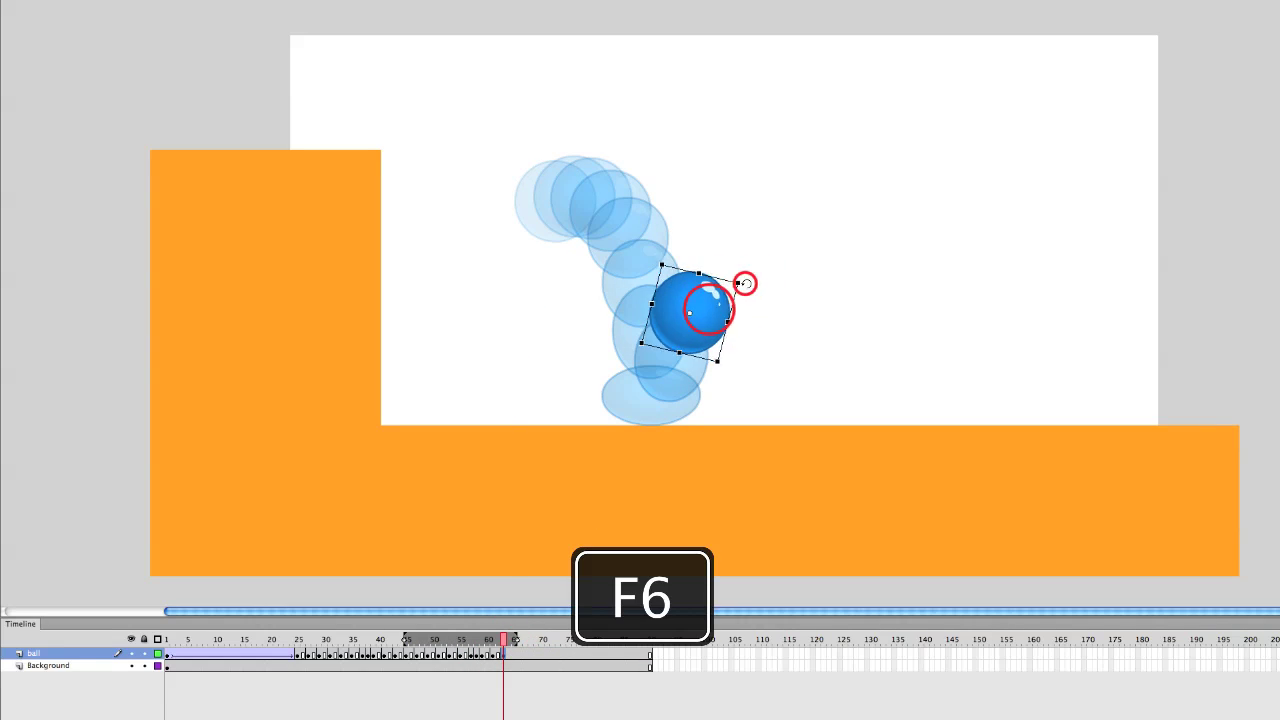
key("shift+super+z")
left_click_drag(711, 314, 805, 332)
Add keyframes at every second frame from 65 to 75, positioning the ball over the peak and down the second bounce arc.
key("period")
key("period")
key("F6")
key("period")
key("period")
key("F6")
key("period")
key("period")
key("F6")
key("period")
key("period")
key("F6")
key("period")
key("period")
key("F6")
key("period")
key("period")
key("F6")
Nudge the ball of keyframe 73 slightly to smooth the descending arc, and return to keyframe 75.
key("comma")
key("comma")
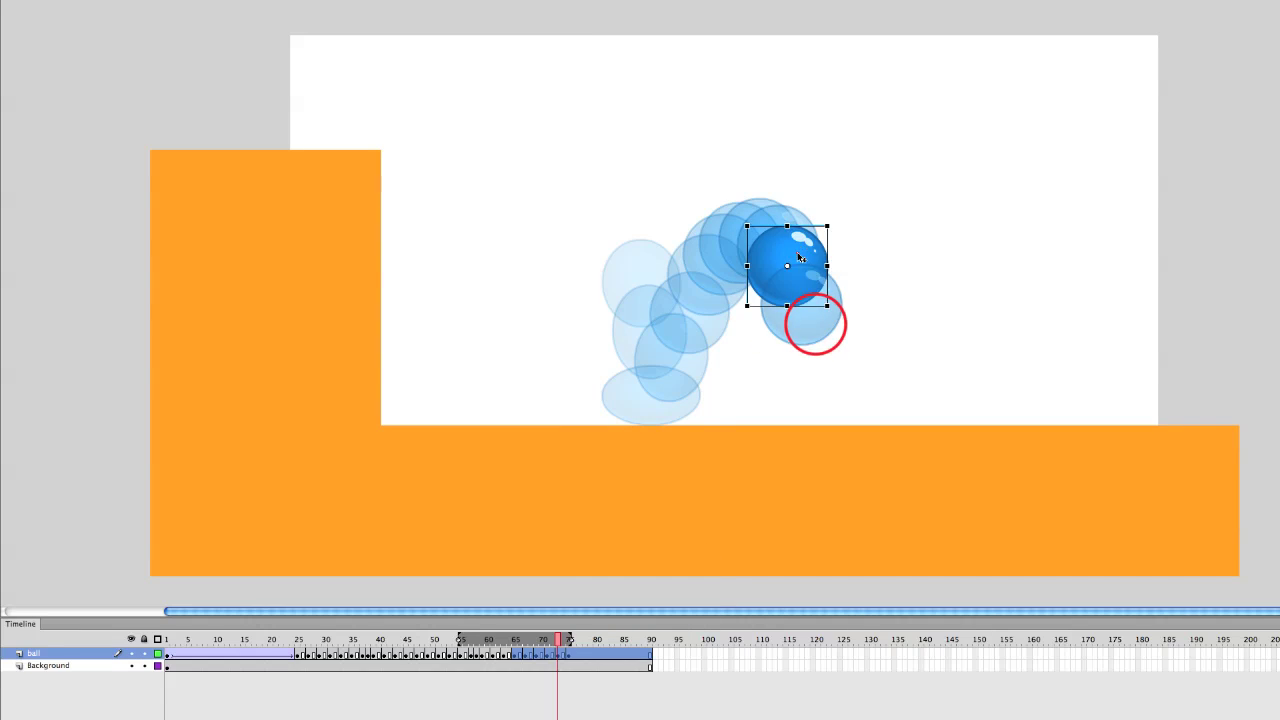
left_click_drag(798, 254, 801, 251)
key("period")
key("period")
Adjust the ball at frame 75 and add a keyframe at frame 77 with the ball lower and slightly stretched.
left_click_drag(816, 329, 857, 378)
key("period")
key("period")
key("F6")
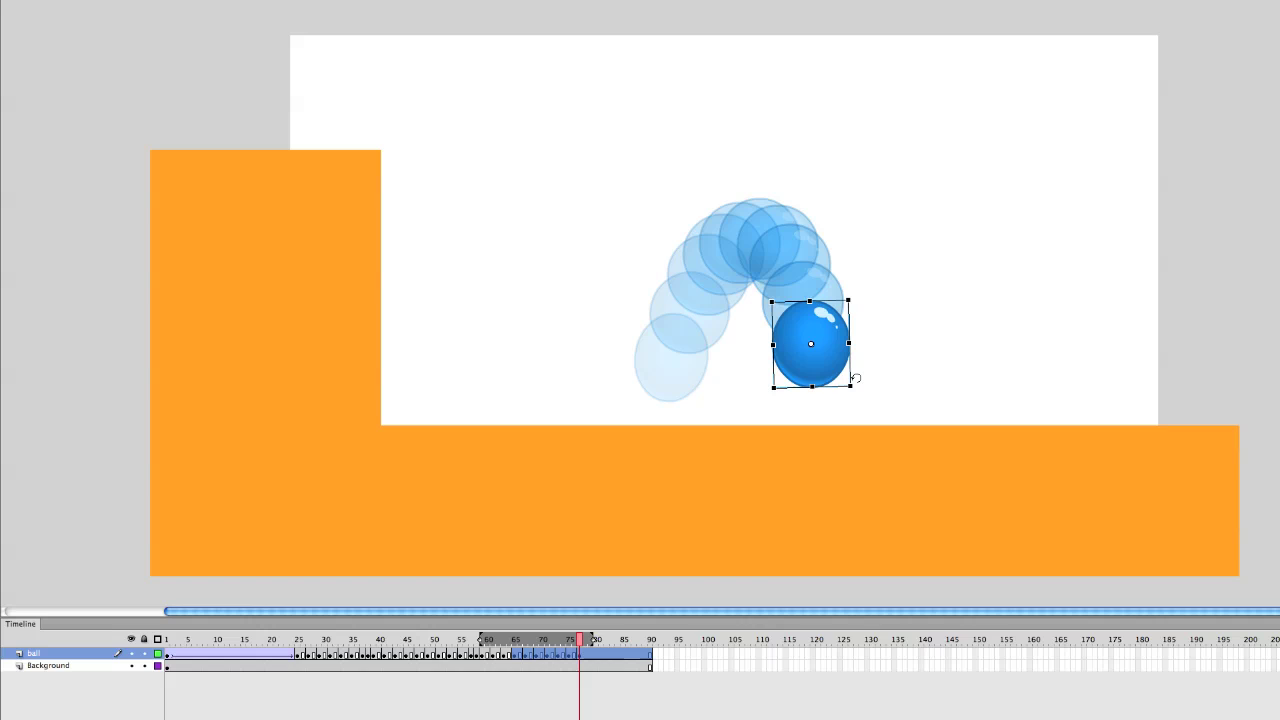
Insert a keyframe at frame 79 and move the ball straight down onto the ground.
left_click(591, 655)
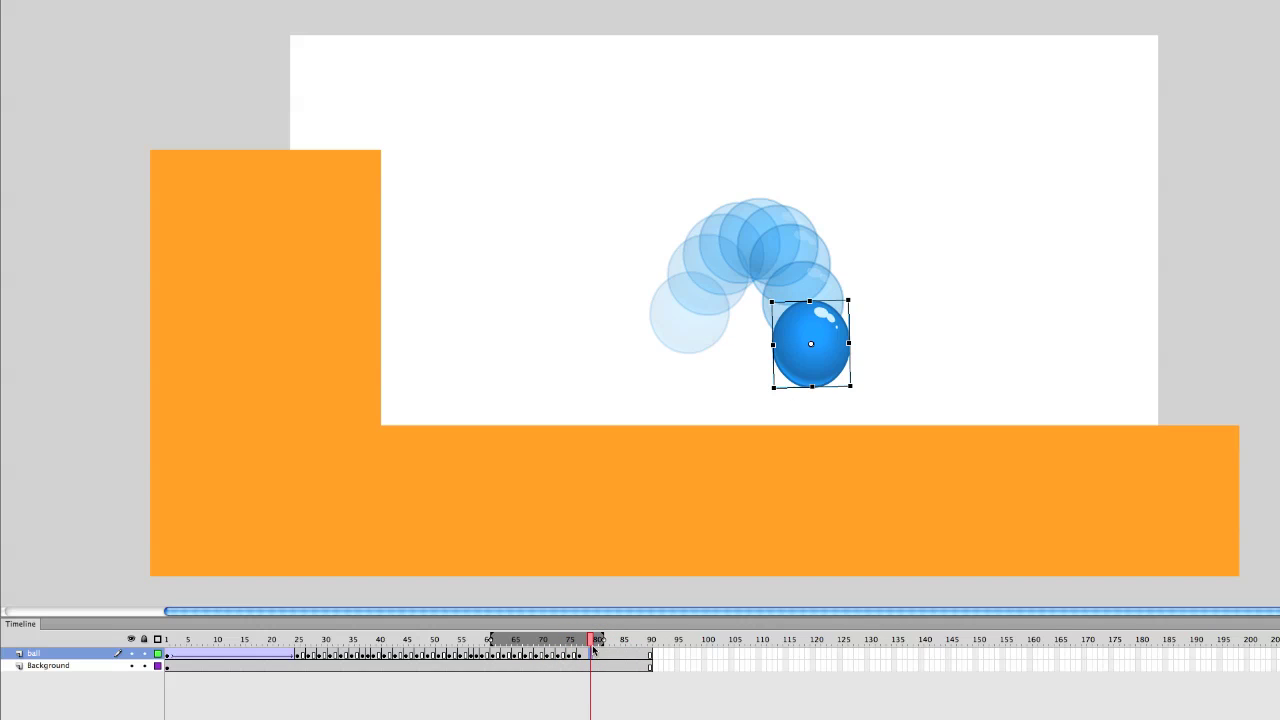
key("F6")
left_click(829, 360)
left_click_drag(831, 363, 822, 415)
Shift the ground-contact keyframe to frame 78, nudge the ball slightly right, and squash and widen it against the ground.
left_click(589, 656)
left_click(590, 657)
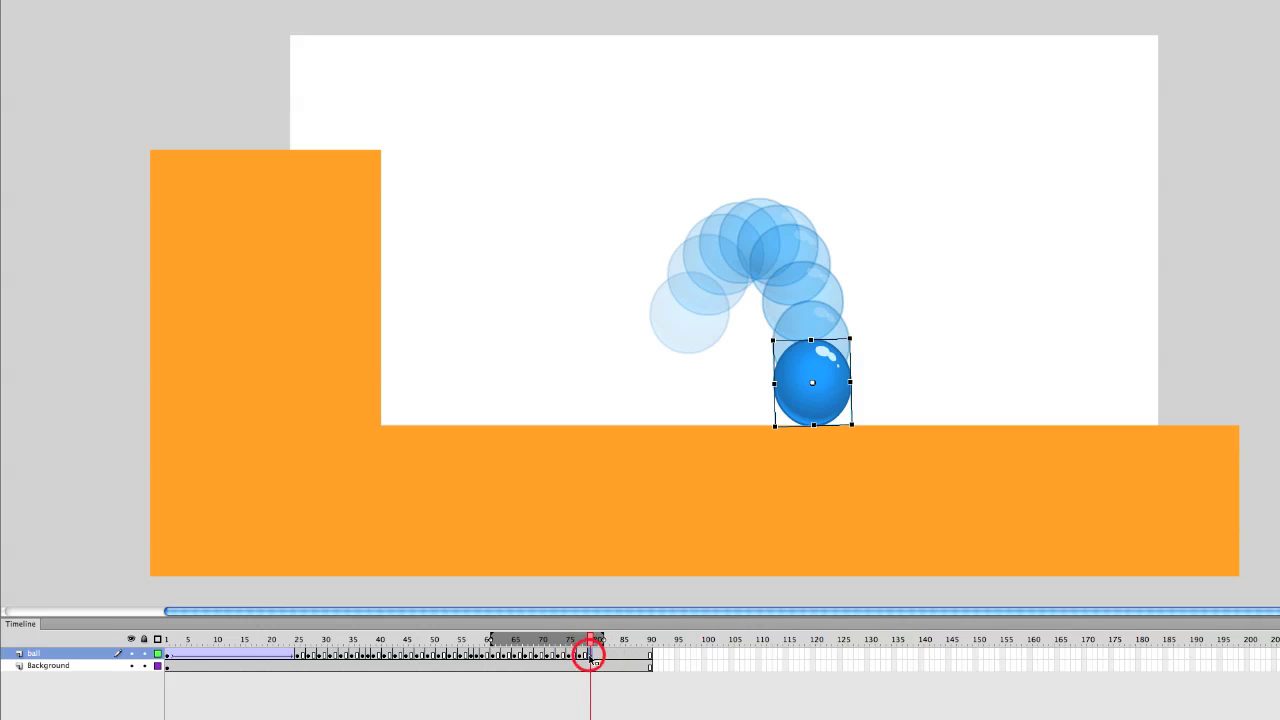
left_click_drag(587, 657, 585, 657)
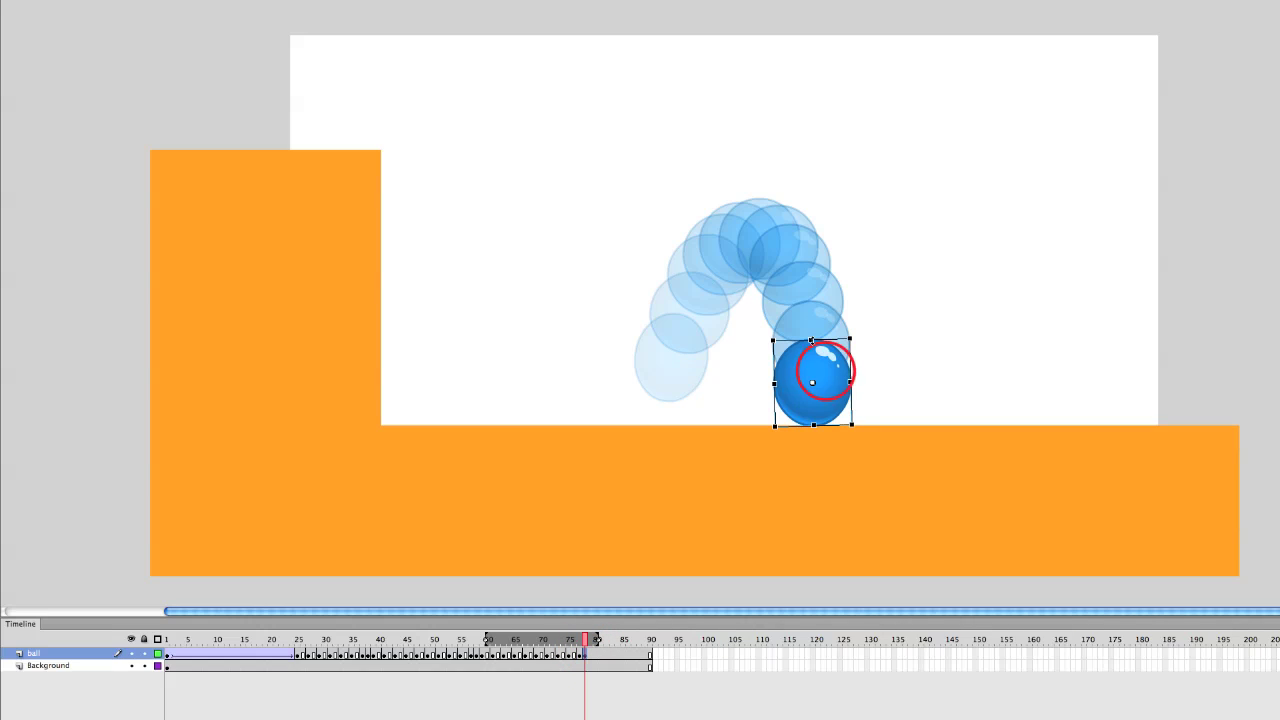
left_click_drag(829, 371, 830, 371)
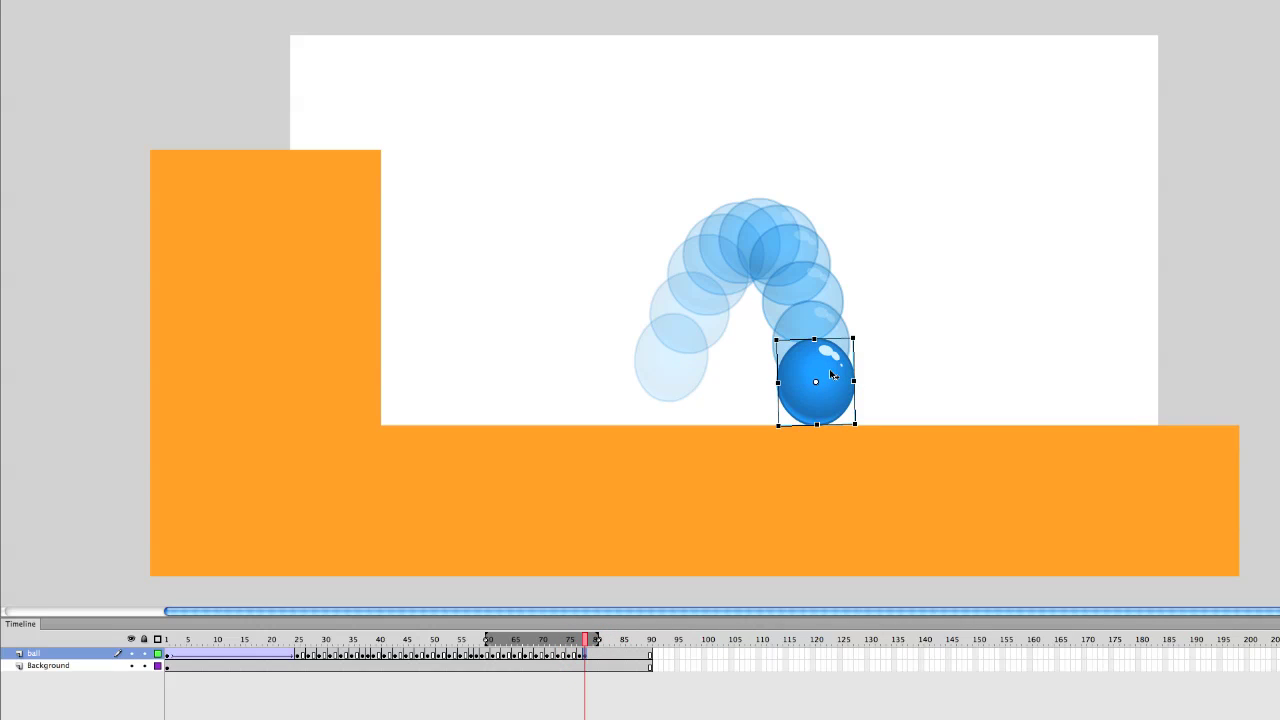
scroll(811, 368, "up", 2)
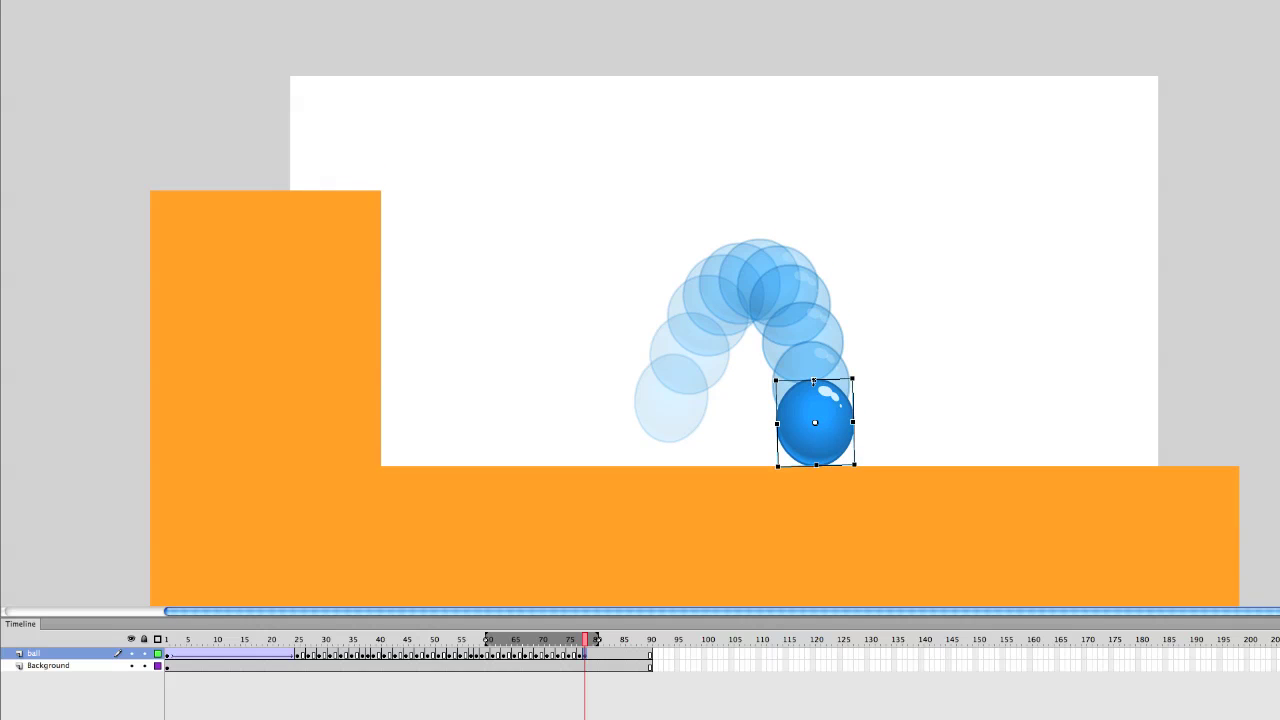
left_click_drag(814, 380, 861, 432)
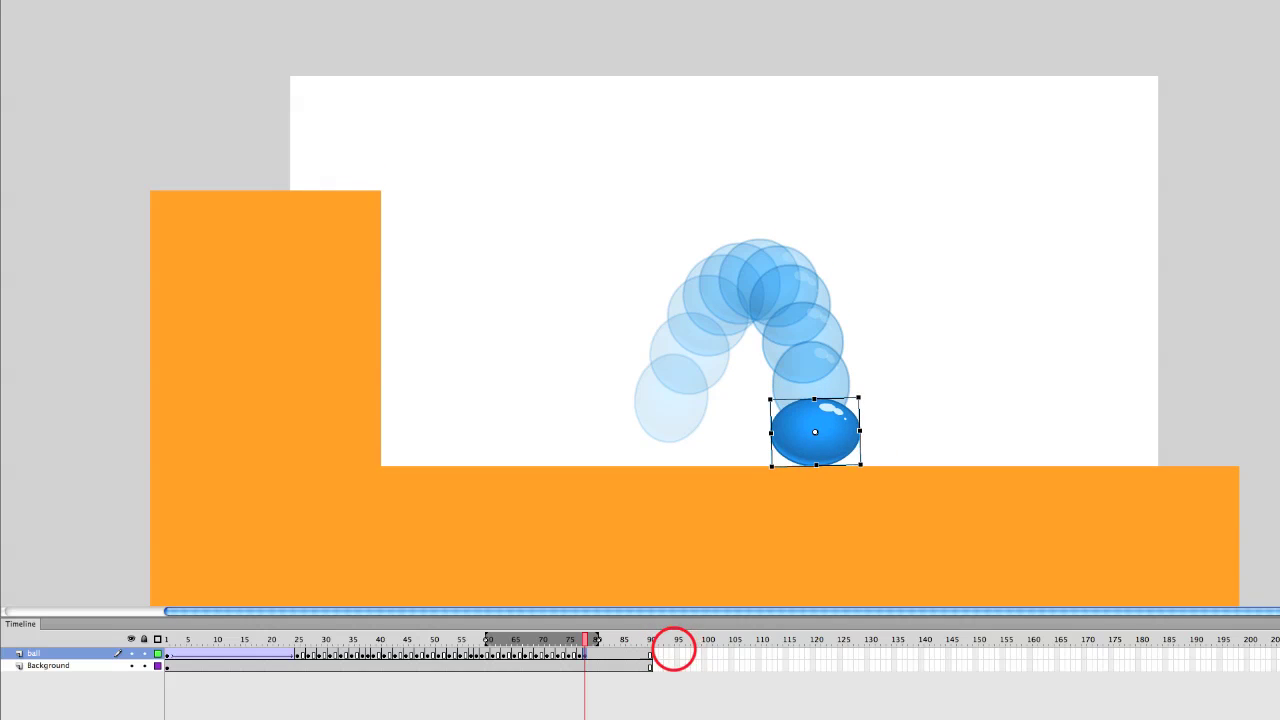
Extend the ball and Background layers to frame 120.
left_click_drag(674, 649, 793, 692)
key("F5")
Insert a keyframe at frame 80, remove the squash, raise the ball up and right, and tilt and narrow it.
left_click(594, 657)
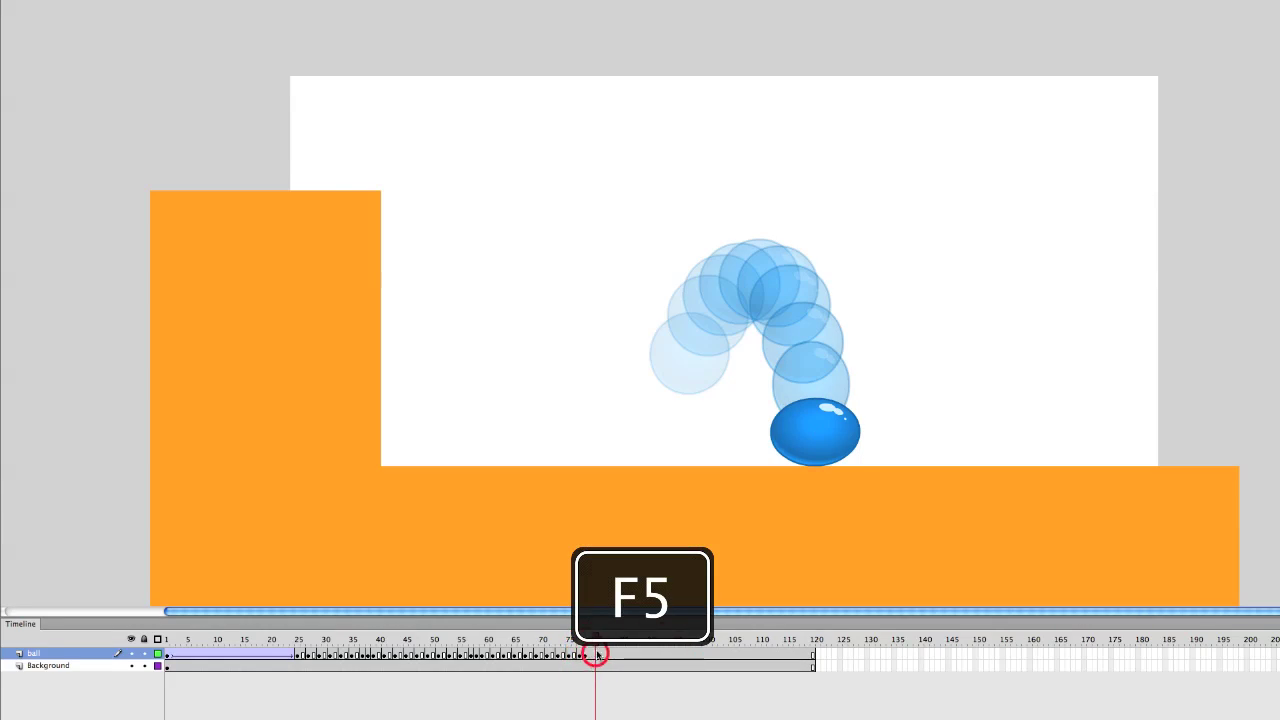
key("F6")
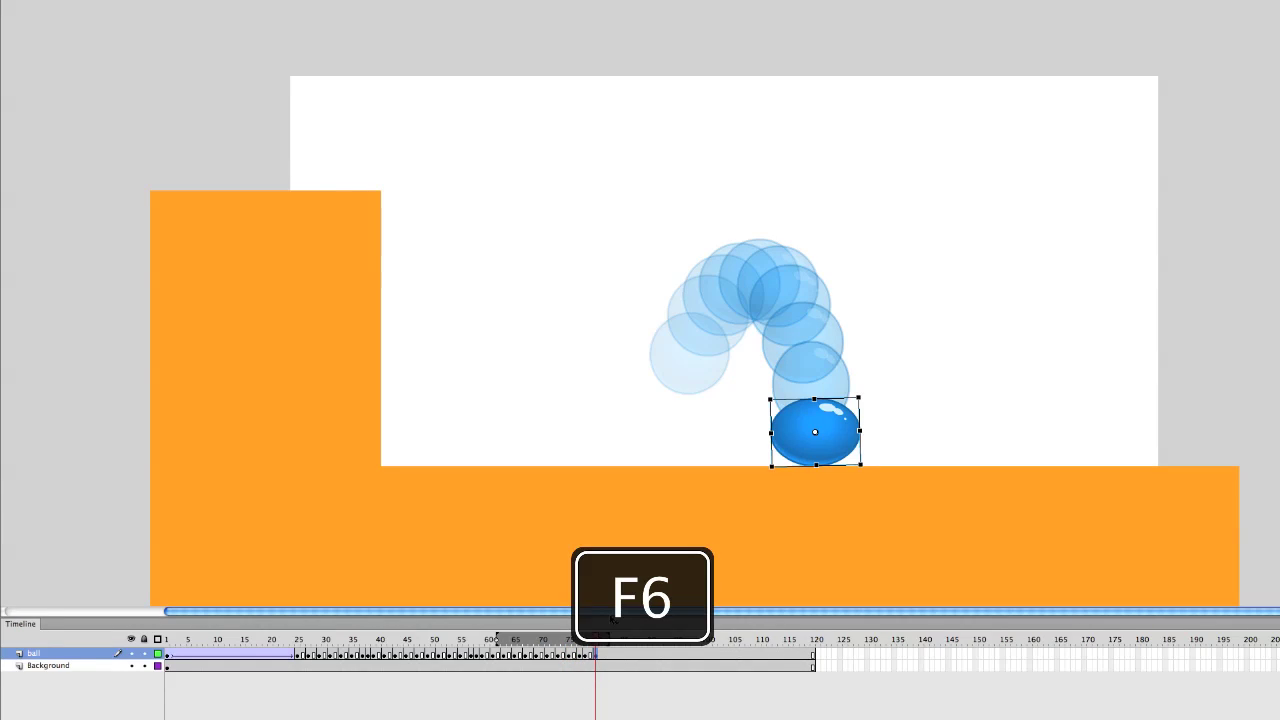
key("shift+super+z")
left_click_drag(865, 361, 869, 365)
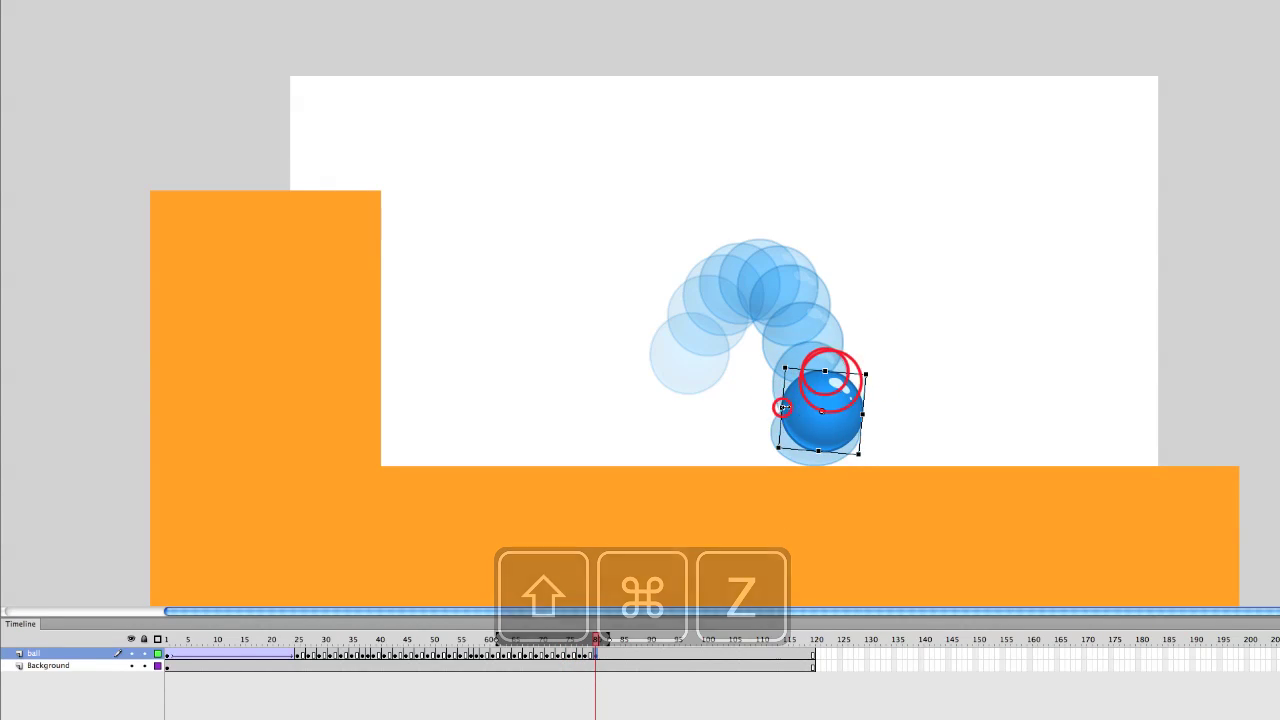
left_click_drag(781, 407, 785, 408)
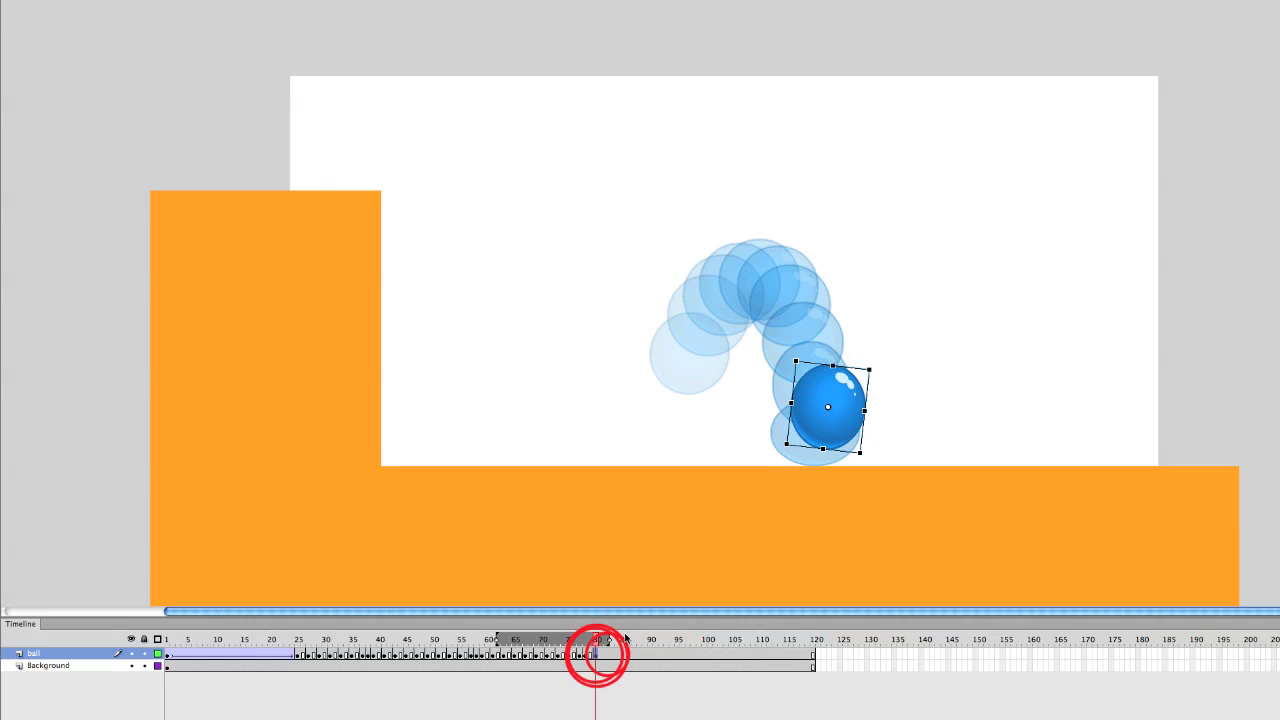
Insert a keyframe at frame 81 and remove the ball's tilt and stretch.
left_click(600, 654)
key("F6")
key("shift+super+z")
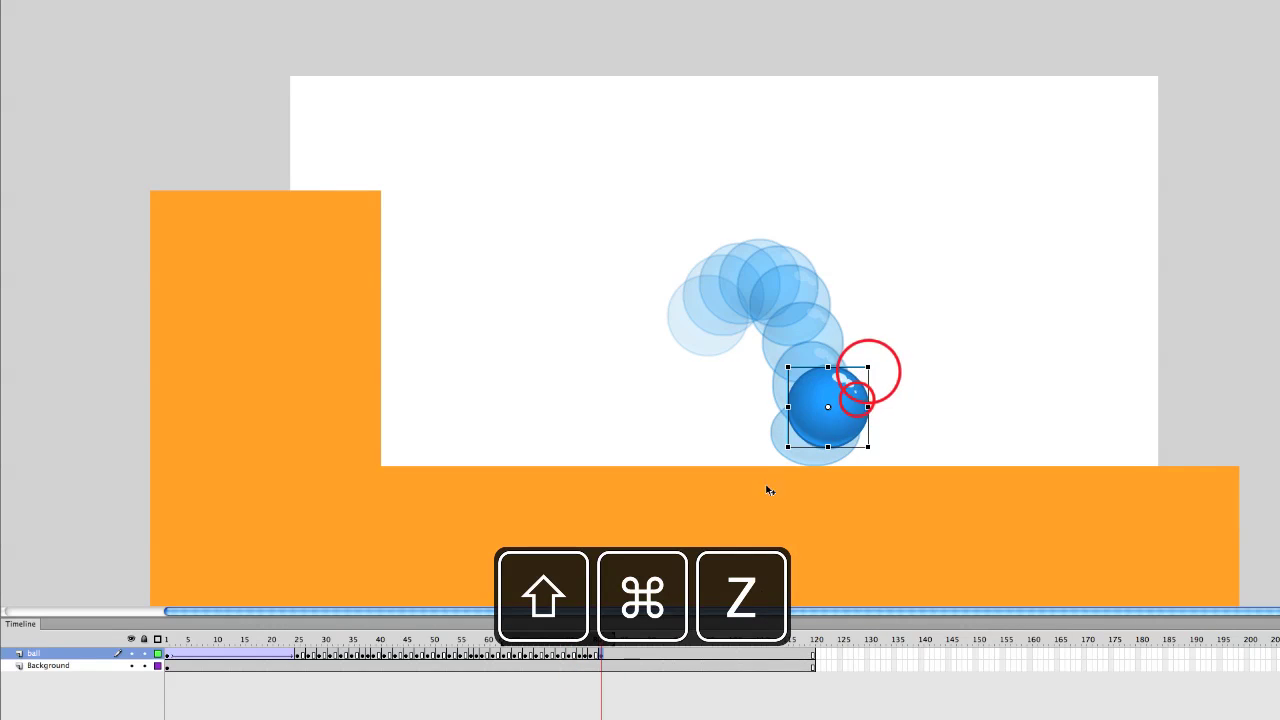
Insert a keyframe at frame 83 and another just after it, moving the ball up and right toward the next bounce's peak.
left_click(609, 654)
key("F6")
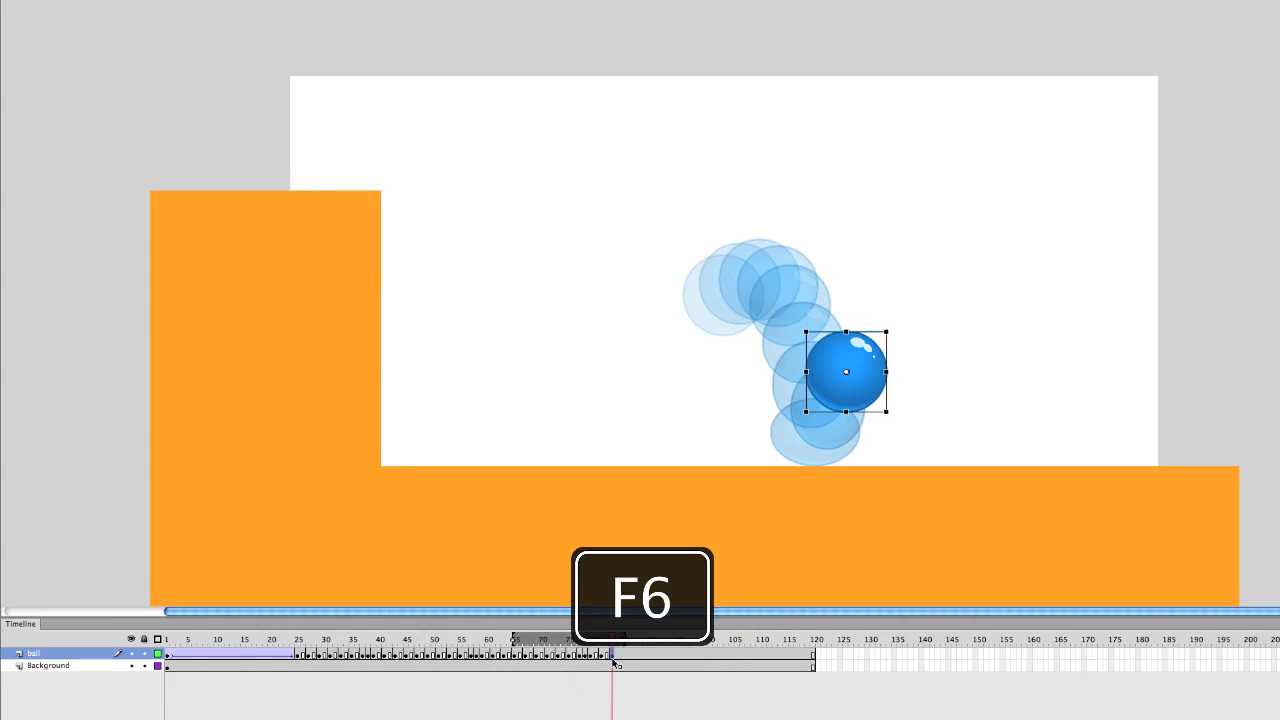
left_click(616, 656)
key("F6")
left_click_drag(843, 371, 969, 428)
key("comma")
key("comma")
left_click(849, 373)
Insert further keyframes every two frames, moving the ball over the bounce's peak and back down toward the orange ground.
key("period")
key("period")
key("period")
key("period")
key("F6")
key("period")
key("period")
key("F6")
key("period")
key("period")
key("F6")
key("period")
key("period")
key("F6")
Squash the landing ball against the ground at frame 93, and tilt and narrow the falling ball at frame 92.
left_click(963, 424)
key("comma")
left_click_drag(914, 353, 914, 349)
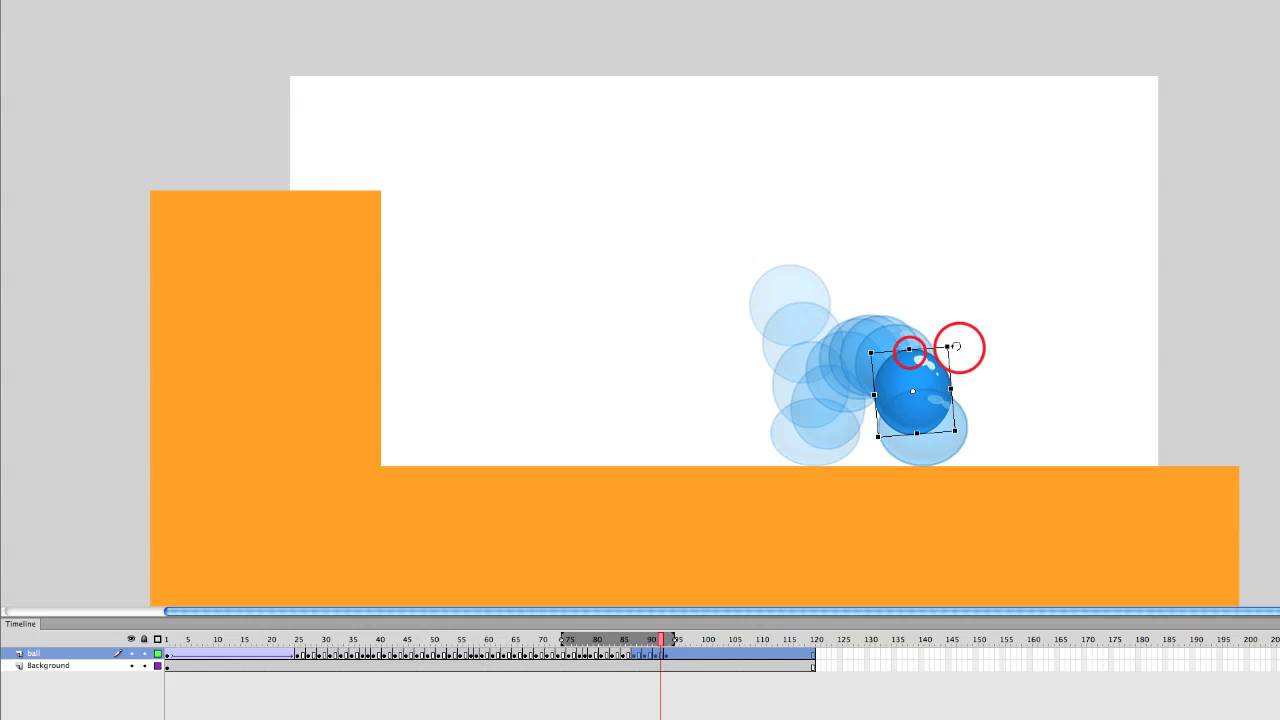
key("period")
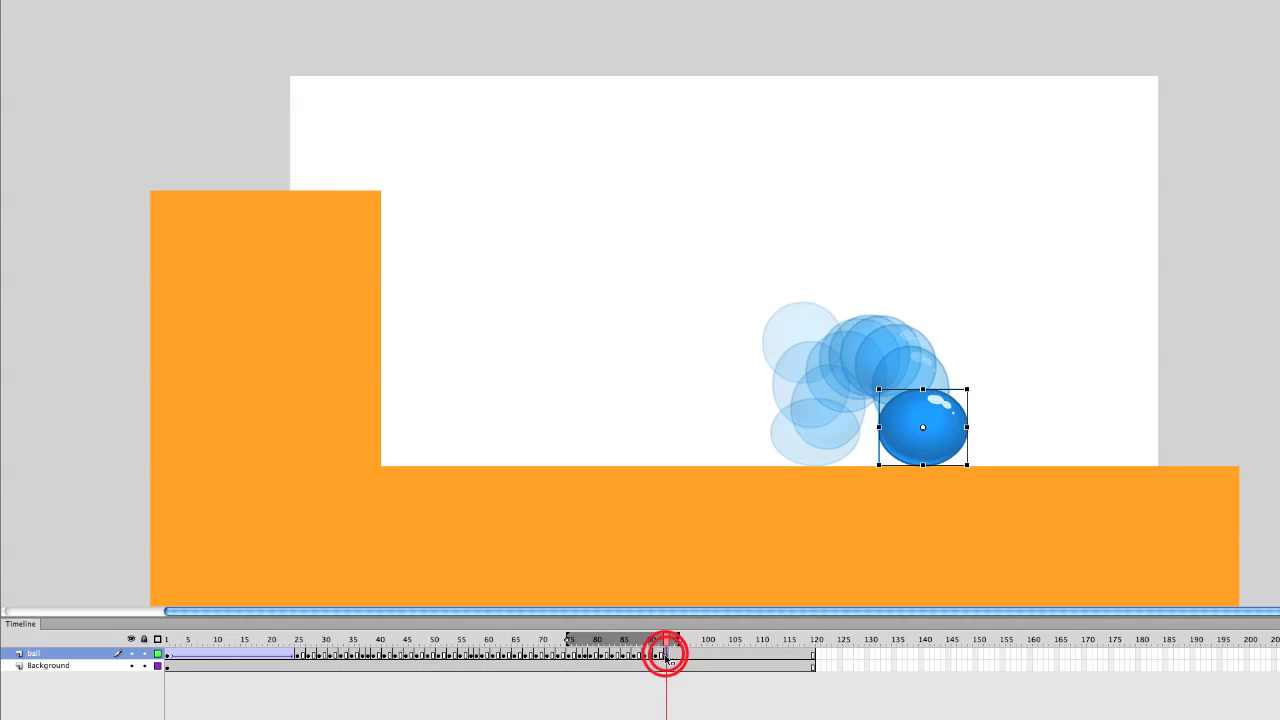
Insert a keyframe at frame 95, remove the ball's squash, and raise it slightly up and right to start a lower bounce.
left_click(937, 417)
key("super+shift+z")
left_click_drag(943, 414, 1013, 460)
left_click(678, 655)
key("F6")
Insert keyframes at frames 97, 99, 101 and 103, carrying the ball over a low arc and squashing it slightly on landing.
key("period")
key("period")
key("F6")
key("period")
key("period")
key("F6")
key("period")
key("period")
key("F6")
left_click(721, 655)
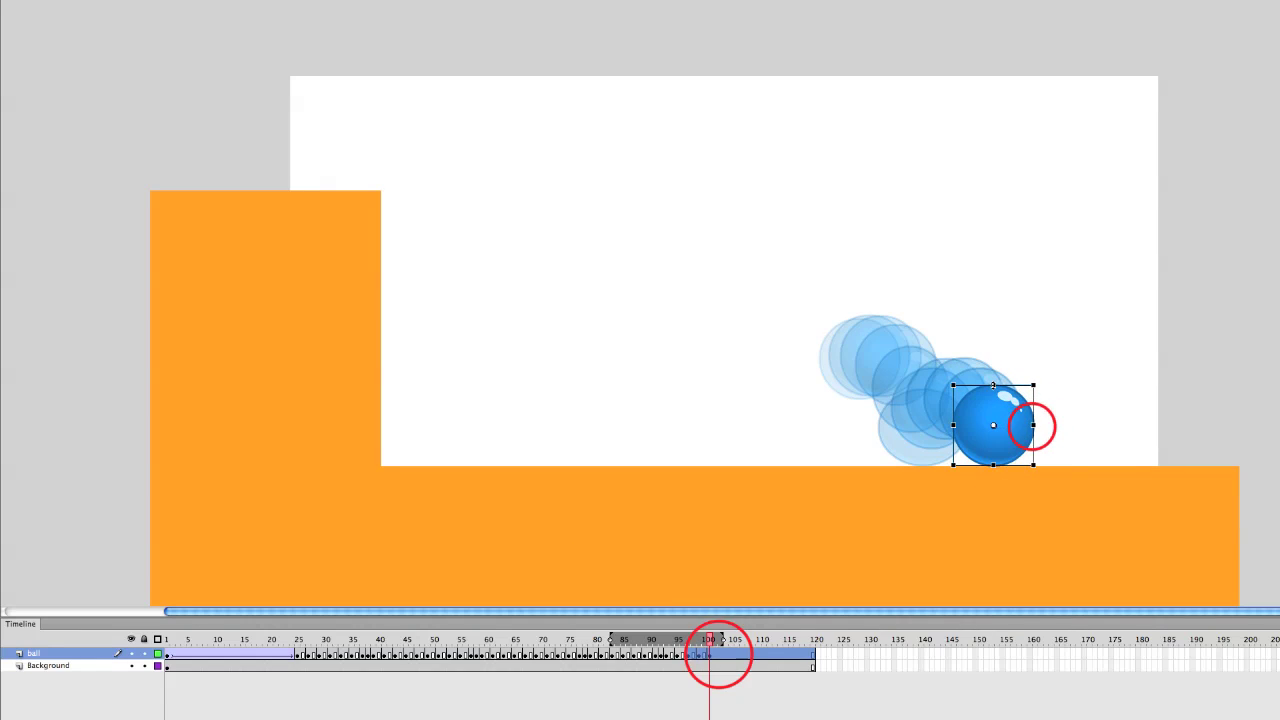
key("F6")
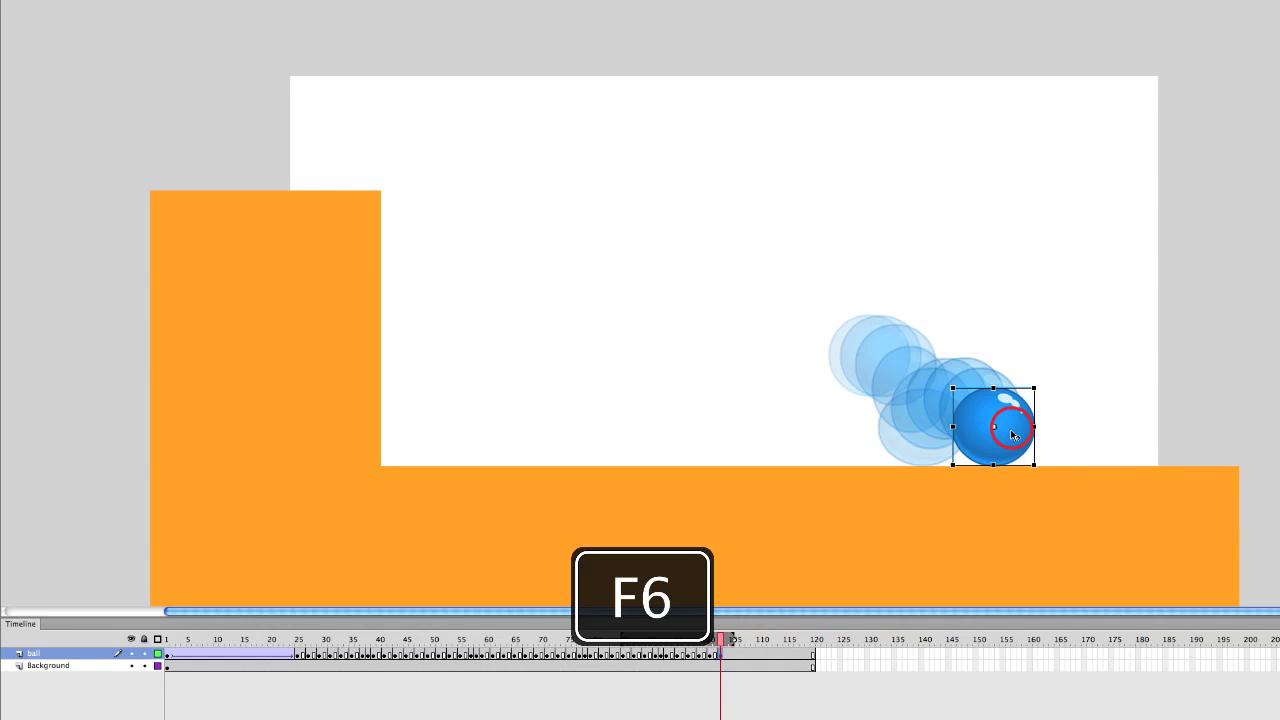
Remove the squash and animate a final tiny bounce to the right with keyframes every two frames through frame 109.
key("shift+super+z")
left_click_drag(1011, 432, 1065, 457)
key("period")
key("period")
key("F6")
key("period")
key("period")
key("F6")
key("period")
key("period")
key("F6")
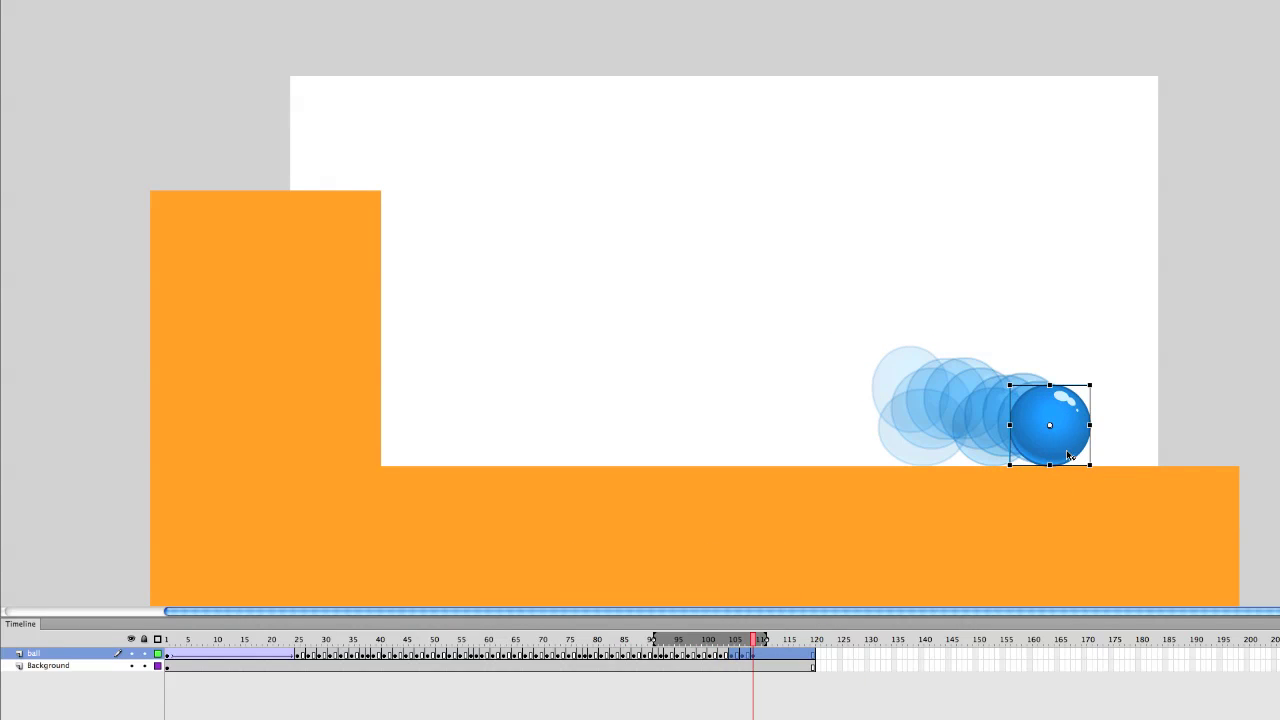
Extend the ball and Background layers to frame 150.
left_click(818, 657)
left_click_drag(834, 654, 977, 677)
key("F5")
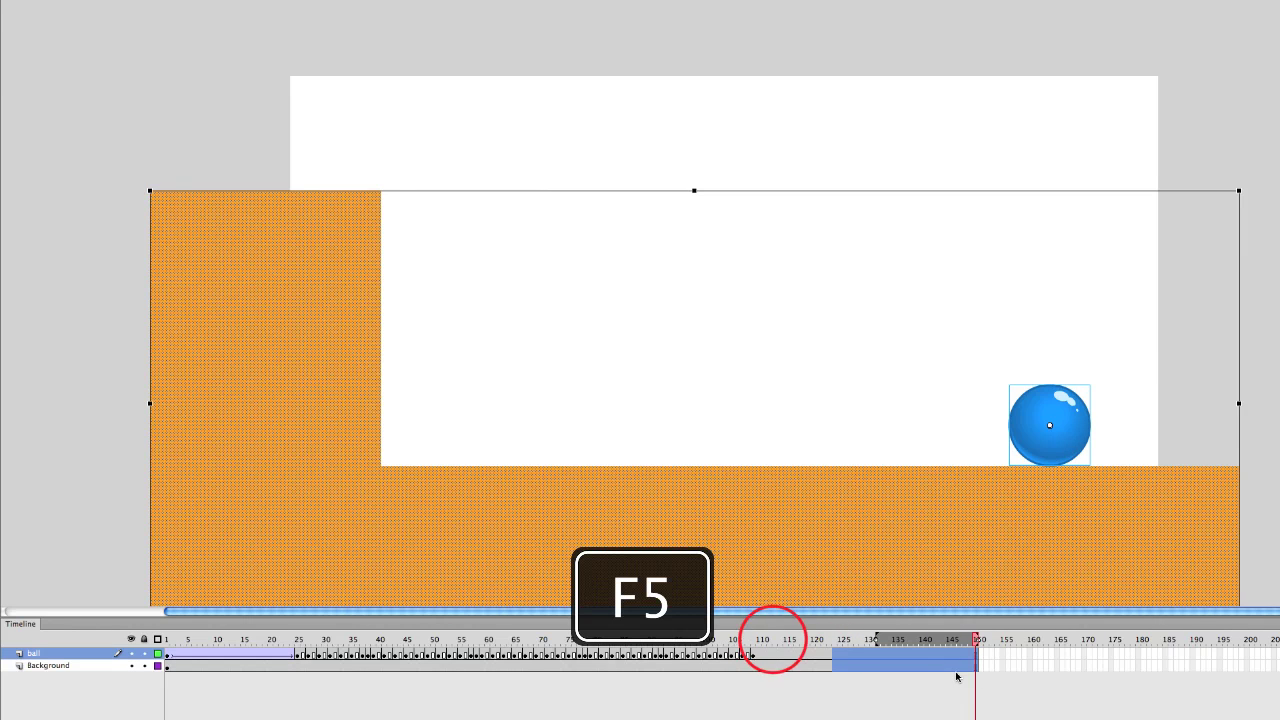
left_click(773, 640)
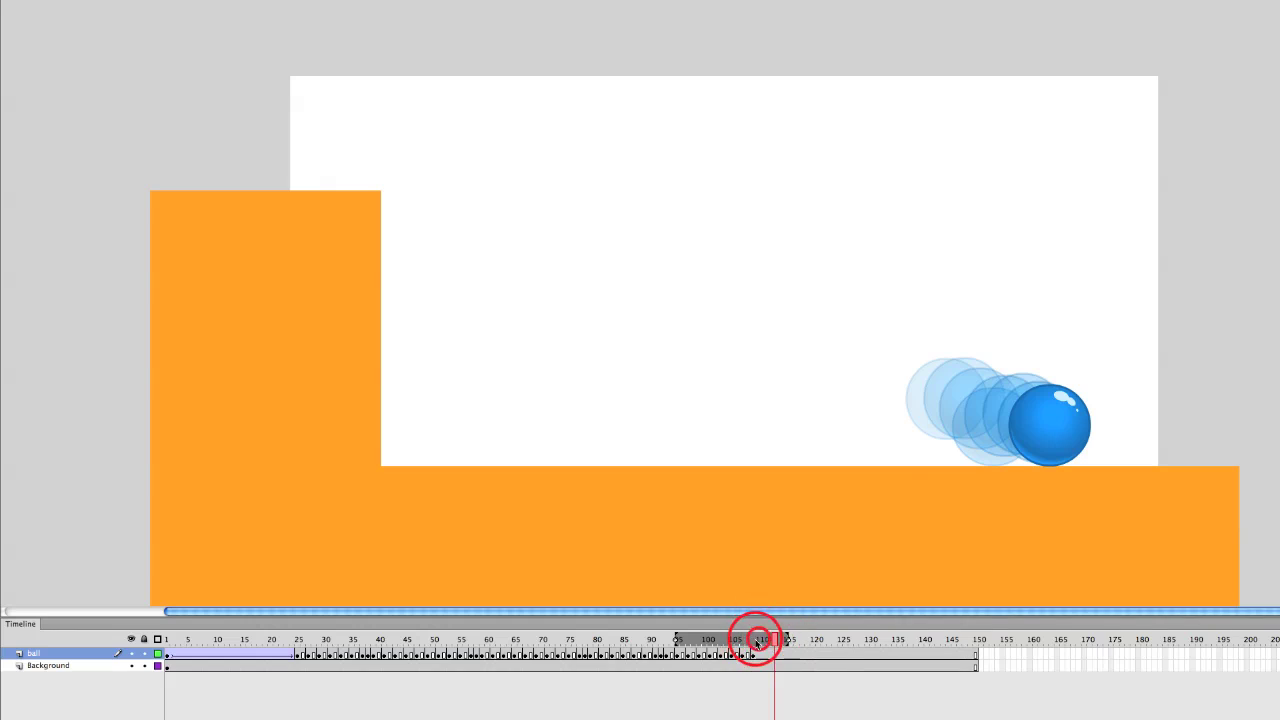
left_click_drag(760, 645, 856, 642)
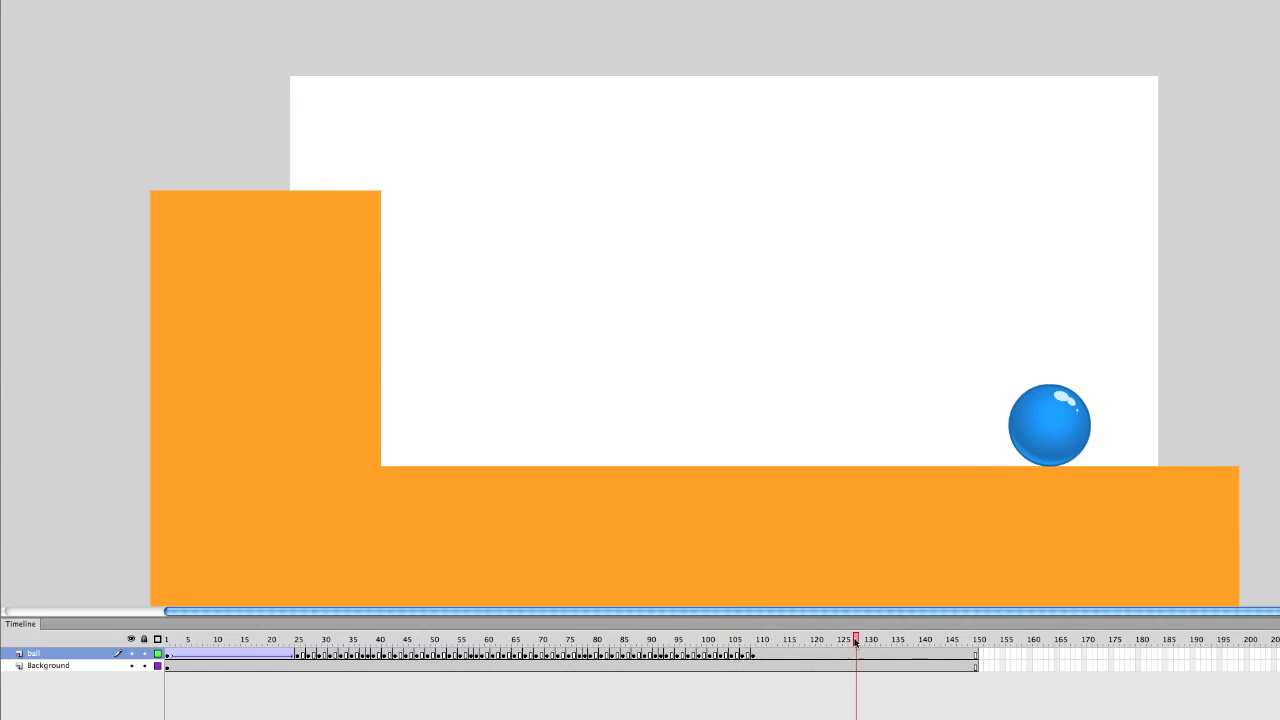
Insert a keyframe at frame 131 on the ball layer and slide the ball right to just inside the stage's edge.
left_click(869, 650)
left_click(872, 653)
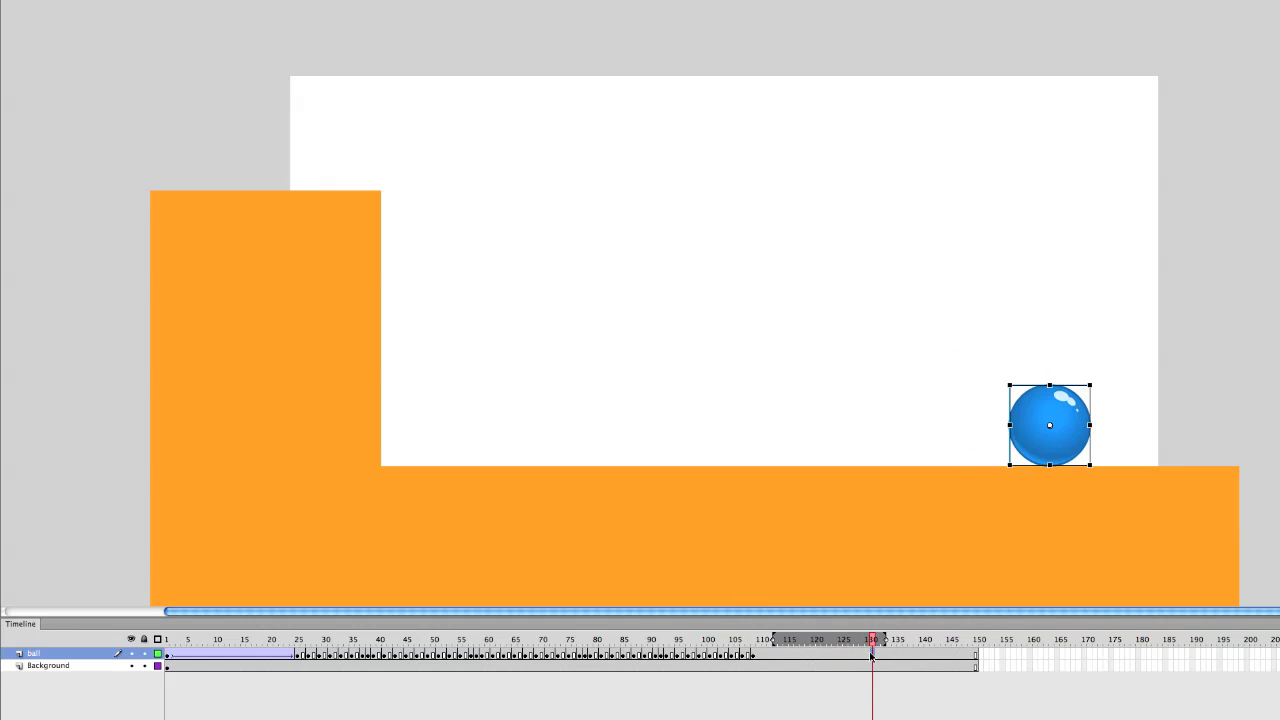
key("F6")
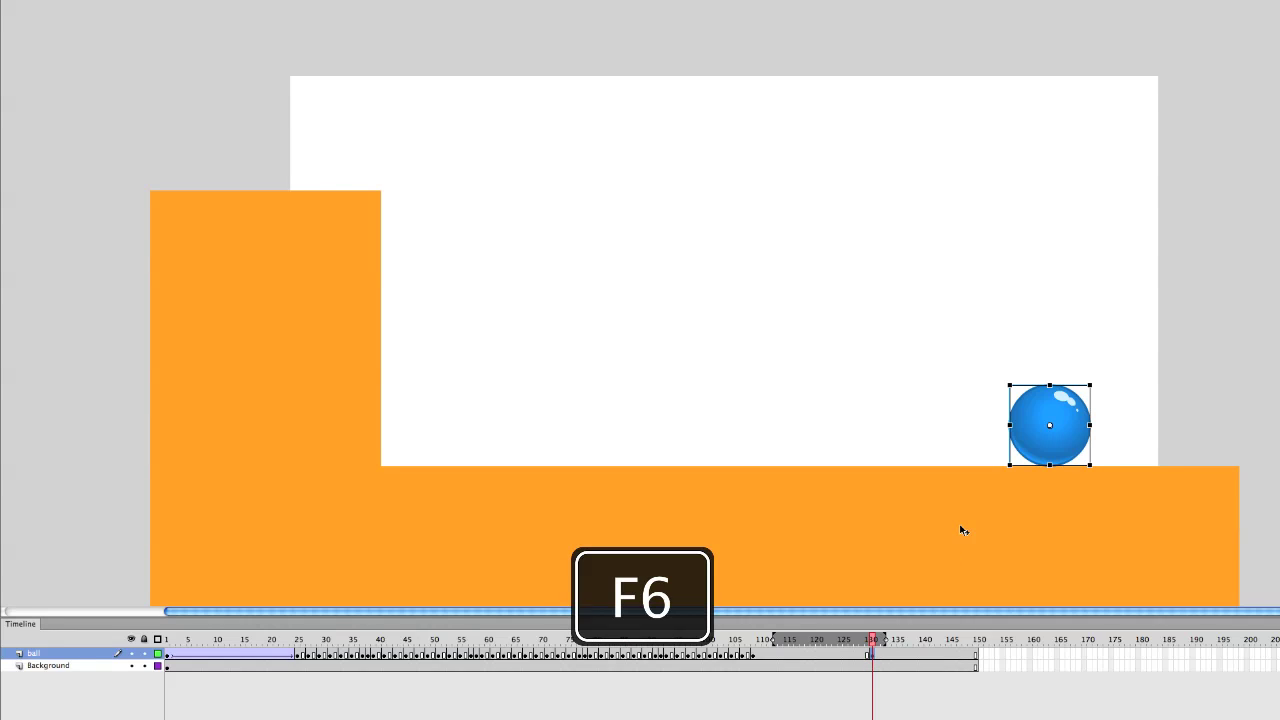
key("shift+Right")
key("shift+Right")
key("shift+Right")
key("shift+Right")
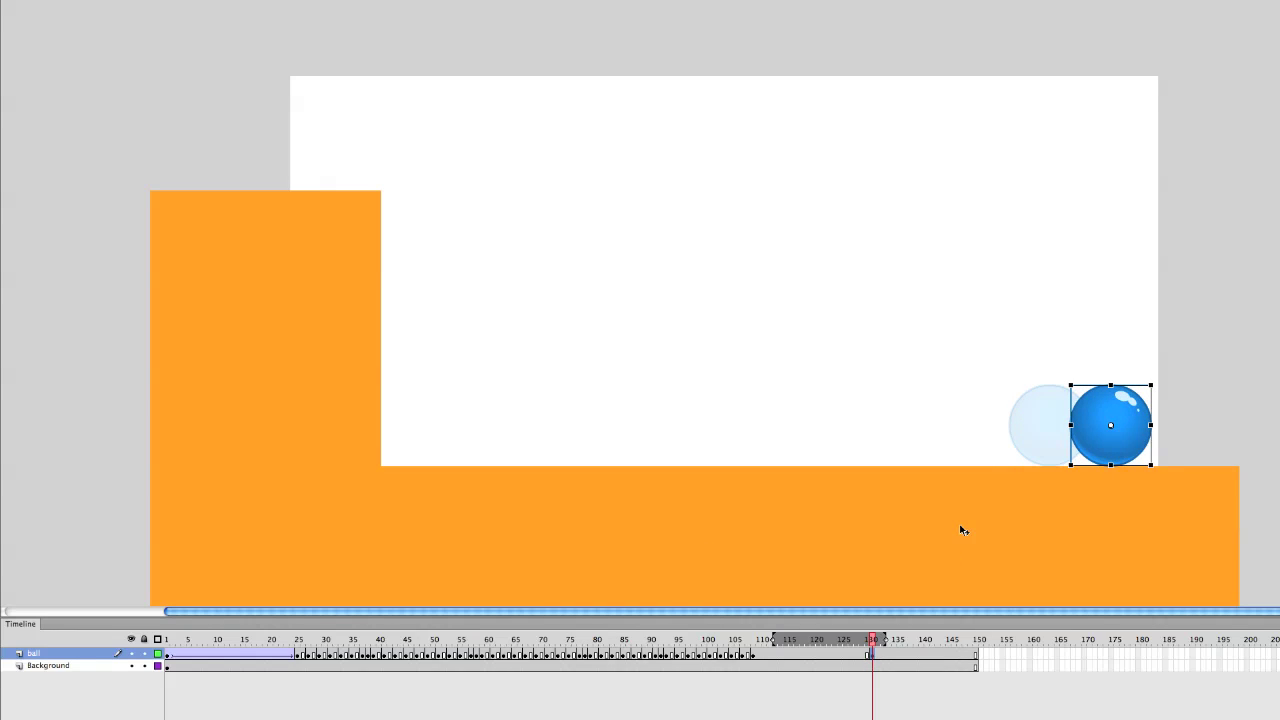
key("Right")
key("Right")
key("Right")
key("Right")
key("Right")
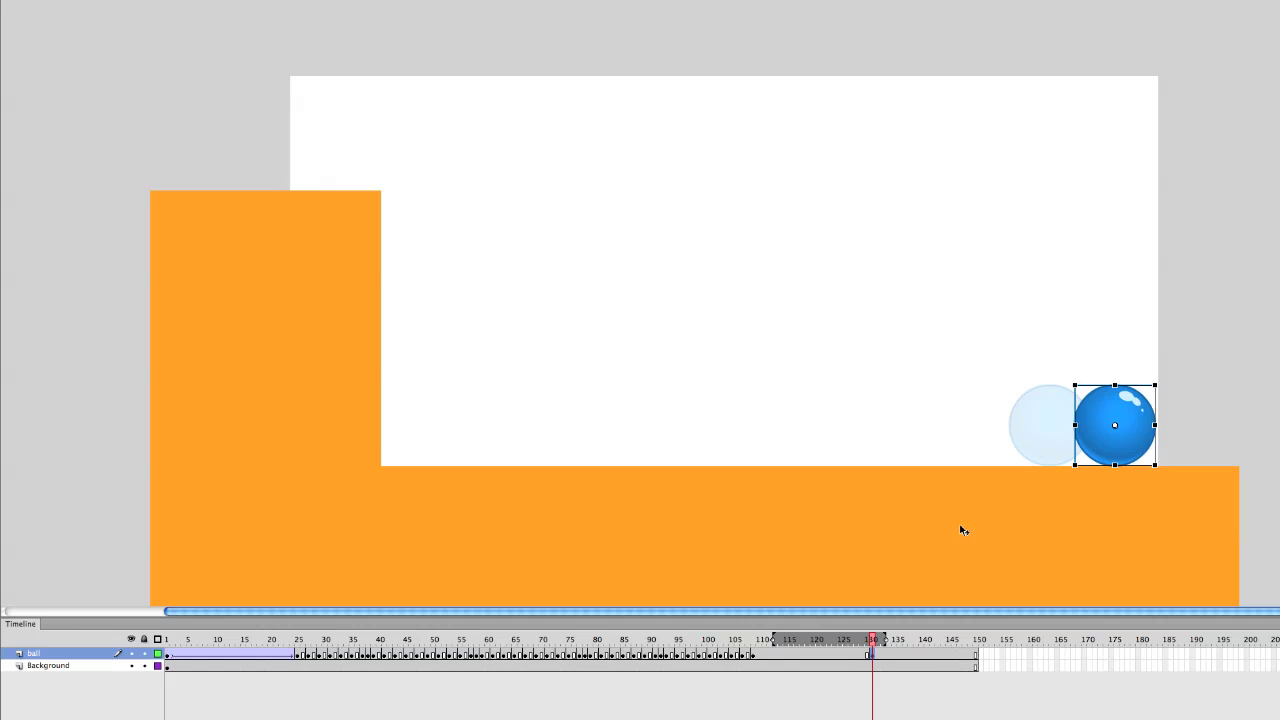
Create a classic tween for the ball's final roll between frames 109 and 131 and give it an ease-out.
right_click(785, 660)
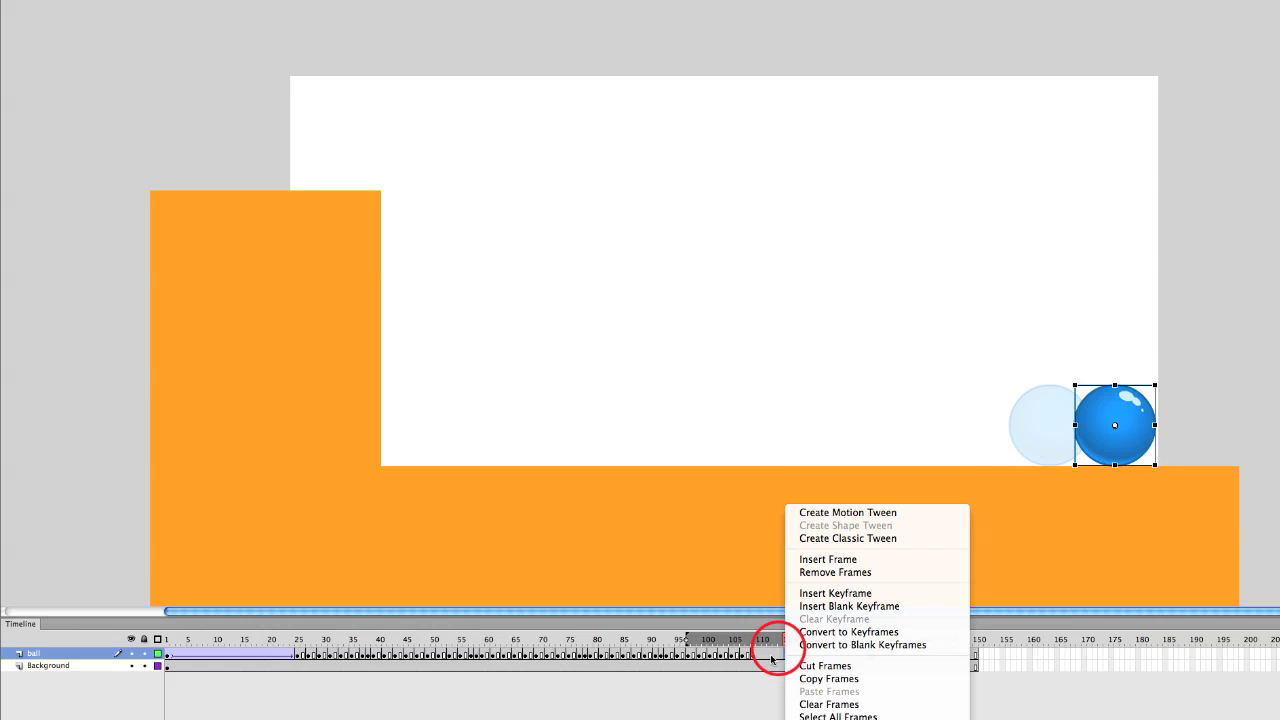
left_click(779, 652)
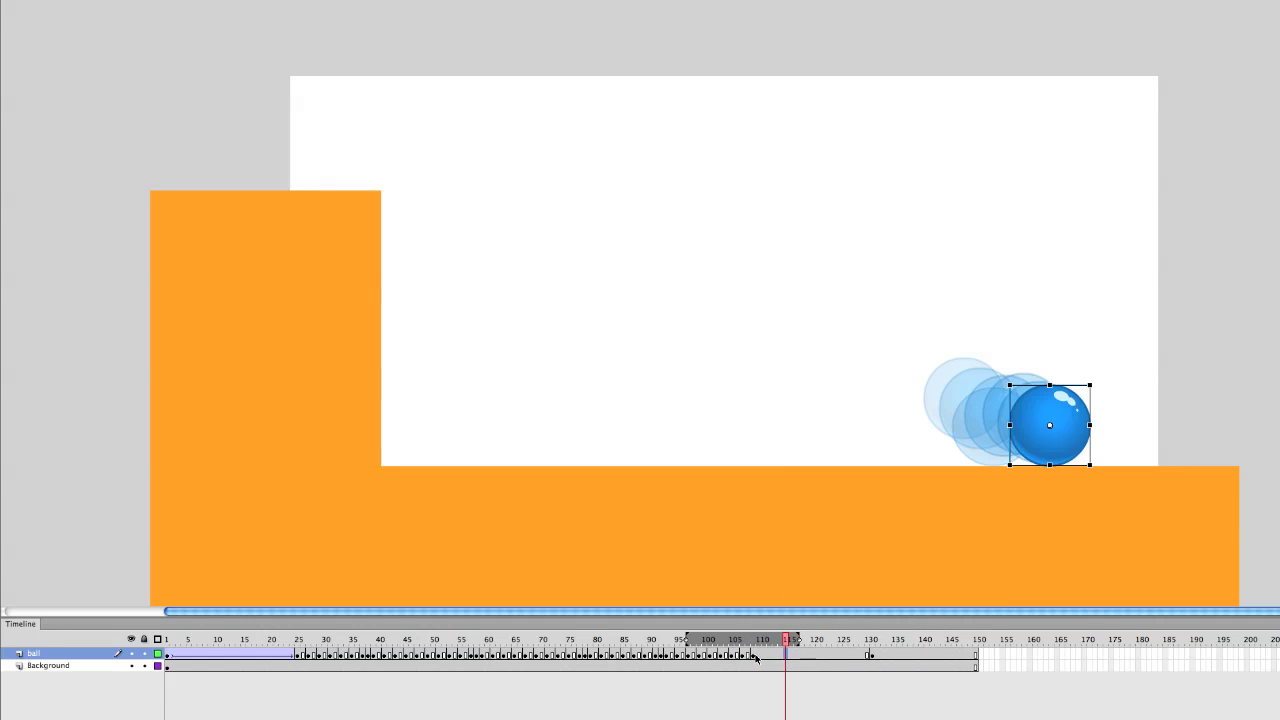
right_click(787, 660)
left_click(815, 539)
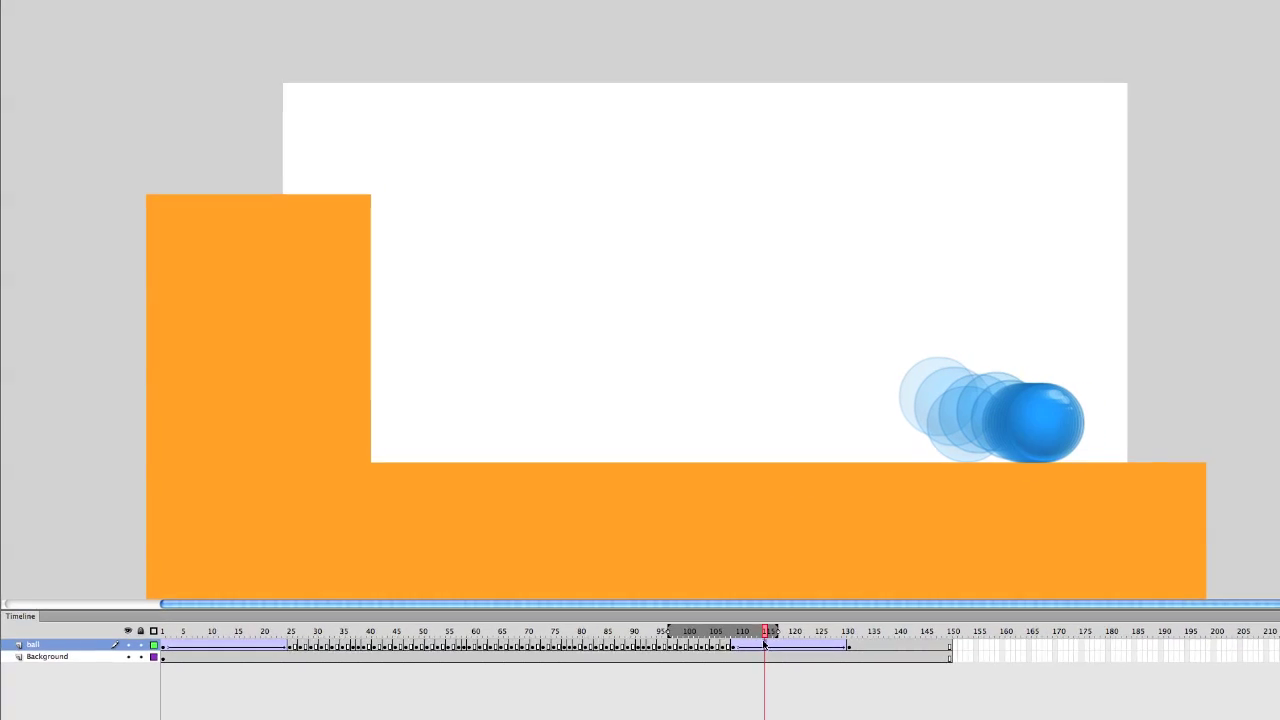
left_click(1217, 123)
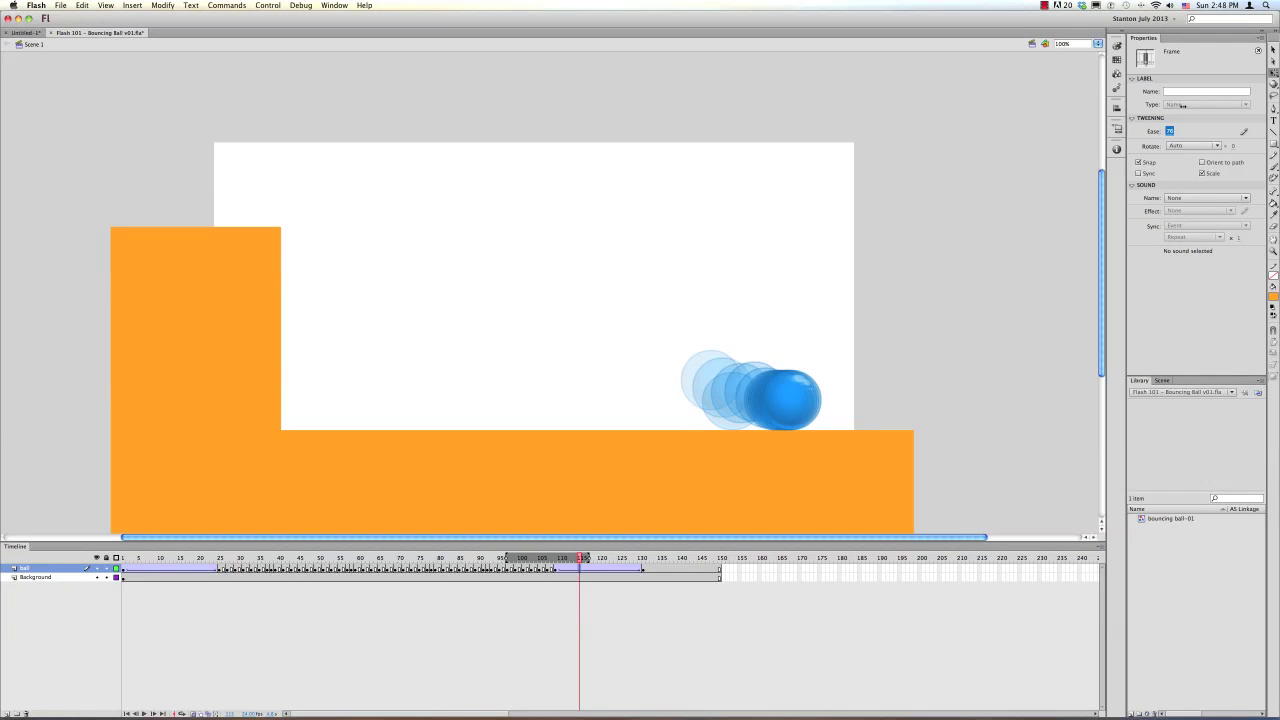
key("Return")
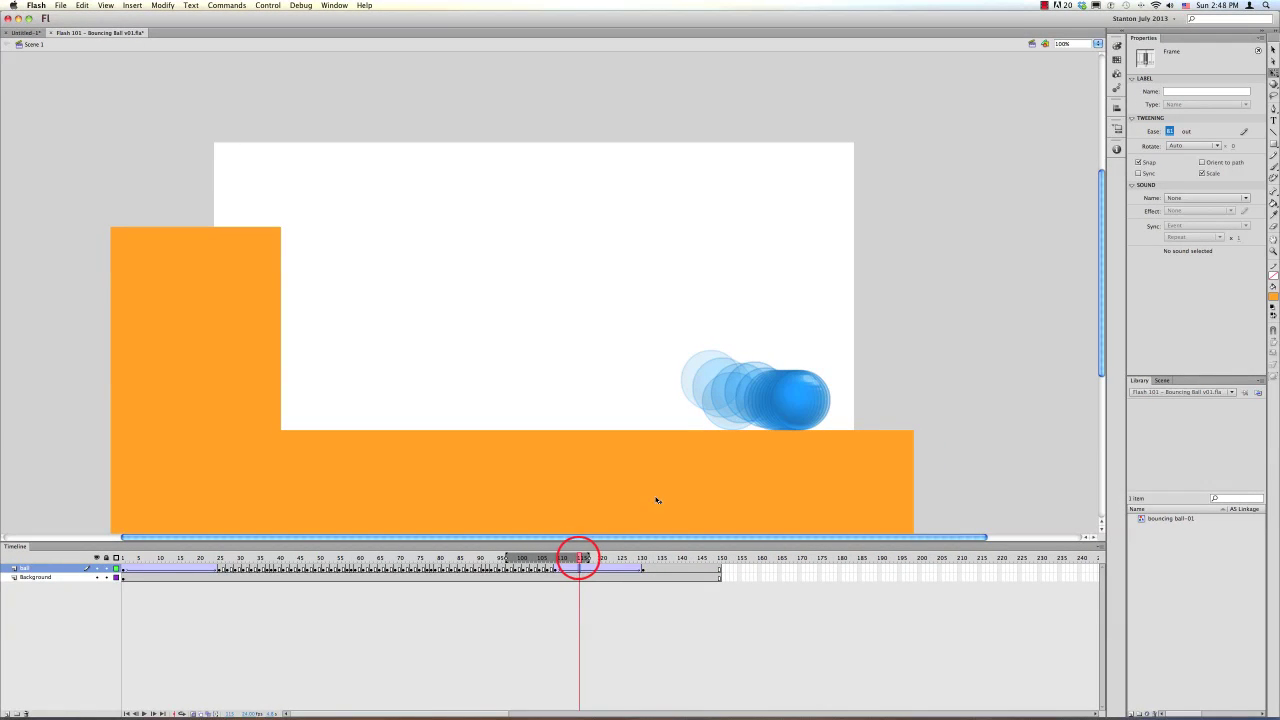
Turn off onion skinning and shift the final roll's end keyframe earlier, to frame 121.
left_click_drag(579, 558, 557, 558)
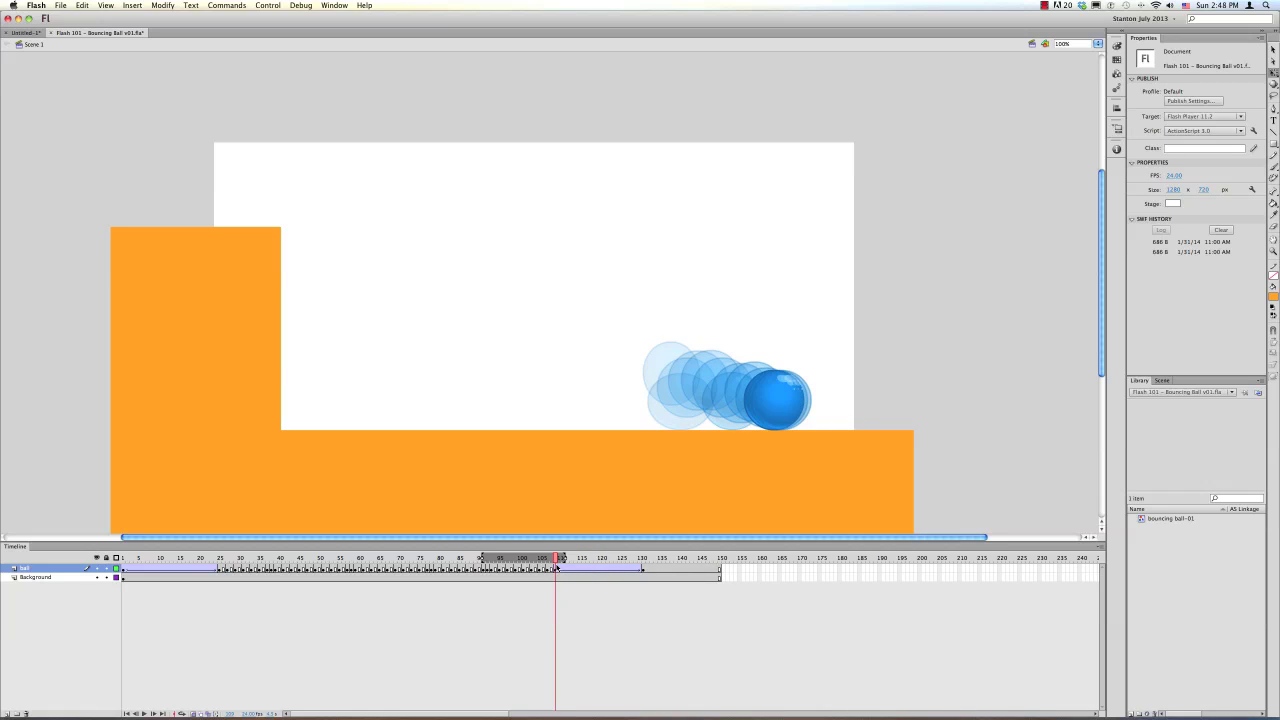
left_click(194, 713)
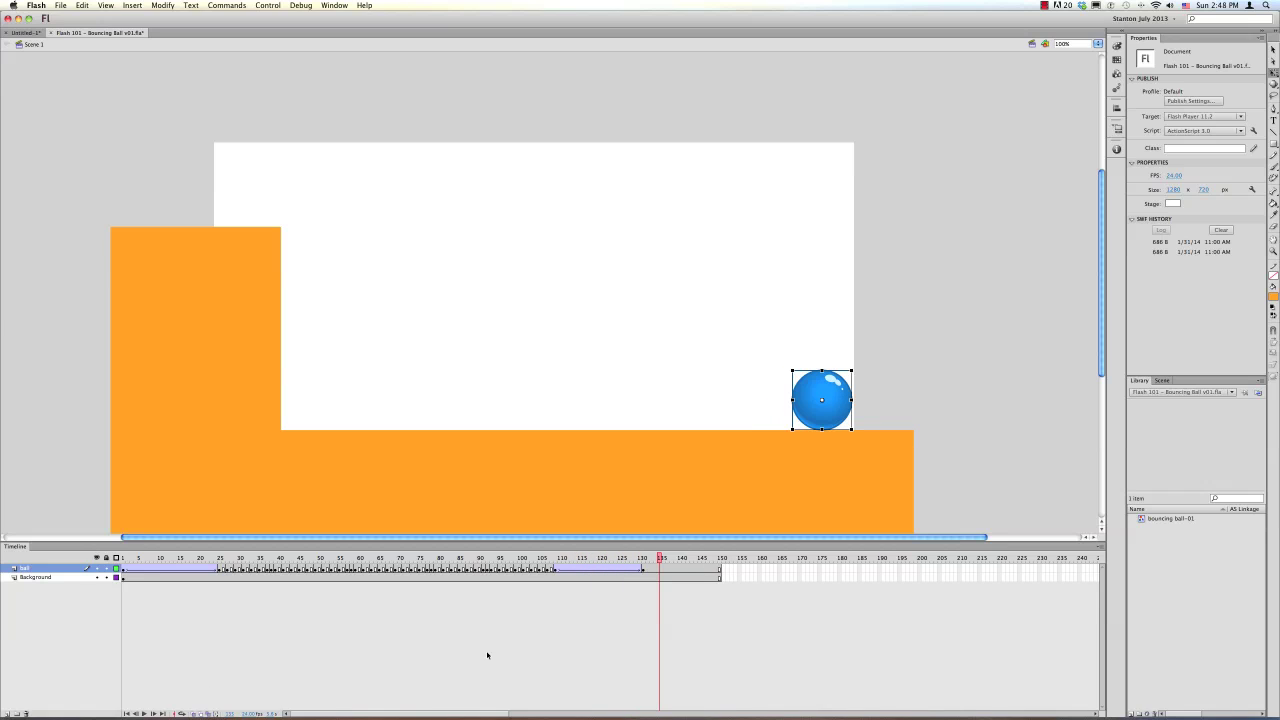
left_click(643, 570)
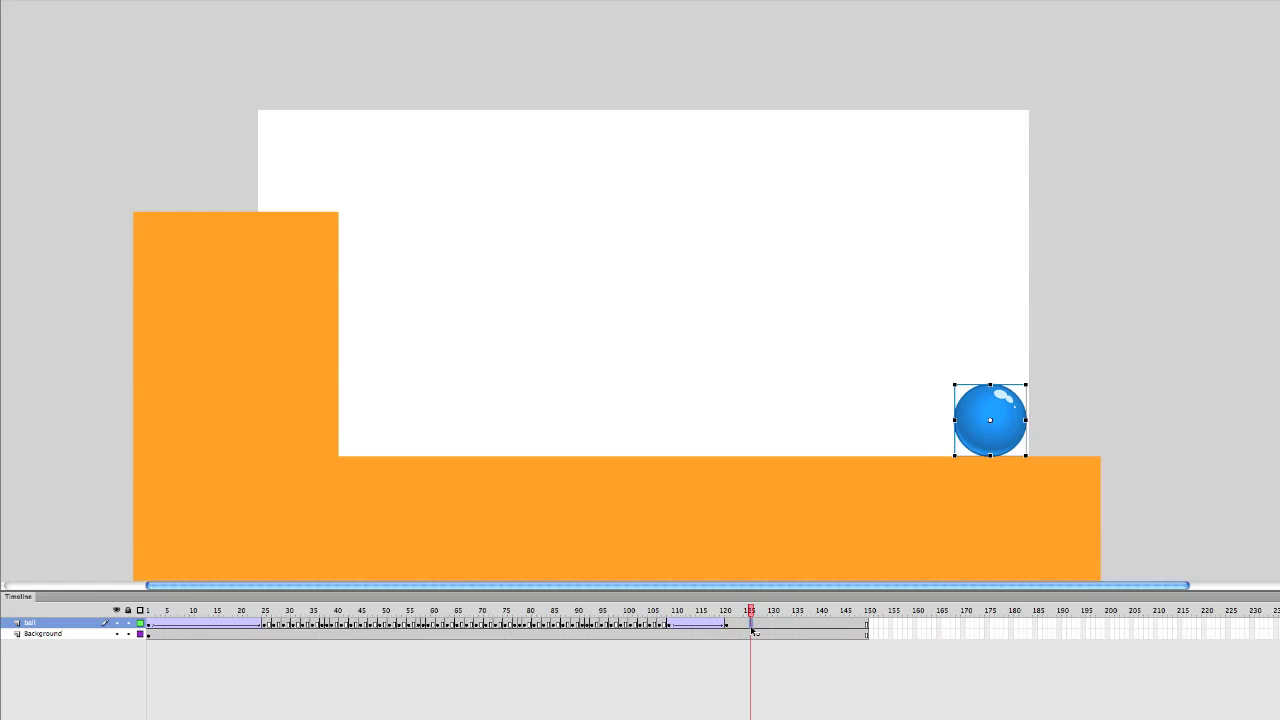
Insert a keyframe at frame 124, nudge the ball slightly left, and create a classic tween from frame 121 to it.
key("F6")
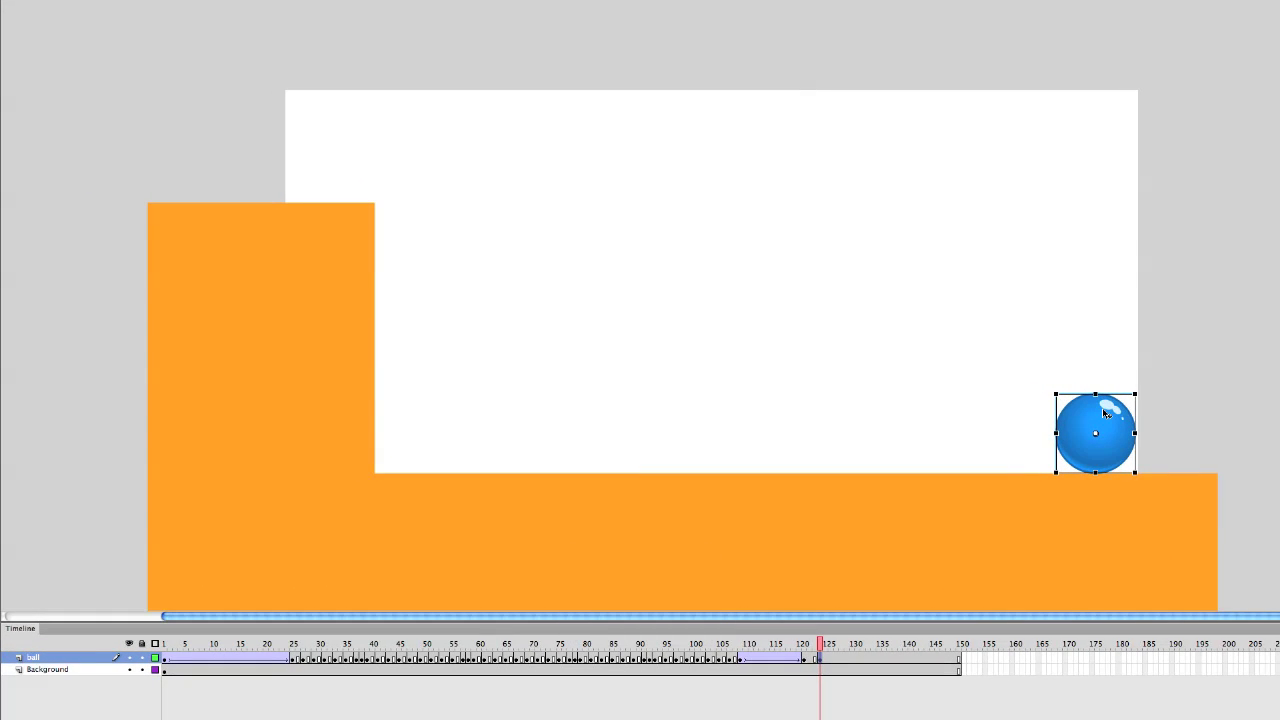
right_click(815, 660)
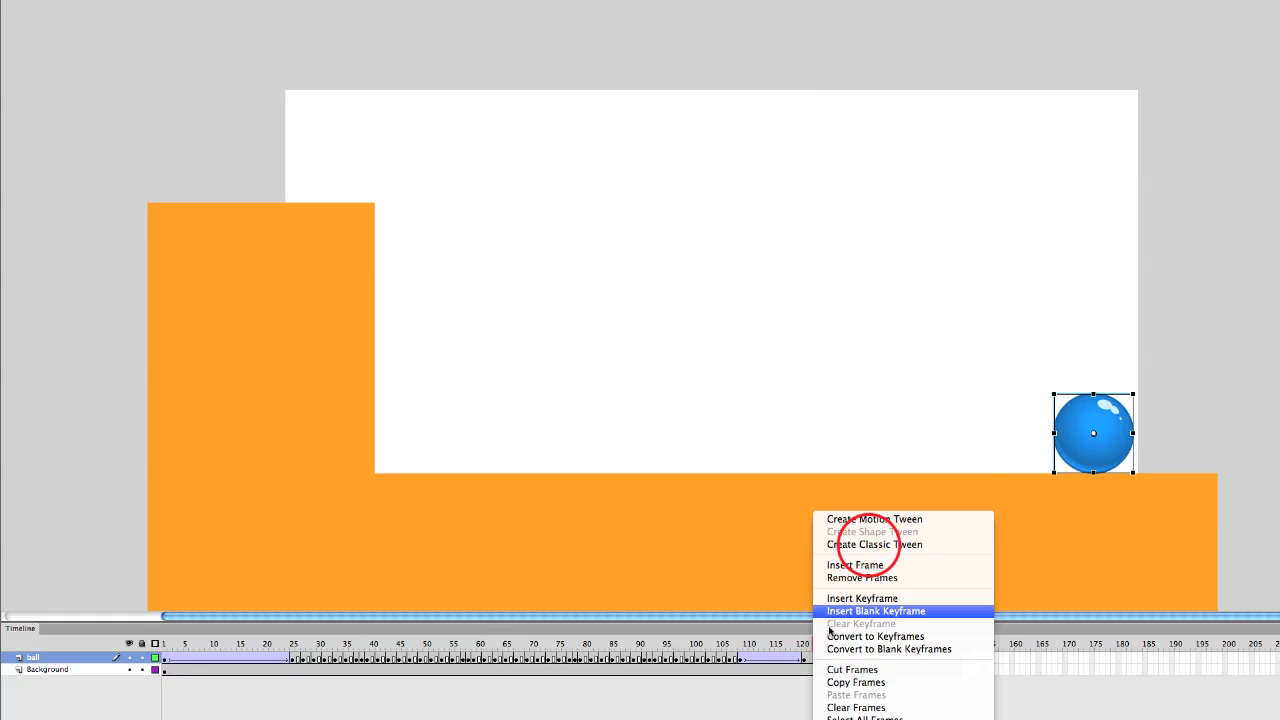
left_click(862, 540)
Review the whole animation, play it as a test movie, and close the preview.
left_click(812, 643)
left_click_drag(812, 645, 135, 657)
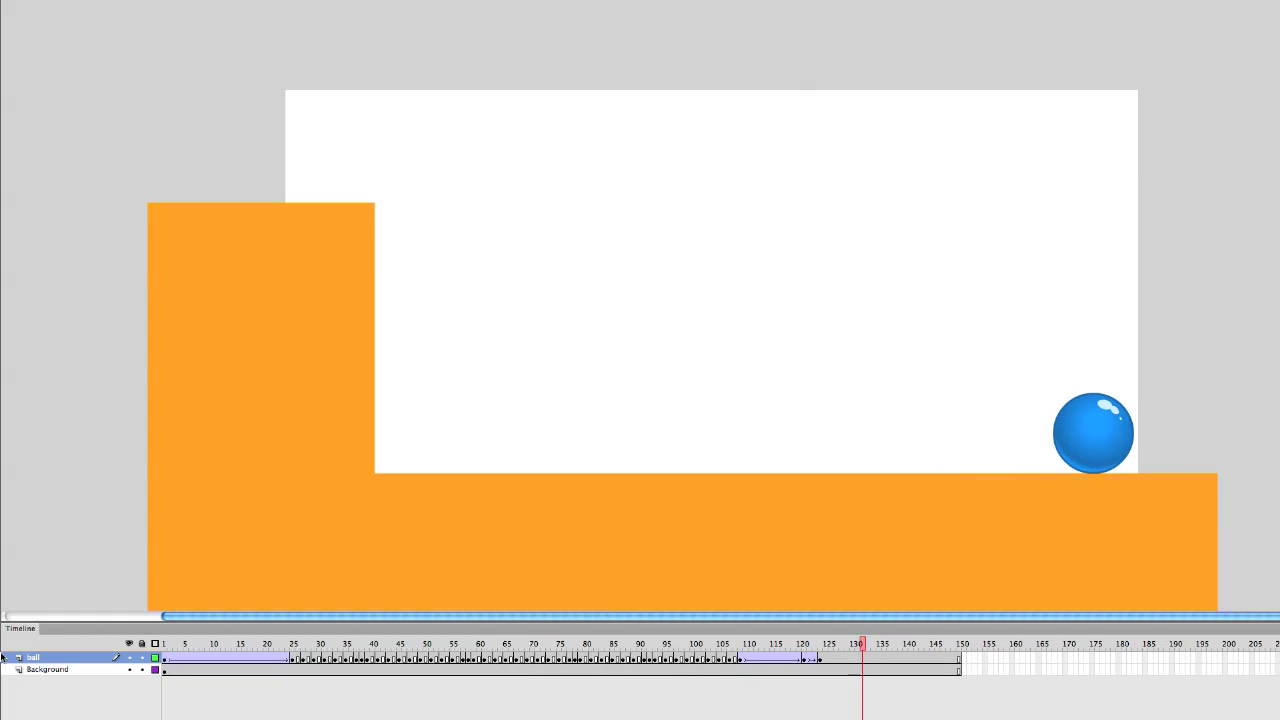
key("super+Return")
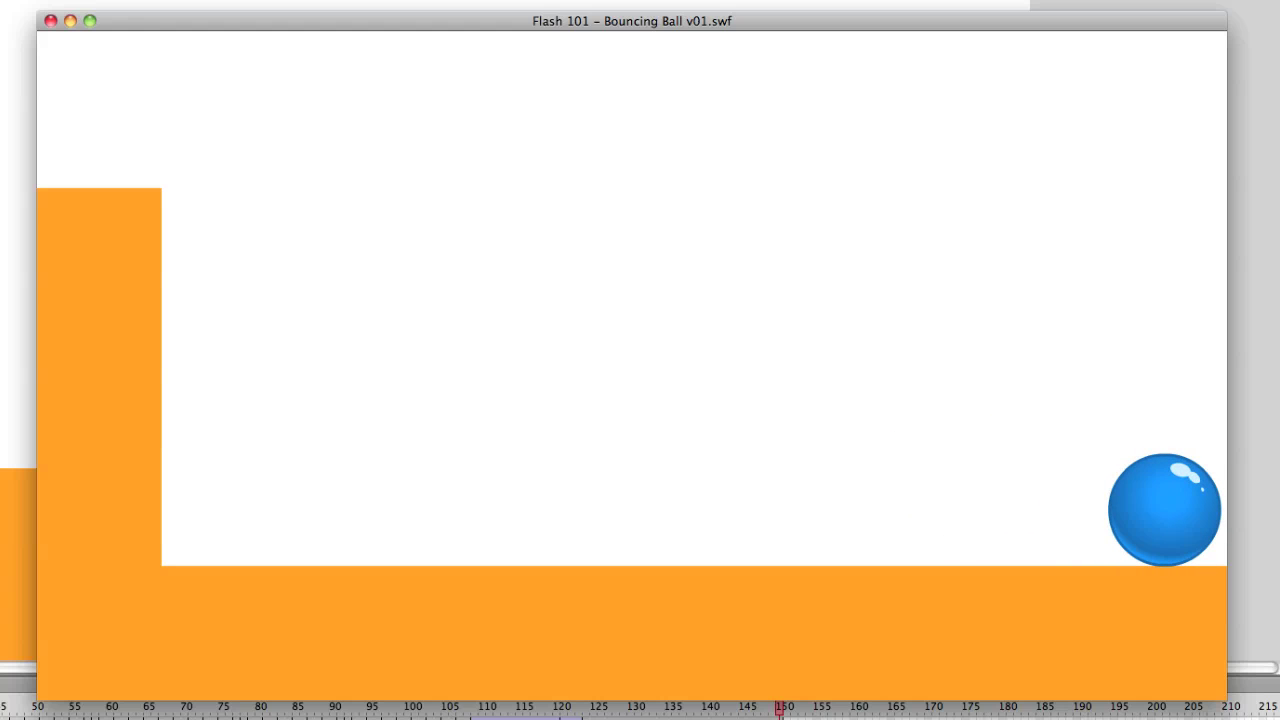
left_click(50, 20)
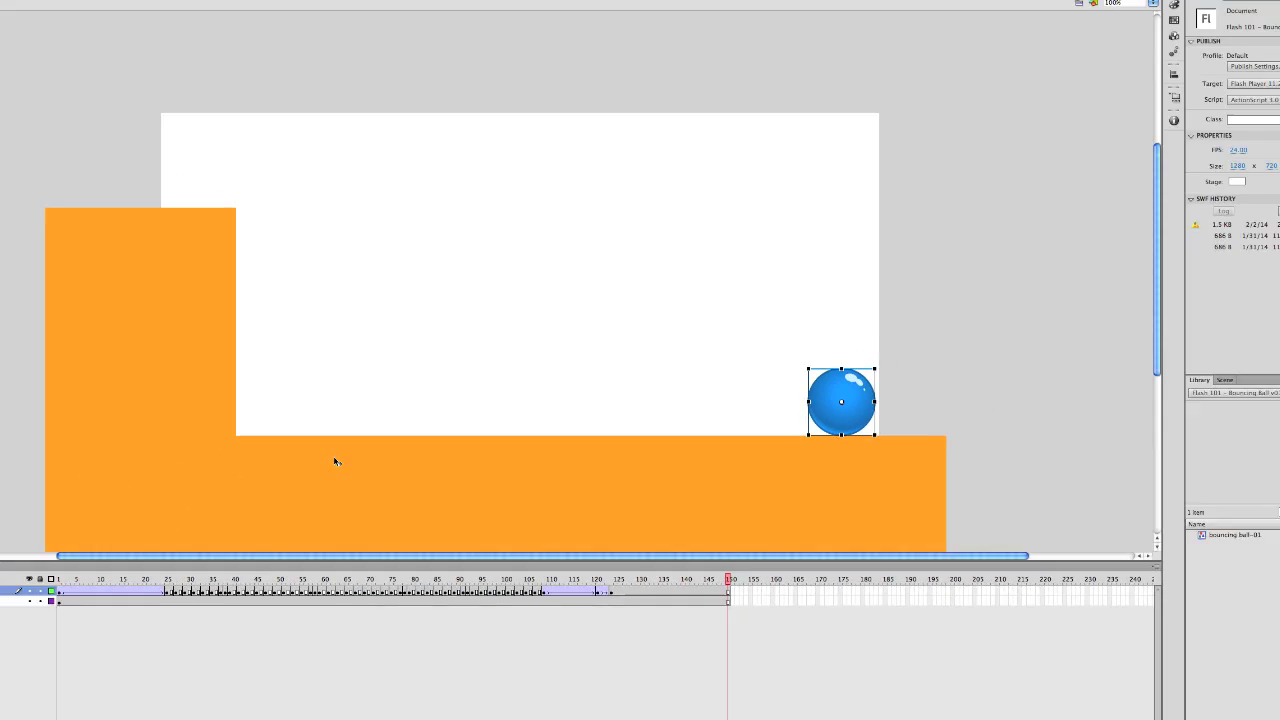
Turn on onion skinning and remove one two-frame ball pose near the peak of the bounce around frame 71.
left_click(488, 574)
left_click_drag(505, 557, 387, 557)
left_click(193, 713)
left_click_drag(379, 557, 424, 557)
left_click_drag(314, 557, 358, 557)
left_click(403, 569)
left_click(400, 569)
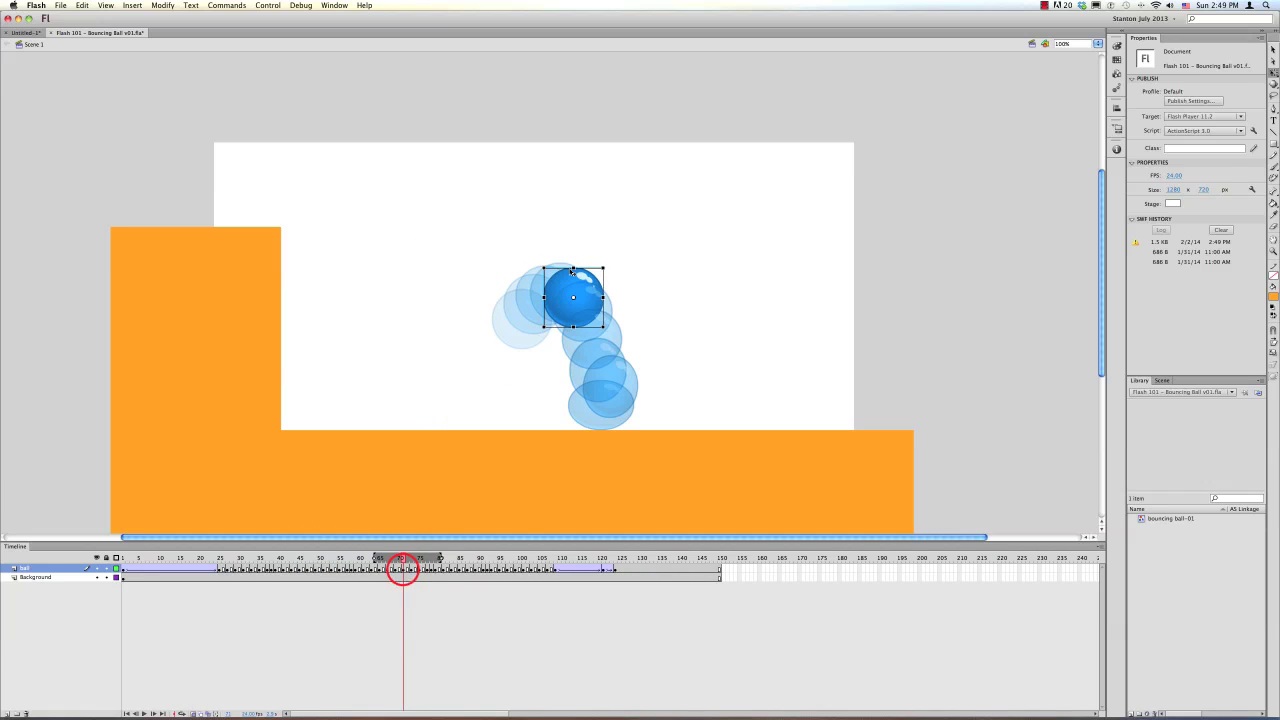
left_click(410, 569)
key("shift+F6")
mouse_move(410, 557)
left_mouse_down()
mouse_move(614, 557)
mouse_move(400, 557)
left_mouse_up()
Reposition the ball in the keyframes on the rising side and peak of that bounce to even out the arc's spacing.
left_click(573, 300)
left_click(563, 301)
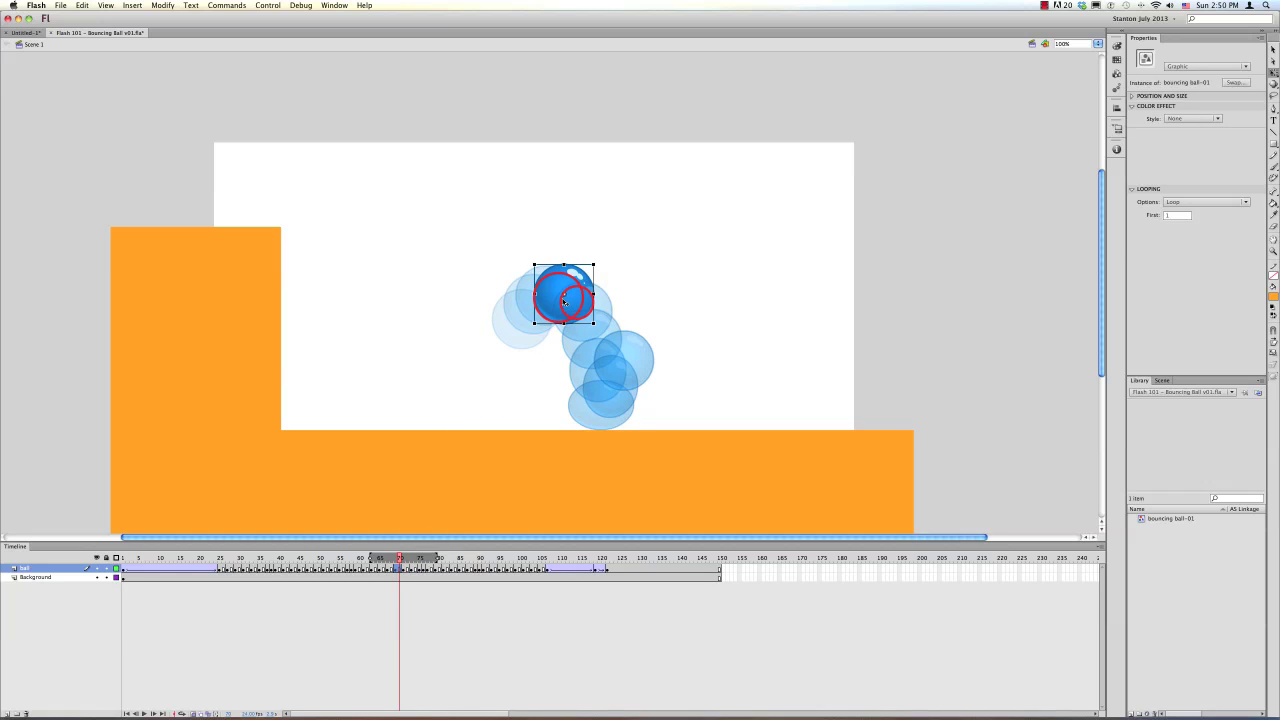
key("comma")
key("comma")
key("comma")
left_click(534, 308)
key("comma")
key("comma")
key("comma")
key("comma")
key("comma")
key("comma")
key("period")
key("period")
key("period")
key("period")
left_click(537, 306)
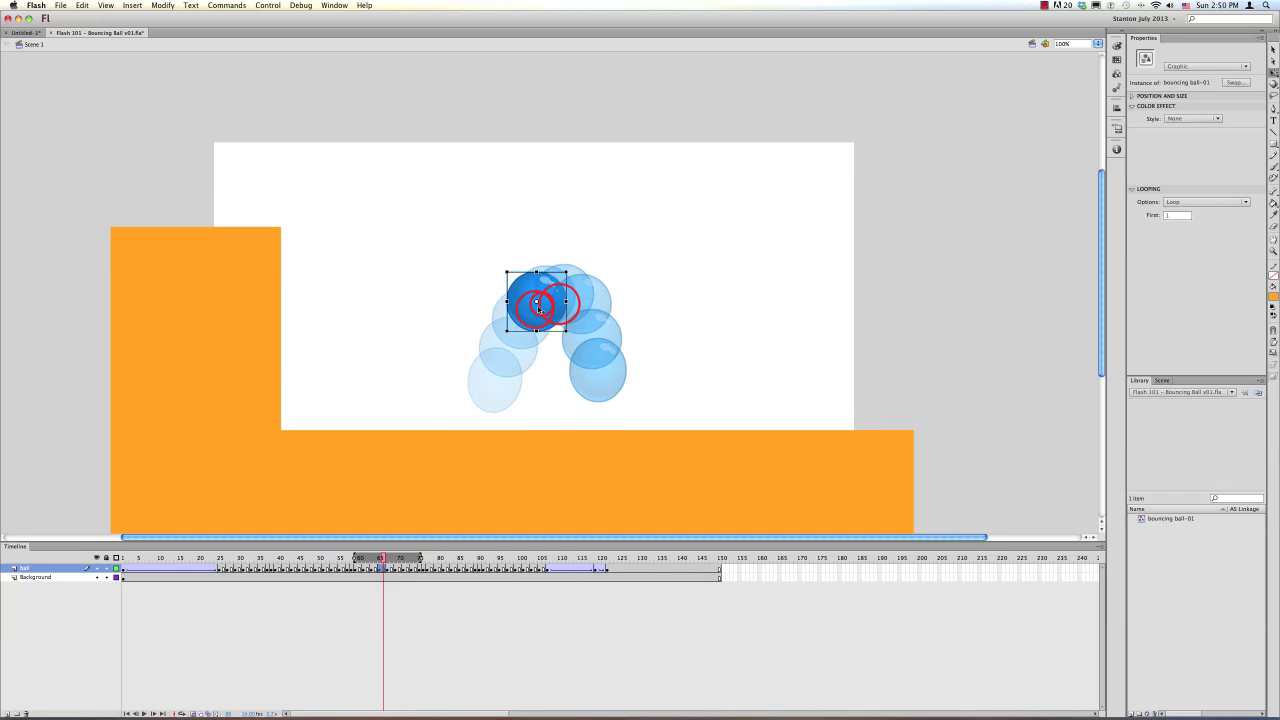
Adjust the ball's position in the keyframes from the peak down the falling side to smooth the arc.
key("period")
key("period")
key("period")
left_click(584, 319)
left_click(559, 304)
key("period")
key("period")
left_click(588, 325)
key("period")
left_click(588, 326)
key("period")
key("period")
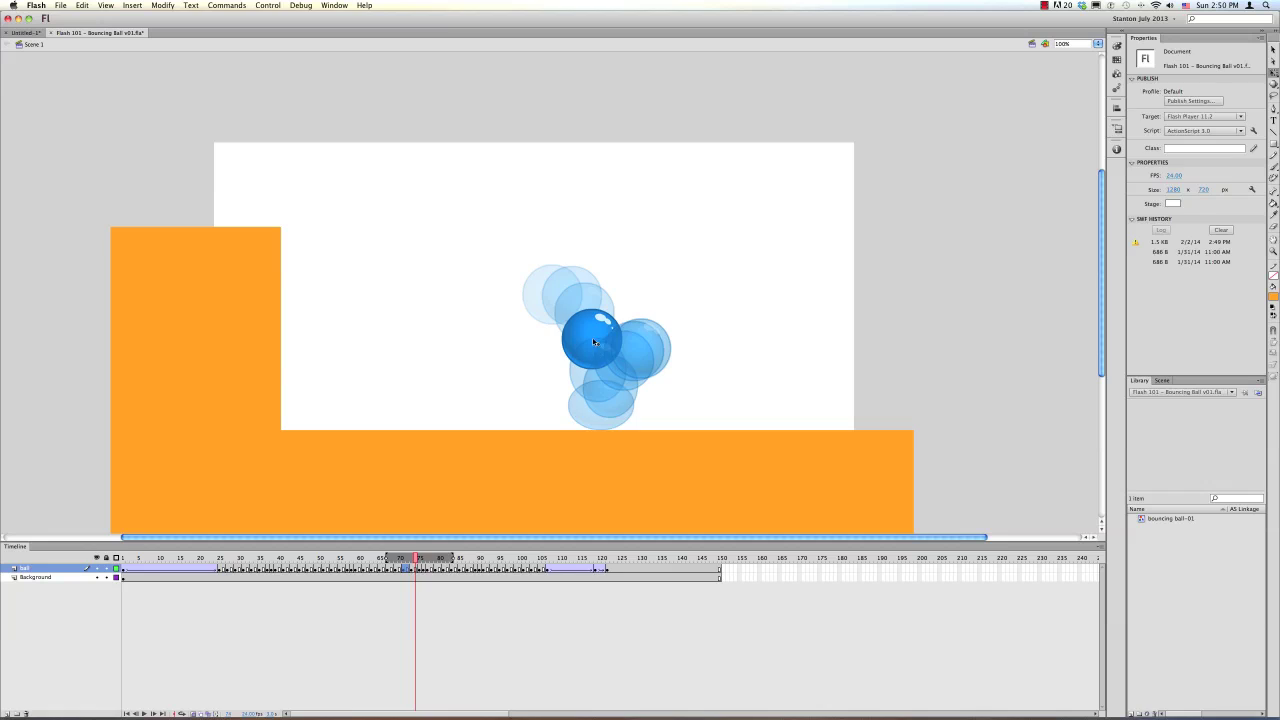
Step back through the adjusted bounce frames to check the arc and spacing of the ball.
left_click(193, 713)
key("comma")
key("comma")
key("comma")
key("comma")
key("comma")
key("comma")
key("comma")
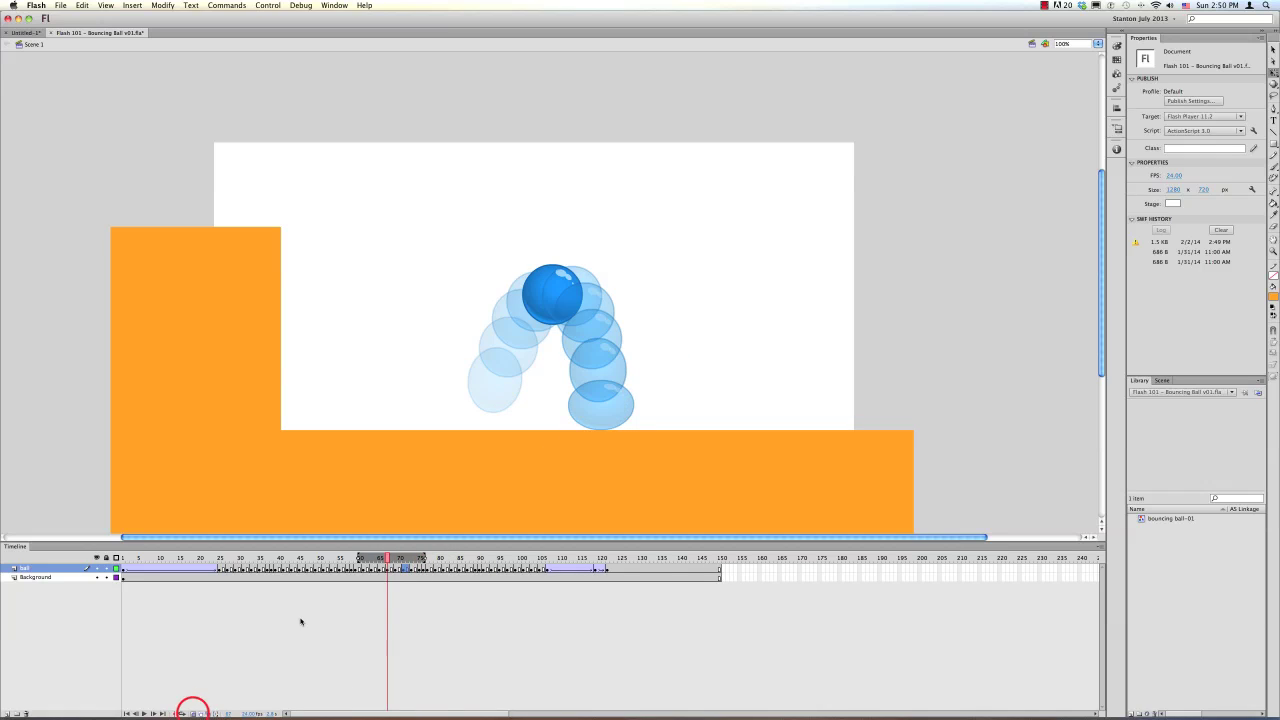
Replace onion skinning with Edit Multiple Frames, starting its range at frame 55, and select ball poses on the bounce arc.
left_click(193, 713)
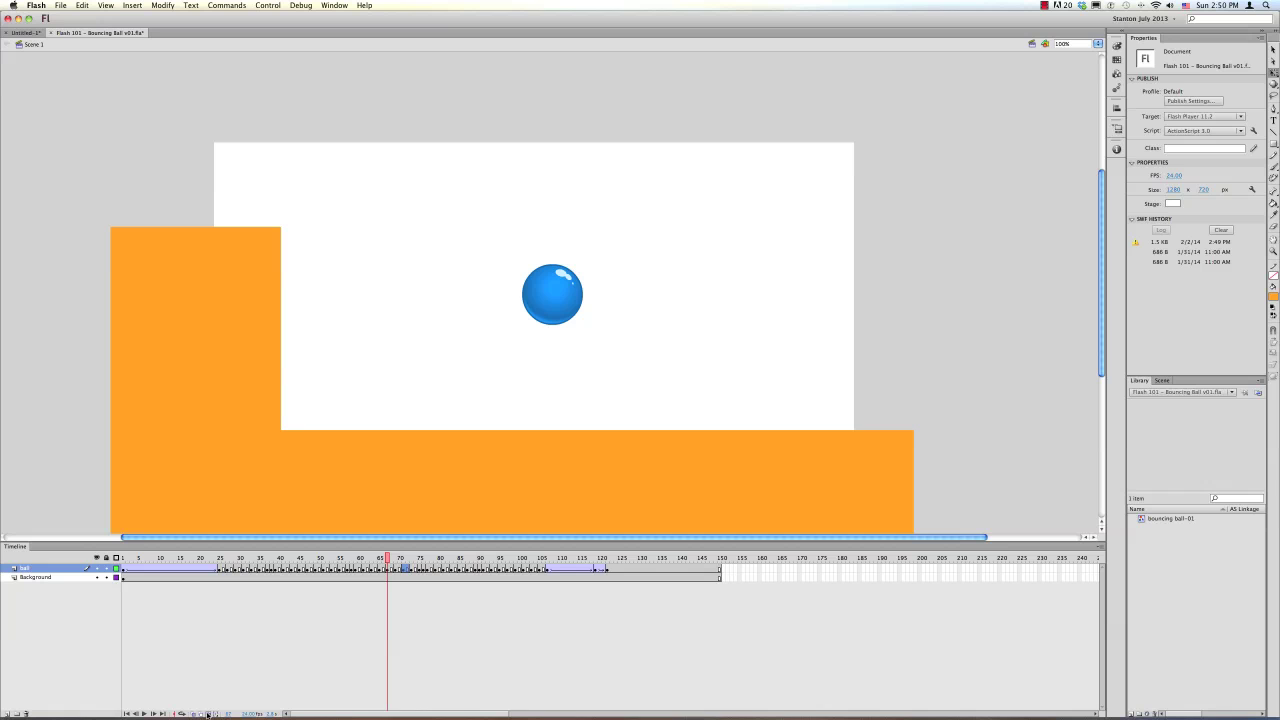
left_click(208, 713)
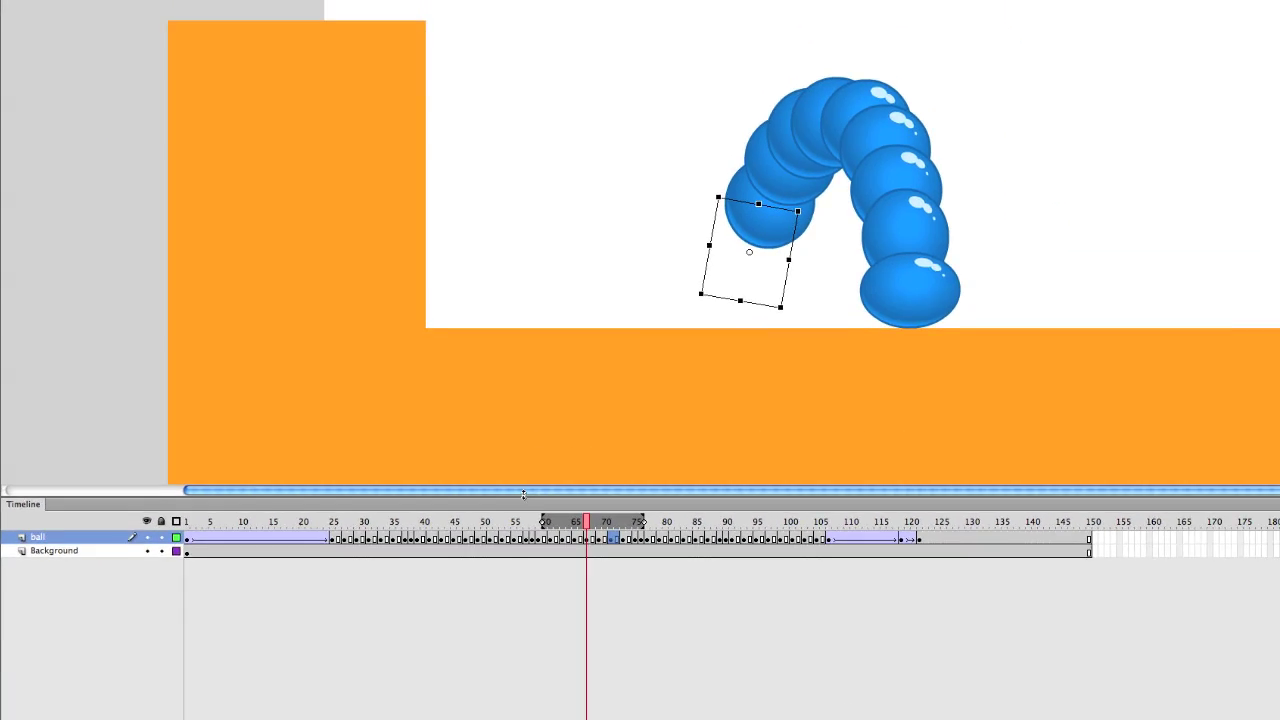
left_click_drag(471, 576, 472, 577)
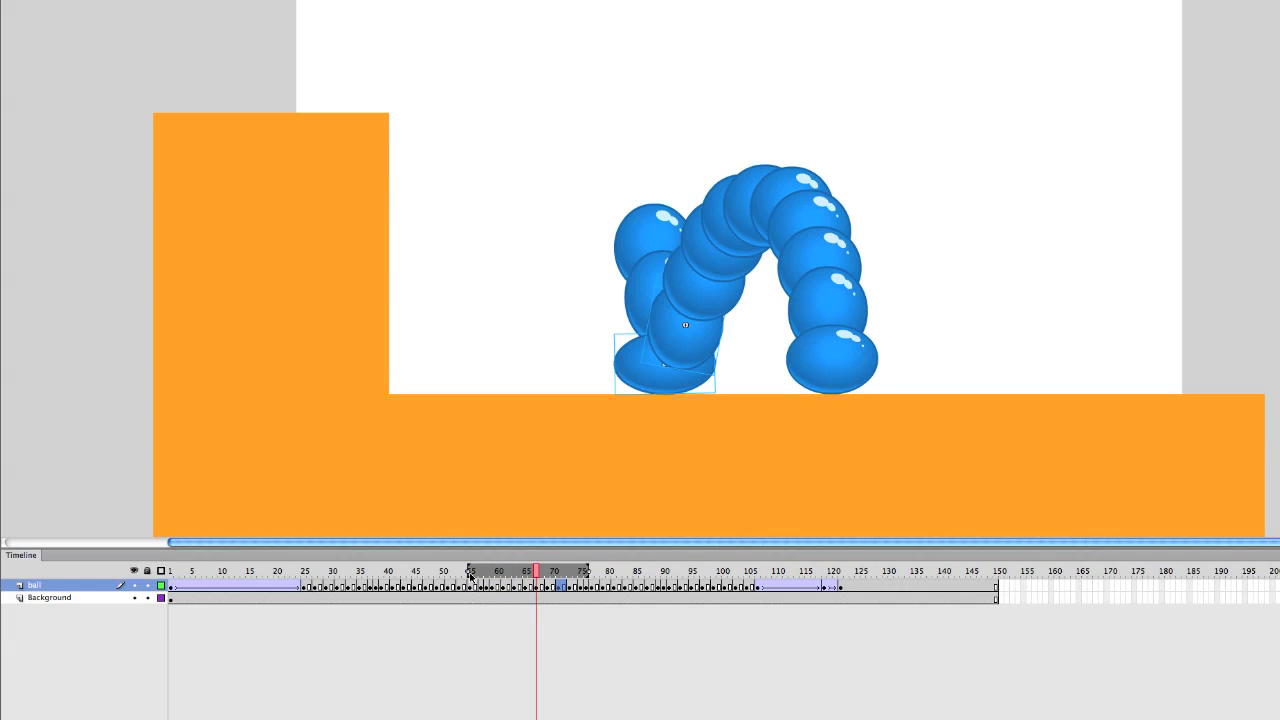
left_click_drag(845, 314, 822, 247)
left_click(775, 176)
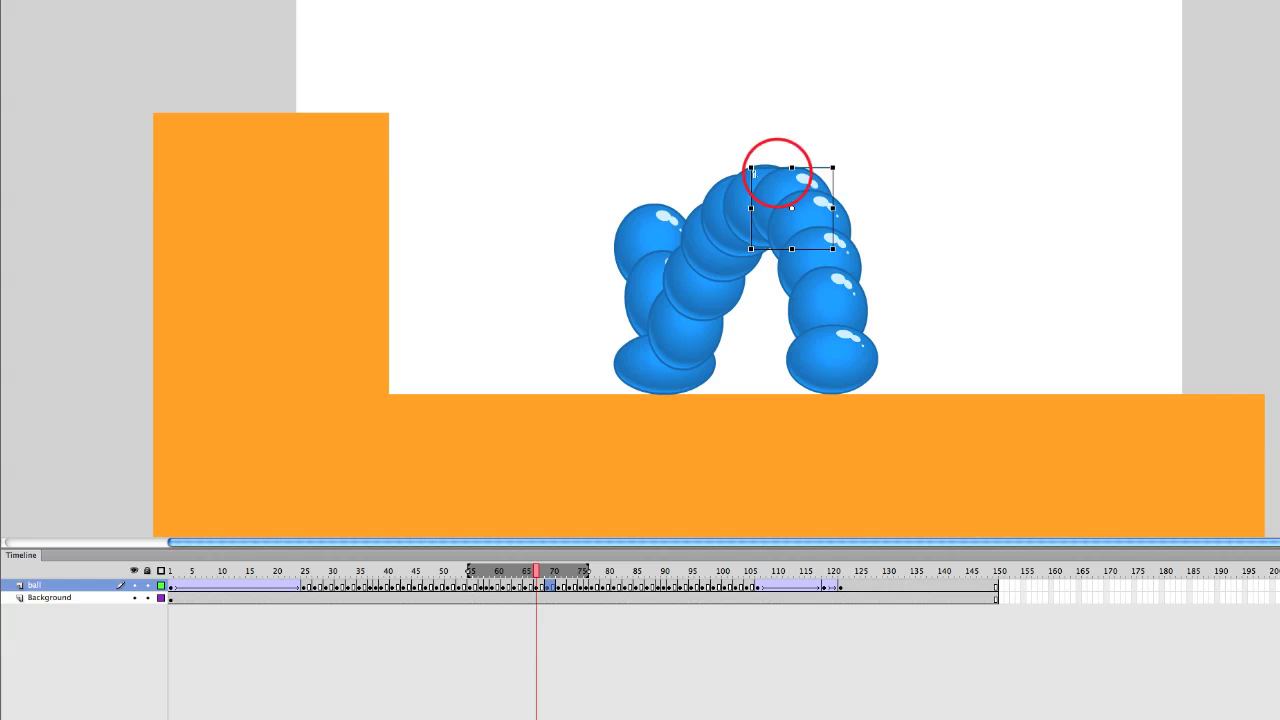
Nudge the individual ball poses on the rising side and peak of the bounce to even out the arc.
left_click(704, 257)
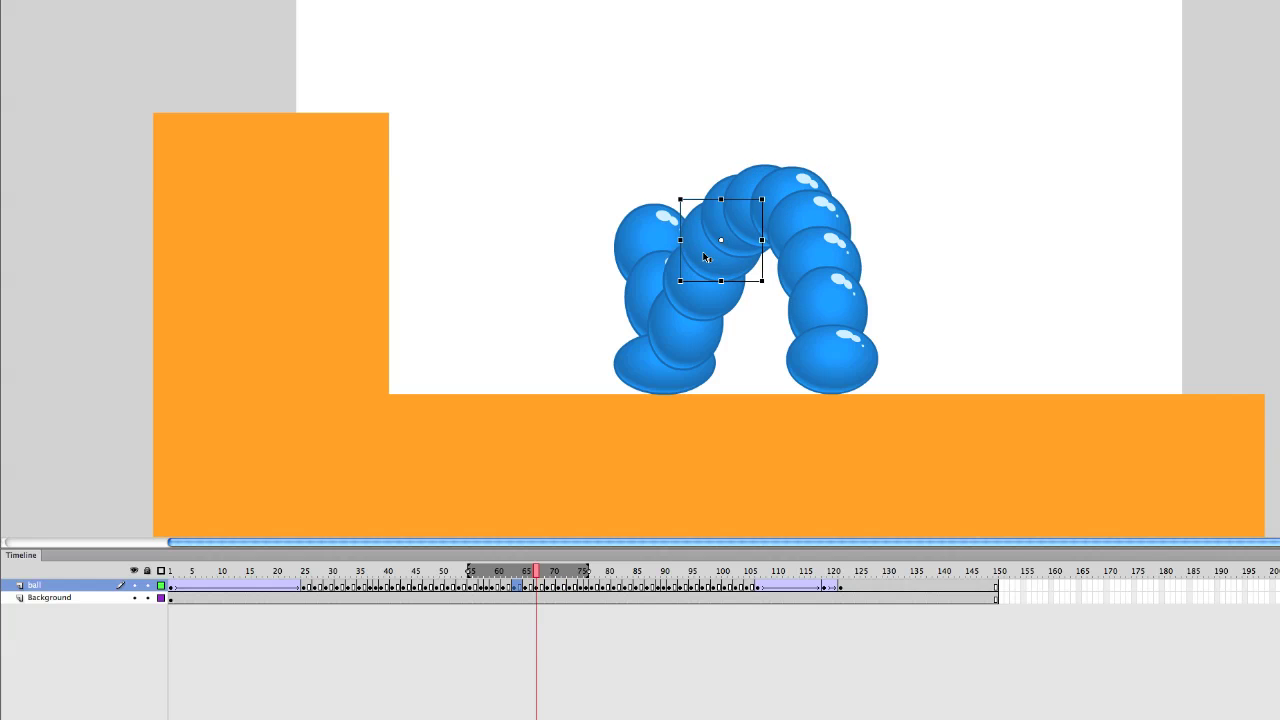
left_click(714, 236)
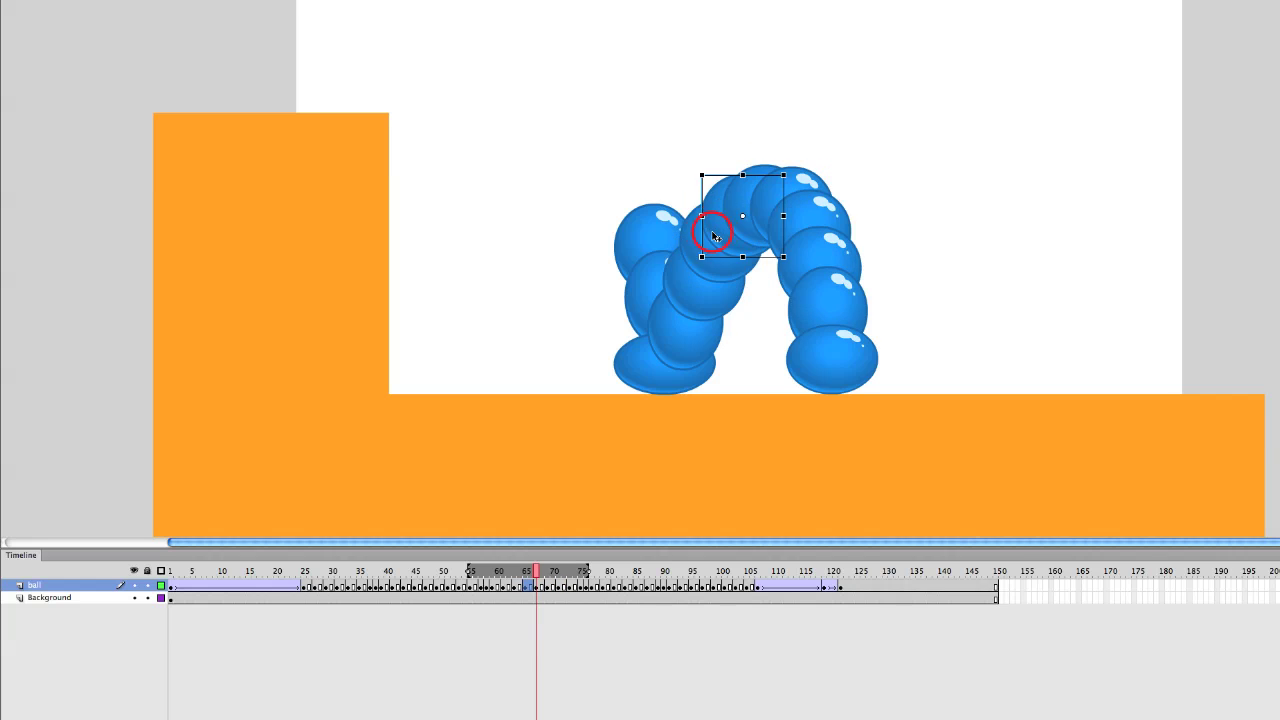
left_click(741, 204)
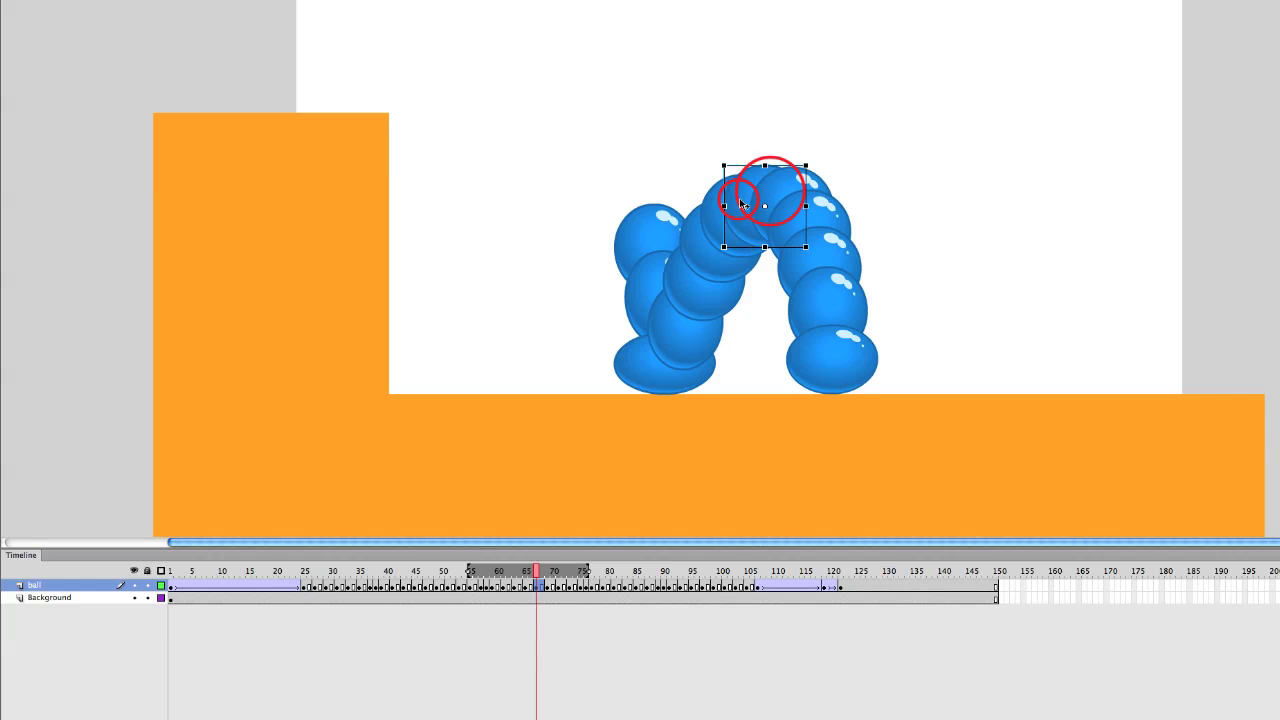
left_click(775, 196)
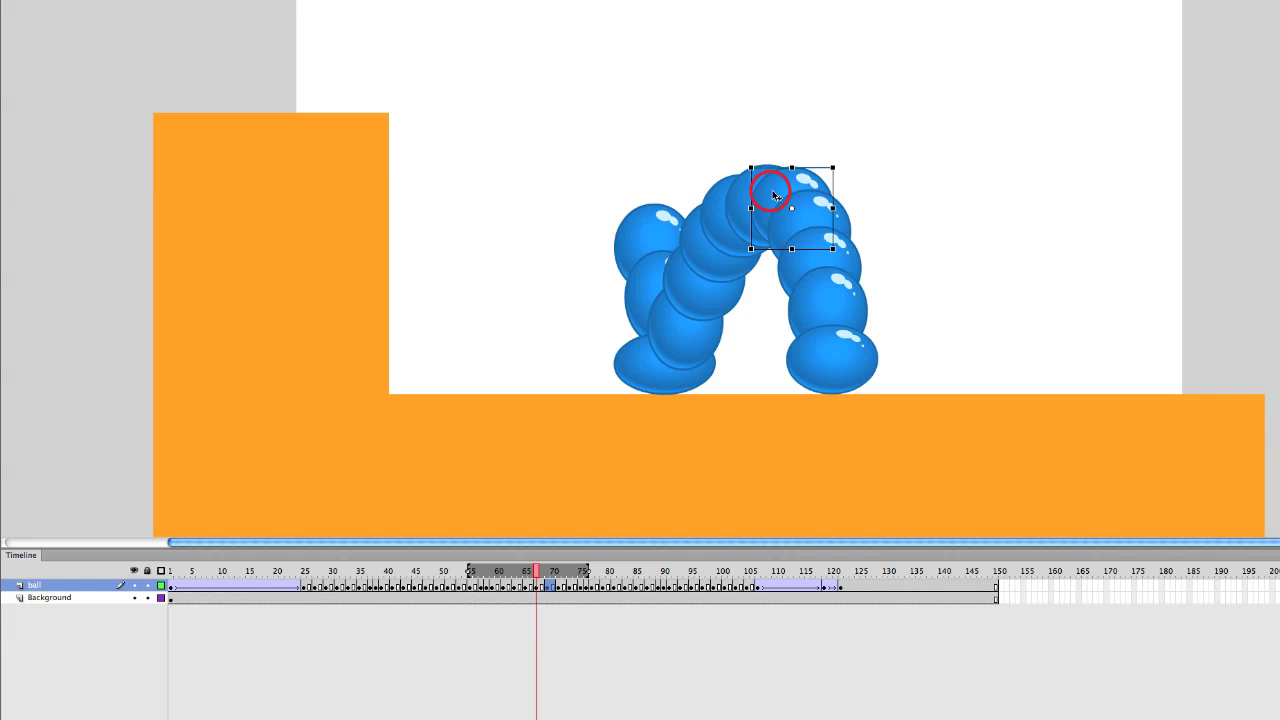
Nudge the ball poses down the falling side to the landing squash, keeping the arc smooth.
left_click(821, 219)
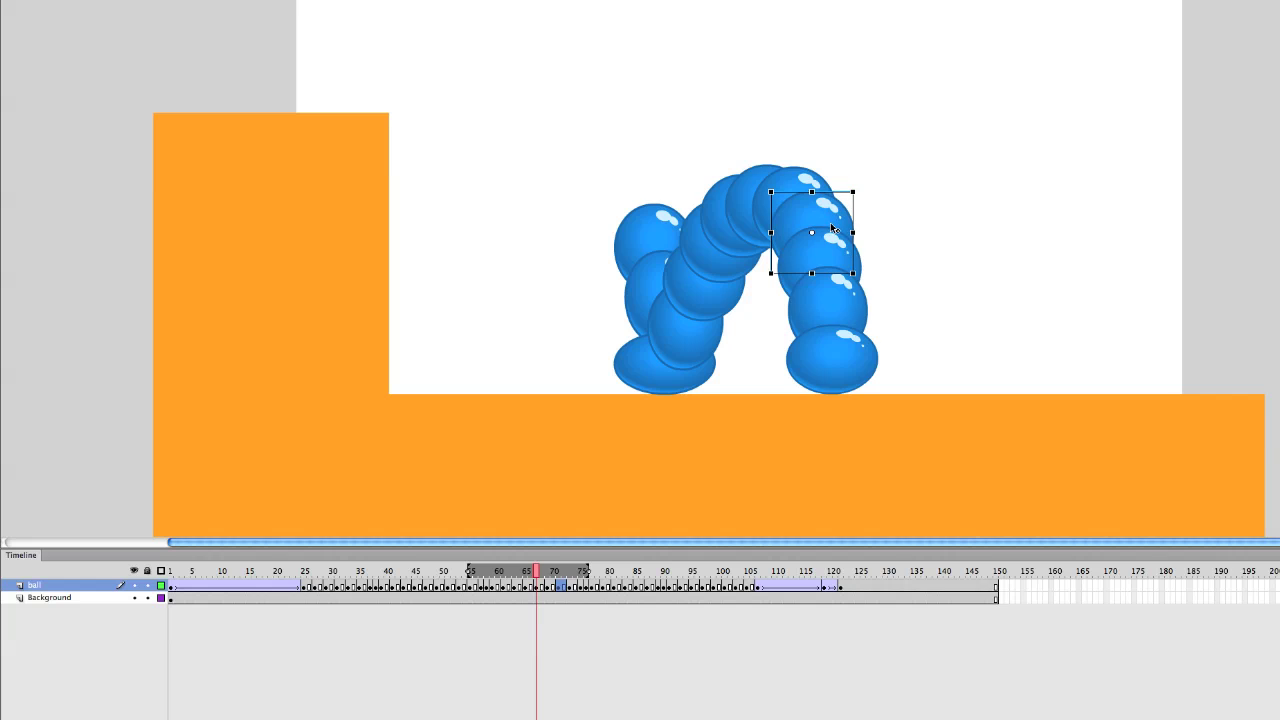
left_click(831, 280)
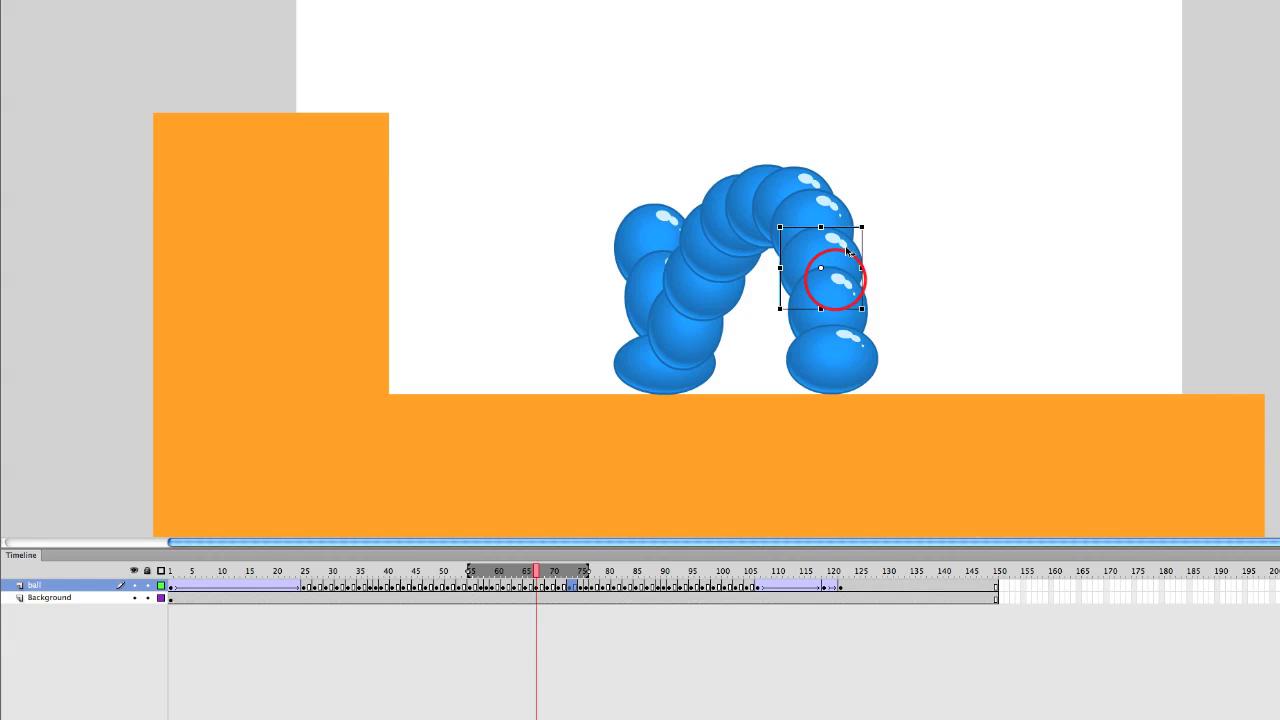
left_click(845, 340)
left_click(856, 344)
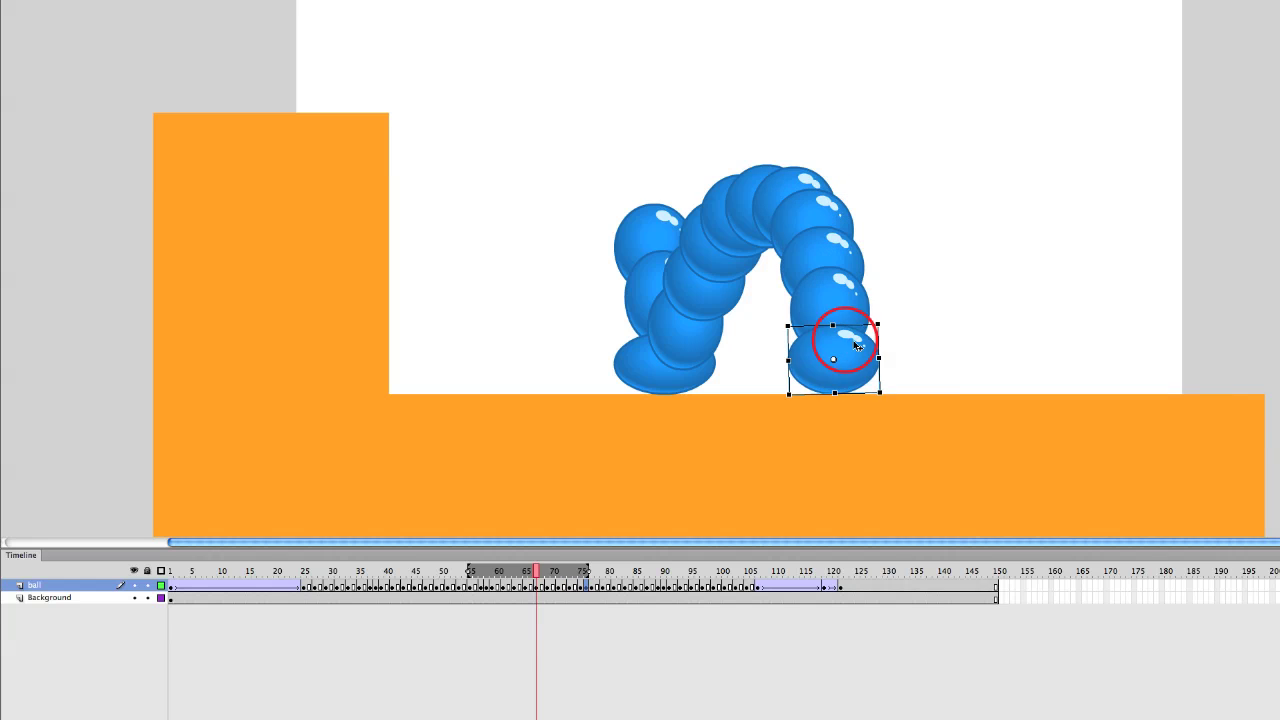
left_click(844, 365)
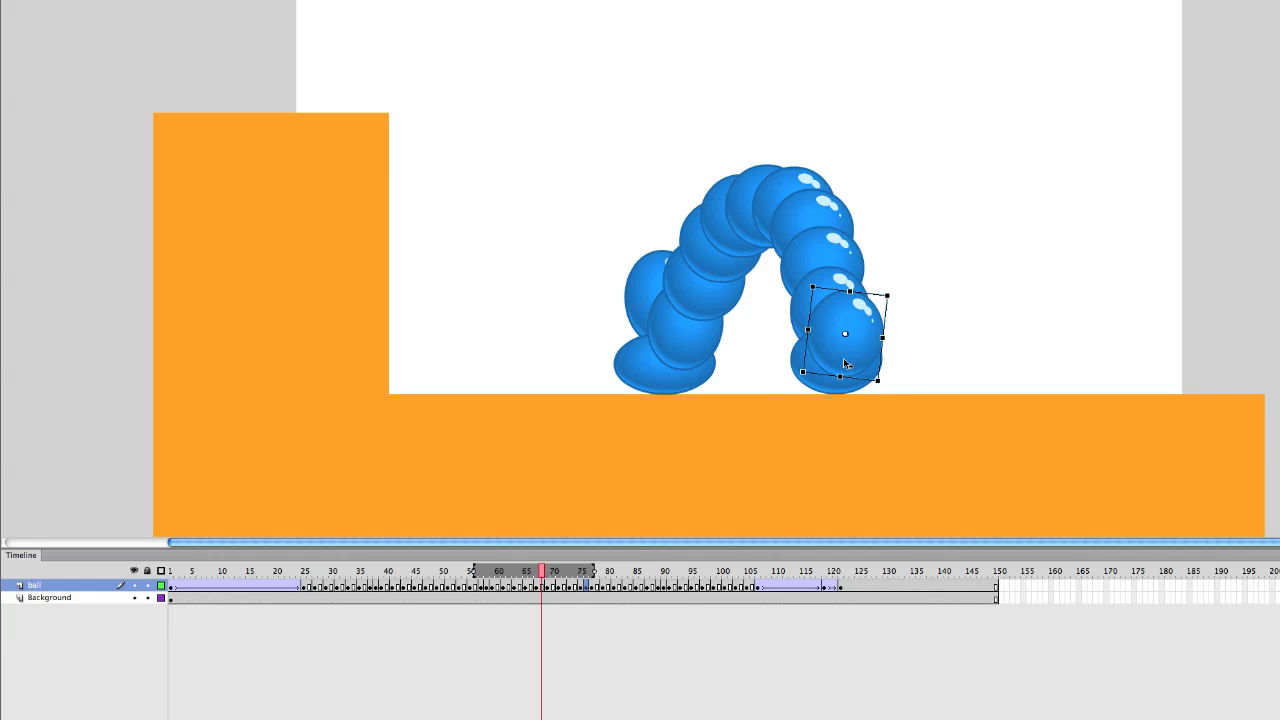
Advance to frame 71, turn off Edit Multiple Frames, and preview the animation as a test movie.
key("period")
key("period")
key("period")
left_click(366, 710)
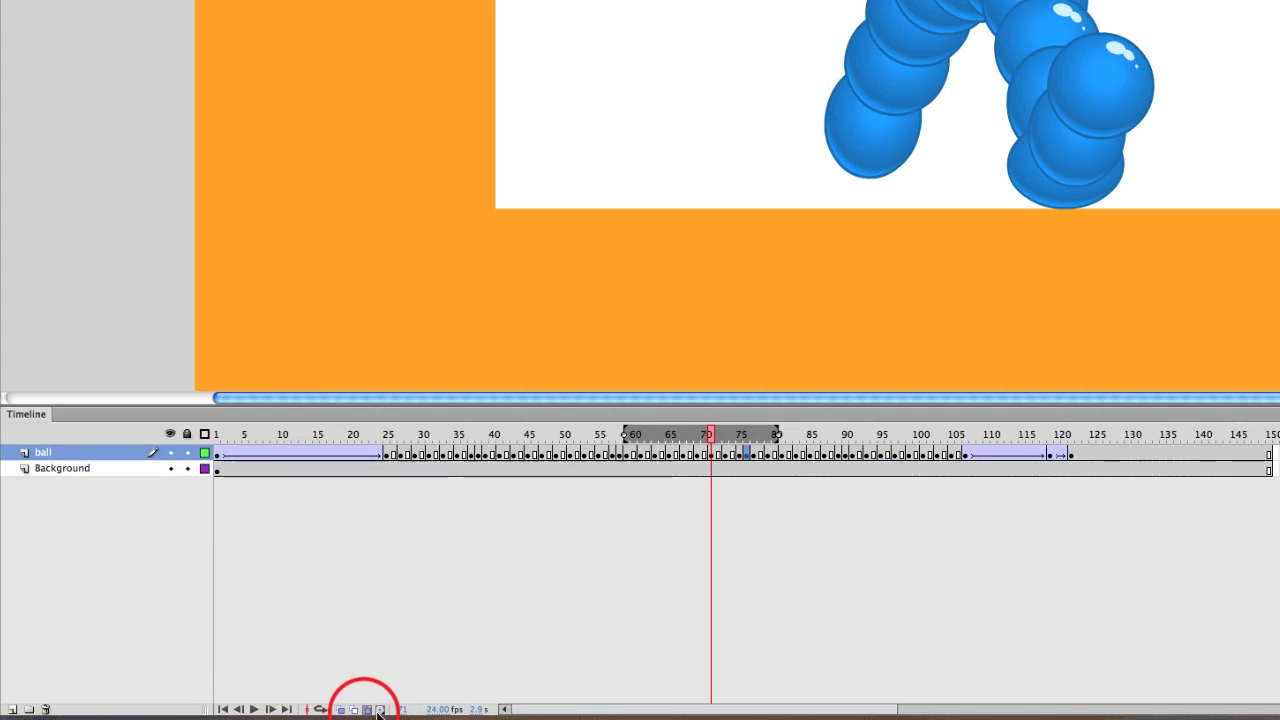
key("super+Return")
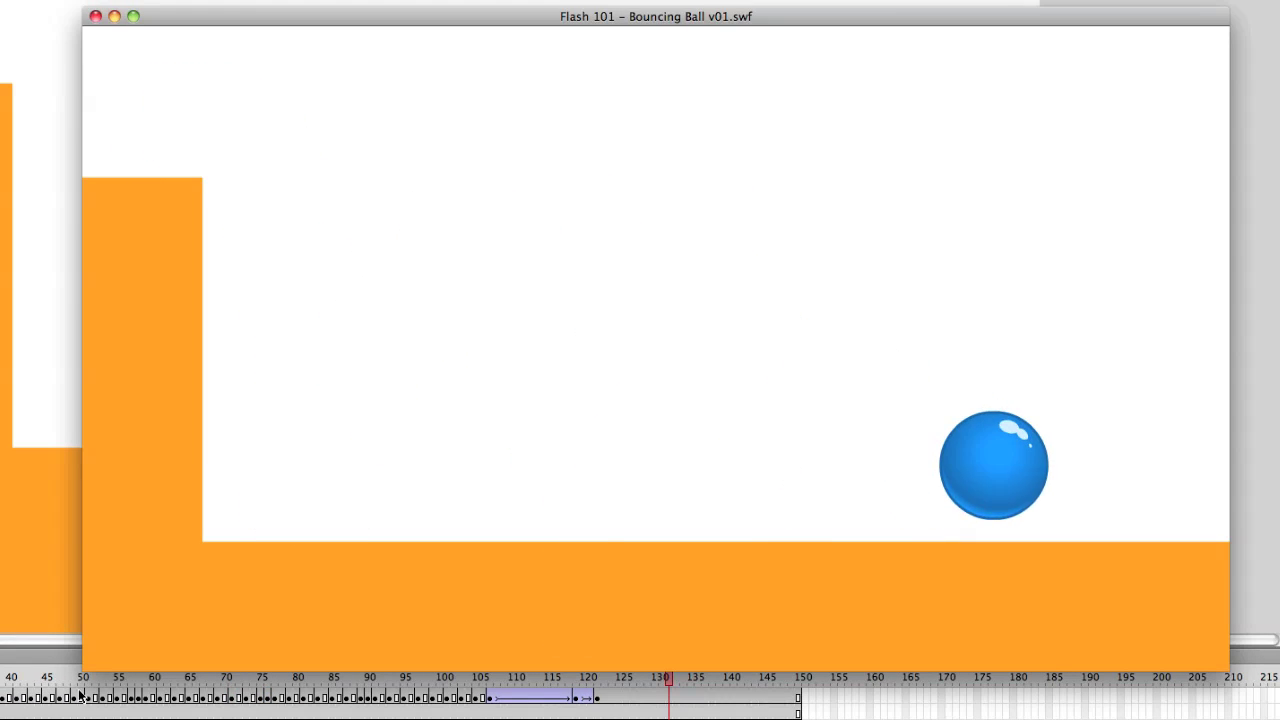
left_click(95, 16)
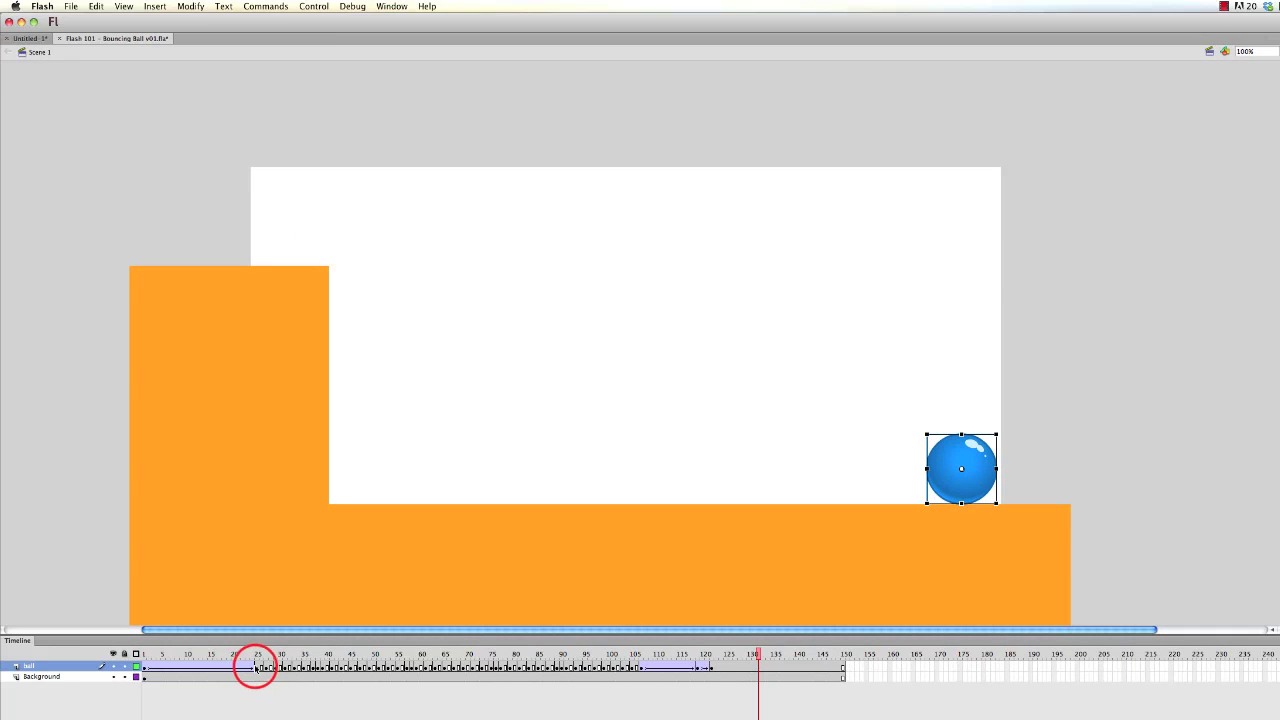
Look up Tween 2 Keys on toonmonkey.com's extensions page and convert the ball's opening tween, frames 1 to 25, with the Tween2Keys command.
left_click(257, 669)
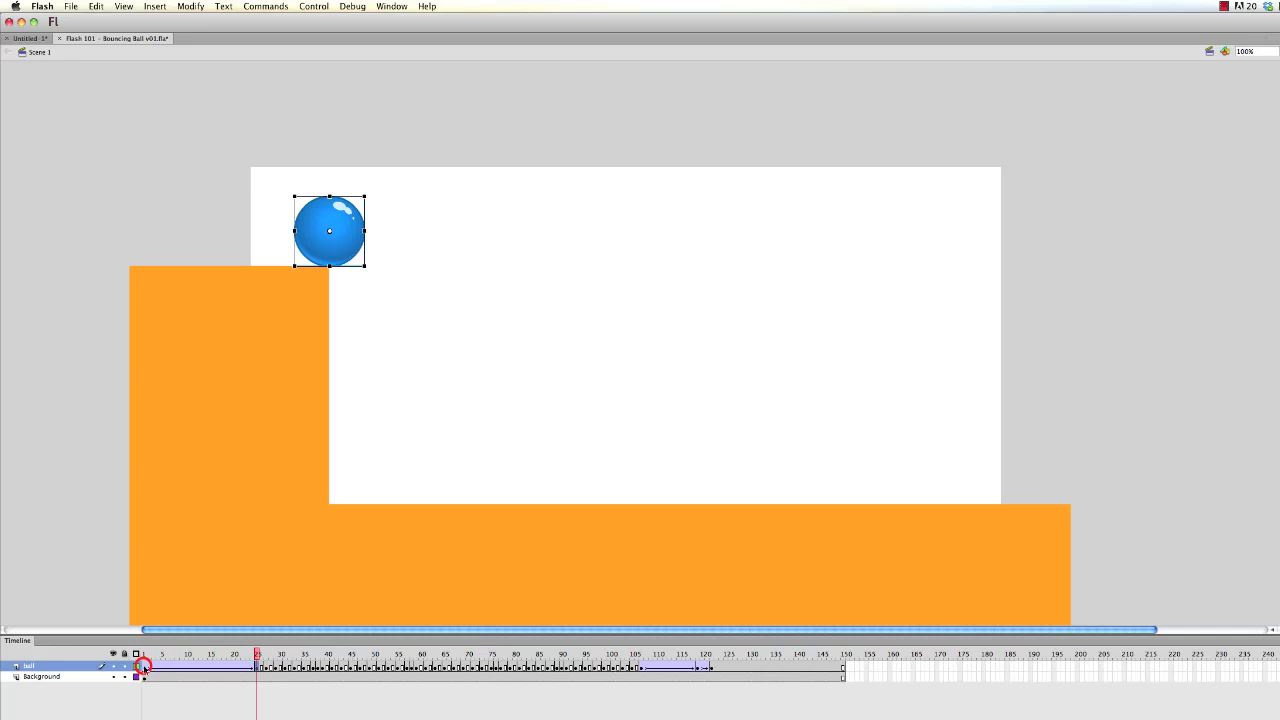
left_click_drag(144, 668, 248, 668)
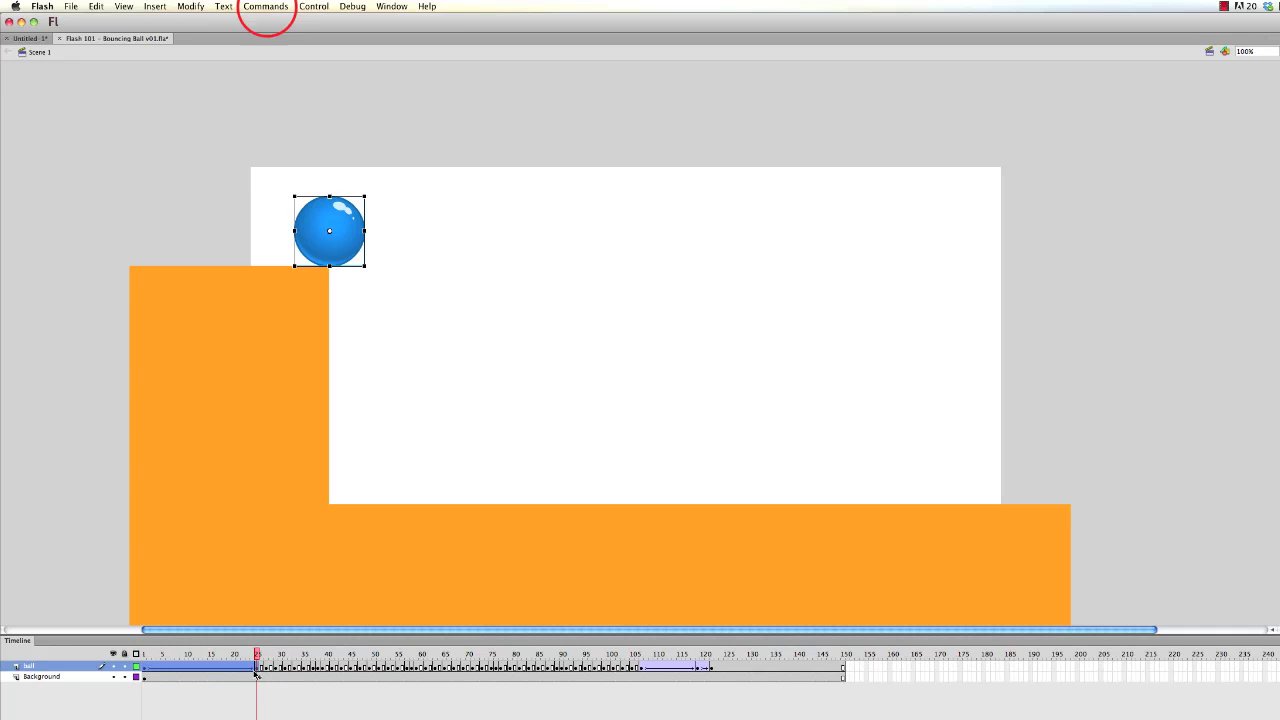
left_click(266, 6)
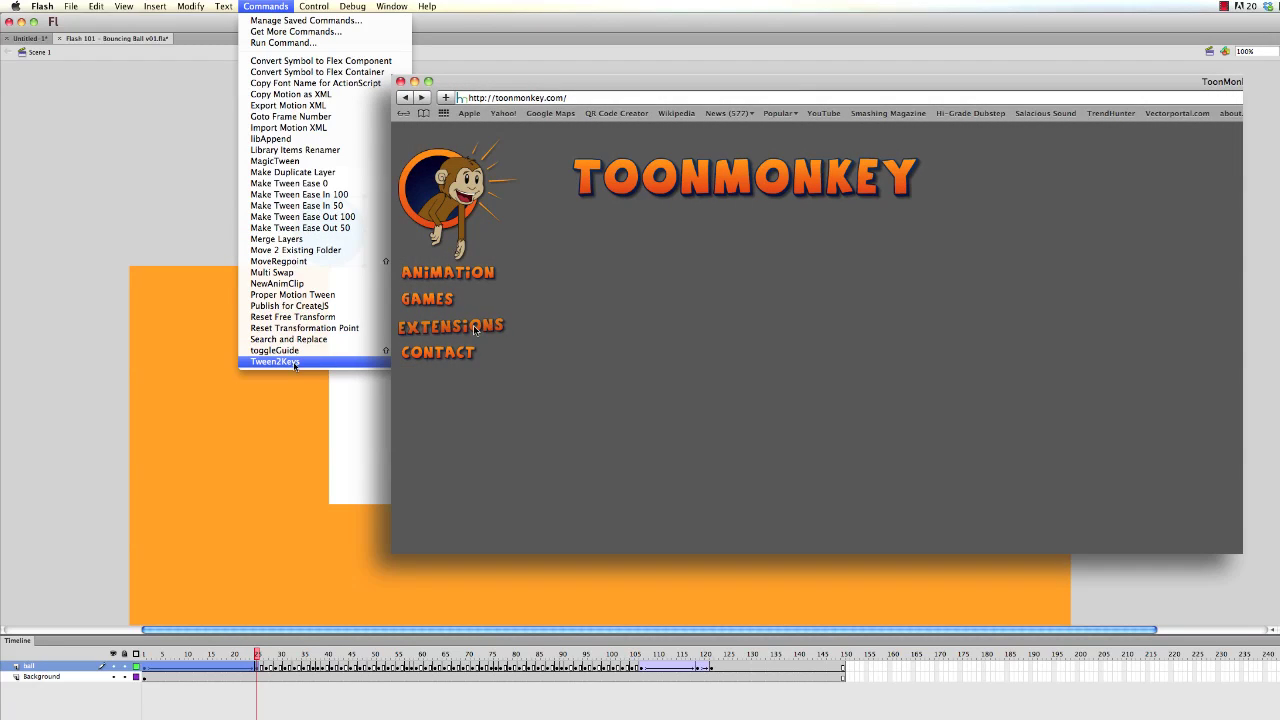
left_click(474, 330)
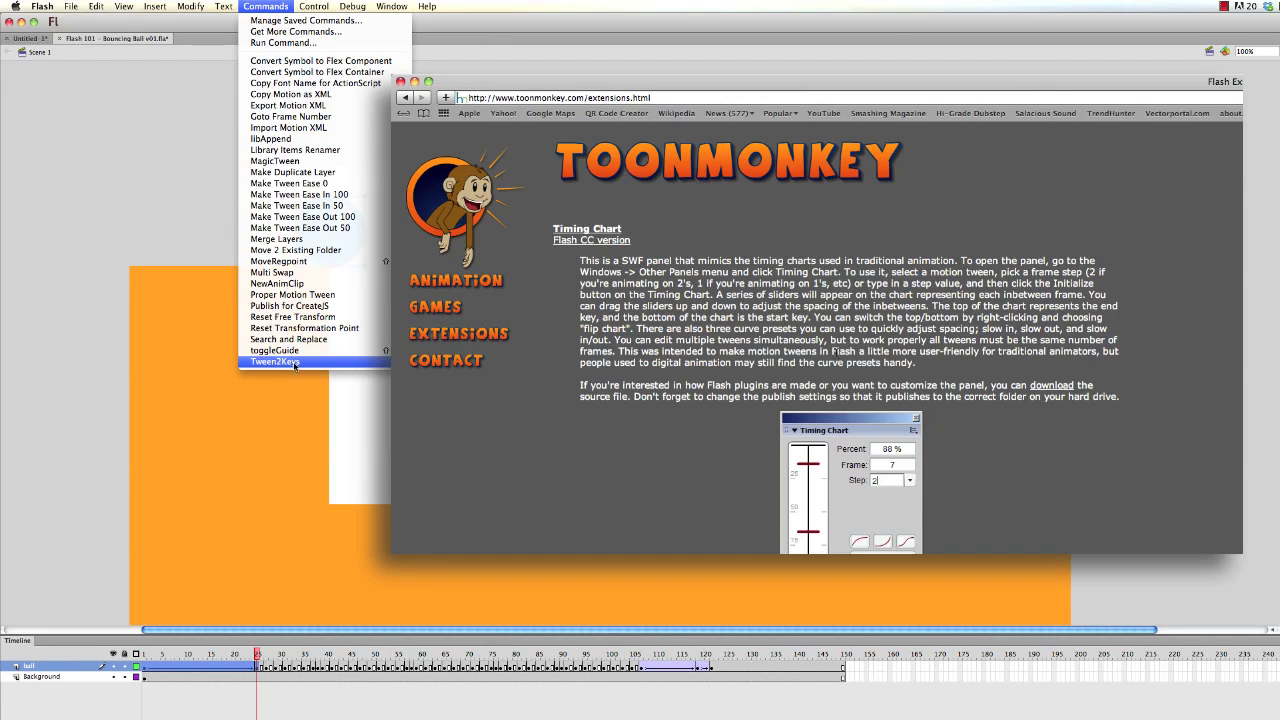
scroll(836, 352, "down", 11)
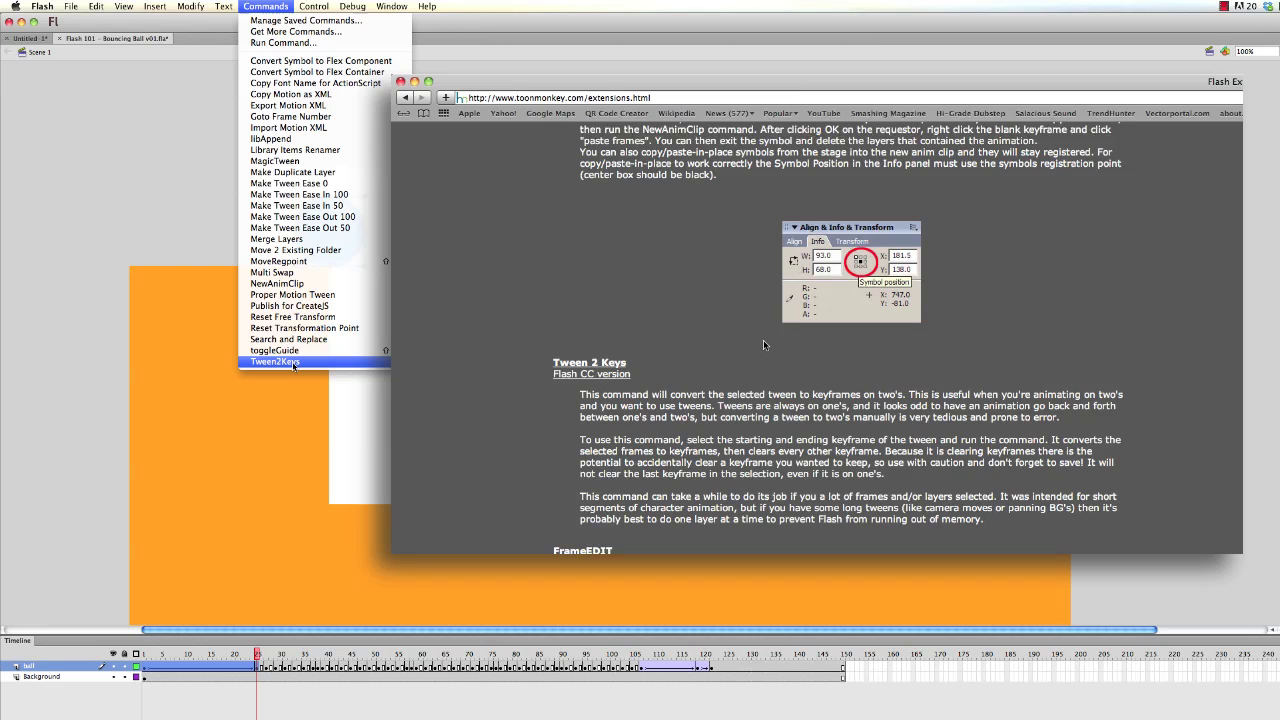
scroll(764, 345, "down", 1)
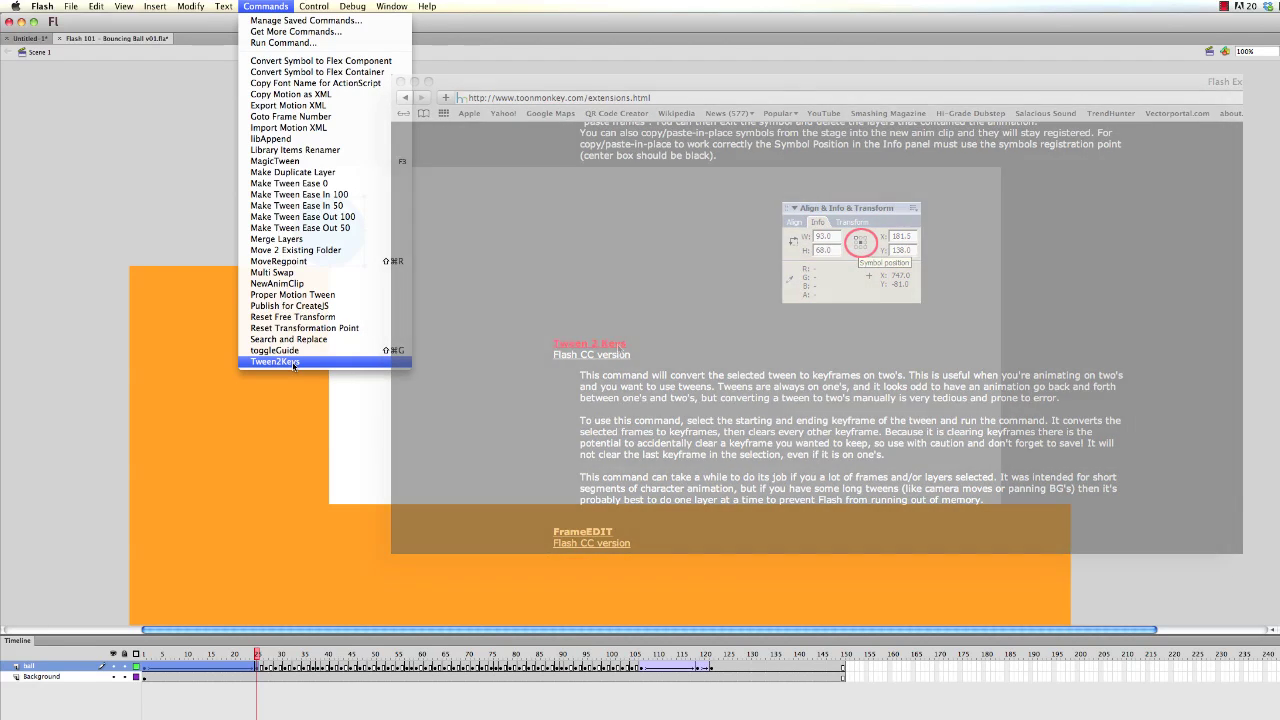
left_click(293, 366)
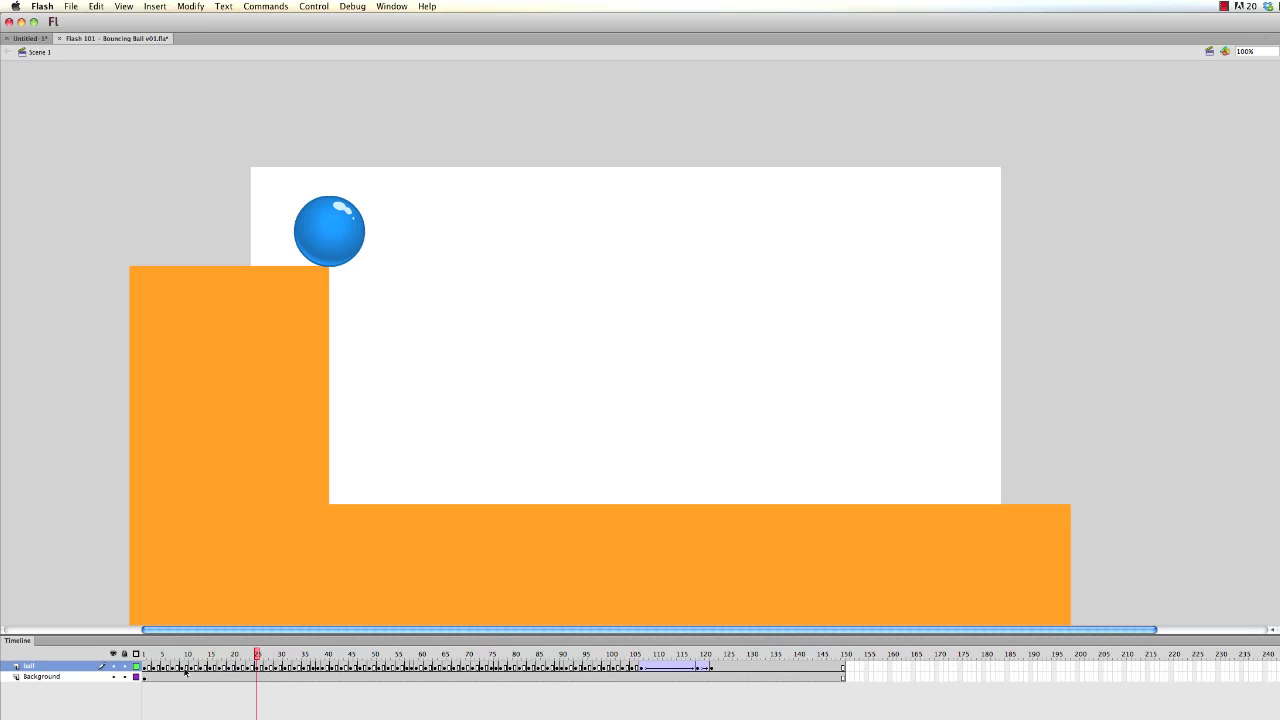
Convert the ball's closing tweens, frames 106 to 121, with Tween2Keys and move the last keyframe to frame 122.
left_click_drag(642, 668, 711, 668)
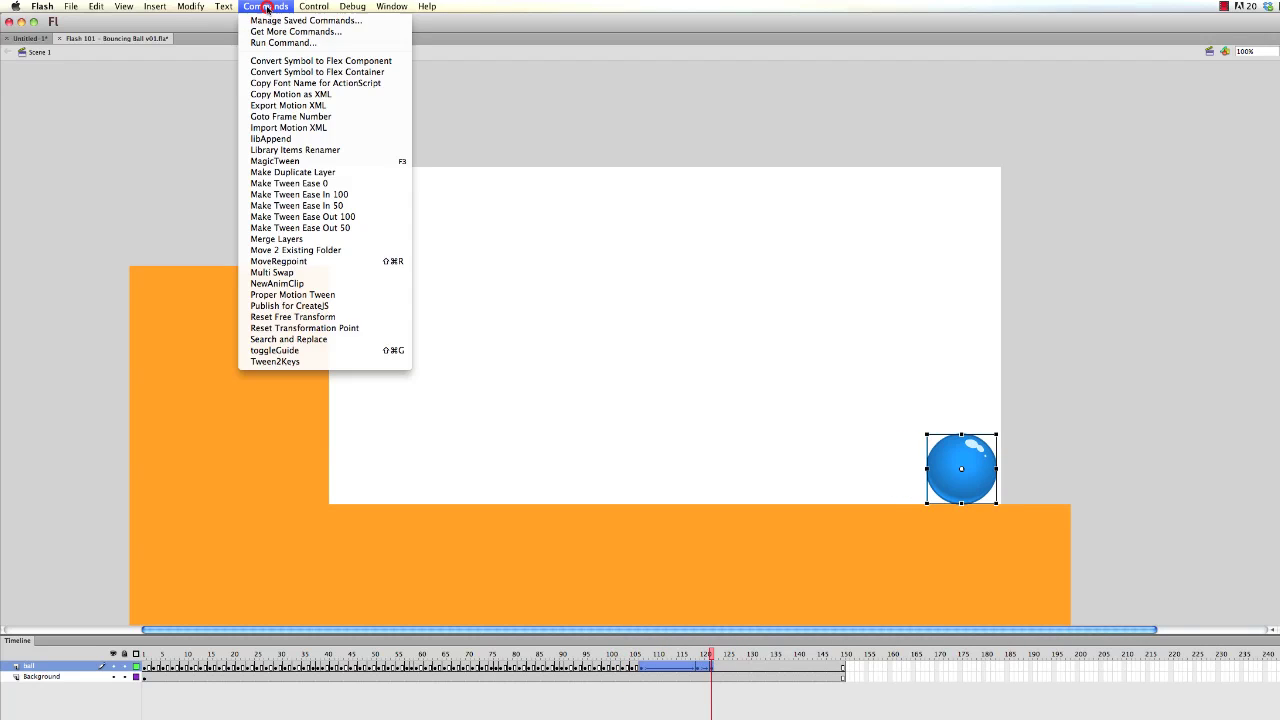
left_click(288, 364)
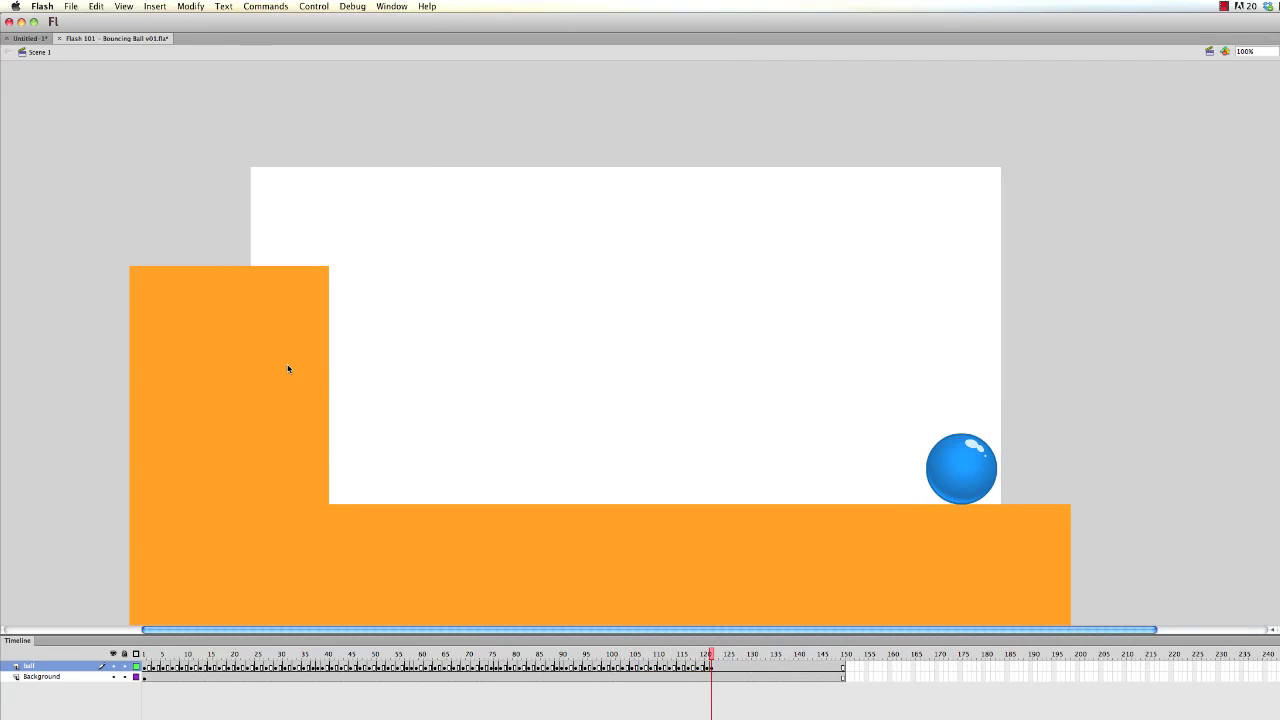
left_click(711, 667)
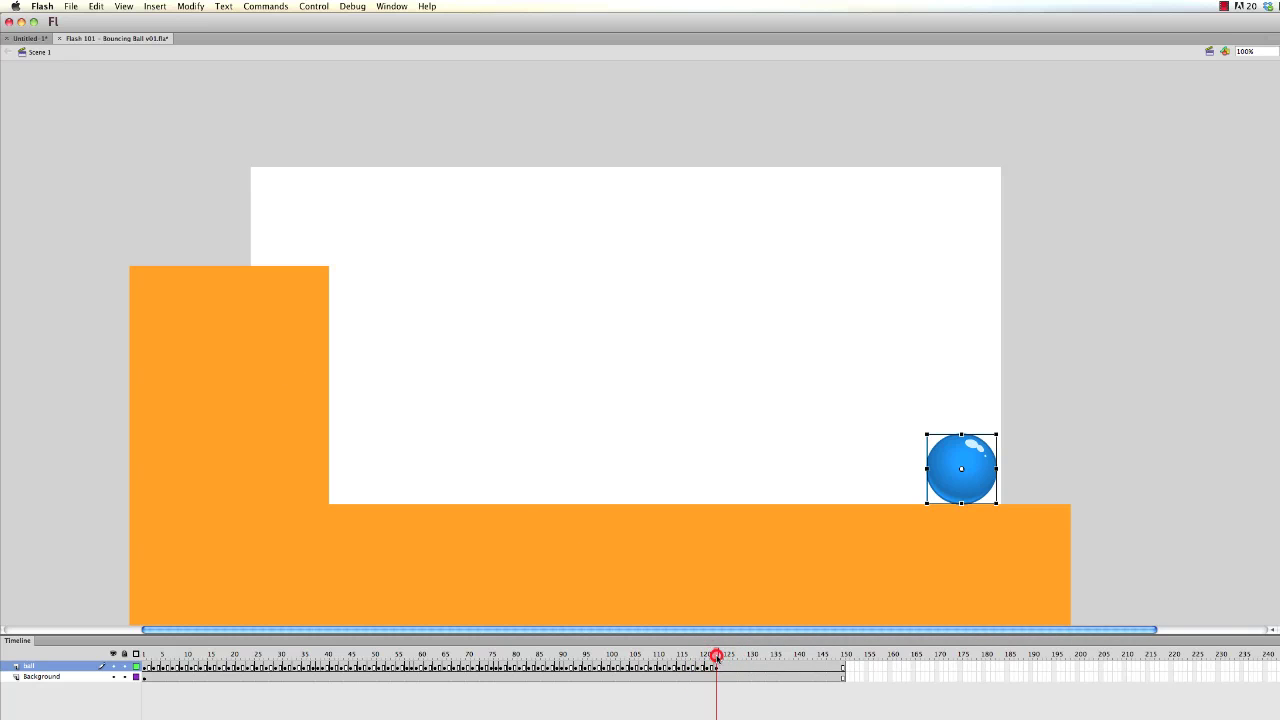
Preview the finished animation as a test movie, close the preview and save the document.
key("super+Return")
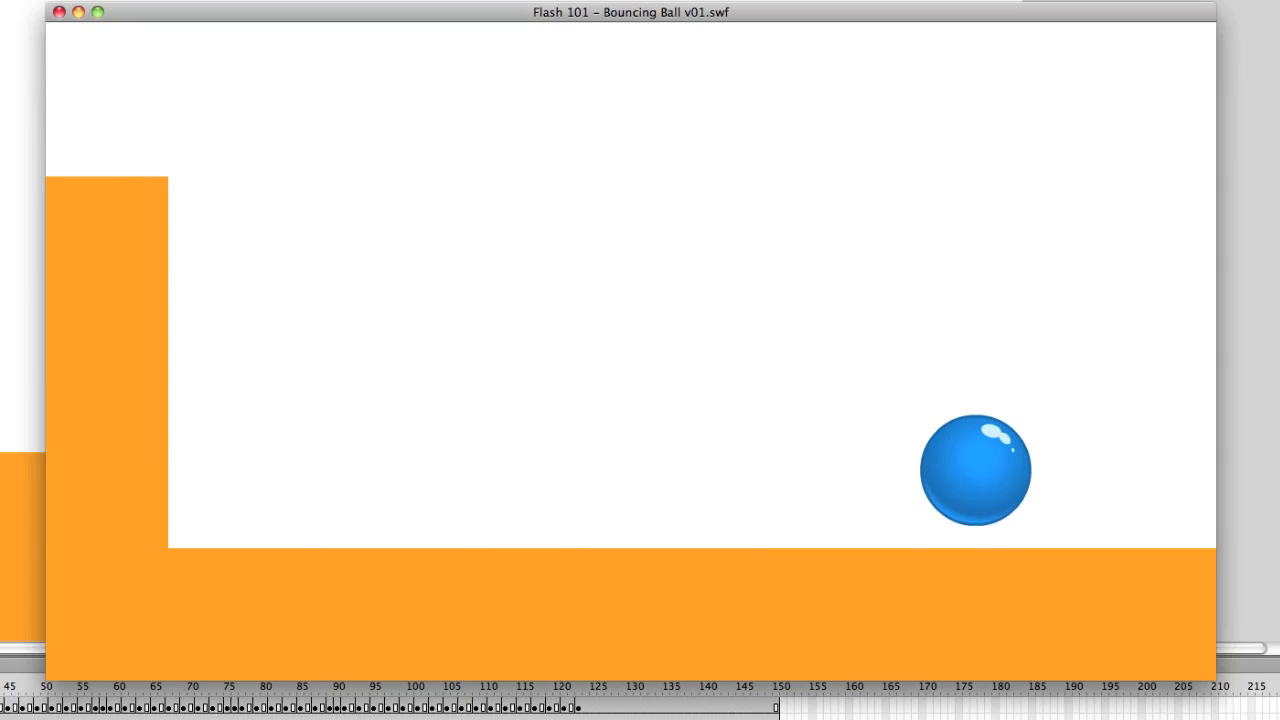
left_click(56, 12)
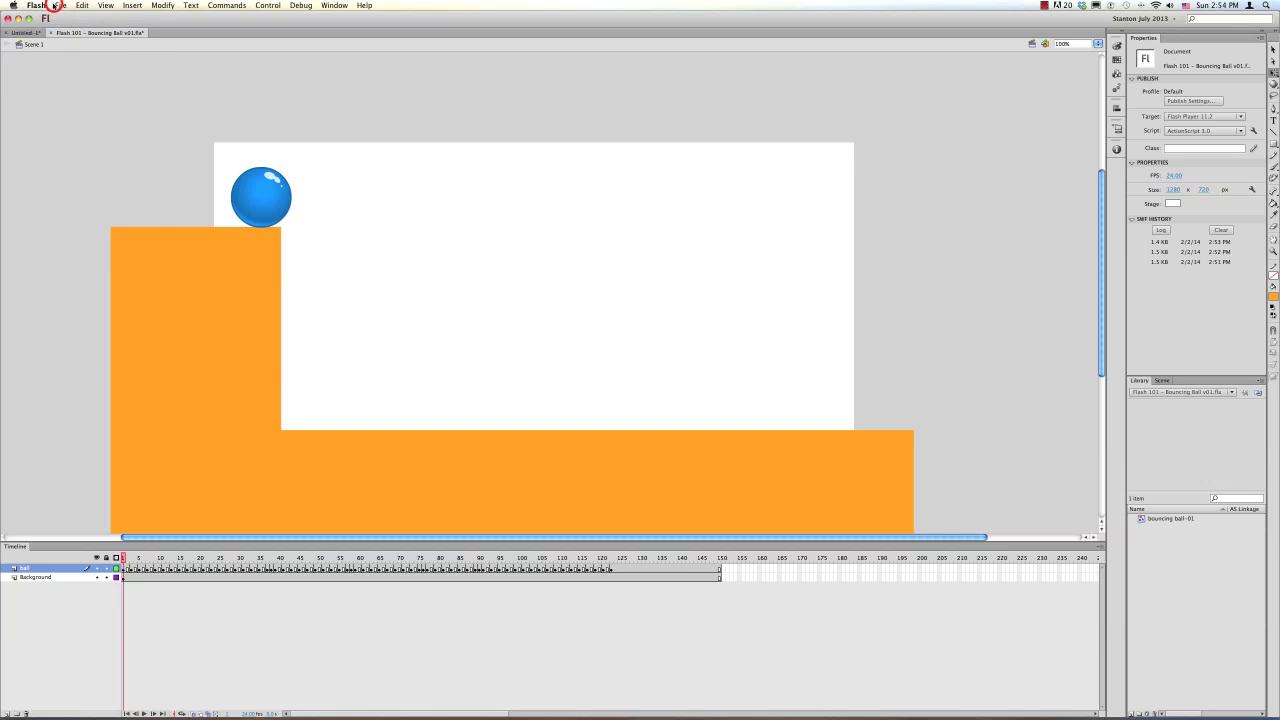
left_click(55, 6)
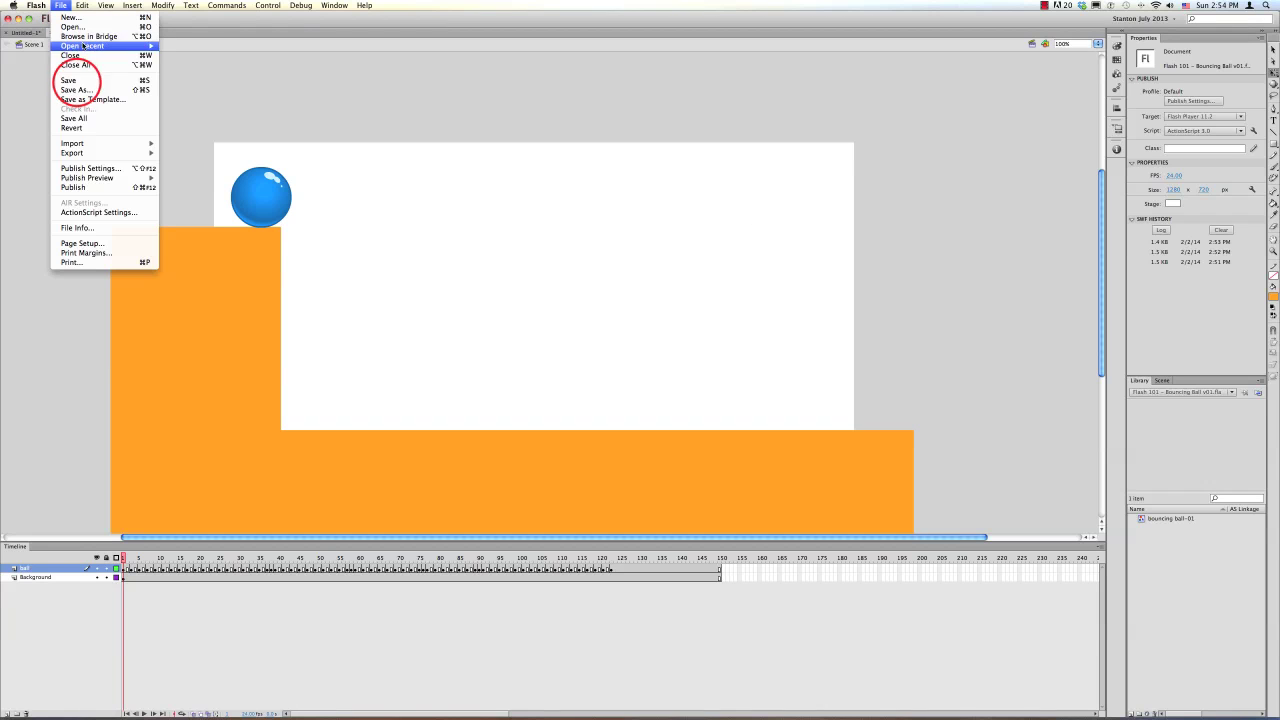
left_click(77, 85)
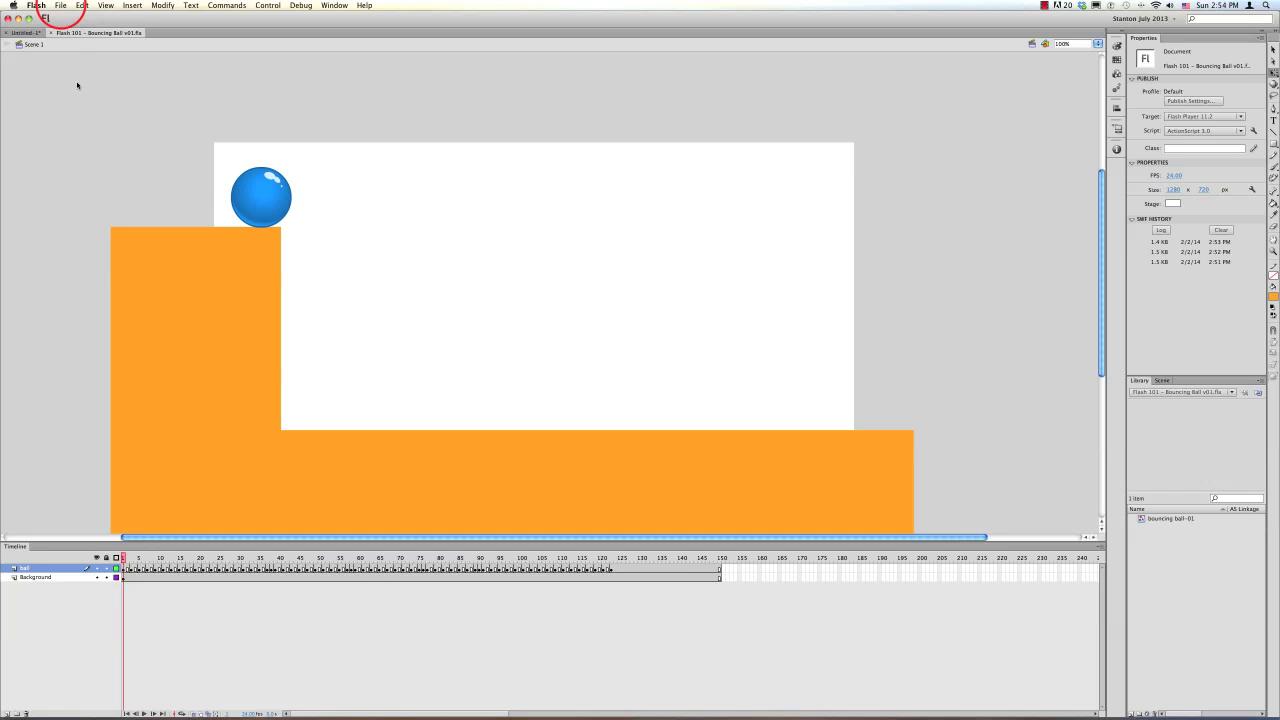
Save a copy of the document as "Flash 101 – Bouncing Ball v02" on the Desktop.
left_click(81, 6)
mouse_move(60, 6)
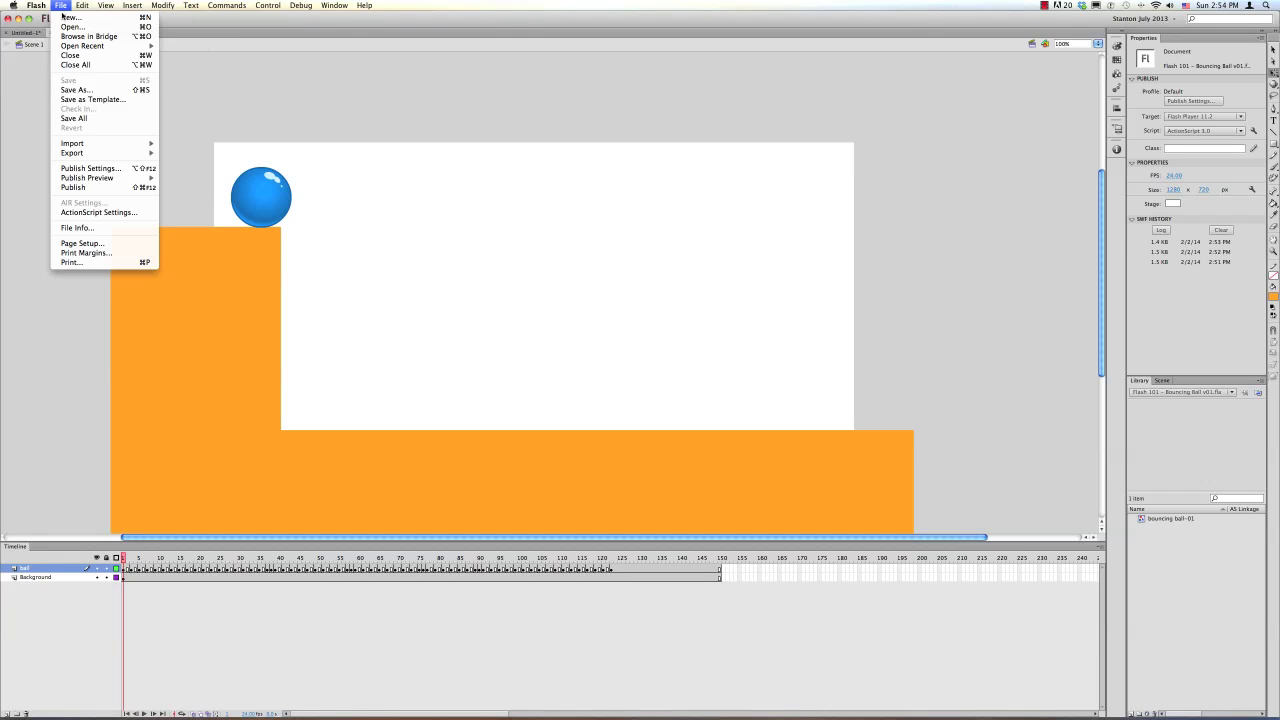
left_click(65, 90)
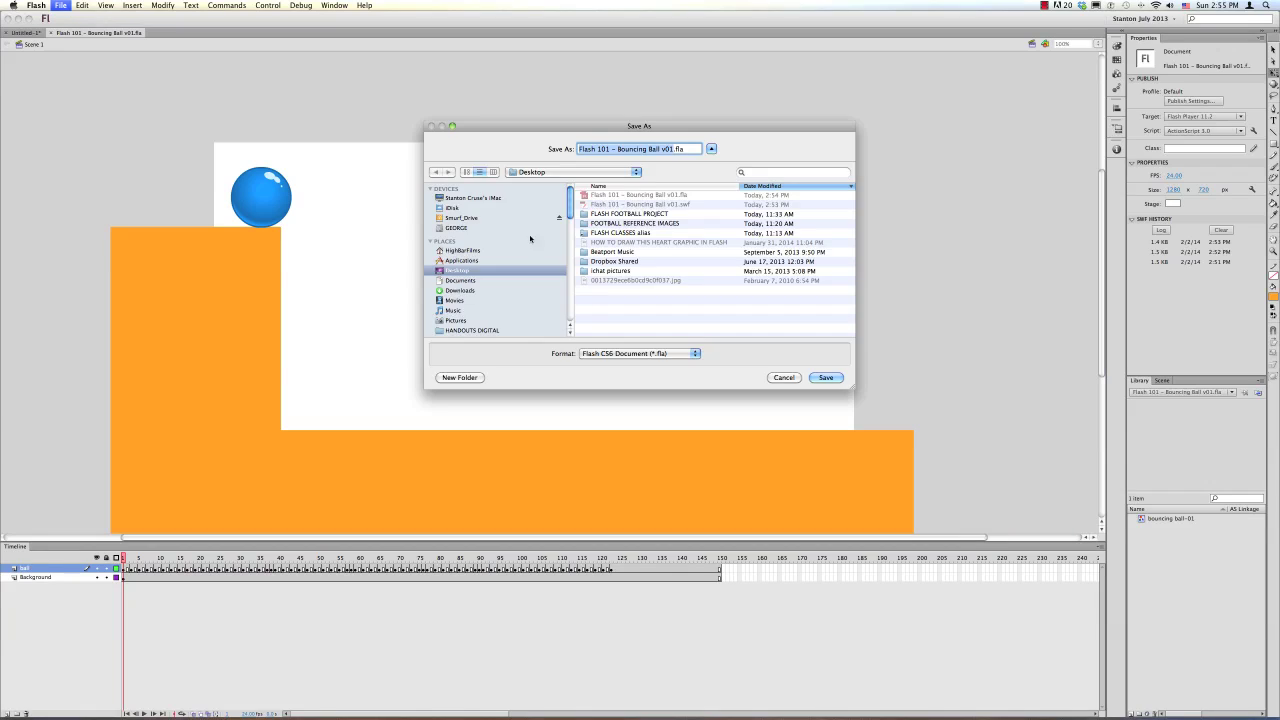
left_click(674, 148)
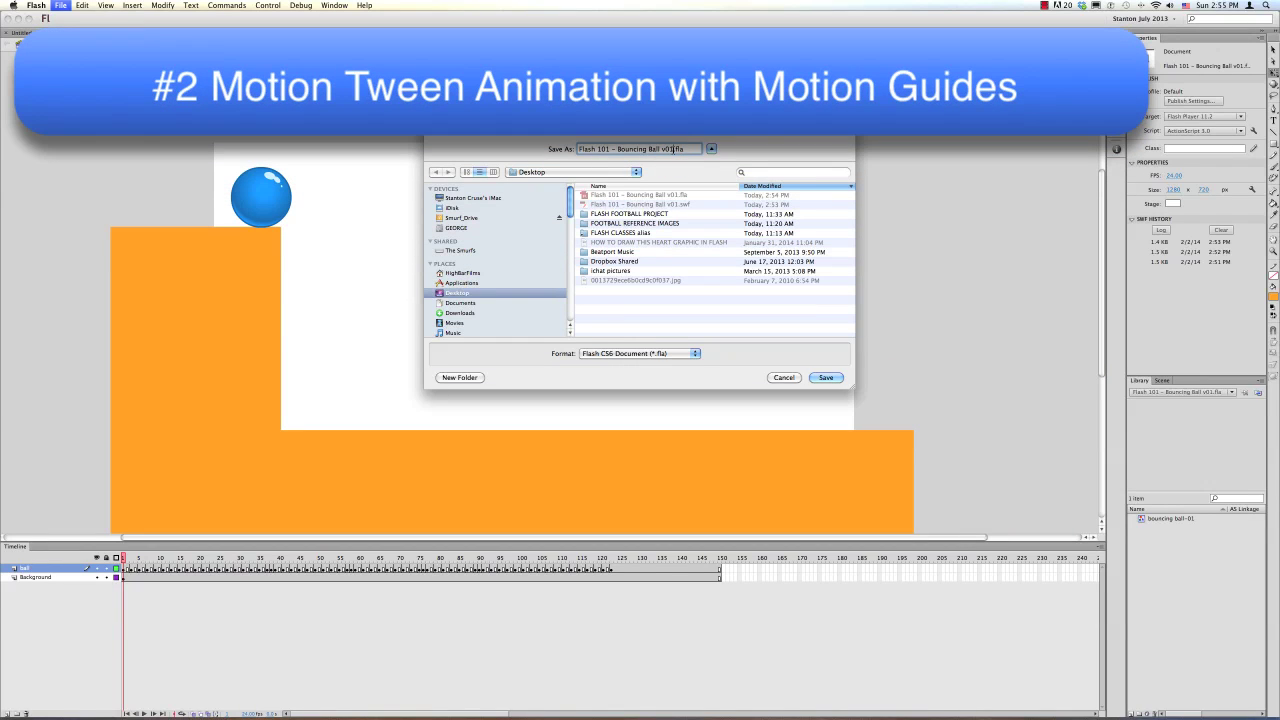
key("BackSpace")
type("2")
key("Return")
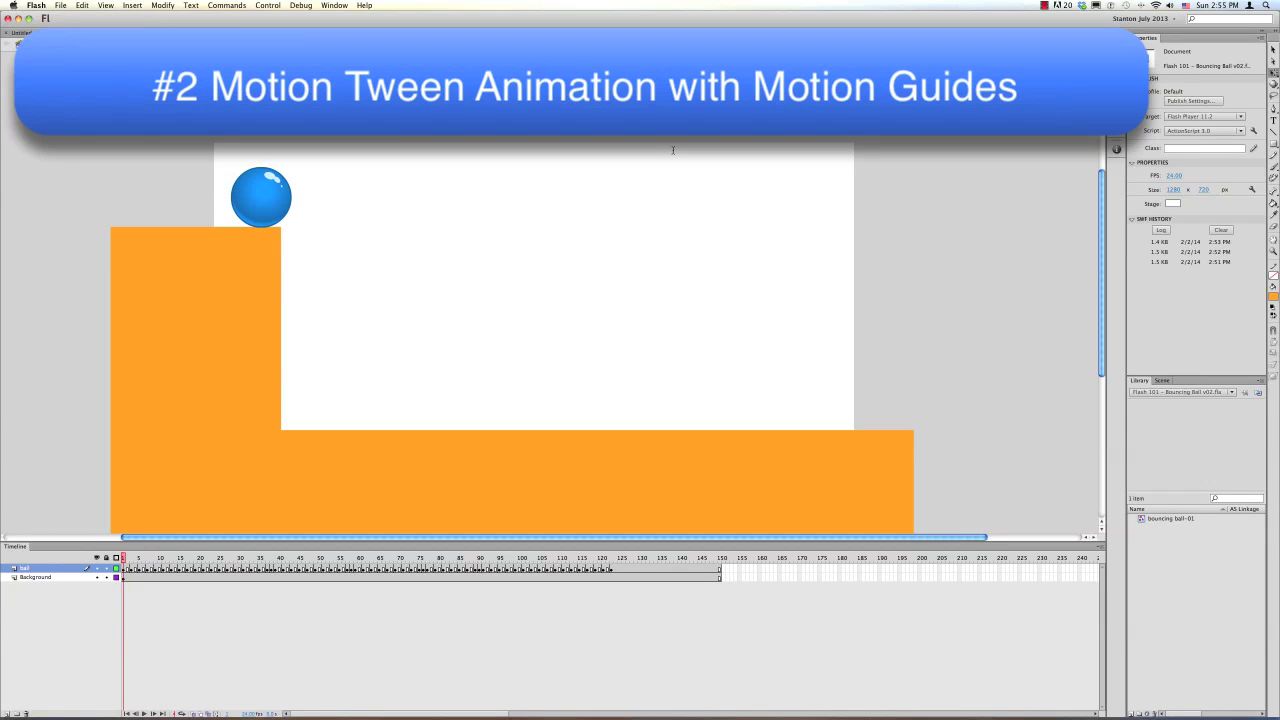
Clear all keyframes after frame 1, keeping only the ball's starting pose on the ledge, and deselect everything.
left_click_drag(126, 567, 615, 587)
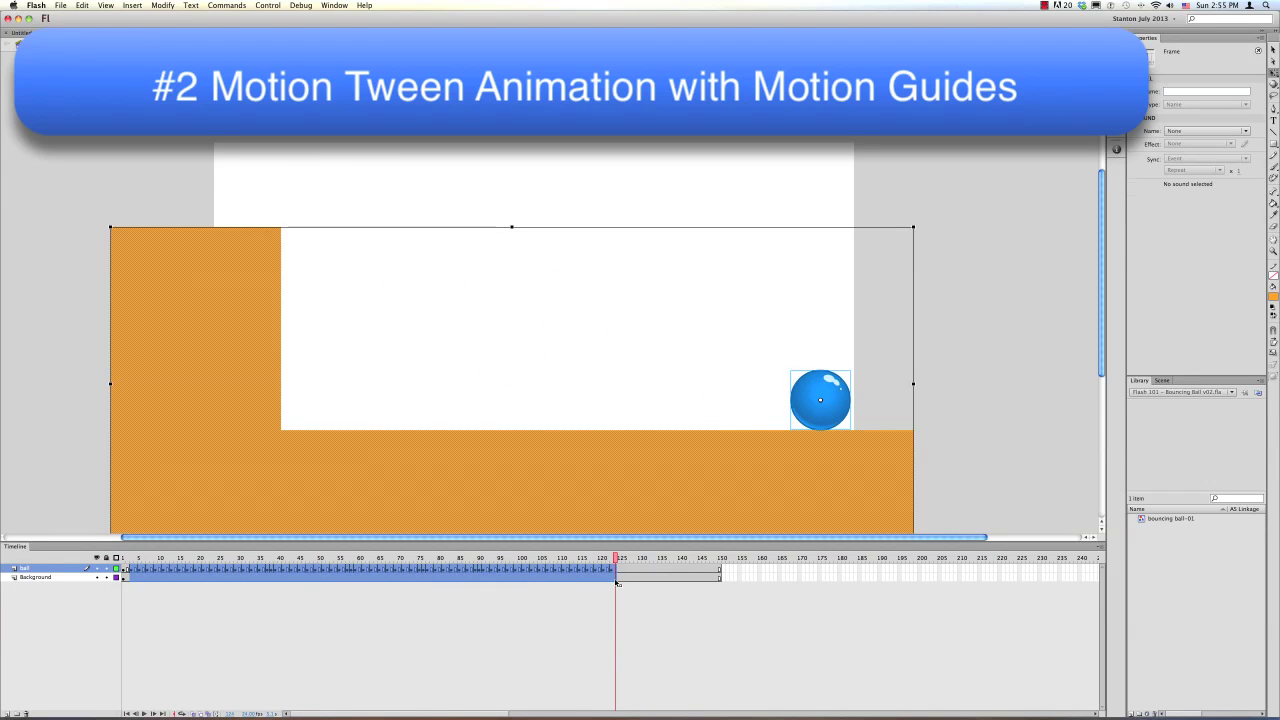
key("shift+F6")
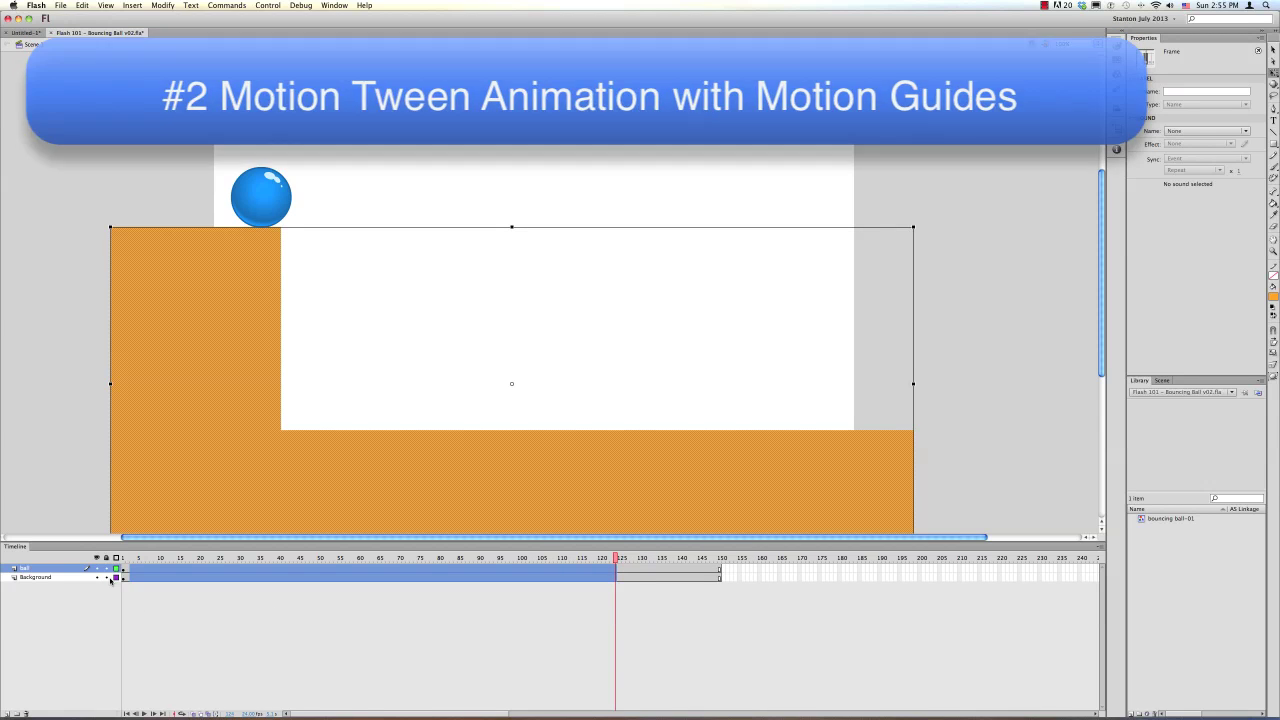
left_click(72, 435)
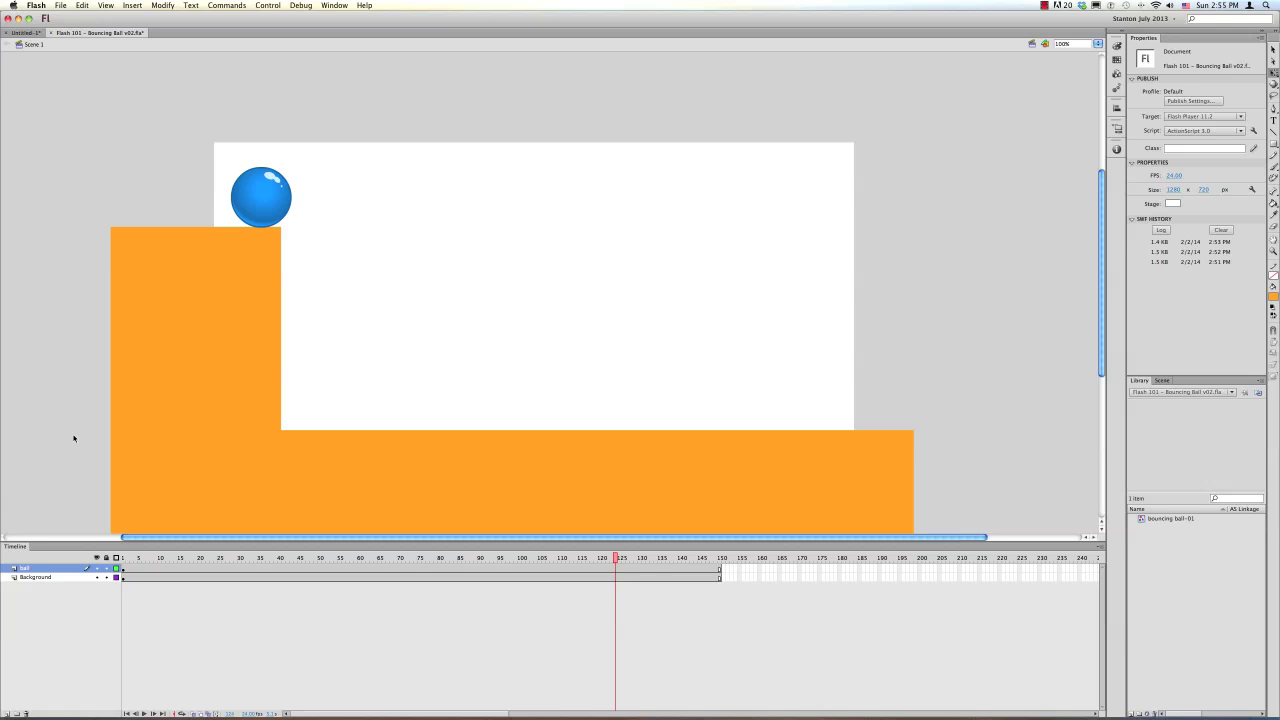
Lock the Background layer and add a classic motion guide above the ball layer.
left_click(107, 578)
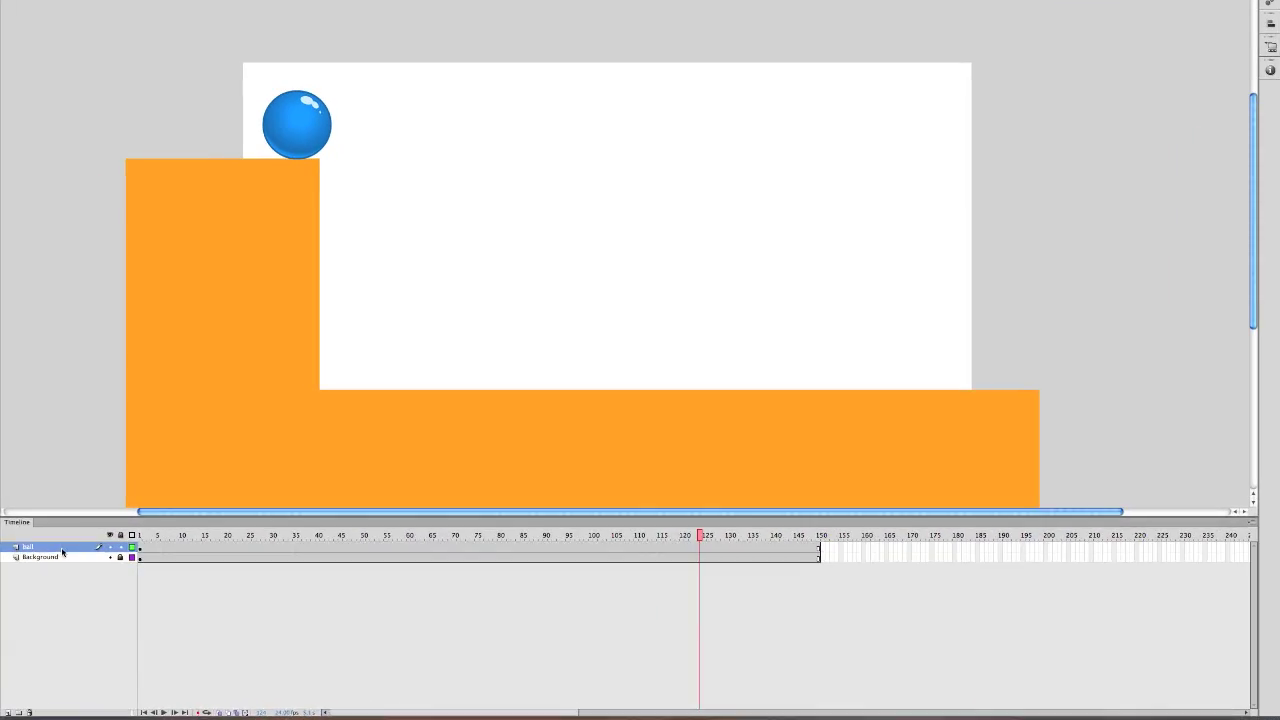
left_click(45, 552)
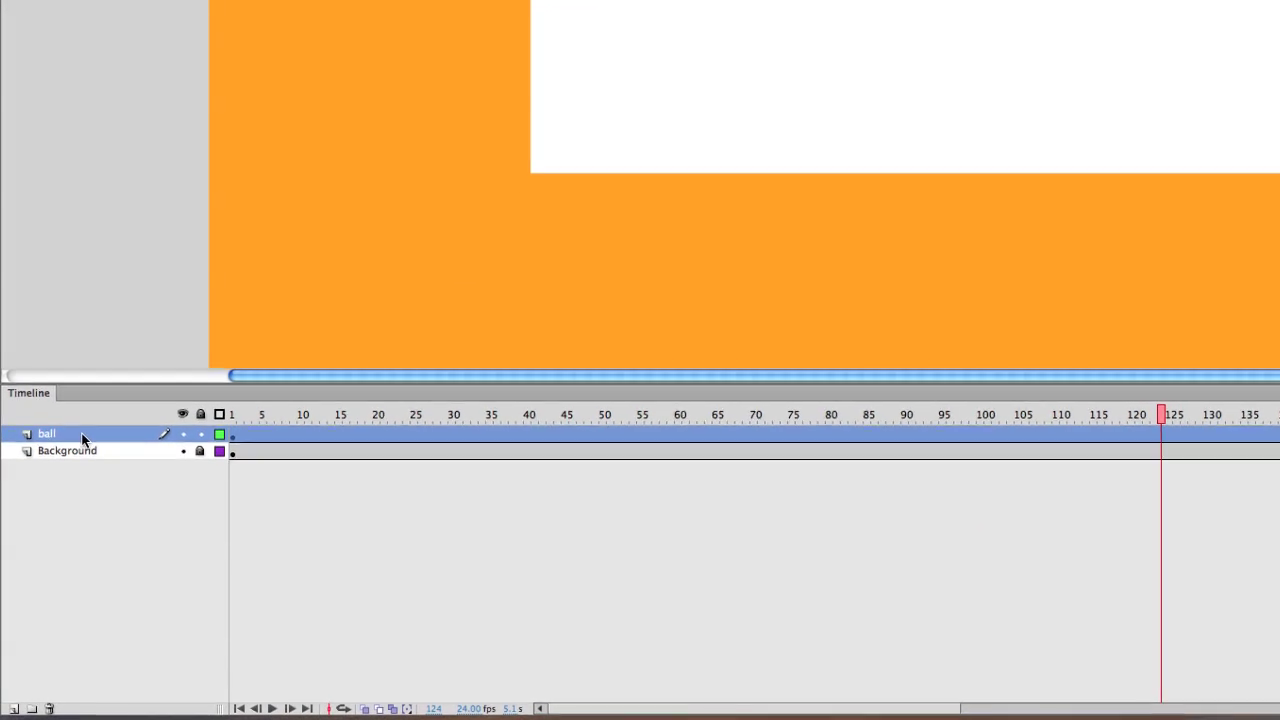
right_click(78, 440)
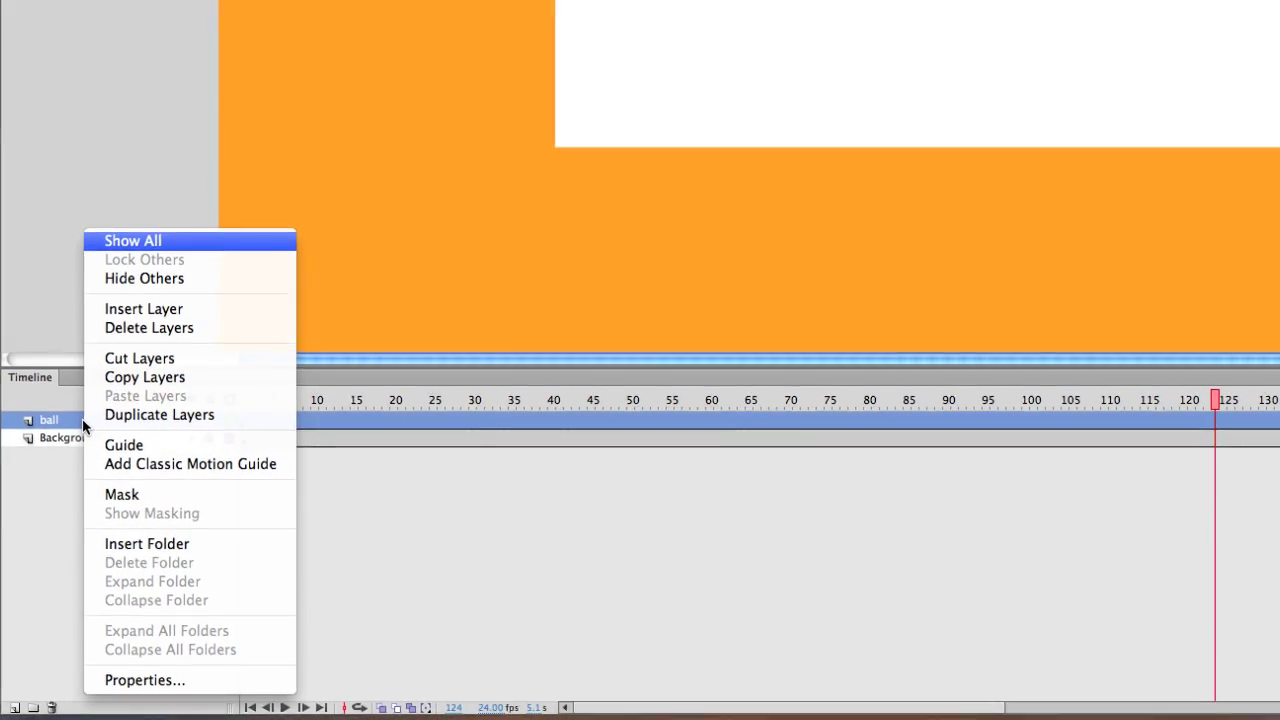
left_click(131, 461)
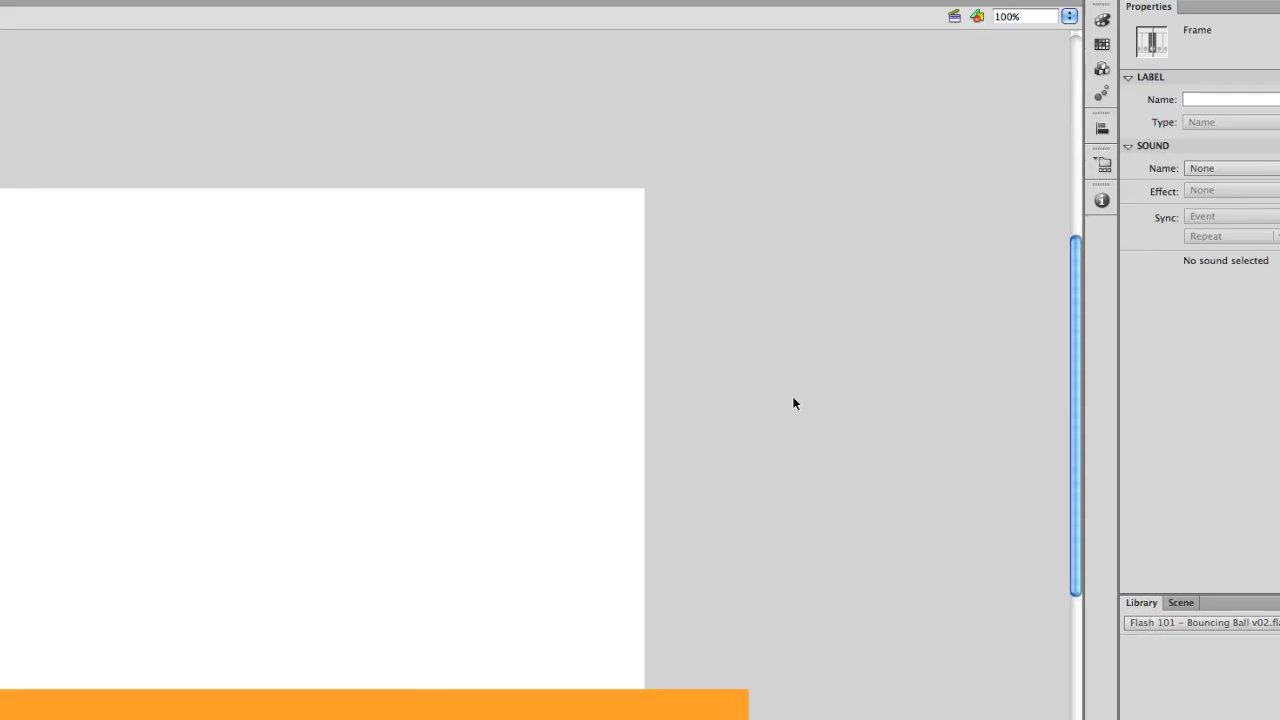
Draw a diagonal line from the ball toward the ground on the ball layer at frame 1 and select it.
left_click(1270, 227)
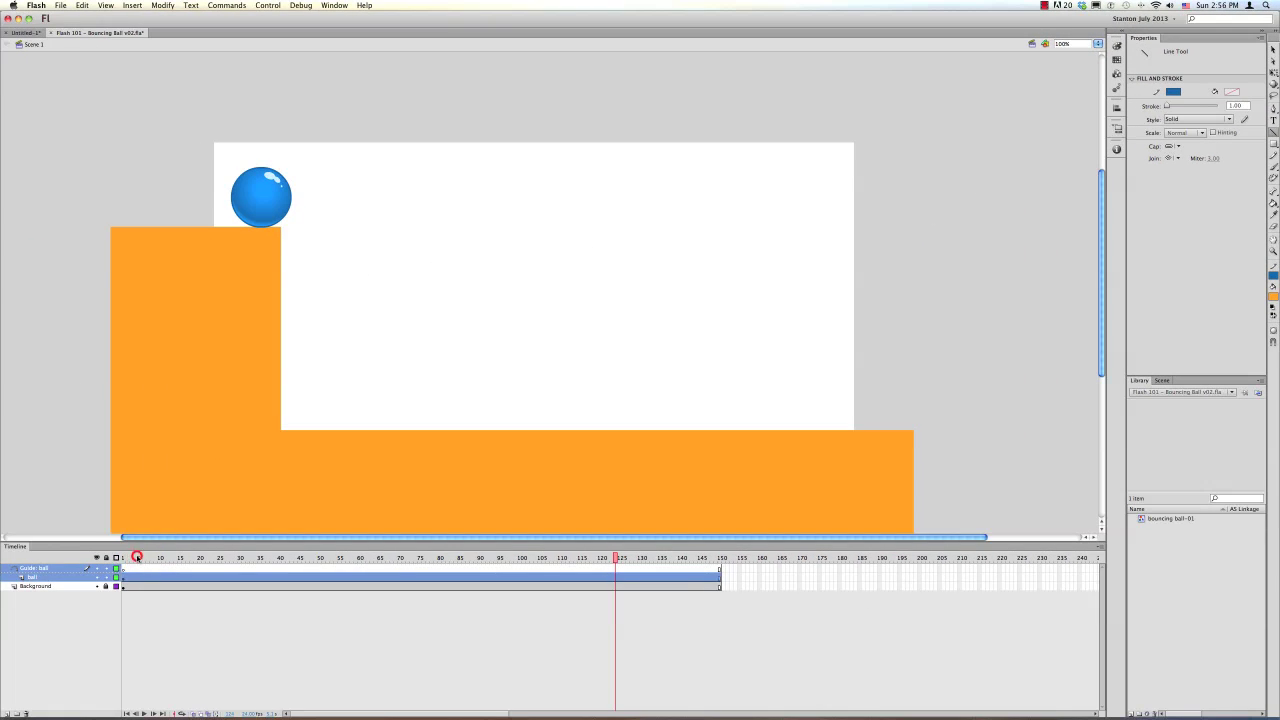
left_click_drag(137, 557, 115, 566)
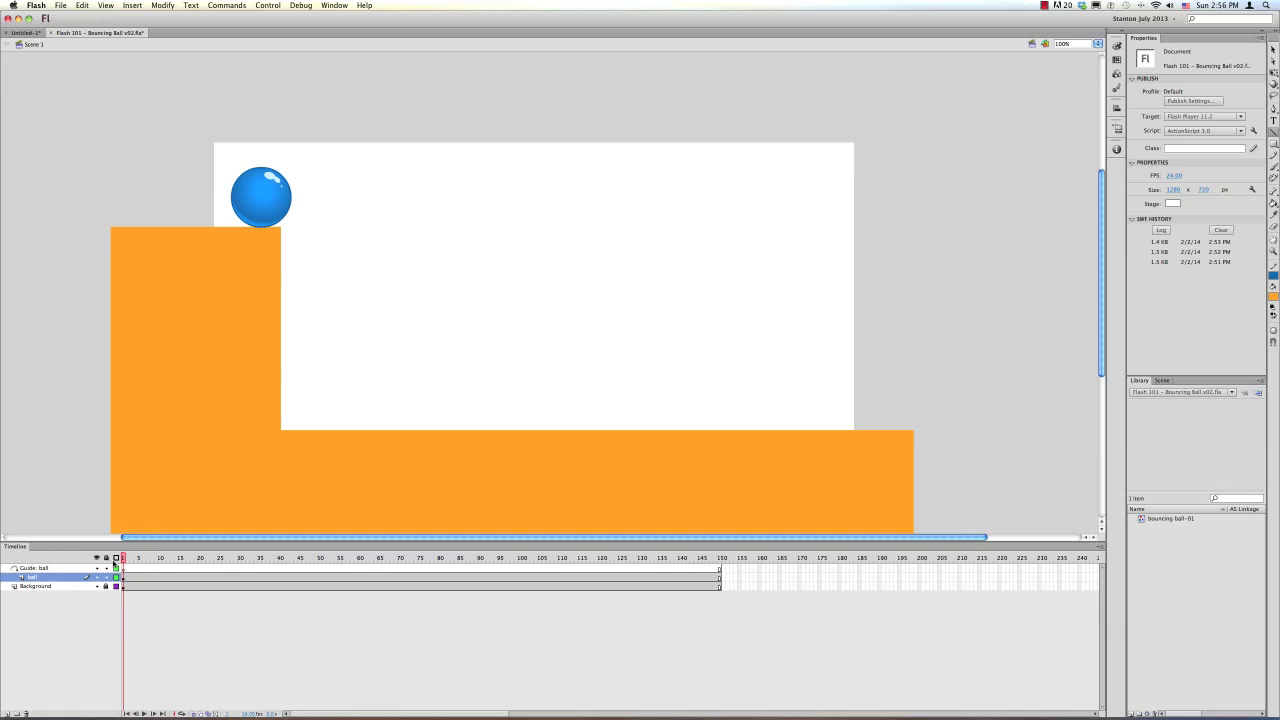
left_click(266, 199)
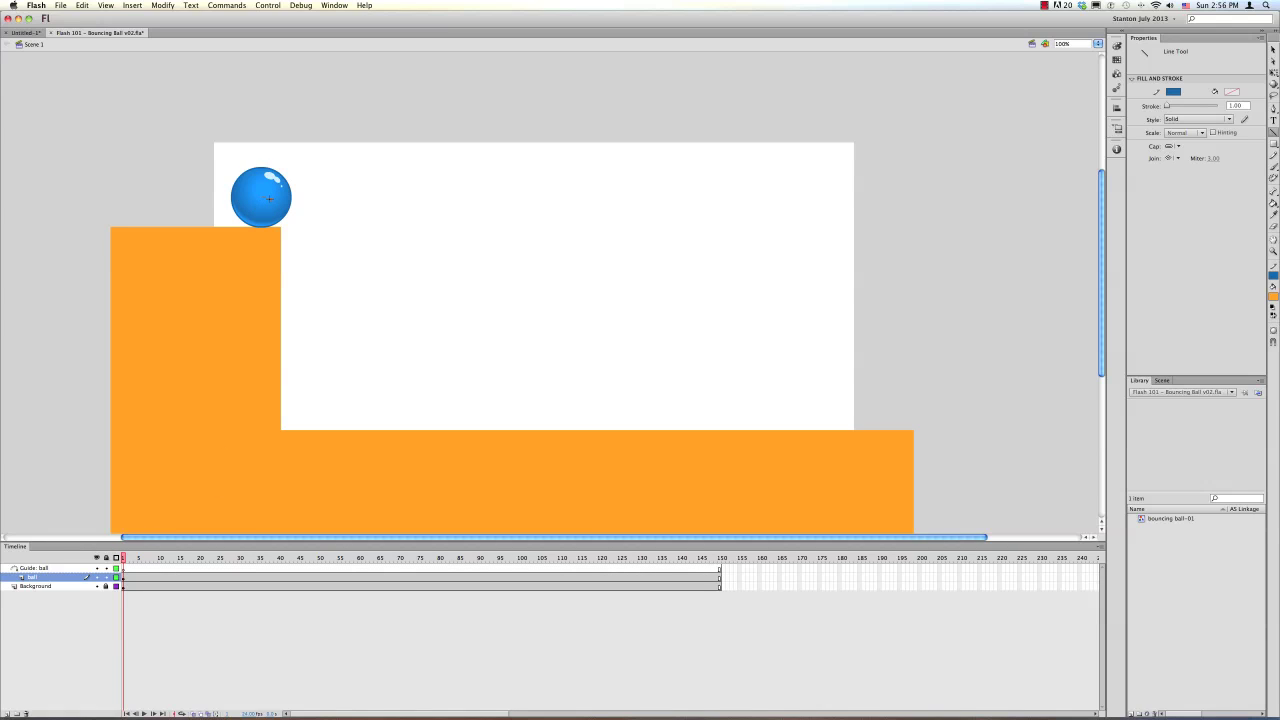
mouse_move(301, 218)
left_mouse_down()
mouse_move(363, 297)
mouse_move(391, 385)
left_mouse_up()
key("v")
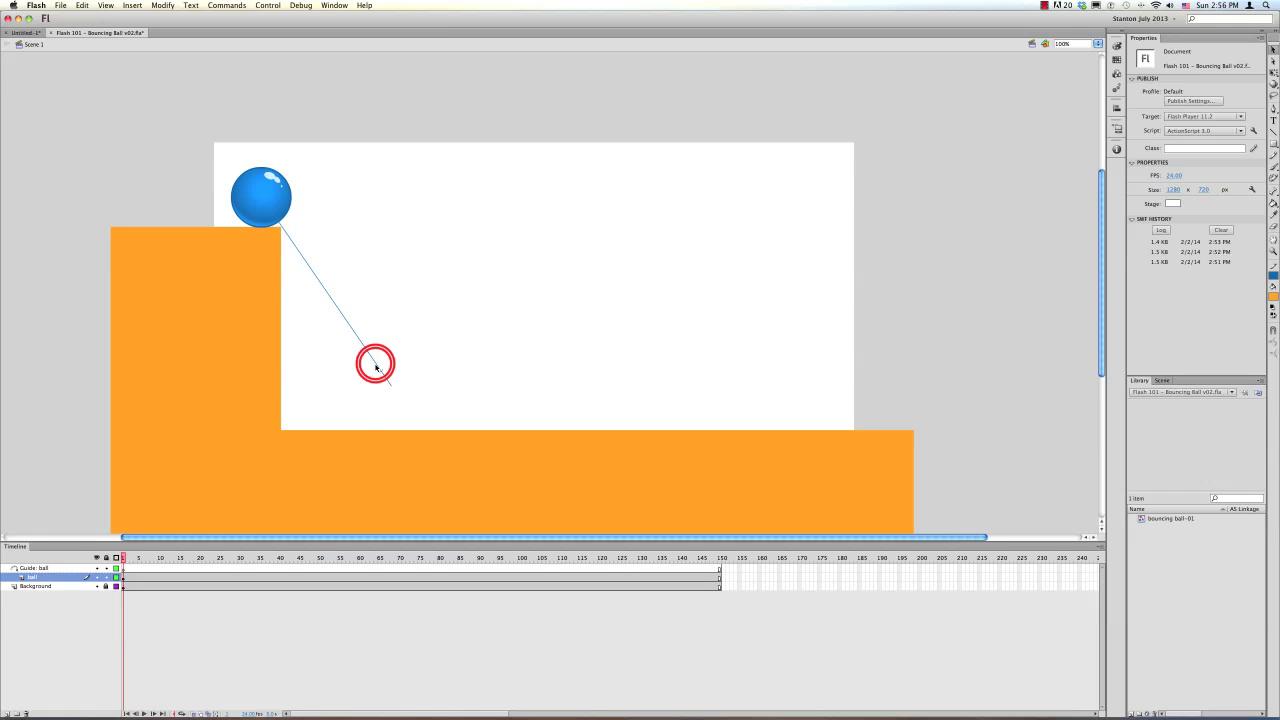
left_click(375, 362)
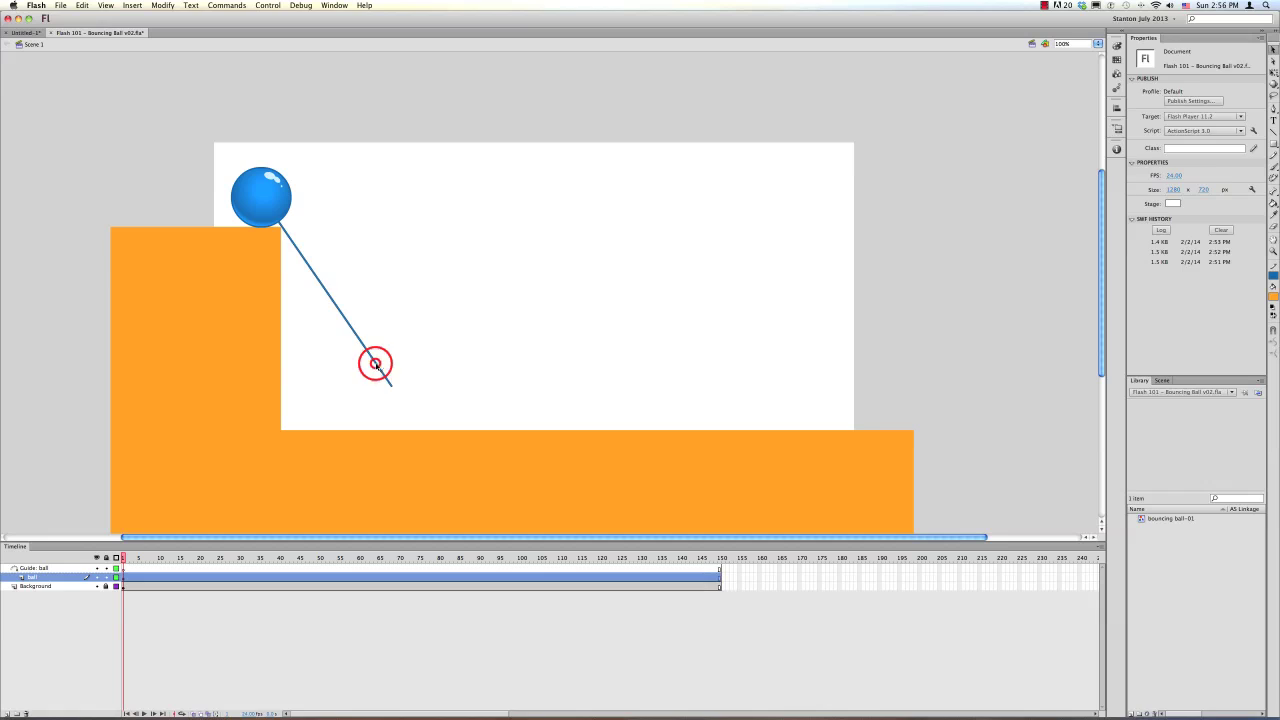
Set the stroke color to red and delete the diagonal line from the ball layer.
left_click(1271, 275)
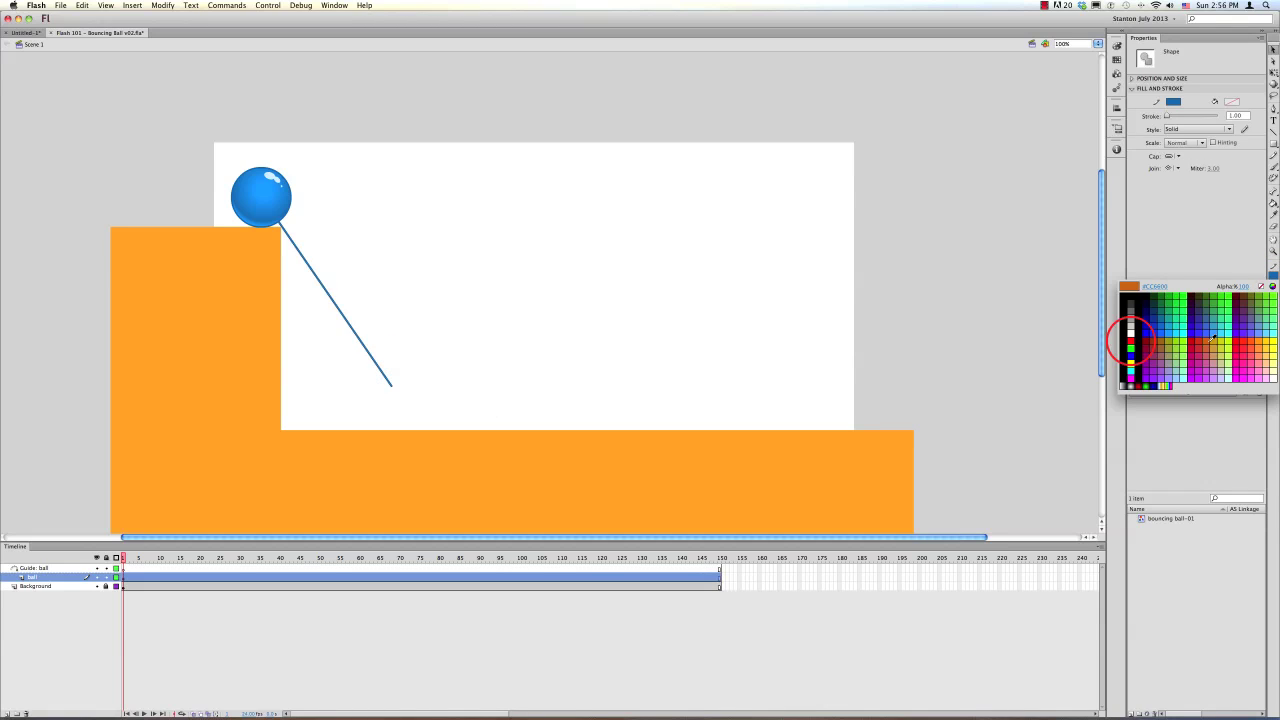
left_click(1131, 342)
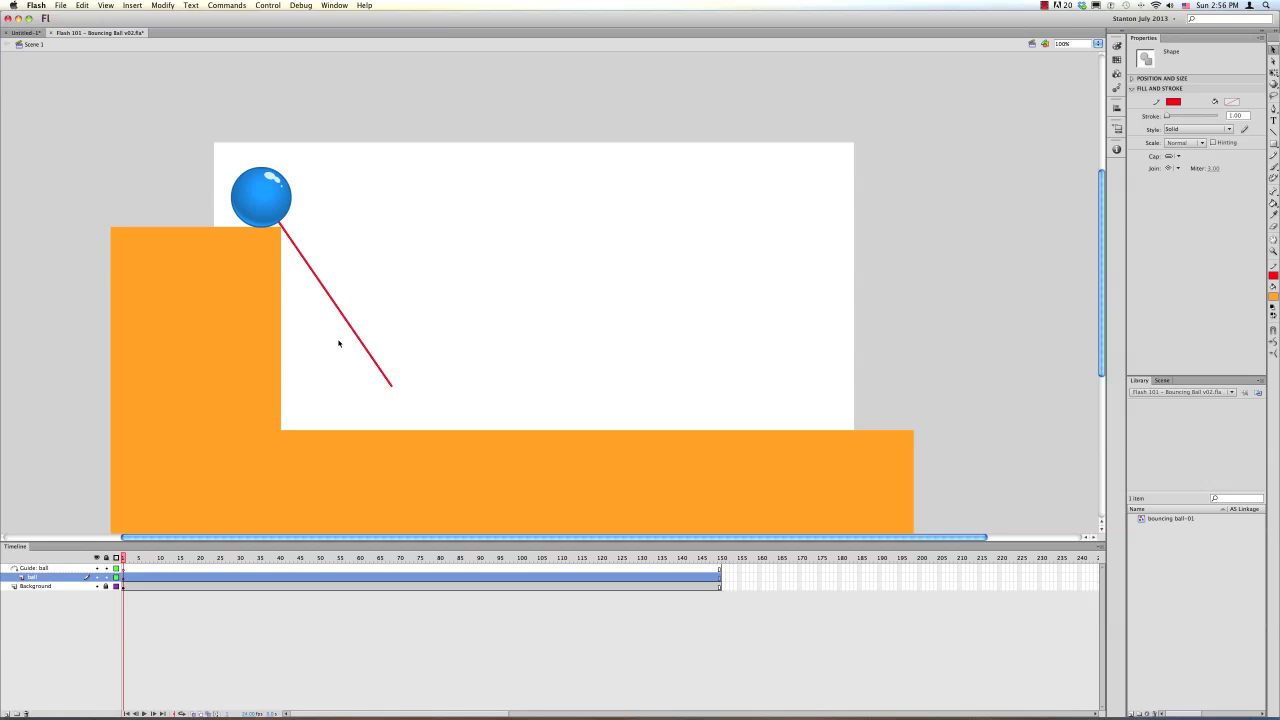
key("Delete")
Draw a straight red line on the guide layer from the ball's center diagonally down toward the ground.
left_click(53, 568)
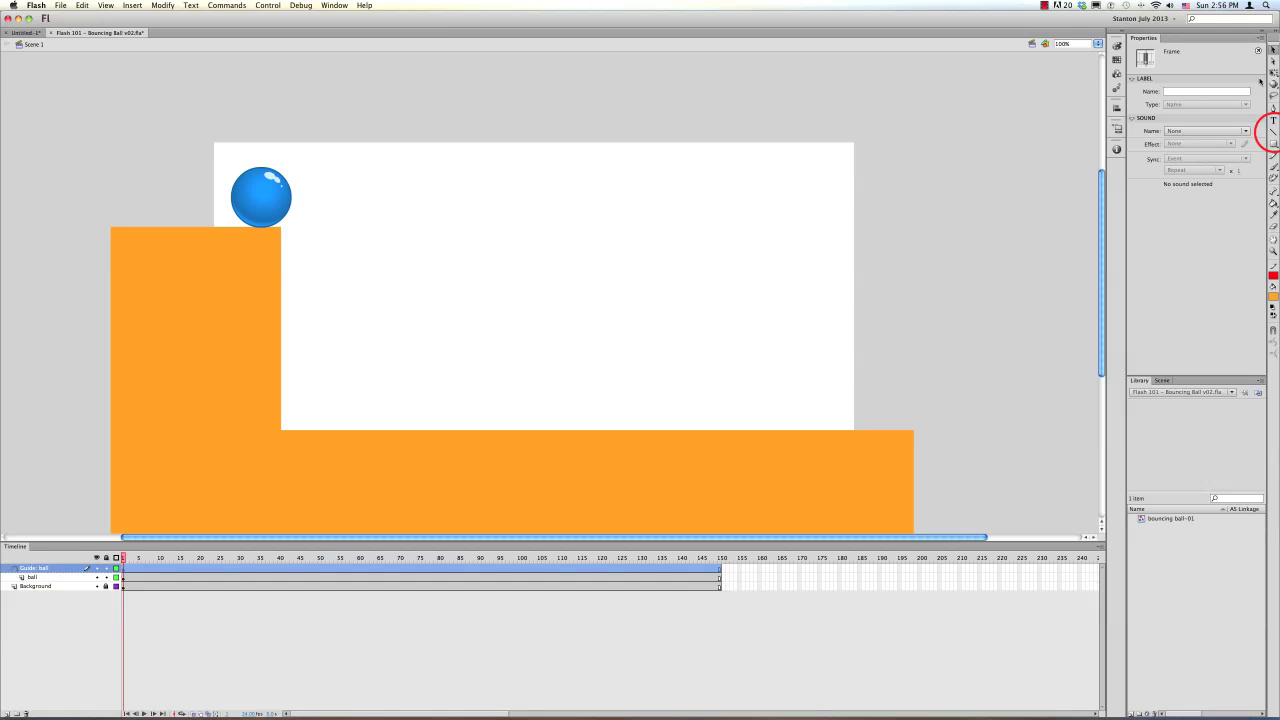
left_click(1273, 131)
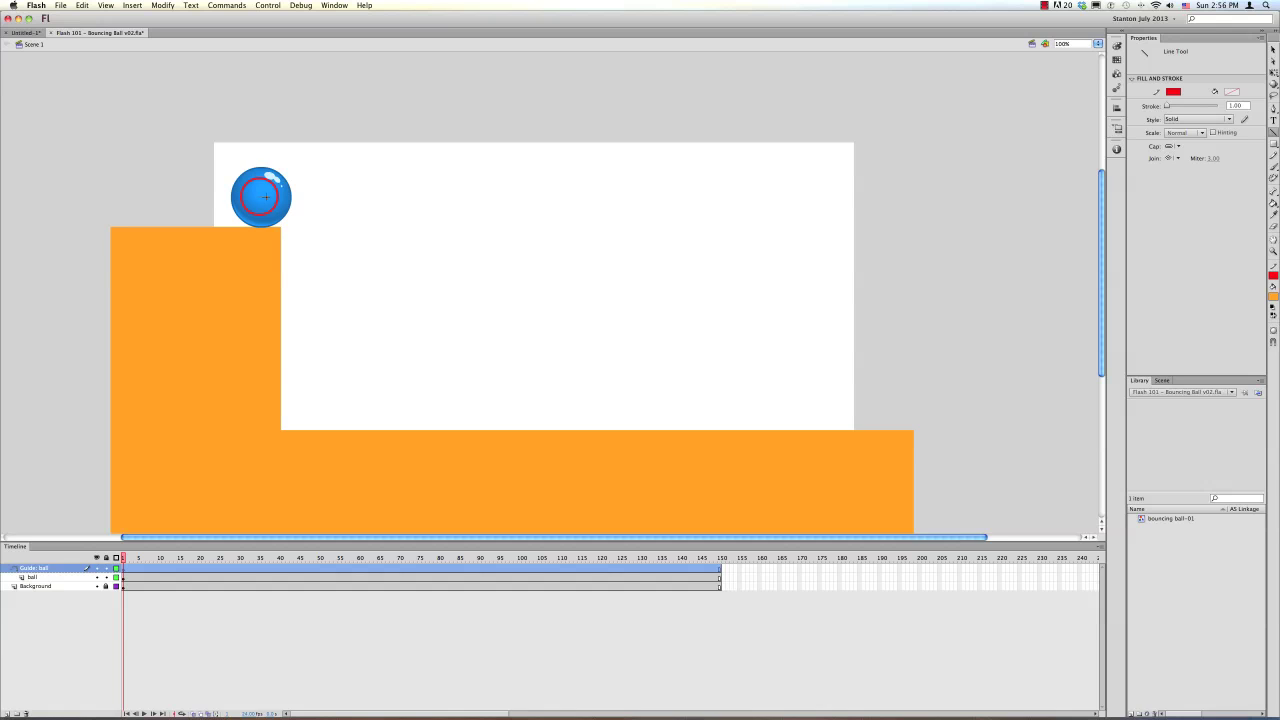
mouse_move(260, 196)
left_mouse_down()
mouse_move(297, 214)
mouse_move(346, 279)
mouse_move(389, 379)
left_mouse_up()
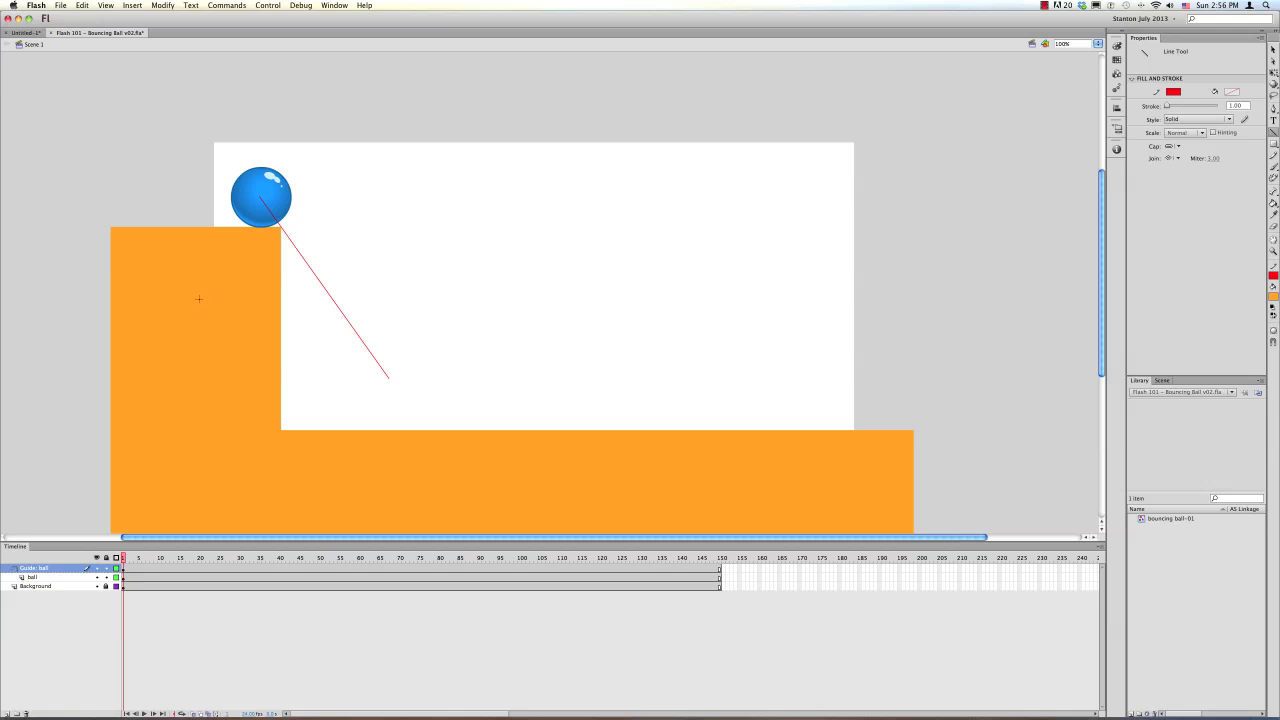
Use Snap to Objects to attach the guide line's upper end to the ball's center point.
key("v")
left_click(242, 215)
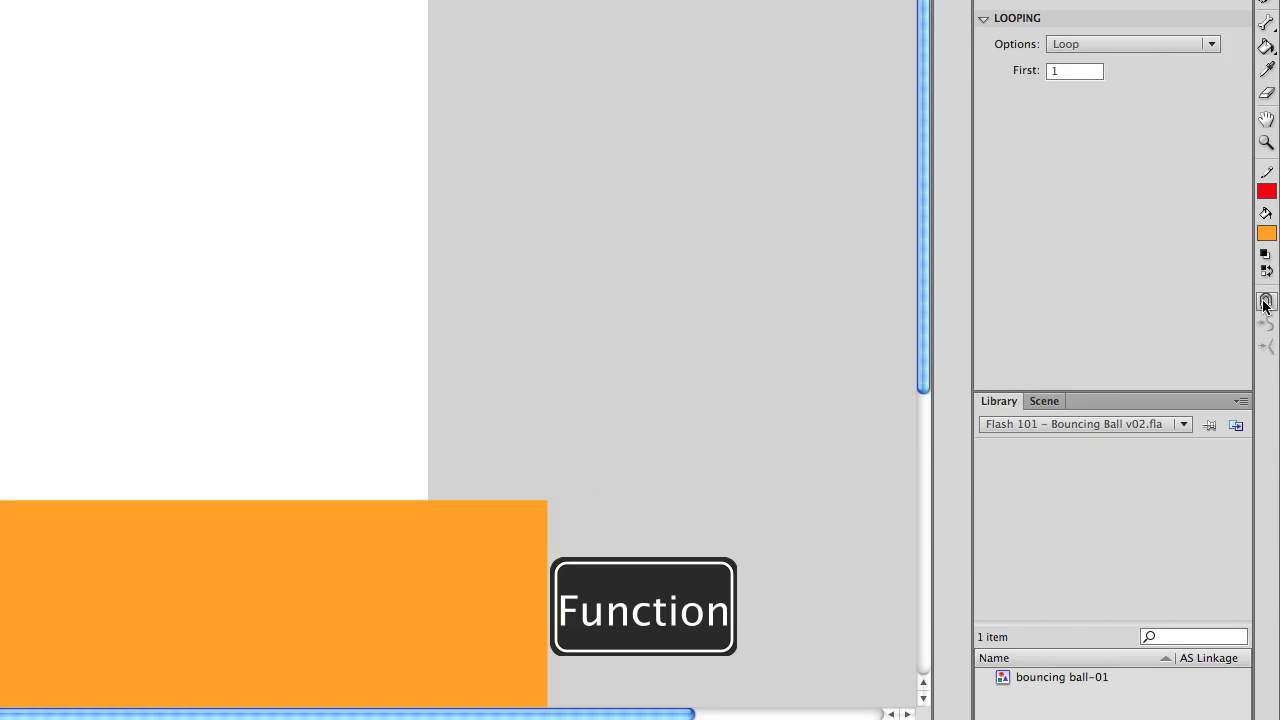
left_click(1265, 303)
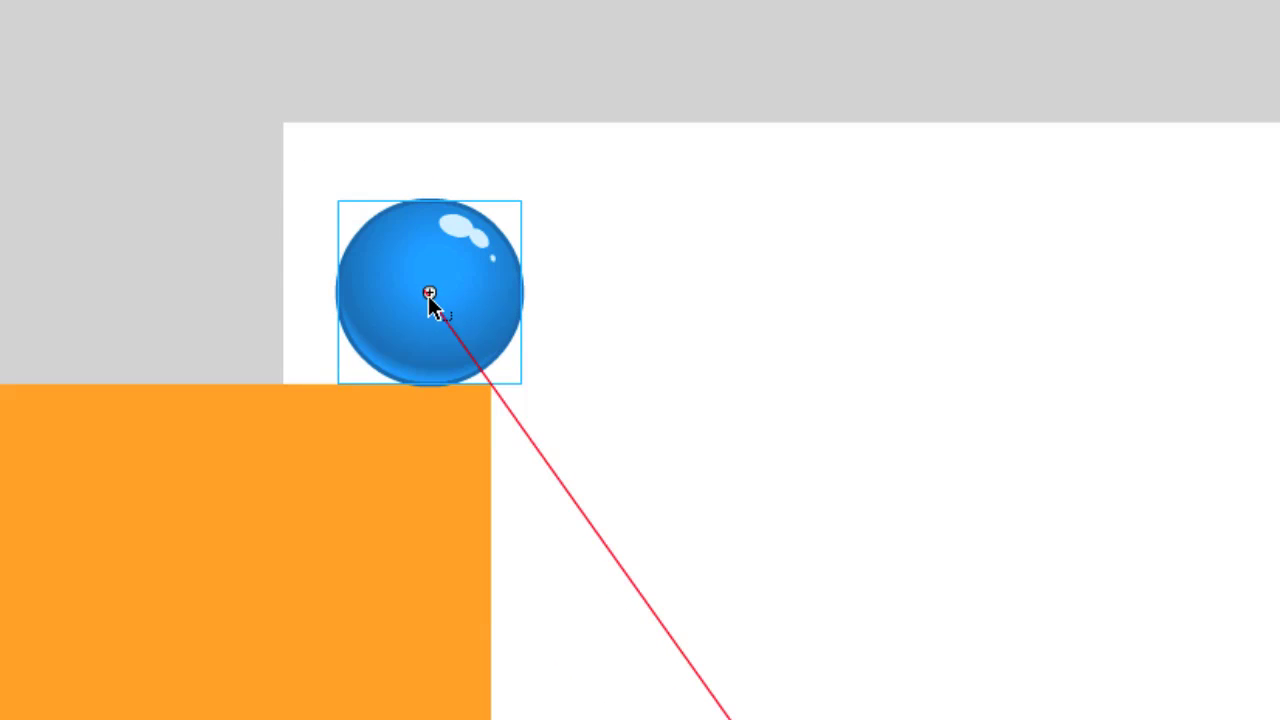
left_click(425, 297)
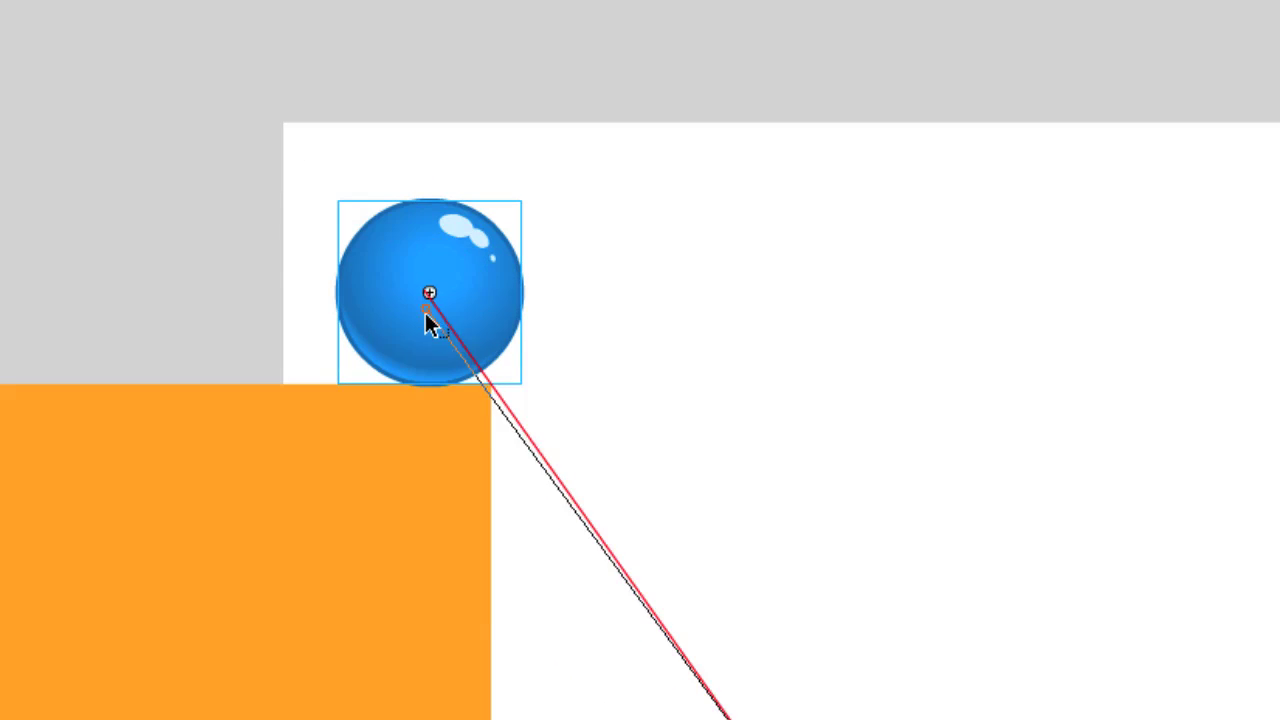
mouse_move(425, 312)
left_mouse_down()
mouse_move(426, 332)
mouse_move(428, 306)
left_mouse_up()
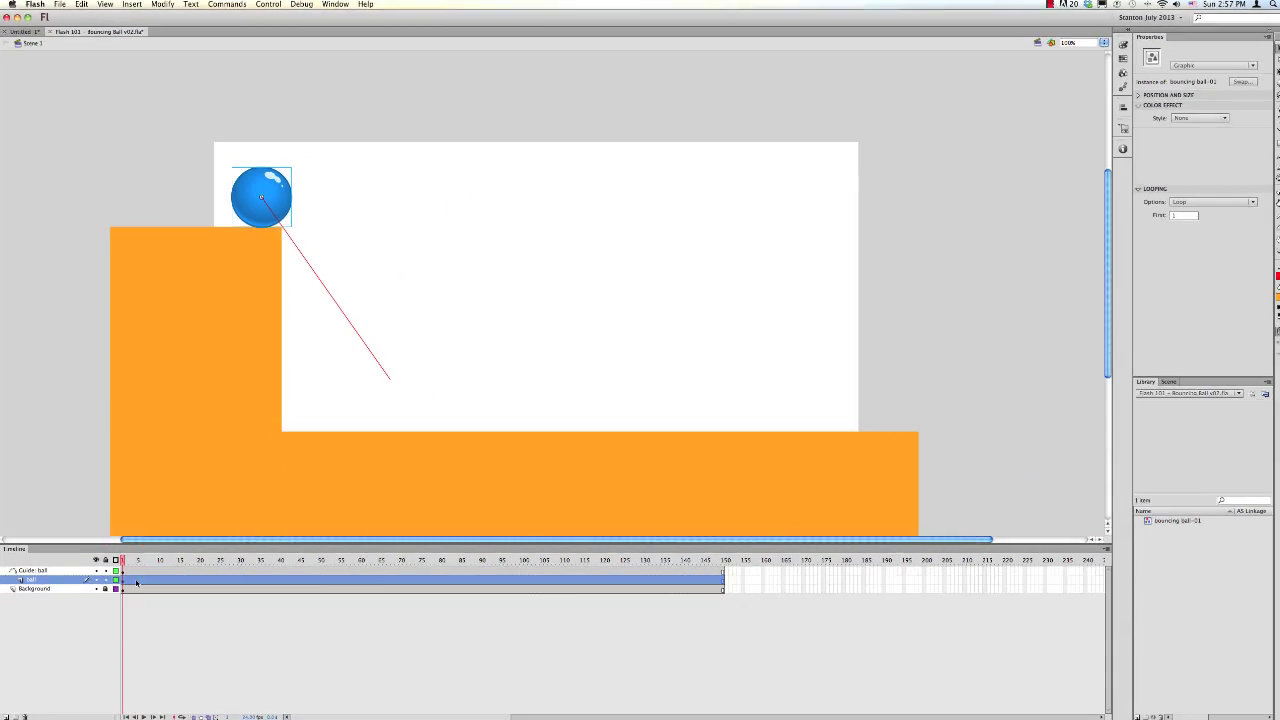
Insert a keyframe on the ball layer at frame 23.
left_click(126, 561)
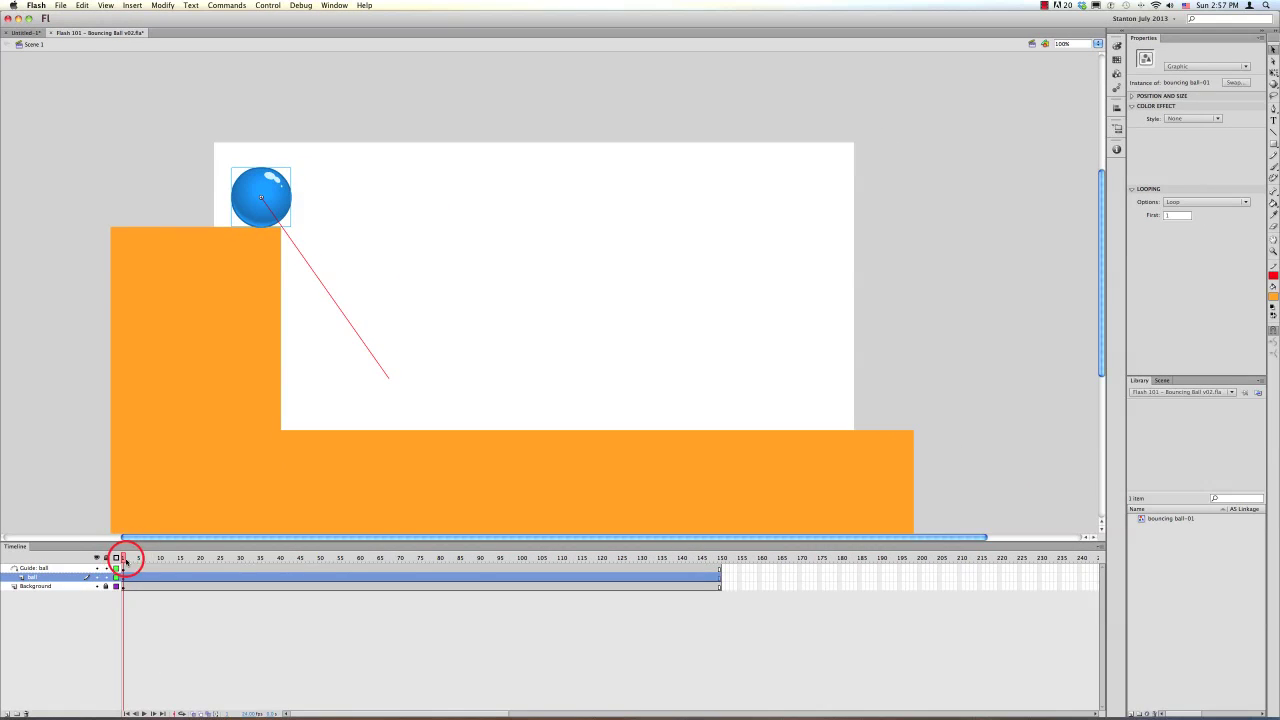
left_click_drag(126, 561, 217, 565)
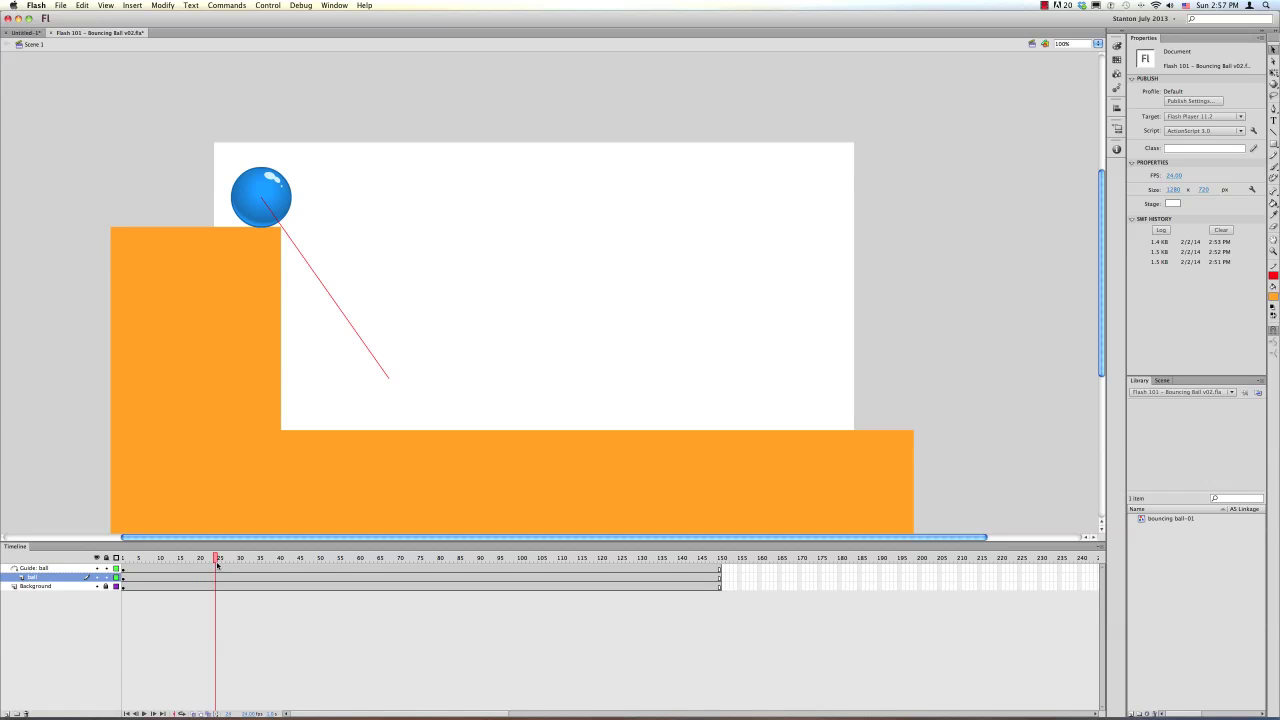
mouse_move(217, 565)
left_mouse_down()
mouse_move(316, 561)
mouse_move(190, 562)
mouse_move(208, 565)
left_mouse_up()
left_click_drag(207, 563, 212, 564)
left_click(212, 577)
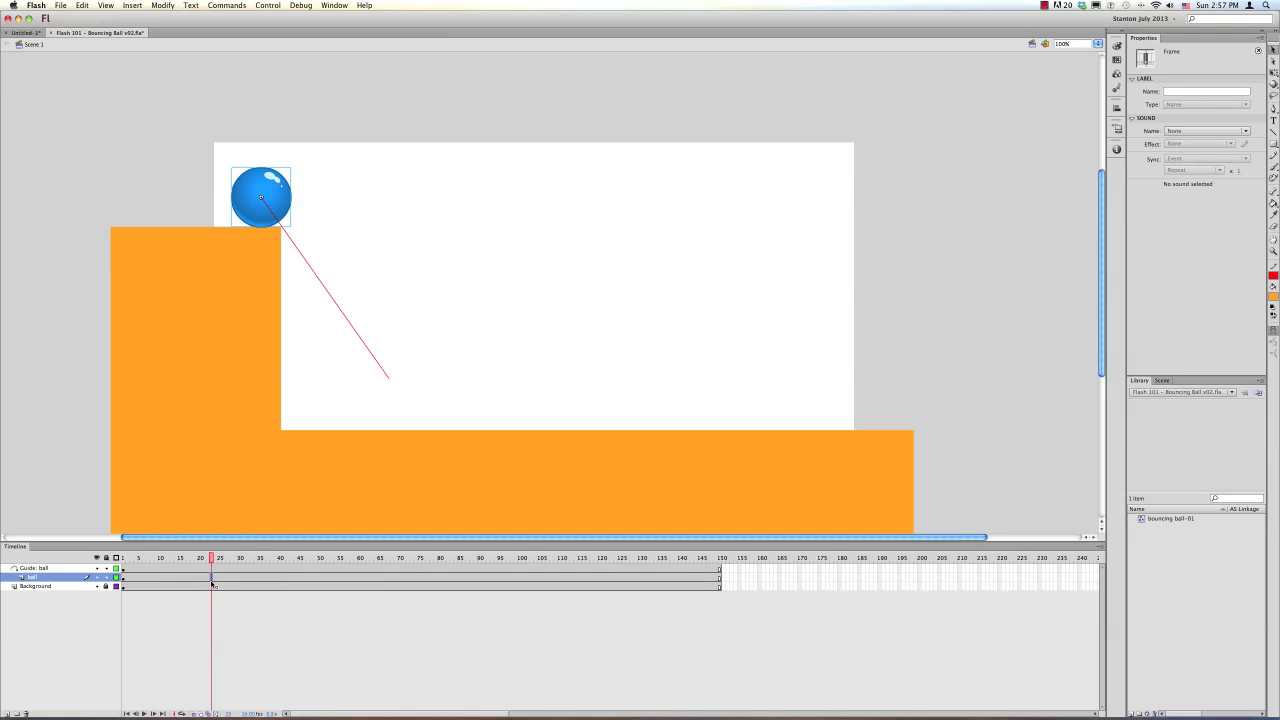
key("F6")
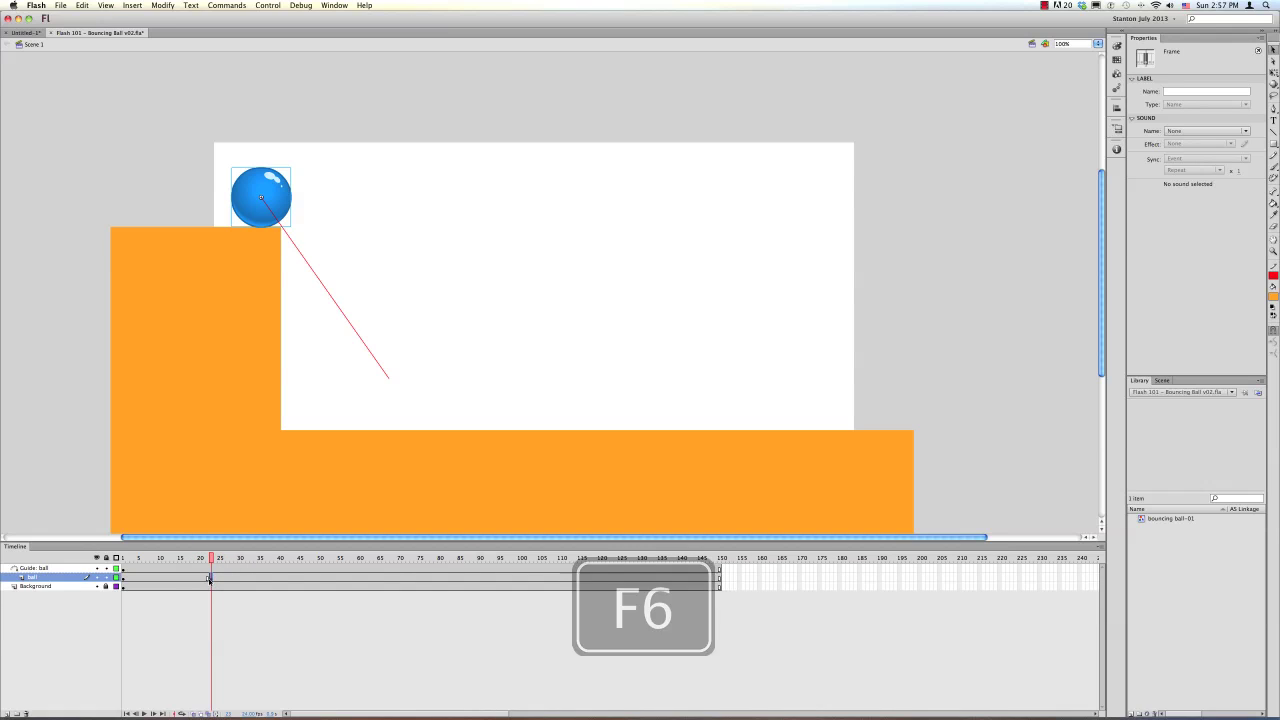
Move the ball at frame 23 down onto the ground, with its center on the guide line's lower end.
mouse_move(209, 557)
left_mouse_down()
mouse_move(176, 563)
mouse_move(211, 563)
left_mouse_up()
left_click(277, 188)
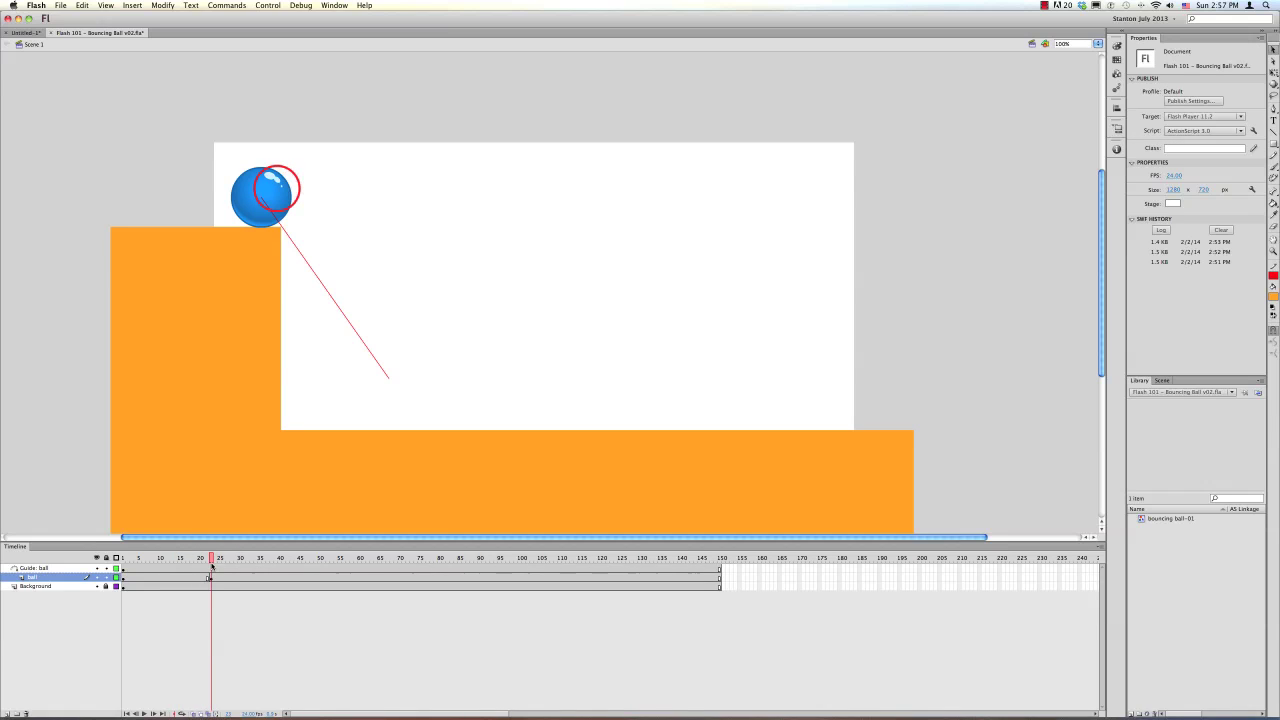
left_click(209, 557)
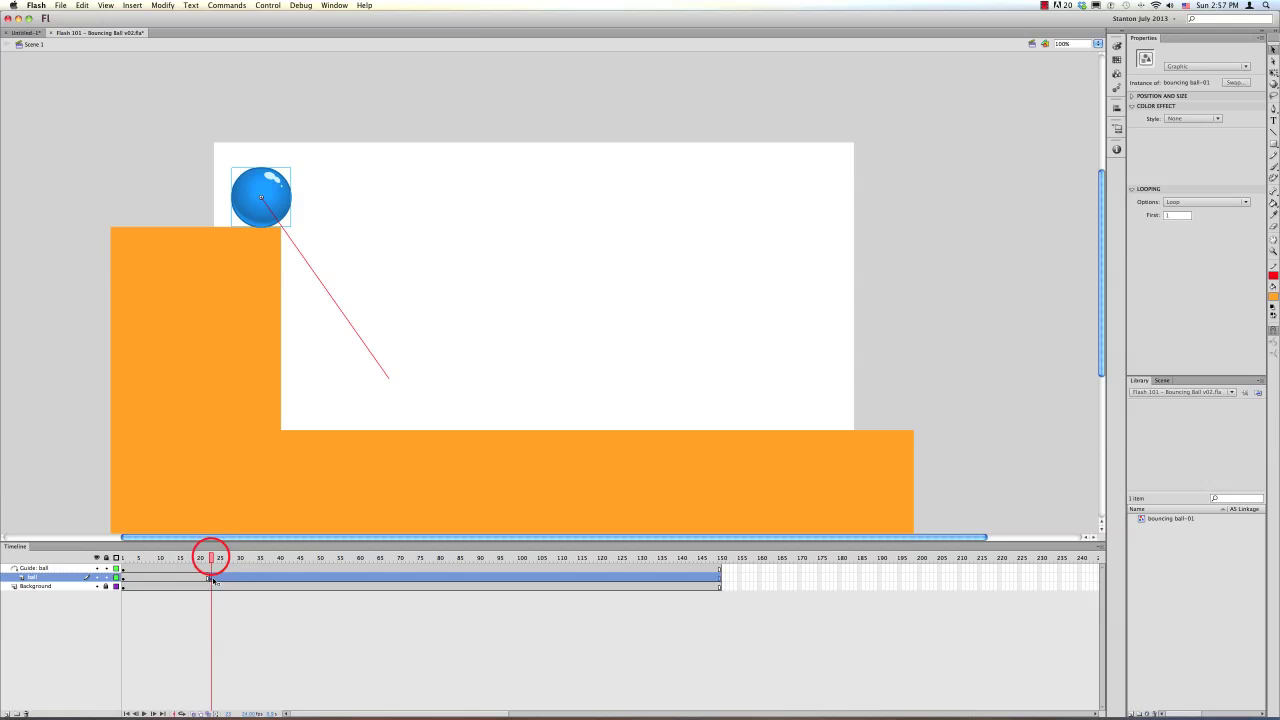
left_click_drag(211, 560, 212, 561)
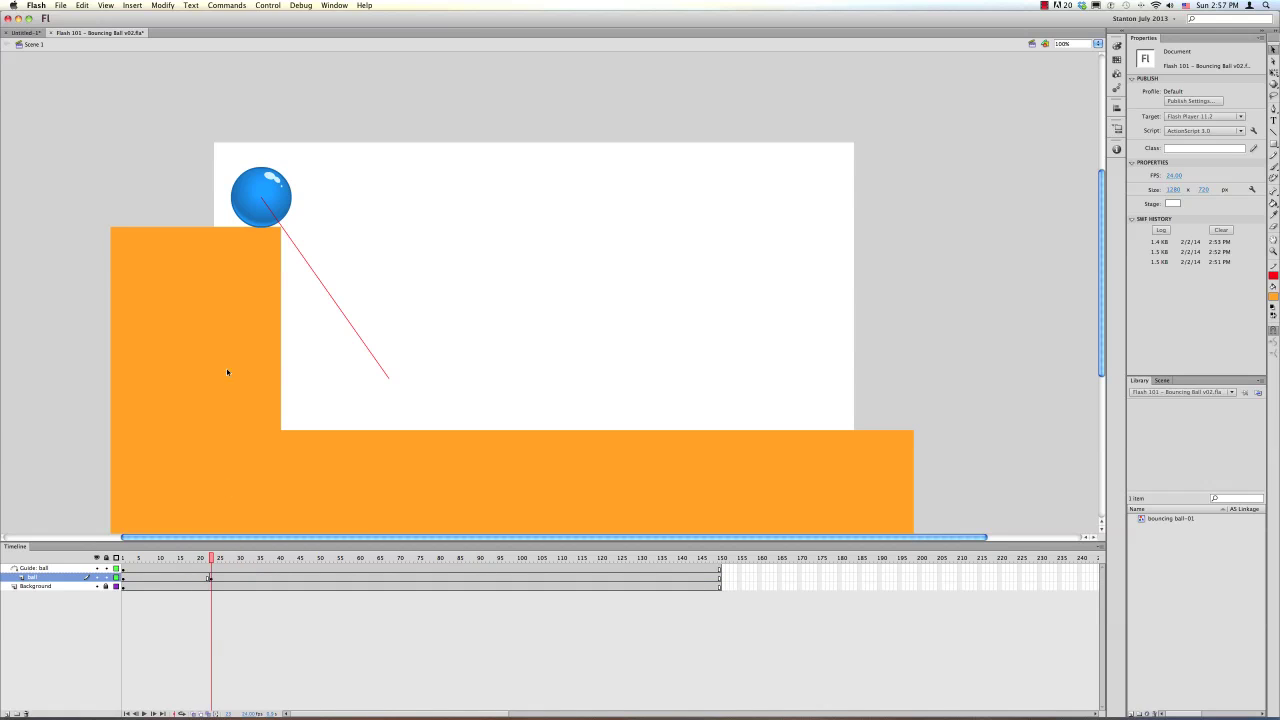
left_click_drag(270, 198, 390, 402)
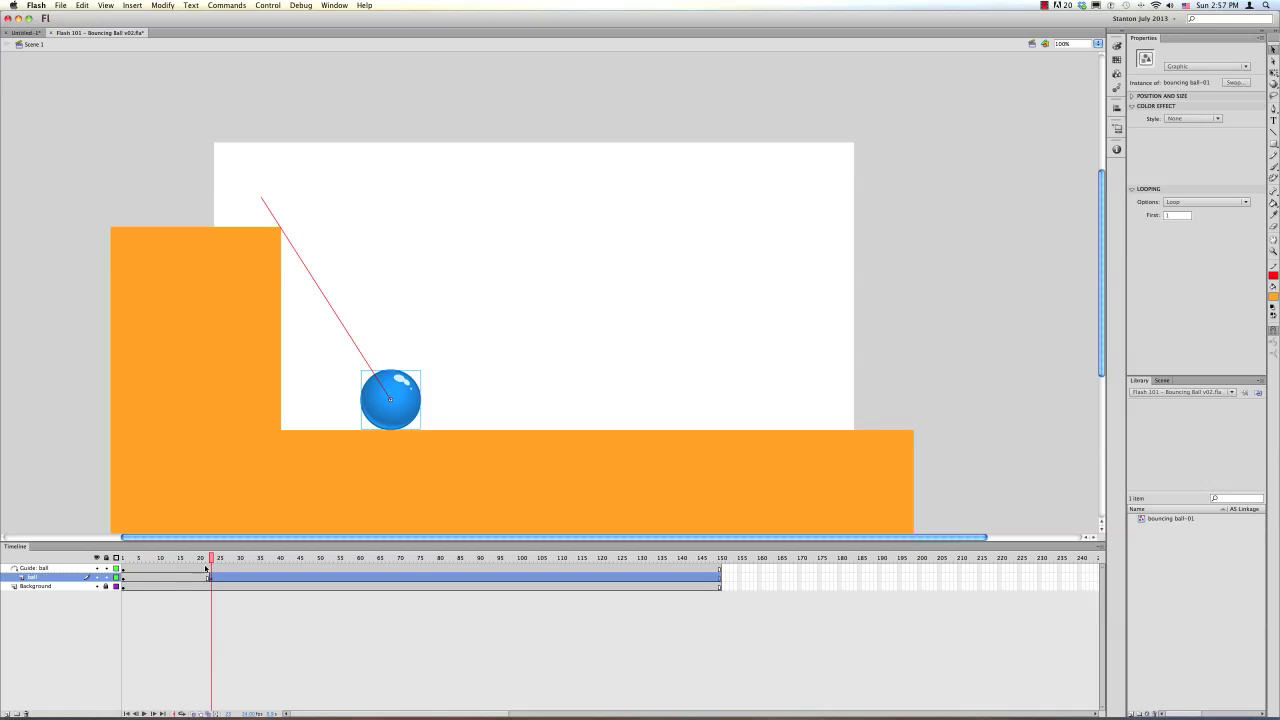
Create a classic tween on the ball layer between frames 1 and 23 and scrub back through it.
right_click(175, 582)
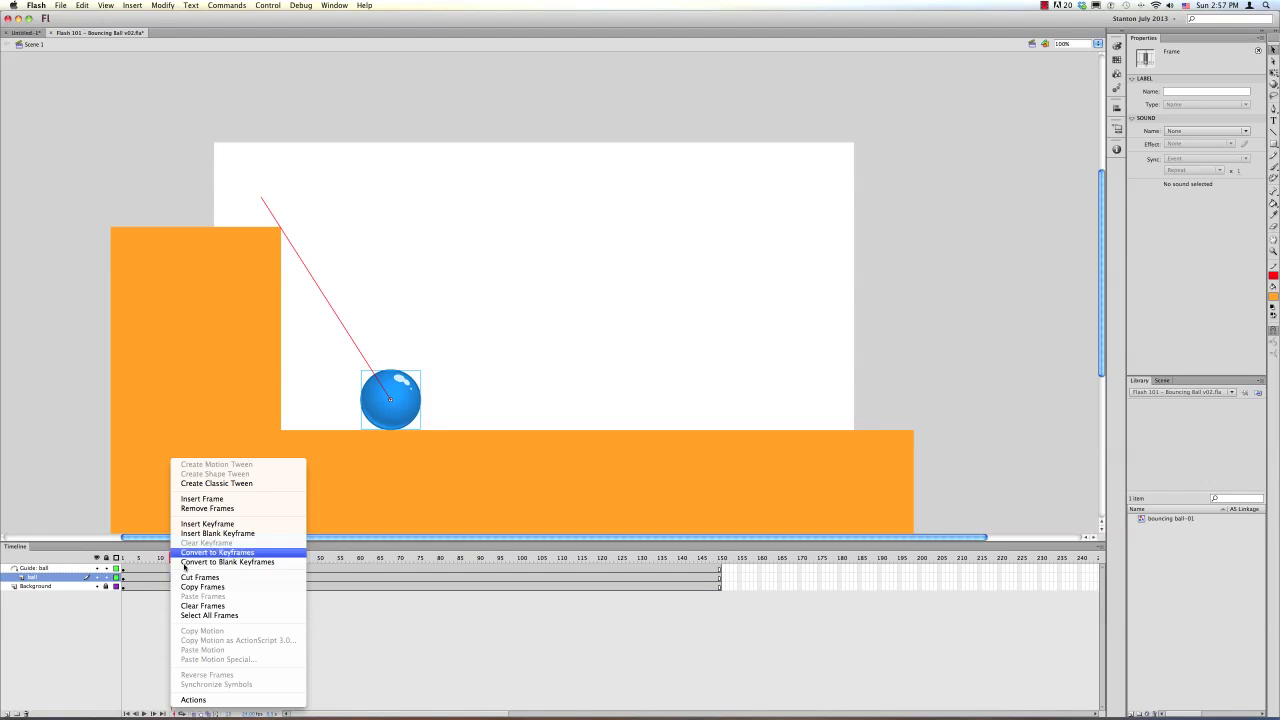
left_click(200, 485)
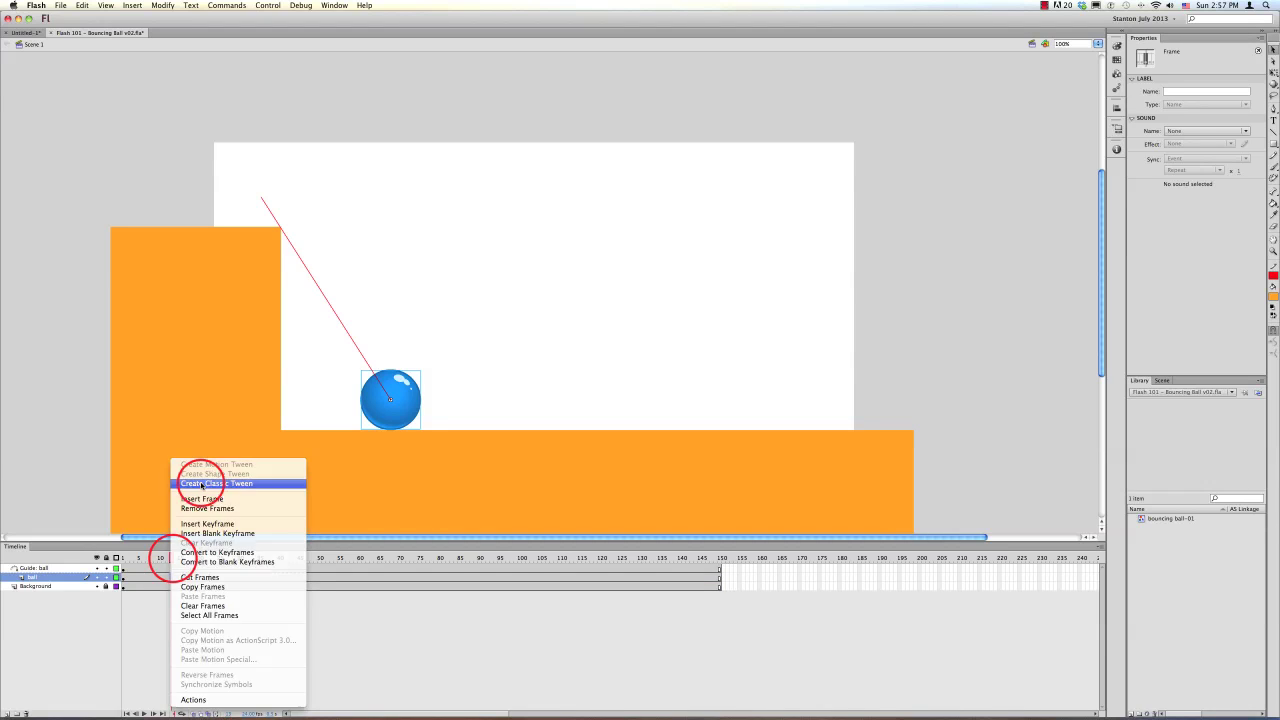
left_click_drag(172, 559, 151, 563)
left_click_drag(158, 563, 113, 565)
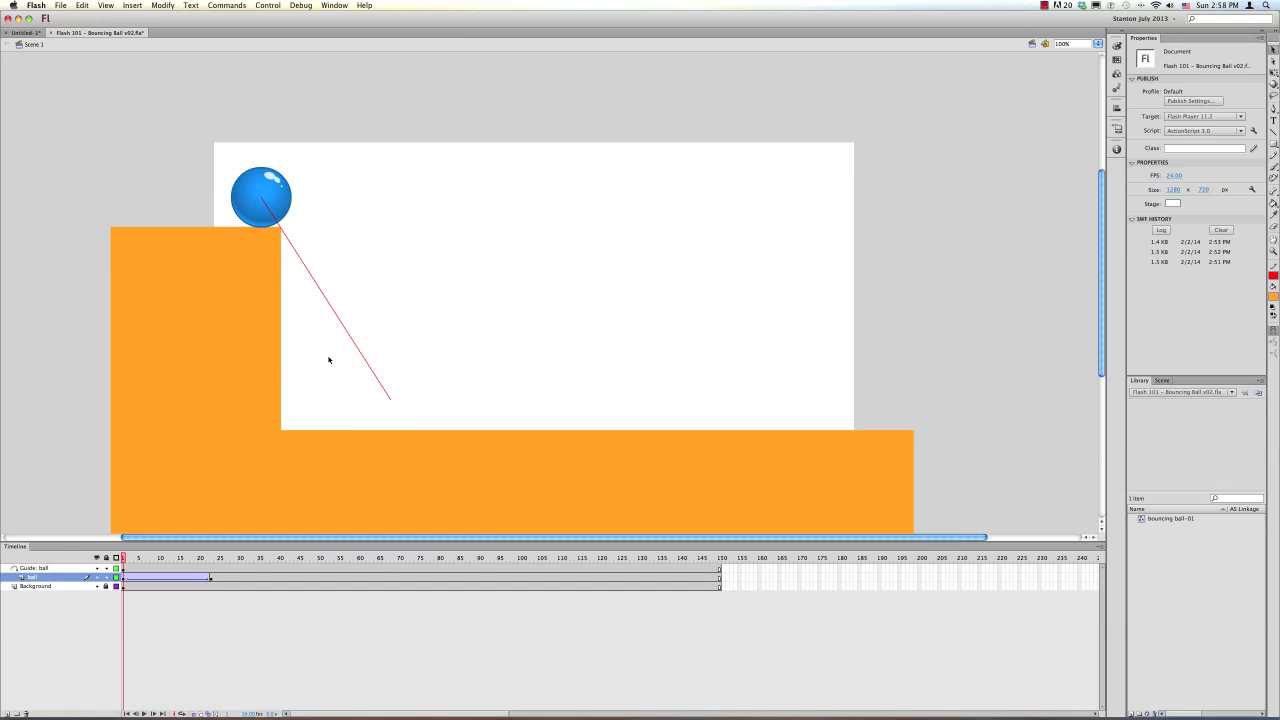
Try bending the guide line outward and then inward, scrubbing the ball along each curve.
left_click_drag(344, 329, 368, 271)
left_click_drag(124, 558, 219, 569)
left_click_drag(370, 301, 296, 343)
left_click_drag(217, 559, 116, 569)
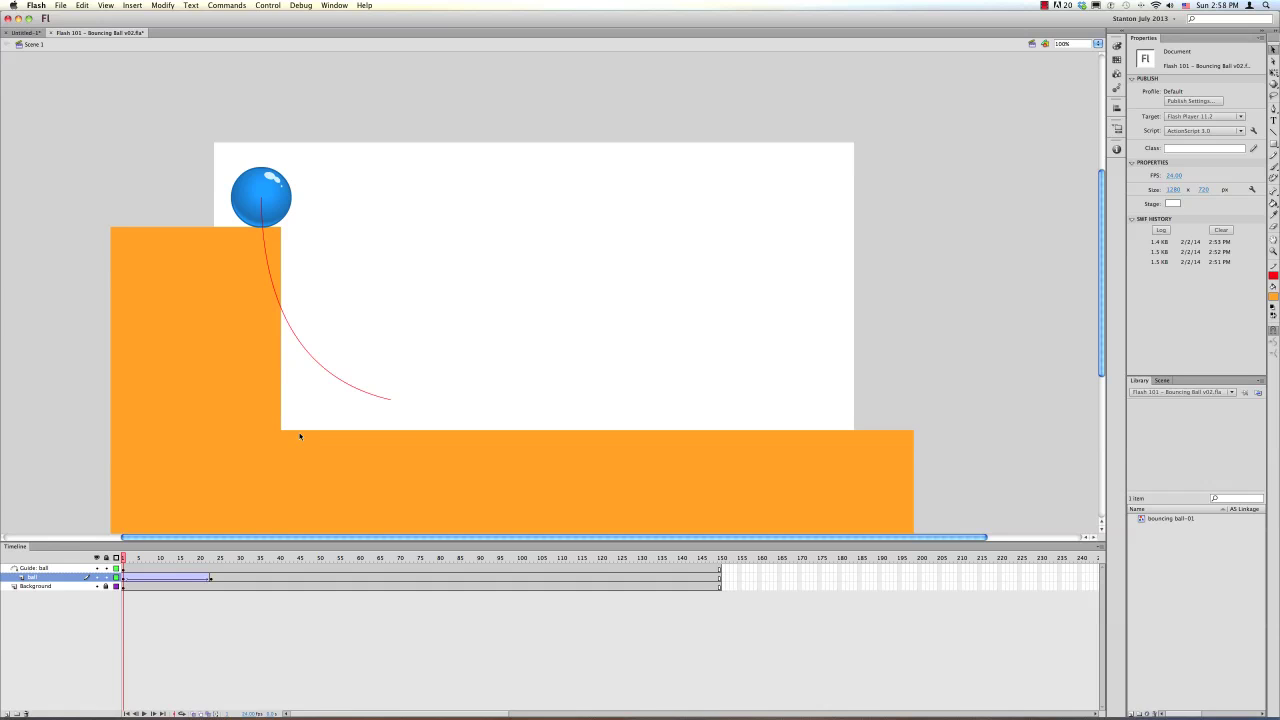
Bend the guide line into an arc that leaves the ledge horizontally and falls to the ground, and fine-tune its curve.
mouse_move(262, 199)
left_mouse_down()
mouse_move(264, 212)
mouse_move(269, 201)
left_mouse_up()
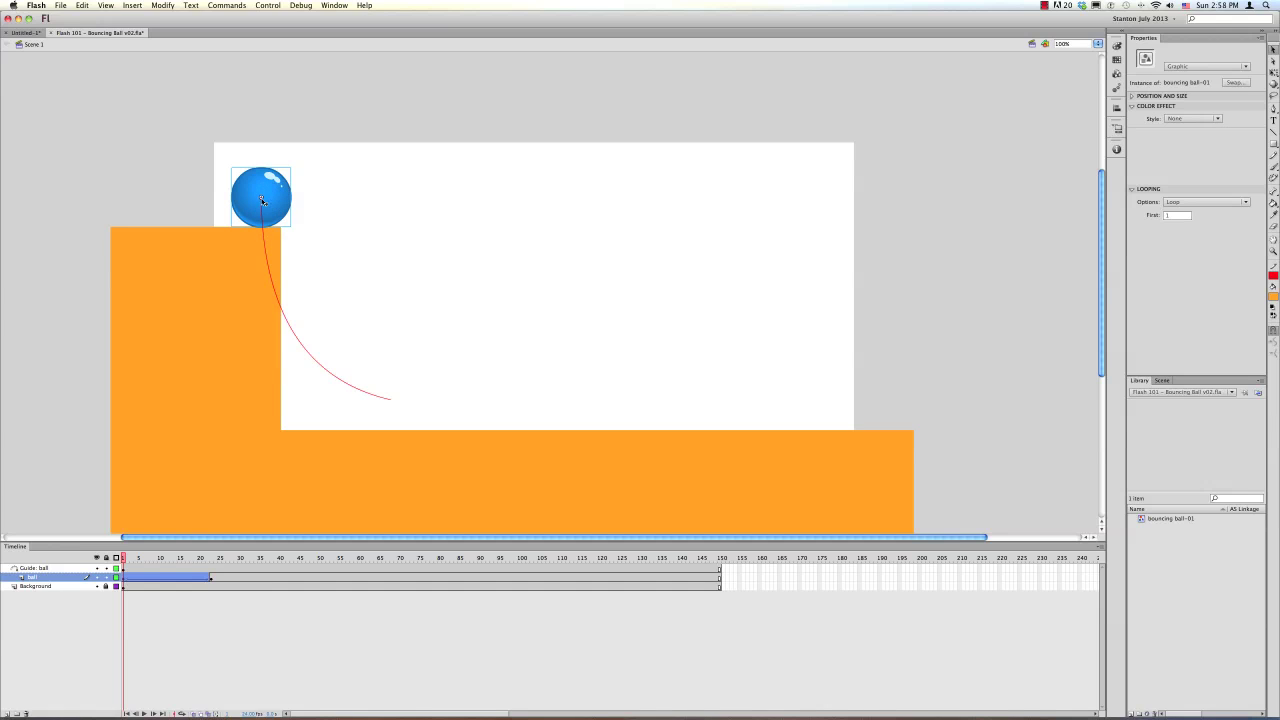
left_click_drag(174, 560, 217, 546)
left_click_drag(307, 352, 372, 253)
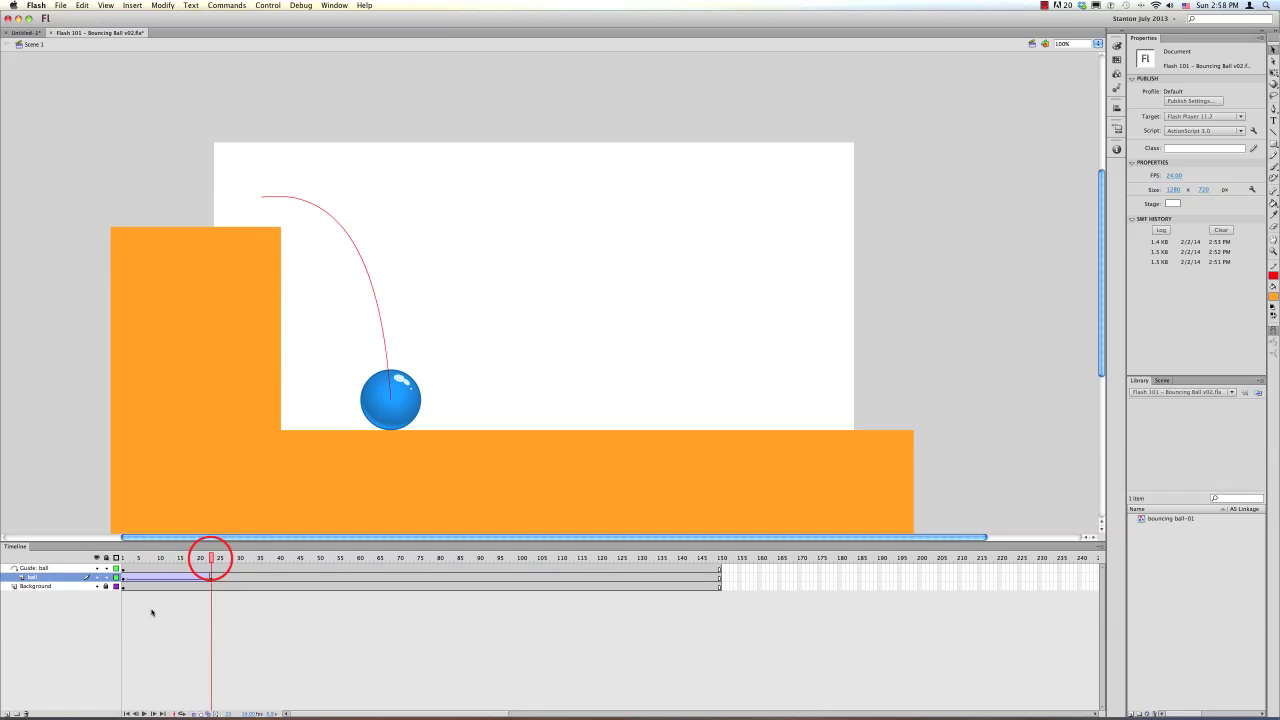
left_click_drag(211, 557, 127, 561)
left_click(92, 568)
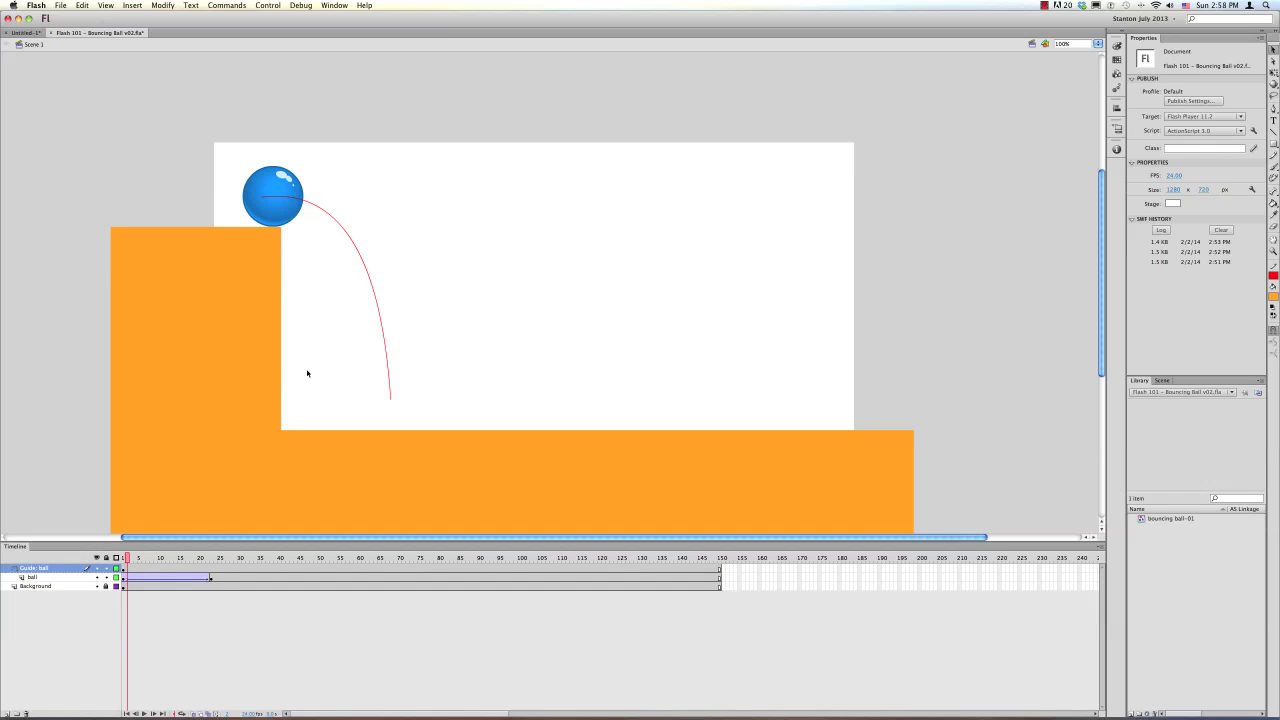
left_click_drag(346, 232, 348, 236)
left_click(348, 236)
Draw a connected zigzag of straight red lines on the guide layer from the ball's landing point, forming four progressively lower bounces.
left_click_drag(127, 560, 211, 575)
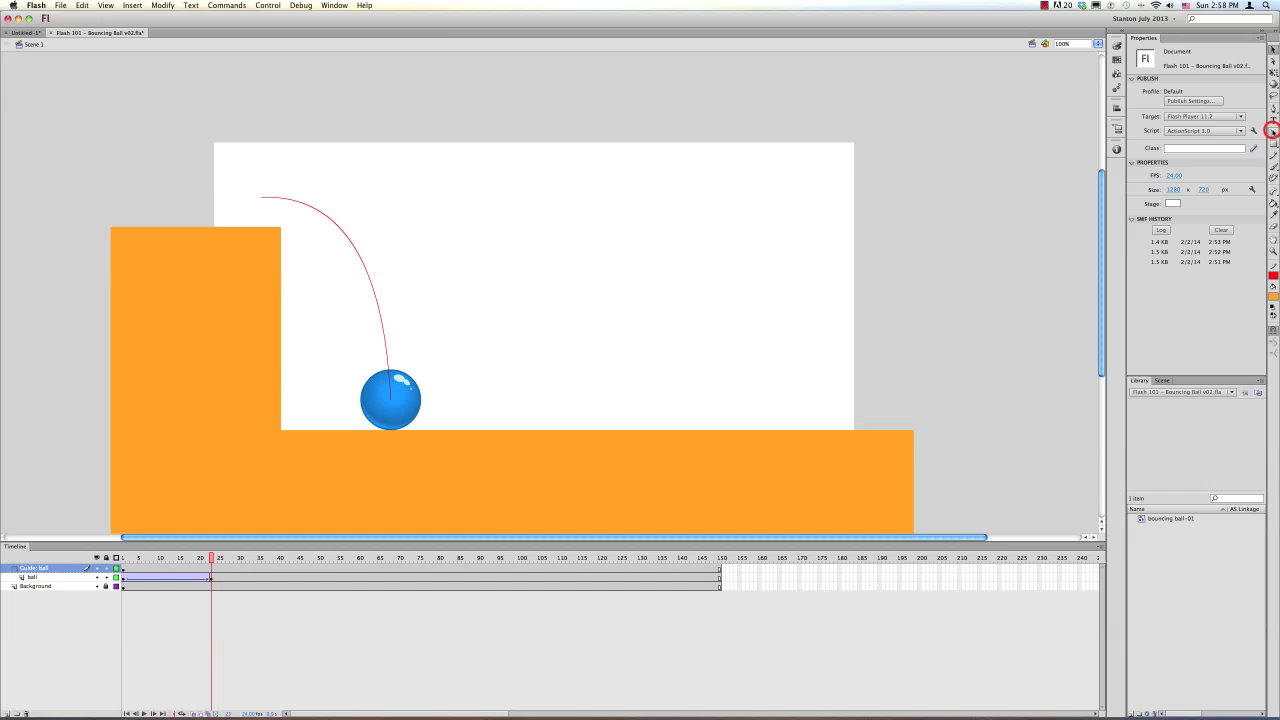
left_click(1273, 131)
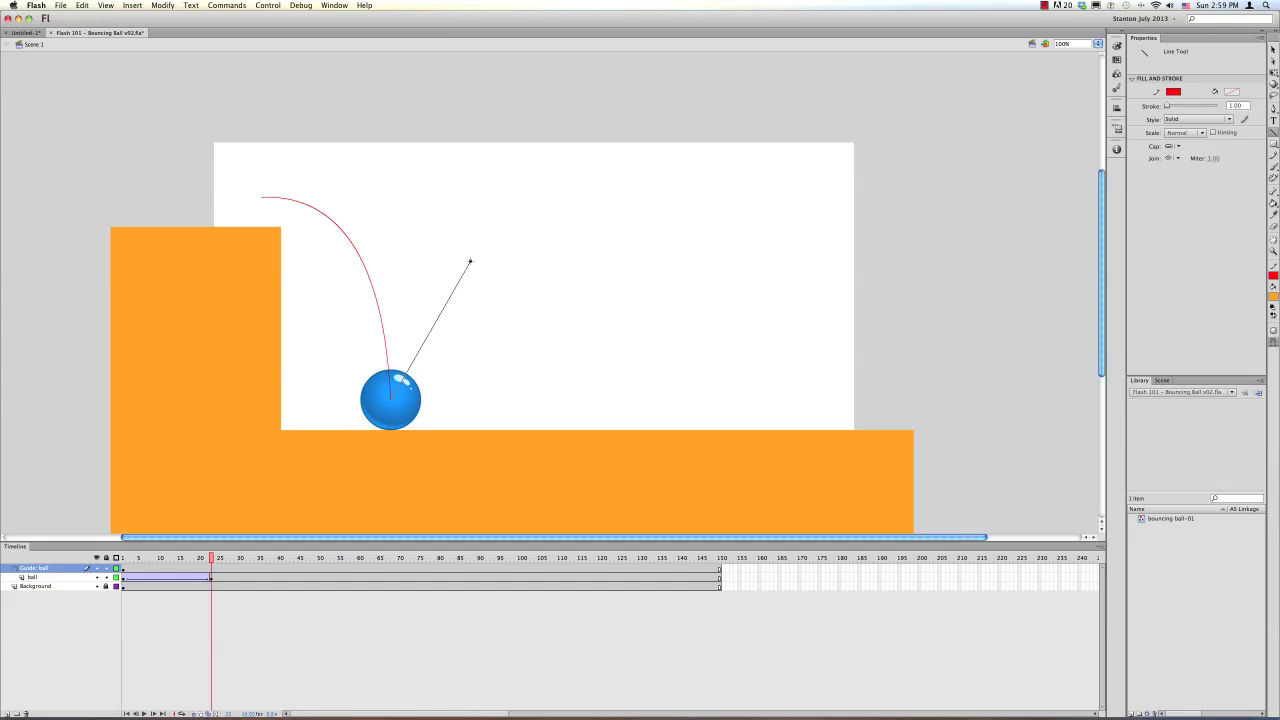
left_click_drag(470, 261, 471, 254)
mouse_move(547, 401)
left_mouse_down()
mouse_move(598, 296)
mouse_move(663, 386)
mouse_move(656, 396)
mouse_move(703, 336)
left_mouse_up()
left_click_drag(703, 336, 737, 394)
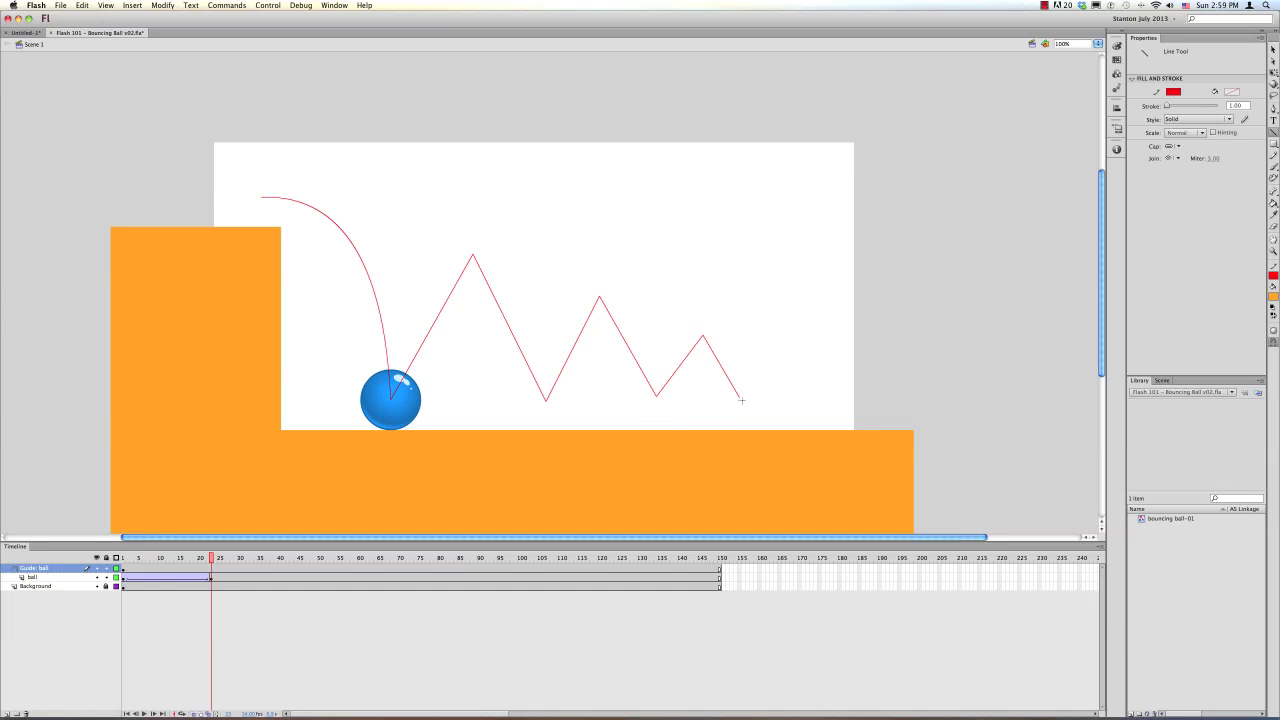
left_click_drag(738, 397, 767, 365)
Show the rulers and place a horizontal ruler guide through the grounded ball's center.
left_click(107, 6)
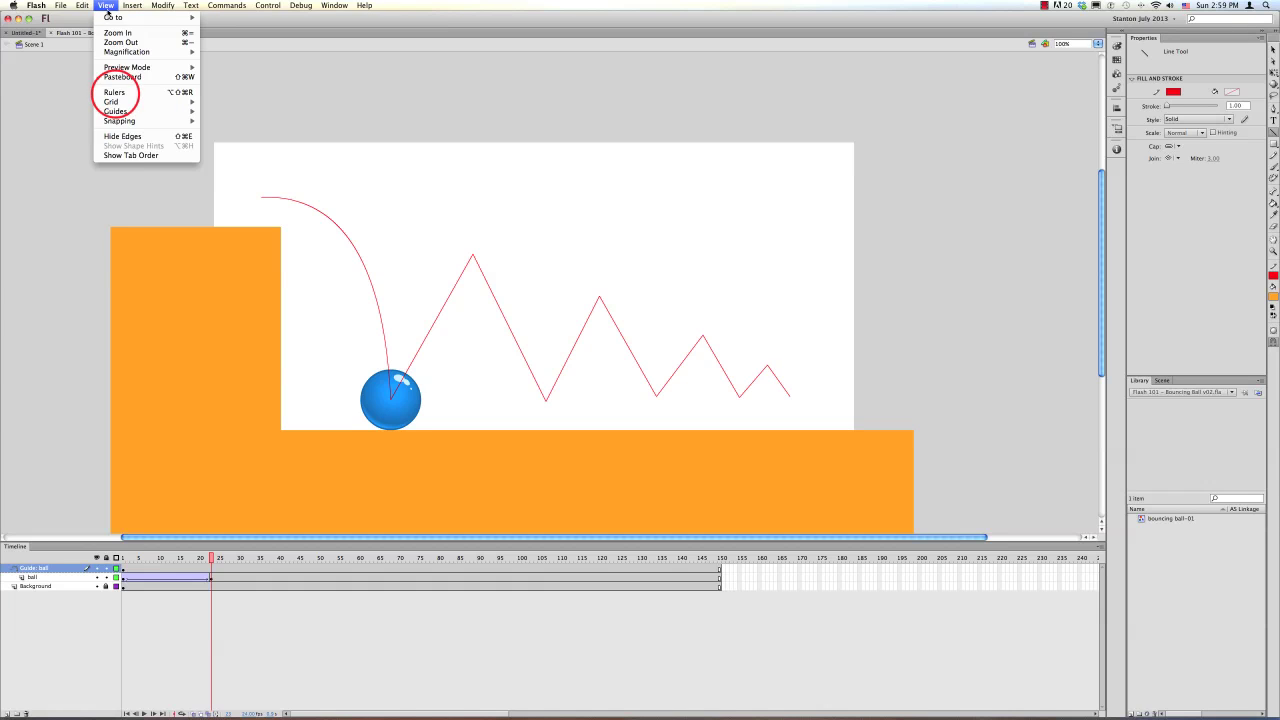
left_click(114, 92)
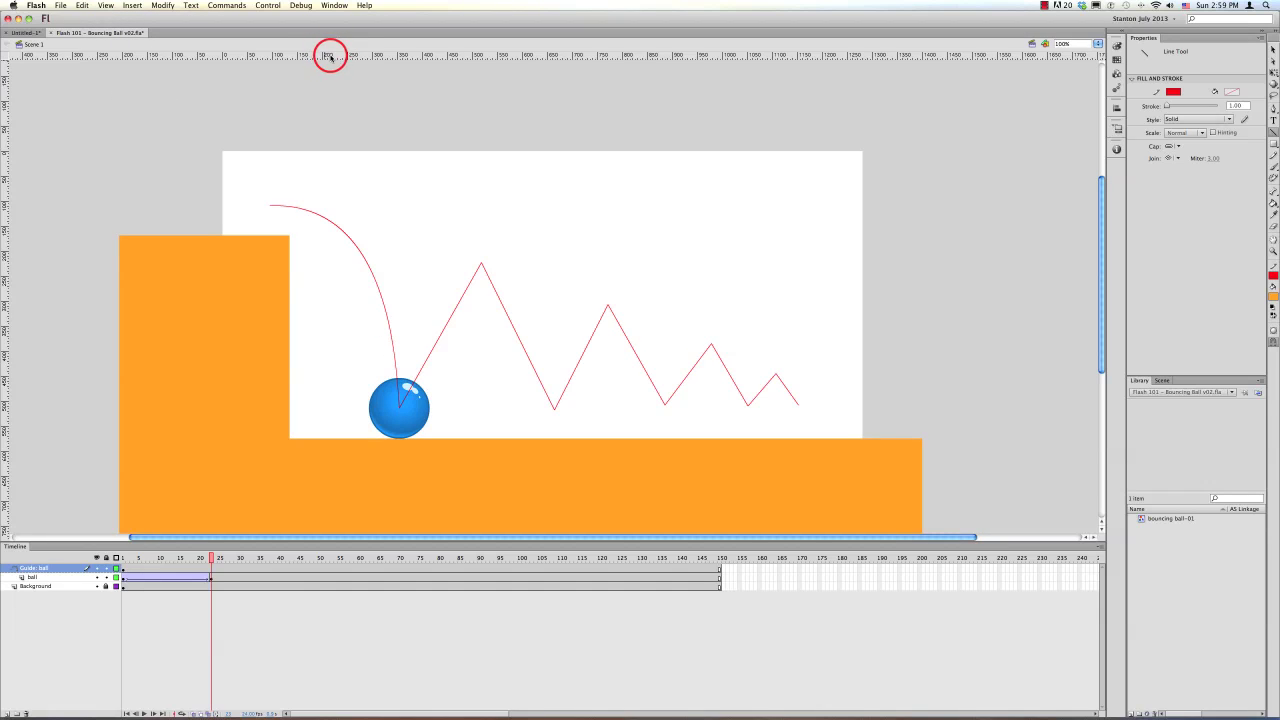
left_click_drag(331, 57, 339, 411)
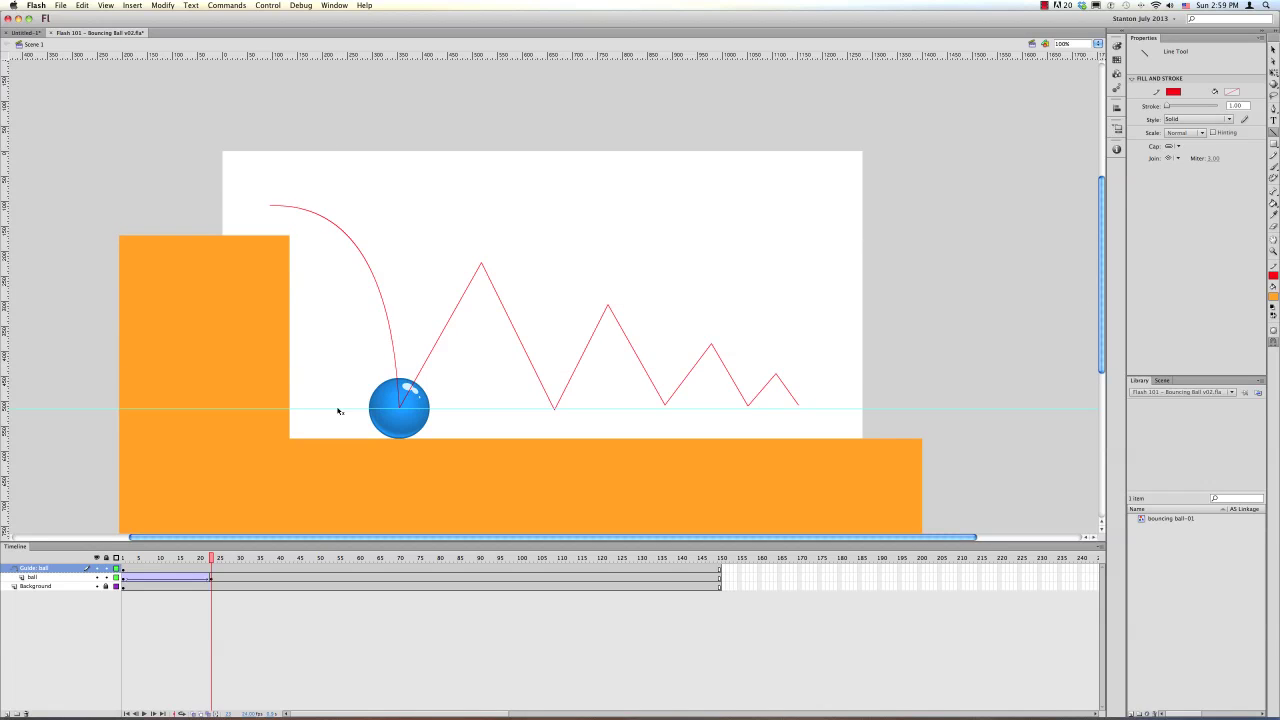
Align the lower corners and the end of the zigzag guide line with the horizontal ruler guide.
key("v")
double_click(554, 407)
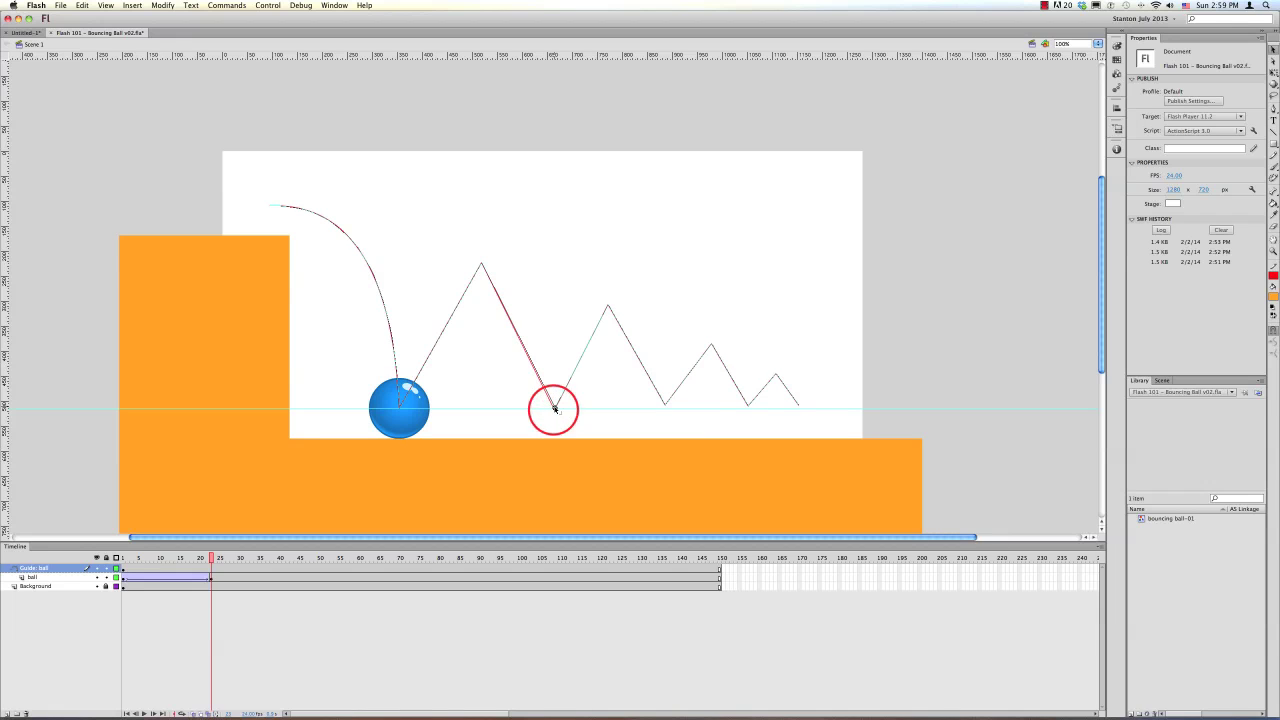
left_click_drag(553, 408, 553, 409)
left_click_drag(665, 405, 666, 408)
left_click(747, 407)
left_click_drag(748, 408, 751, 408)
left_click_drag(798, 404, 799, 407)
Adjust the zigzag's peaks and bend the first bounce's two straight lines into one smooth rounded arc.
left_click(775, 372)
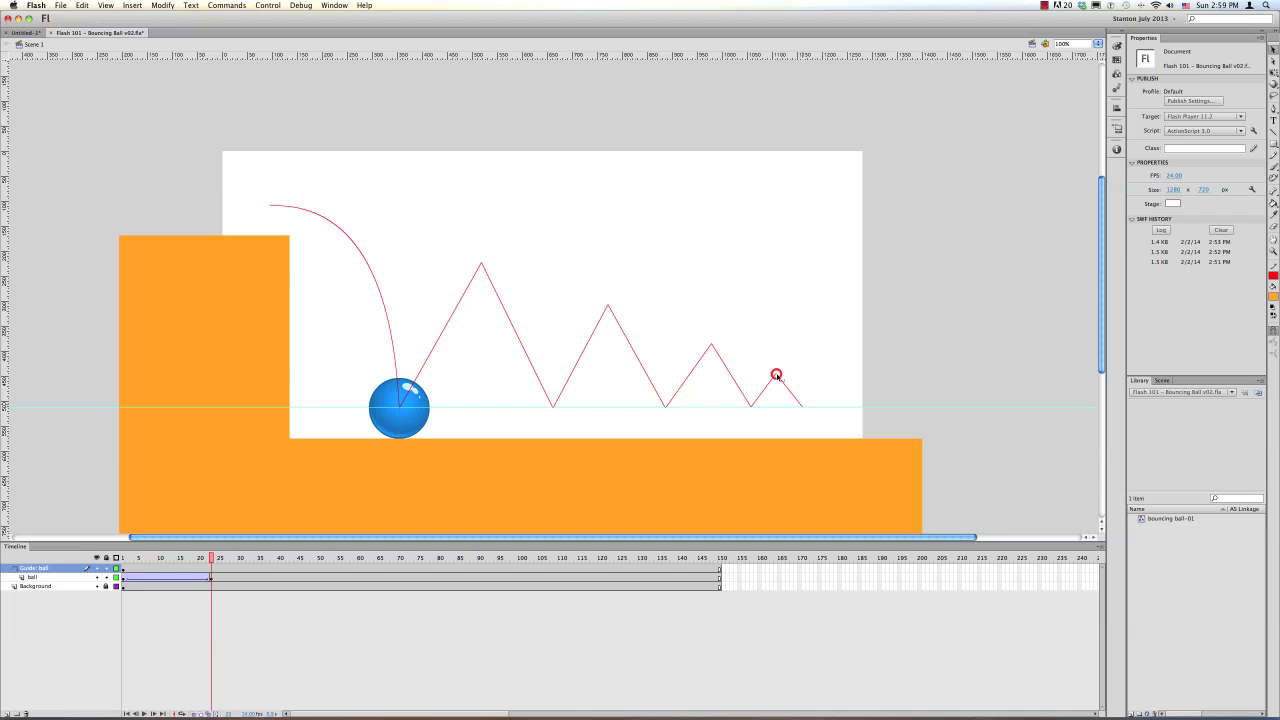
left_click(480, 265)
left_click_drag(476, 271, 475, 269)
left_click_drag(466, 283, 455, 259)
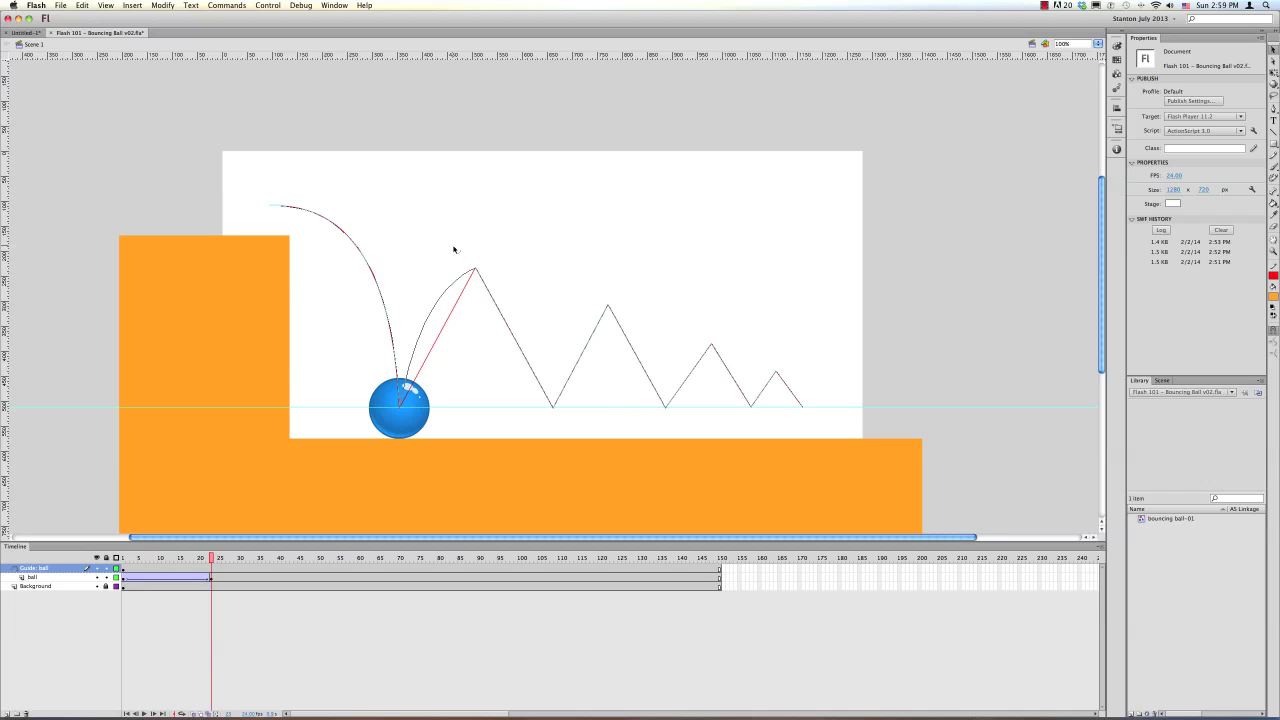
left_click_drag(512, 337, 533, 300)
left_click_drag(473, 267, 491, 271)
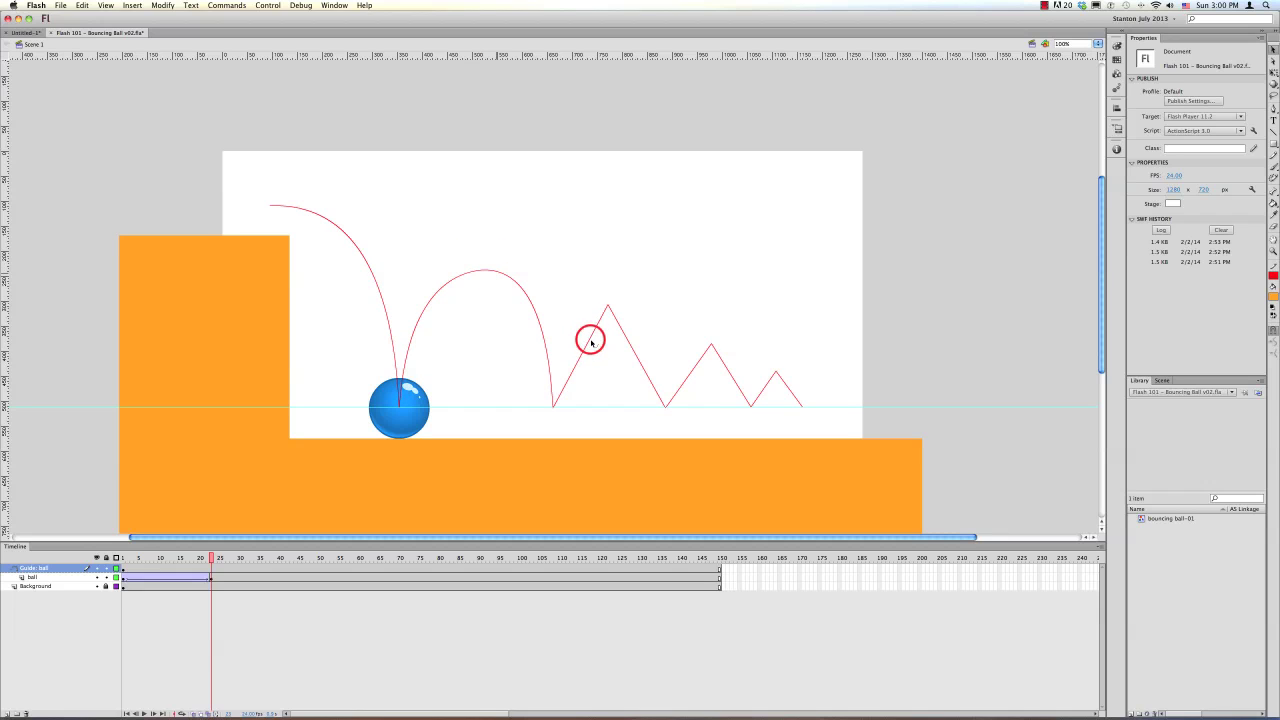
Bend the straight lines of the second, third and fourth bounces into smooth rounded arcs.
left_click_drag(590, 339, 575, 328)
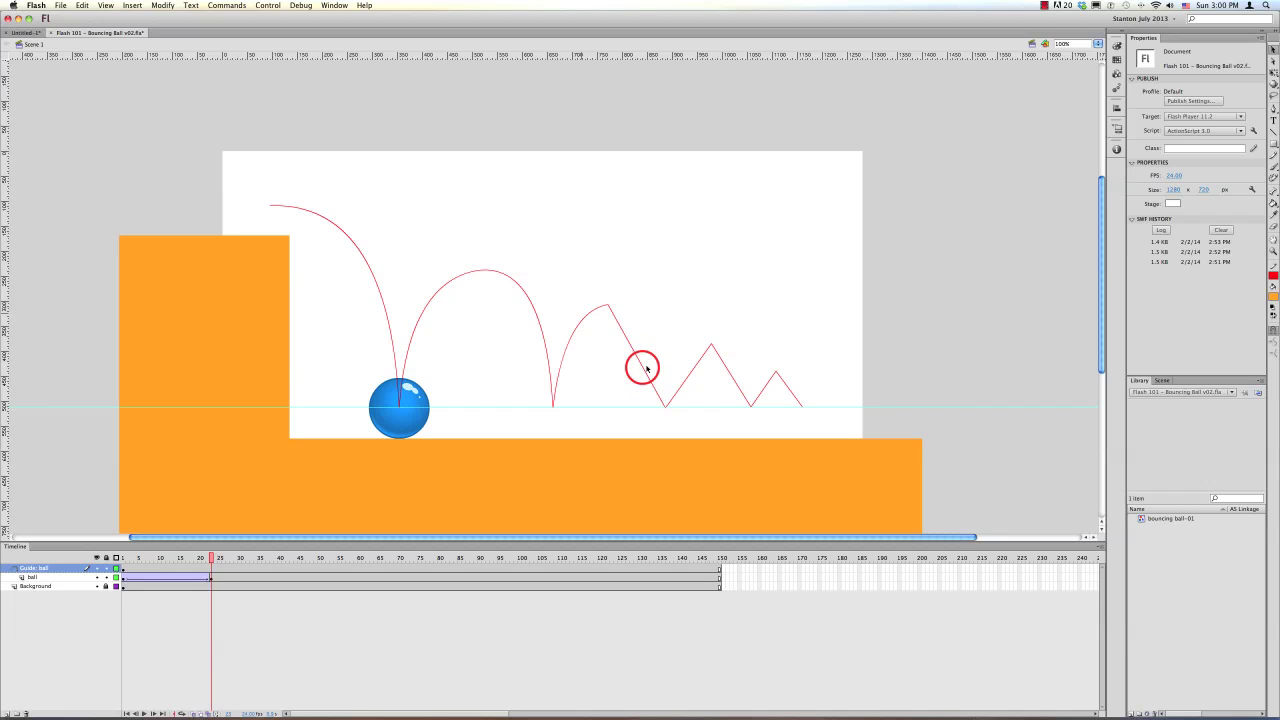
left_click_drag(641, 367, 737, 357)
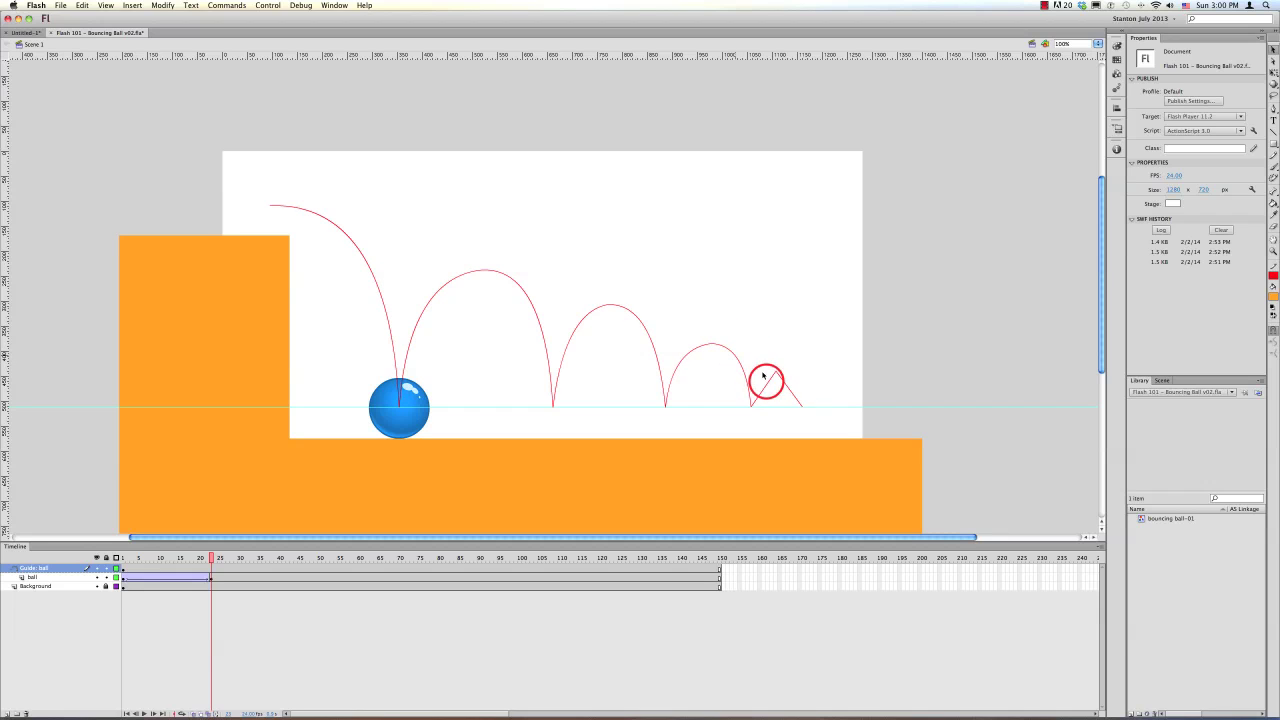
mouse_move(762, 390)
left_mouse_down()
mouse_move(786, 386)
mouse_move(776, 372)
left_mouse_up()
double_click(778, 373)
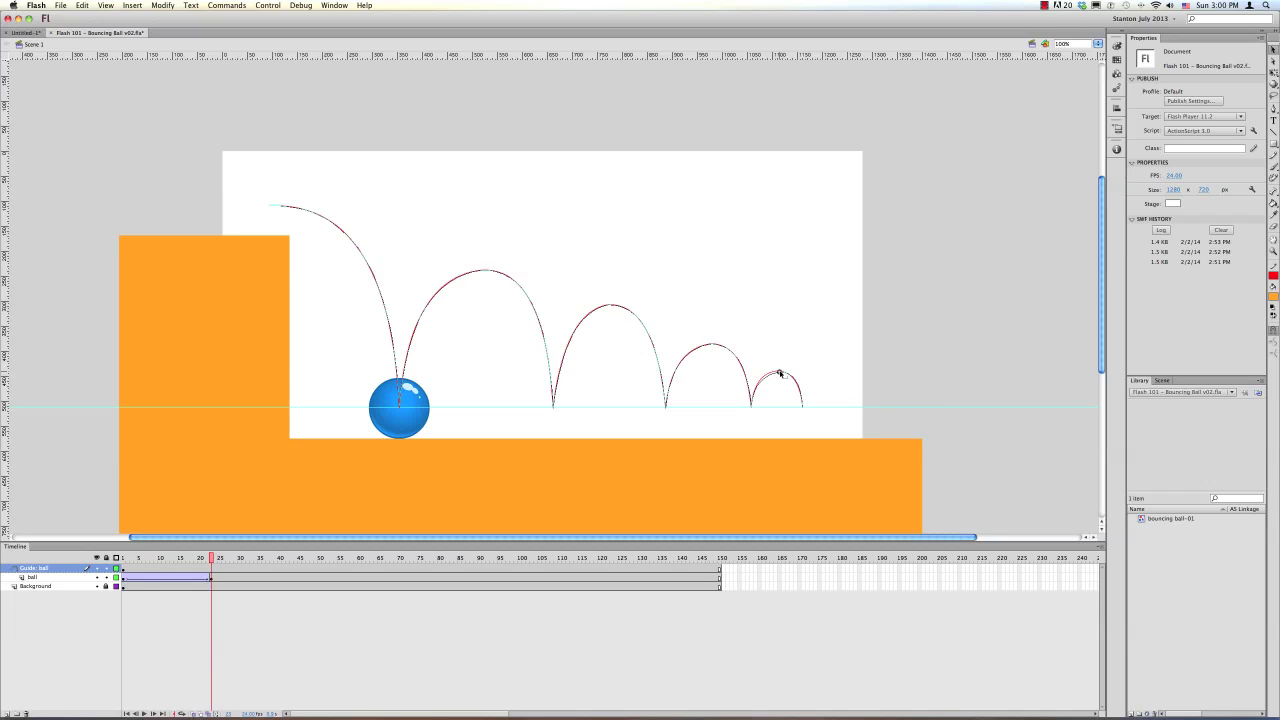
left_click(481, 457)
Create a classic tween to a new ball keyframe at frame 45 and place the ball where the first bounce arc lands.
left_click_drag(210, 558, 292, 568)
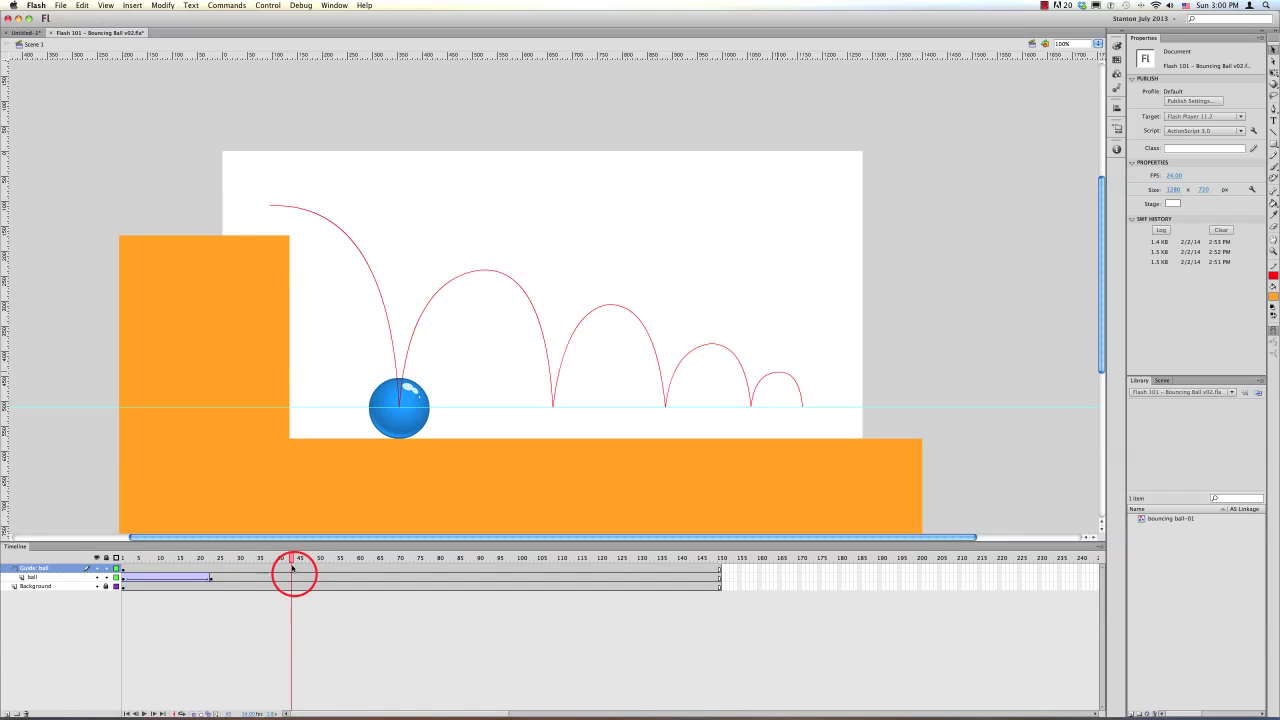
left_click(294, 578)
key("F6")
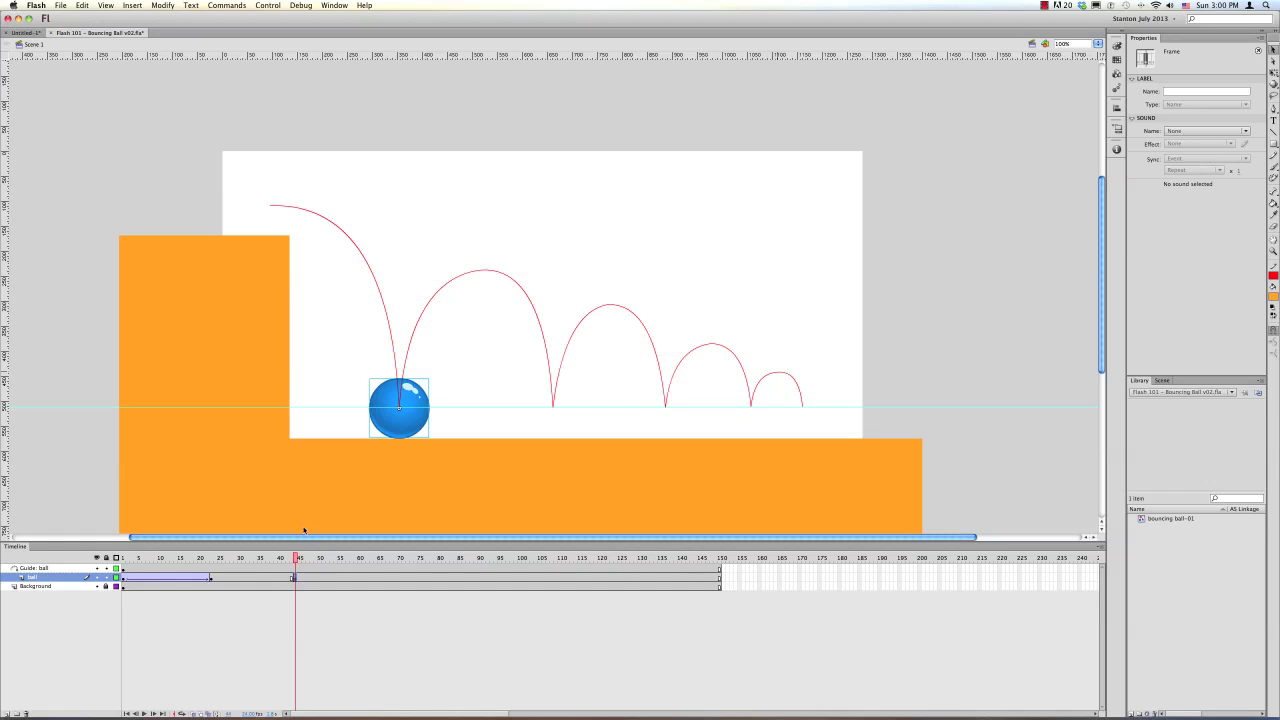
right_click(270, 578)
left_click(300, 484)
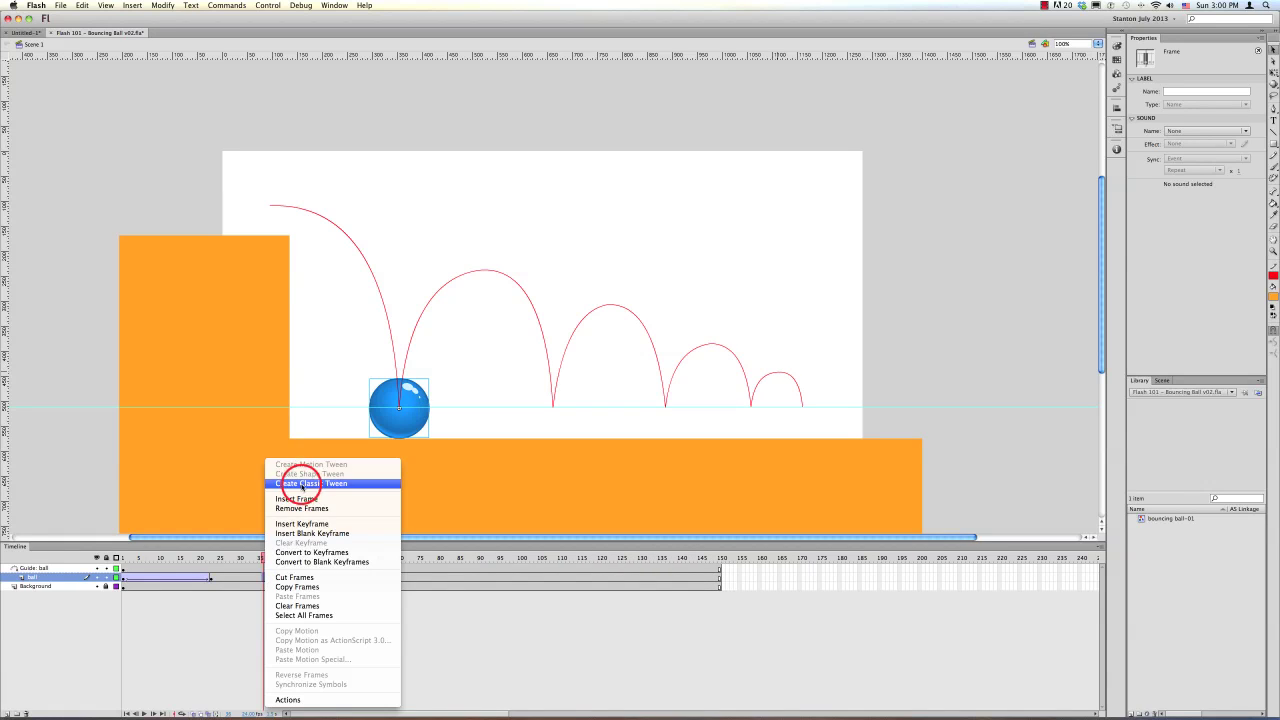
left_click(299, 558)
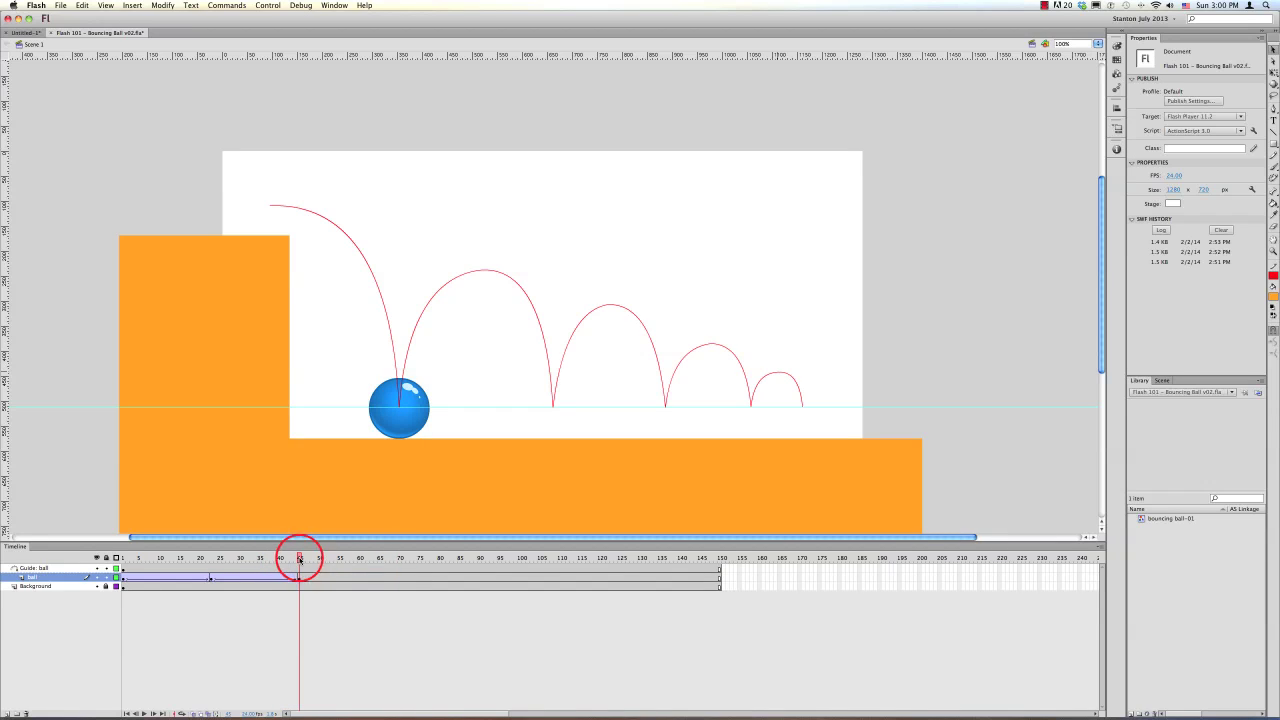
left_click_drag(415, 399, 554, 405)
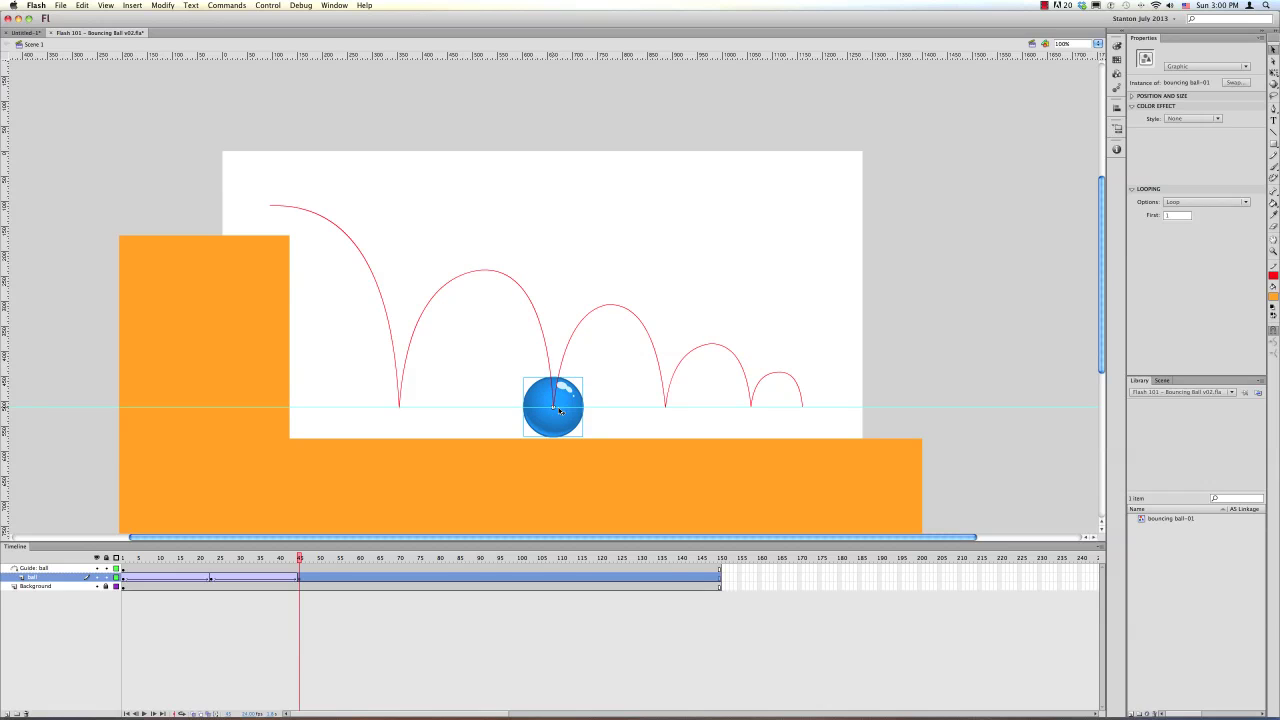
Add a ball keyframe at frame 66 where the second bounce arc lands and create a classic tween leading to it.
left_click_drag(299, 558, 373, 561)
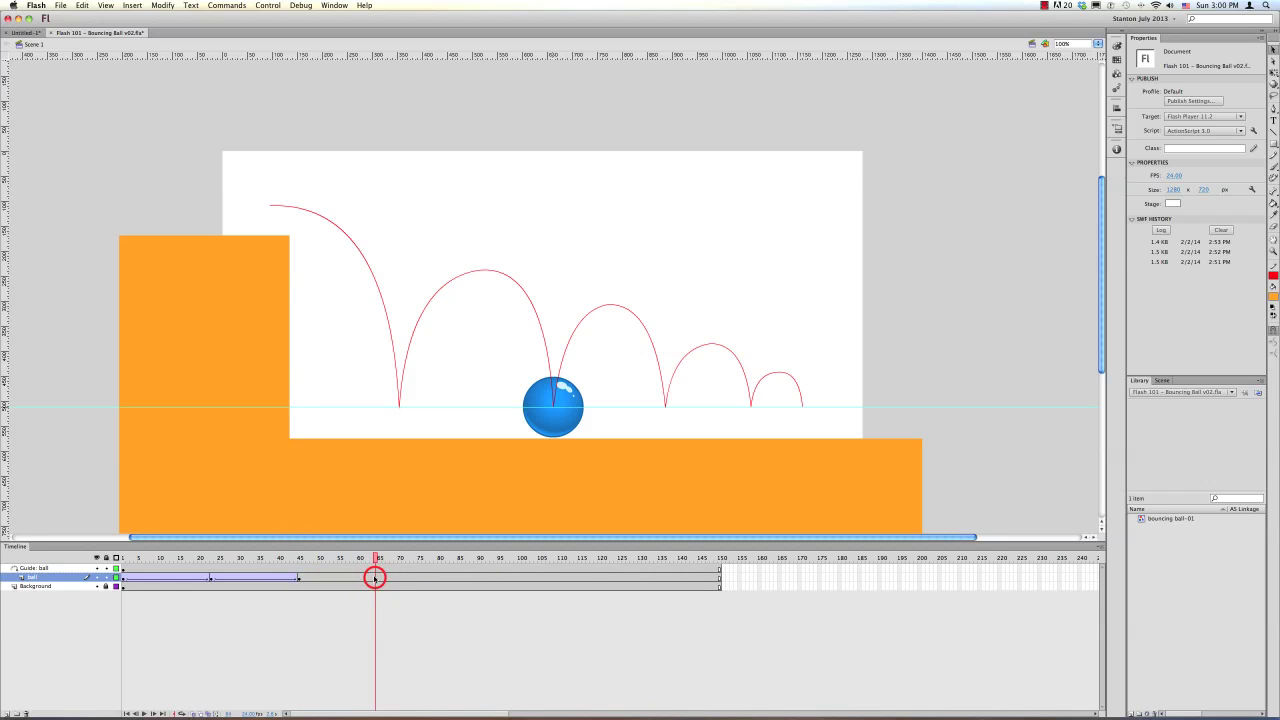
left_click(375, 578)
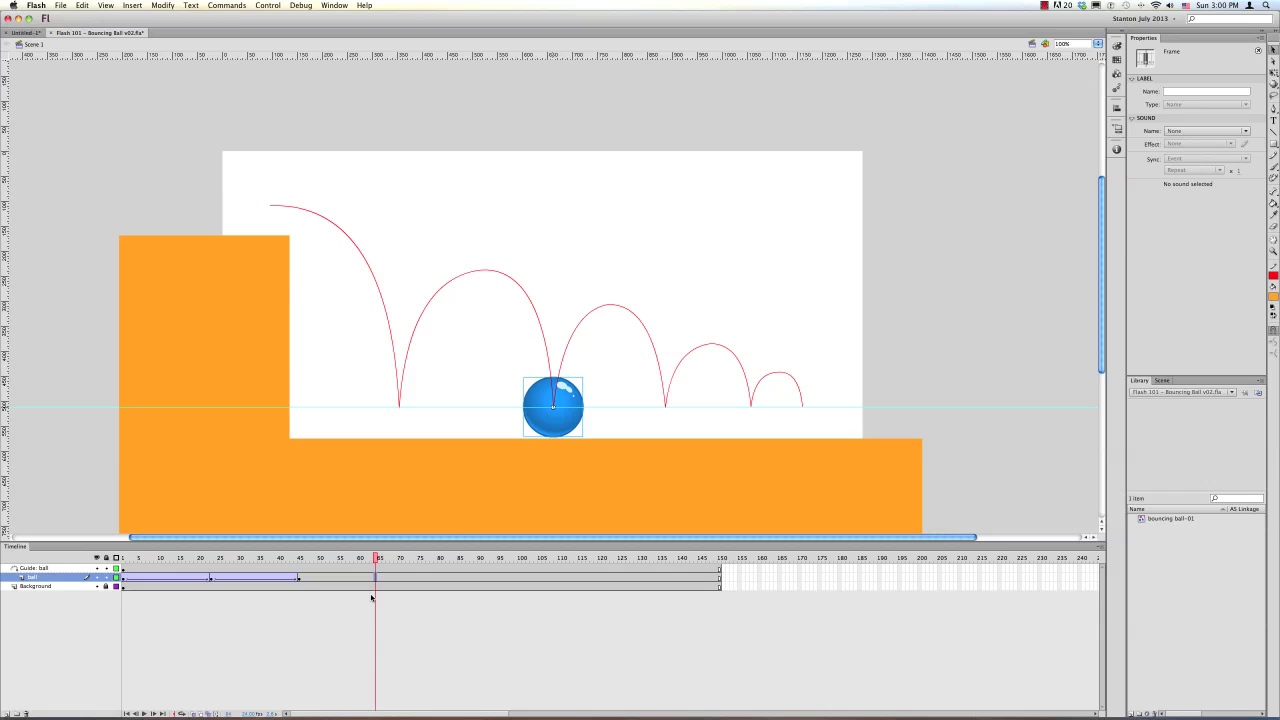
left_click_drag(371, 557, 382, 572)
left_click(383, 578)
key("F6")
left_click_drag(565, 403, 677, 403)
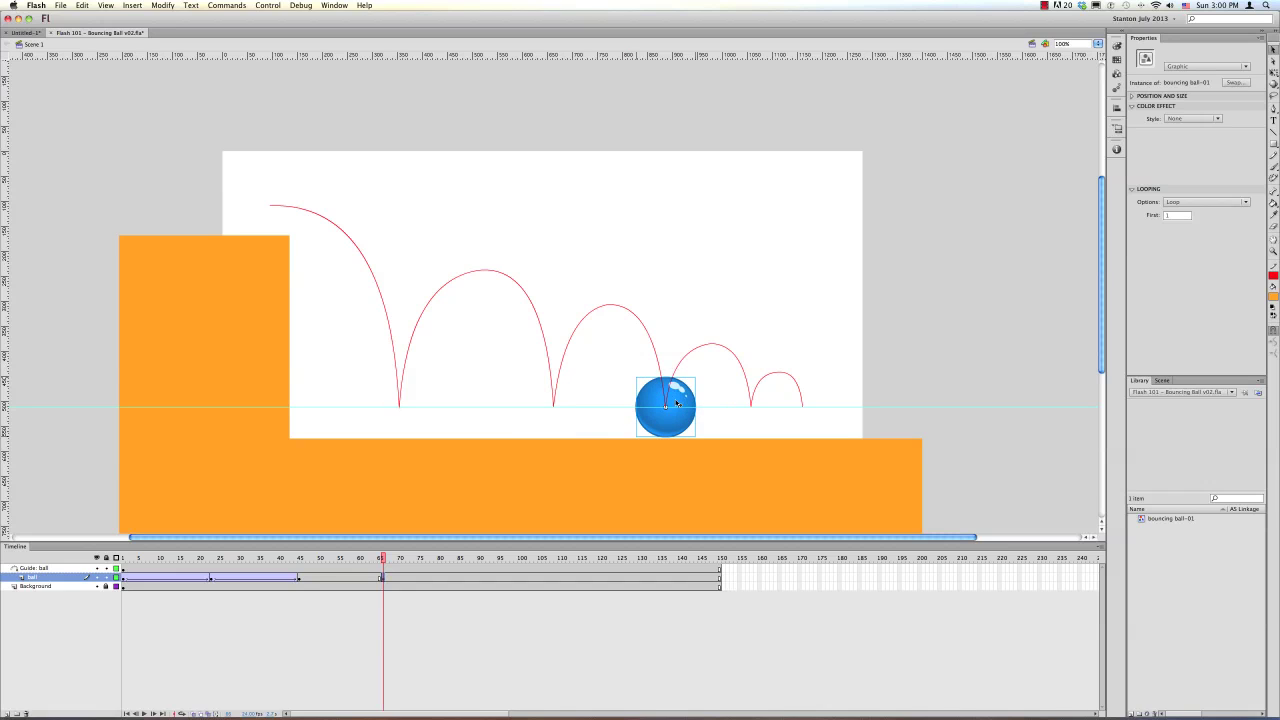
right_click(356, 577)
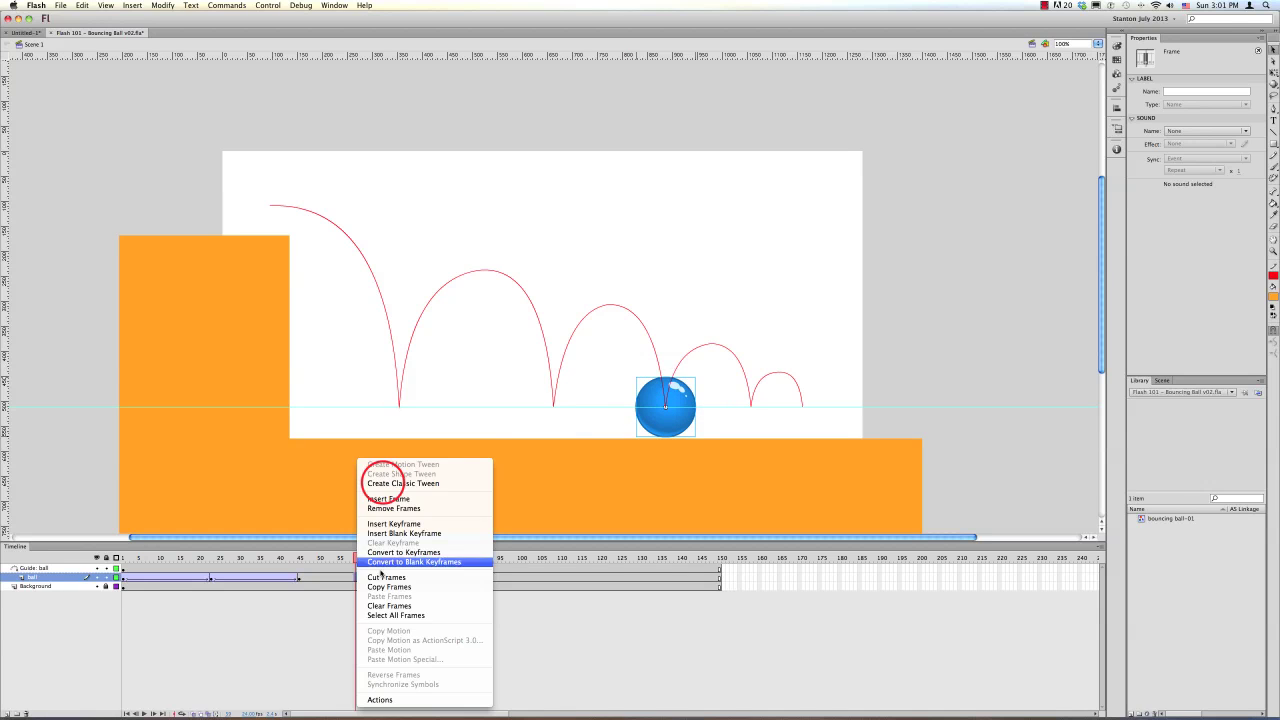
left_click(383, 484)
Lower the peak of the second bounce arc and shift the ball keyframe at its landing earlier to frame 64.
mouse_move(355, 558)
left_mouse_down()
mouse_move(313, 568)
mouse_move(399, 568)
mouse_move(331, 568)
mouse_move(348, 568)
left_mouse_up()
left_click_drag(610, 306, 634, 320)
left_click_drag(346, 562, 379, 576)
left_click(383, 577)
Add a ball keyframe at frame 79 where the third bounce arc lands and create a classic tween leading to it.
left_click(433, 579)
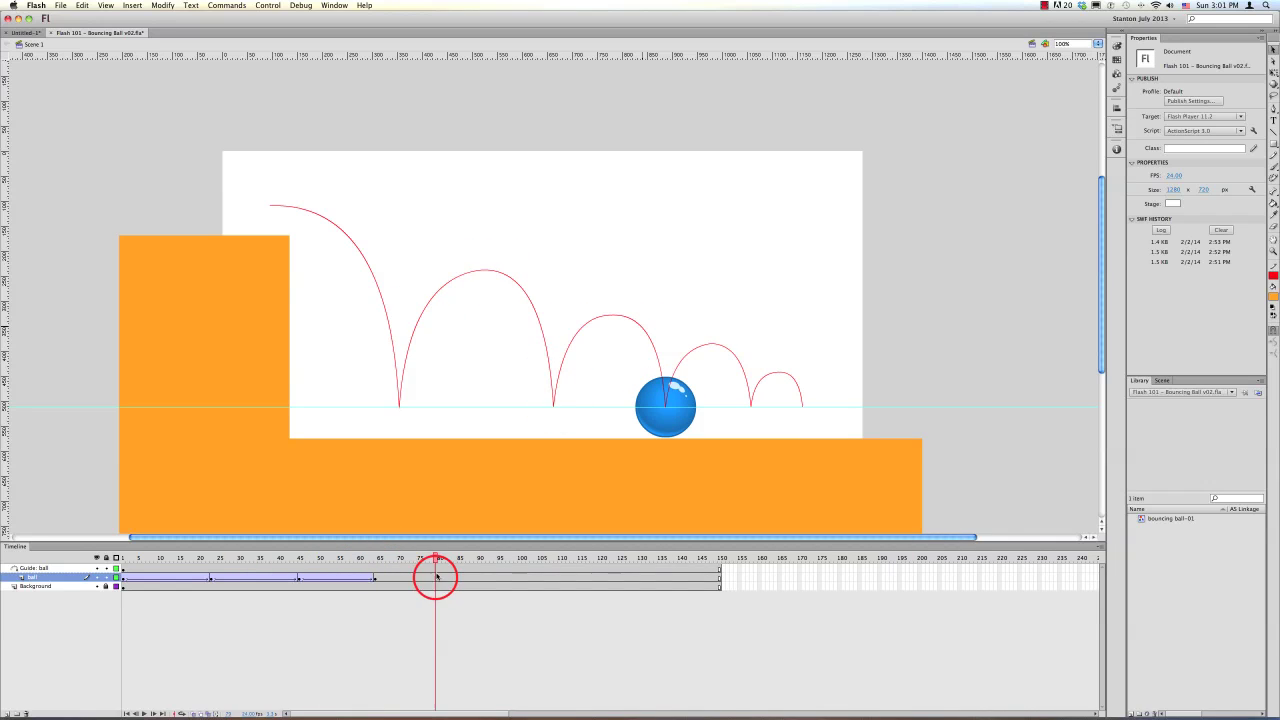
key("F6")
left_click_drag(662, 423, 451, 46)
left_click(751, 408)
left_click(440, 484)
right_click(409, 577)
left_click(440, 484)
Create a classic tween to a new ball keyframe at frame 85 and place the ball on the guide line's final end.
left_click_drag(409, 557, 471, 557)
left_click(471, 579)
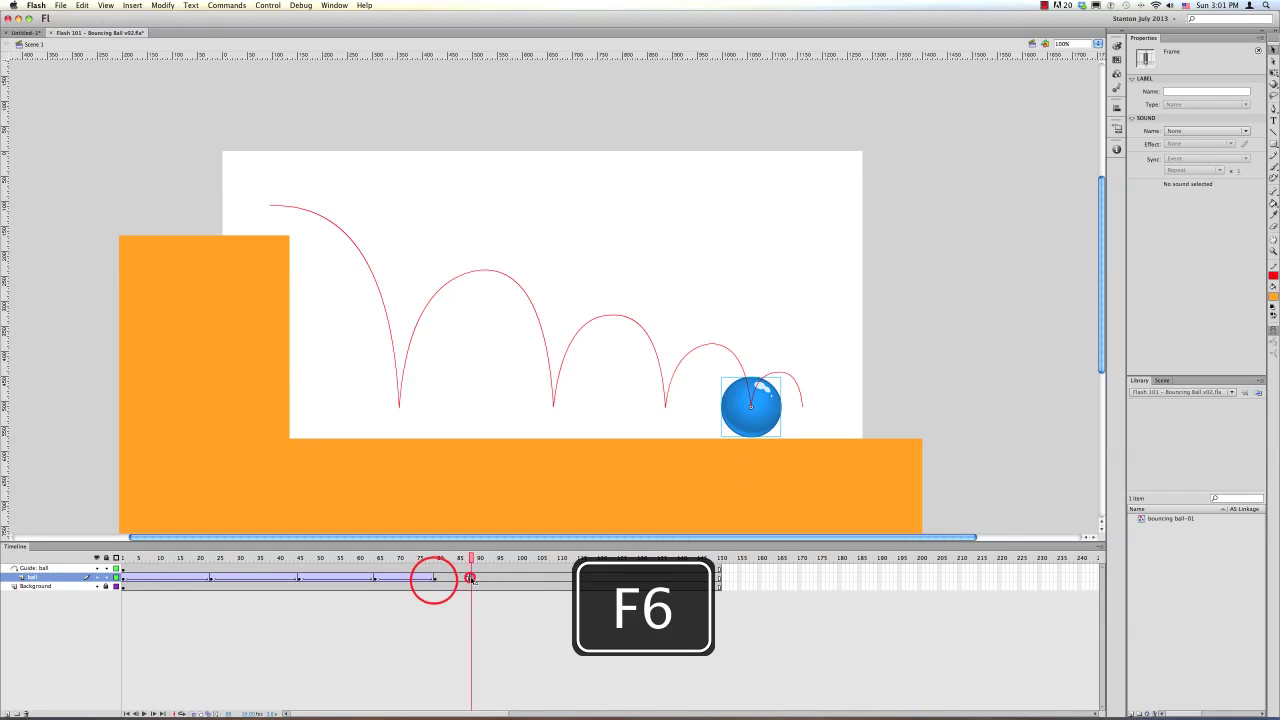
right_click(444, 580)
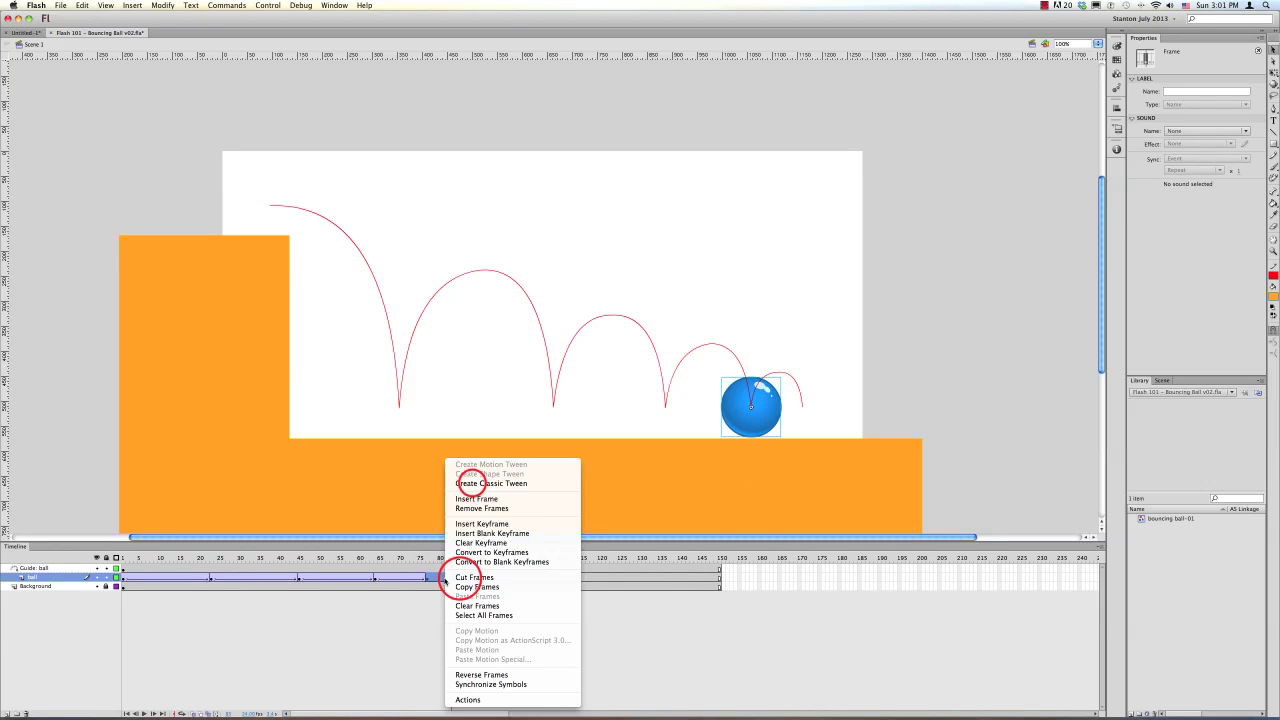
left_click(491, 483)
left_click_drag(771, 415, 822, 415)
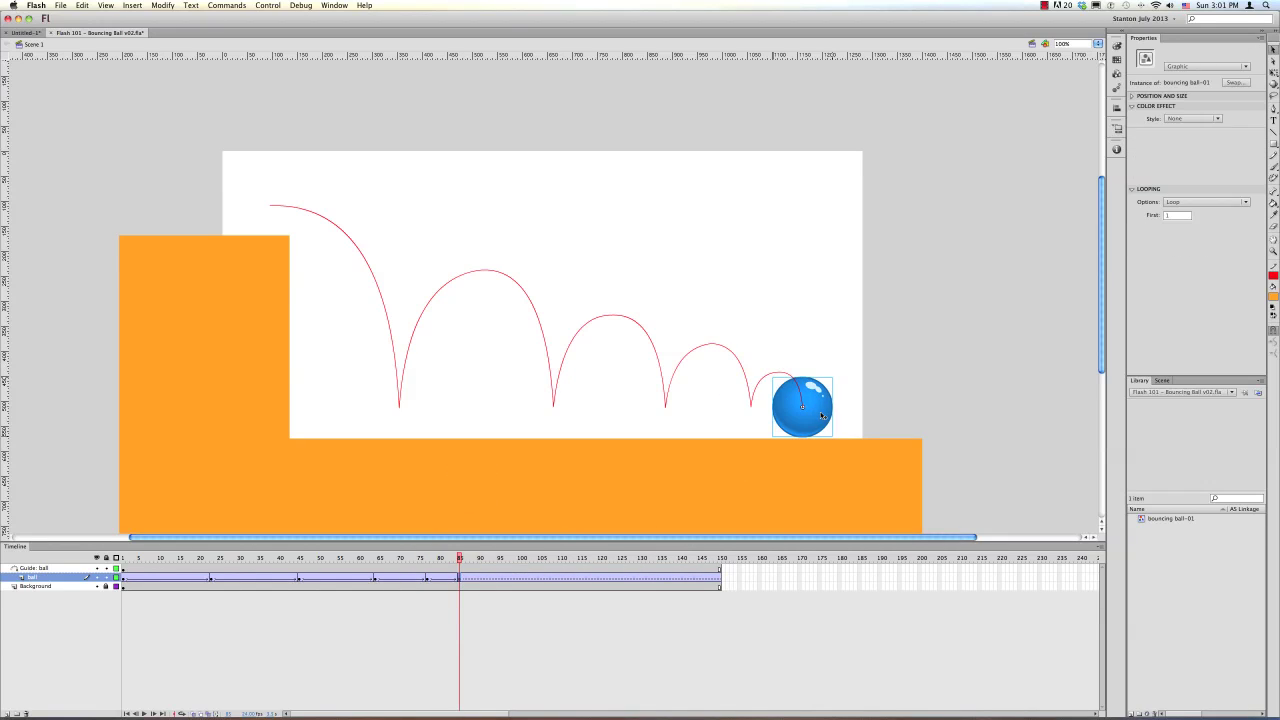
Add a ball keyframe at frame 100 and nudge the ball horizontally along the ground to the stage's right edge.
left_click(518, 578)
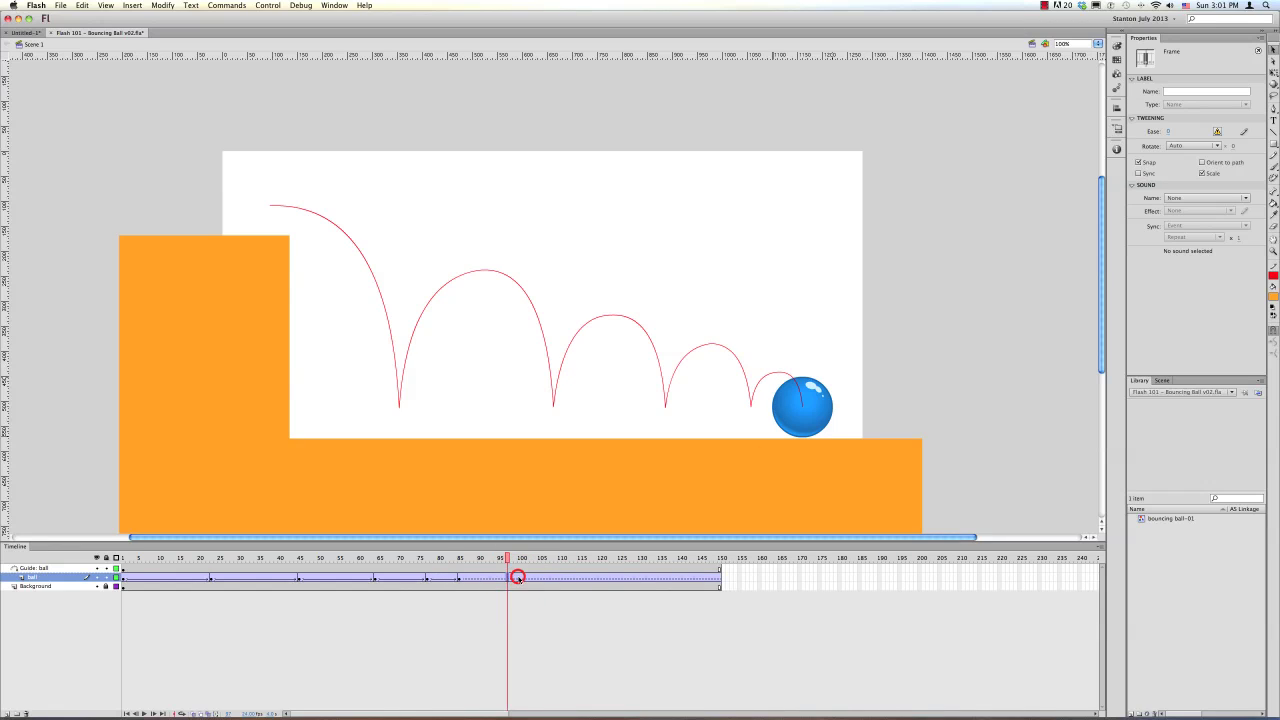
key("F6")
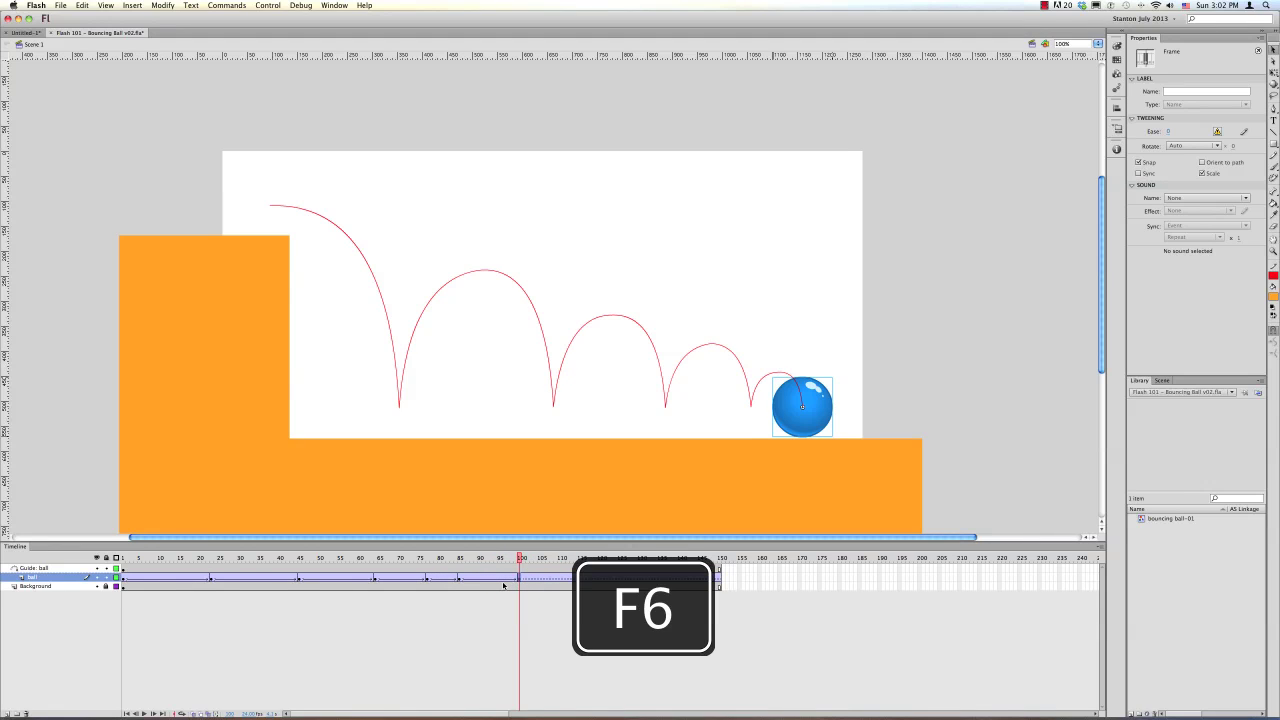
key("shift+Right")
key("shift+Right")
key("shift+Right")
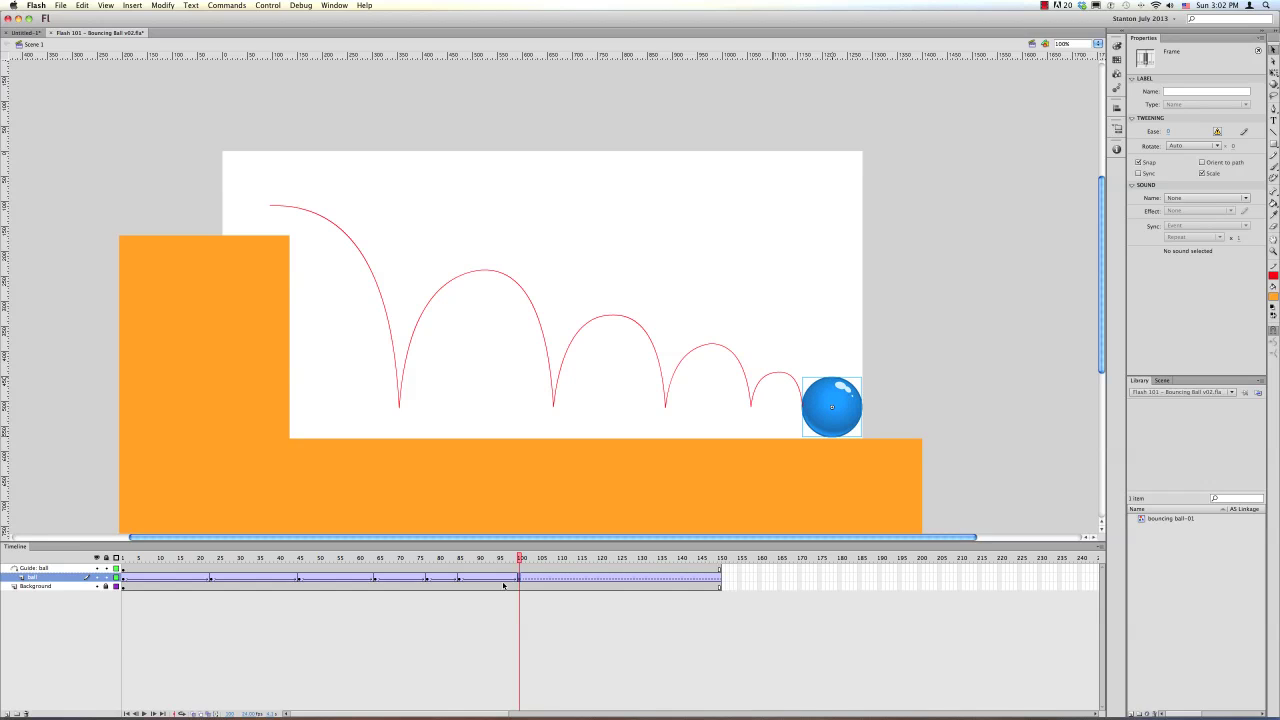
Shift the last ball keyframe to frame 95 and set the final rolling tween's ease to 77 out.
left_click(518, 578)
mouse_move(497, 557)
left_mouse_down()
mouse_move(435, 571)
mouse_move(505, 580)
left_mouse_up()
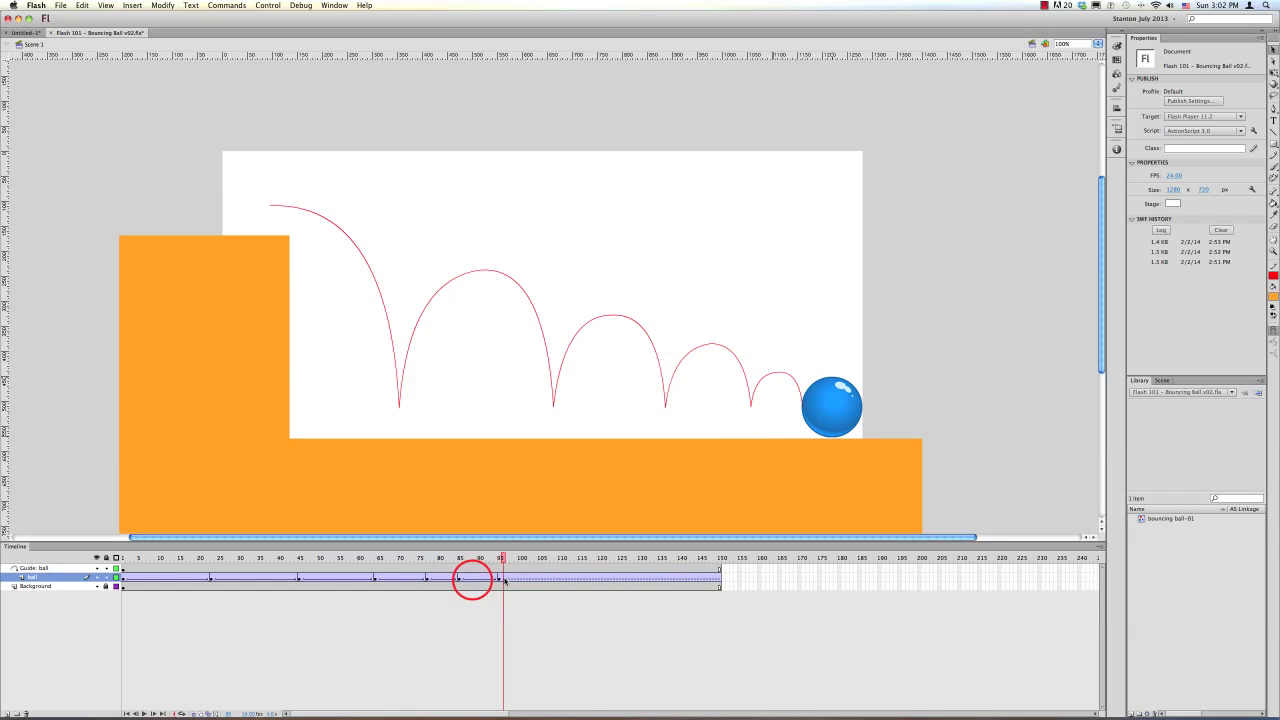
left_click(472, 579)
left_click(1170, 132)
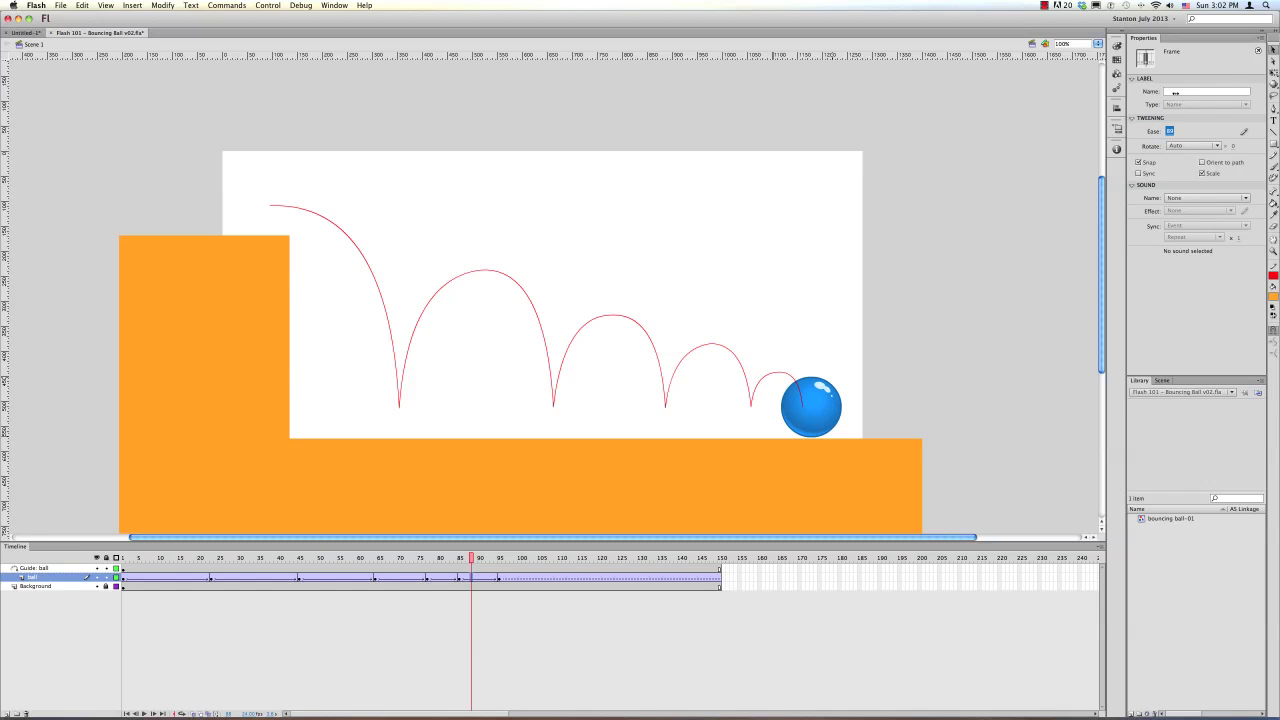
type("77")
key("Return")
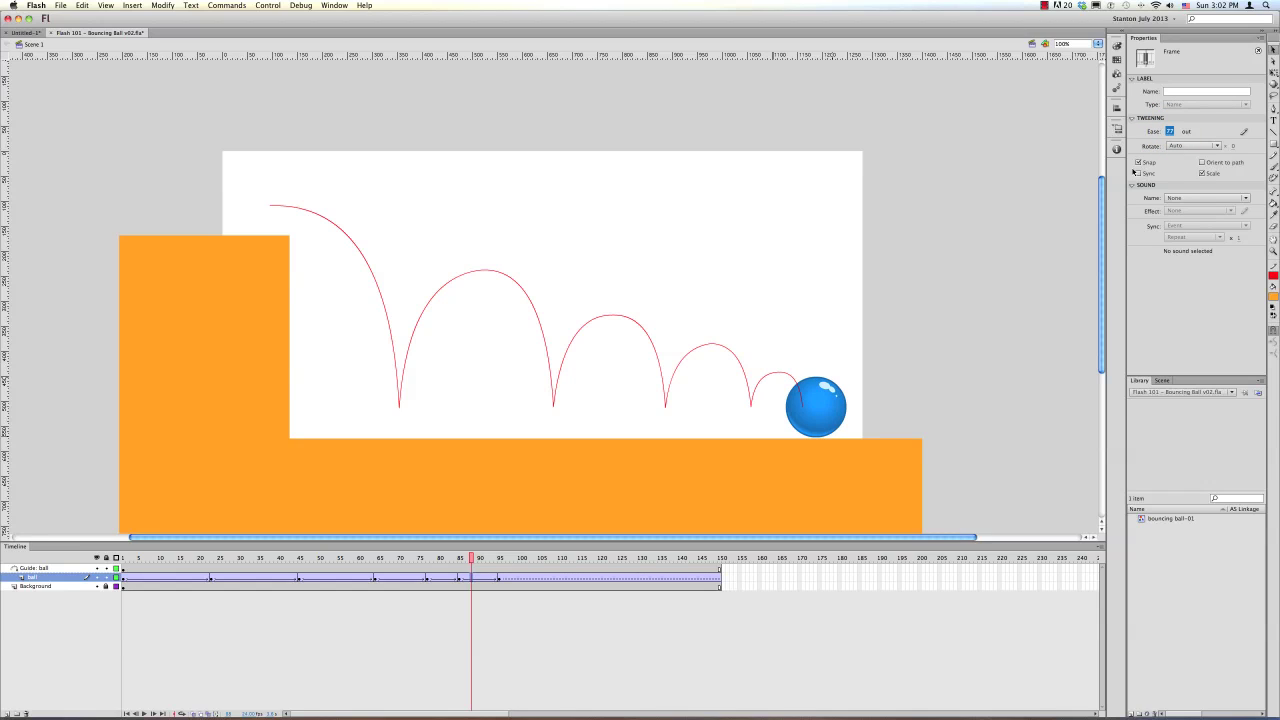
Scrub through the final roll, test the movie to review the bounces, and return the playhead to frame 1.
left_click_drag(453, 562, 500, 578)
key("super+Return")
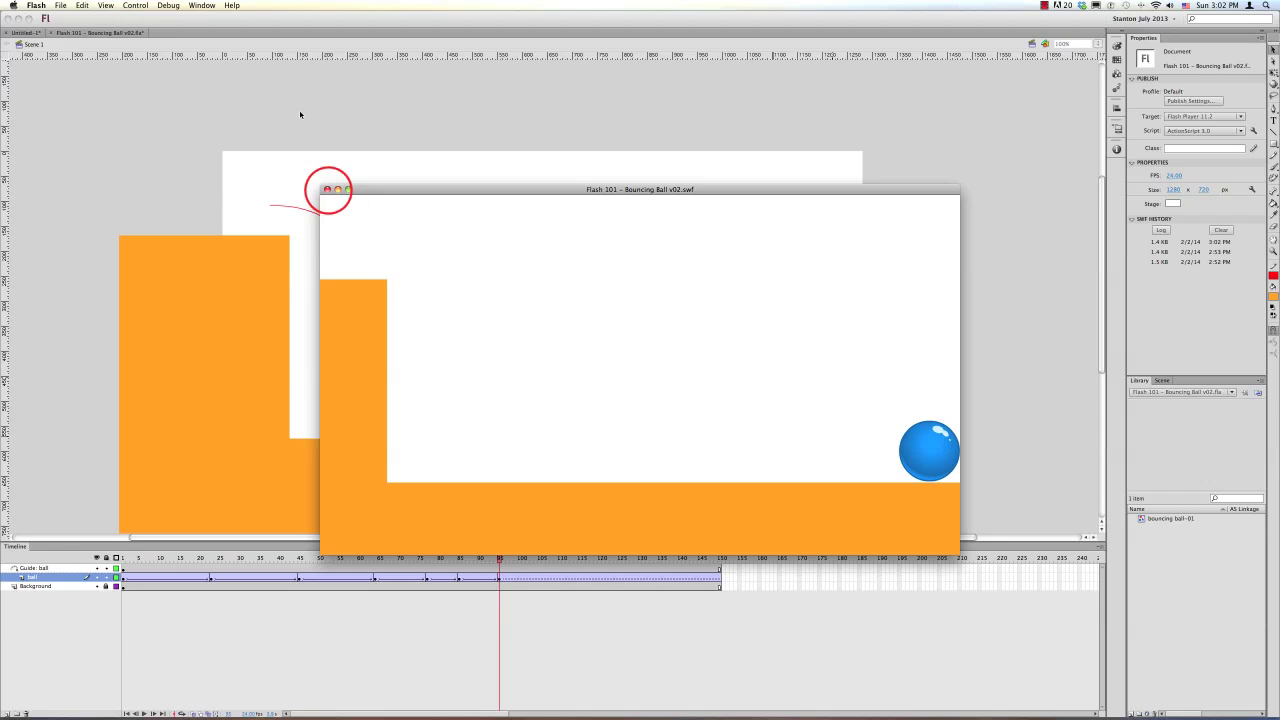
left_click(327, 190)
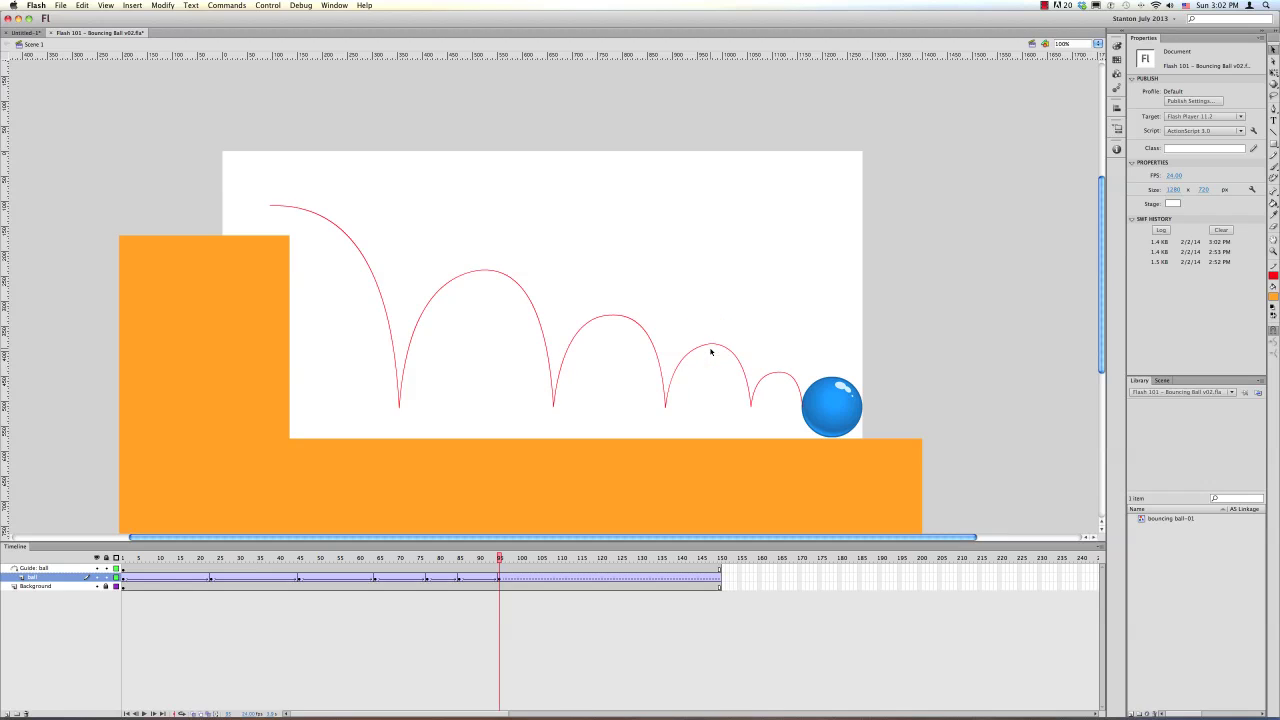
left_click_drag(208, 558, 71, 570)
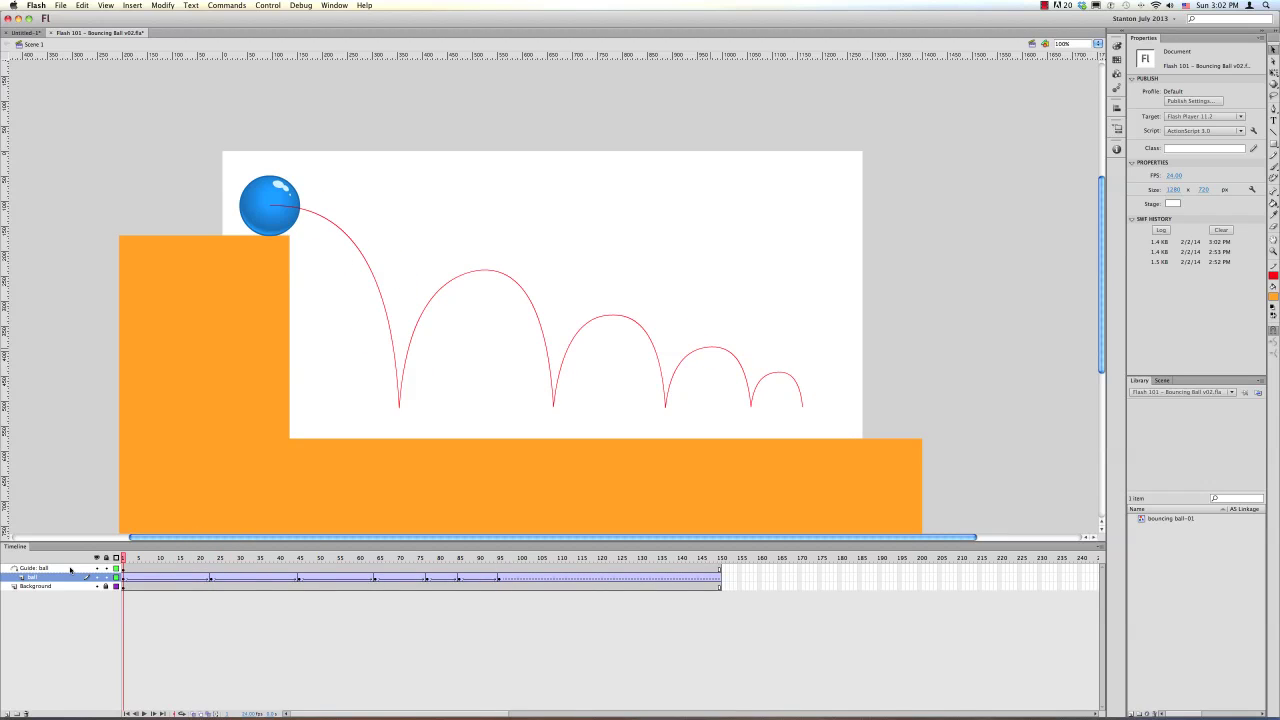
Set the ease of the ball's first drop tween to -100 in and scrub through the first two arcs.
mouse_move(150, 558)
left_mouse_down()
mouse_move(169, 558)
mouse_move(124, 566)
mouse_move(208, 578)
mouse_move(163, 574)
left_mouse_up()
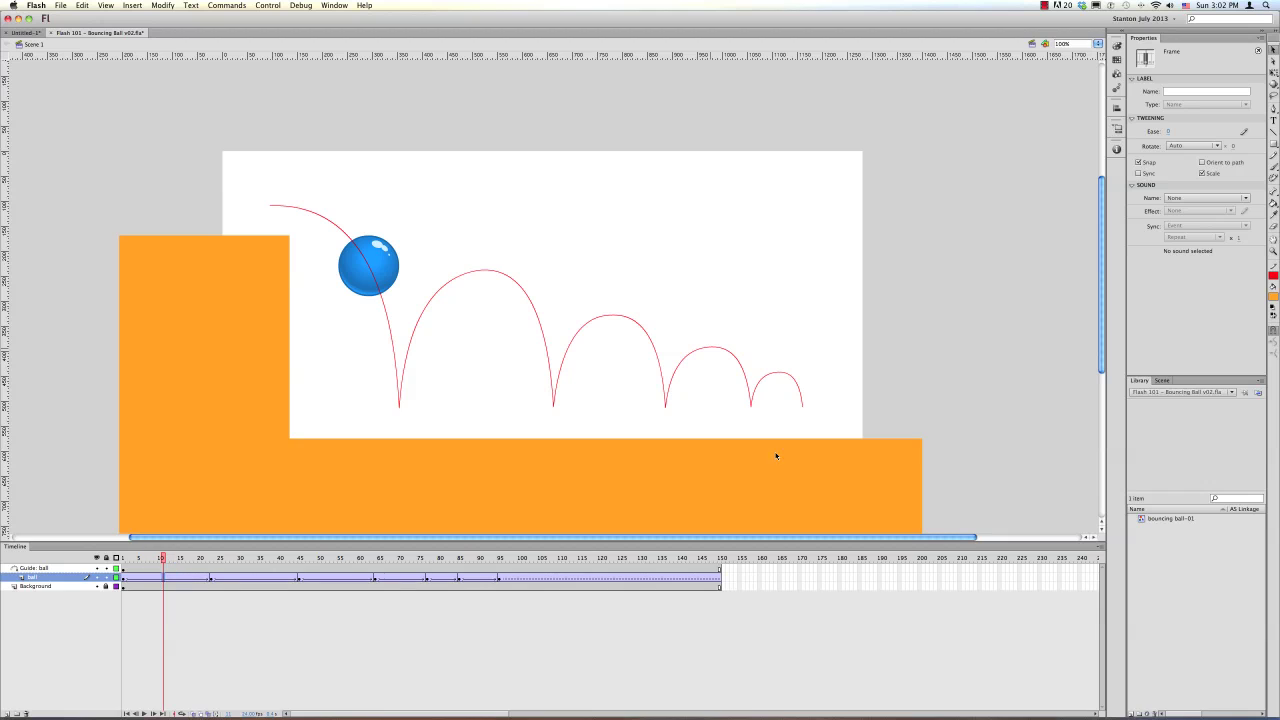
left_click(1170, 132)
key("Return")
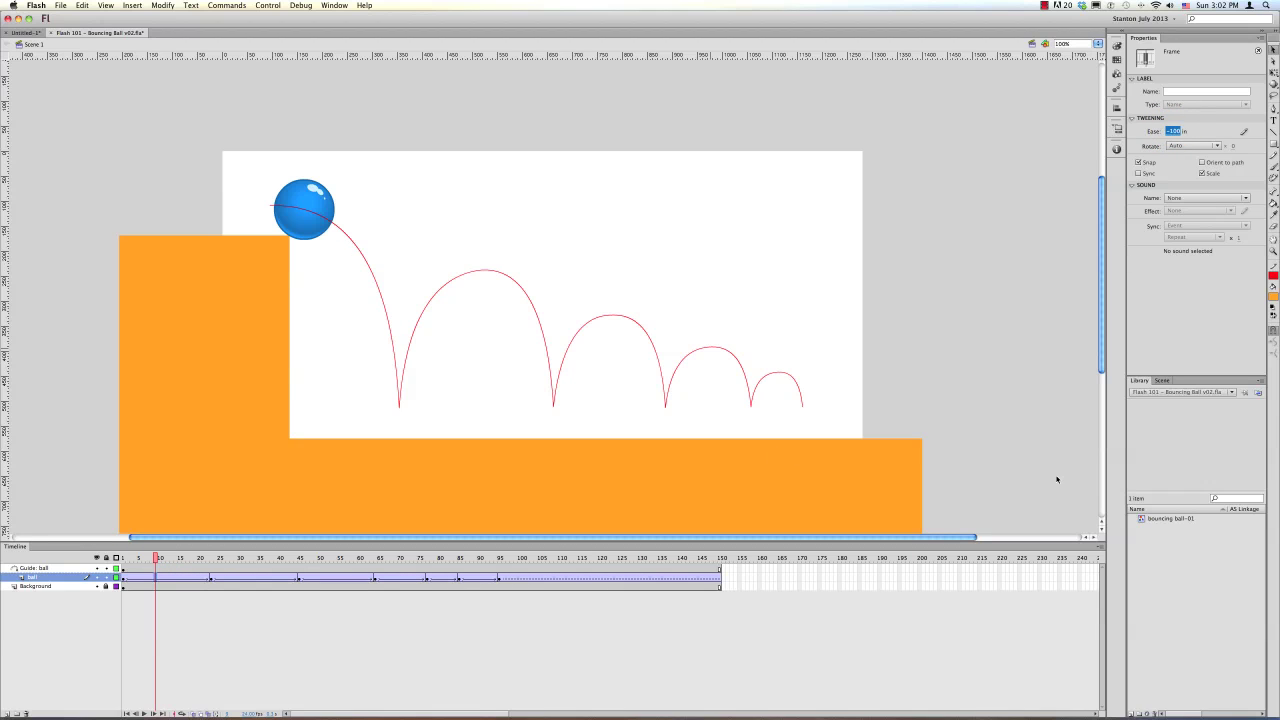
left_click_drag(126, 557, 303, 559)
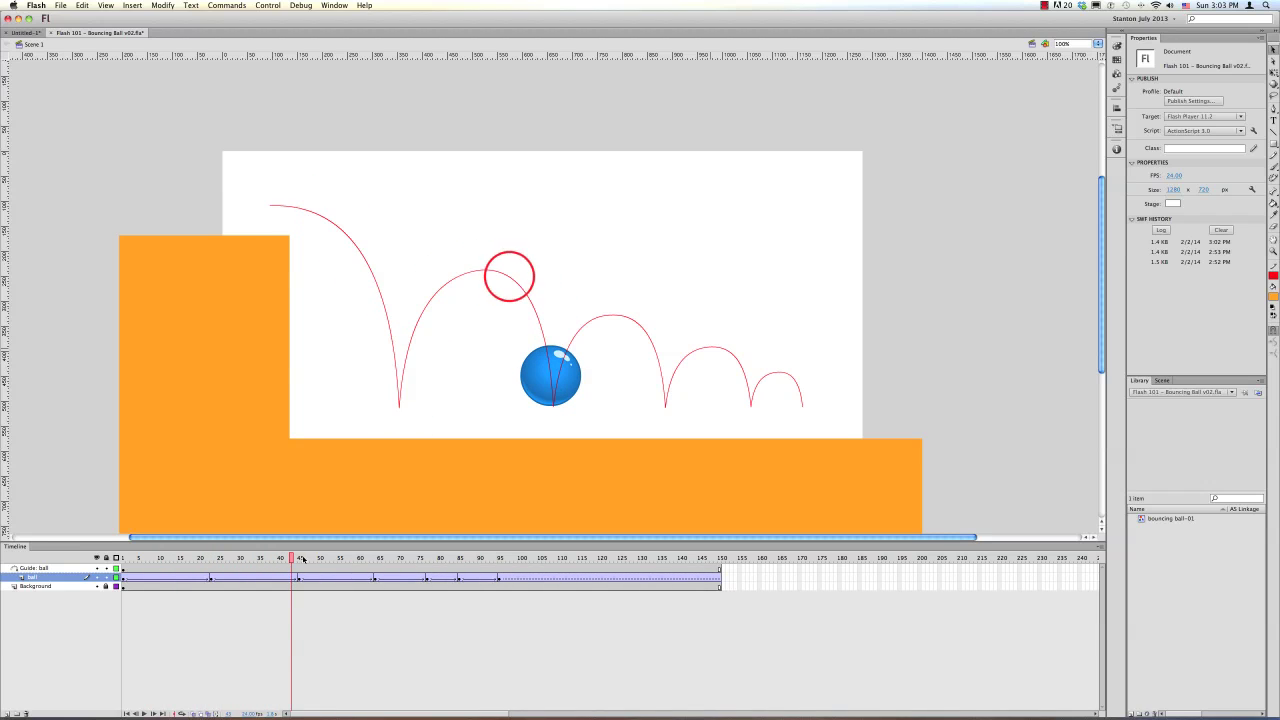
Reshape the second arc of the motion guide slightly at its peak and along its falling side.
left_click(481, 273)
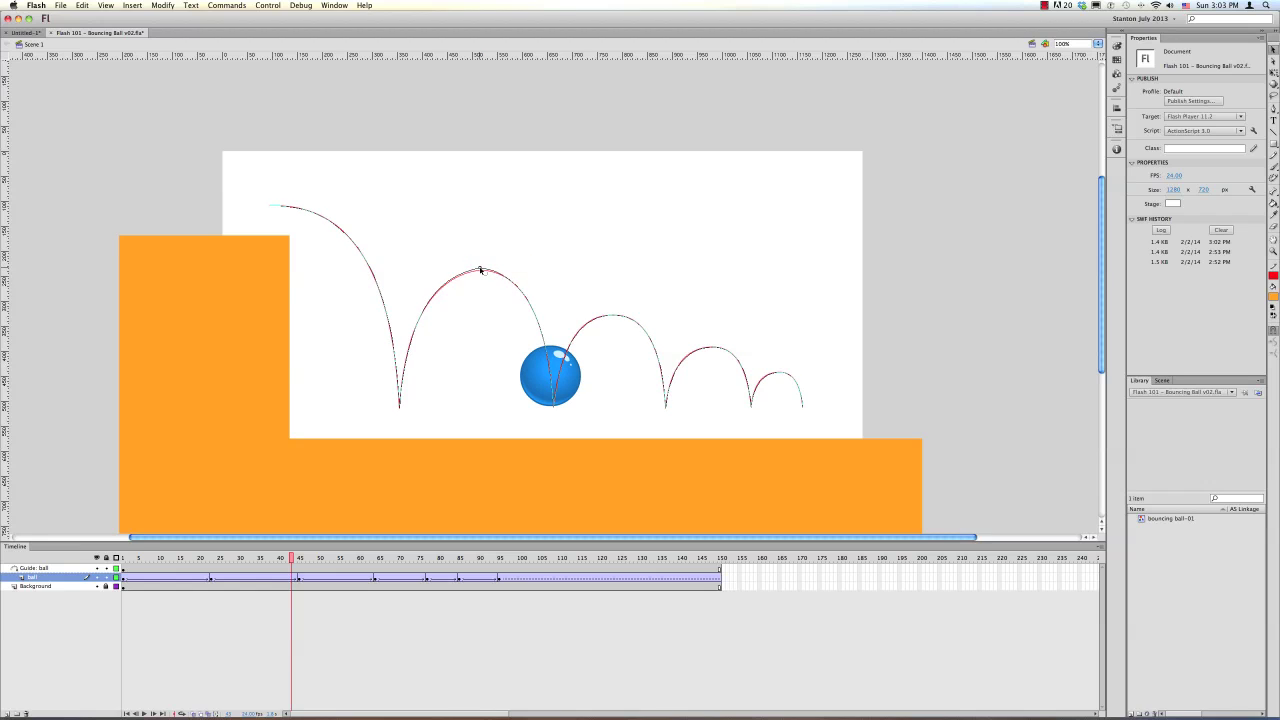
left_click(462, 273)
left_click(516, 287)
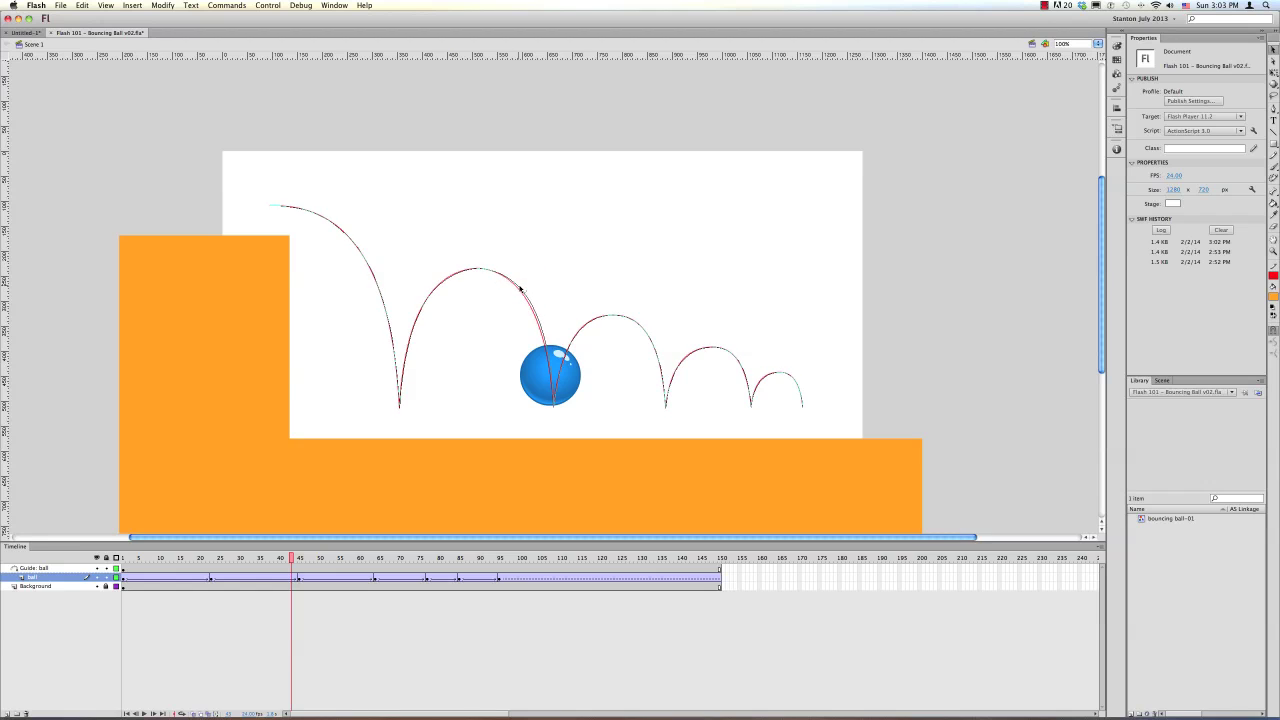
Step backward frame by frame through the second arc and refine the guide line's peak and rising side.
left_click(488, 344)
key("comma")
key("comma")
key("comma")
key("comma")
key("comma")
key("comma")
key("comma")
key("comma")
key("comma")
key("comma")
key("comma")
key("comma")
key("comma")
key("comma")
key("comma")
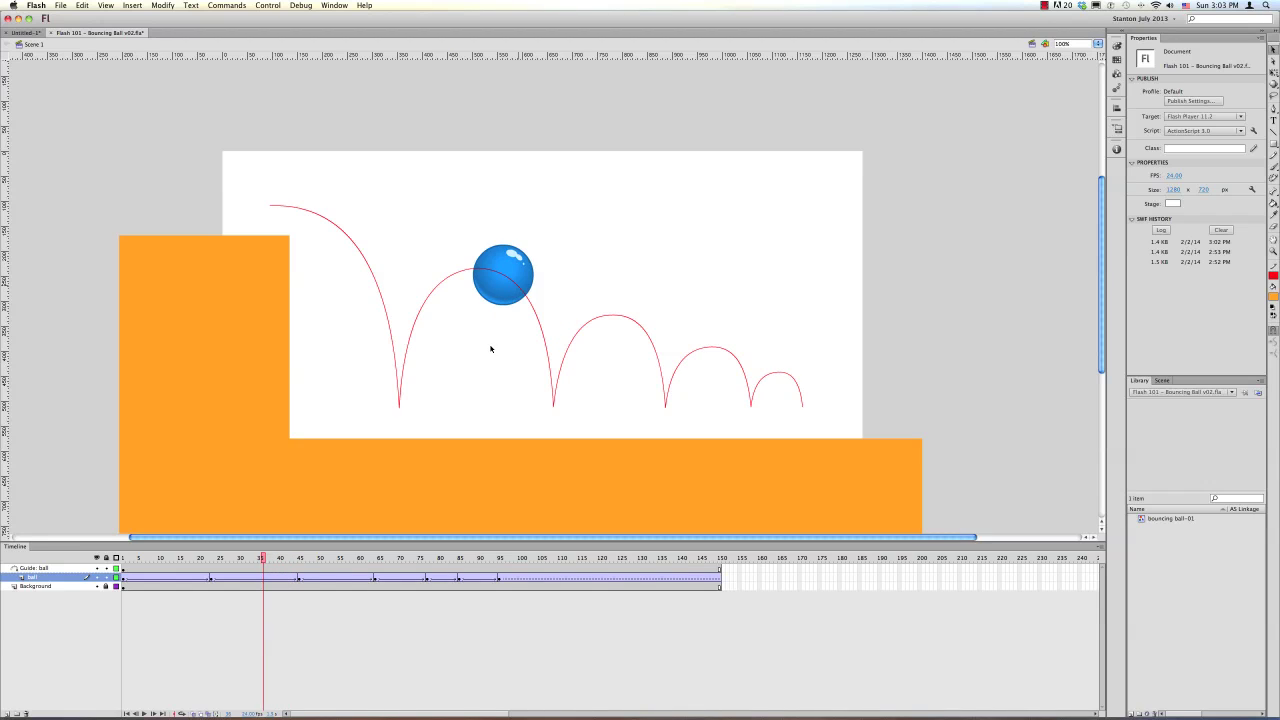
left_click(479, 271)
left_click_drag(479, 267, 479, 268)
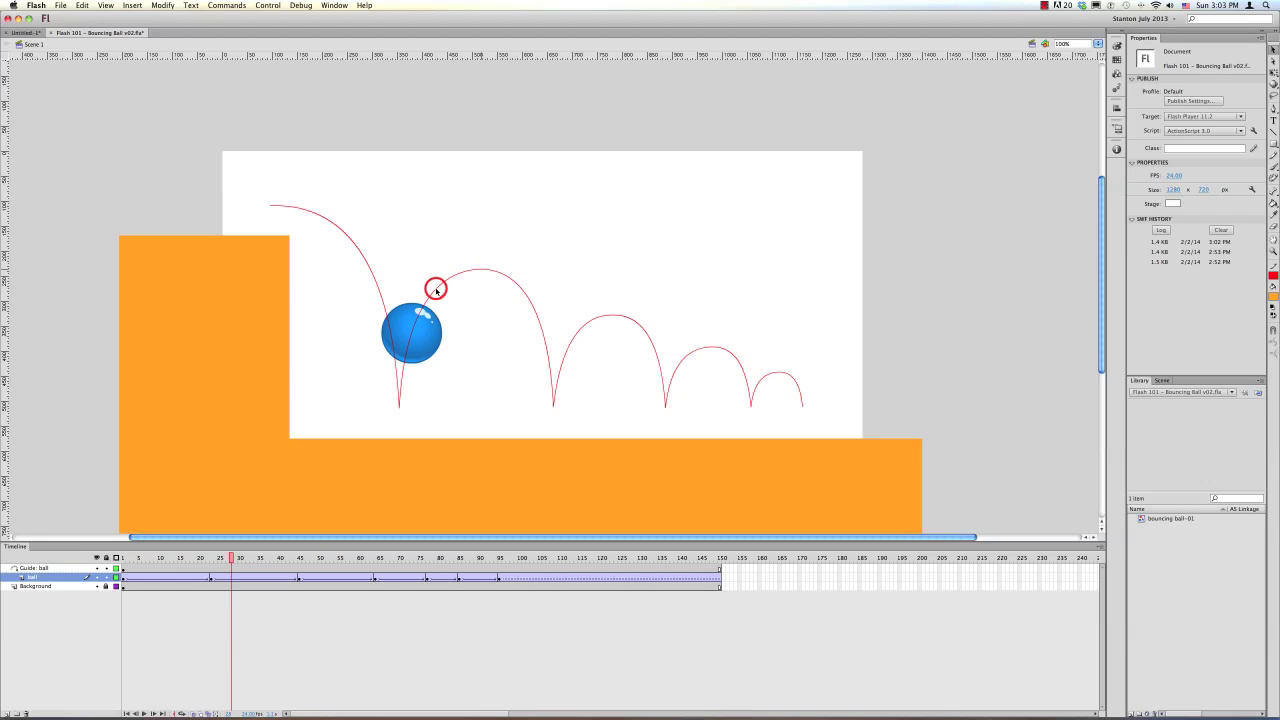
left_click_drag(439, 290, 437, 288)
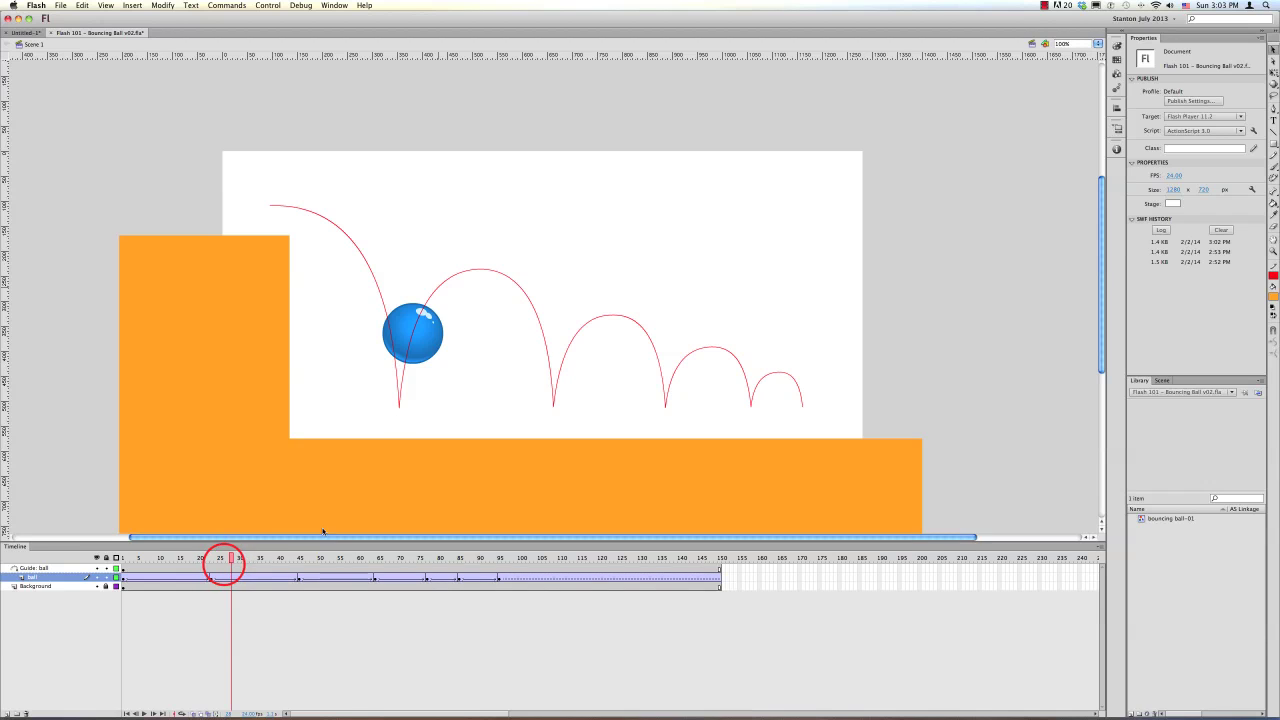
Give the tween between frames 23 and 45 a custom ease curve, raising the start handle to about 60% and lowering the end handle to about 37%.
left_click_drag(225, 566, 305, 580)
left_click(252, 578)
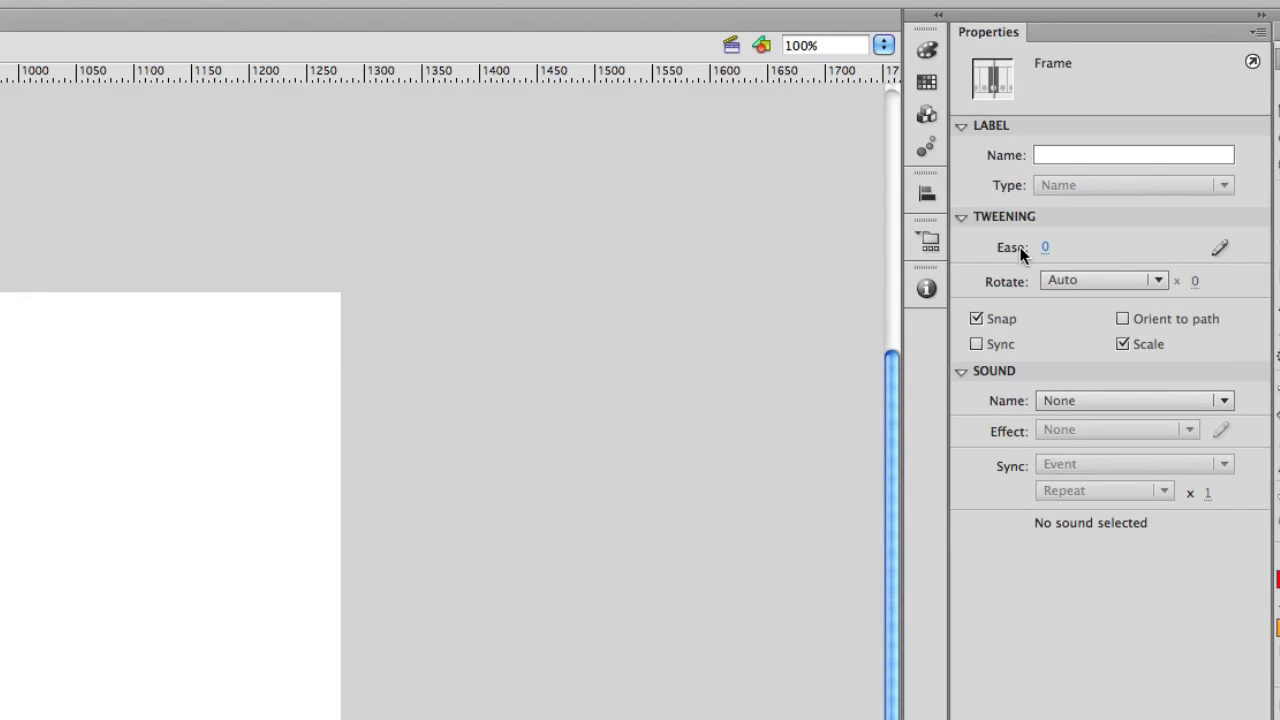
left_click(1221, 249)
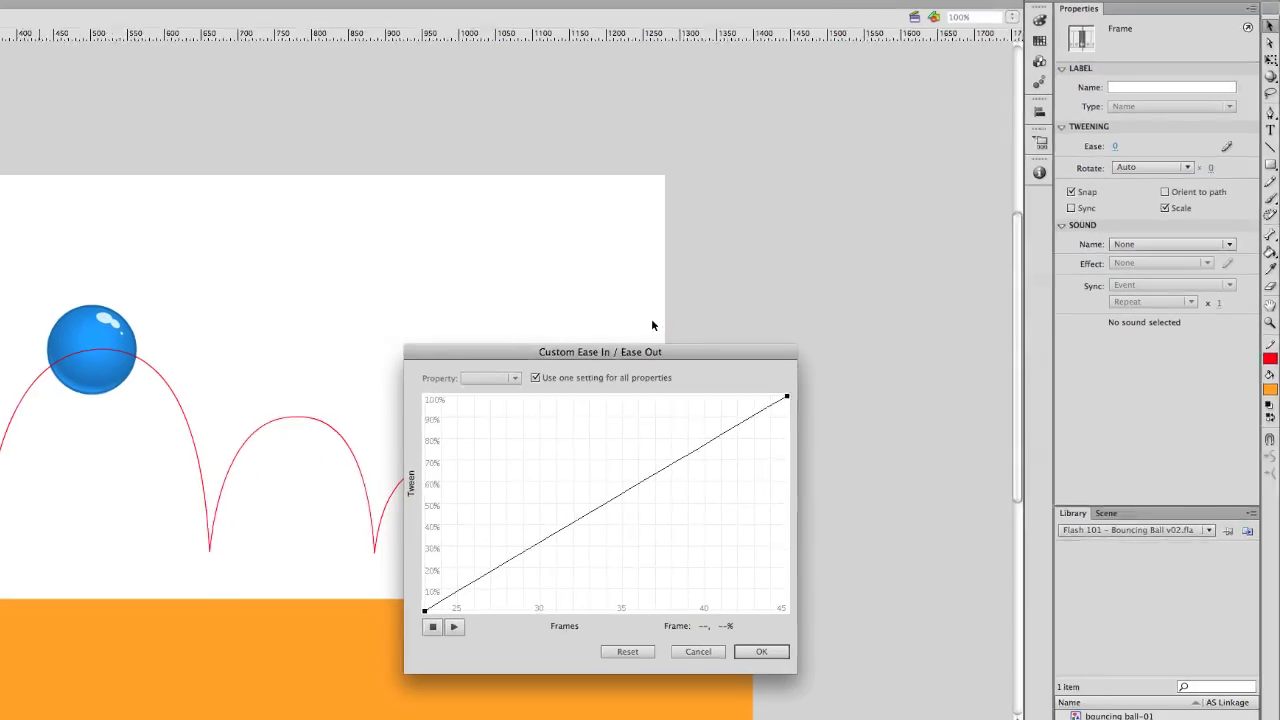
left_click(654, 350)
left_click_drag(654, 350, 673, 80)
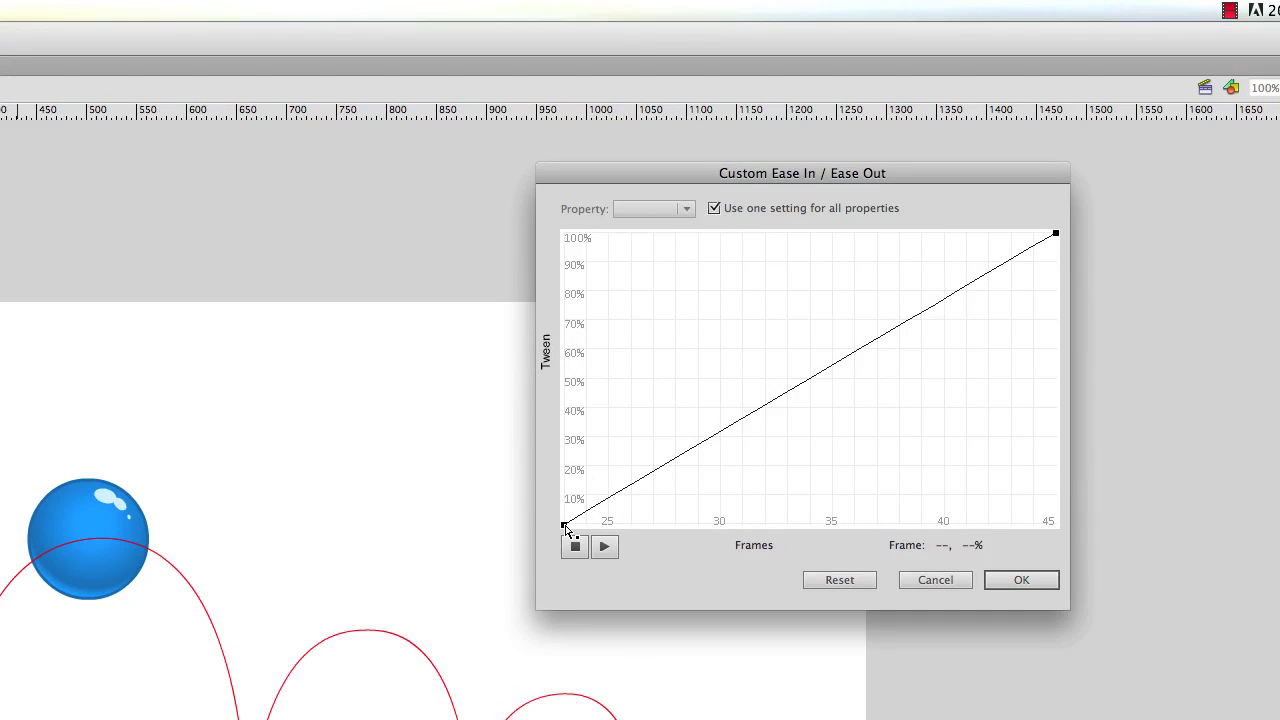
left_click(564, 525)
left_click_drag(729, 428, 641, 356)
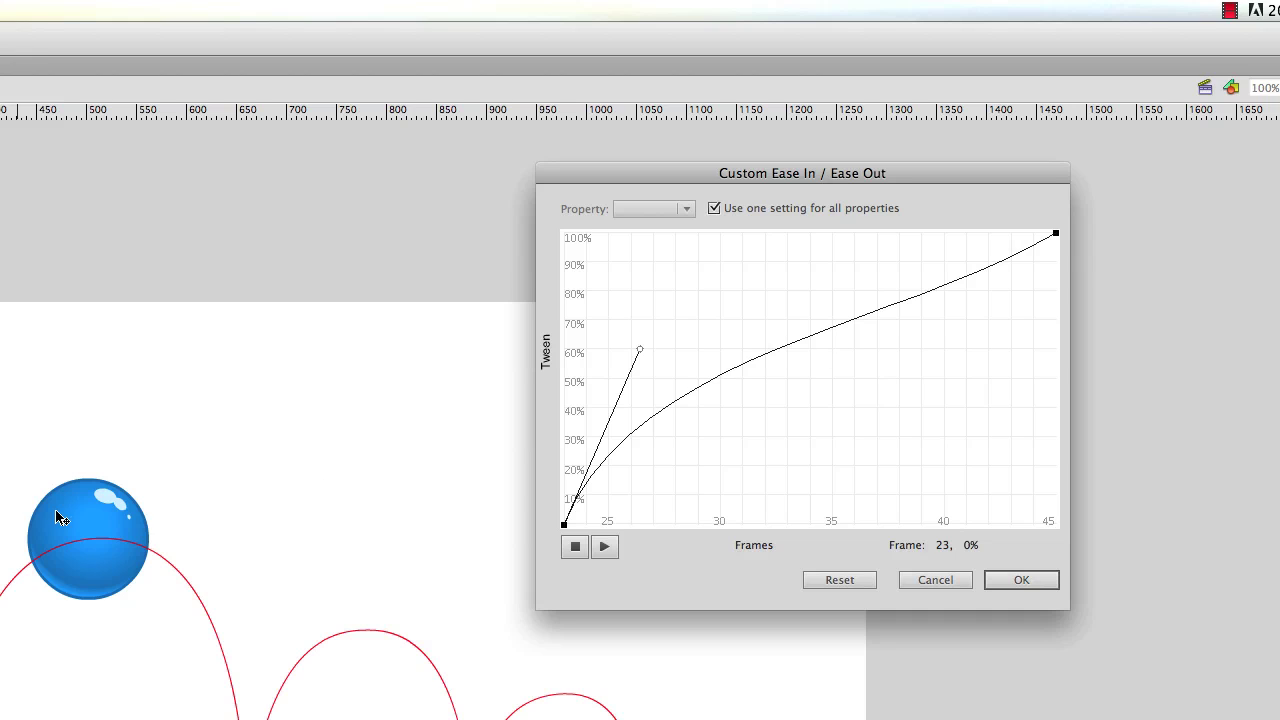
left_click_drag(1055, 233, 946, 419)
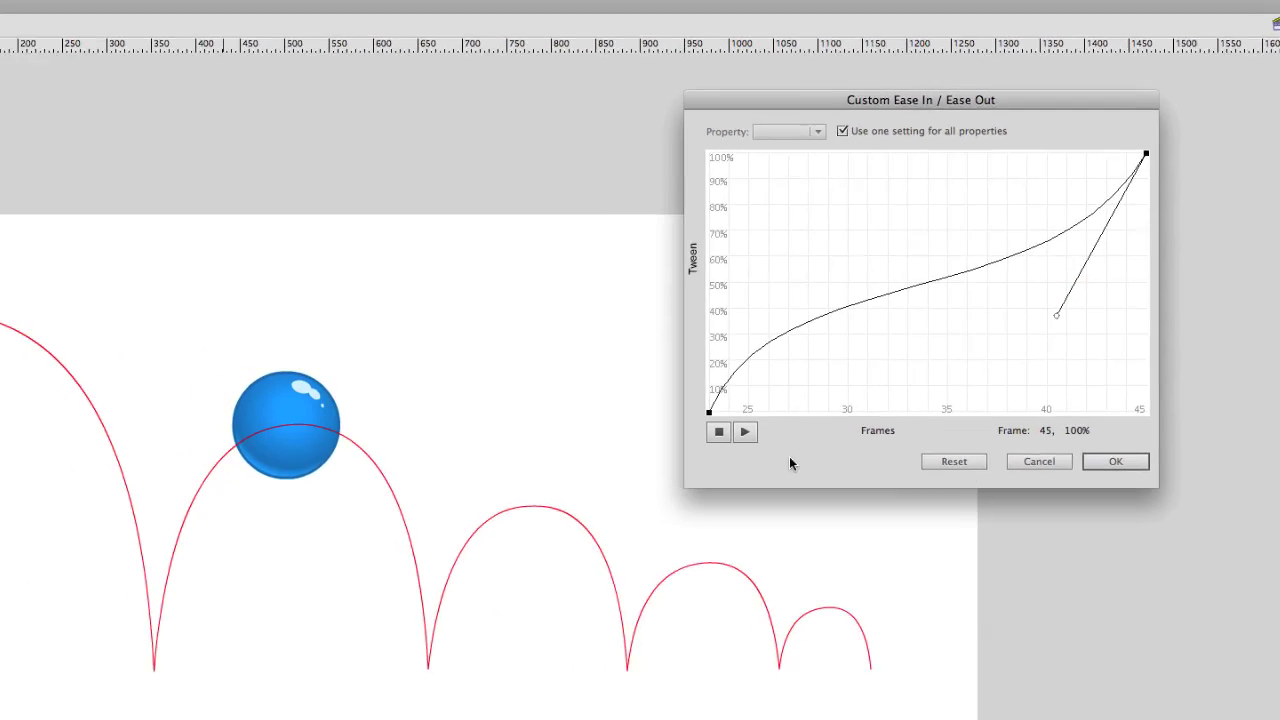
Preview the ball's motion with the custom ease curve applied to the second arc.
left_click(744, 431)
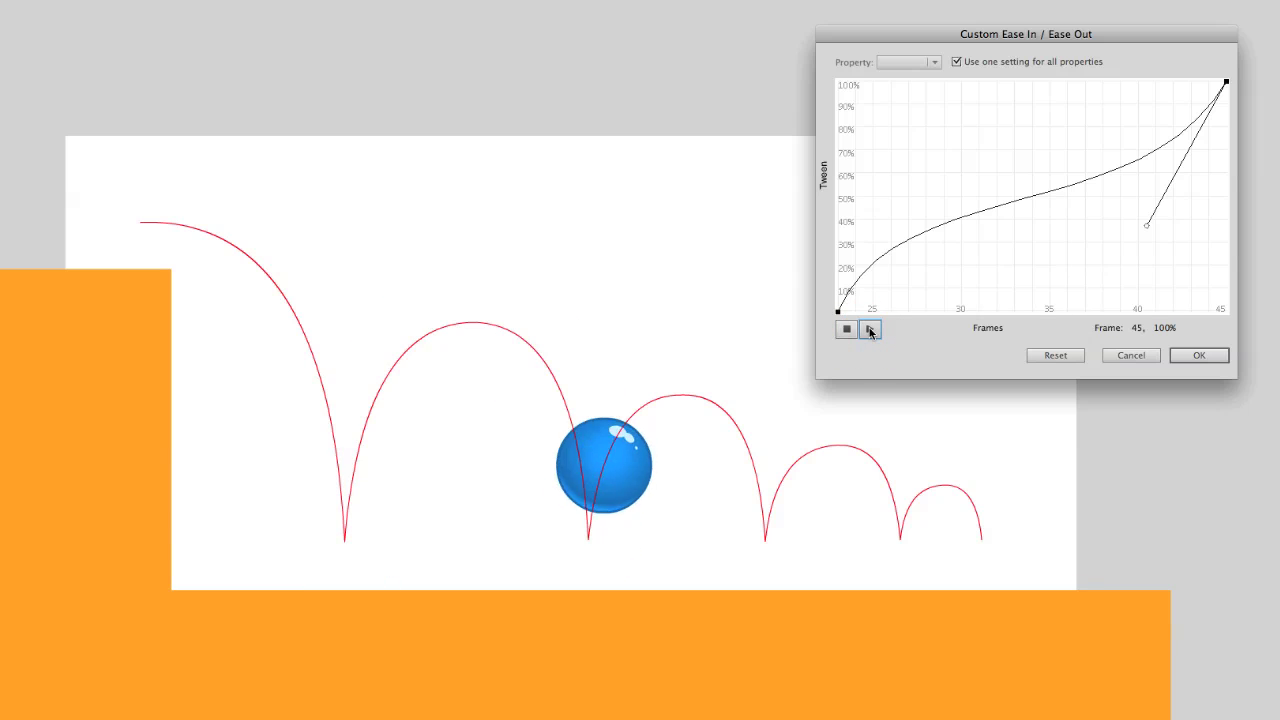
left_click(870, 331)
left_click(870, 331)
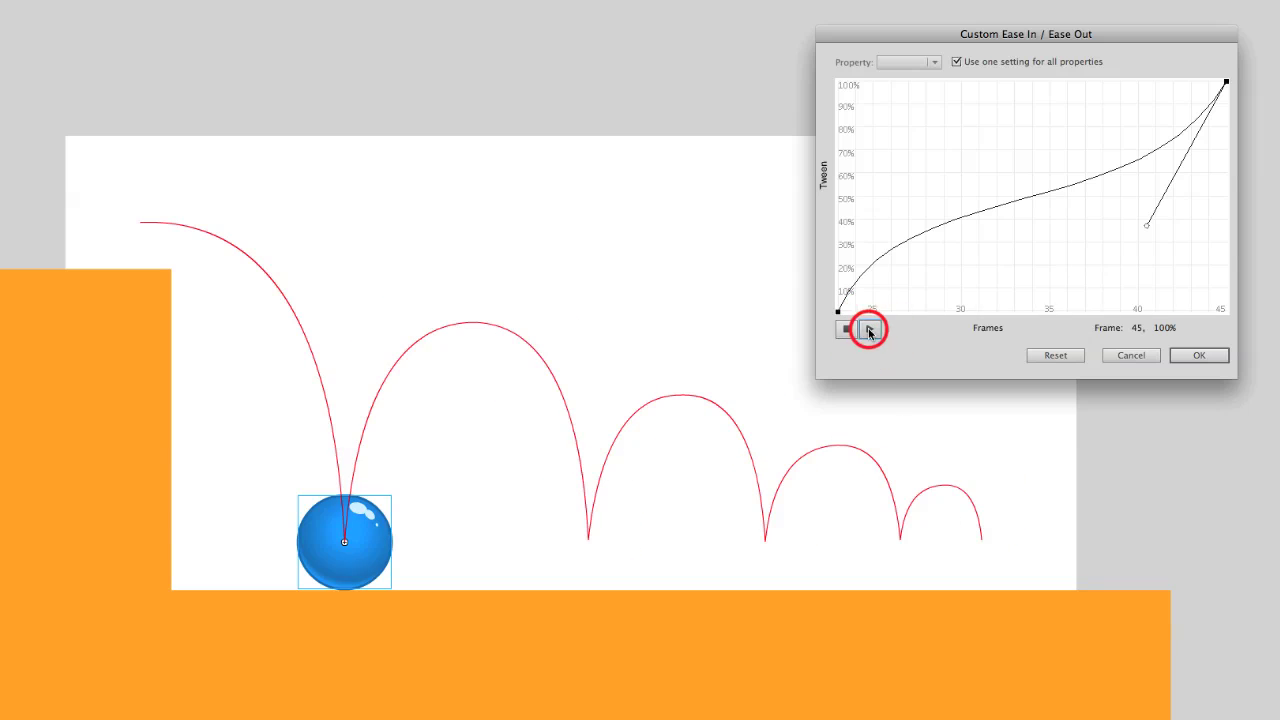
Refine the custom ease curve with the start handle at about 64% and the end handle at about 43%, and preview the motion.
left_click(840, 310)
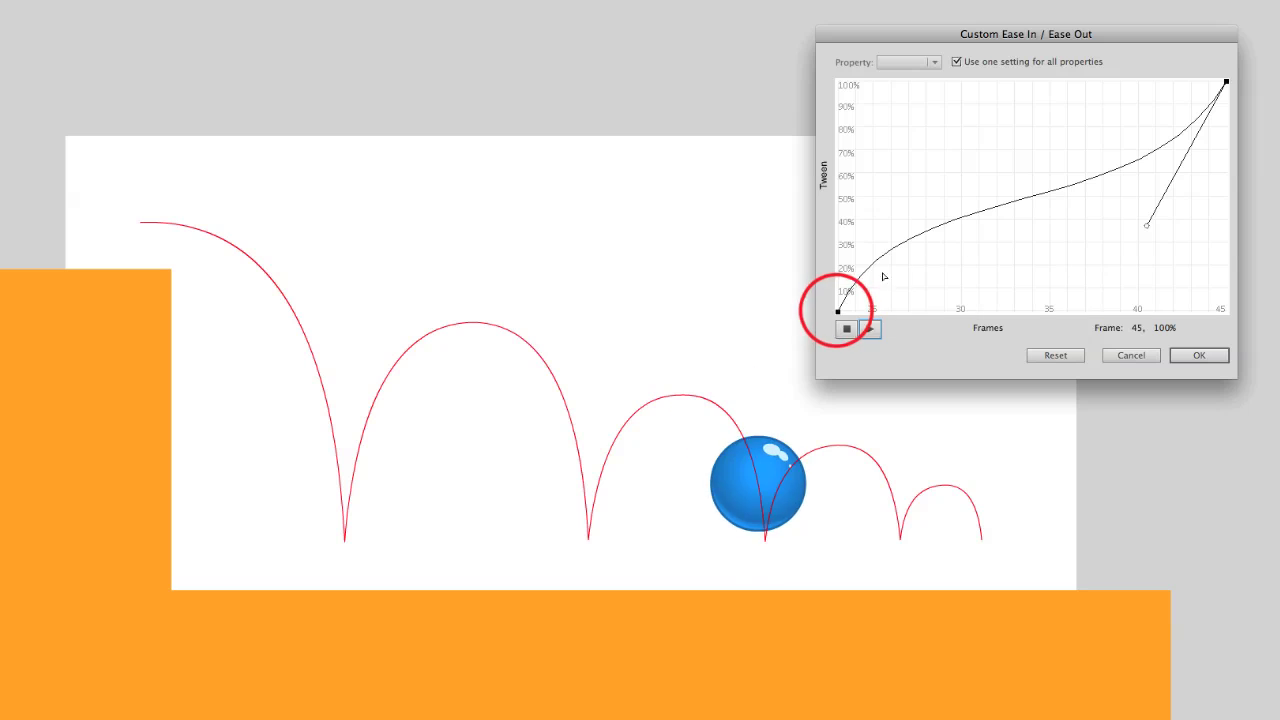
left_click_drag(839, 310, 895, 171)
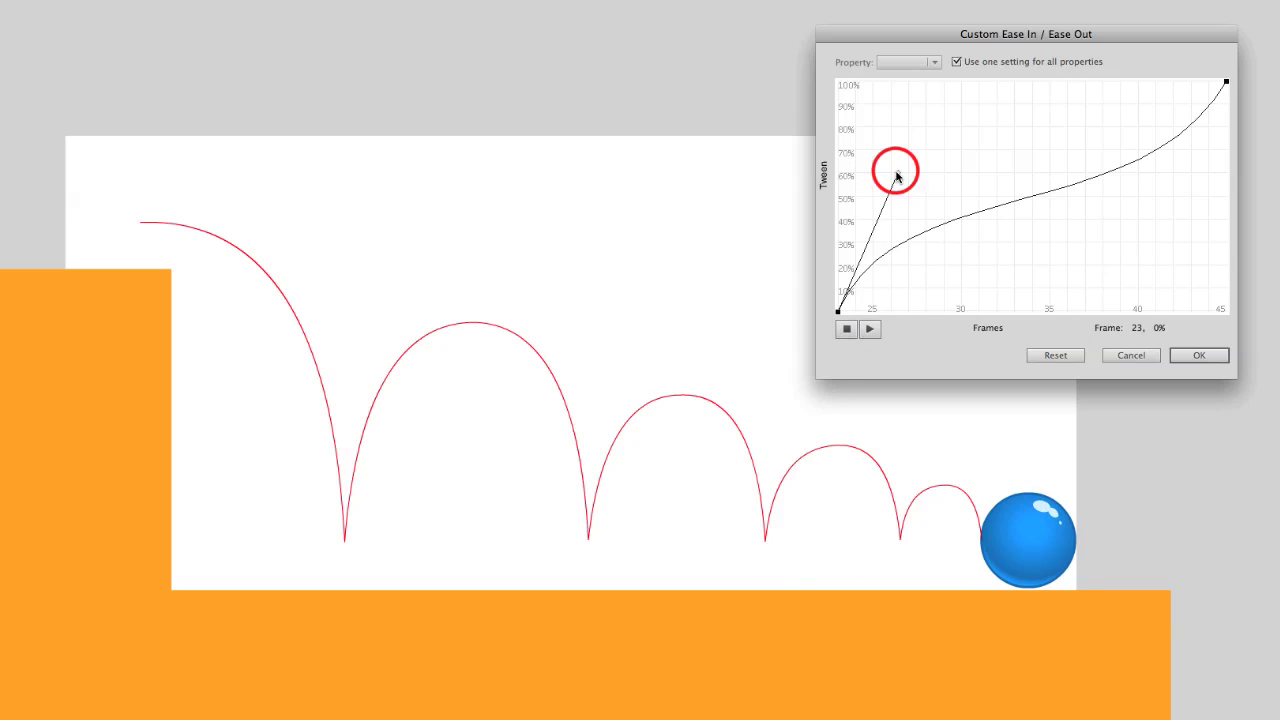
left_click_drag(897, 171, 893, 170)
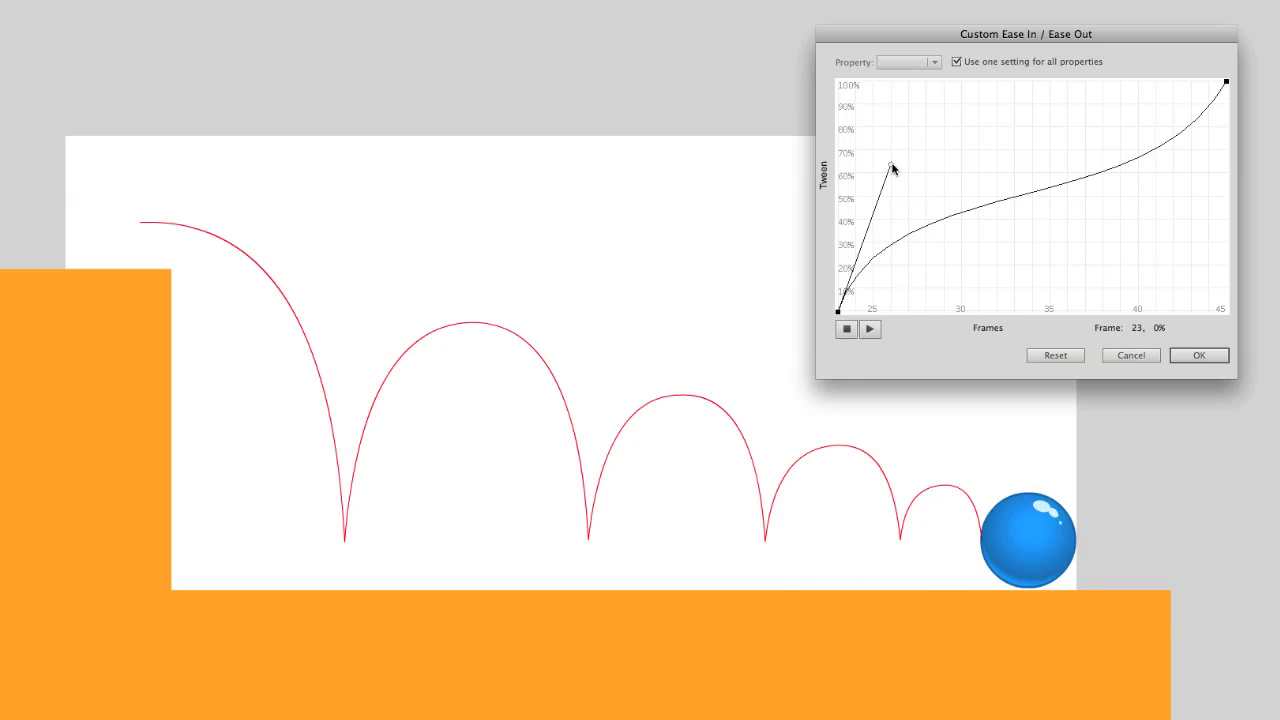
left_click(1226, 82)
left_click_drag(1226, 82, 1148, 220)
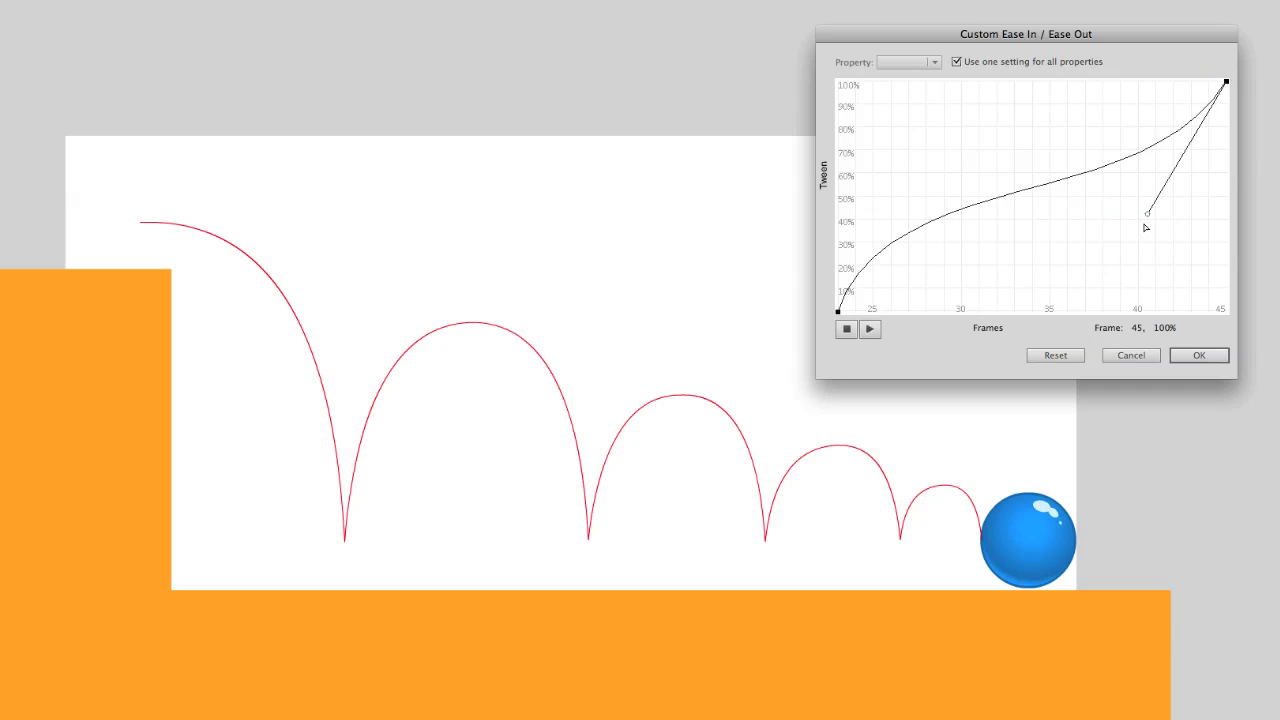
left_click(869, 329)
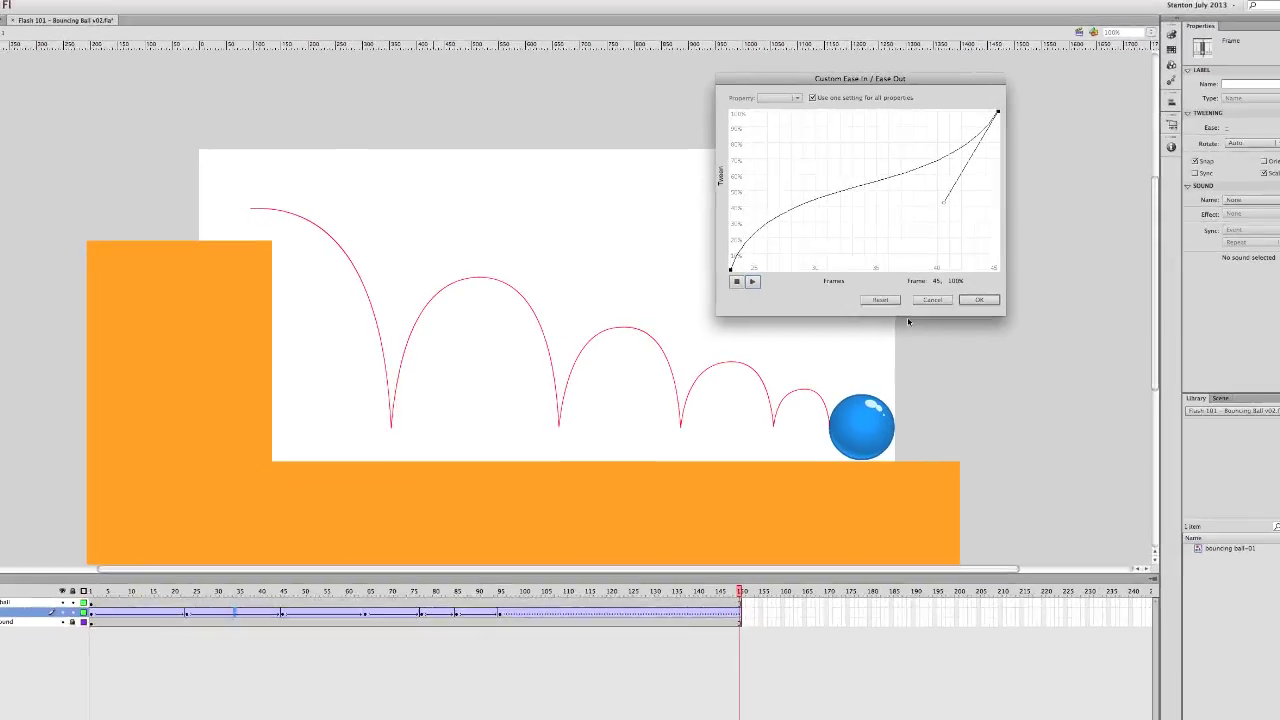
Copy the custom ease curve of the frame 23–45 tween and paste it into the ball's tween from frame 45 to 64.
key("super+c")
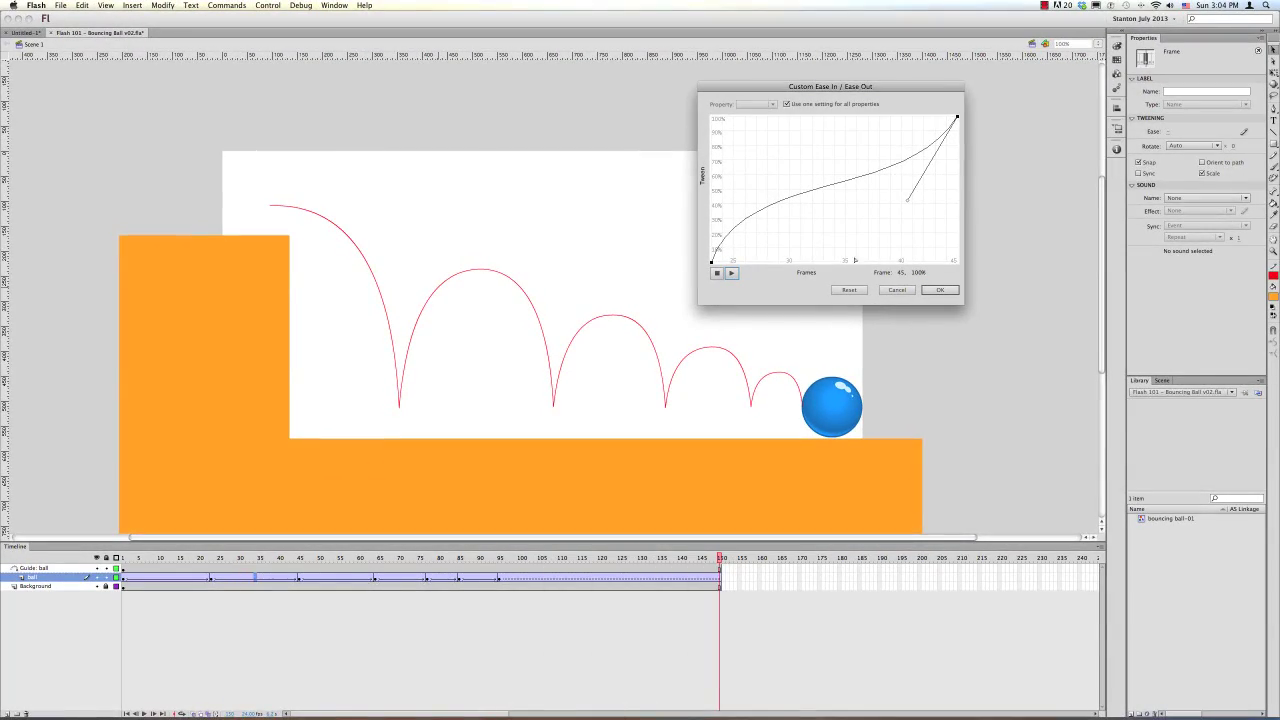
left_click(945, 291)
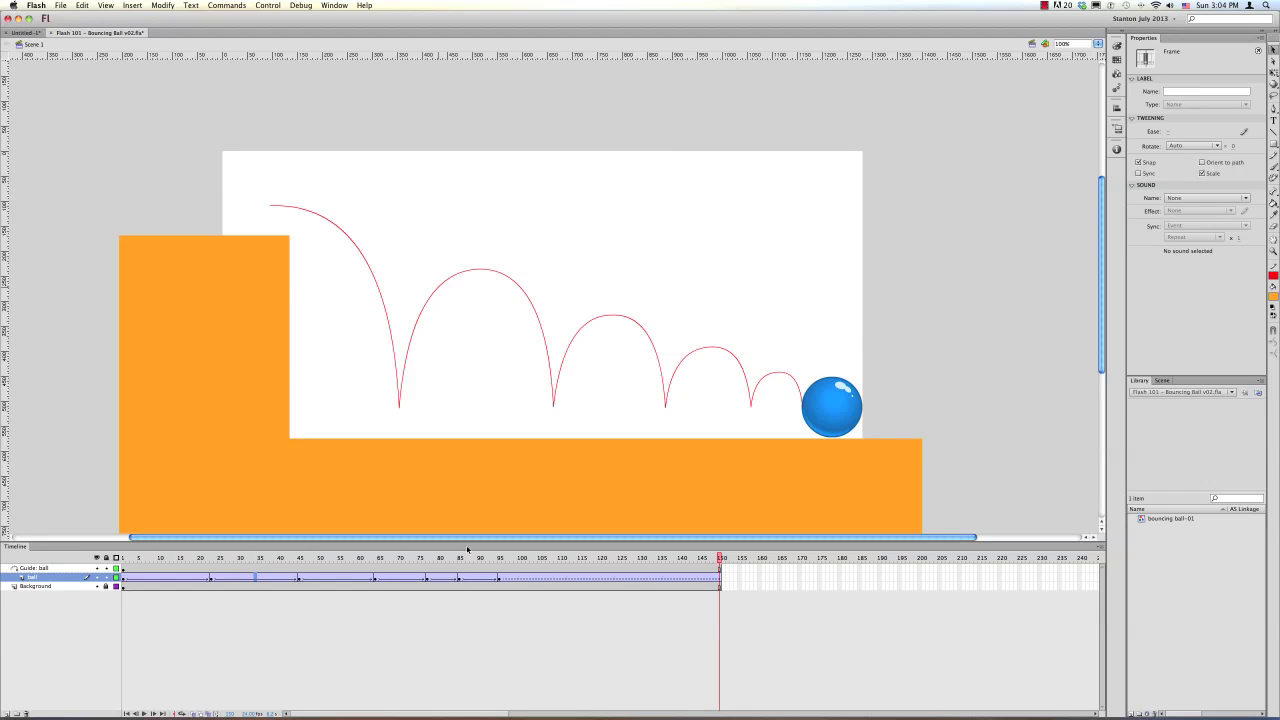
left_click(332, 578)
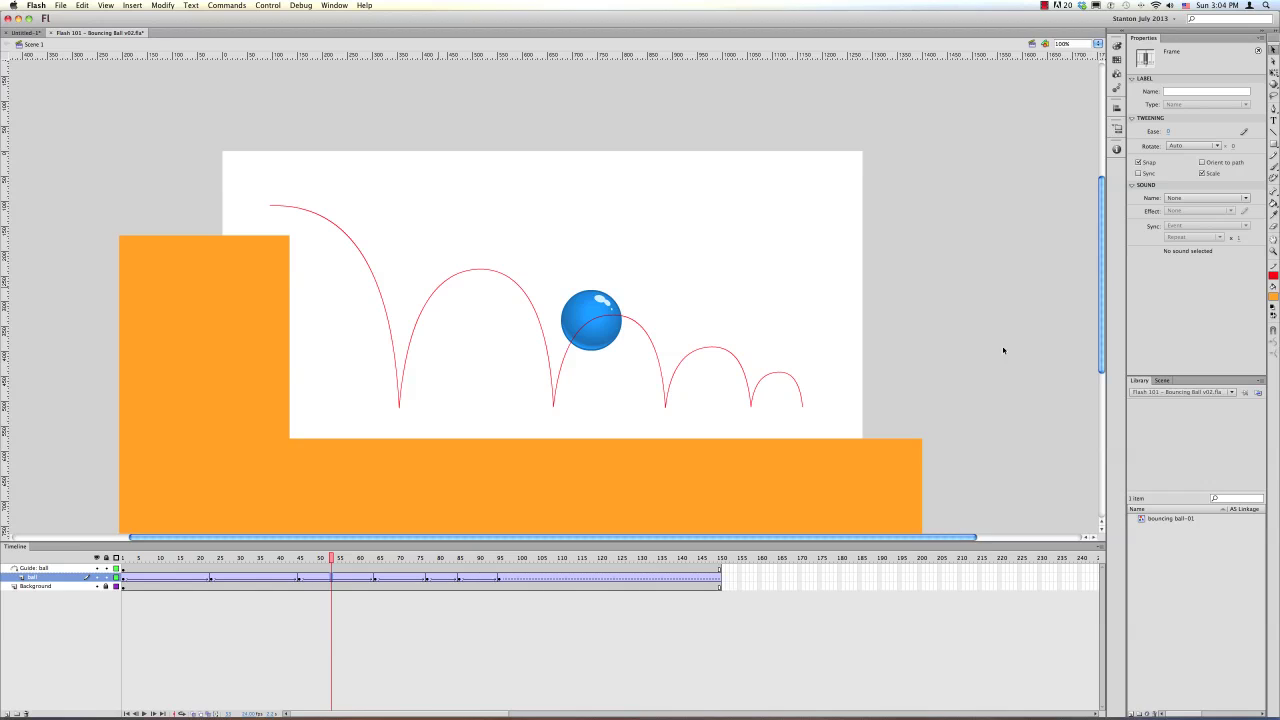
left_click(1245, 132)
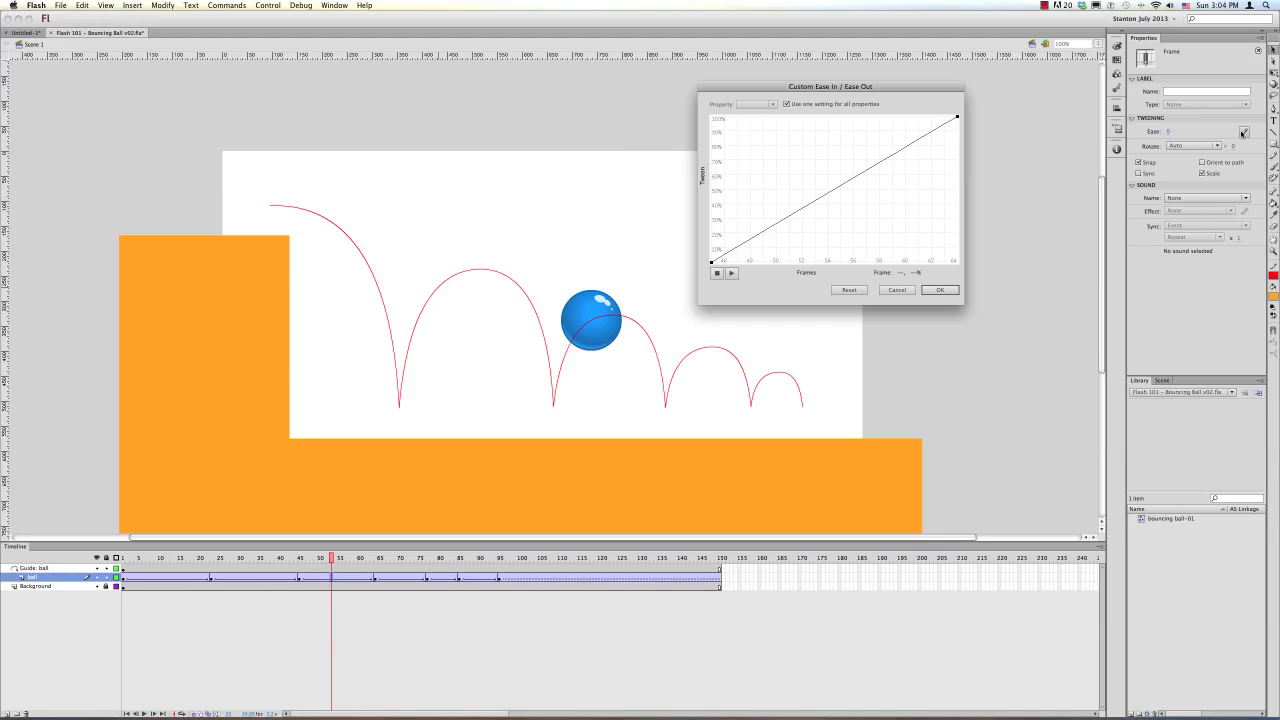
key("super+v")
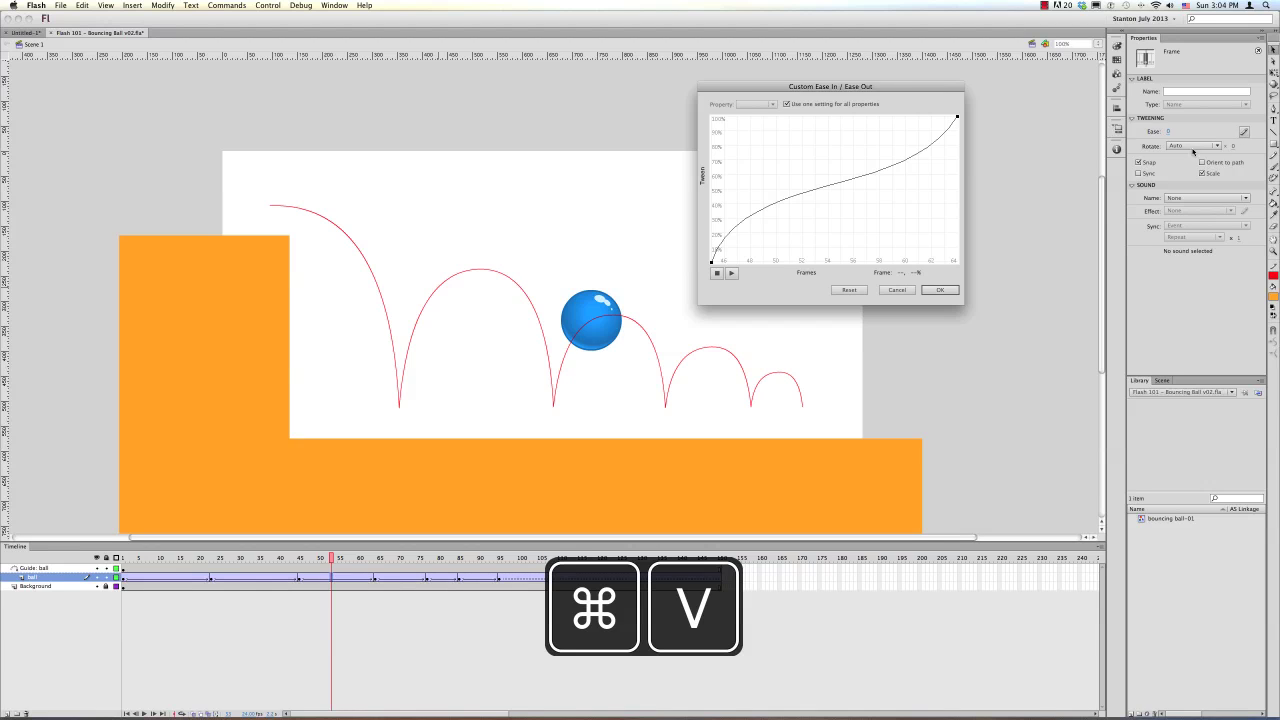
Soften the frame 45–64 ease curve by slightly shortening both endpoint handles, and preview the motion.
left_click(711, 262)
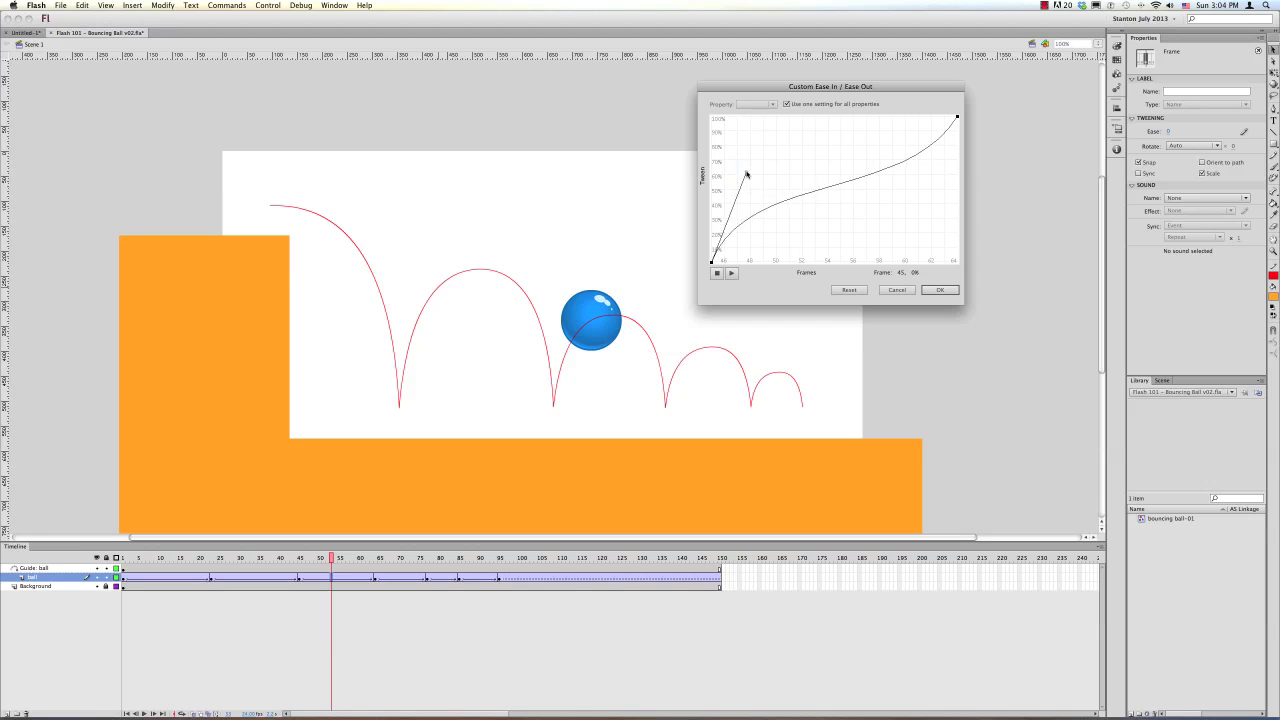
left_click_drag(746, 175, 750, 178)
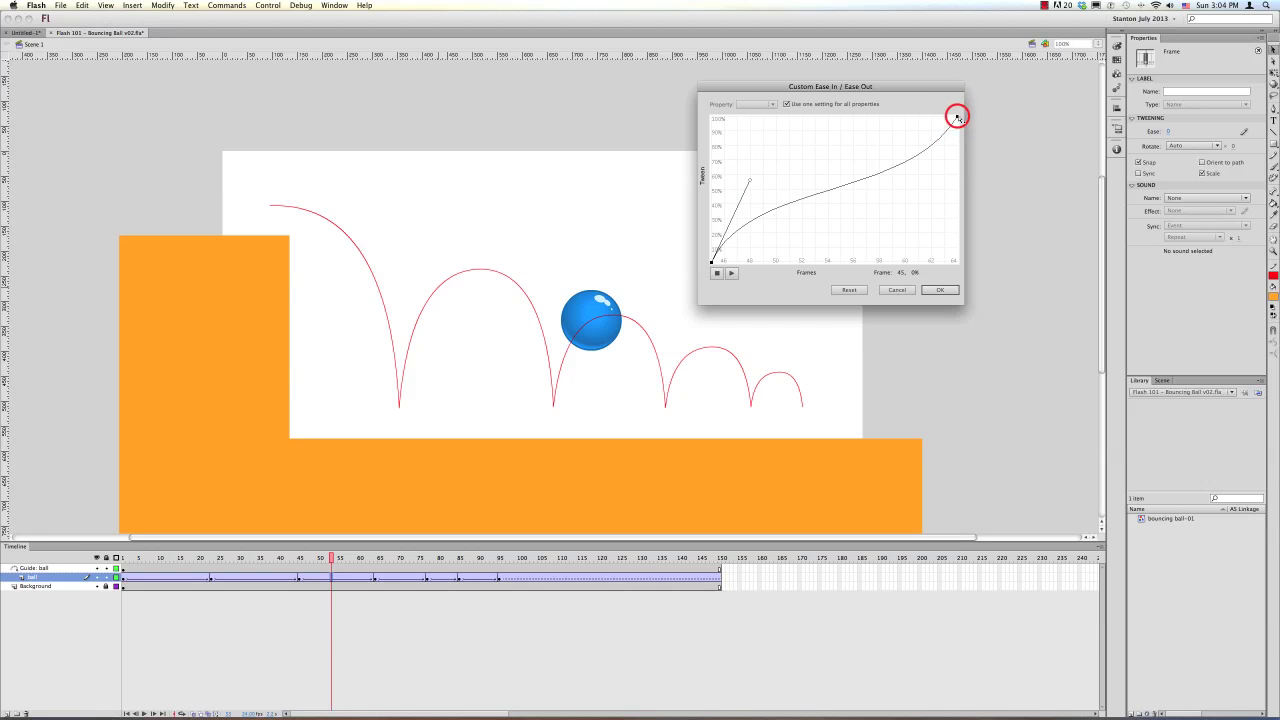
left_click(907, 200)
left_click_drag(907, 200, 917, 194)
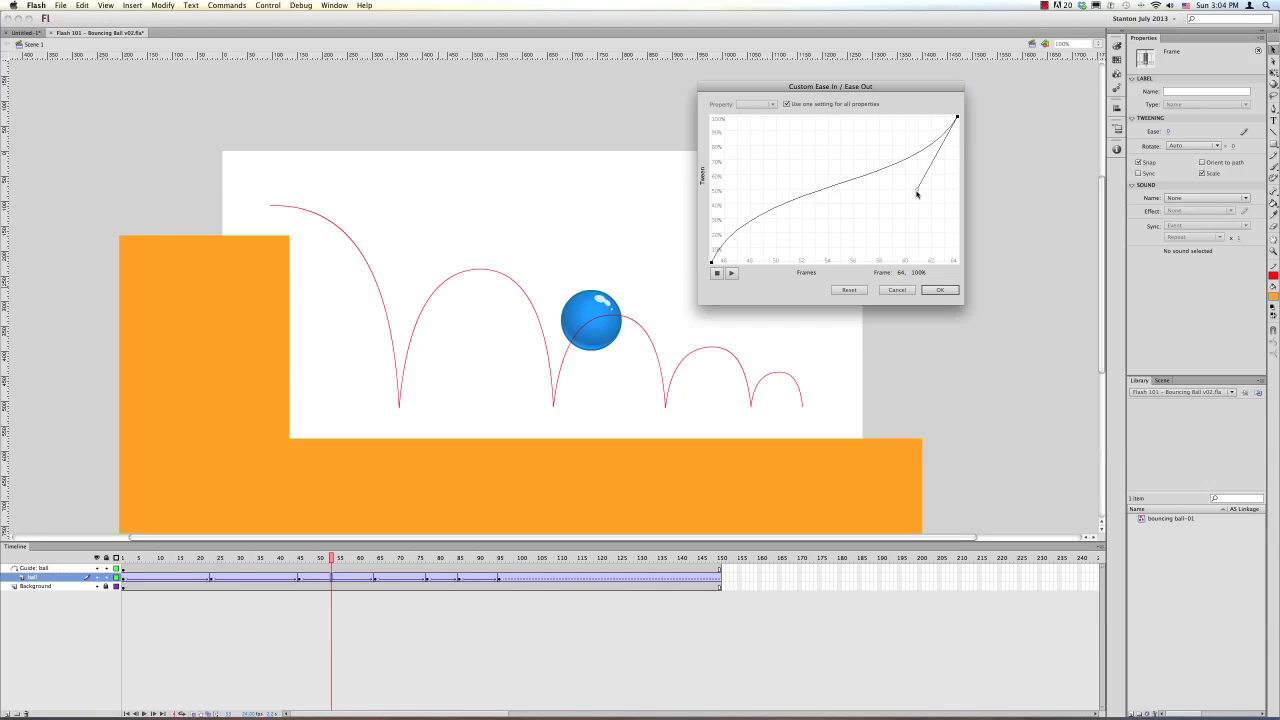
left_click(733, 272)
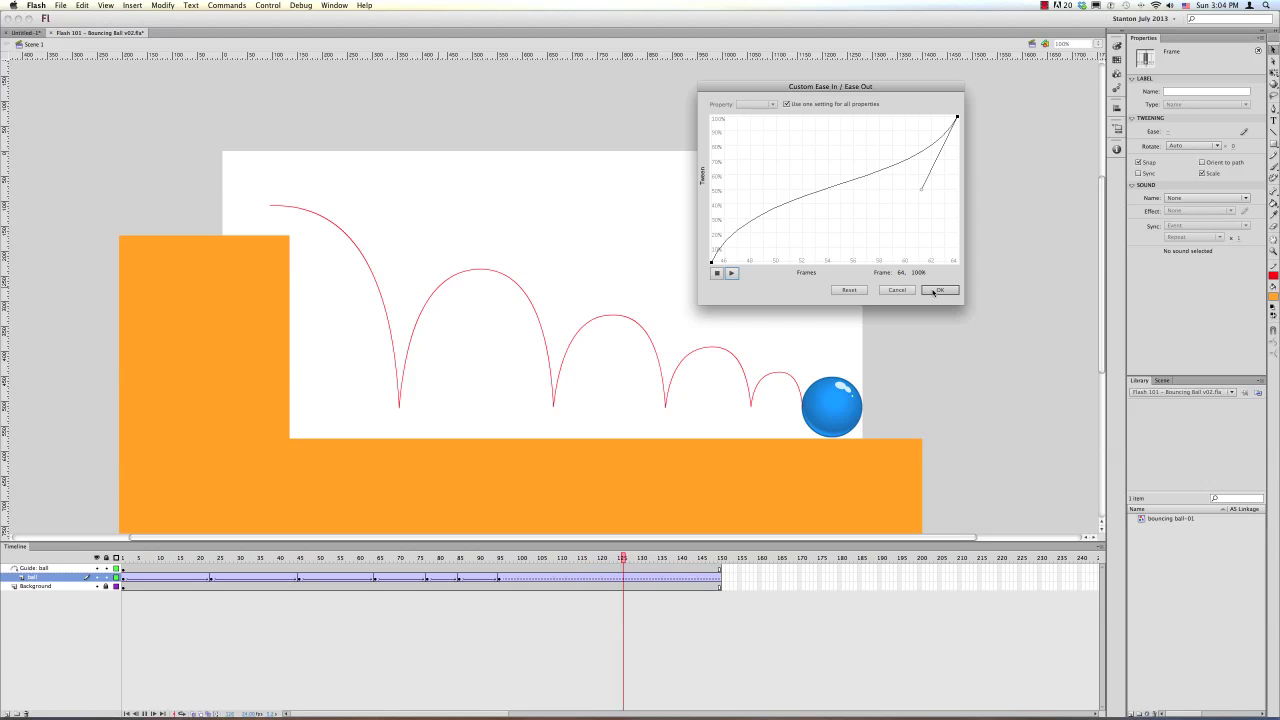
Copy the softened ease curve and apply it to the ball's tween from frame 64 to 77.
key("super+c")
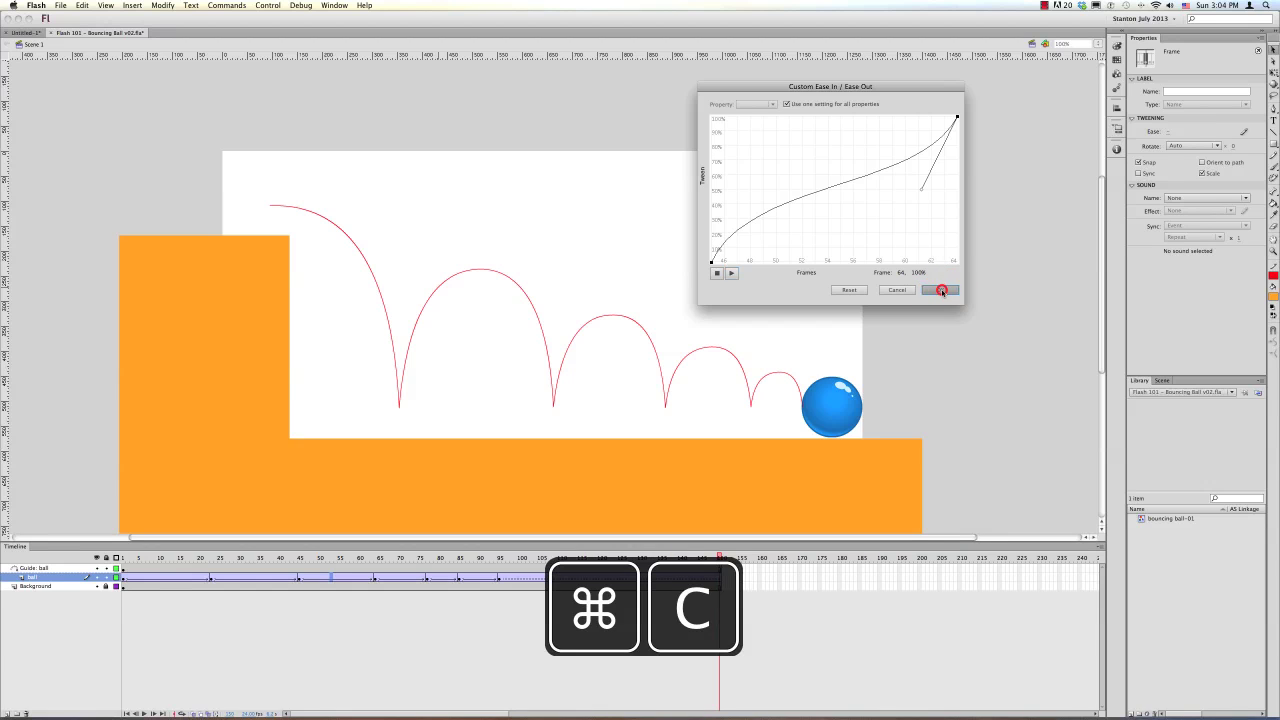
left_click(942, 290)
left_click(400, 578)
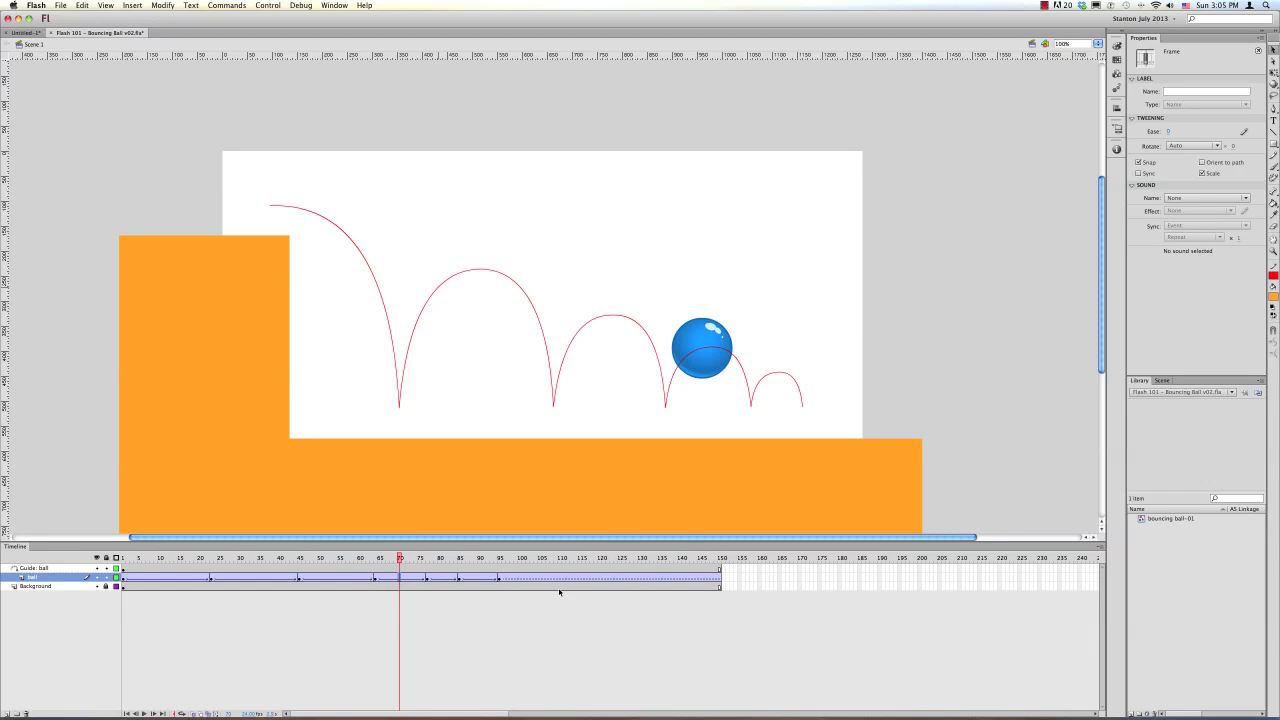
left_click(1242, 131)
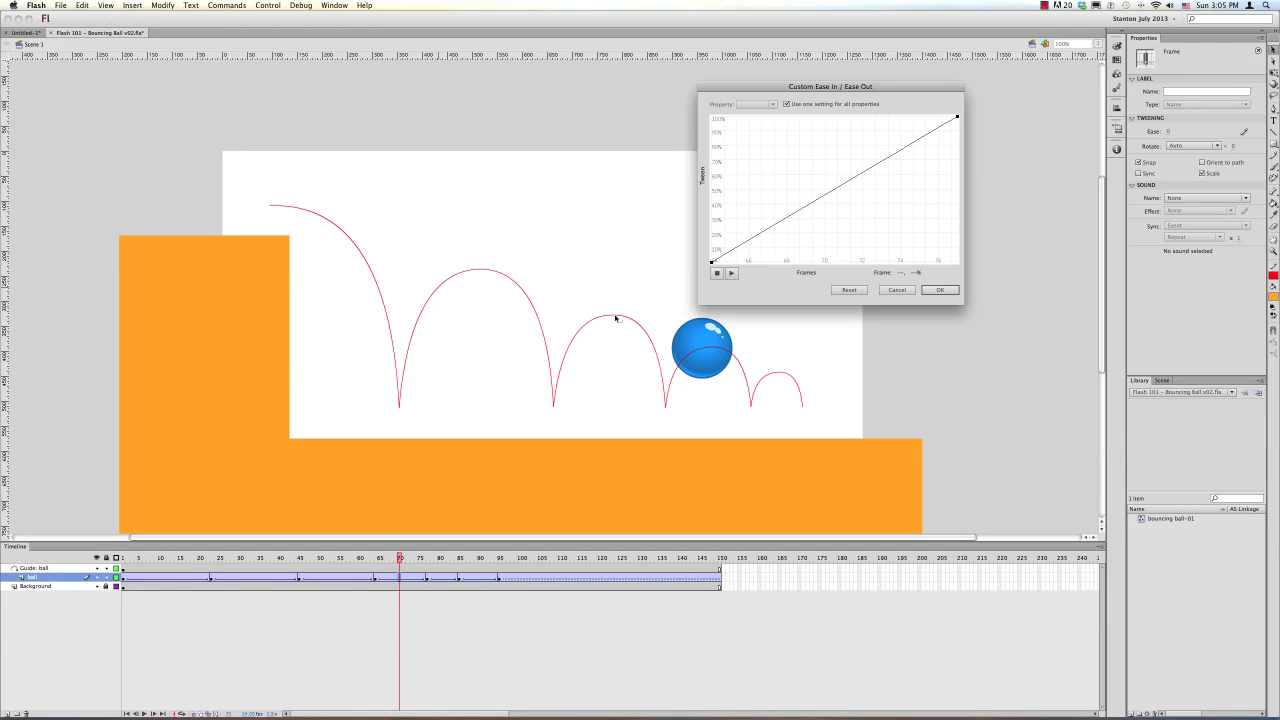
key("super+v")
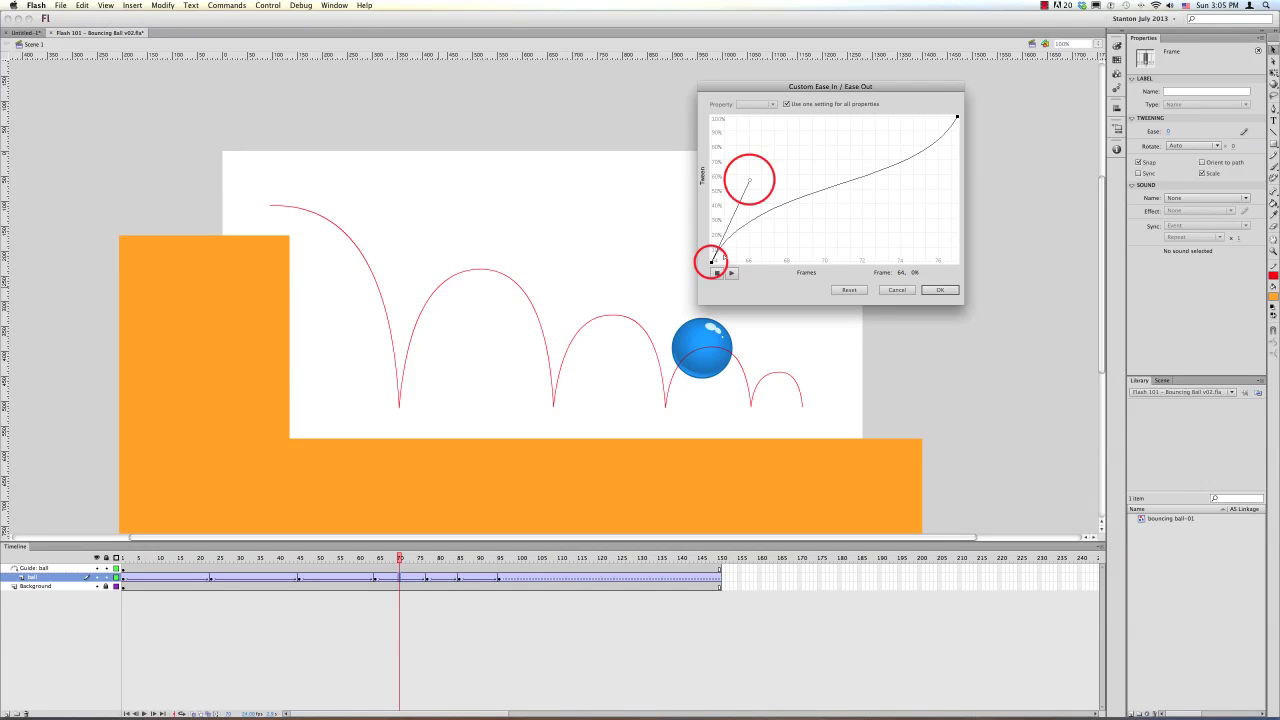
left_click(957, 118)
left_click(939, 290)
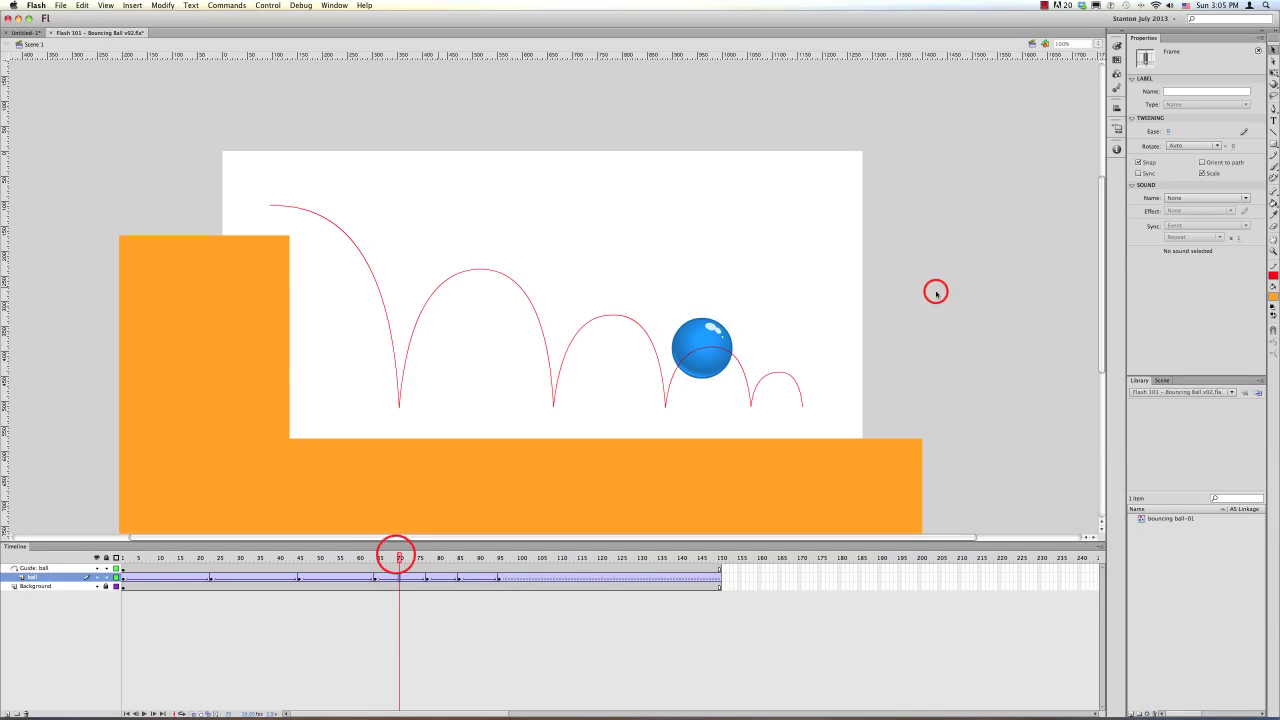
Paste the ease curve into the ball's frame 77–85 tween and flatten it further by shortening both endpoint handles.
left_click_drag(399, 558, 459, 580)
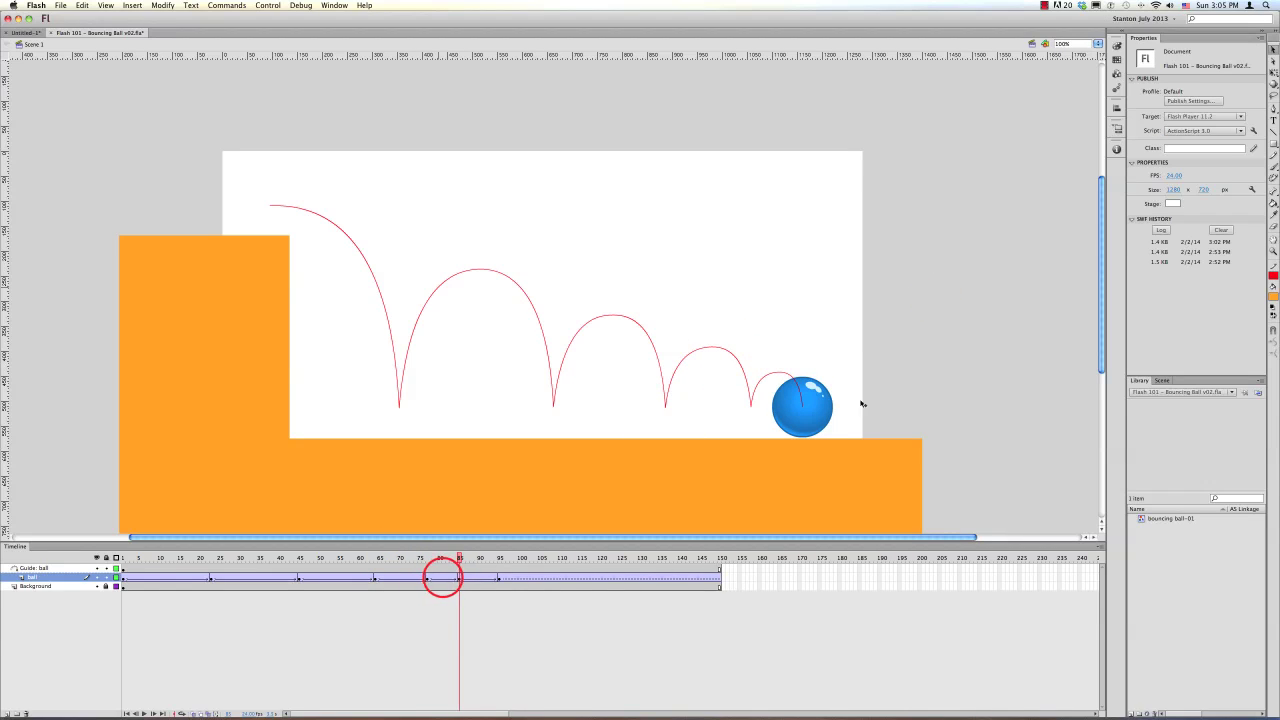
left_click(443, 577)
left_click(1244, 131)
key("super+v")
left_click(711, 262)
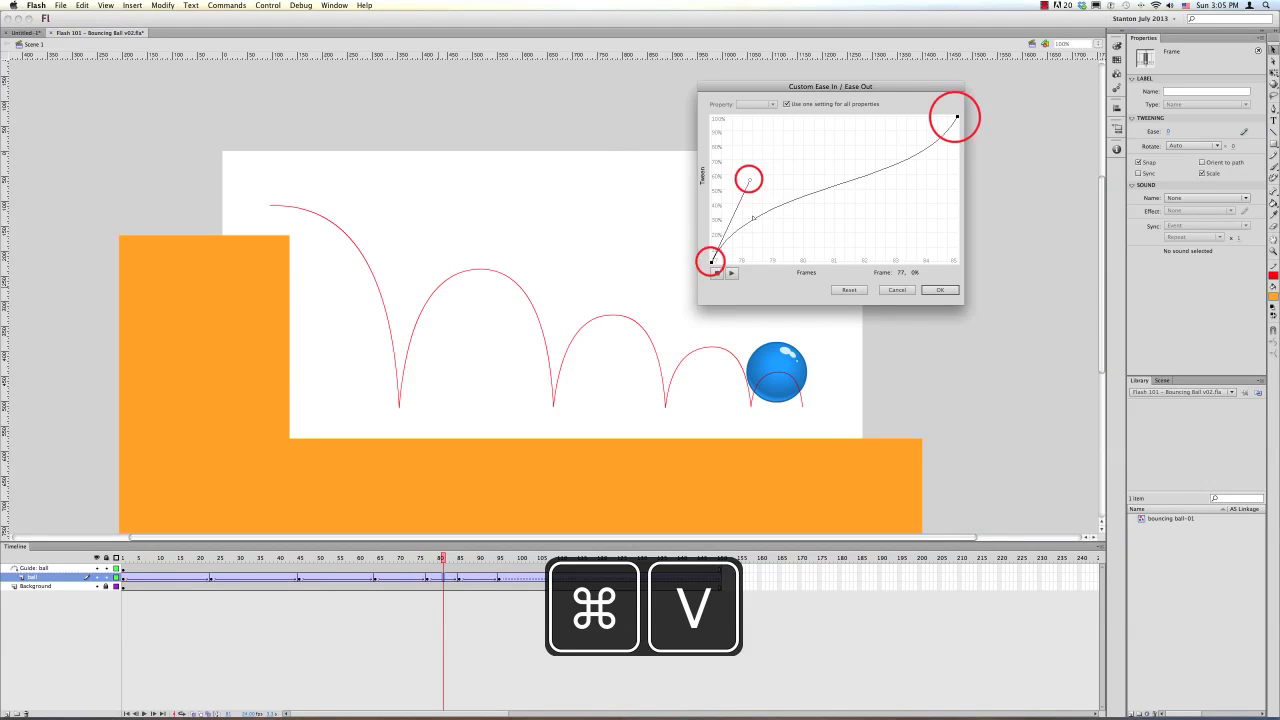
left_click_drag(749, 179, 754, 208)
left_click(956, 117)
left_click_drag(920, 187, 923, 166)
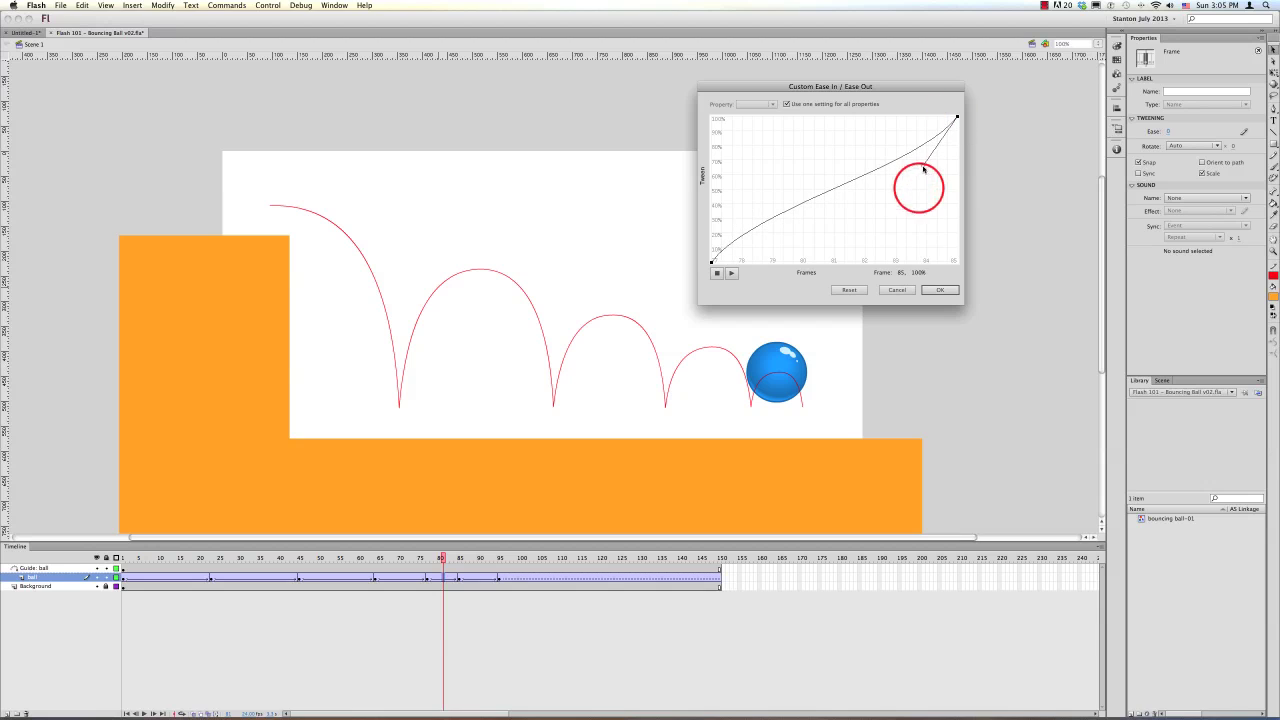
left_click(935, 290)
Test the movie to review the ball's eased bounces, and close the preview.
left_click_drag(441, 558, 198, 549)
key("super+Return")
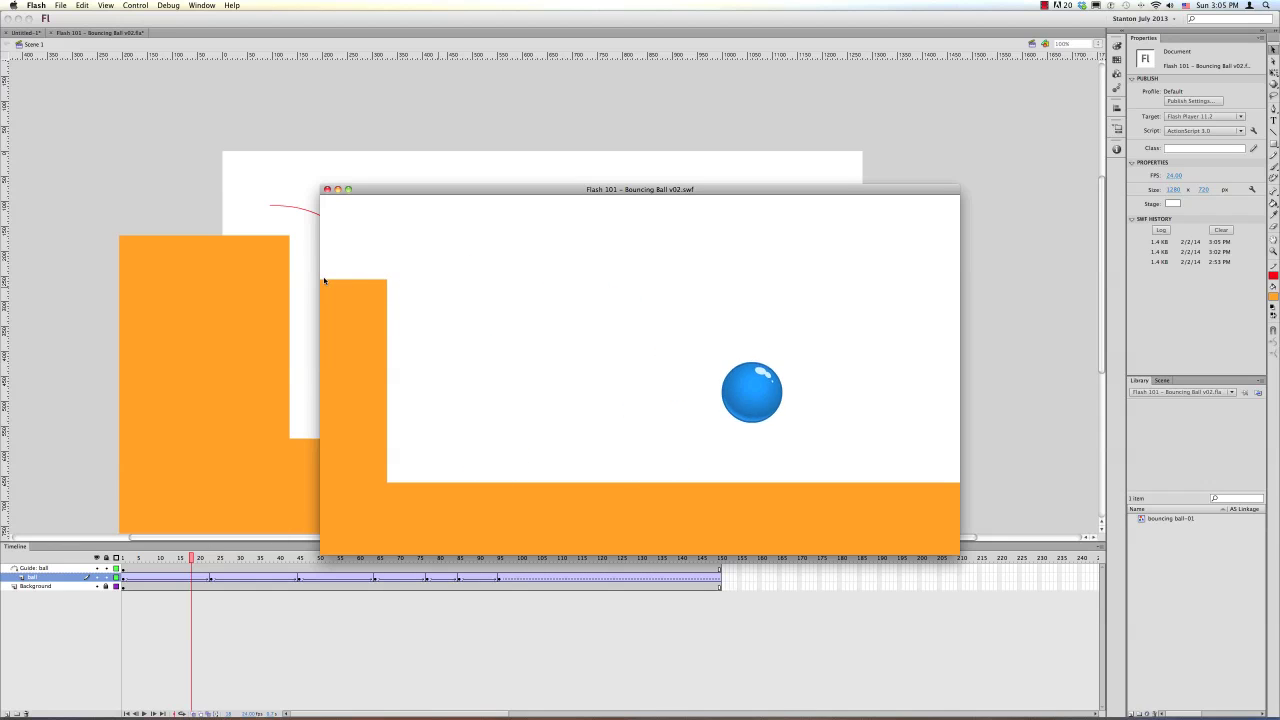
left_click(328, 190)
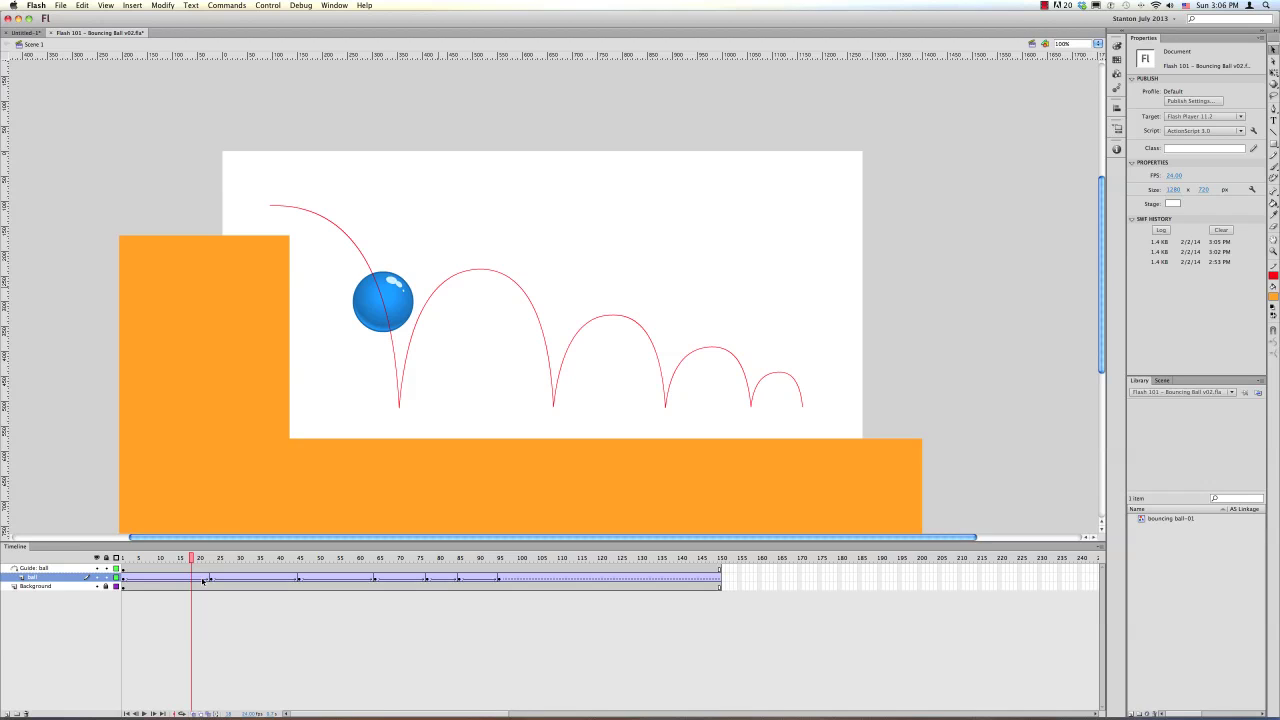
left_click(227, 5)
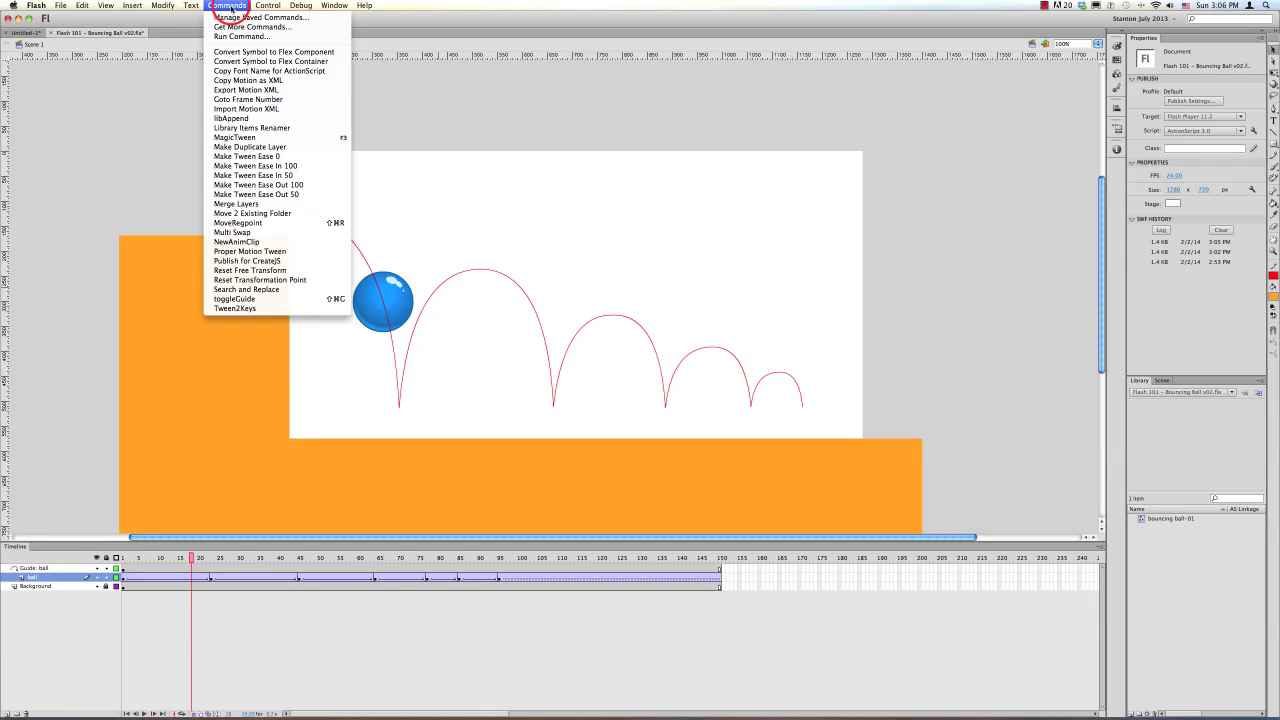
left_click(238, 310)
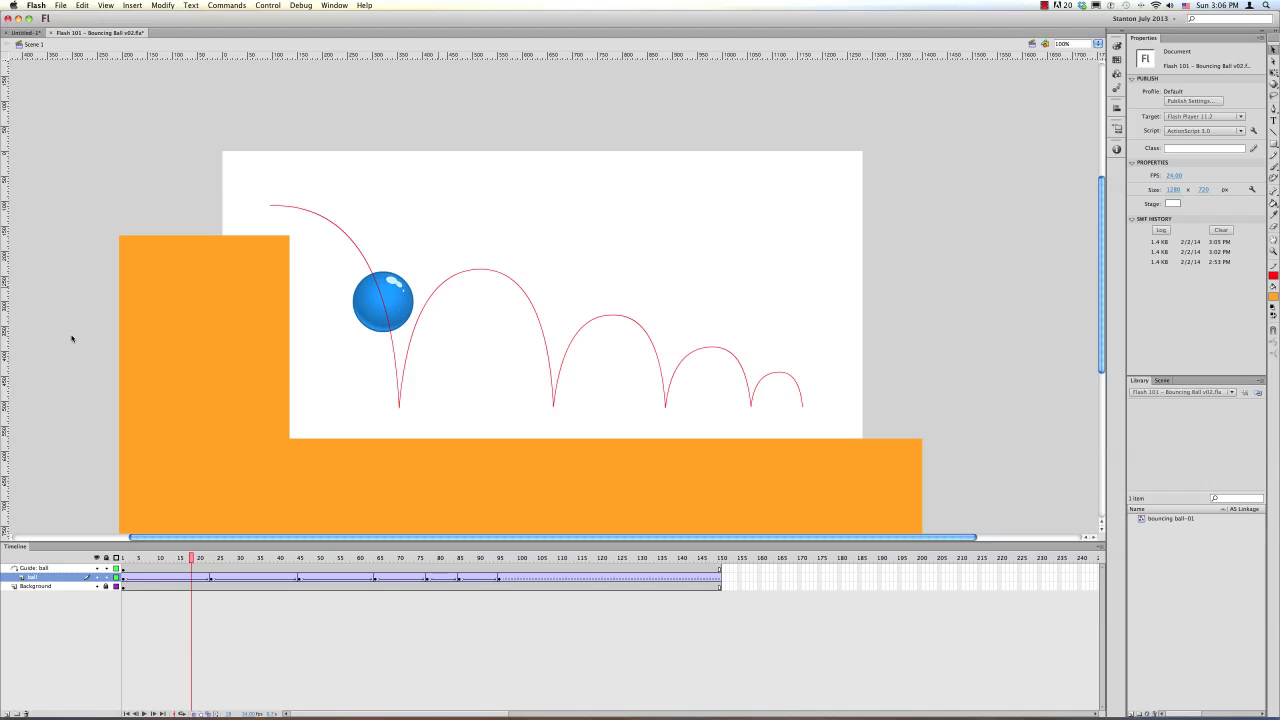
Convert frames 19 to 26 of the ball layer, around the first ground contact, to individual keyframes.
left_click_drag(190, 560, 223, 581)
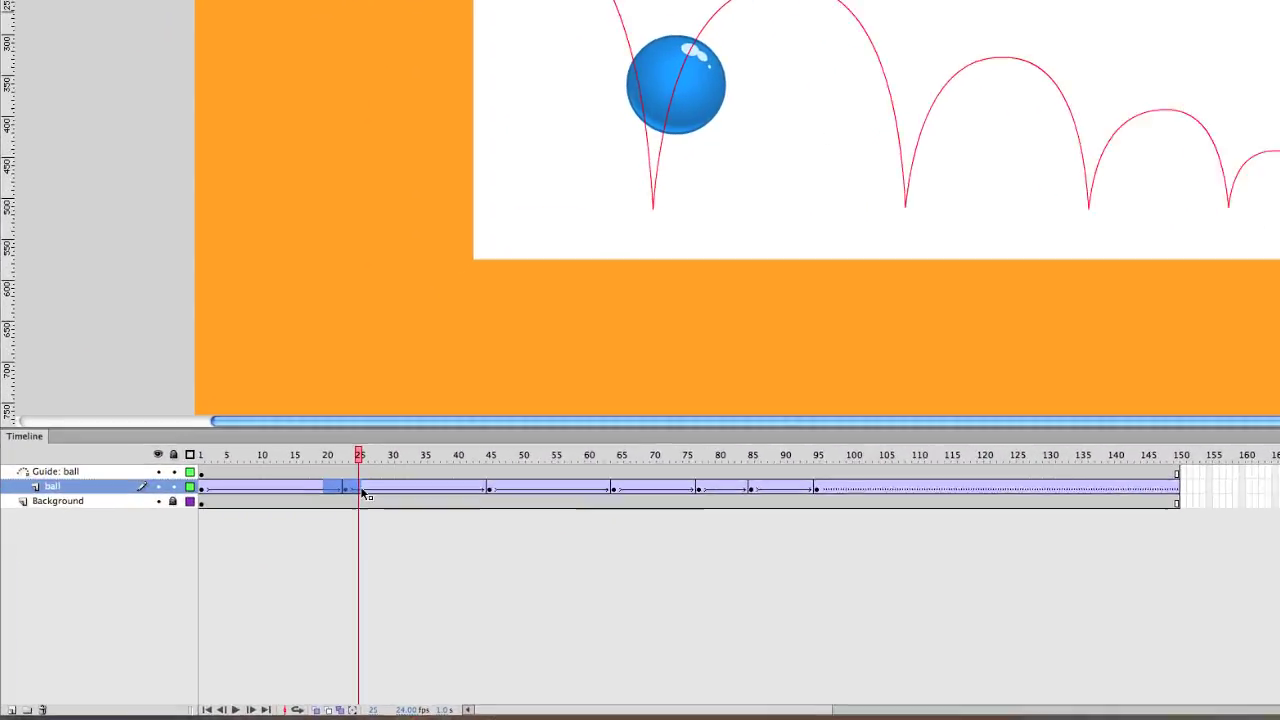
left_click(282, 542)
left_click_drag(432, 446, 374, 449)
key("F6")
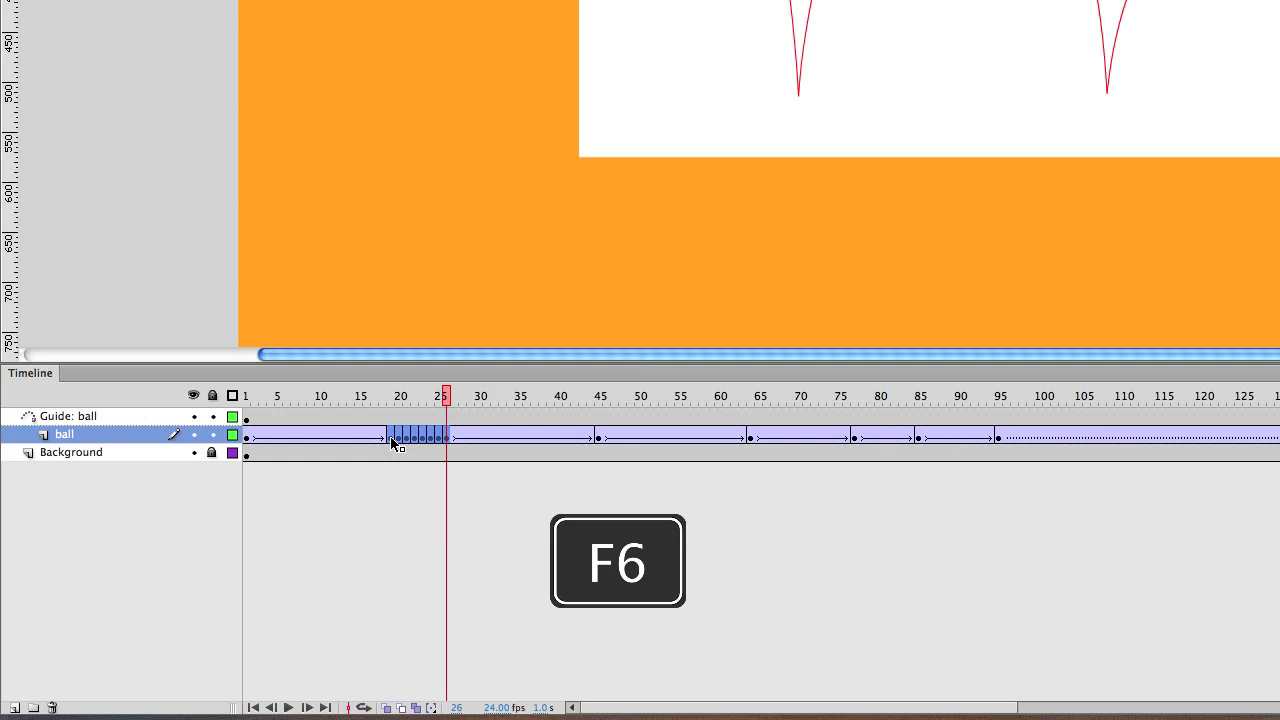
Turn on onion skinning at frame 20 and limit its range to frames 15 to 20.
left_click(447, 396)
left_click_drag(434, 405, 201, 572)
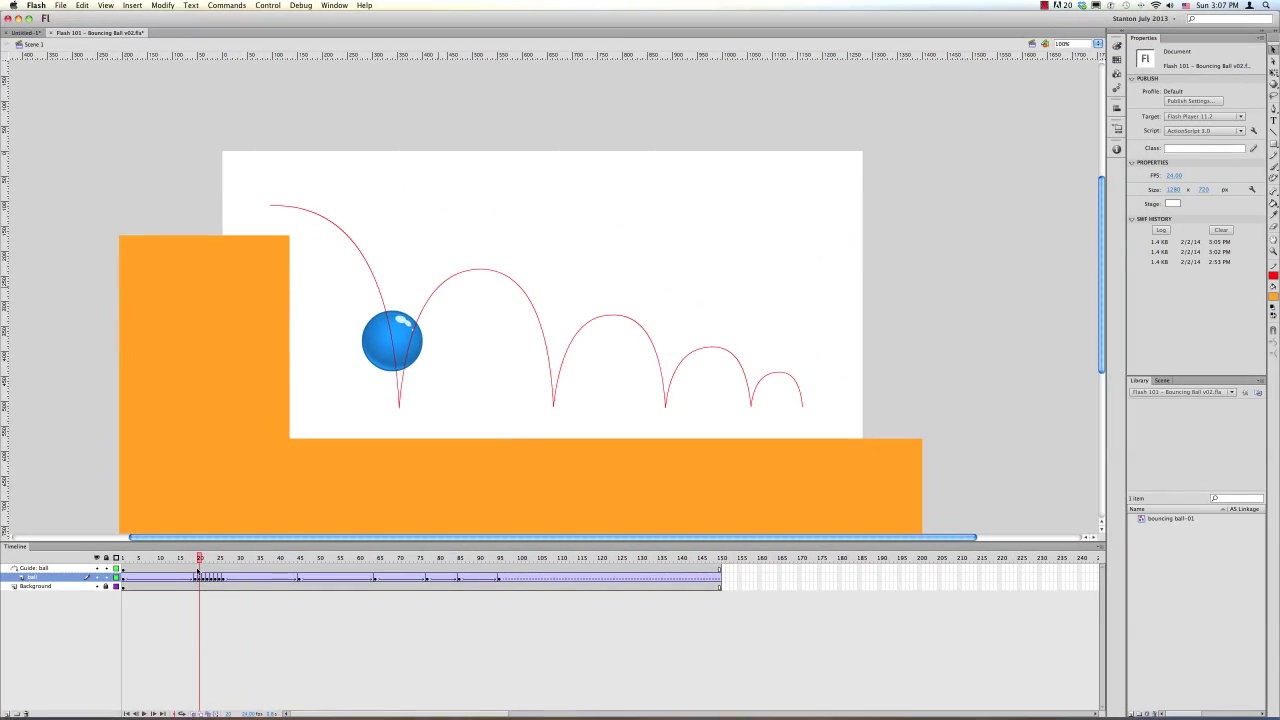
left_click(204, 713)
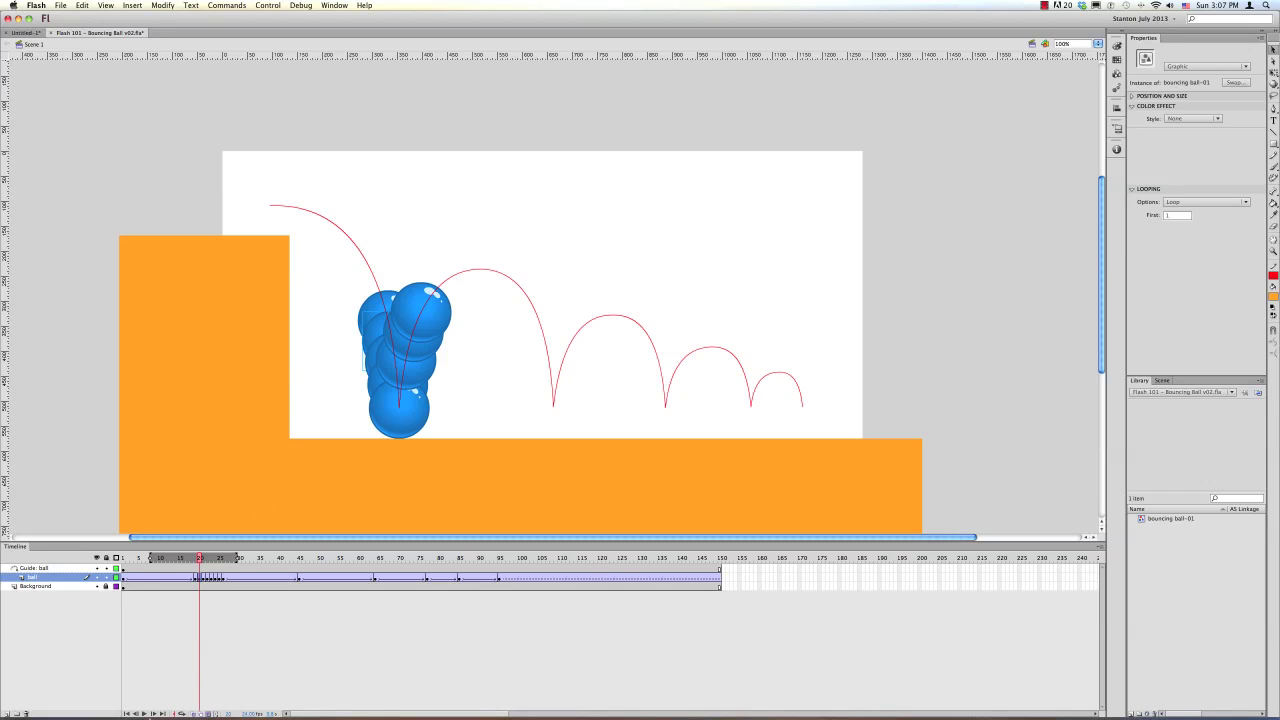
left_click(195, 713)
left_click(207, 714)
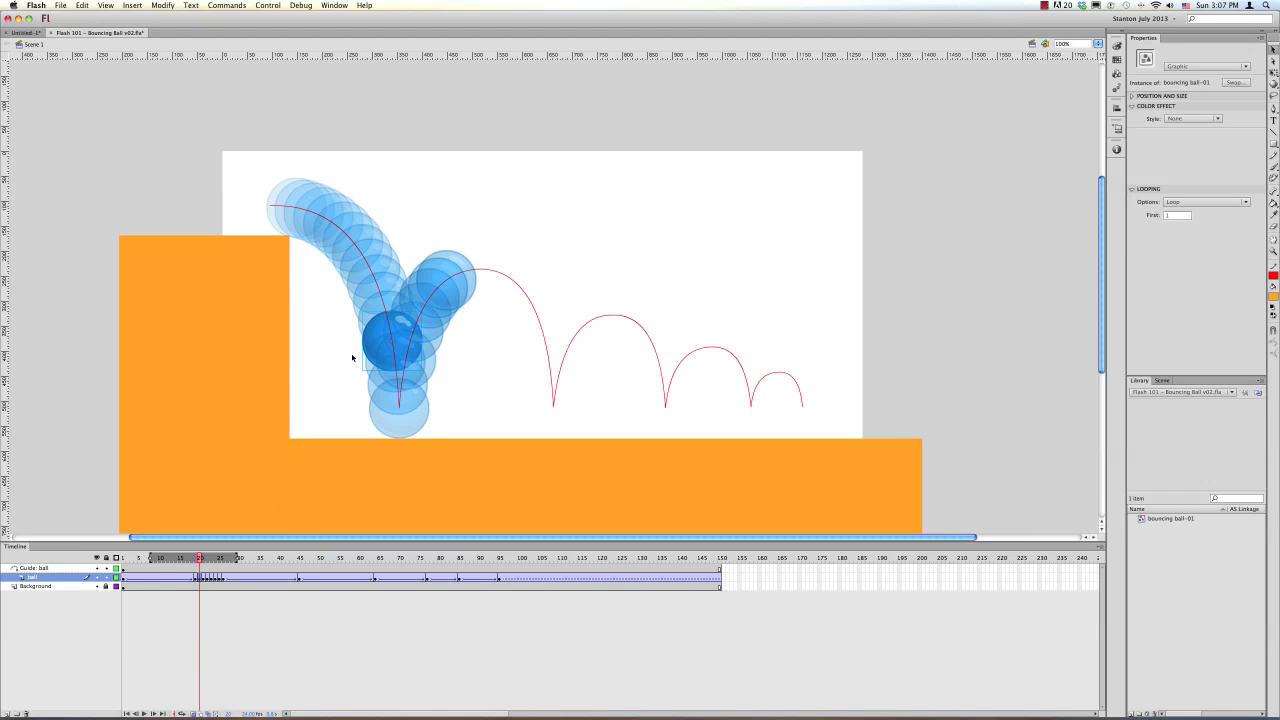
mouse_move(150, 557)
left_mouse_down()
mouse_move(237, 560)
mouse_move(181, 559)
left_mouse_up()
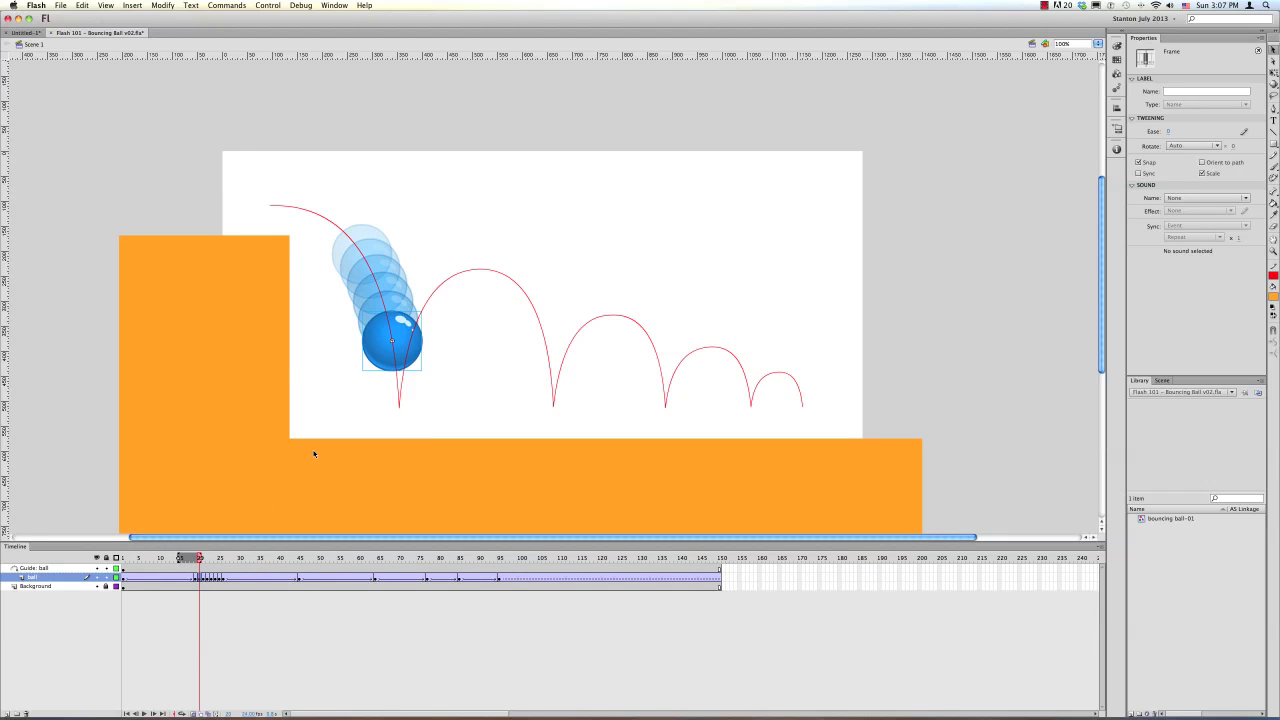
Stretch the ball into a vertical oval on frames 20 and 21 with Free Transform, following the motion path.
left_click(398, 362)
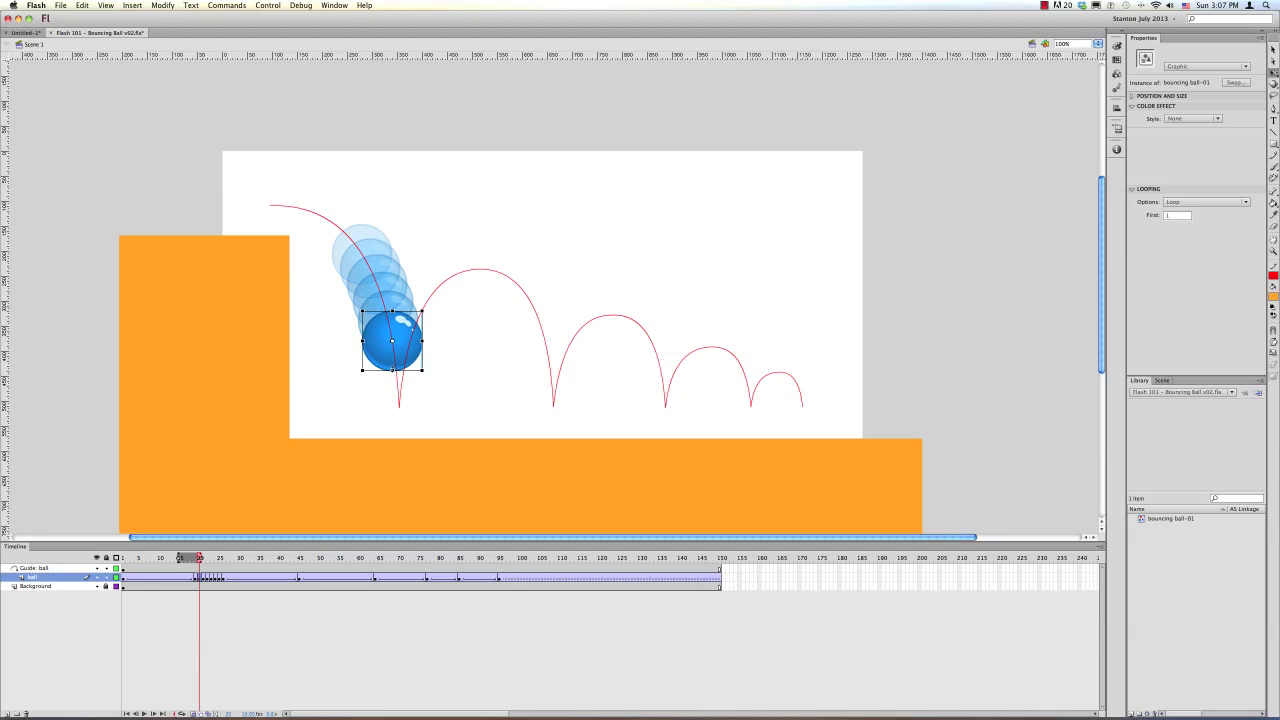
left_click_drag(392, 370, 424, 307)
left_click(204, 577)
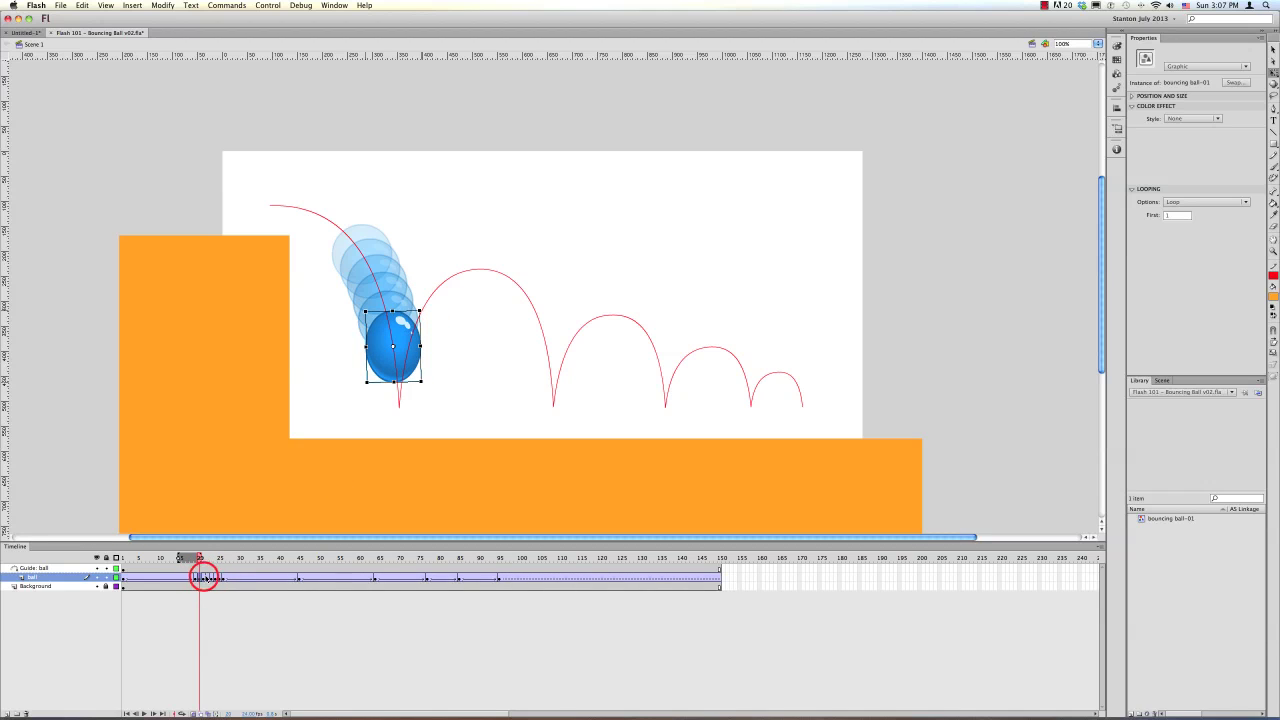
left_click_drag(366, 362, 366, 367)
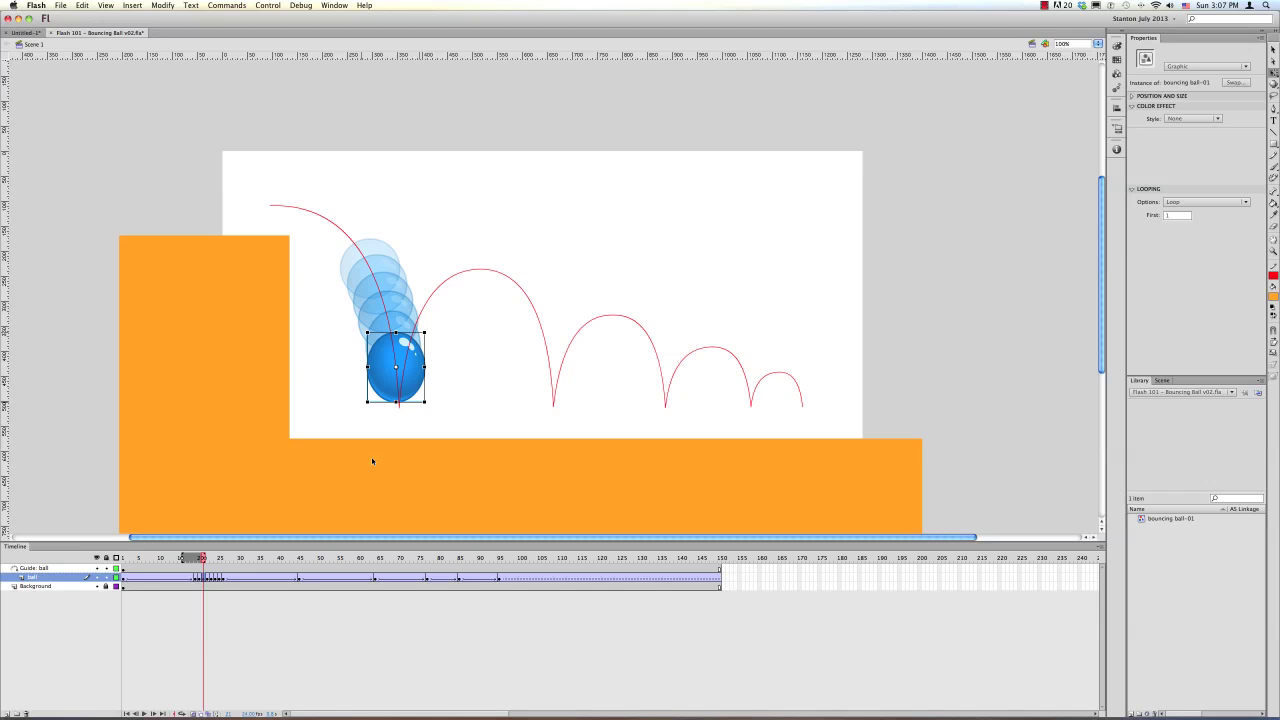
Stretch the ball vertically into an oval on frame 22, just above the ground.
left_click(207, 577)
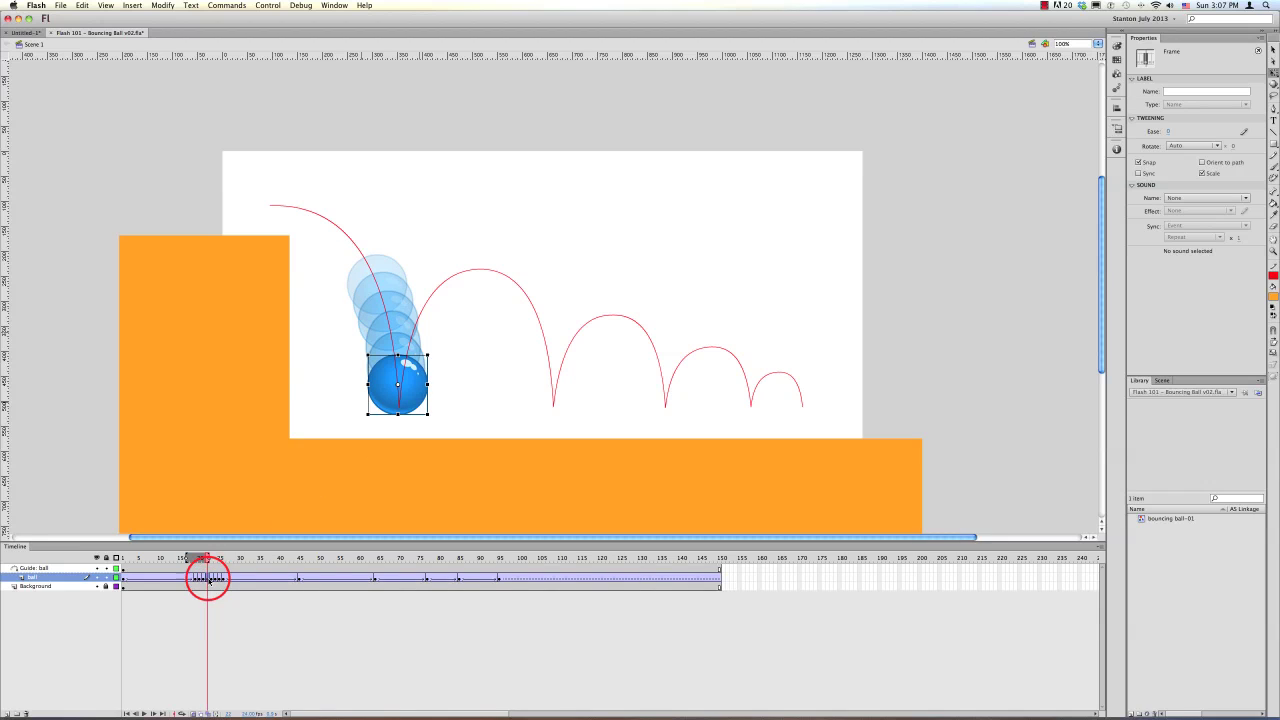
left_click_drag(398, 415, 398, 419)
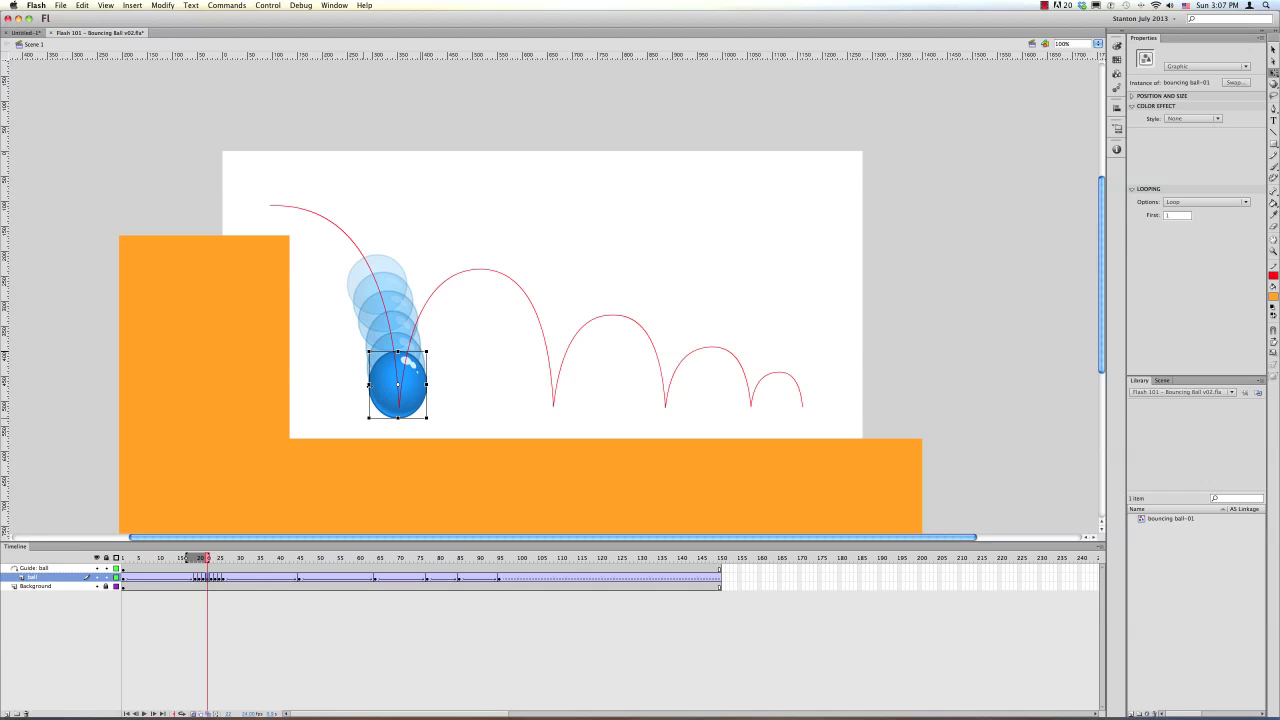
left_click_drag(398, 419, 398, 422)
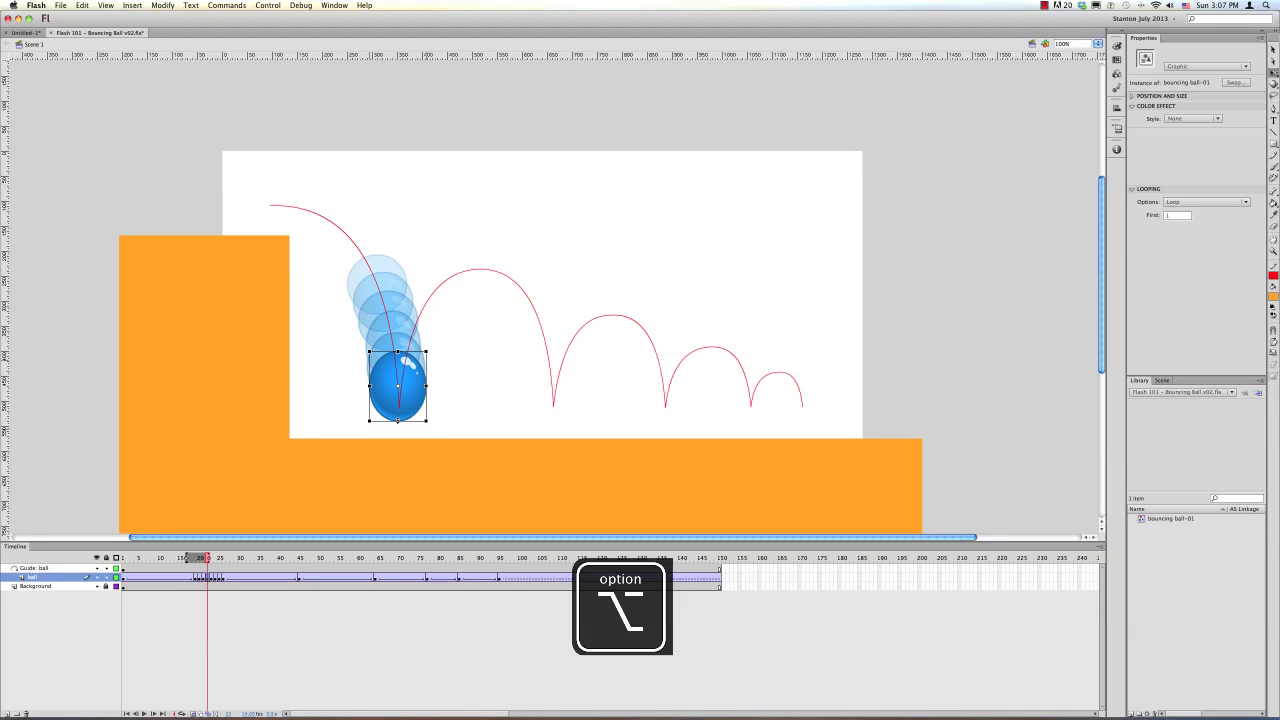
Lock the guide layer and squash the ball into a wide, flat oval resting on the ground at frame 23.
left_click(211, 577)
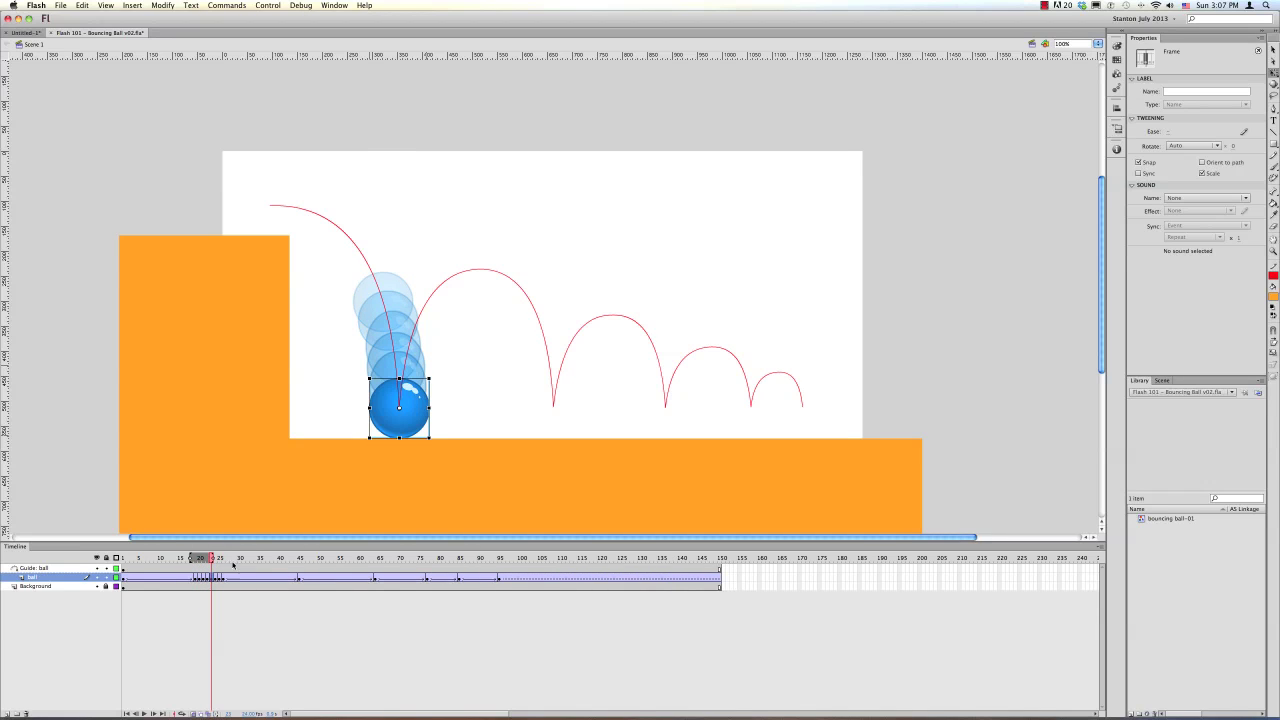
right_click(400, 372)
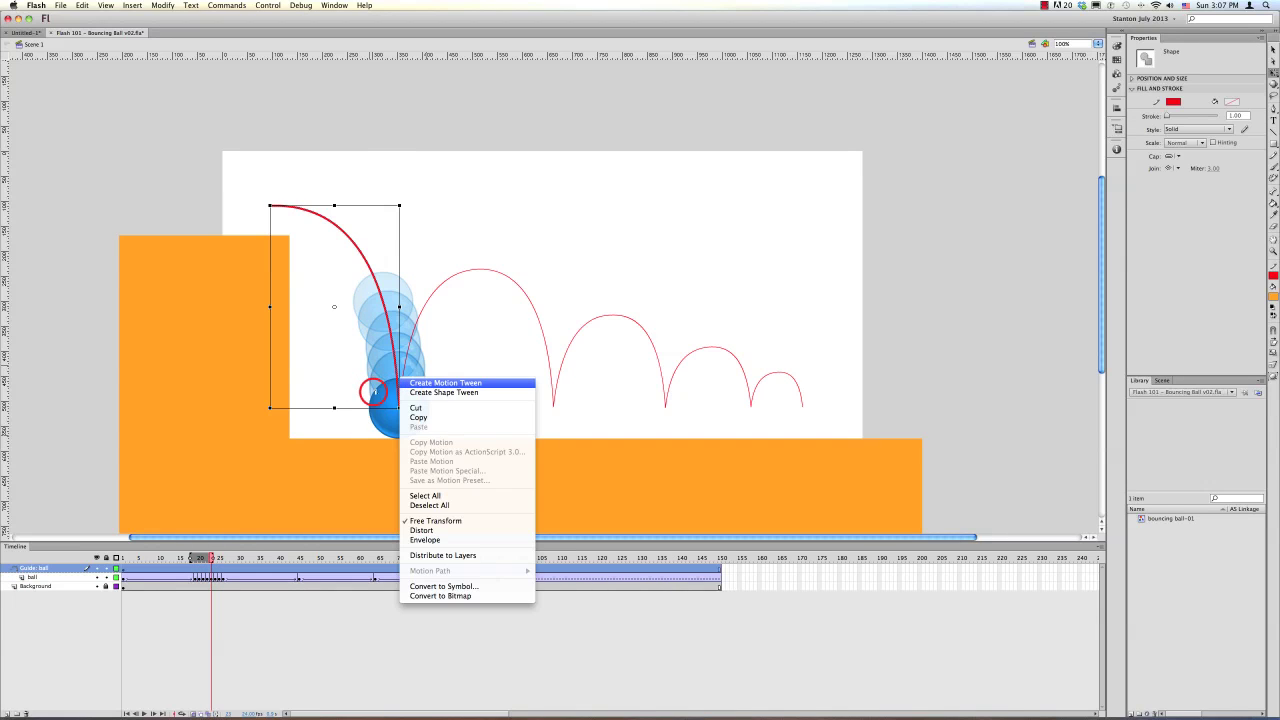
left_click(407, 395)
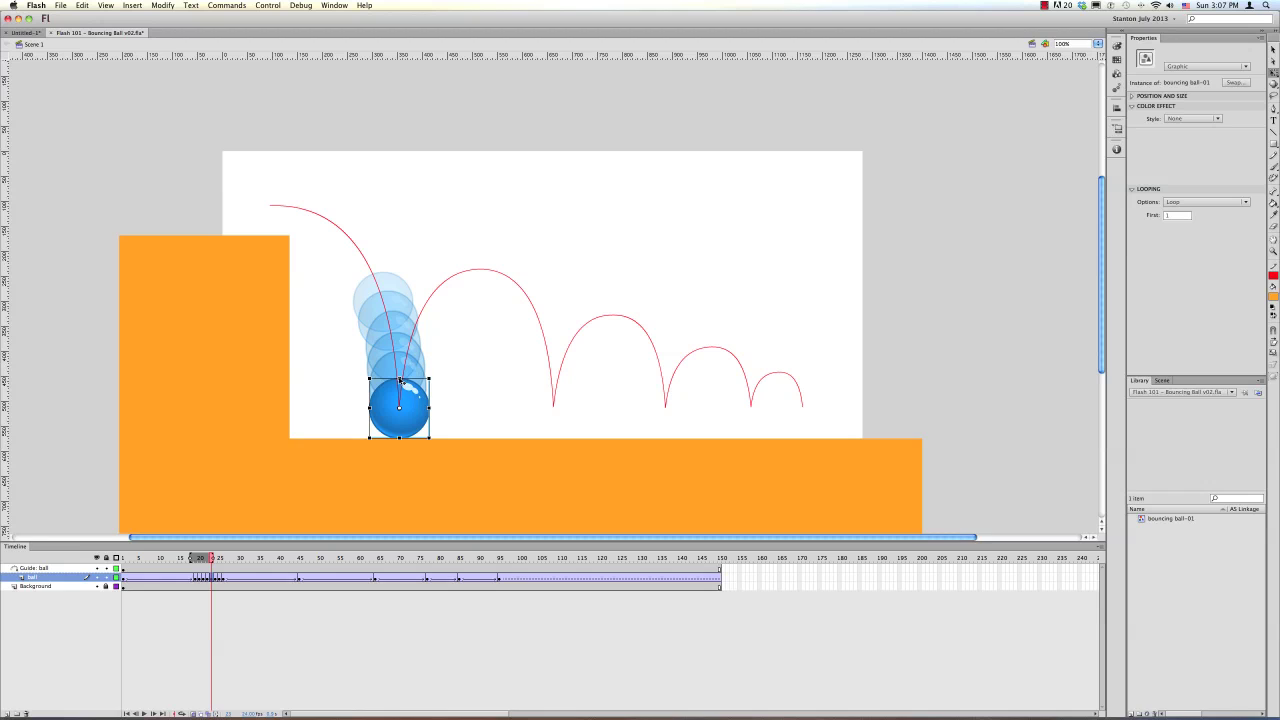
left_click(97, 568)
left_click(93, 568)
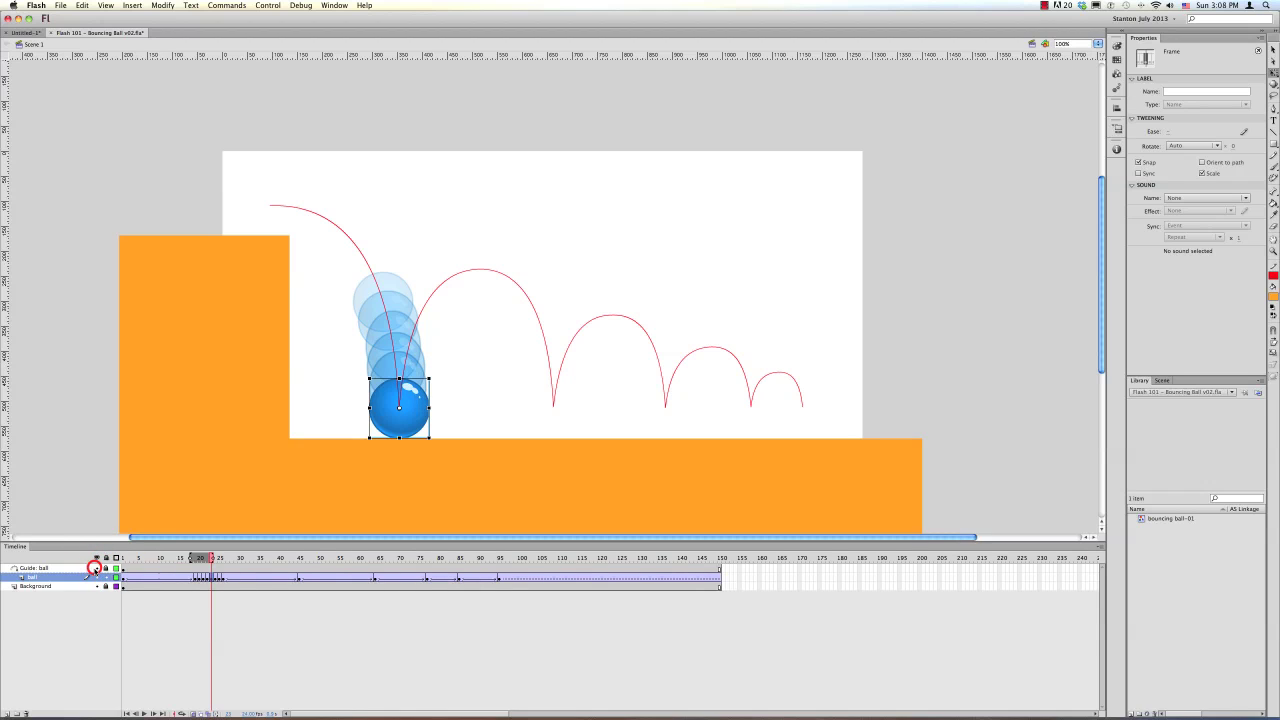
left_click(95, 568)
left_click(95, 568)
mouse_move(399, 378)
left_mouse_down()
mouse_move(437, 414)
mouse_move(399, 393)
left_mouse_up()
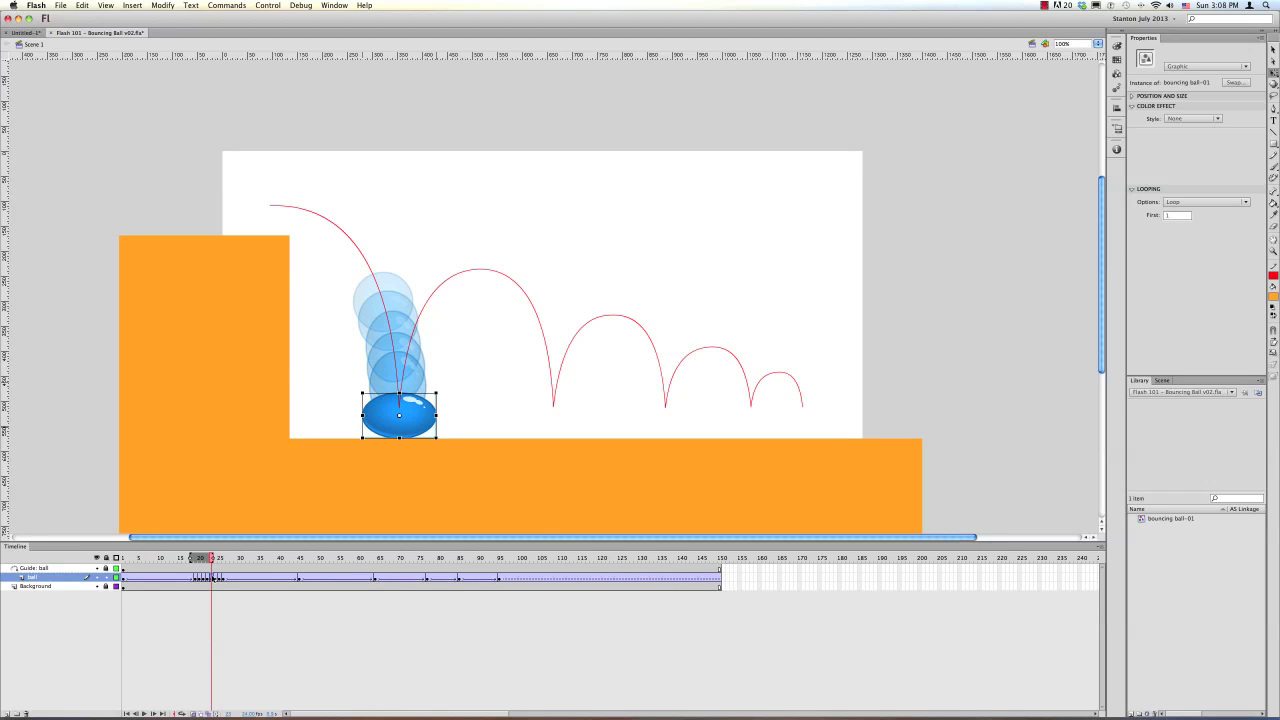
Tilt the ball along the rising path and stretch it on frames 24 and 25, easing the stretch on the second.
left_click(216, 579)
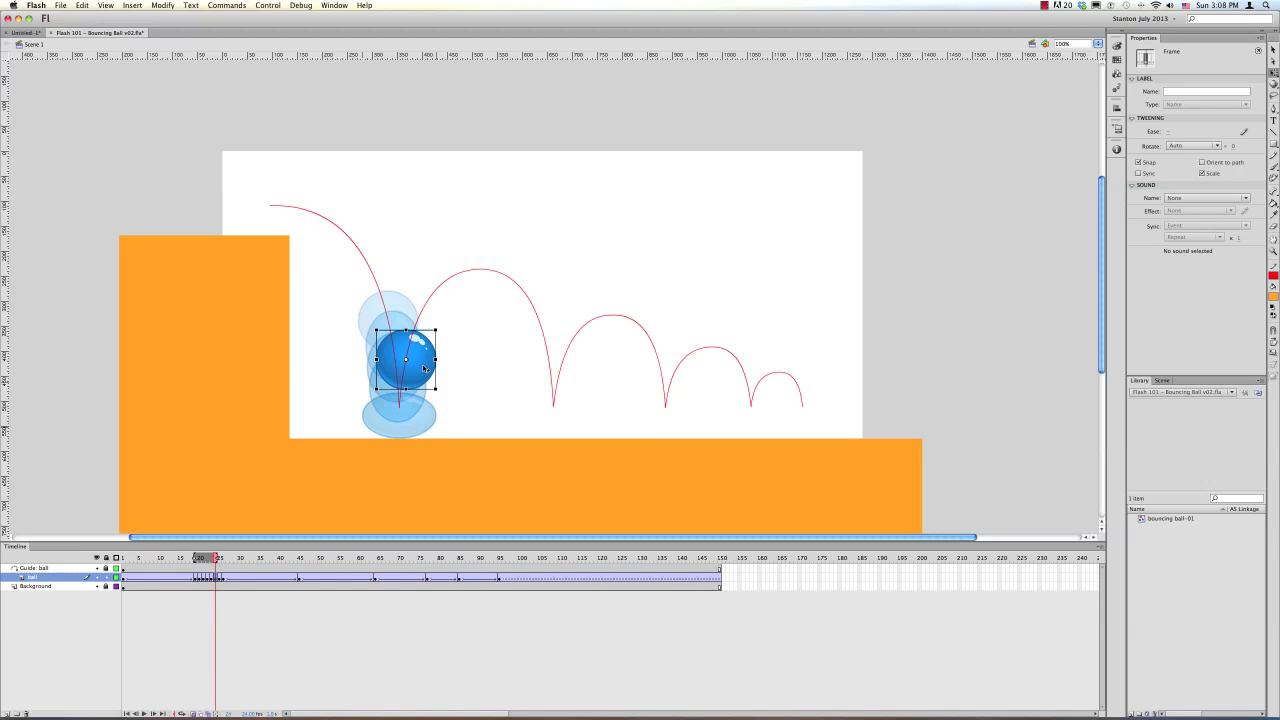
left_click(442, 320)
mouse_move(440, 318)
left_mouse_down()
mouse_move(410, 328)
mouse_move(435, 364)
mouse_move(416, 372)
left_mouse_up()
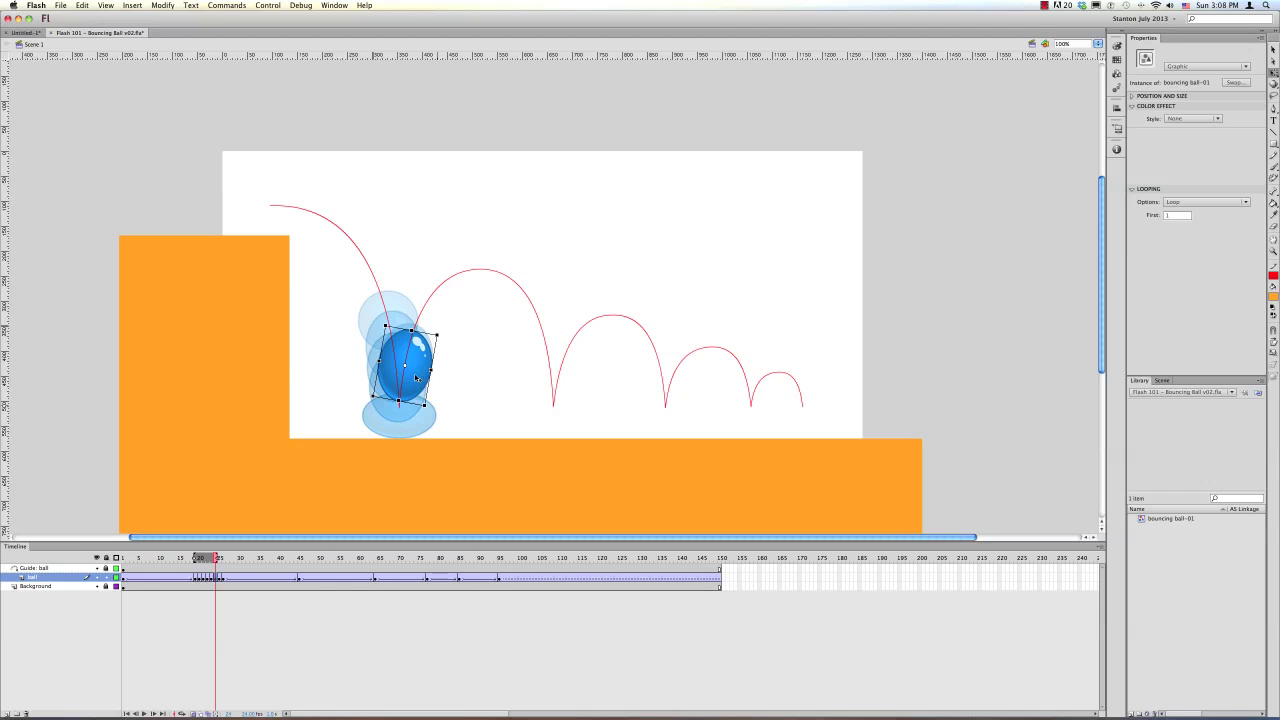
left_click(218, 577)
left_click_drag(446, 364, 409, 364)
left_click_drag(384, 327, 386, 327)
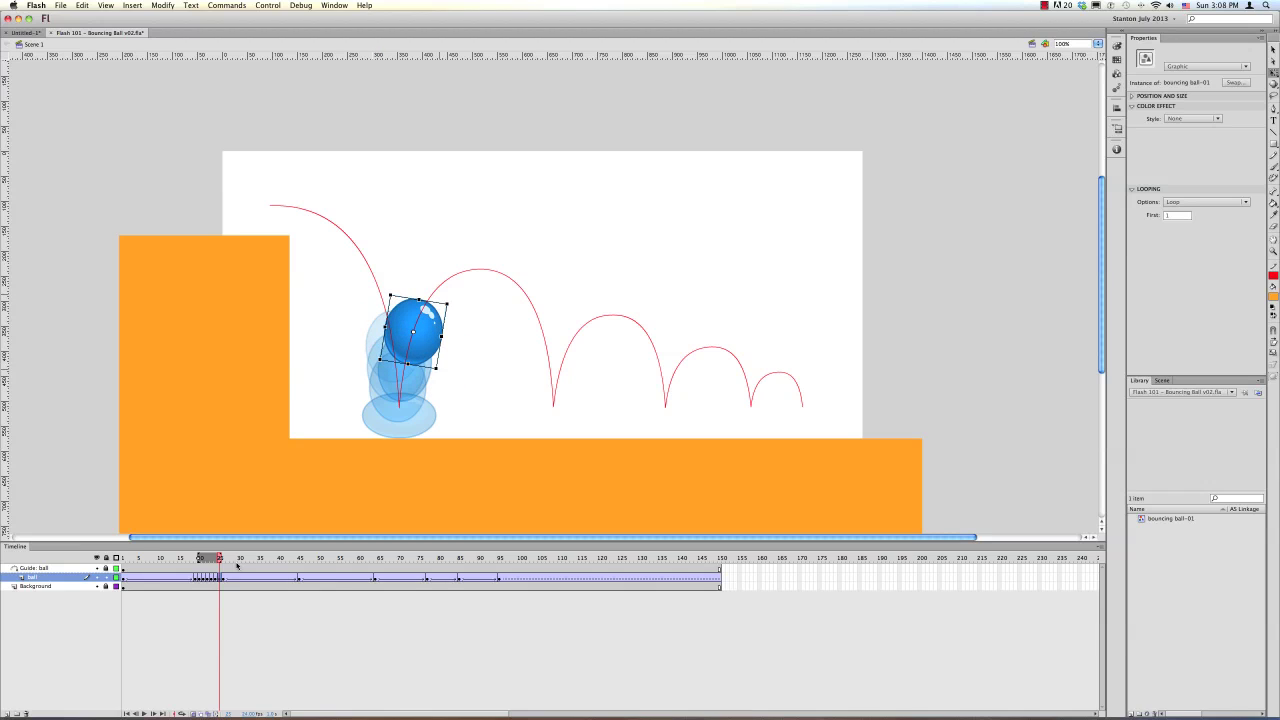
Turn off onion skinning and convert frames 42 to 48 of the ball layer, around the second ground contact, to keyframes.
left_click_drag(224, 558, 314, 585)
left_click(187, 706)
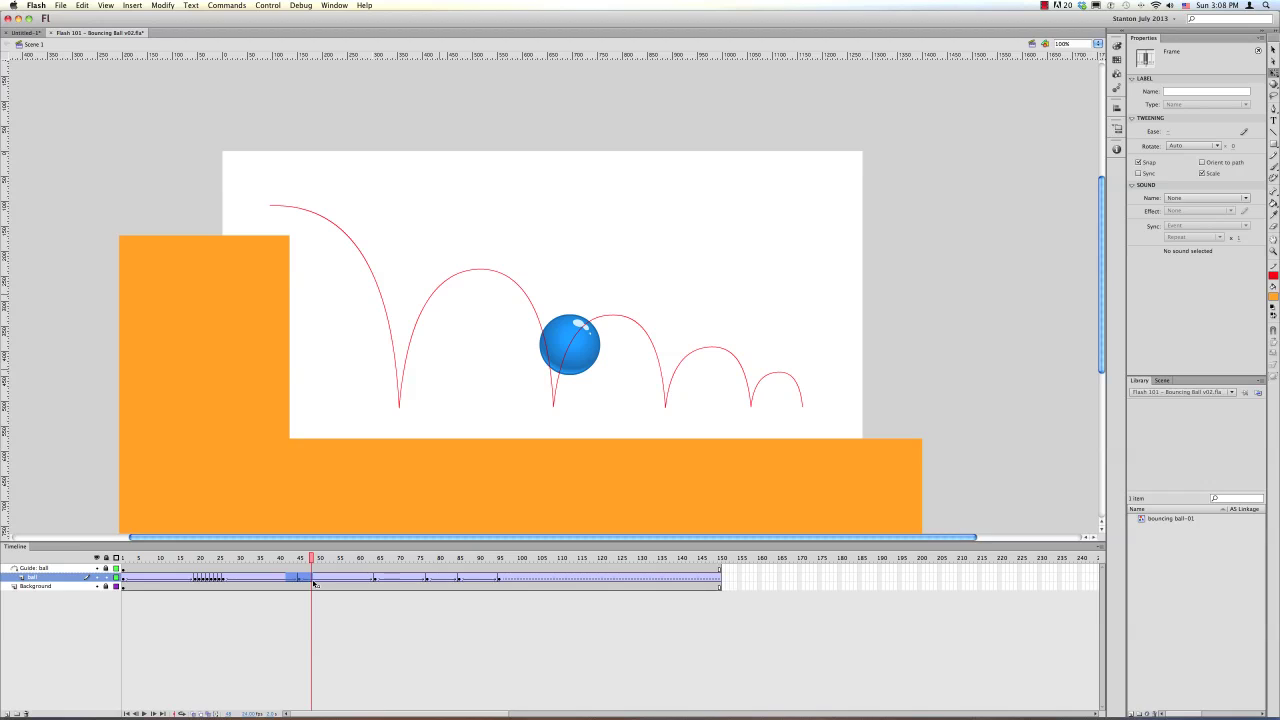
key("F6")
left_click(309, 560)
left_click_drag(309, 557, 287, 580)
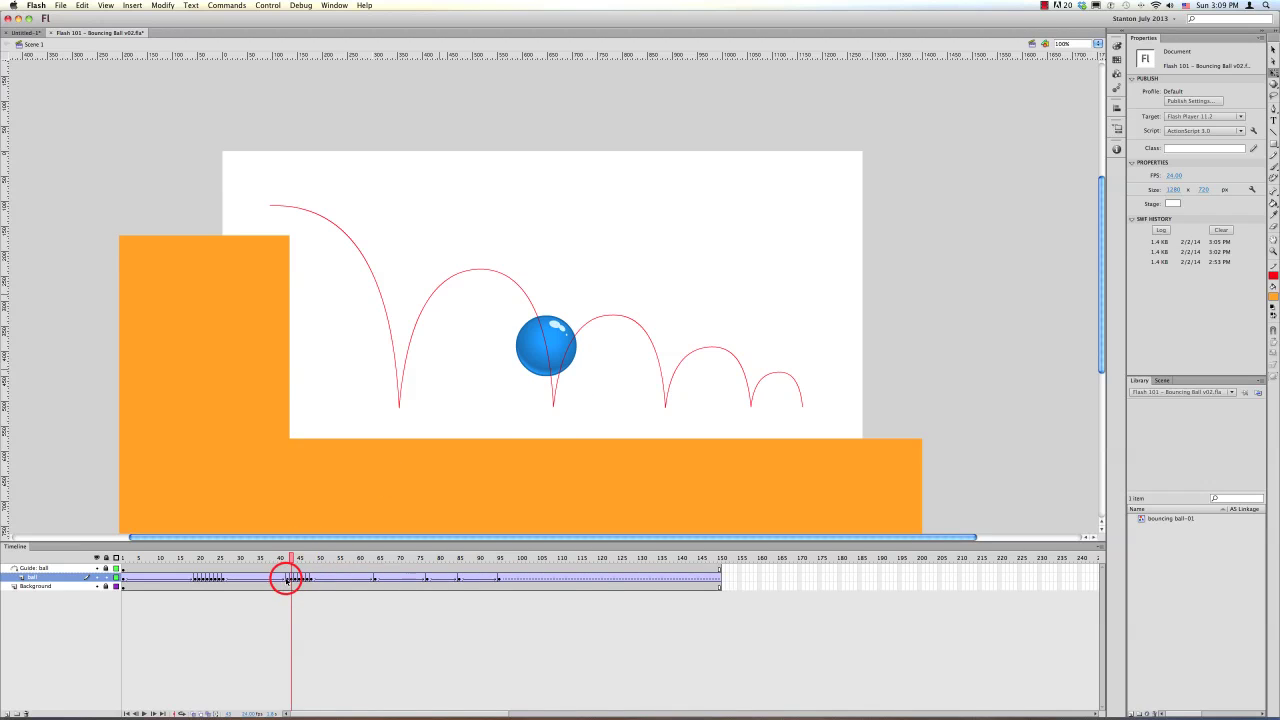
Try stretching the ball vertically on frame 42, check the preceding frames, and undo the change.
left_click(286, 578)
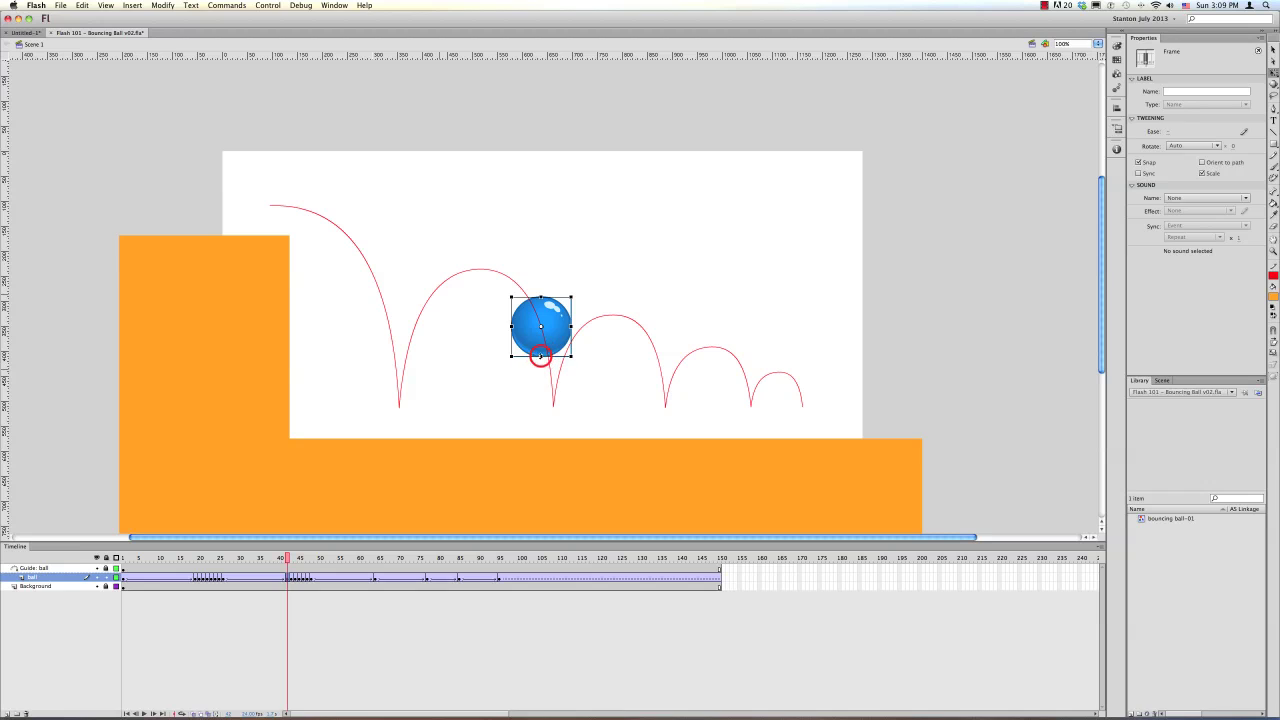
left_click_drag(541, 357, 541, 369)
mouse_move(287, 558)
left_mouse_down()
mouse_move(226, 558)
mouse_move(303, 568)
mouse_move(229, 568)
mouse_move(270, 567)
left_mouse_up()
key("super+z")
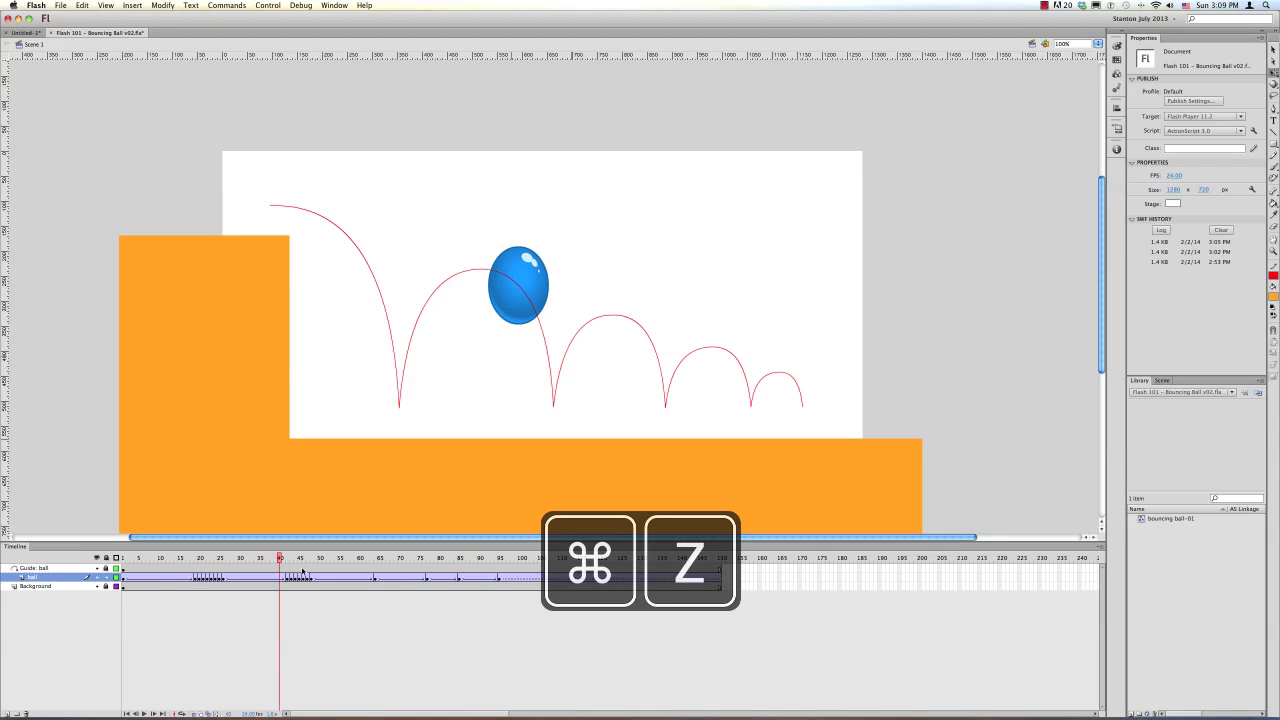
key("super+z")
key("super+z")
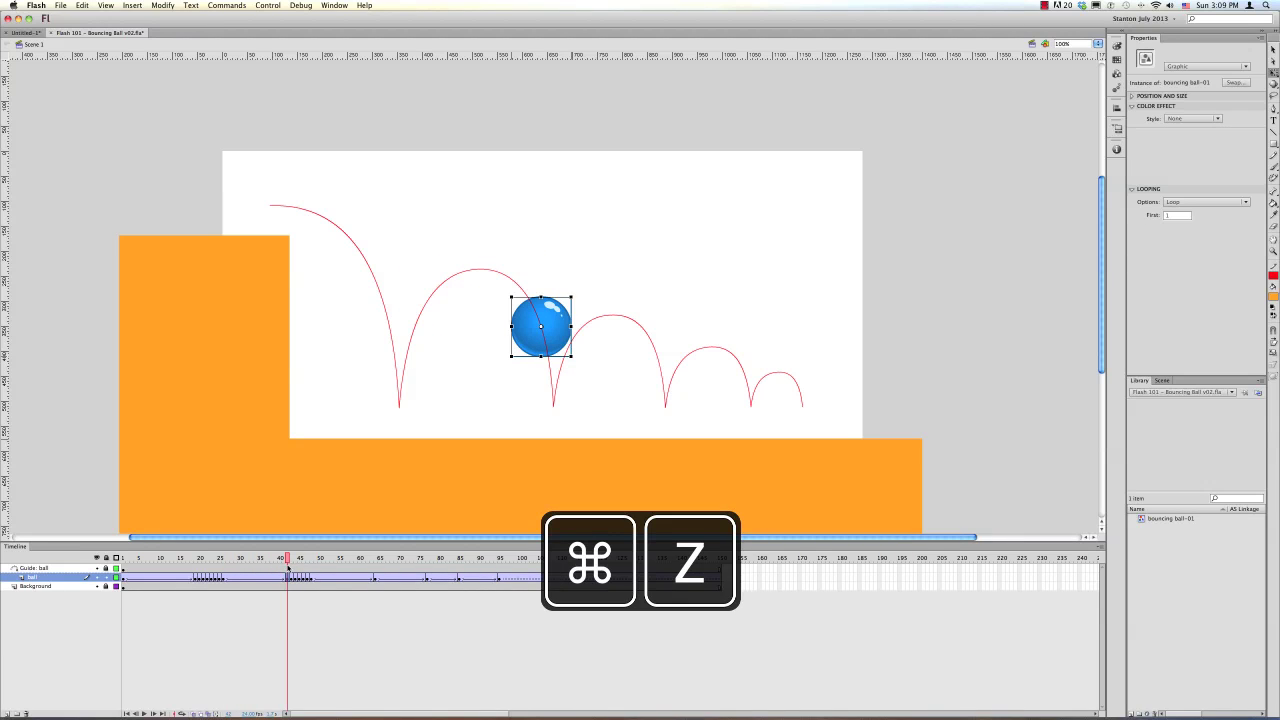
Turn on onion skinning and stretch the ball into a slightly tilted oval along the falling path on frame 43.
left_click(291, 579)
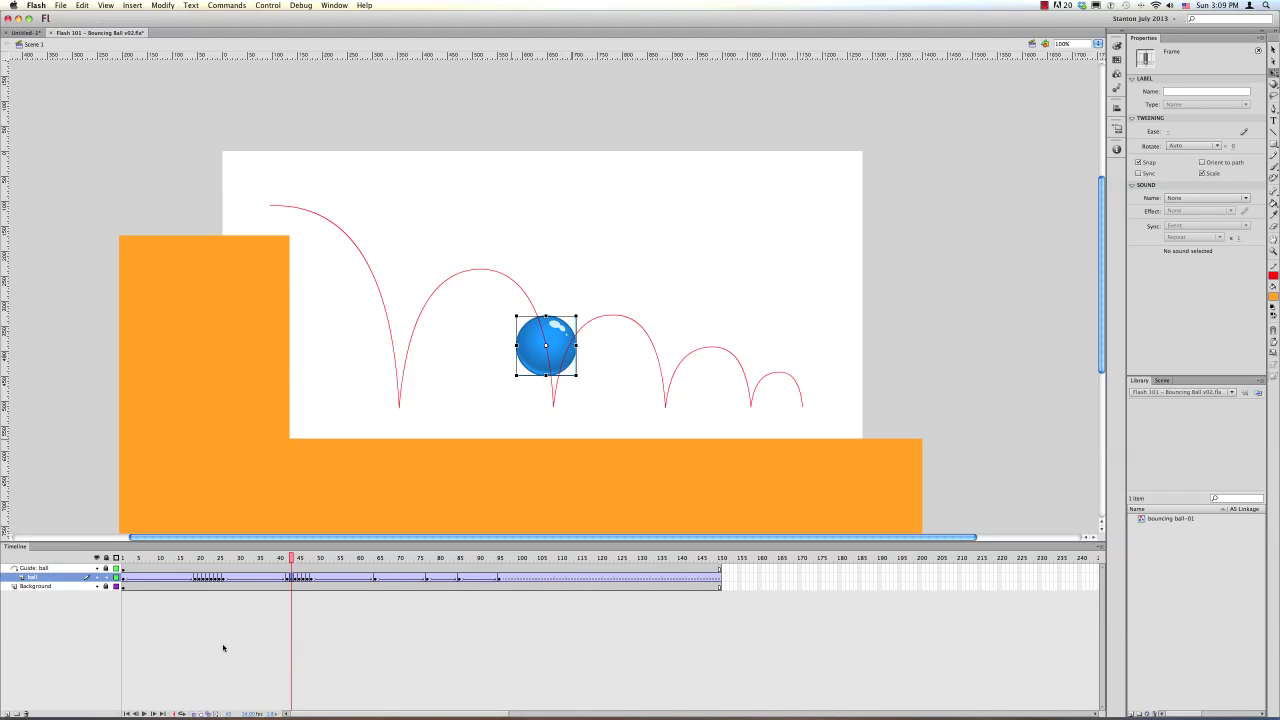
left_click(193, 713)
left_click(580, 375)
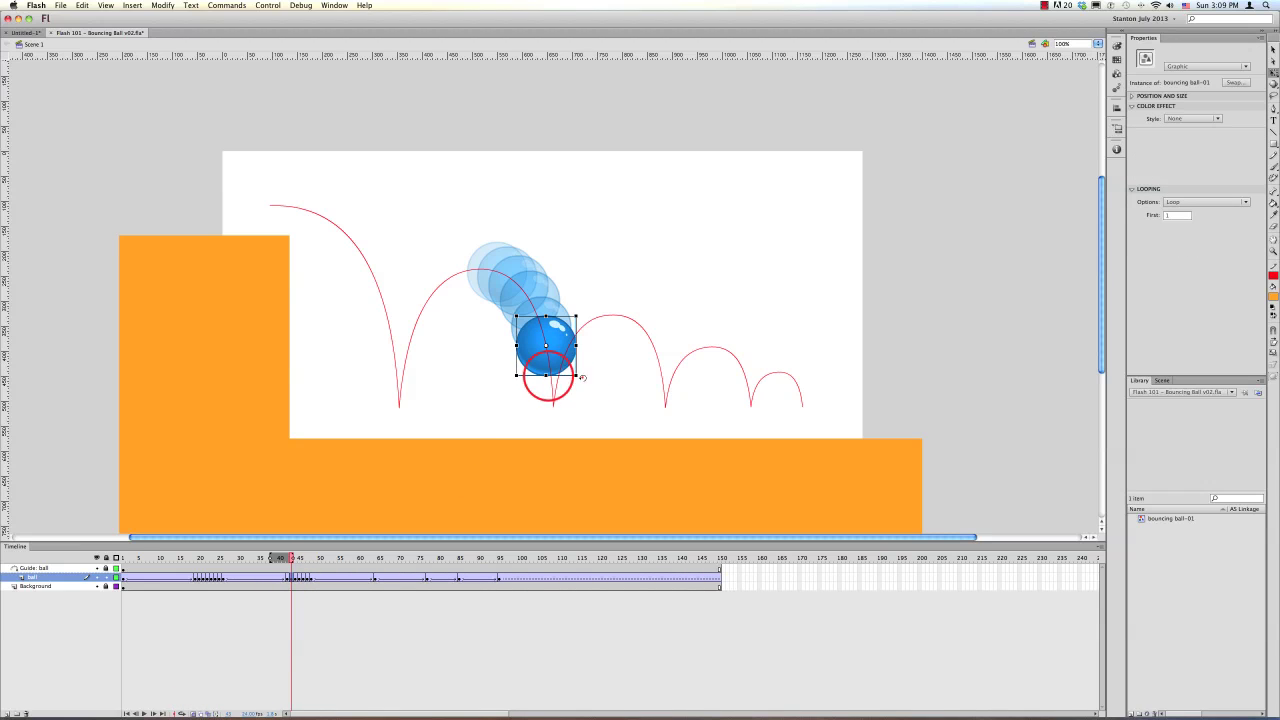
left_click_drag(582, 378, 550, 382)
left_click_drag(516, 349, 518, 349)
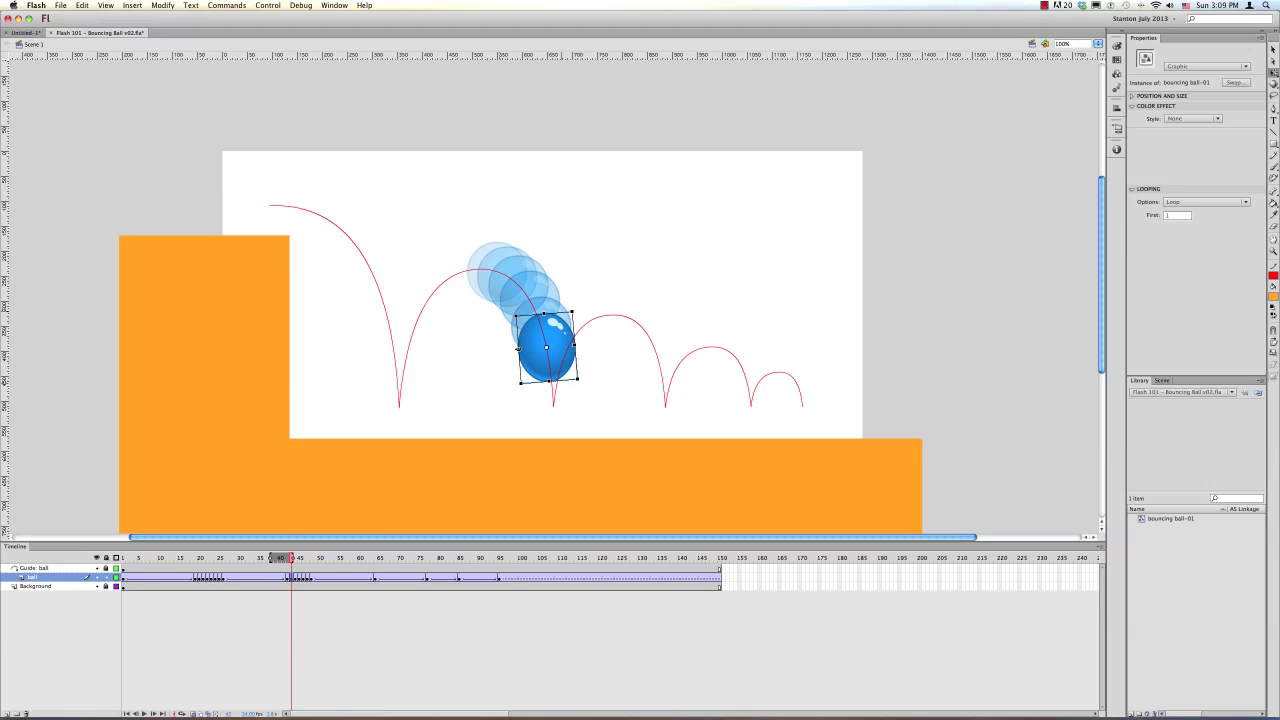
Stretch the ball vertically on frame 44 and squash it flat against the ground on frame 45.
left_click(299, 578)
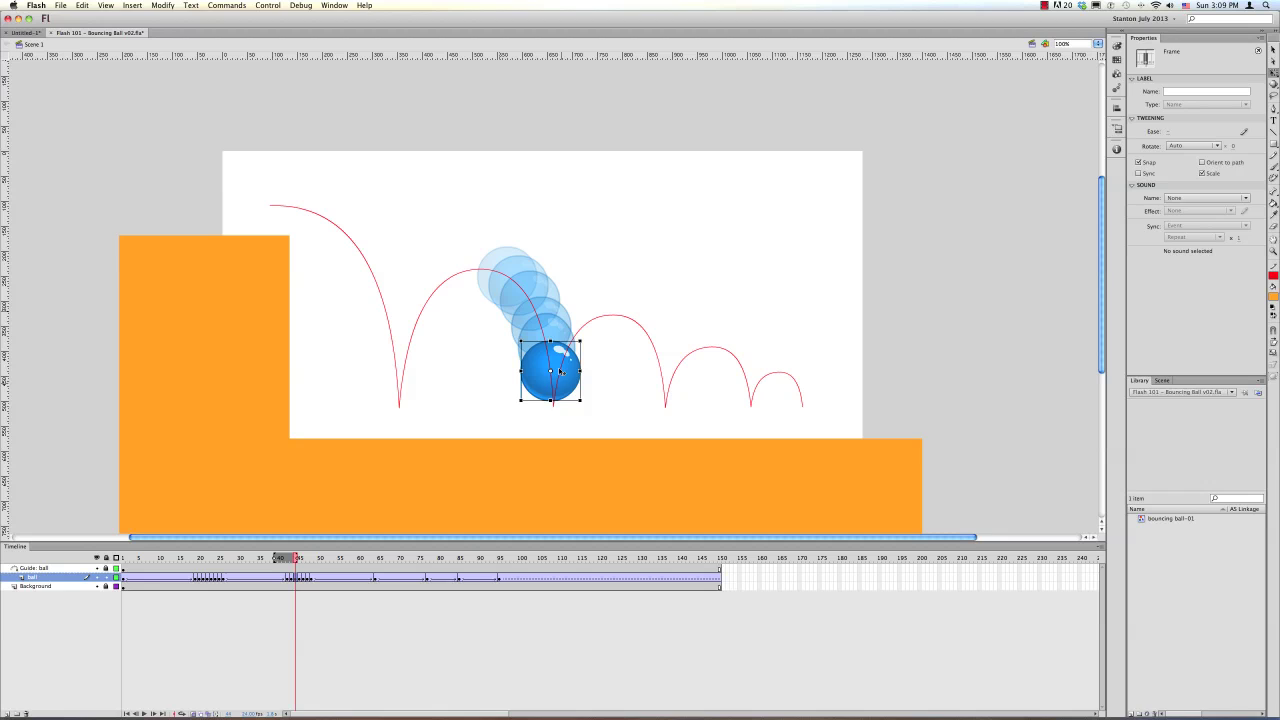
left_click(521, 377)
key("period")
left_click(580, 408)
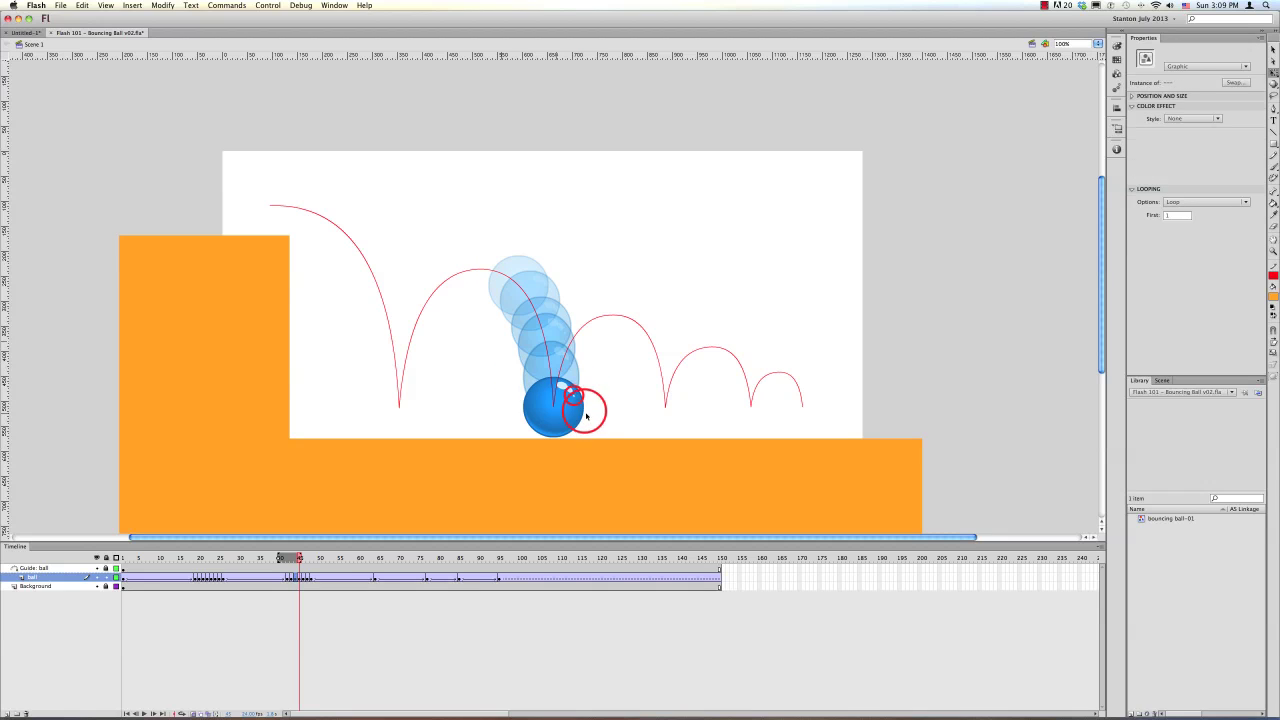
left_click_drag(554, 377, 590, 411)
Tilt and stretch the ball along the rising path on frames 46 and 47, leaving frame 48 round.
key("period")
left_click(576, 377)
left_click_drag(594, 343, 596, 347)
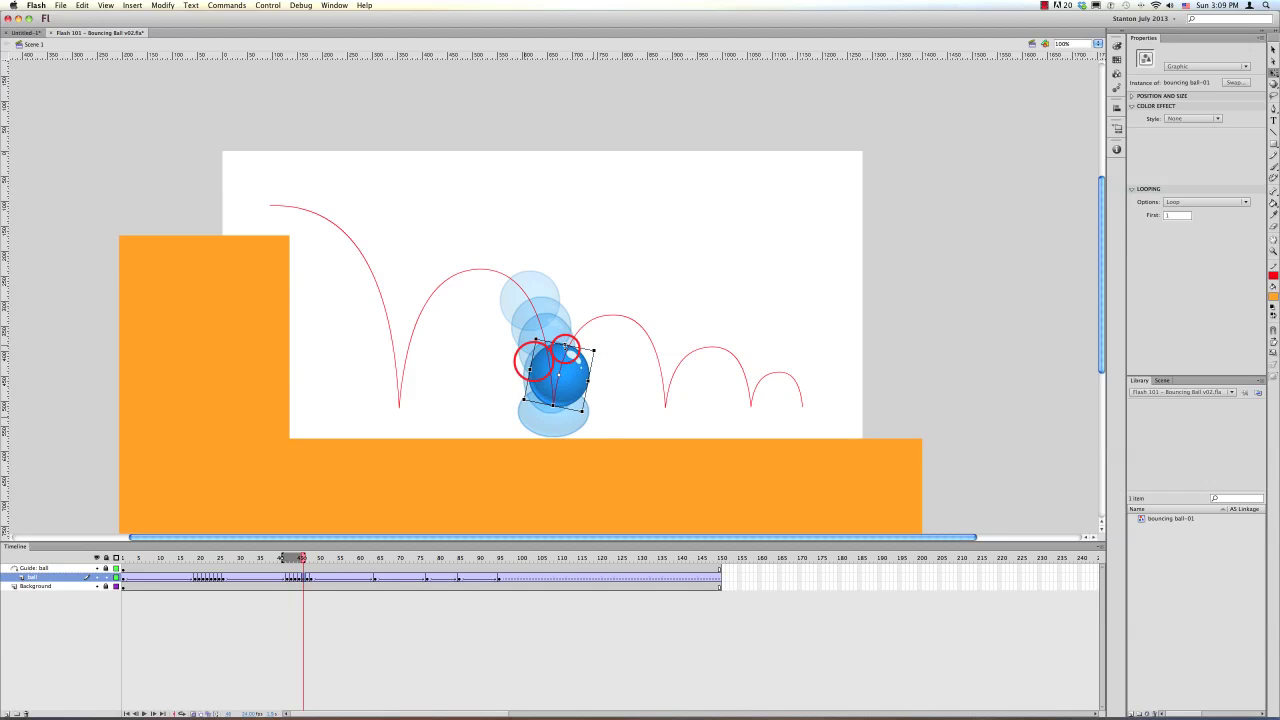
key("period")
left_click(586, 351)
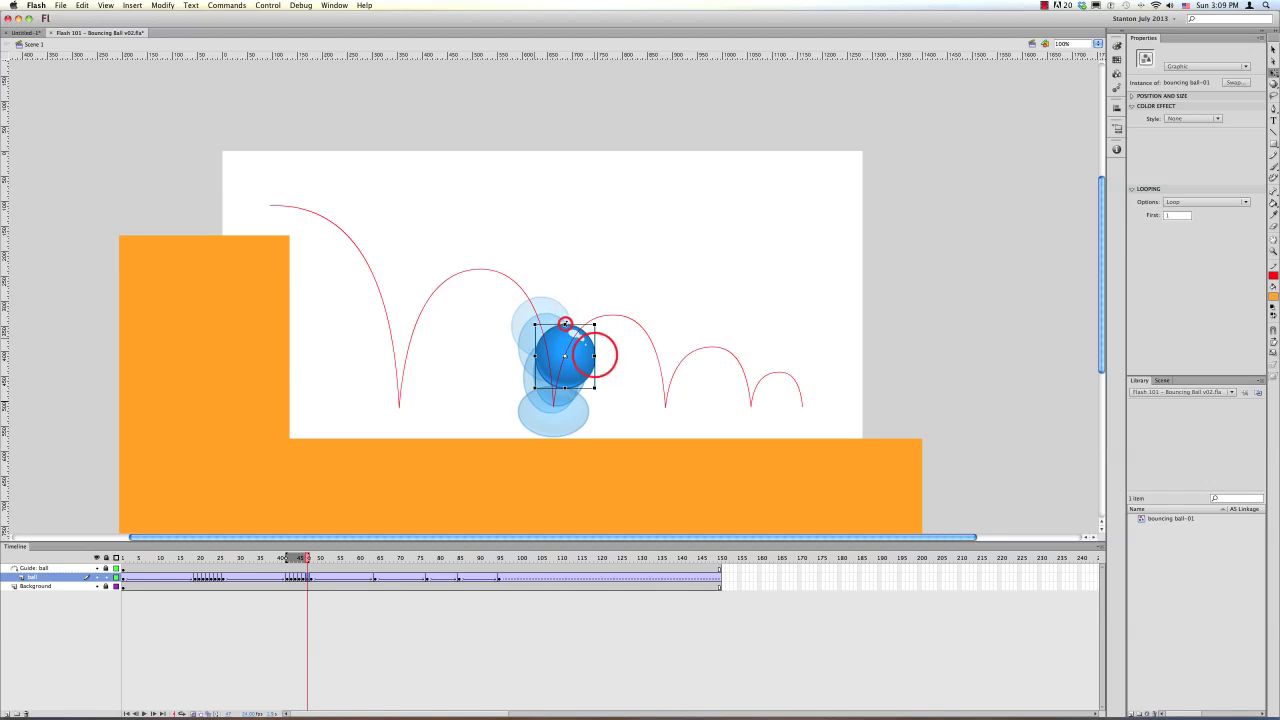
left_click_drag(600, 322, 601, 332)
key("period")
left_click(586, 344)
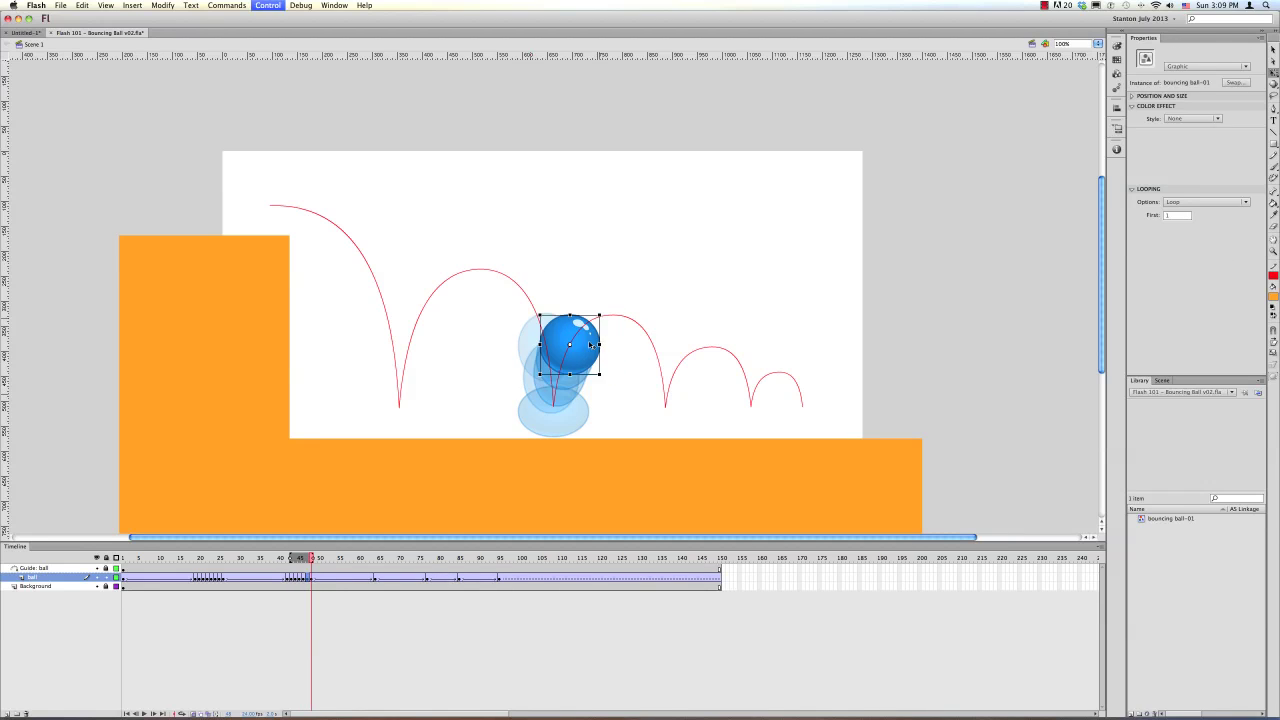
Shift the ball layer's keyframes from the third ground contact onward two frames earlier.
key("period")
key("period")
key("period")
key("period")
key("period")
key("period")
key("period")
key("period")
key("period")
key("period")
key("period")
key("period")
key("period")
key("period")
key("period")
key("period")
key("period")
left_click(376, 579)
left_click(489, 580, "shift")
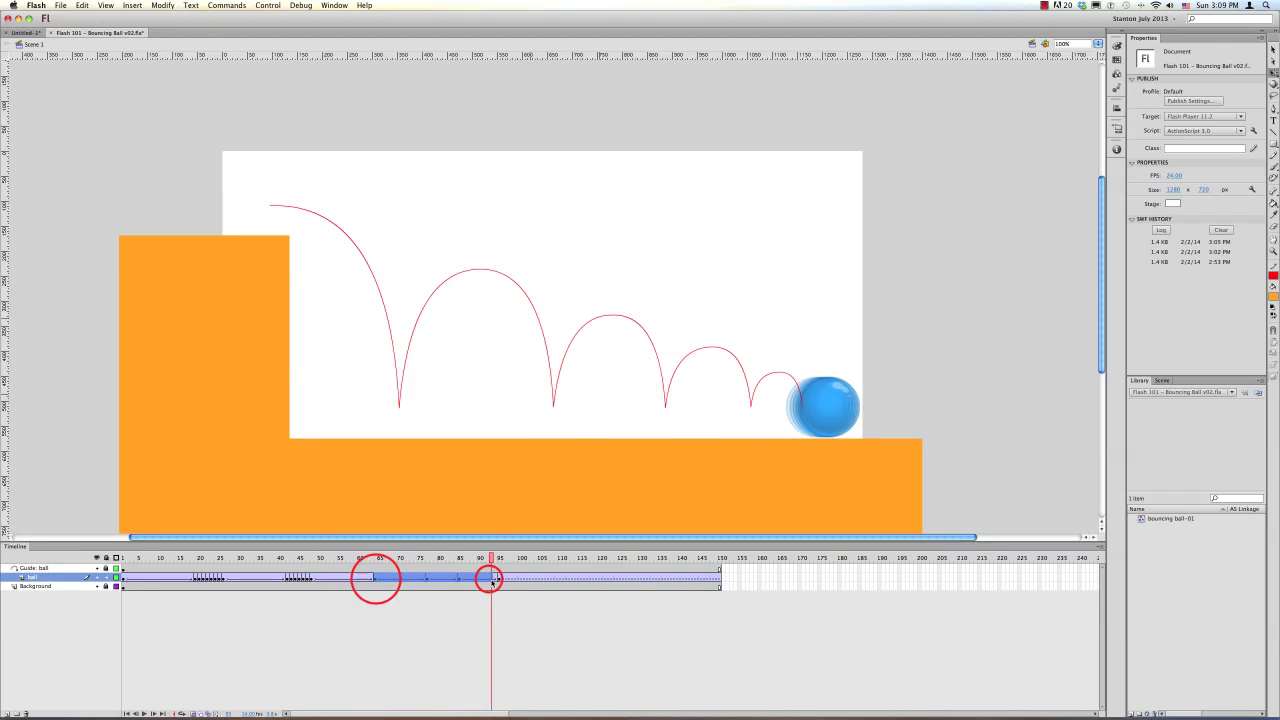
Convert frames 58 to 65 of the ball layer, around the third ground contact, to keyframes.
left_click(358, 557)
mouse_move(358, 557)
left_mouse_down()
mouse_move(296, 557)
mouse_move(378, 557)
left_mouse_up()
left_click(348, 557)
left_click(352, 578)
left_click(379, 578, "shift")
key("shift+super+F6")
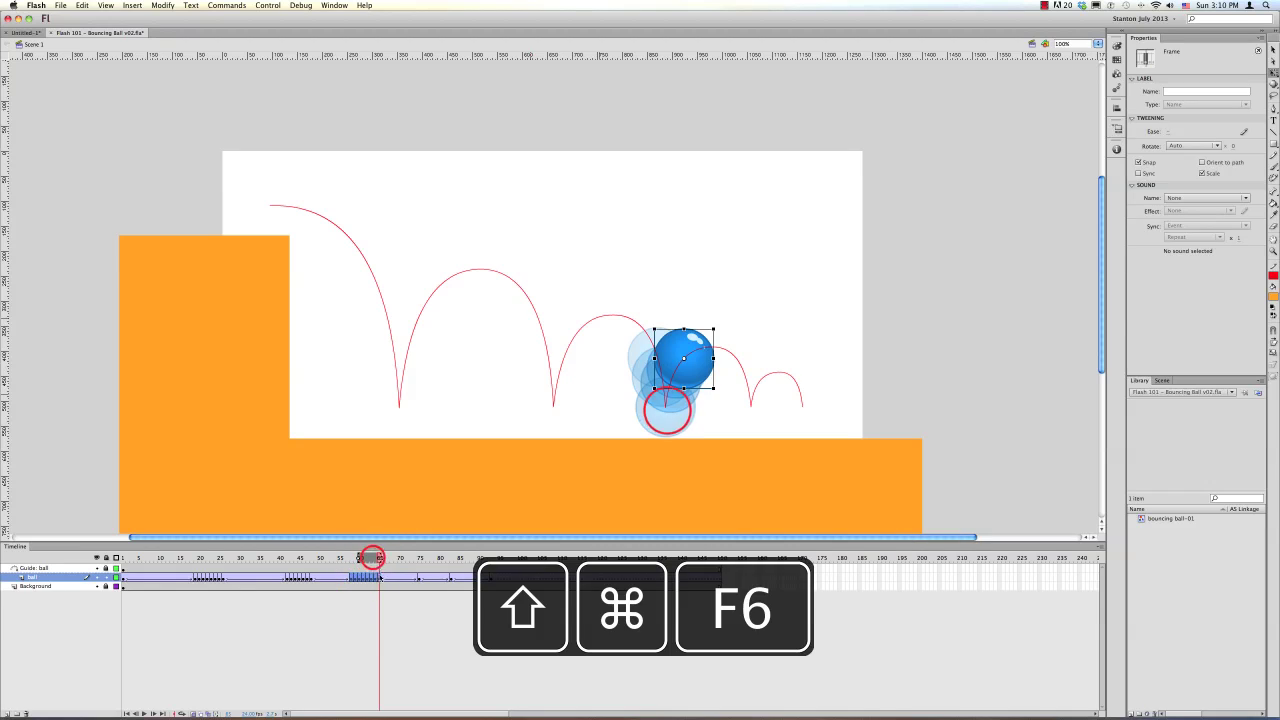
Squash the ball into a wide oval on frame 62 and nudge it down to rest on the ground.
left_click(371, 557)
left_click(367, 557)
left_click(667, 410)
left_click_drag(696, 407, 700, 408)
key("shift+Down")
scroll(699, 408, "down", 2)
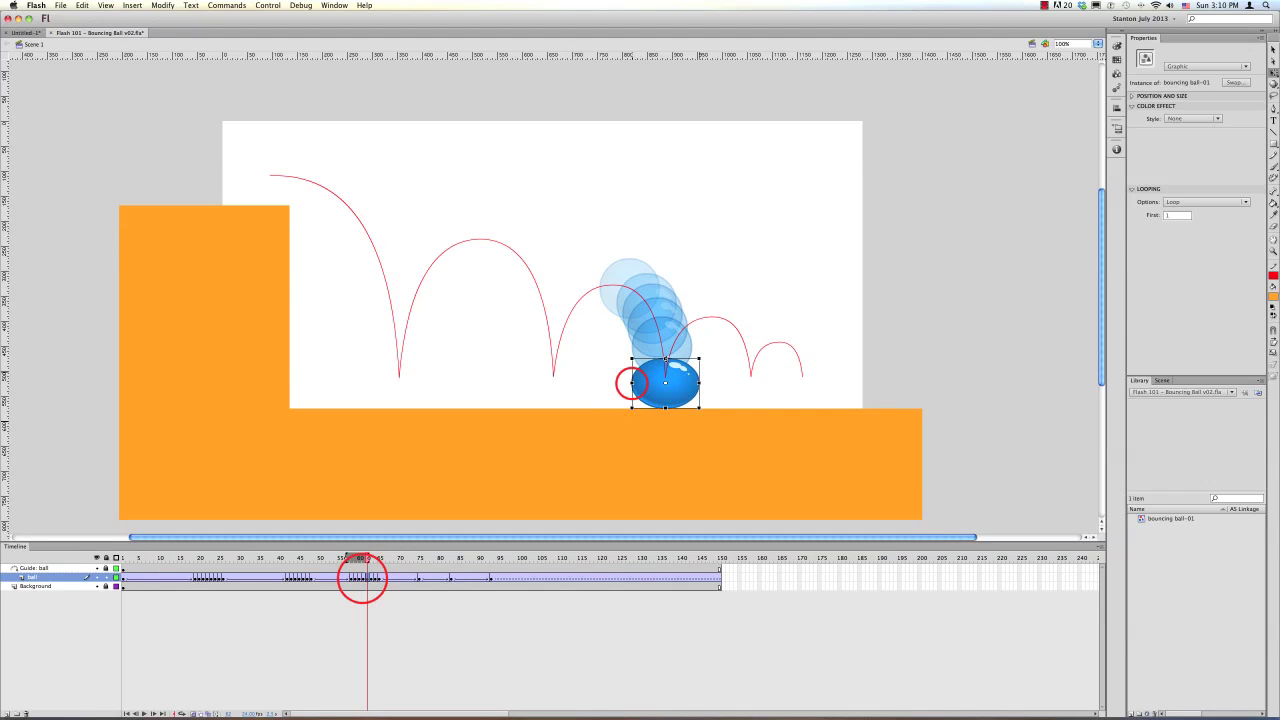
Stretch and tilt the ball along the falling path on frames 61 and 60, just before the third ground contact.
left_click(362, 578)
left_click_drag(662, 378, 713, 306)
key("comma")
left_click(676, 363)
Stretch and slightly tilt the ball along the rising path on frames 63 and 64.
key("period")
key("period")
key("period")
left_click(699, 351)
key("period")
left_click(711, 300)
left_click(704, 340)
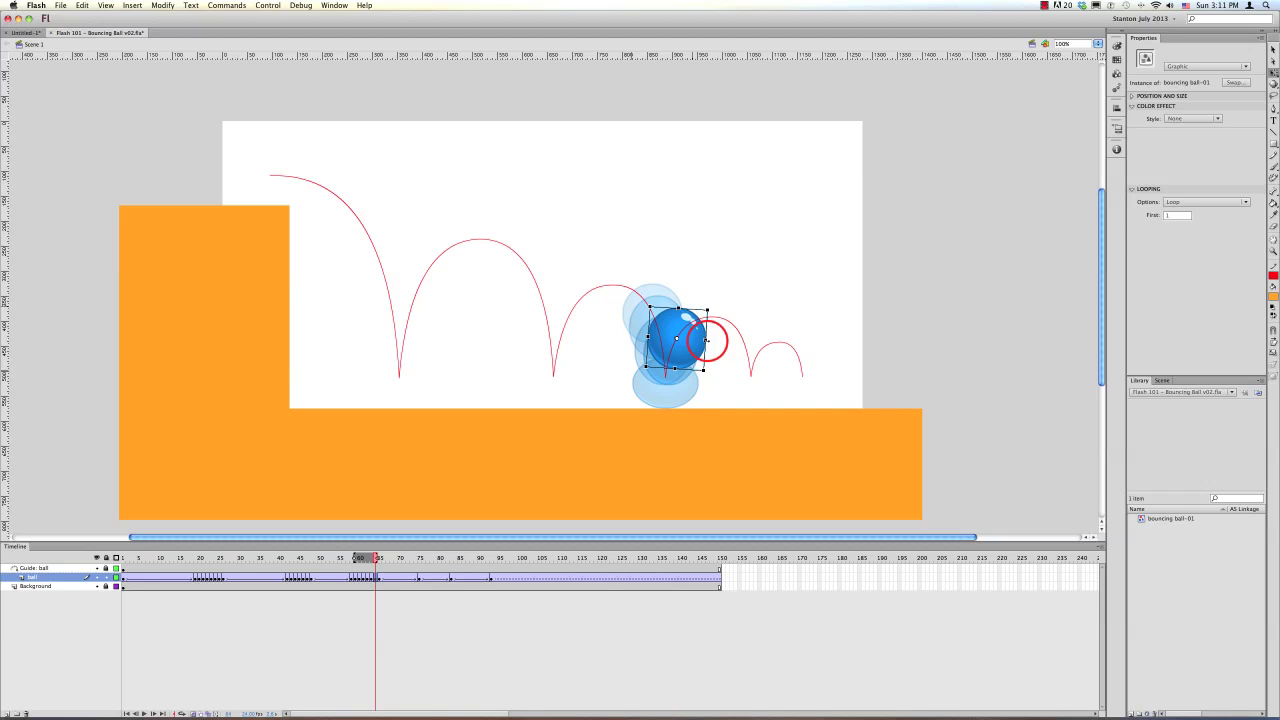
Convert frames 72 to 78 of the ball layer to keyframes and squash the ball slightly on frame 75.
left_click_drag(406, 580, 431, 581)
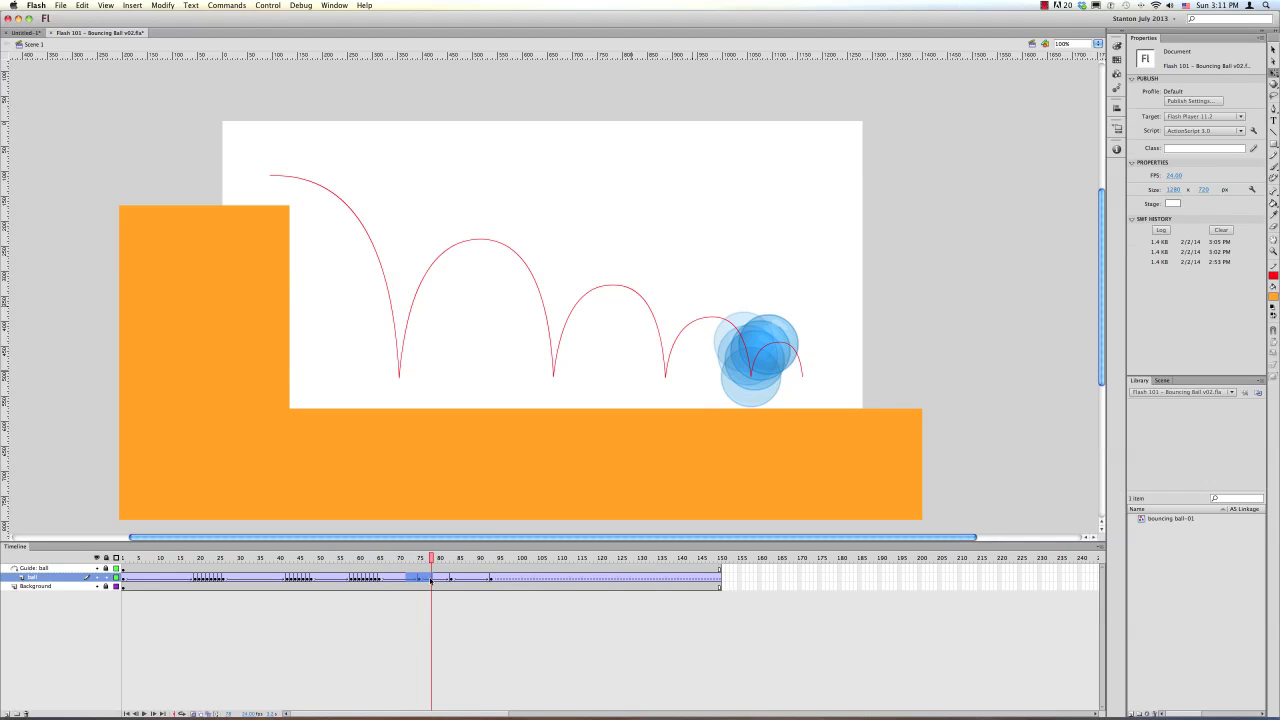
key("shift+super+F6")
left_click(418, 580)
left_click(723, 380)
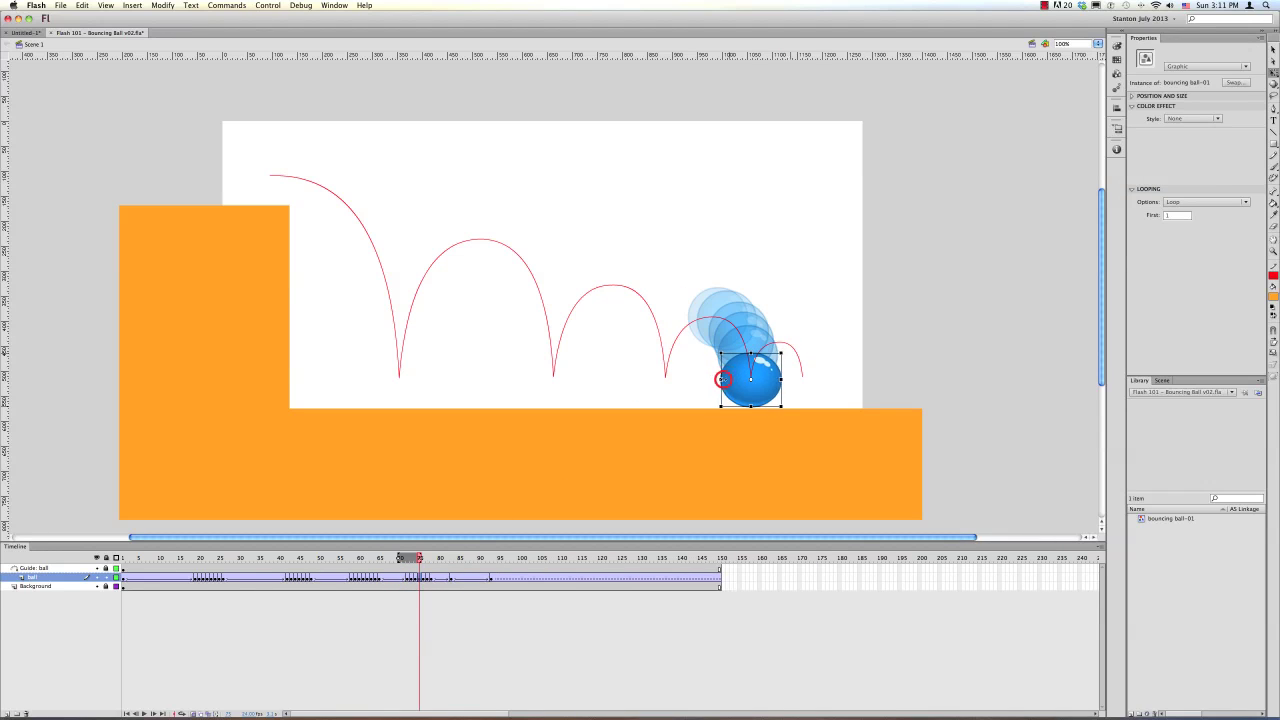
Stretch the ball slightly on frames 74 and 73, just before the fourth ground contact.
left_click(414, 577)
left_click(779, 318)
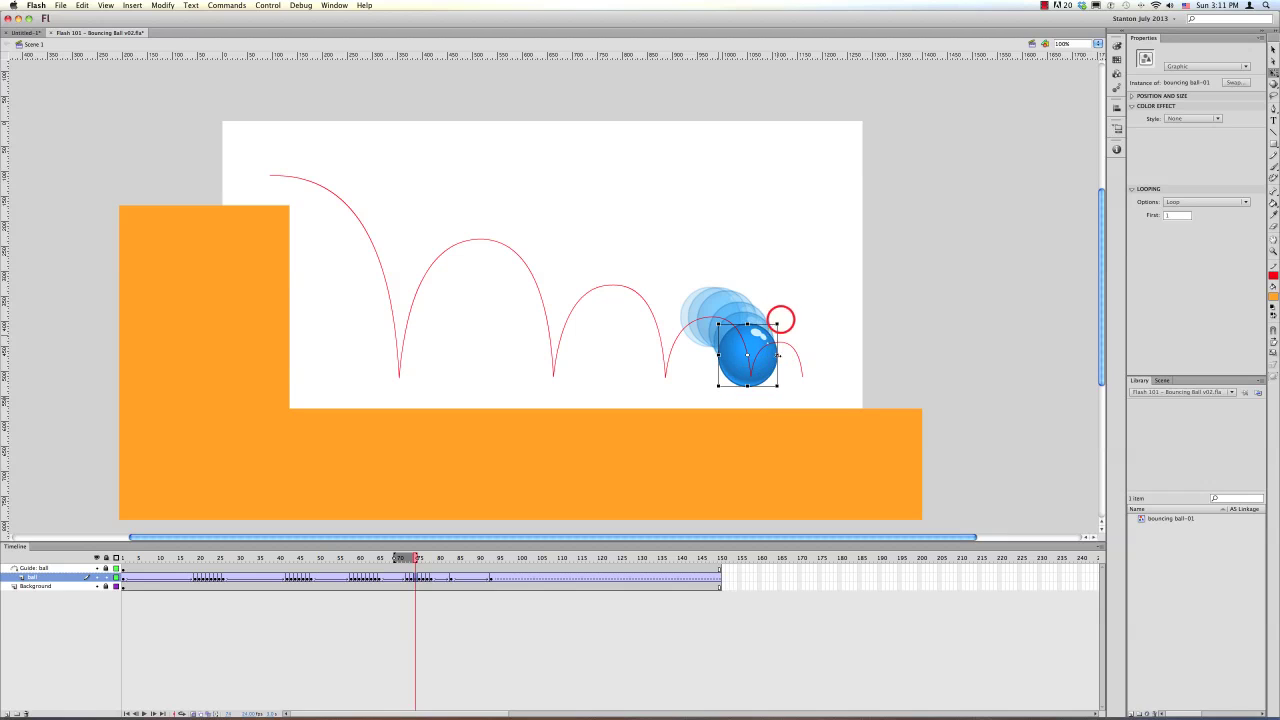
left_click_drag(779, 355, 777, 355)
left_click_drag(748, 324, 743, 309)
key("comma")
left_click_drag(776, 341, 779, 306)
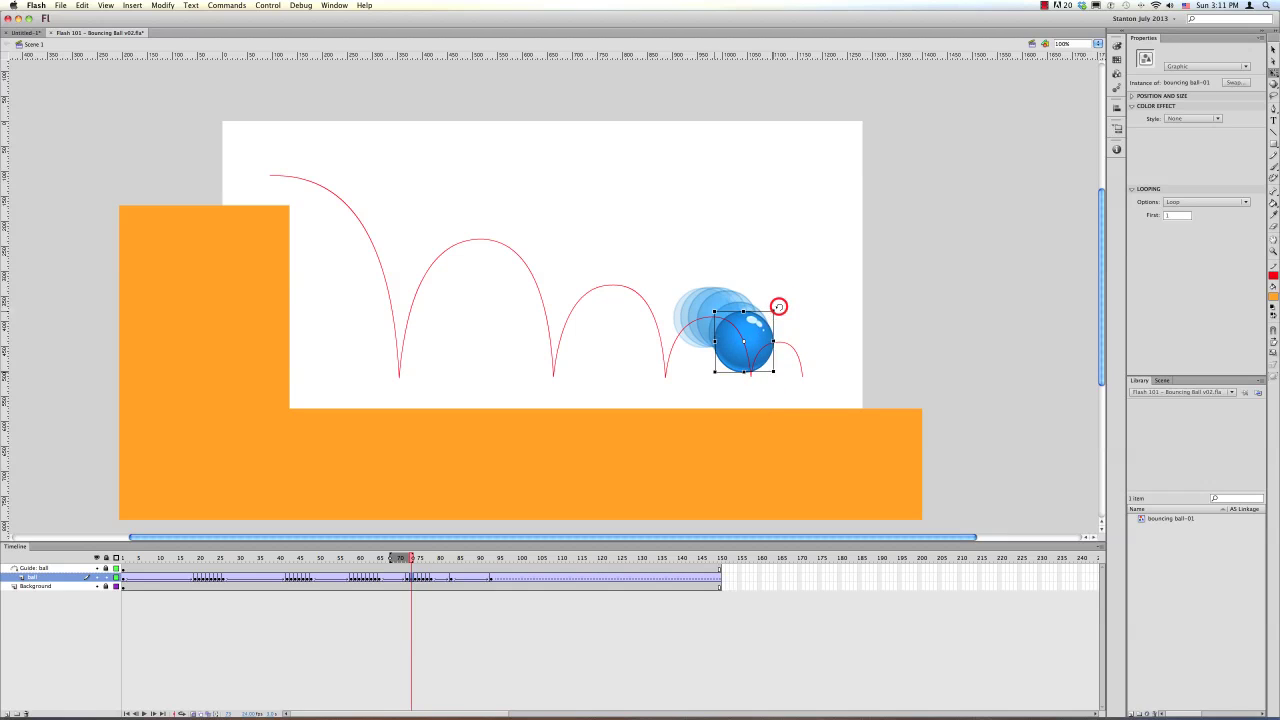
Review the frames around the fourth ground contact and slightly stretch and tilt the rising ball on frame 76.
key("period")
key("period")
key("comma")
key("comma")
key("period")
key("period")
key("period")
left_click(758, 341)
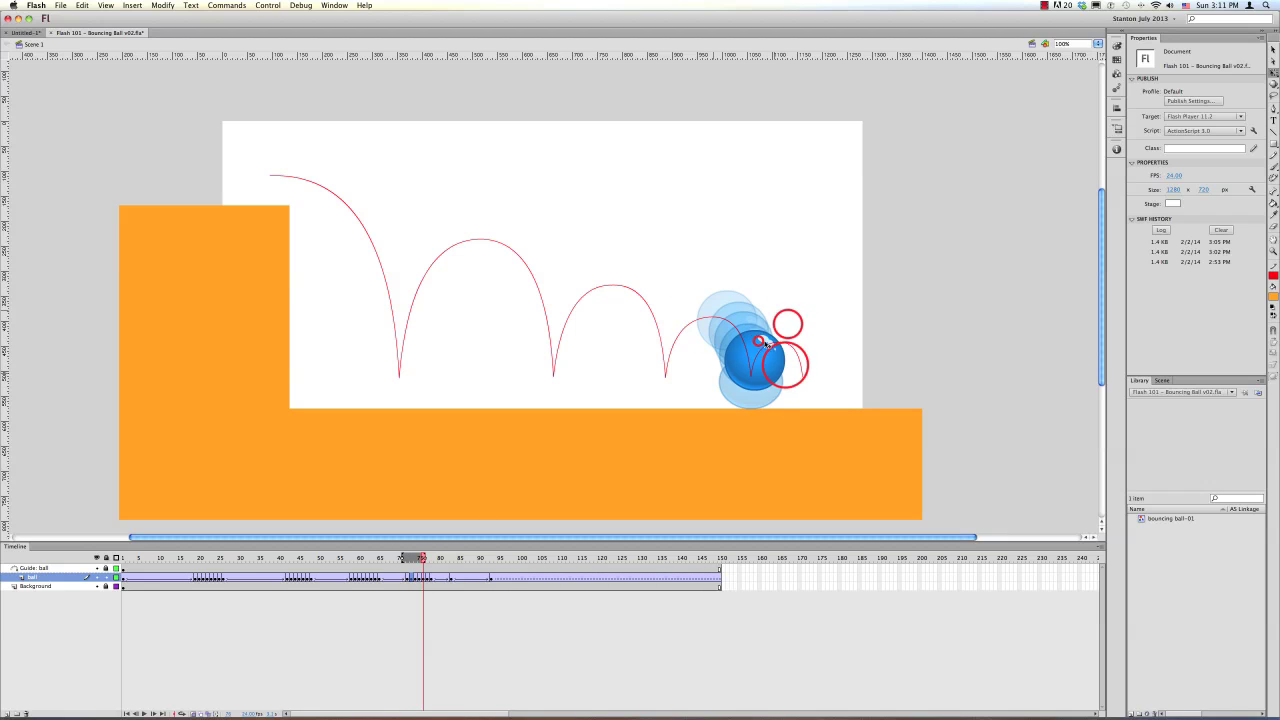
left_click(425, 577)
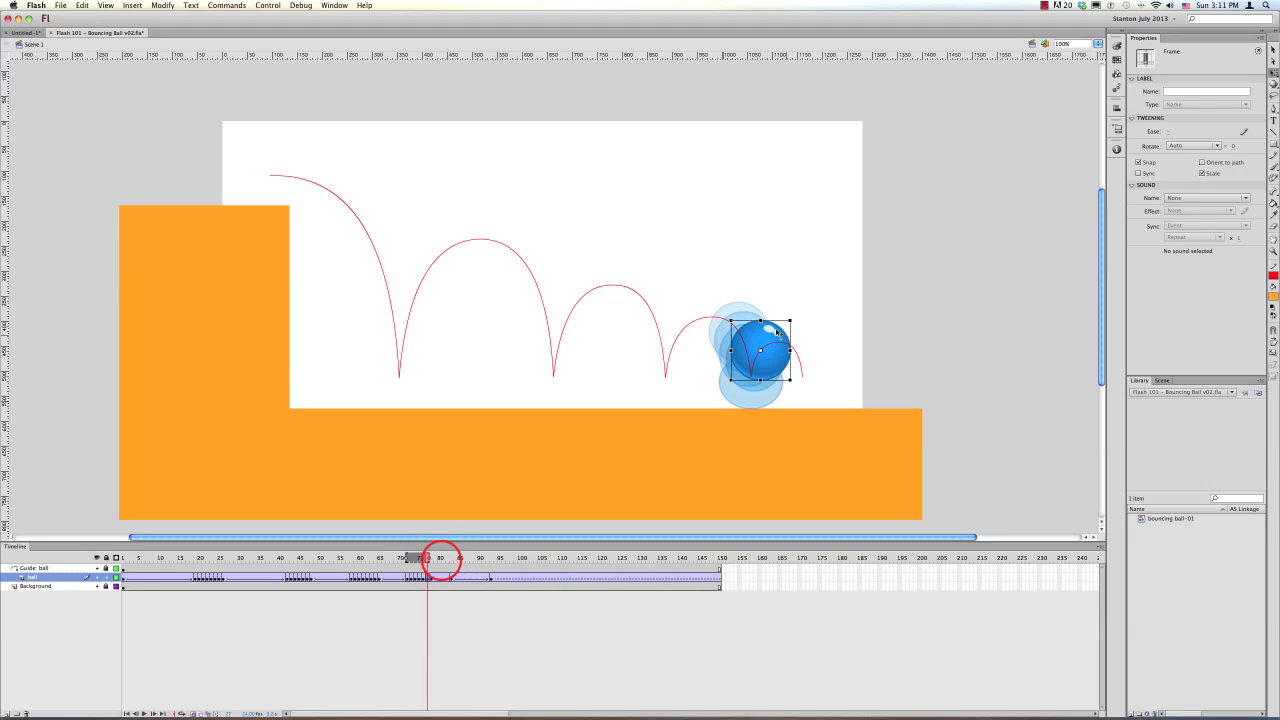
Turn off onion skinning and try adding a keyframe to the ball layer at frame 84, where the ball starts rolling.
mouse_move(441, 560)
left_mouse_down()
mouse_move(420, 560)
mouse_move(452, 561)
left_mouse_up()
left_click(192, 713)
left_click(455, 578)
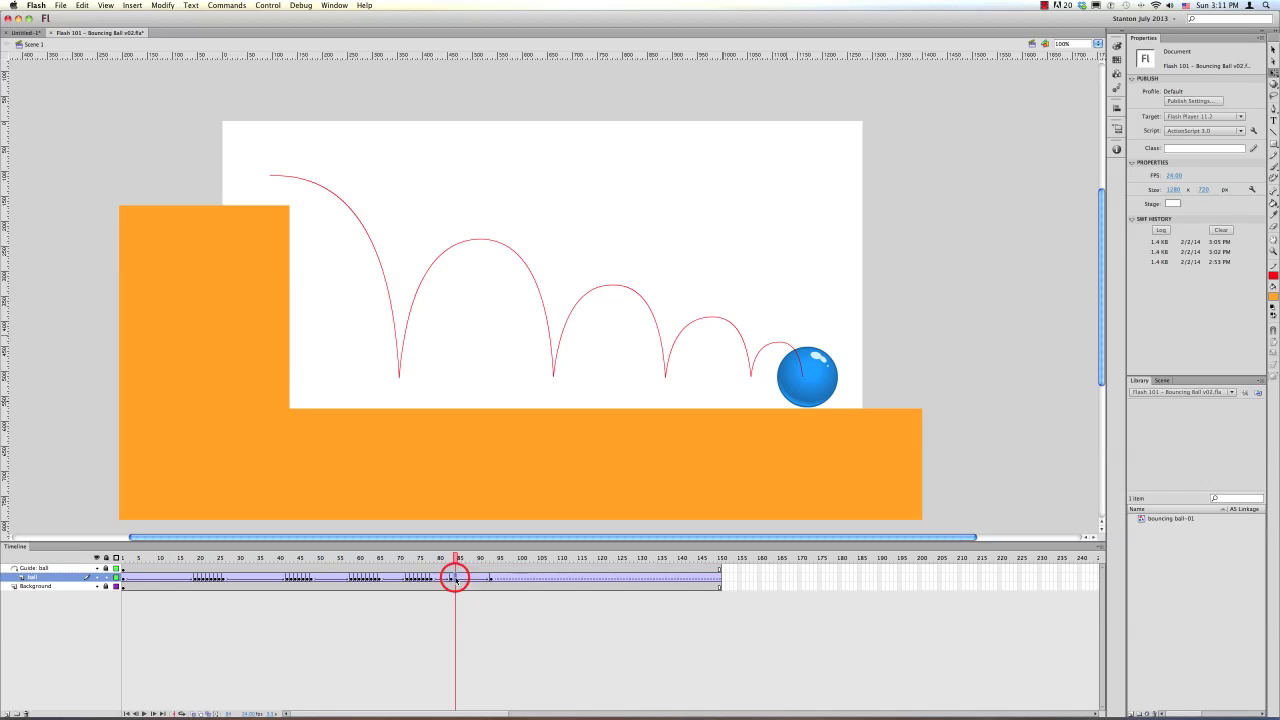
left_click(455, 578)
key("F6")
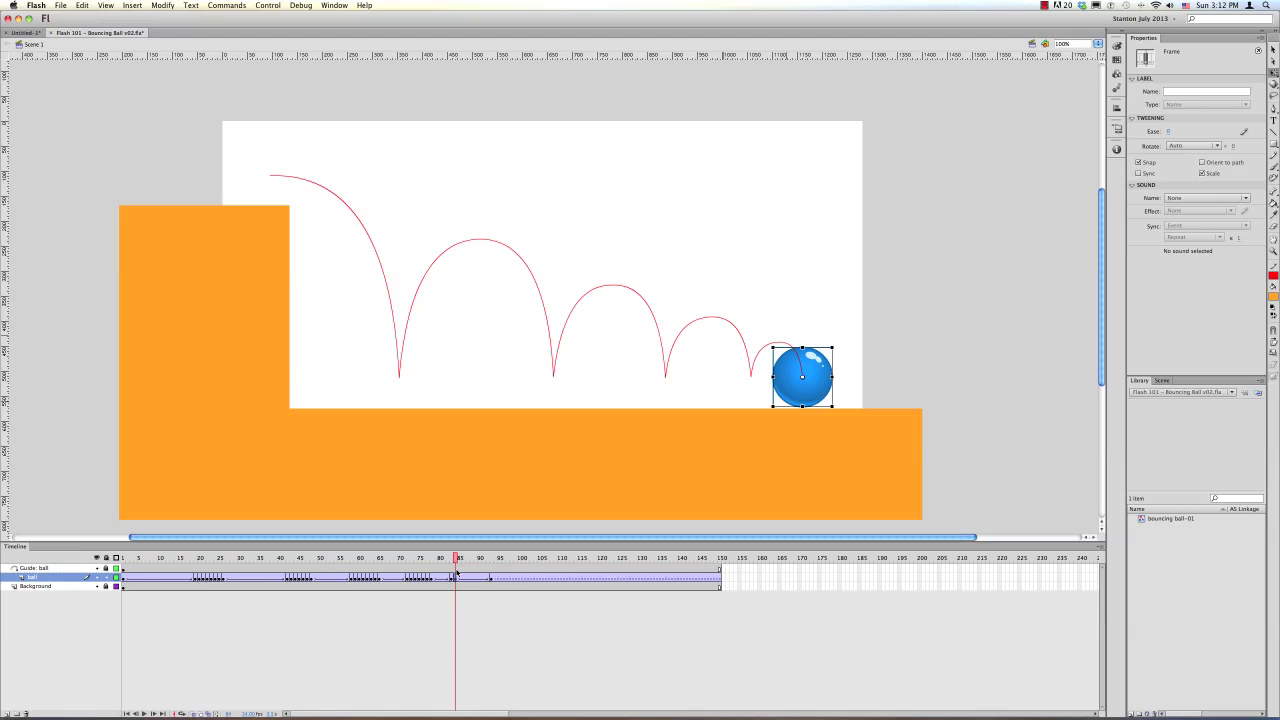
key("super+z")
Unlock the guide layer, insert a blank keyframe at frame 84 so the path ends there, and lock the layer again.
left_click(455, 572)
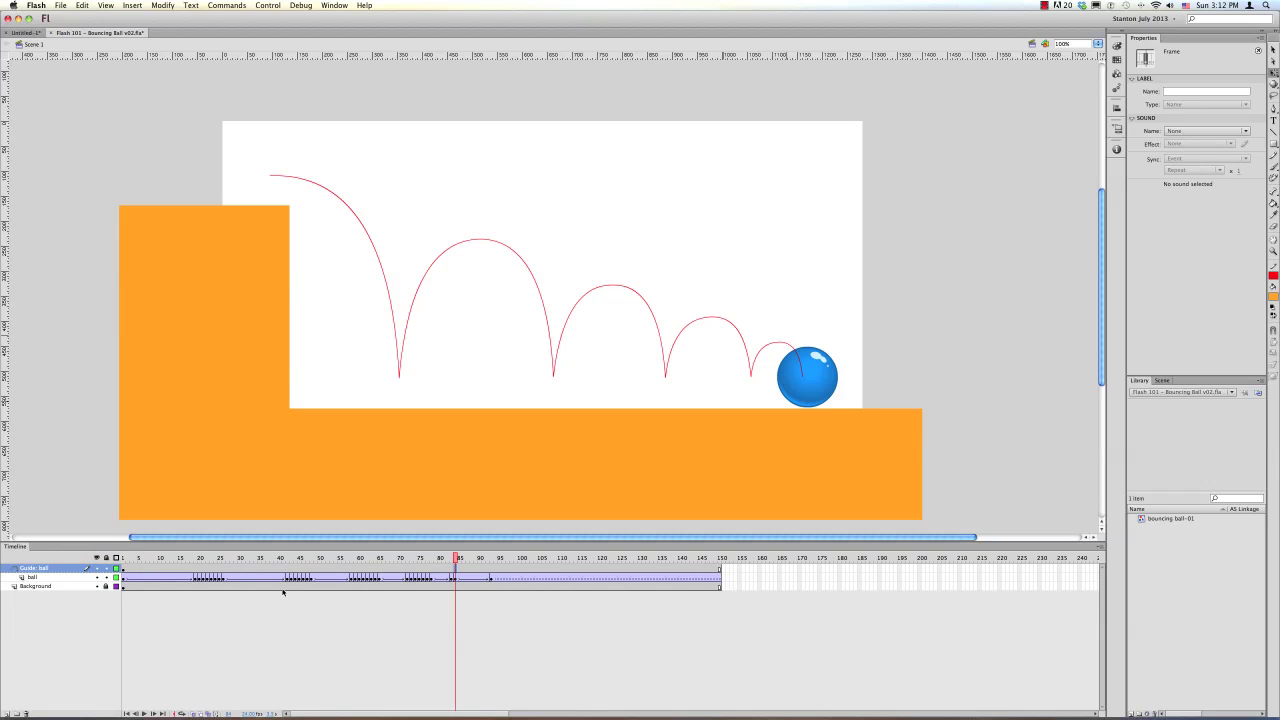
left_click(455, 569)
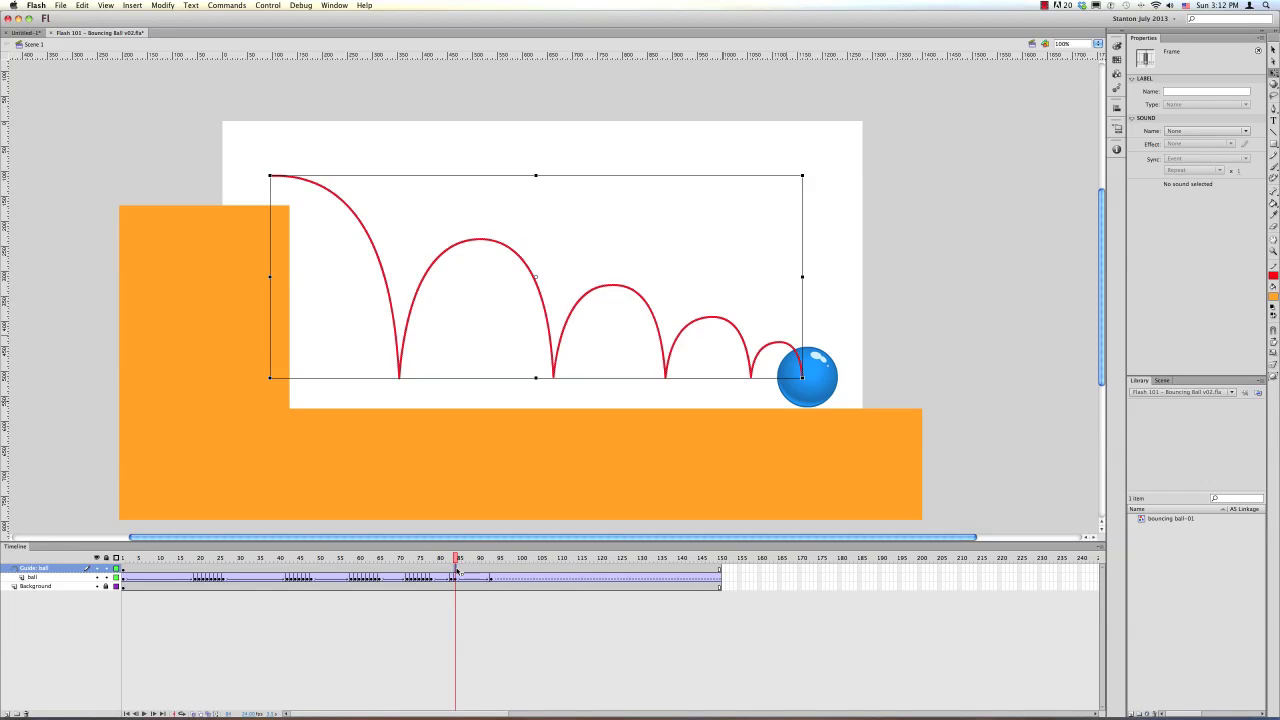
key("F7")
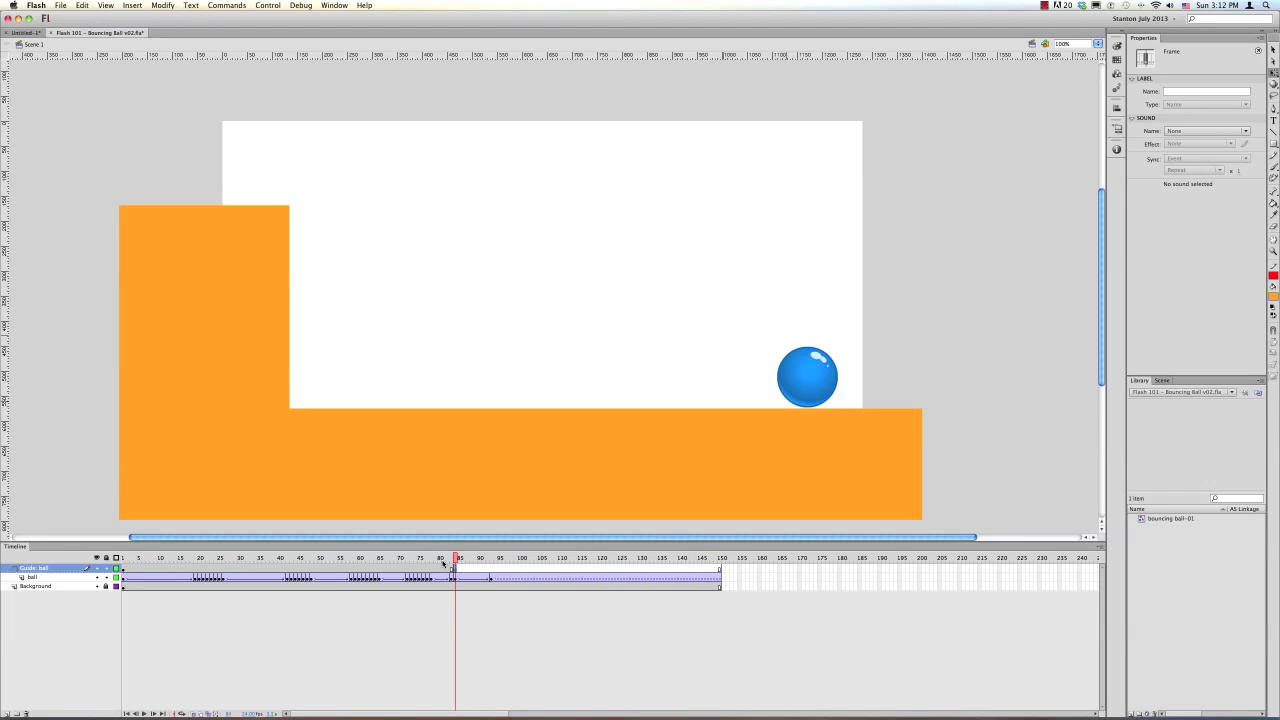
mouse_move(453, 557)
left_mouse_down()
mouse_move(428, 557)
mouse_move(453, 557)
left_mouse_up()
left_click(108, 568)
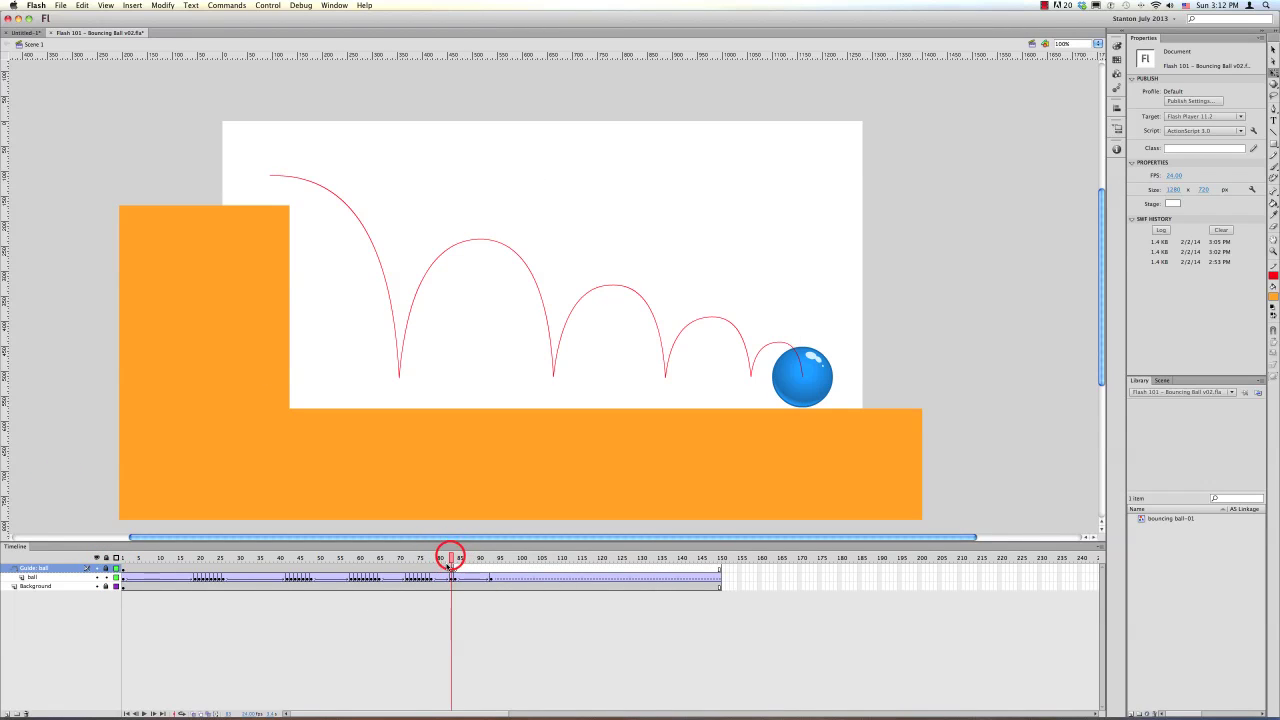
Add a keyframe to the ball layer at frame 91, just before the final keyframe of the roll.
left_click_drag(449, 560, 463, 579)
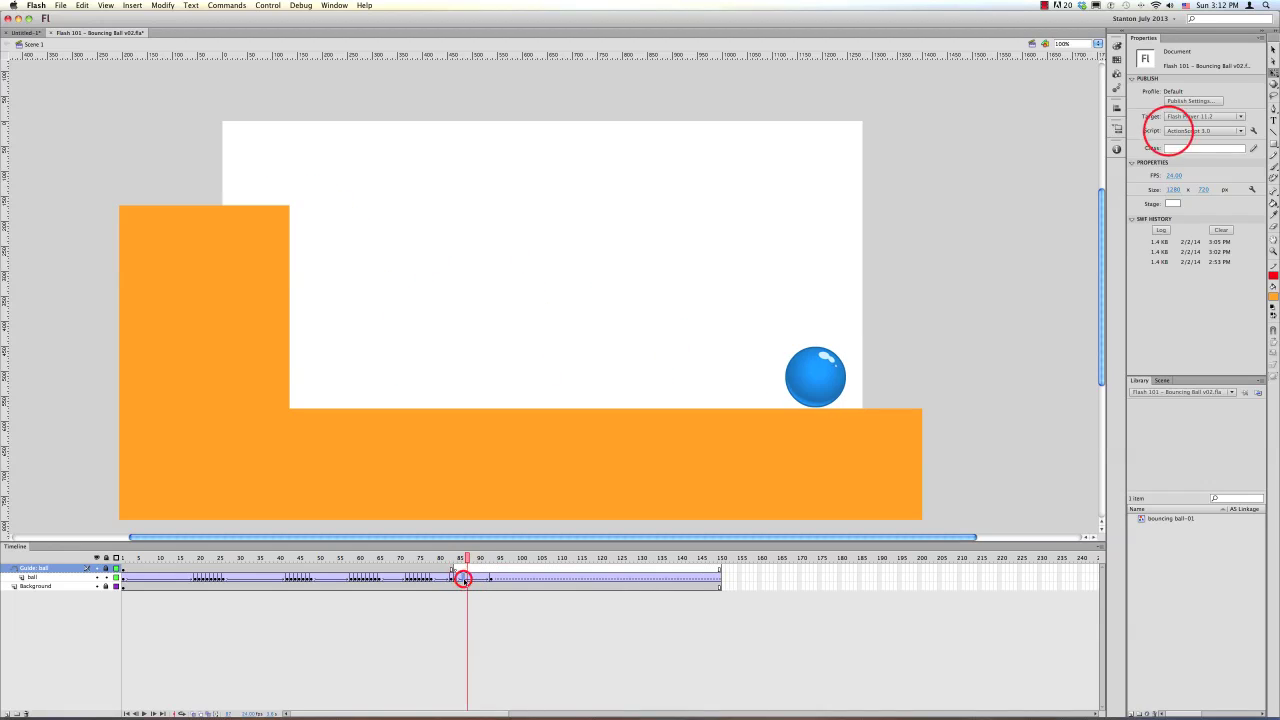
left_click(463, 579)
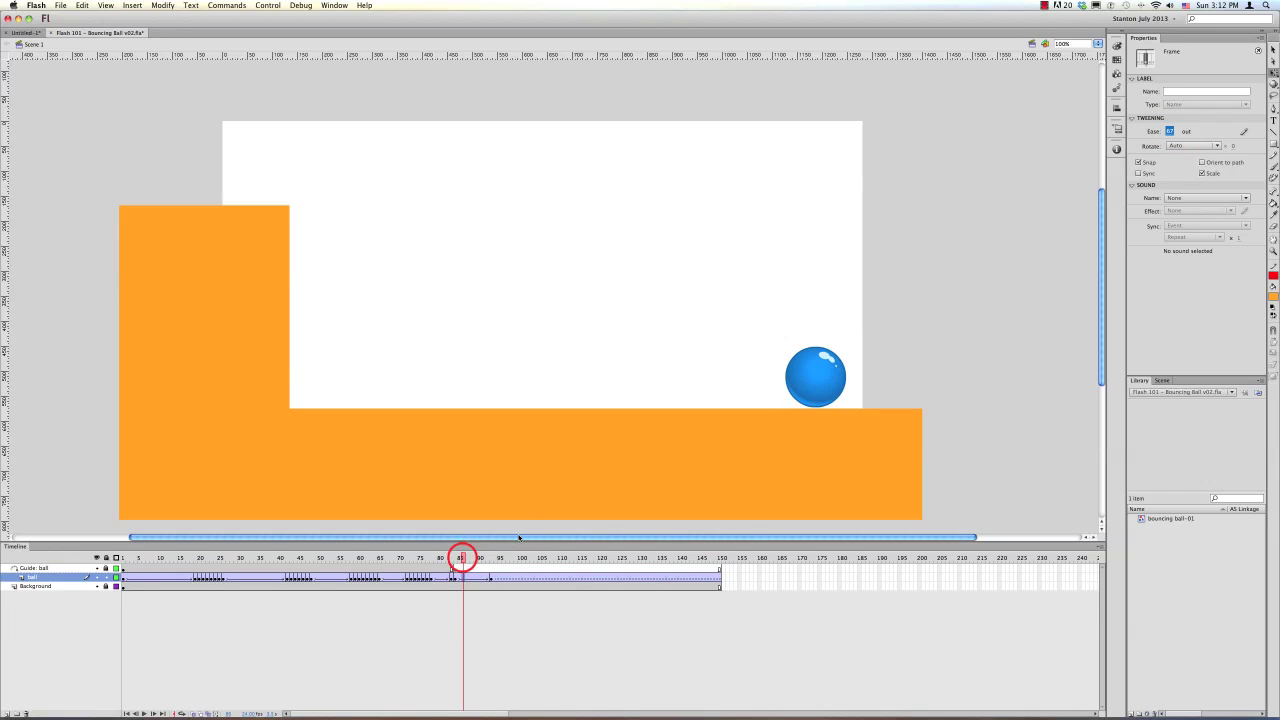
left_click(487, 580)
left_click_drag(491, 580, 490, 580)
key("F6")
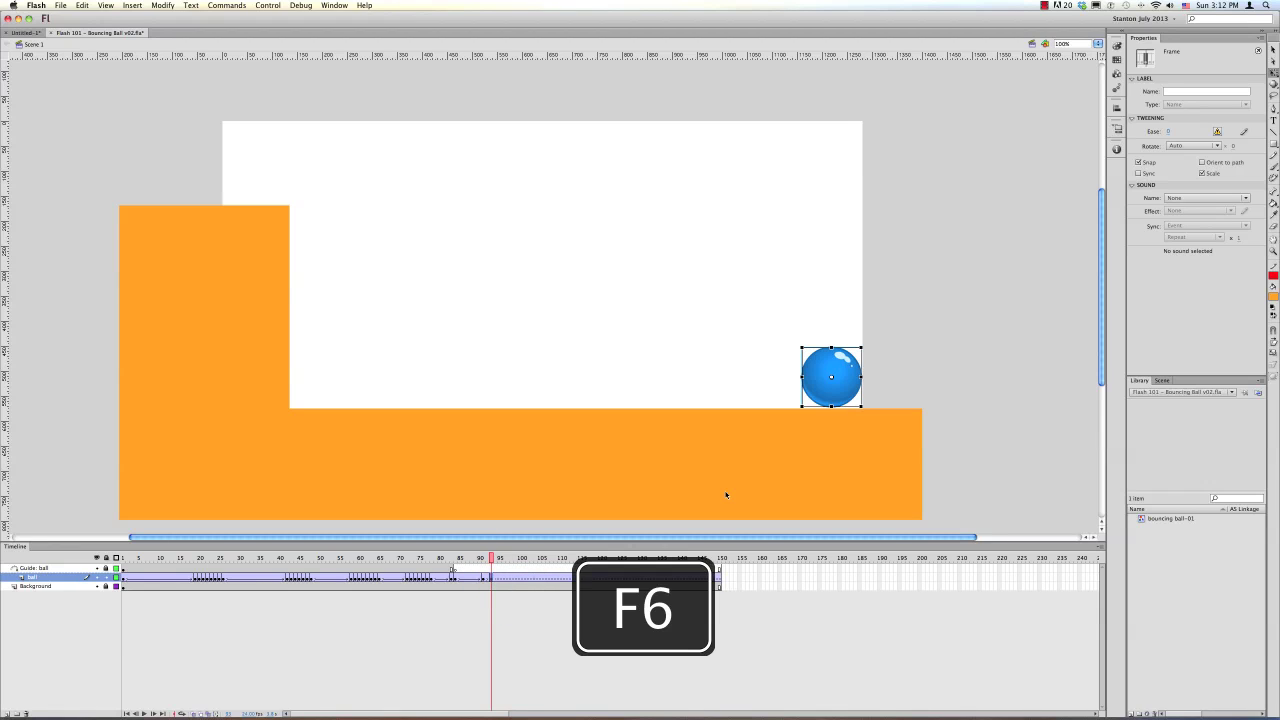
left_click(486, 558)
left_click(518, 572)
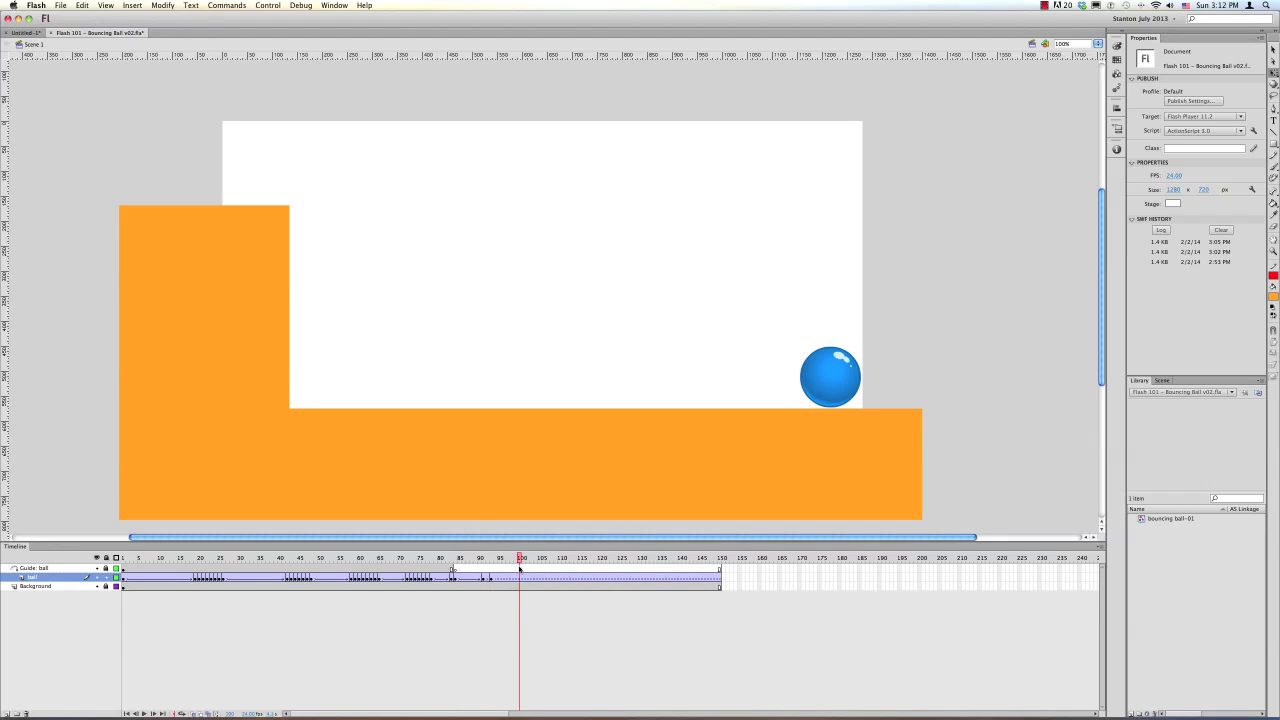
Save the file and preview the whole animation in the test movie.
left_click(486, 562)
key("super+s")
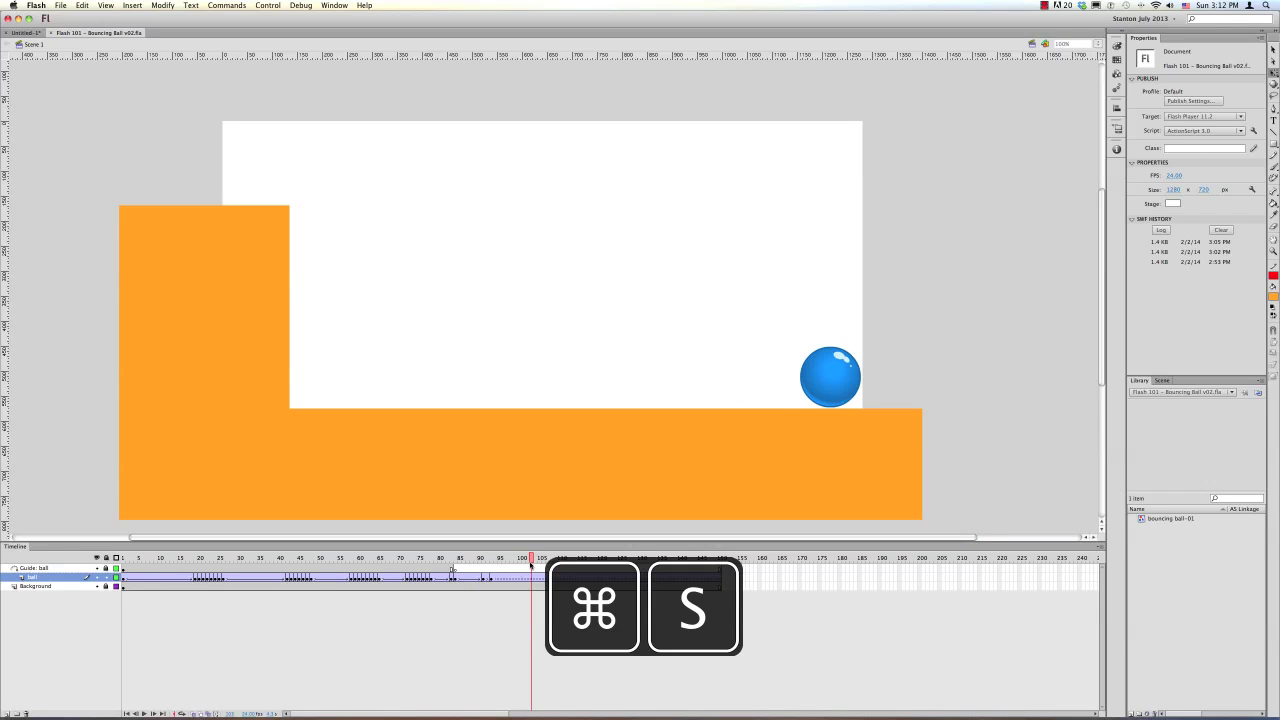
key("super+Return")
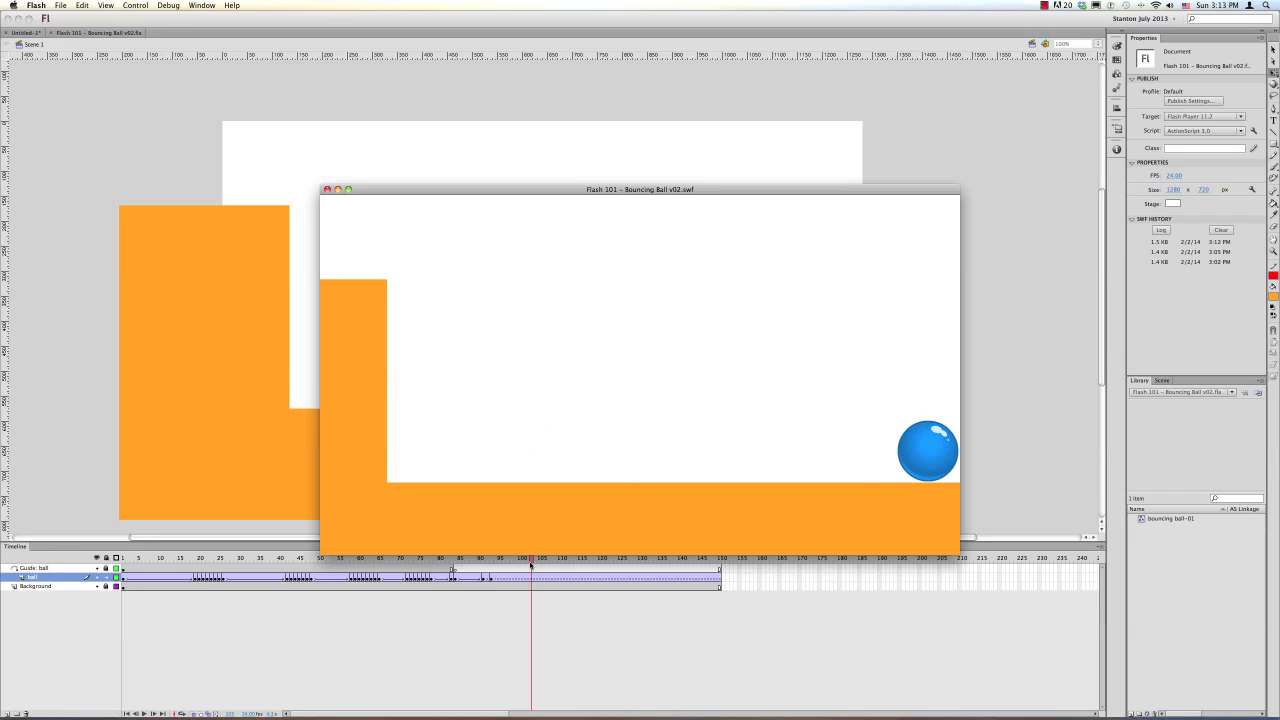
left_click(327, 190)
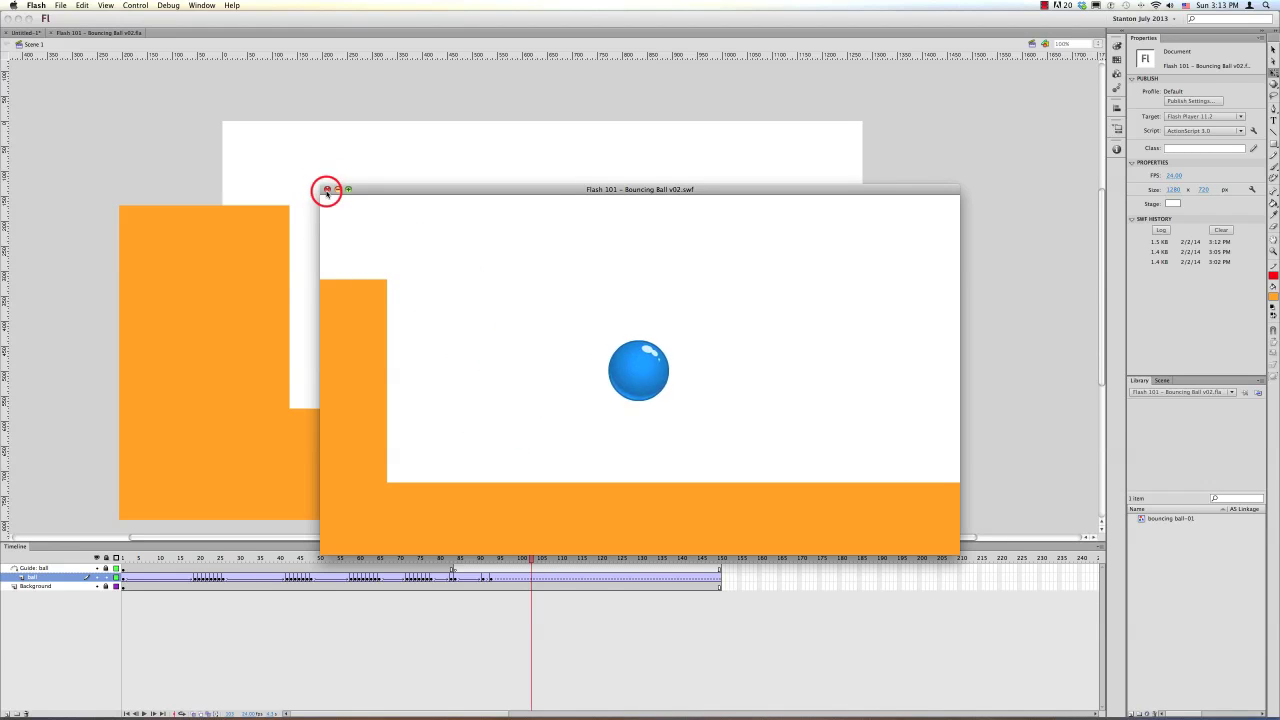
Shorten the first ground contact by moving the following ball keyframes earlier, and nudge the rising ball down.
left_click_drag(271, 559, 484, 580)
left_click(201, 559)
left_click(199, 559)
left_click(206, 580)
key("shift+F6")
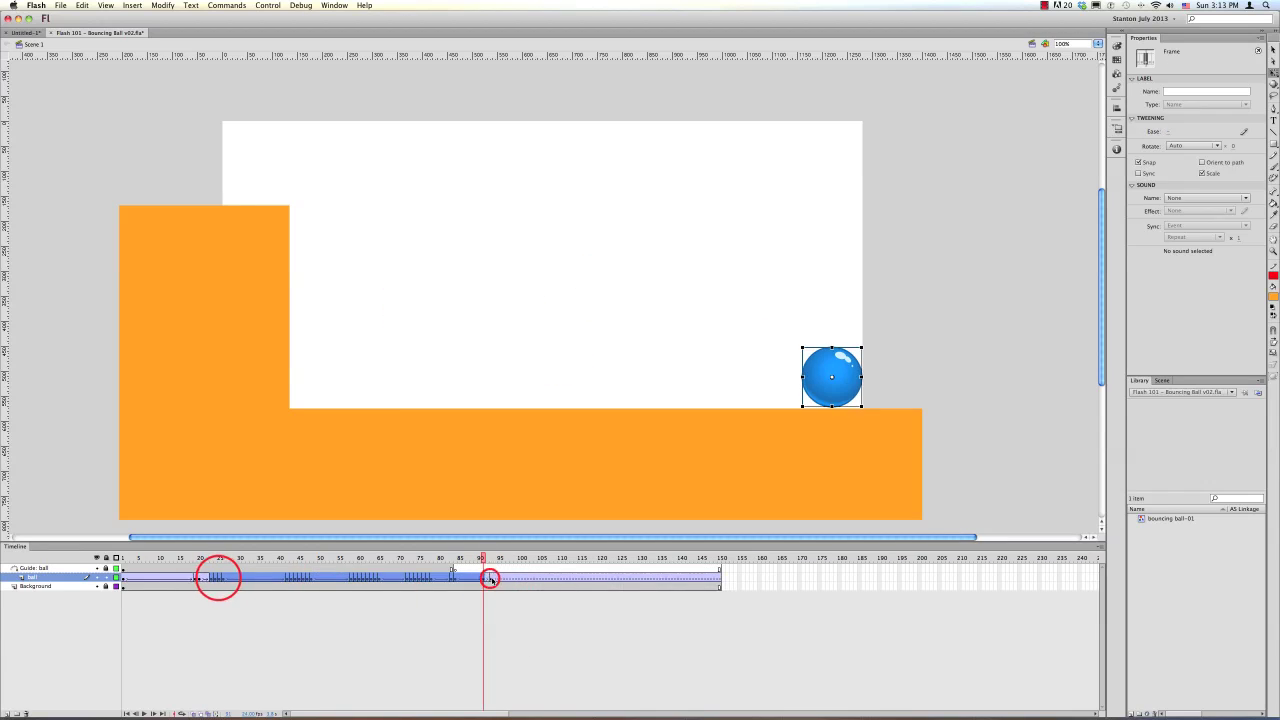
left_click(209, 559)
left_click_drag(218, 578, 210, 578)
left_click_drag(208, 561, 483, 578)
left_click(406, 302)
key("shift+Down")
key("shift+Down")
Move the keyframes of the remaining bounces and the roll earlier on the ball layer to tighten the timing.
left_click_drag(288, 578, 476, 578)
left_click_drag(353, 578, 475, 578)
left_click(382, 587)
left_click_drag(457, 579, 448, 581)
left_click(426, 599)
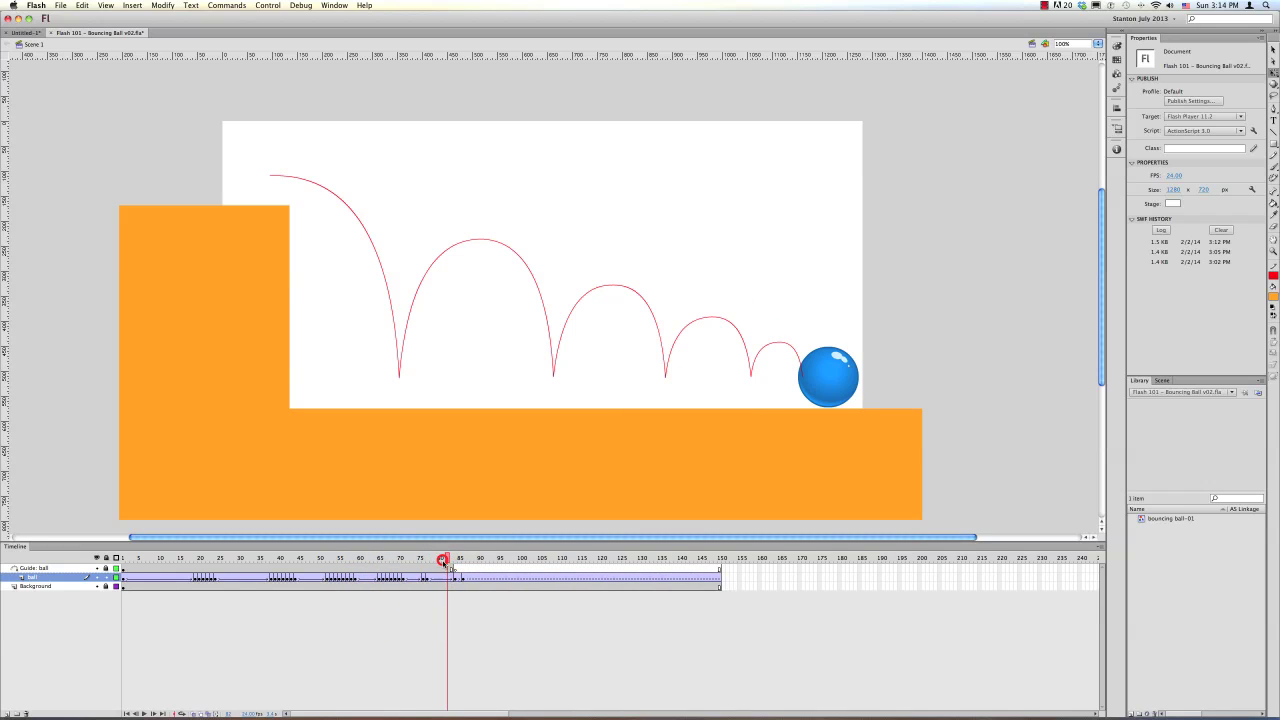
Preview the test movie and shift the keyframes of the last bounces and the roll a few frames earlier.
key("super+Return")
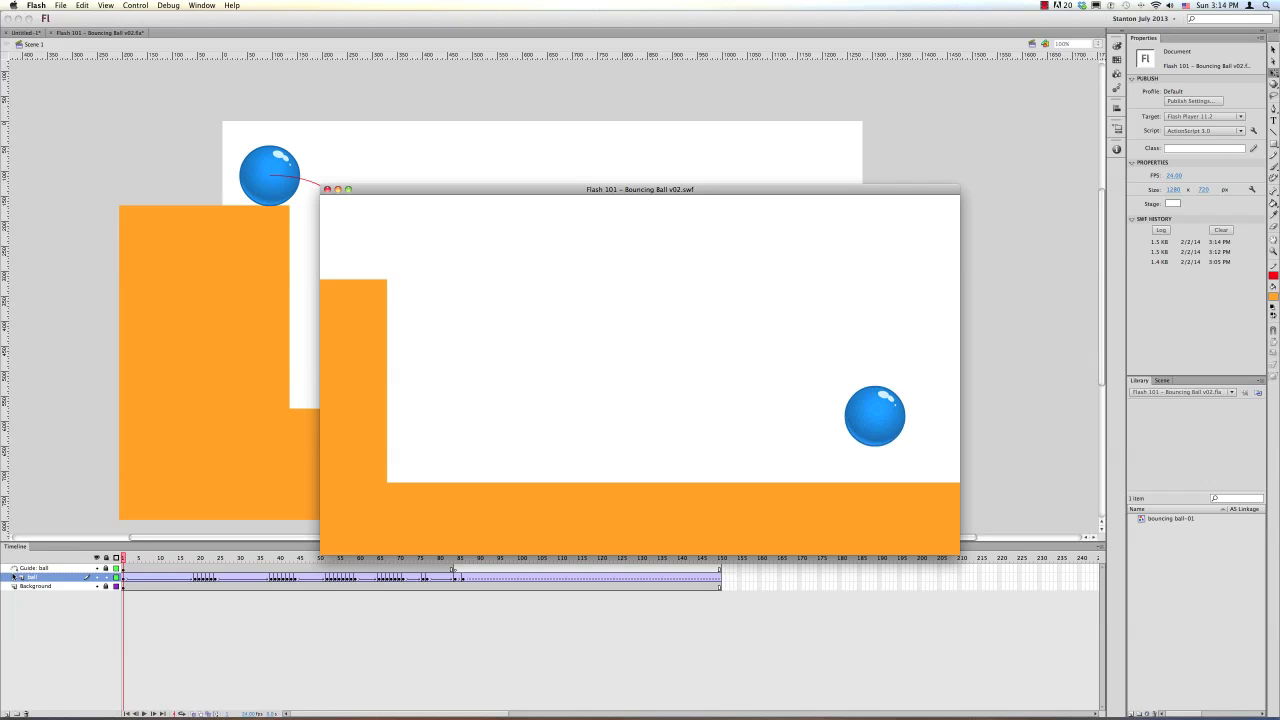
left_click(327, 189)
left_click_drag(291, 560, 458, 581)
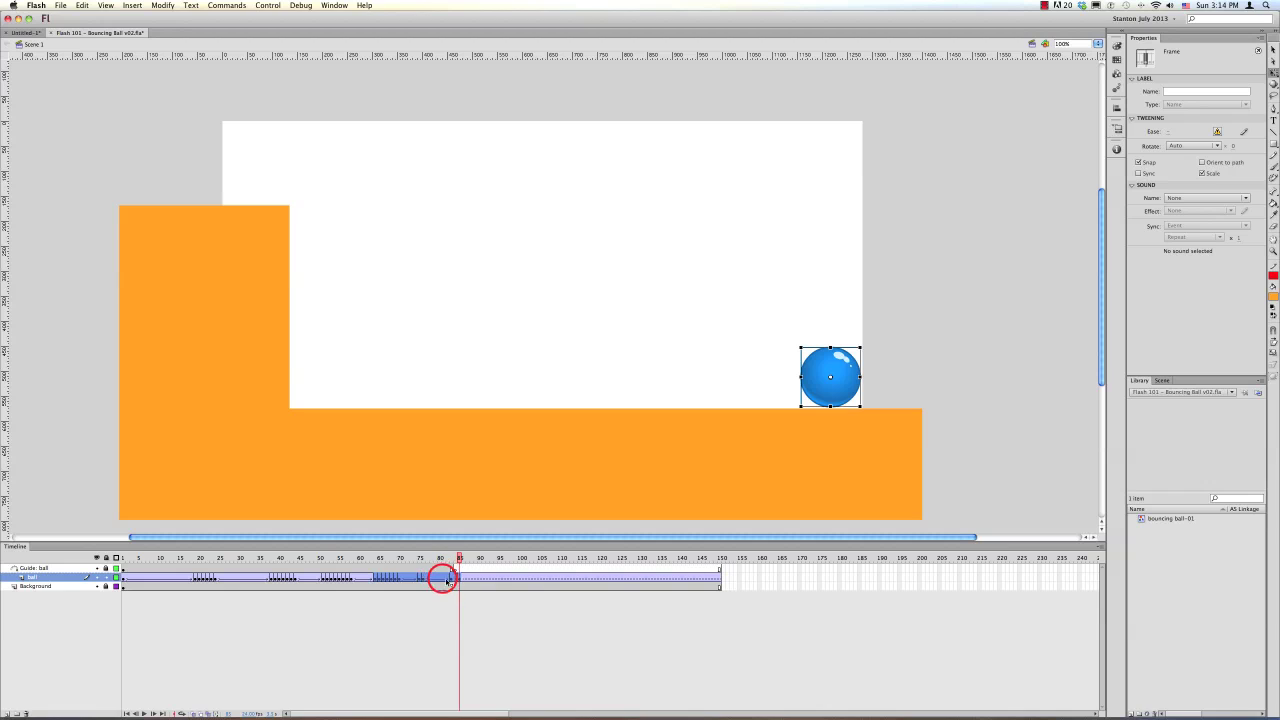
left_click(435, 596)
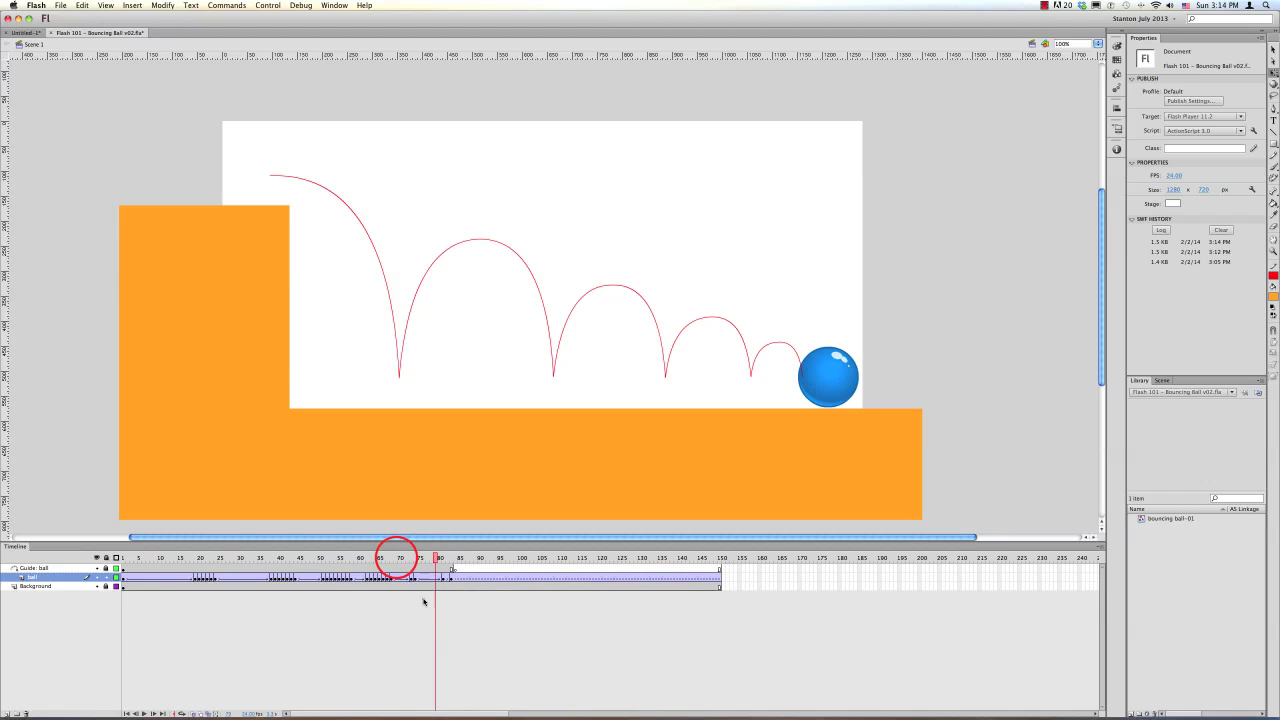
Play the test movie again to check the timing of the tightened bounces.
left_click_drag(399, 558, 178, 558)
key("super+Return")
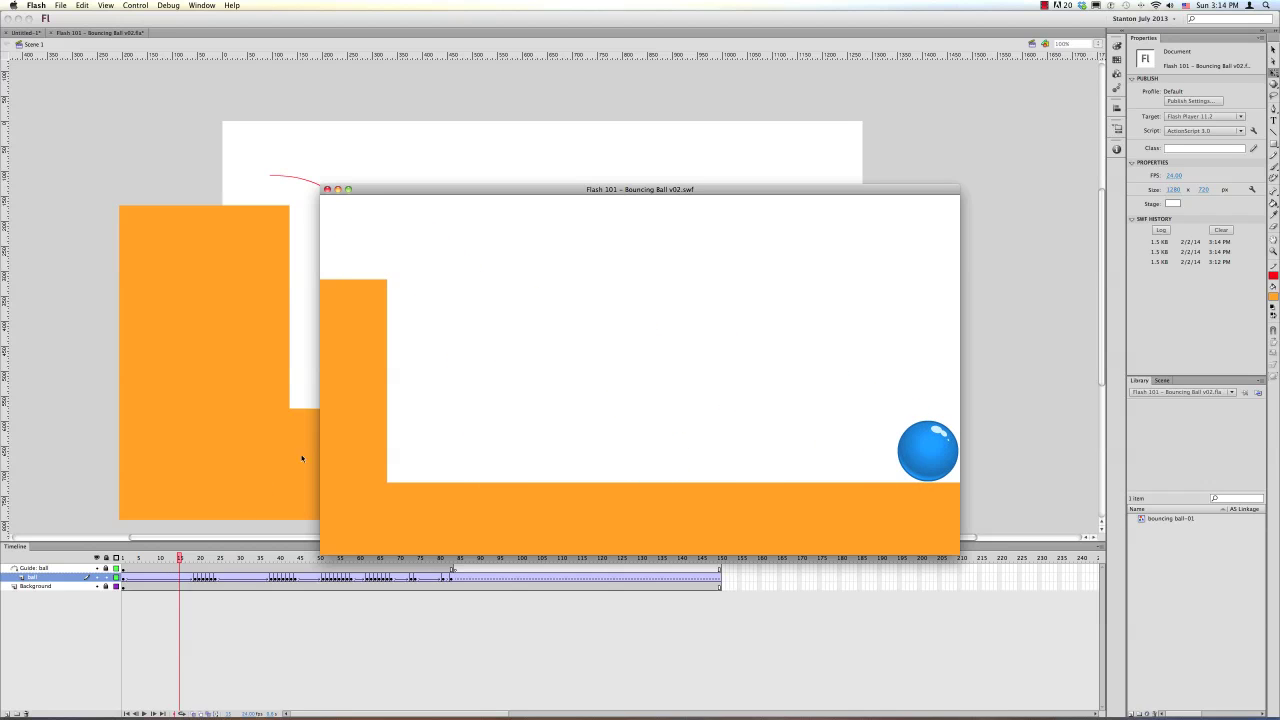
left_click(327, 189)
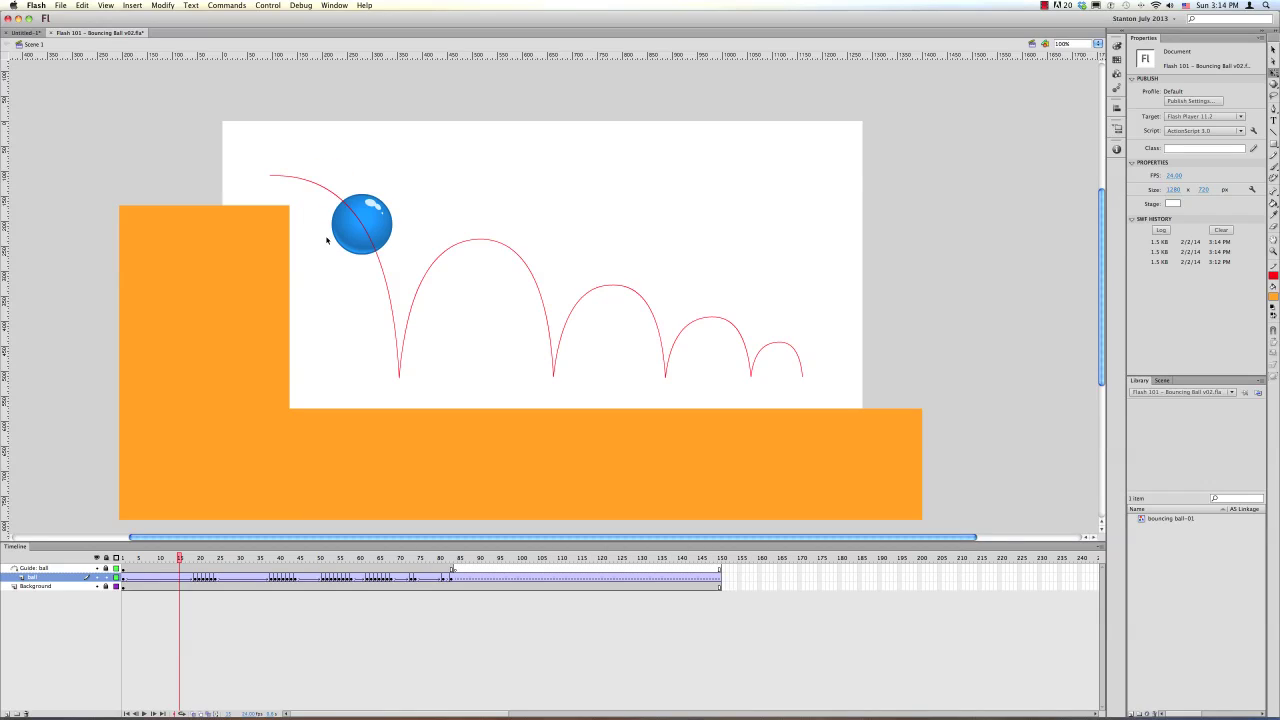
Save the file, and save a new version on the Desktop as Flash 101 – Bouncing Ball v03.fla.
key("super+s")
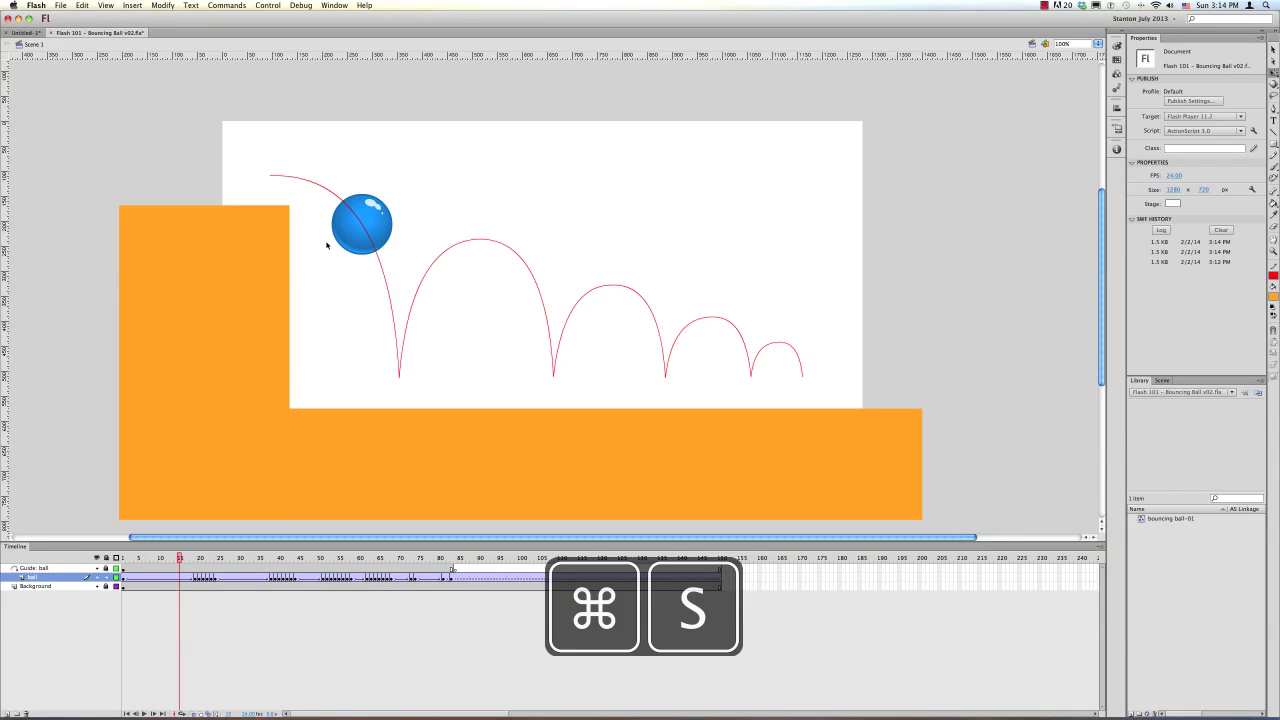
key("shift+super+s")
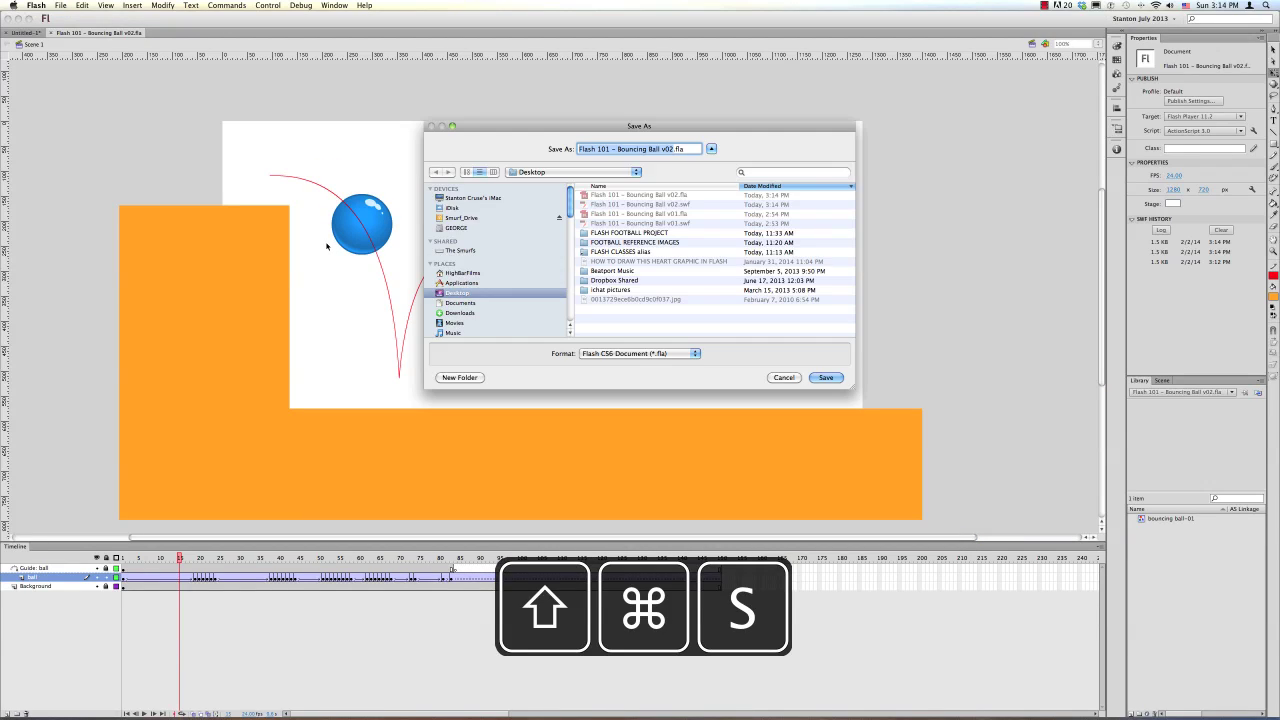
left_click(672, 149)
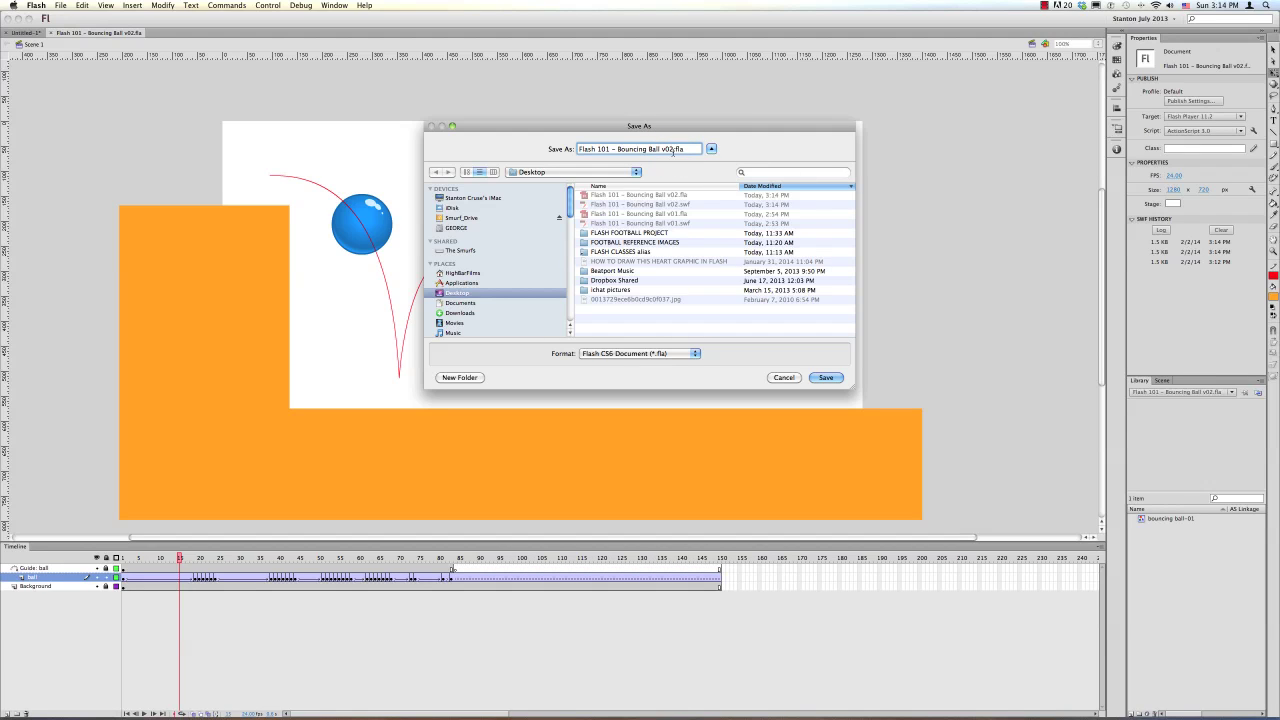
left_click(826, 377)
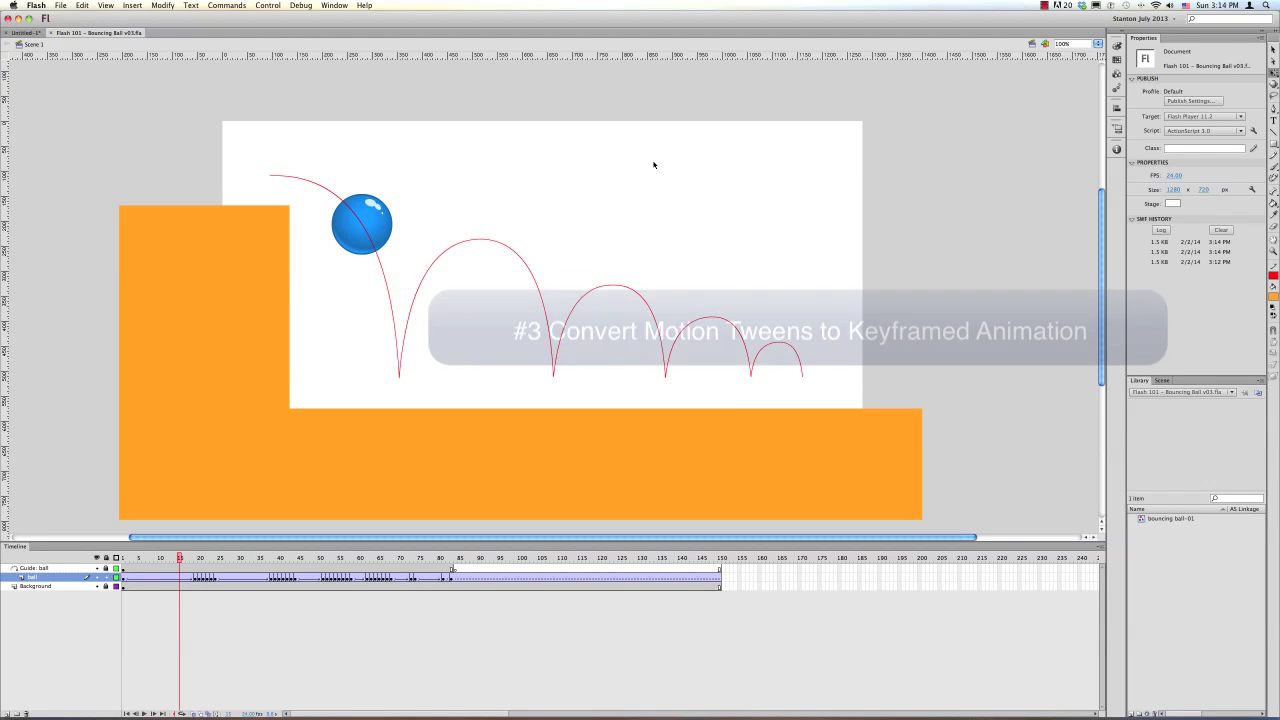
Convert the ball layer's motion tweens from frame 1 to 83 into keyframes with the Tween2Keys command.
left_click(180, 556)
left_click_drag(180, 560, 81, 560)
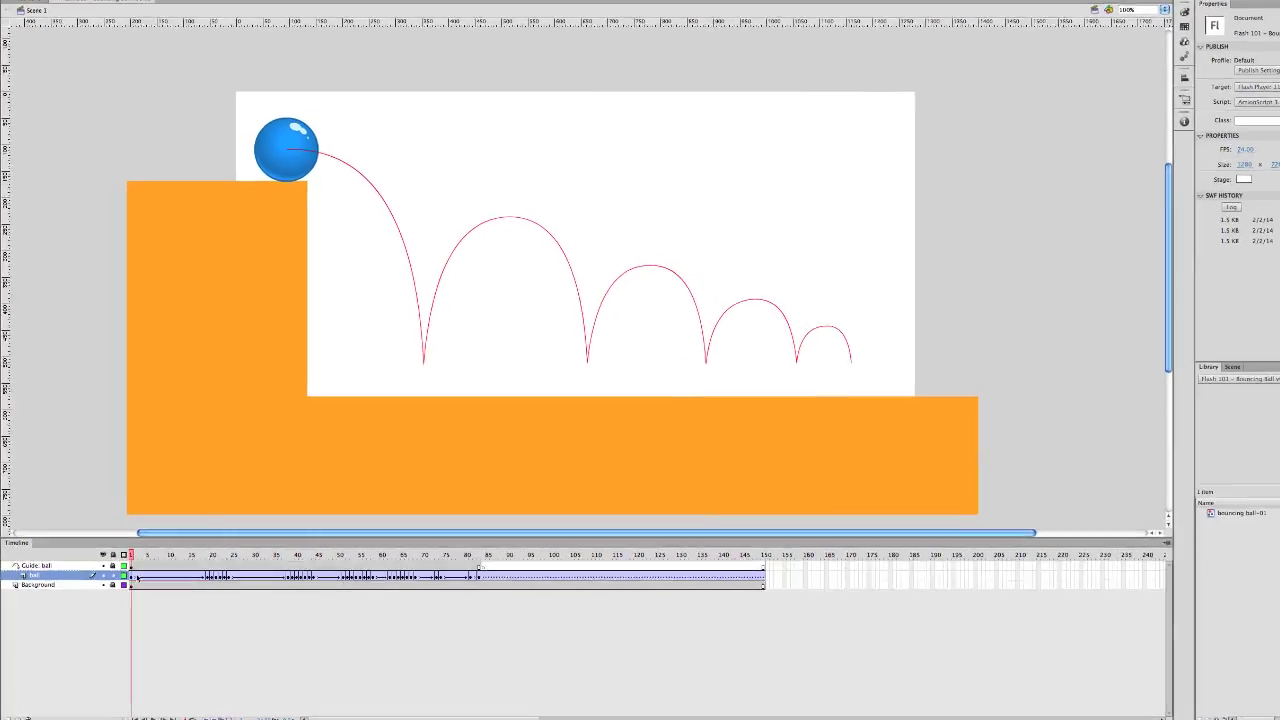
left_click(124, 577)
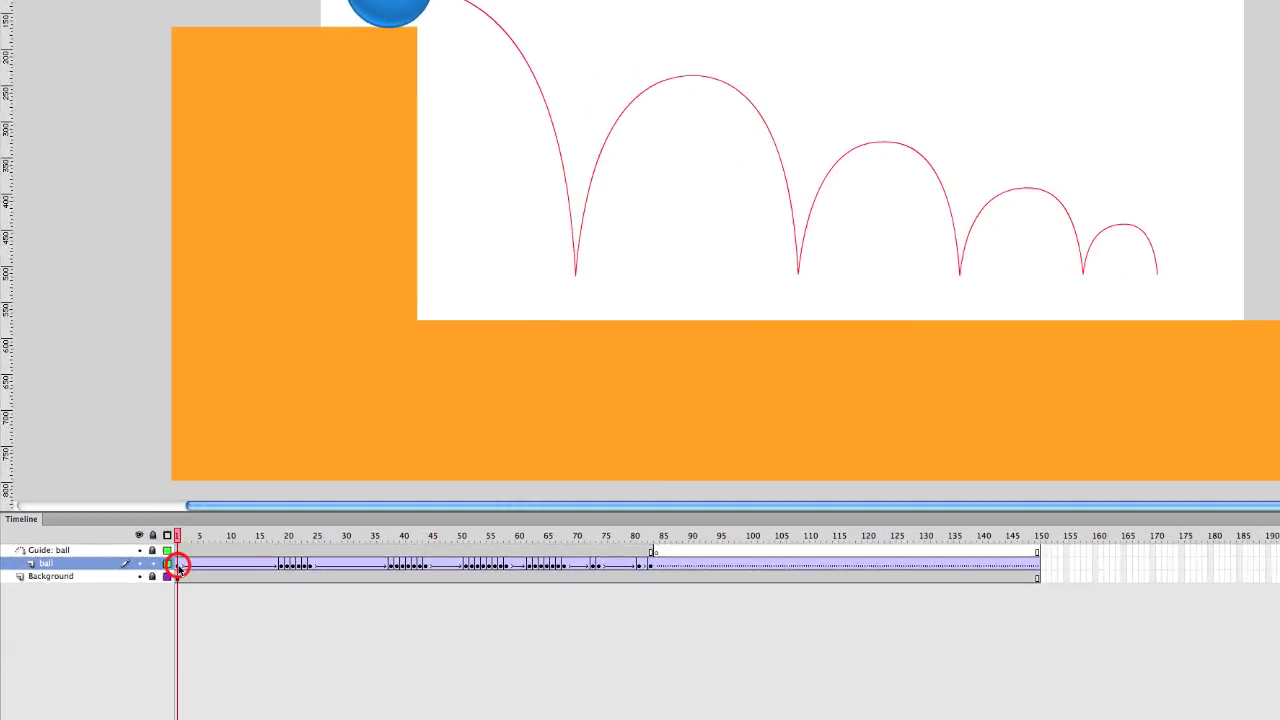
left_click_drag(178, 567, 525, 567)
left_click_drag(616, 567, 759, 567)
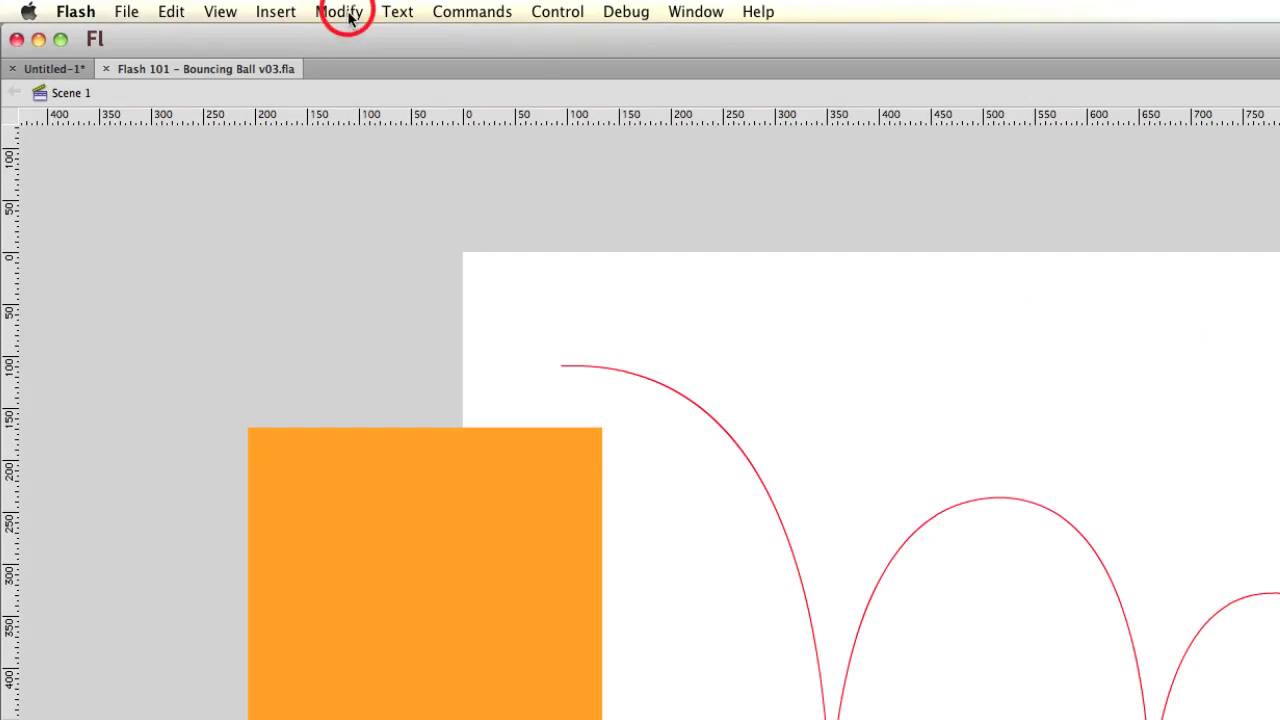
left_click(348, 11)
mouse_move(480, 13)
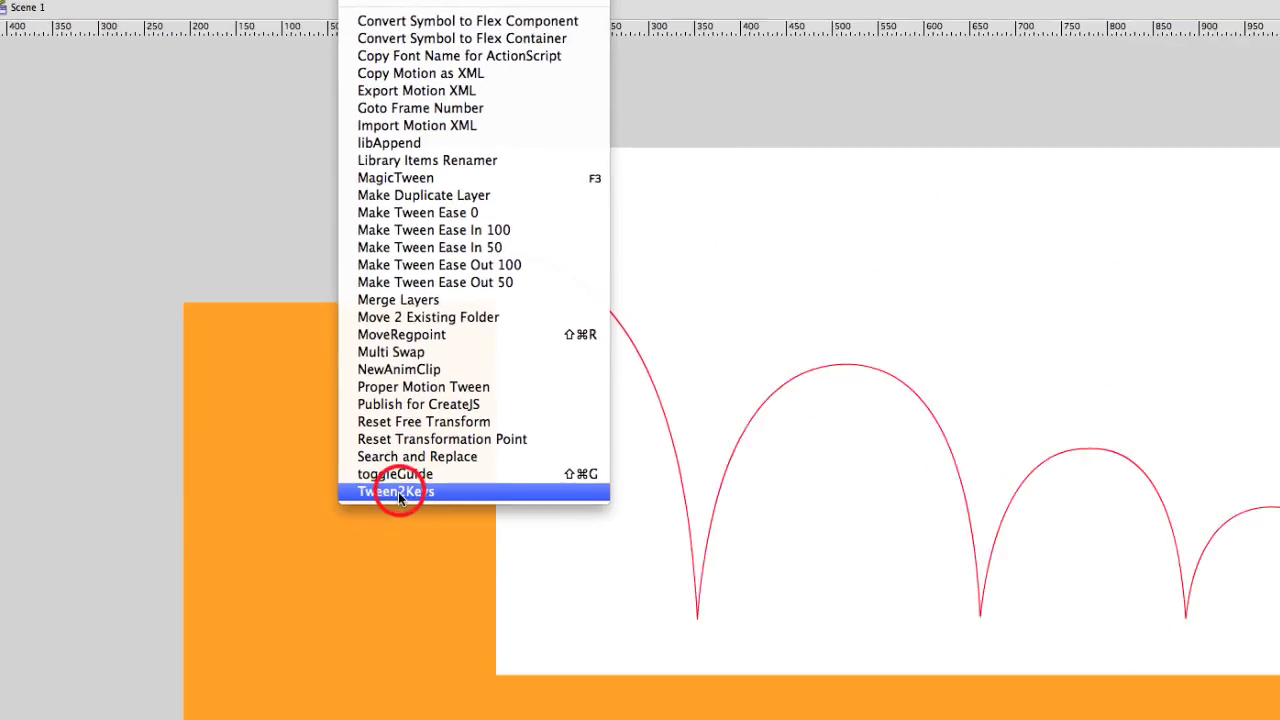
left_click(492, 643)
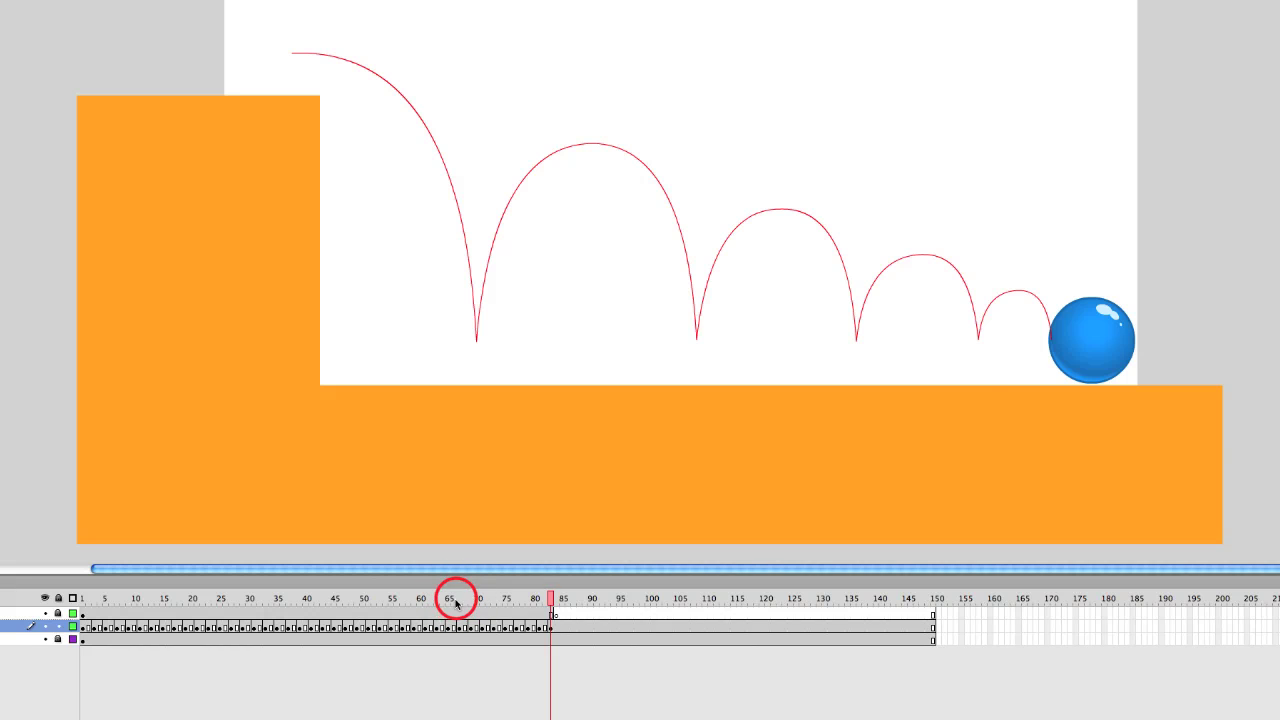
Play through the keyframed animation and turn on onion skinning around the ball's first ground contact.
left_click_drag(451, 612, 84, 650)
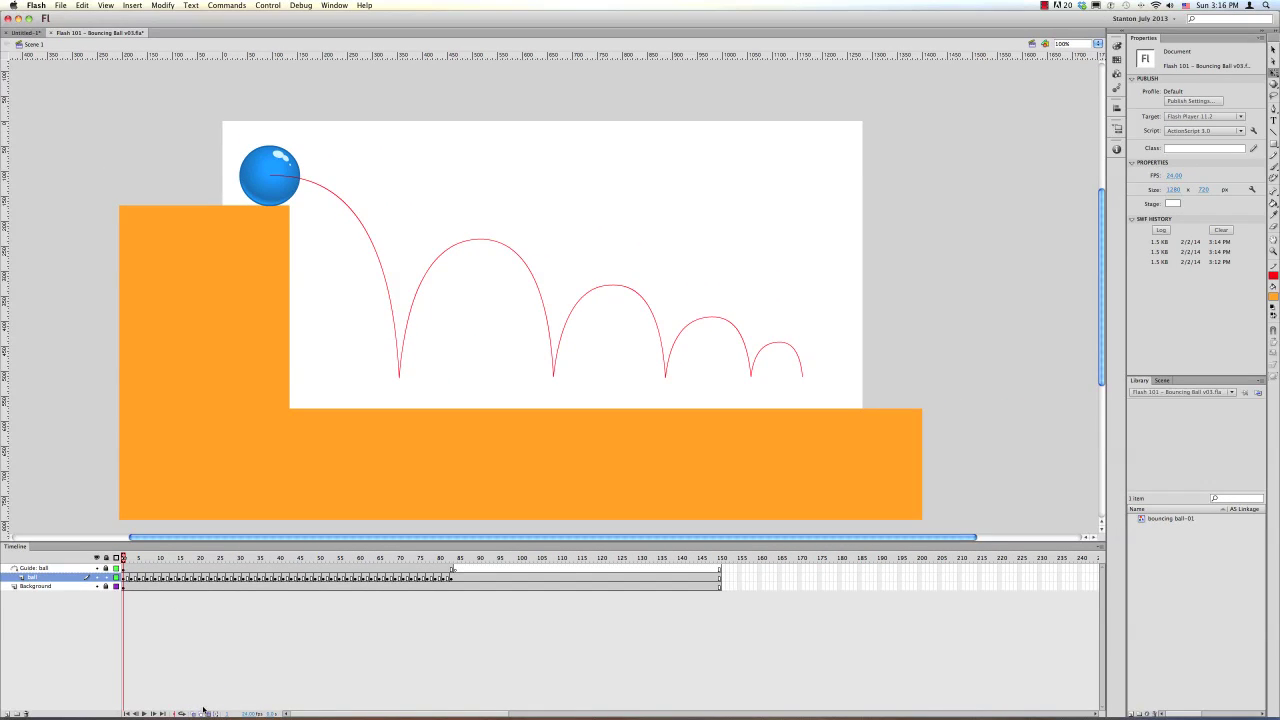
key("Return")
left_click(207, 712)
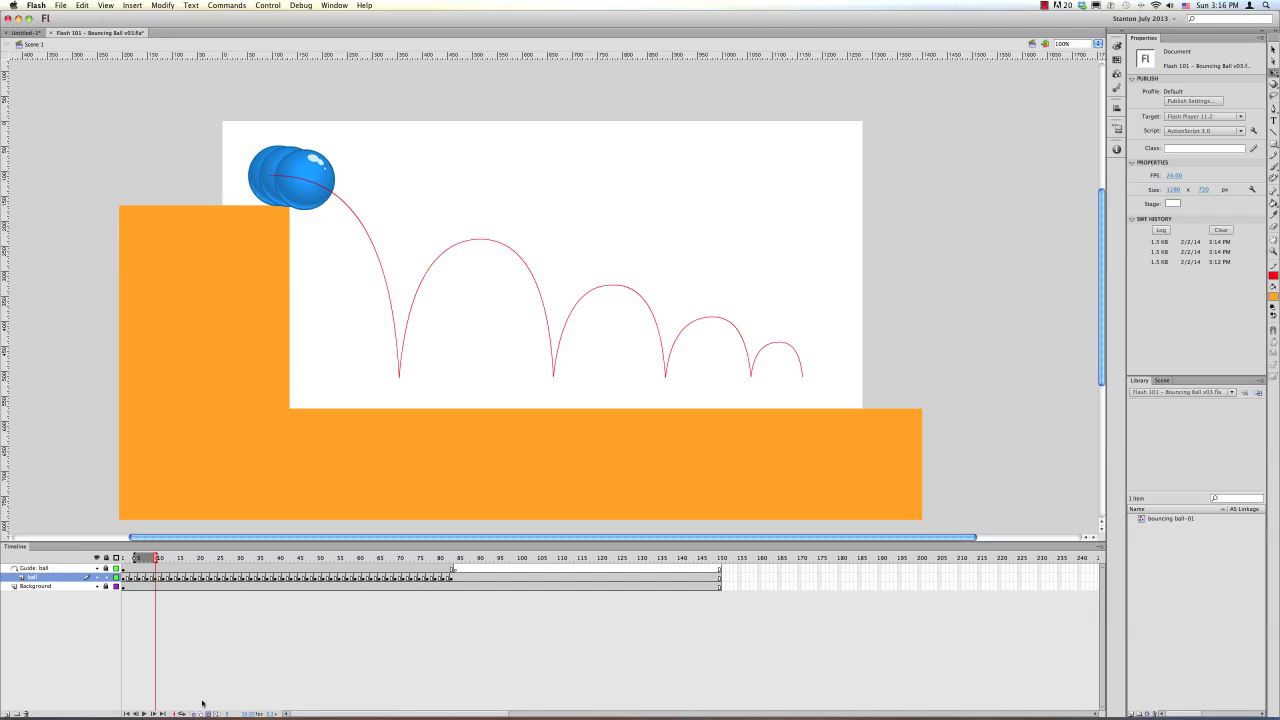
left_click(209, 714)
left_click(194, 714)
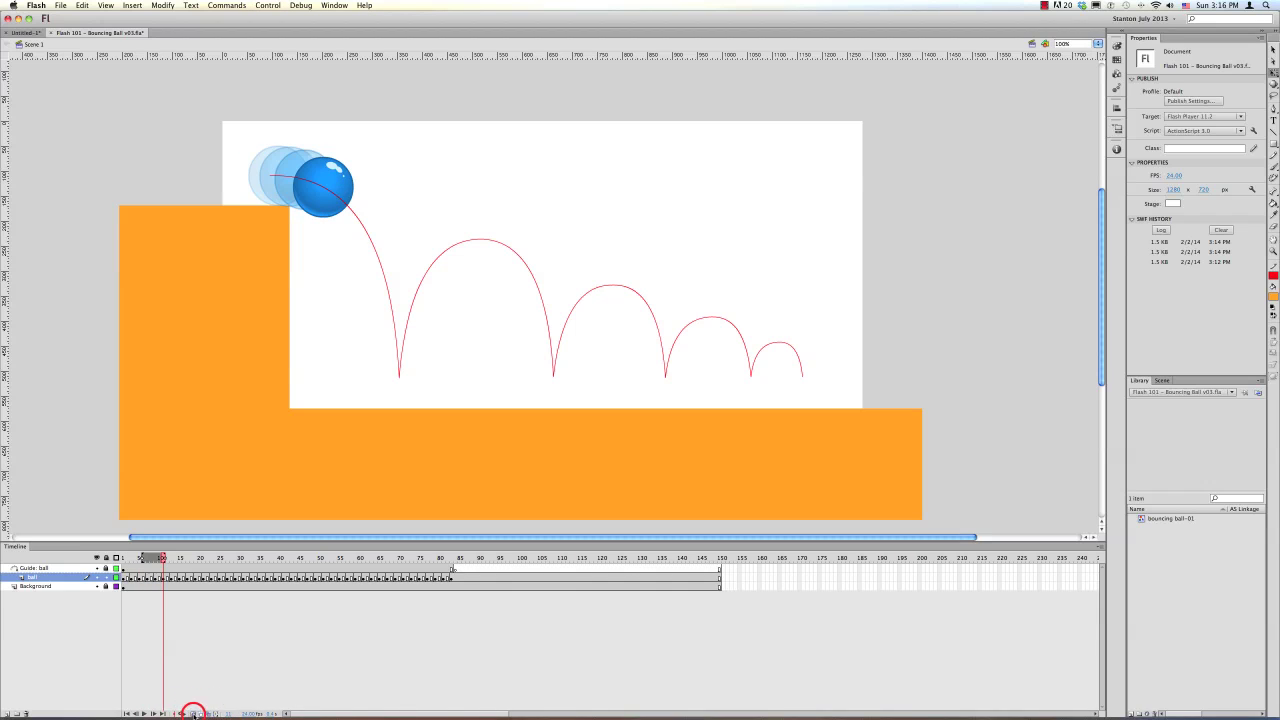
left_click_drag(148, 557, 193, 571)
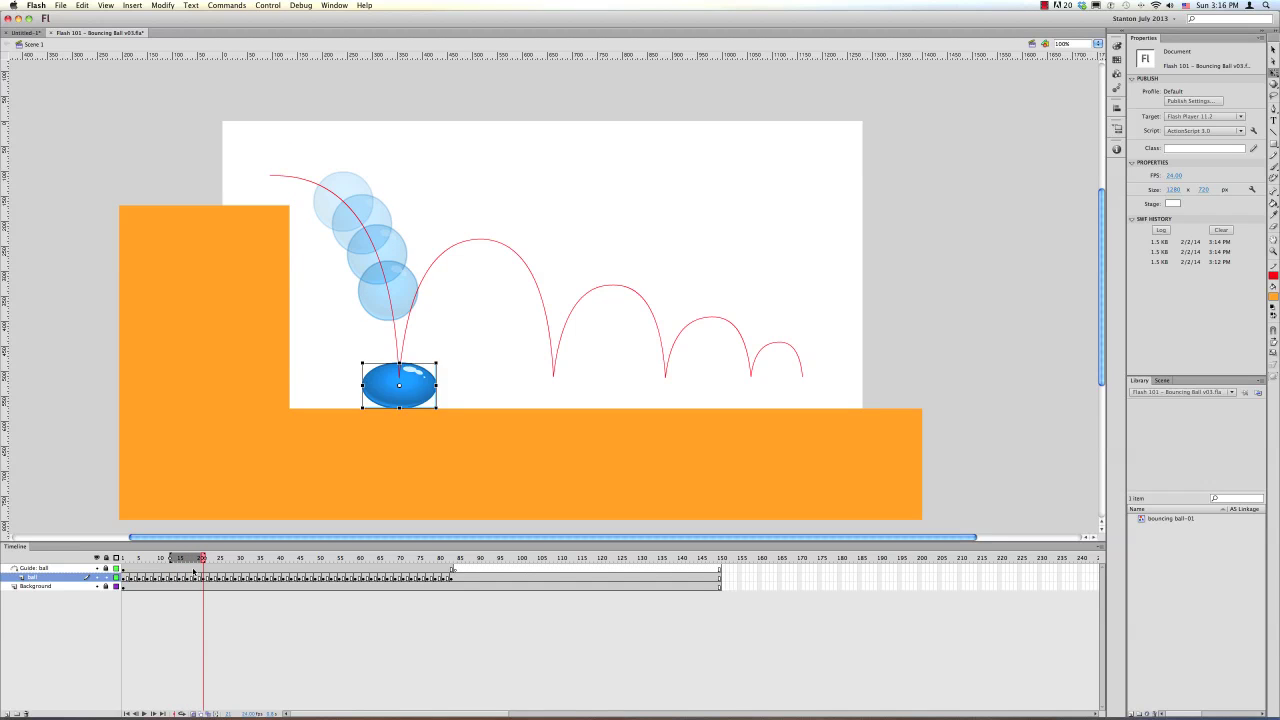
Add a keyframe to the ball layer at frame 20 and stretch the falling ball vertically just above the first ground contact.
left_click(200, 578)
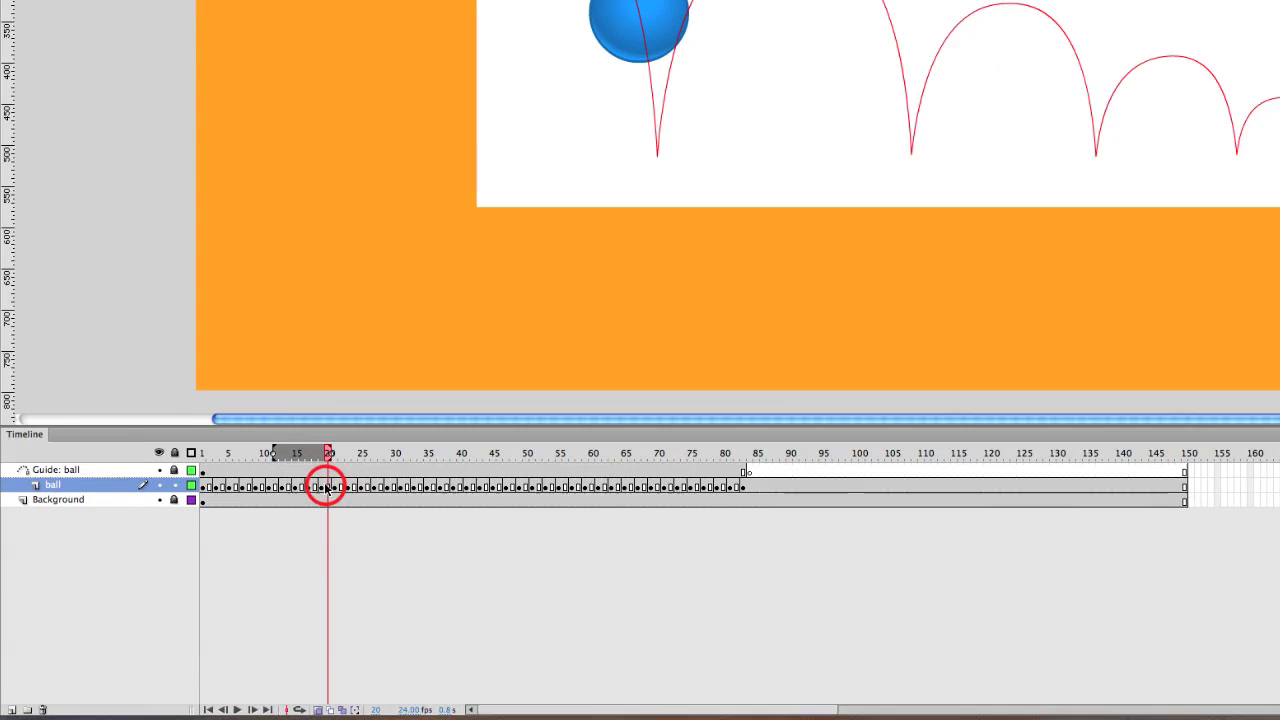
key("F6")
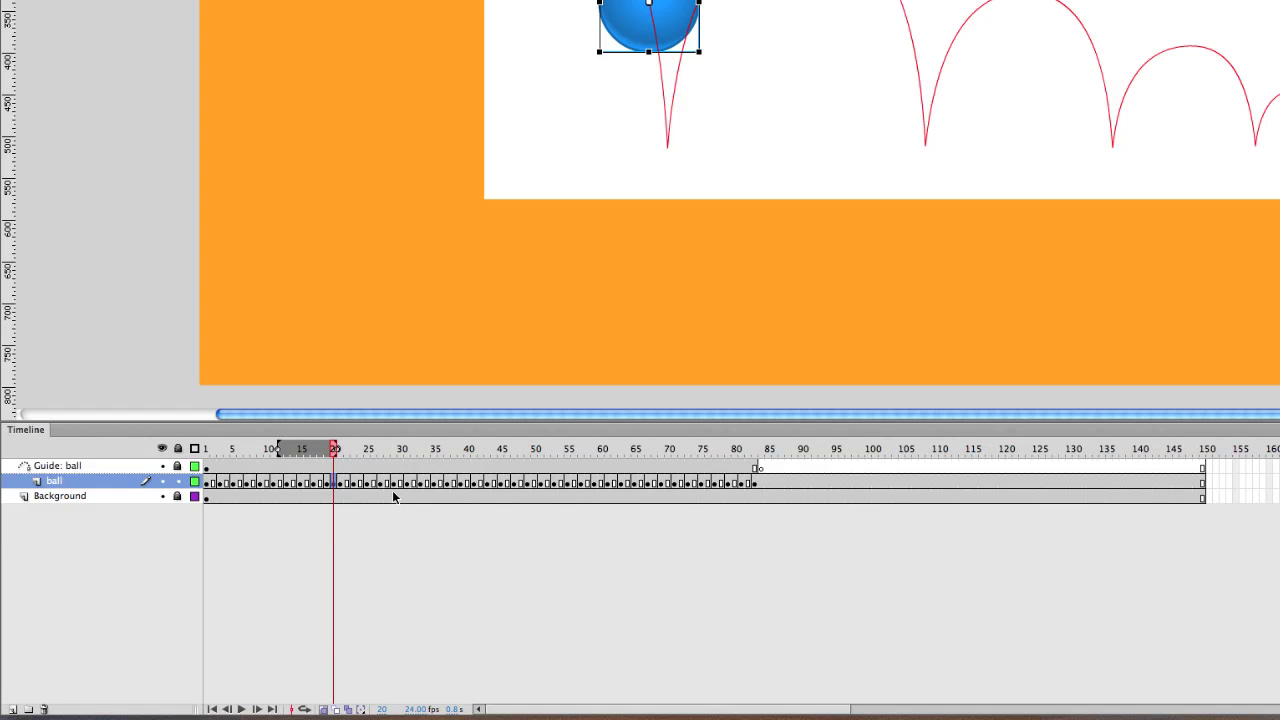
left_click(335, 449)
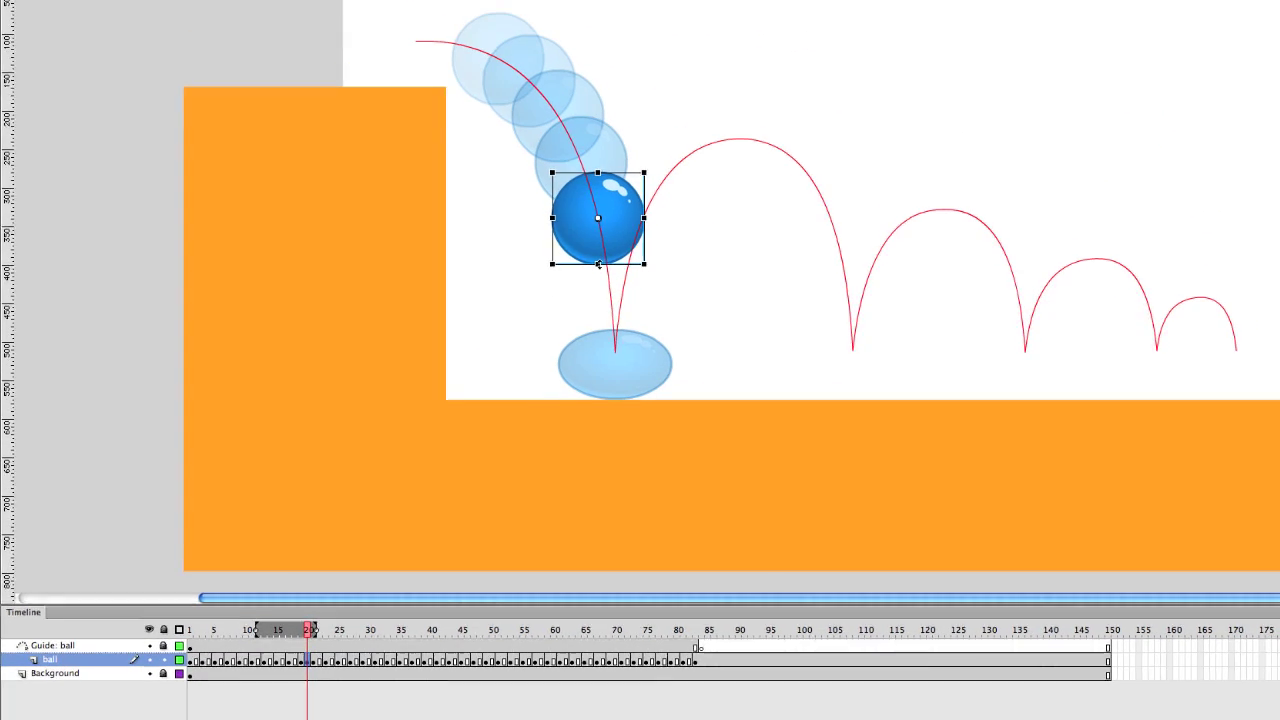
left_click_drag(649, 51, 648, 88)
left_click_drag(599, 300, 599, 296)
left_click_drag(552, 235, 649, 261)
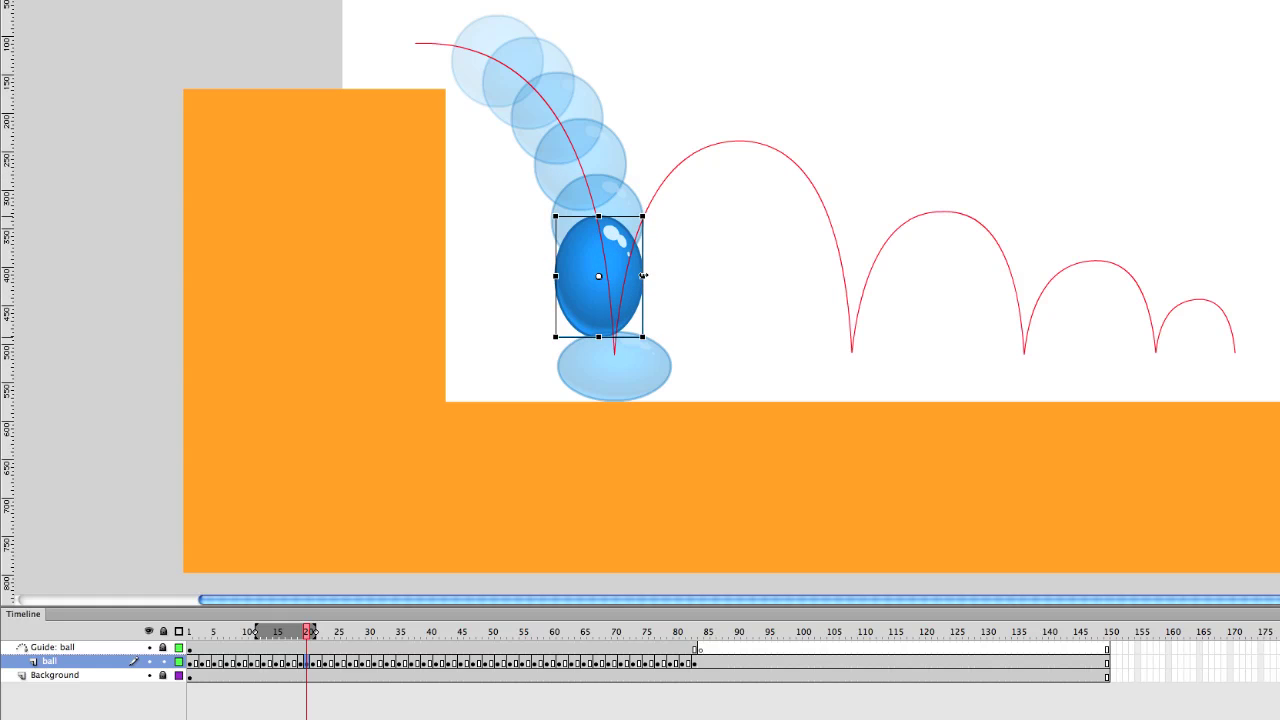
Tilt the stretched ball at frame 20 along its falling path, and slightly stretch and narrow the ball at frame 19.
left_click_drag(622, 259, 626, 256)
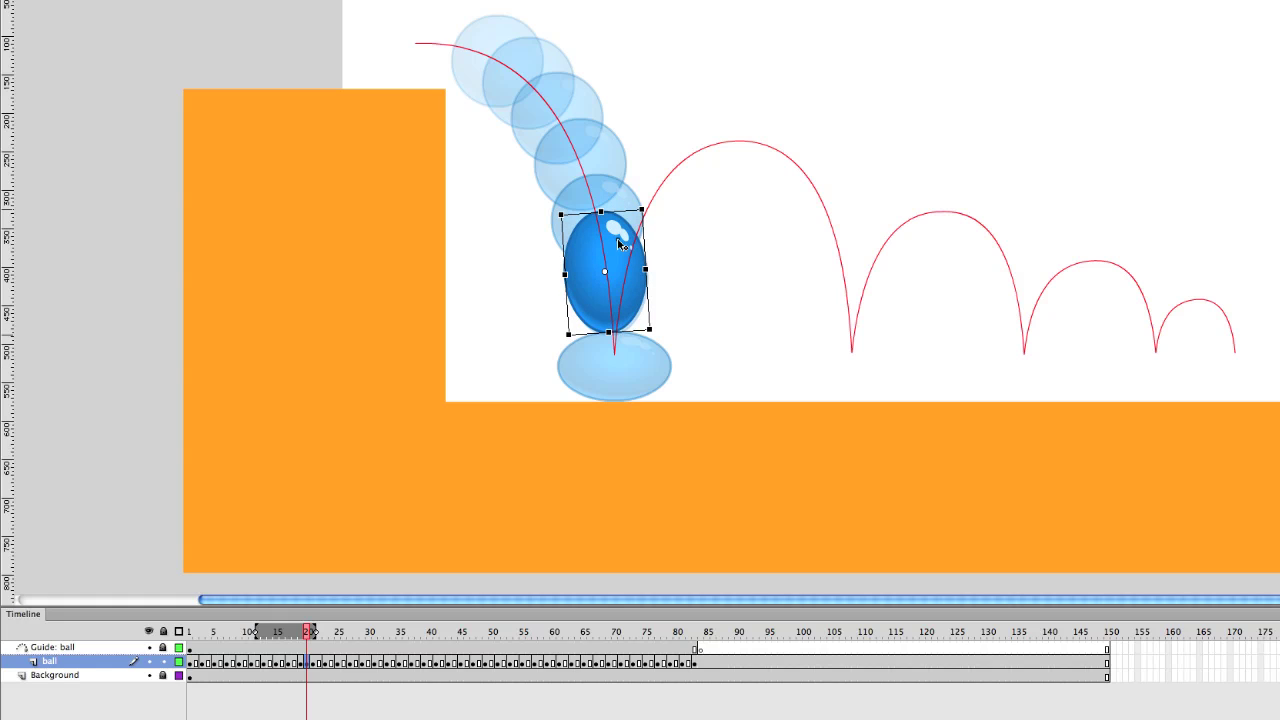
left_click_drag(619, 243, 619, 239)
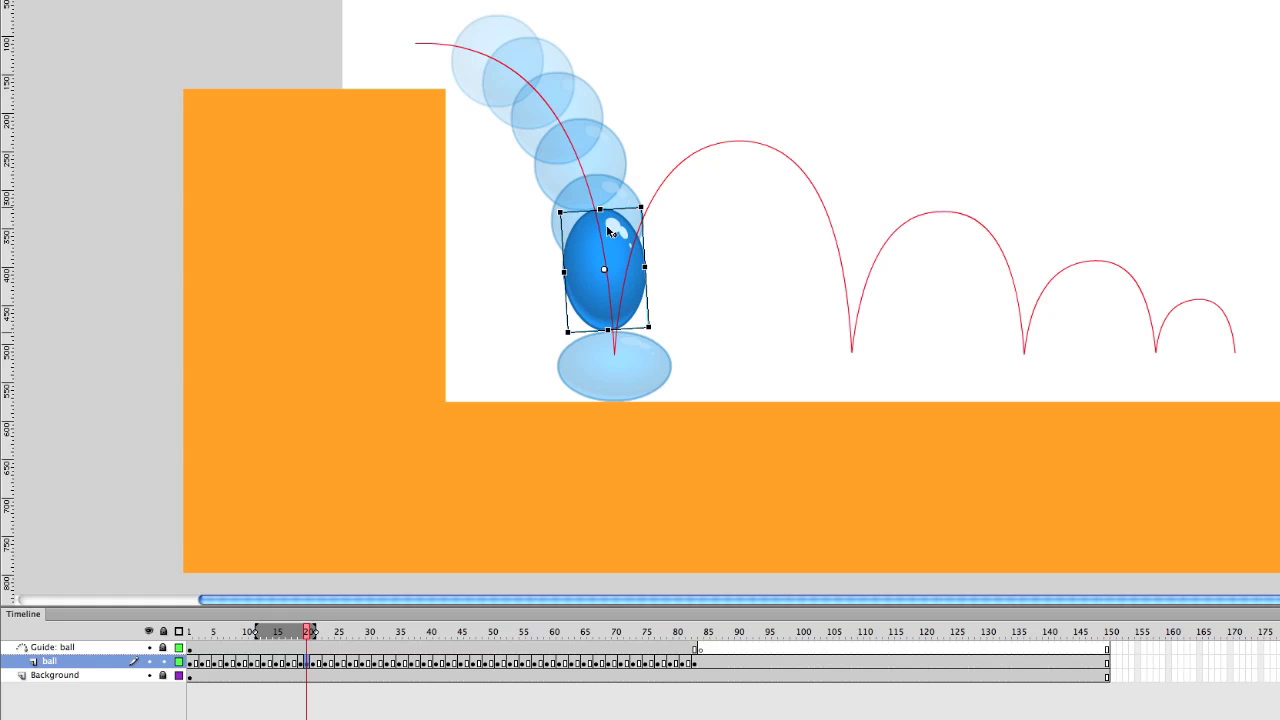
key("comma")
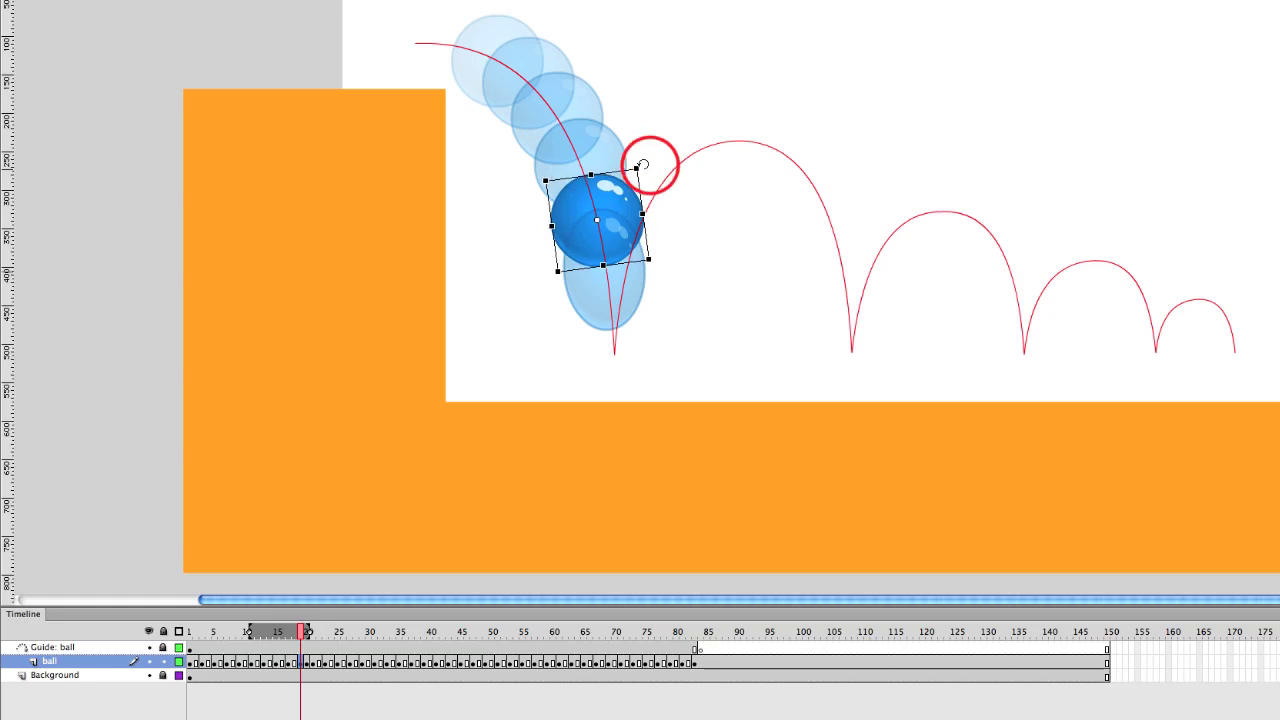
left_click_drag(591, 176, 591, 172)
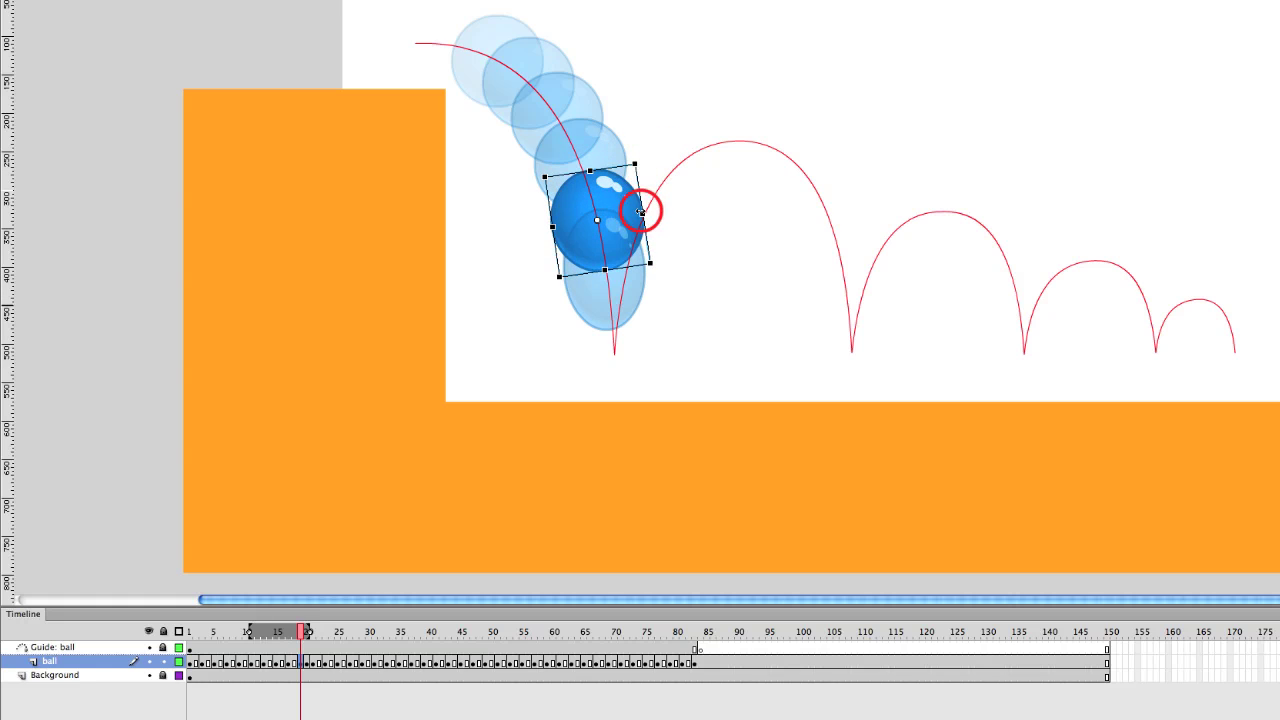
left_click(591, 170)
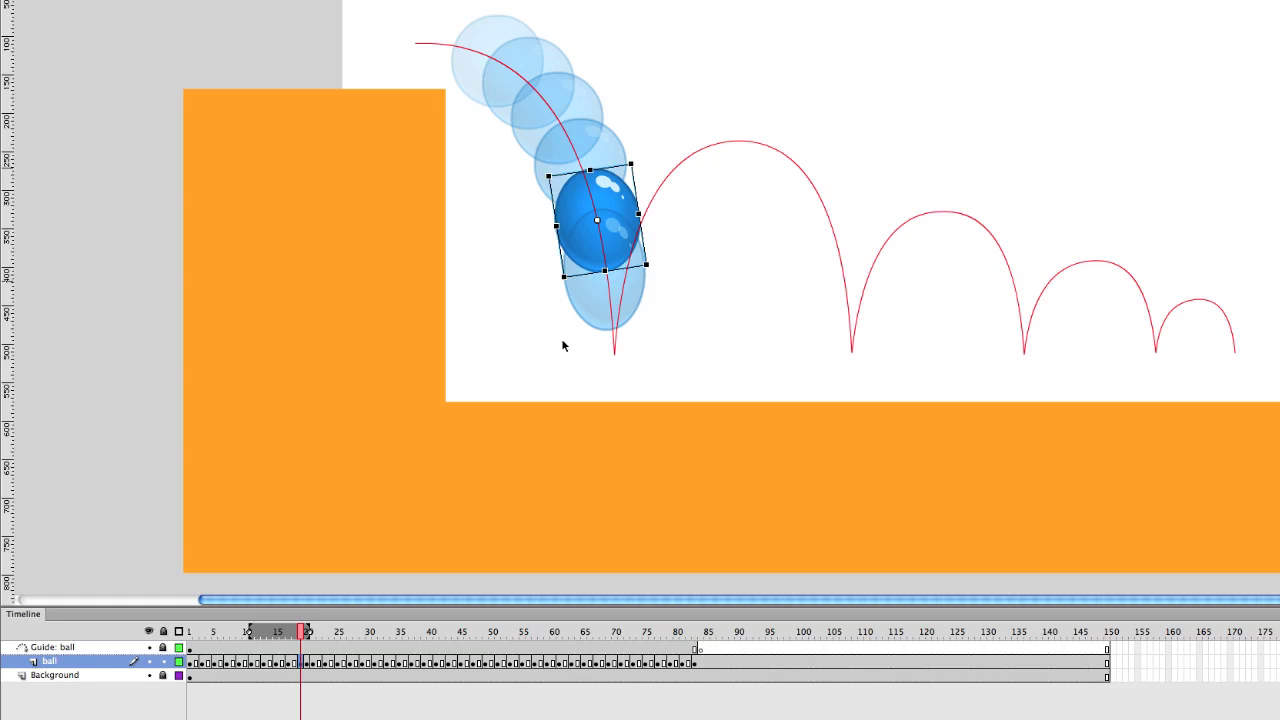
Slightly stretch and narrow the falling ball at frame 17 along its direction of travel.
key("comma")
key("comma")
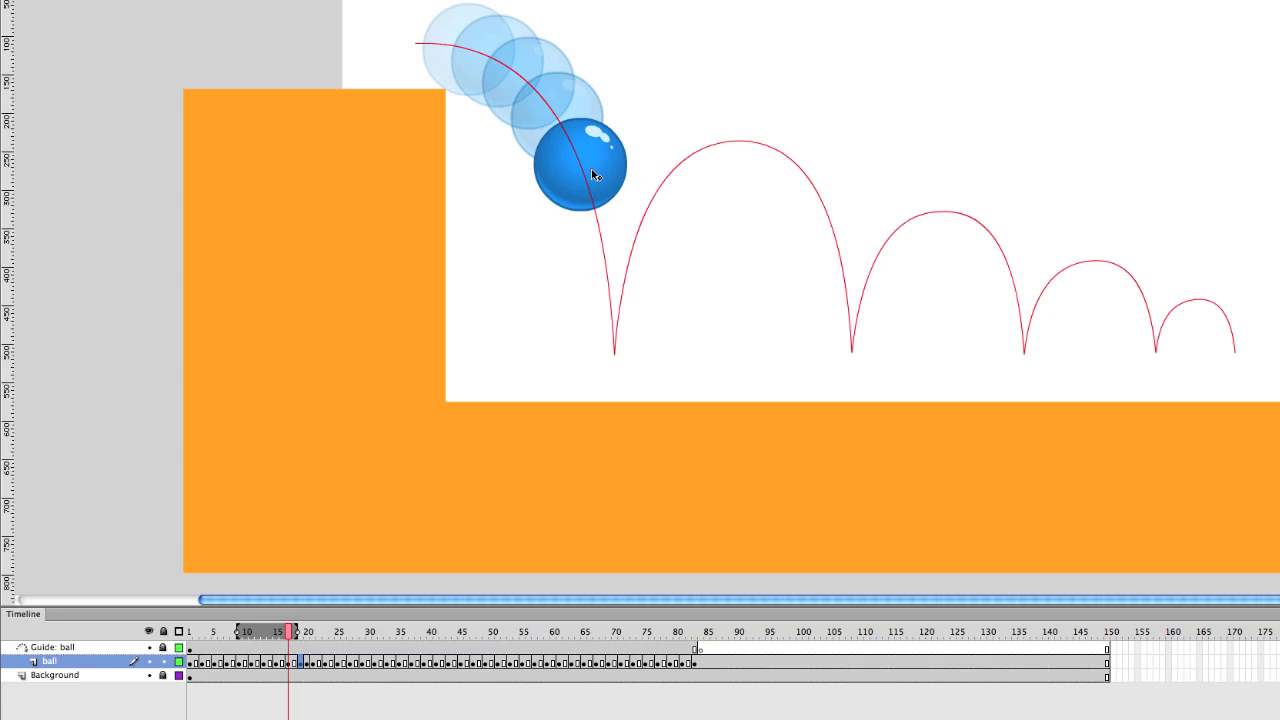
left_click(585, 205)
left_click_drag(580, 208, 642, 213)
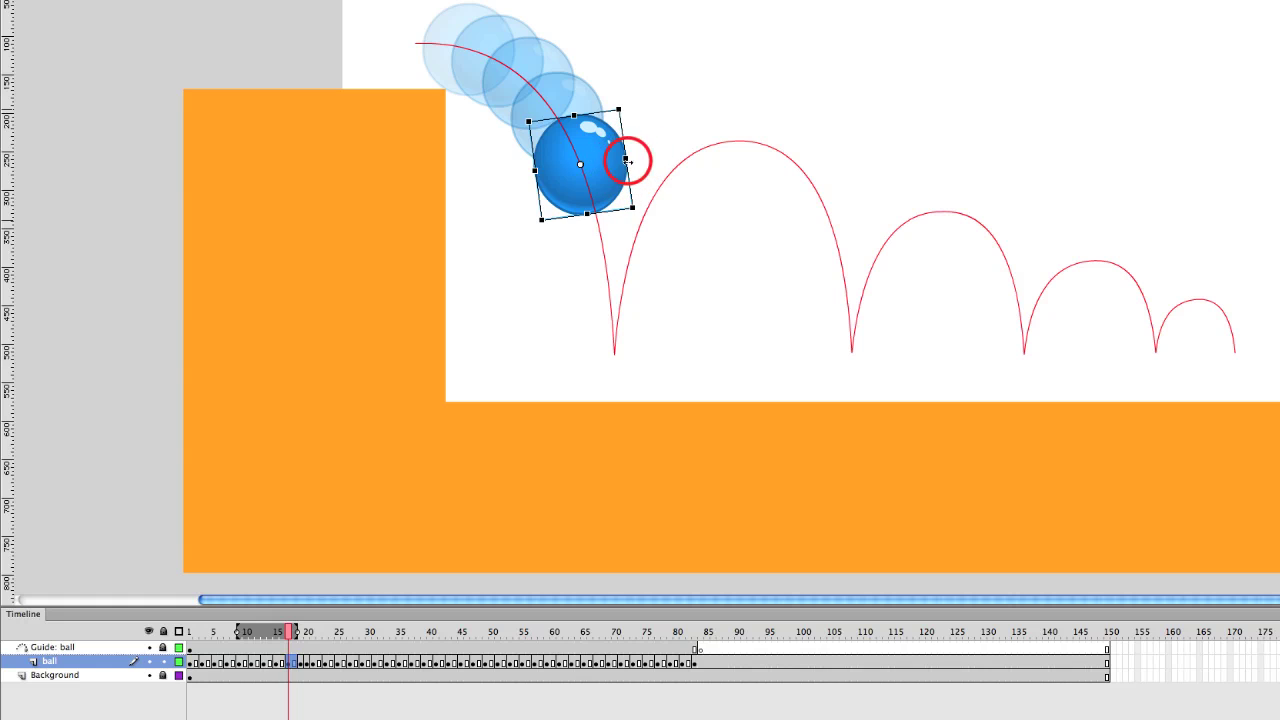
left_click_drag(625, 158, 623, 158)
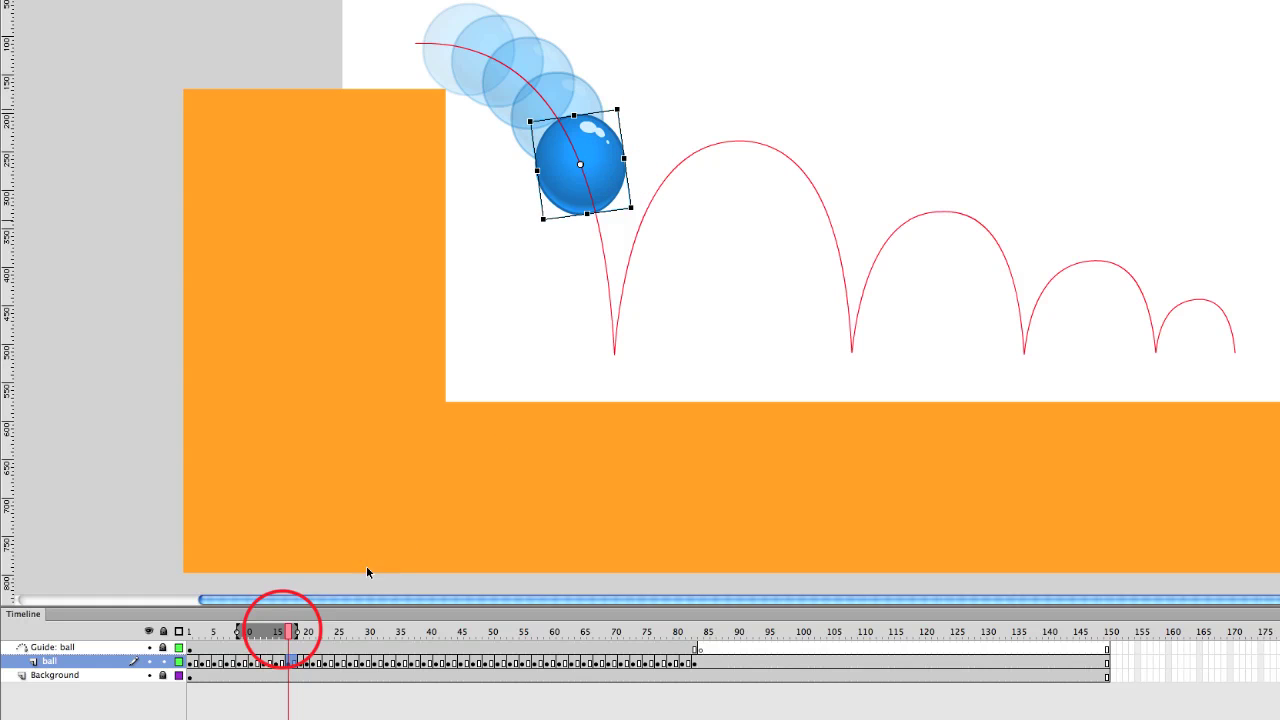
Stretch and narrow the rising ball at frame 23, just after the first ground contact, along its direction of travel.
left_click_drag(288, 632, 325, 645)
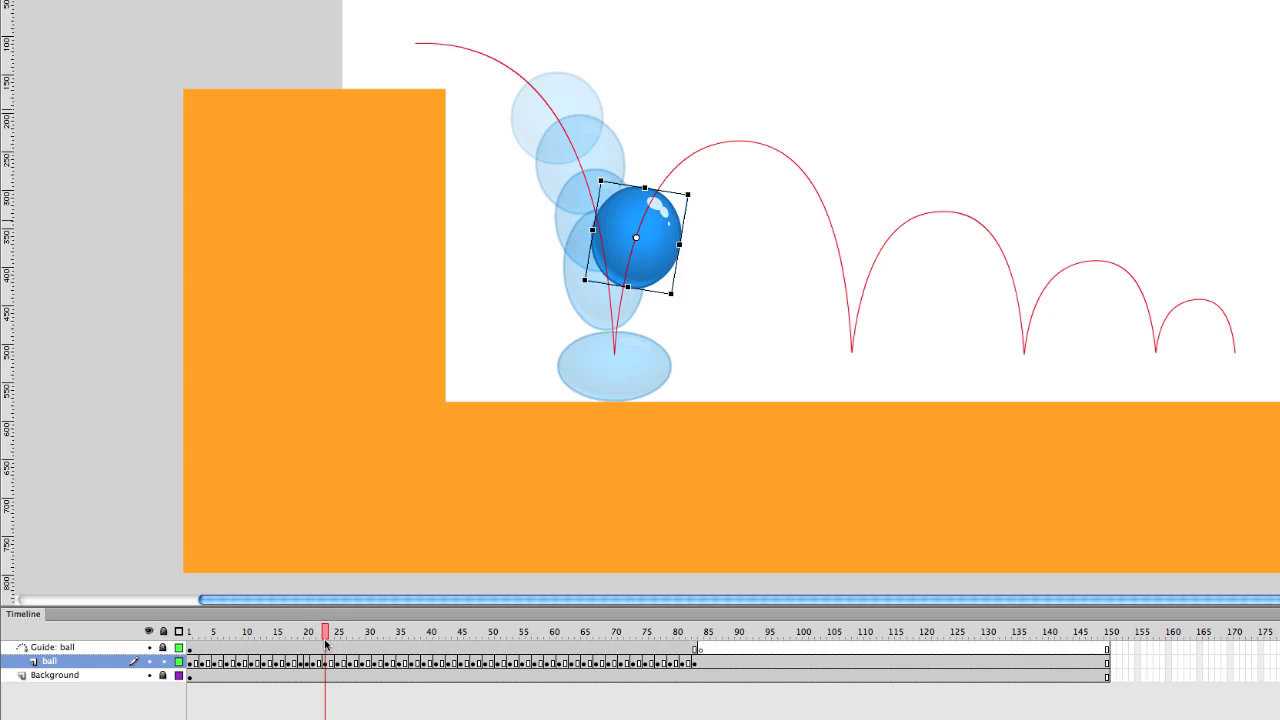
left_click(657, 256)
left_click_drag(644, 187, 645, 181)
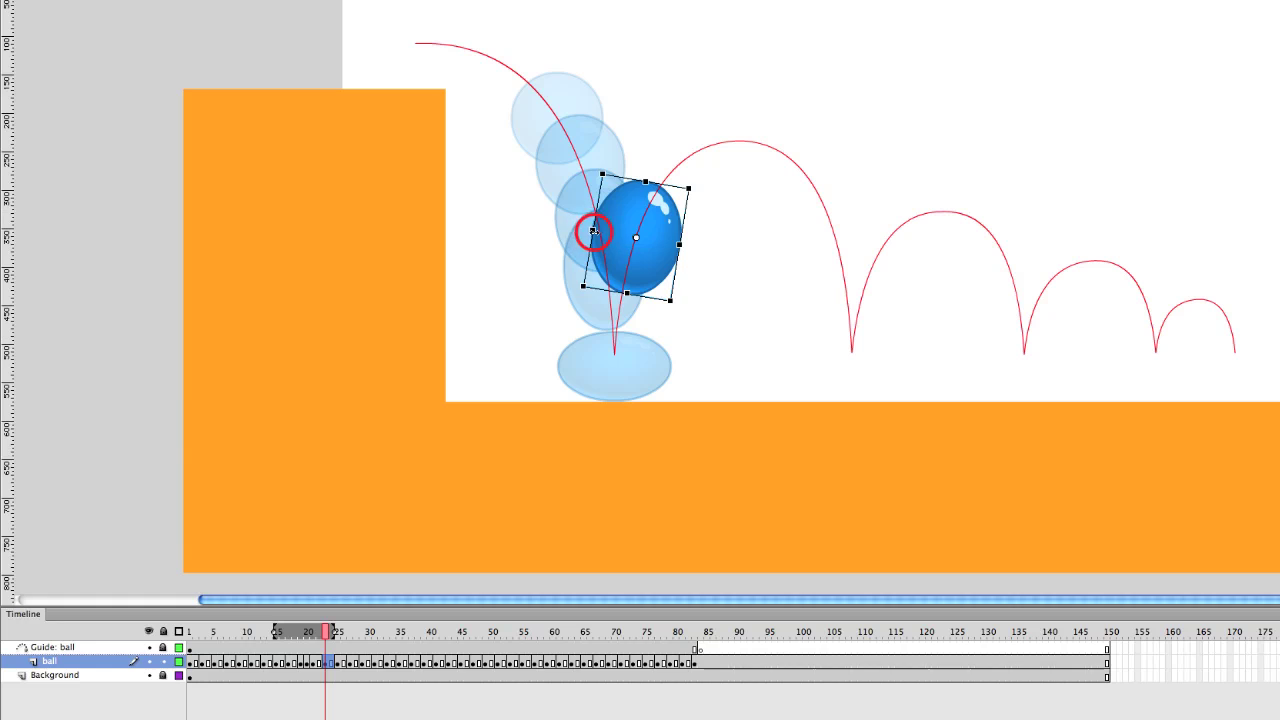
left_click_drag(592, 230, 596, 232)
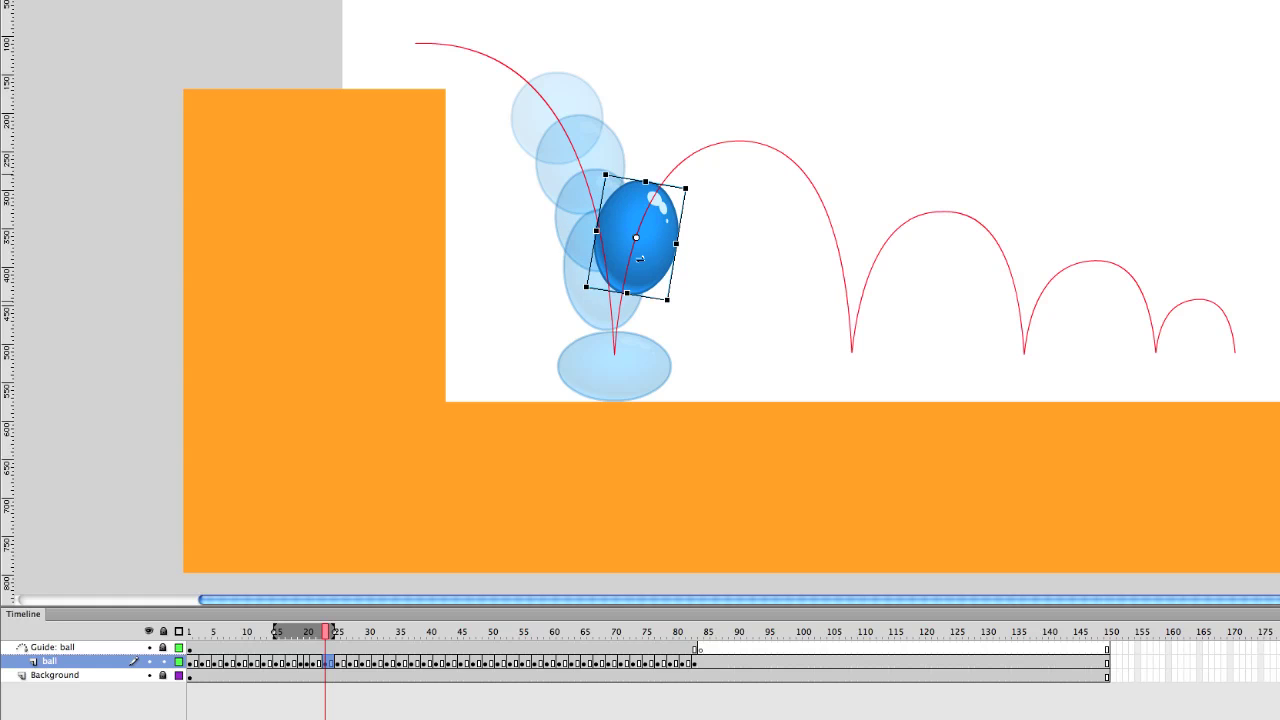
Step back and forth through the frames around the first ground contact to check the squash and stretch.
key("comma")
key("comma")
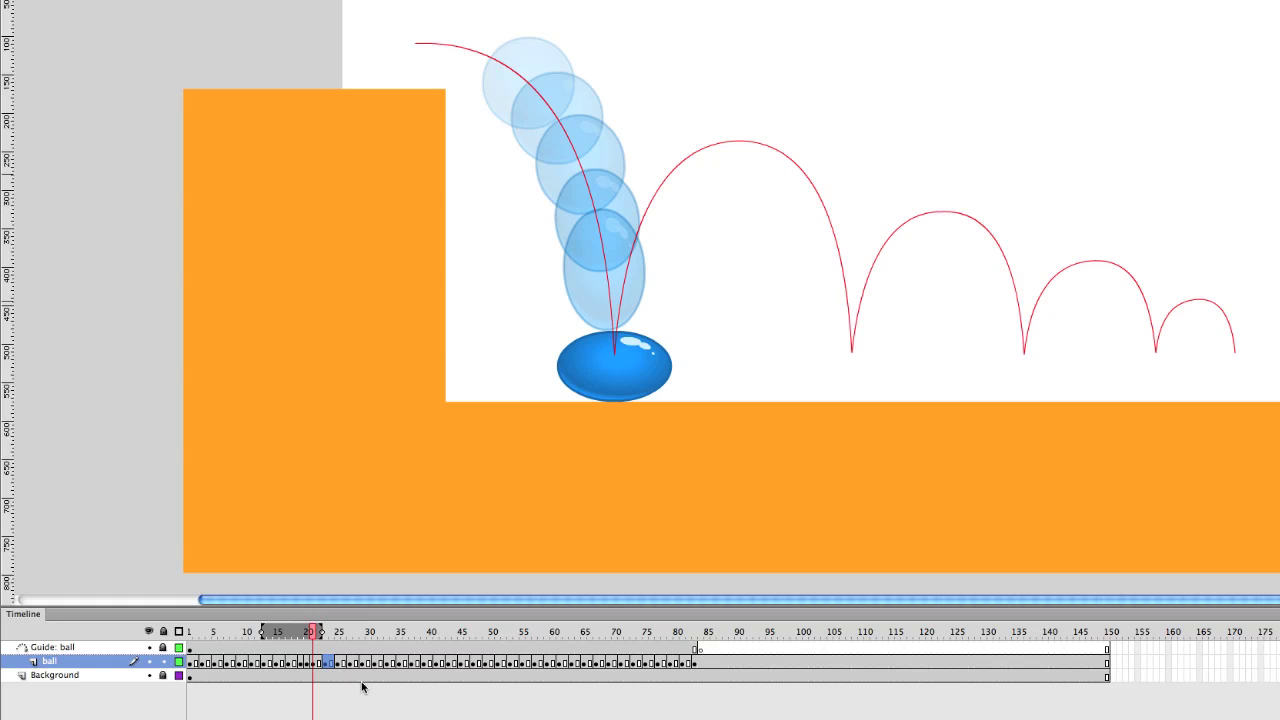
key("comma")
key("comma")
key("comma")
key("period")
key("period")
key("period")
key("period")
key("period")
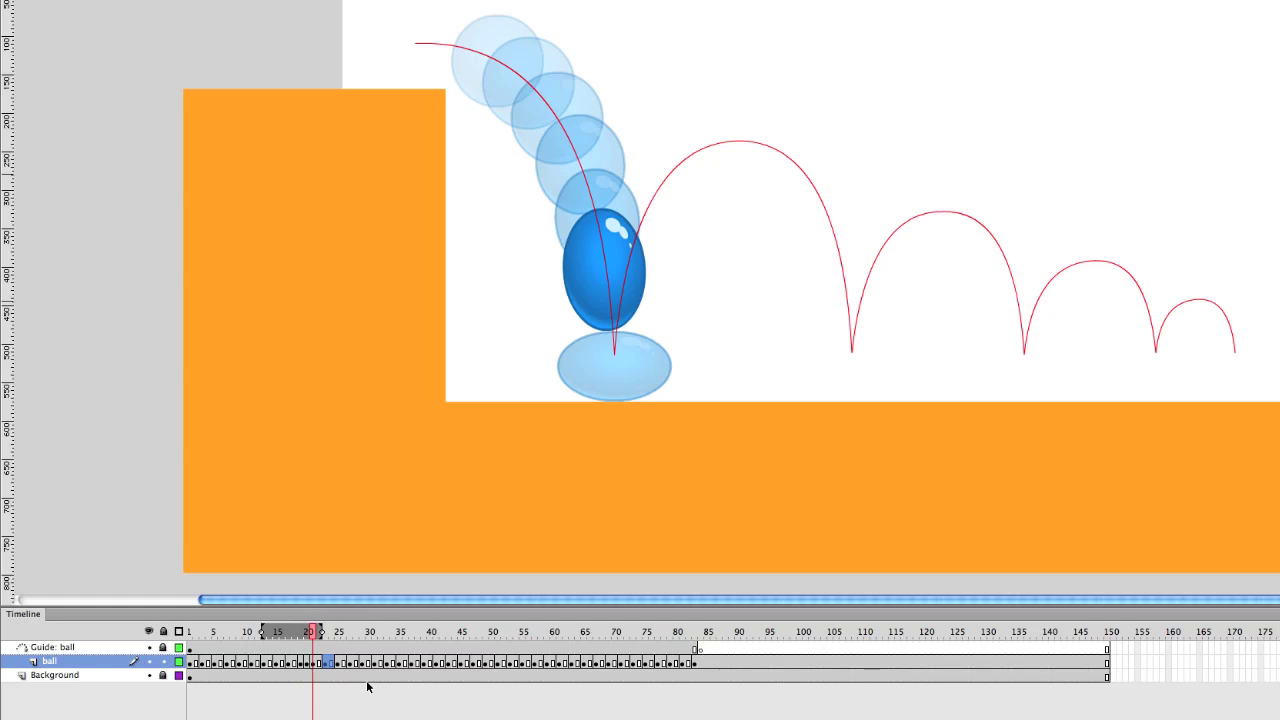
key("period")
key("period")
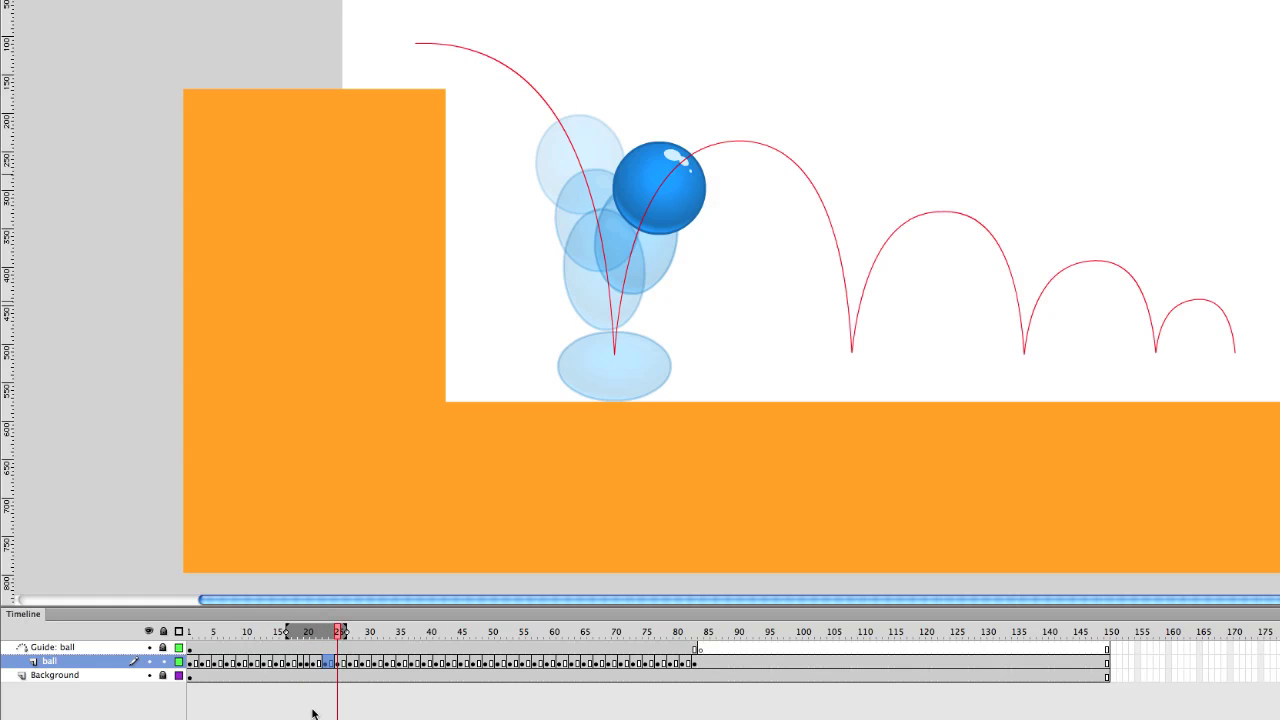
key("comma")
key("comma")
key("comma")
key("comma")
key("comma")
key("period")
key("period")
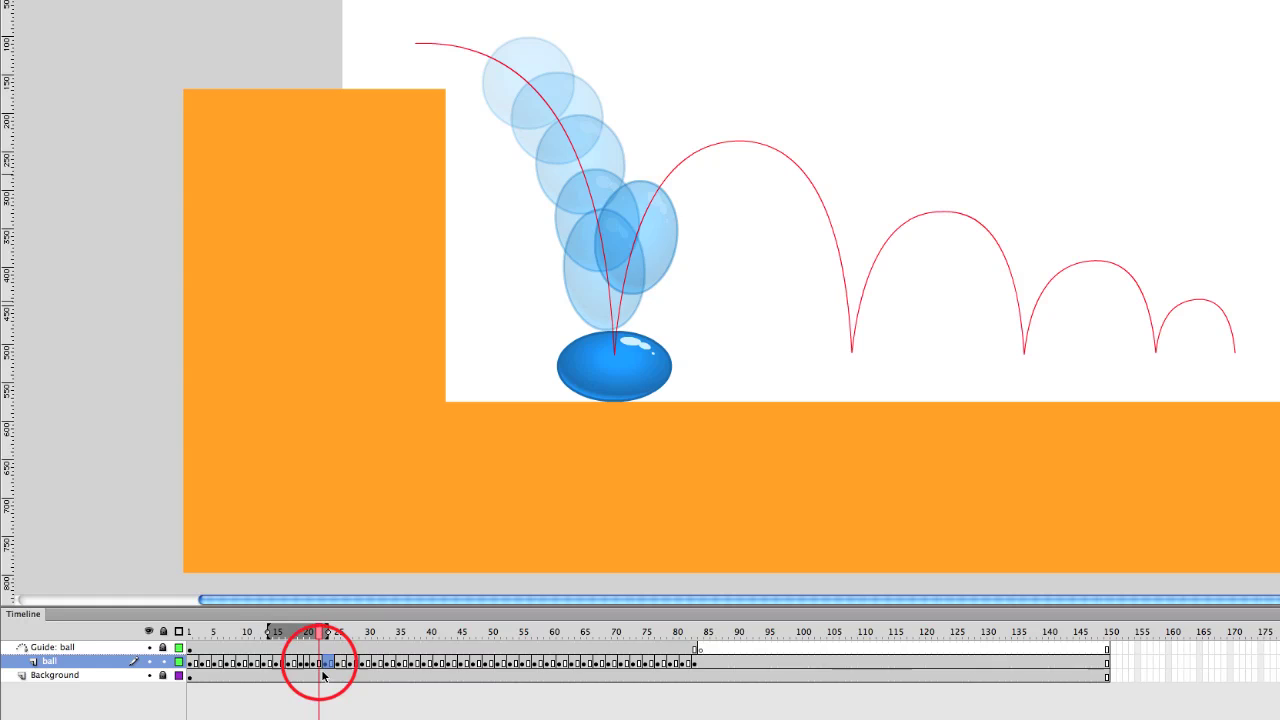
Remove frame 22 from all layers so the squashed ball is held for a shorter time.
left_click(320, 664)
left_click(333, 697)
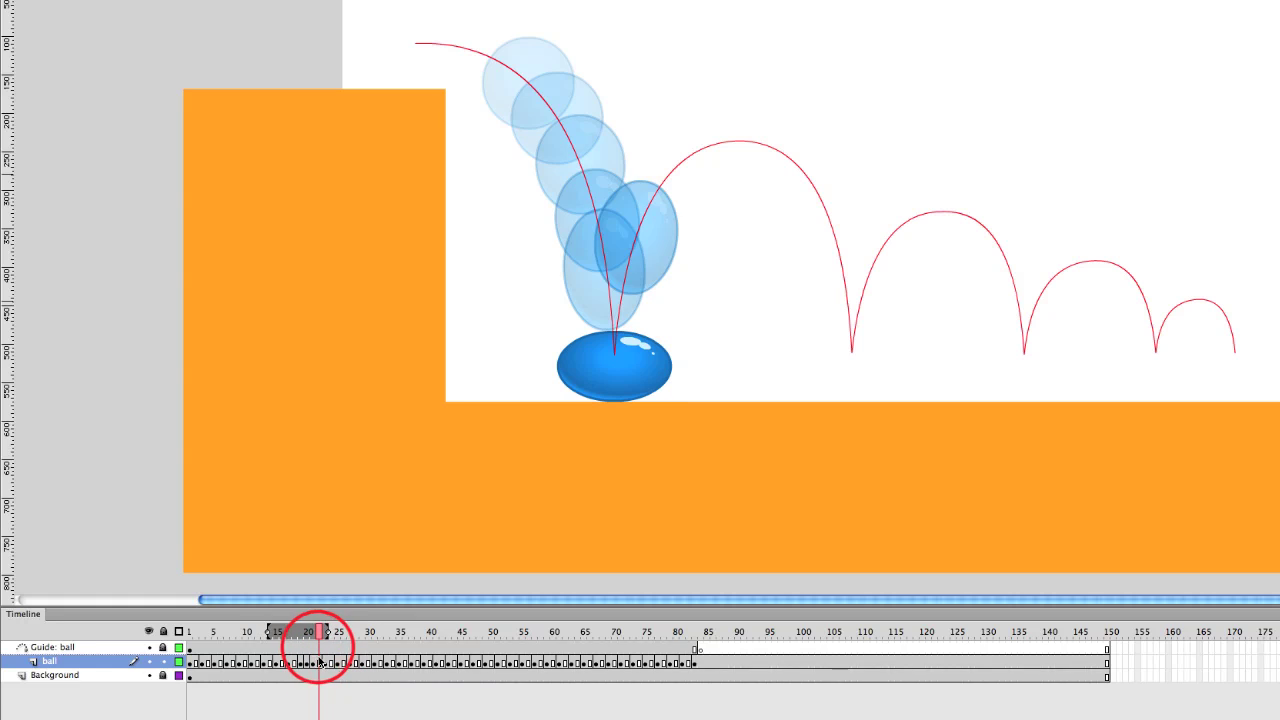
left_click(319, 658)
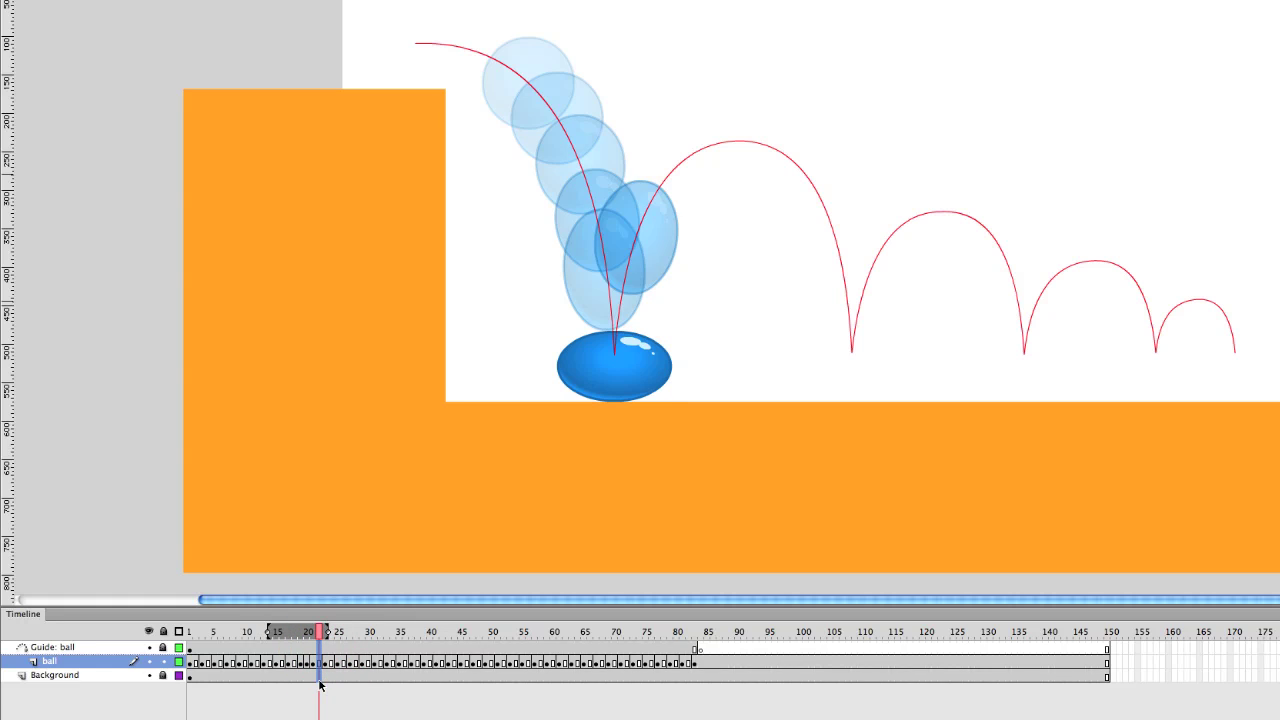
key("shift+F5")
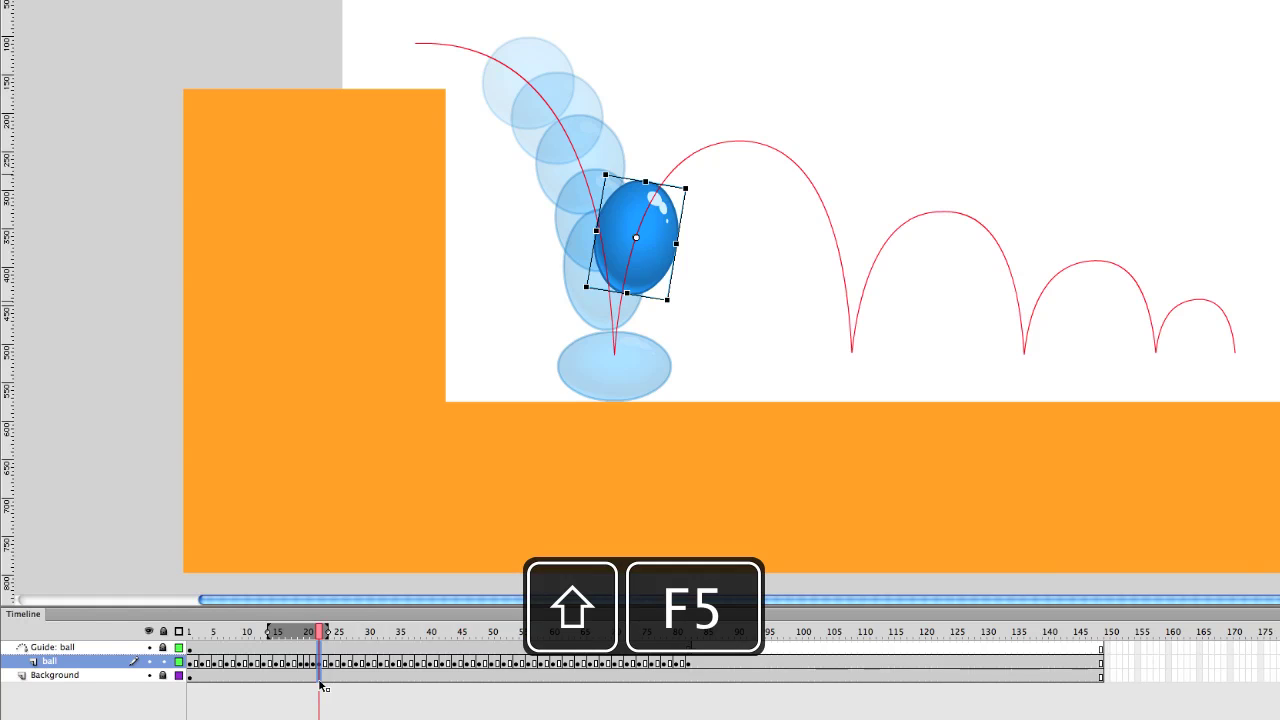
Clear the ball keyframes at frames 30 and 26 and remove four frames from all layers to speed up the first rebound.
left_click_drag(318, 632, 397, 648)
left_click(354, 631)
left_click(366, 663)
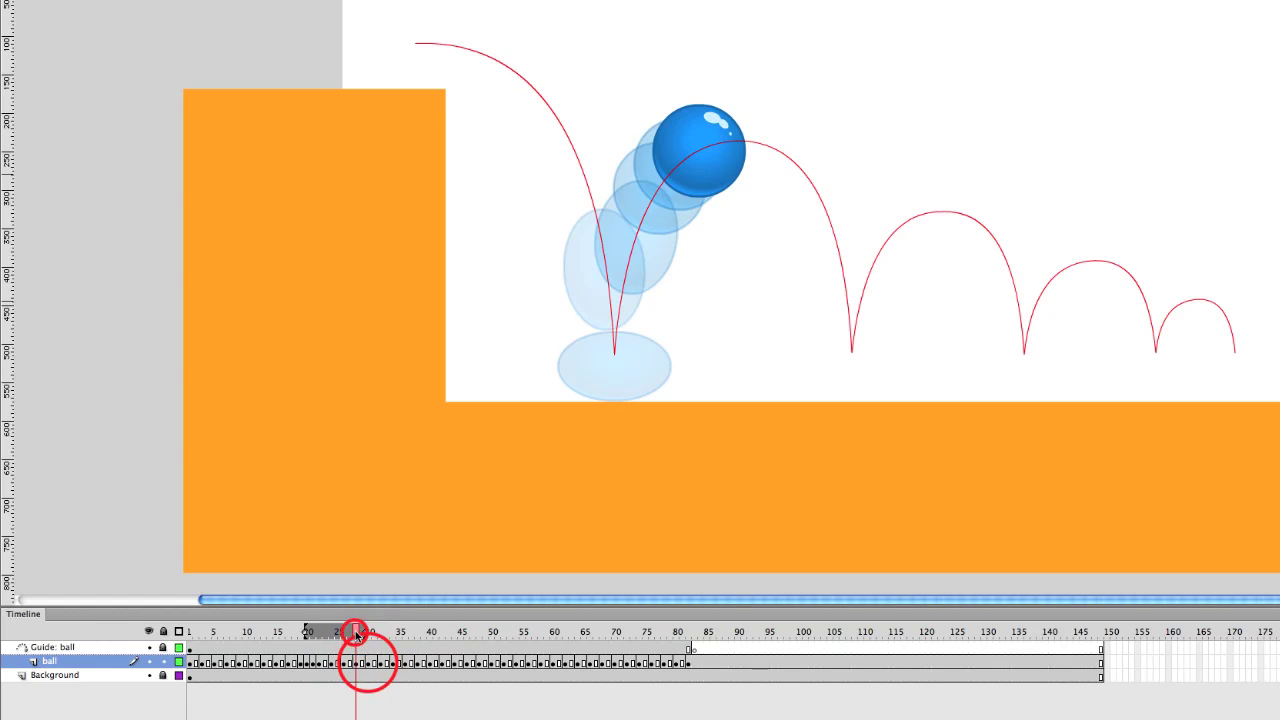
left_click(366, 631)
key("shift+F6")
mouse_move(368, 630)
left_mouse_down()
mouse_move(423, 631)
mouse_move(346, 631)
mouse_move(350, 648)
left_mouse_up()
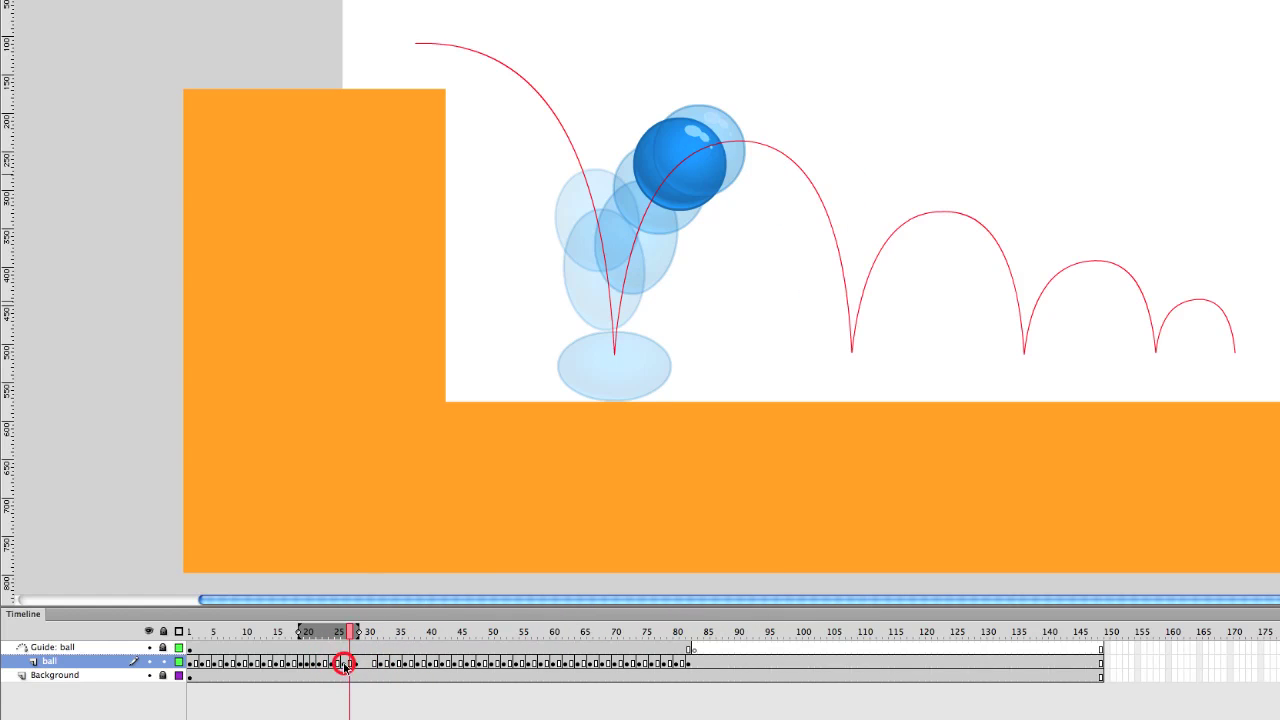
left_click(344, 663)
key("shift+F6")
left_click(343, 631)
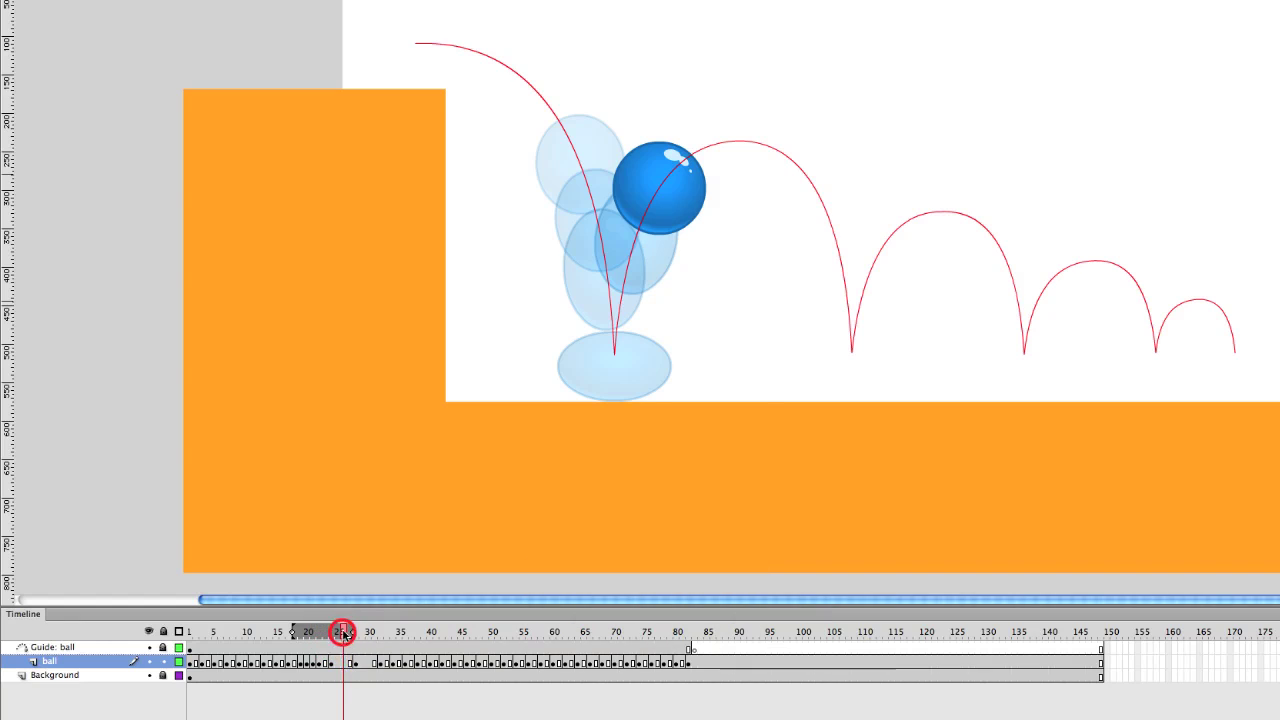
key("shift+F5")
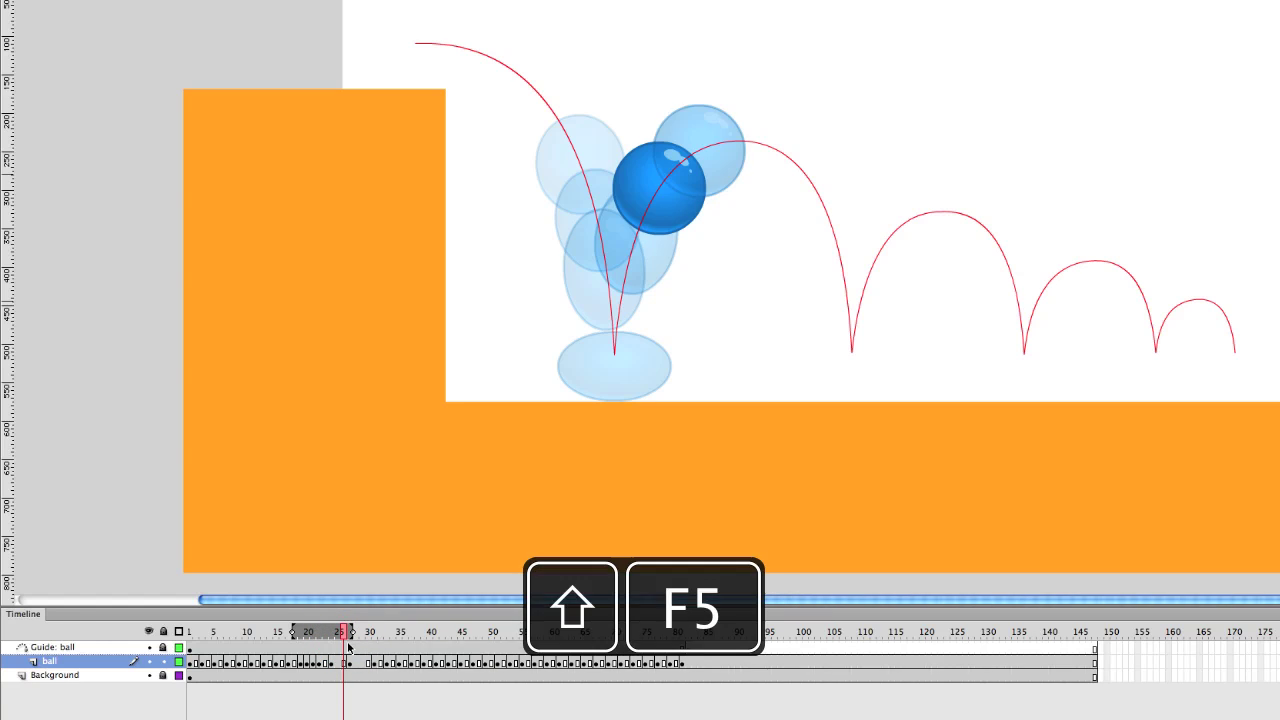
left_click(348, 645)
left_click(355, 634)
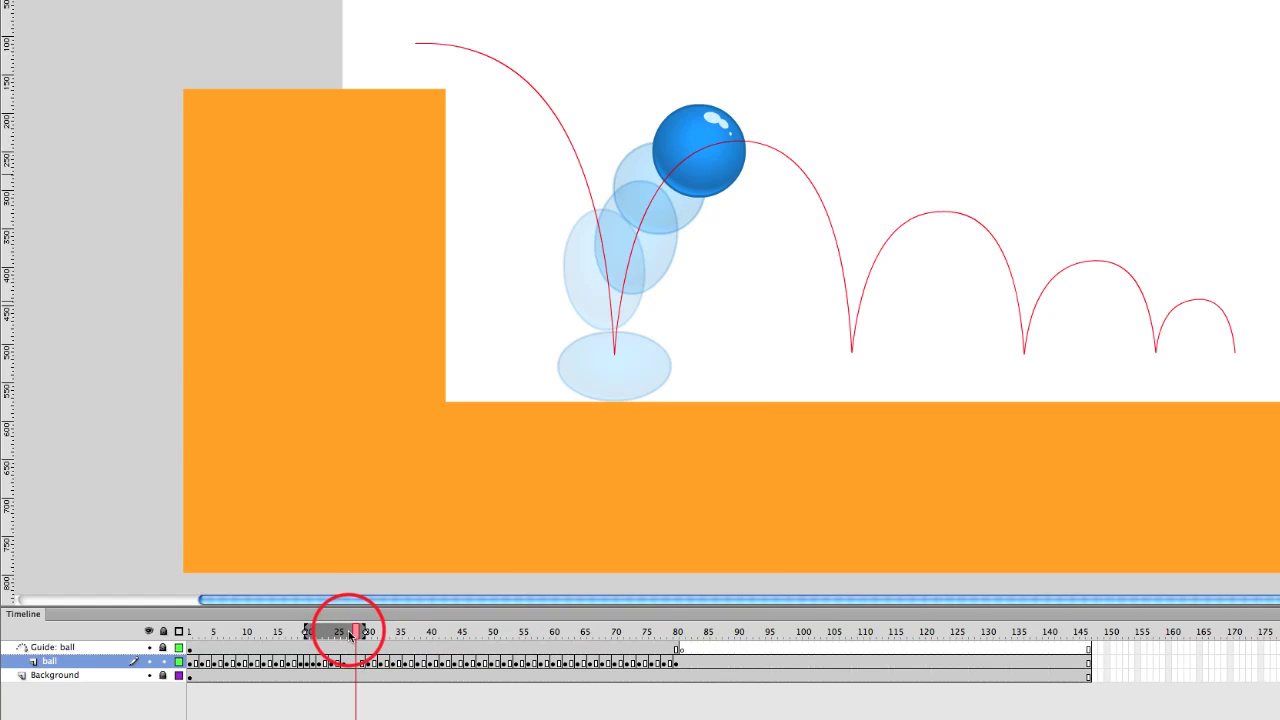
key("shift+F5")
key("shift+F5")
left_click(323, 637)
left_click_drag(323, 637, 340, 634)
Step through the first rebound and nudge the ball's positions along the arc between the first and second ground contacts.
key("comma")
key("comma")
key("period")
key("period")
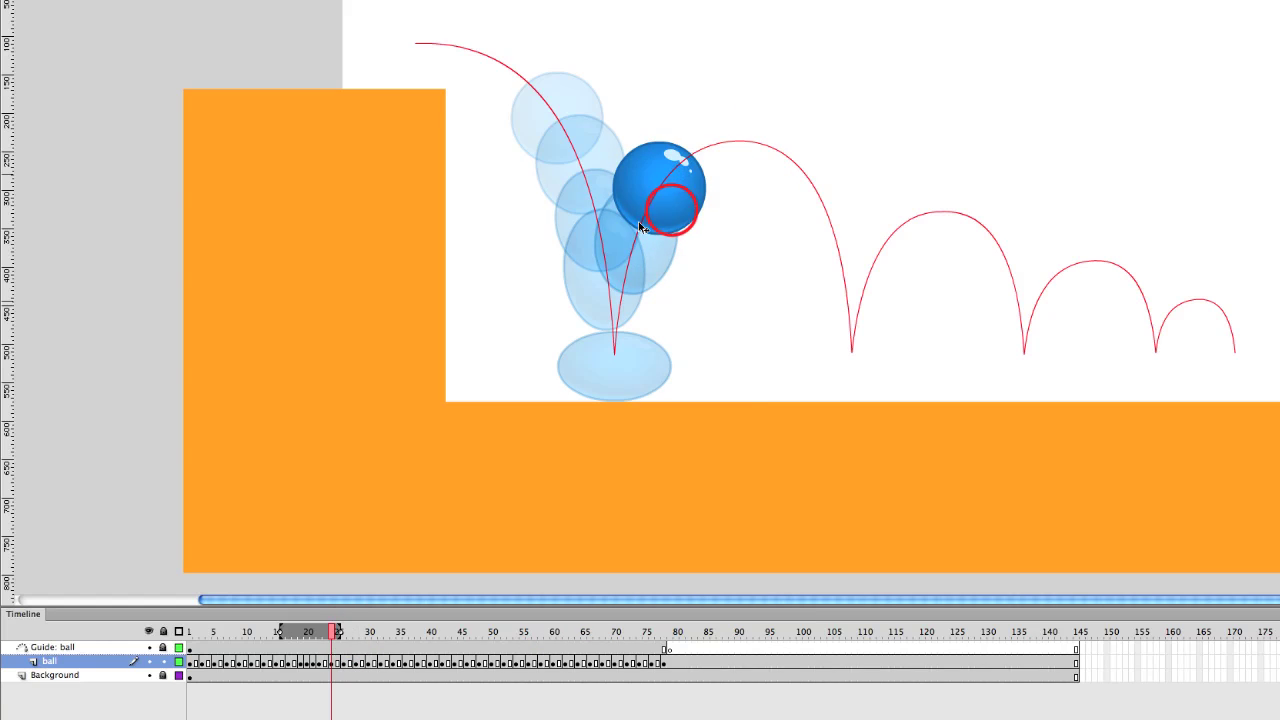
left_click_drag(677, 216, 798, 207)
key("comma")
key("comma")
key("period")
key("period")
key("period")
key("period")
key("period")
key("period")
key("period")
key("comma")
key("period")
key("period")
key("period")
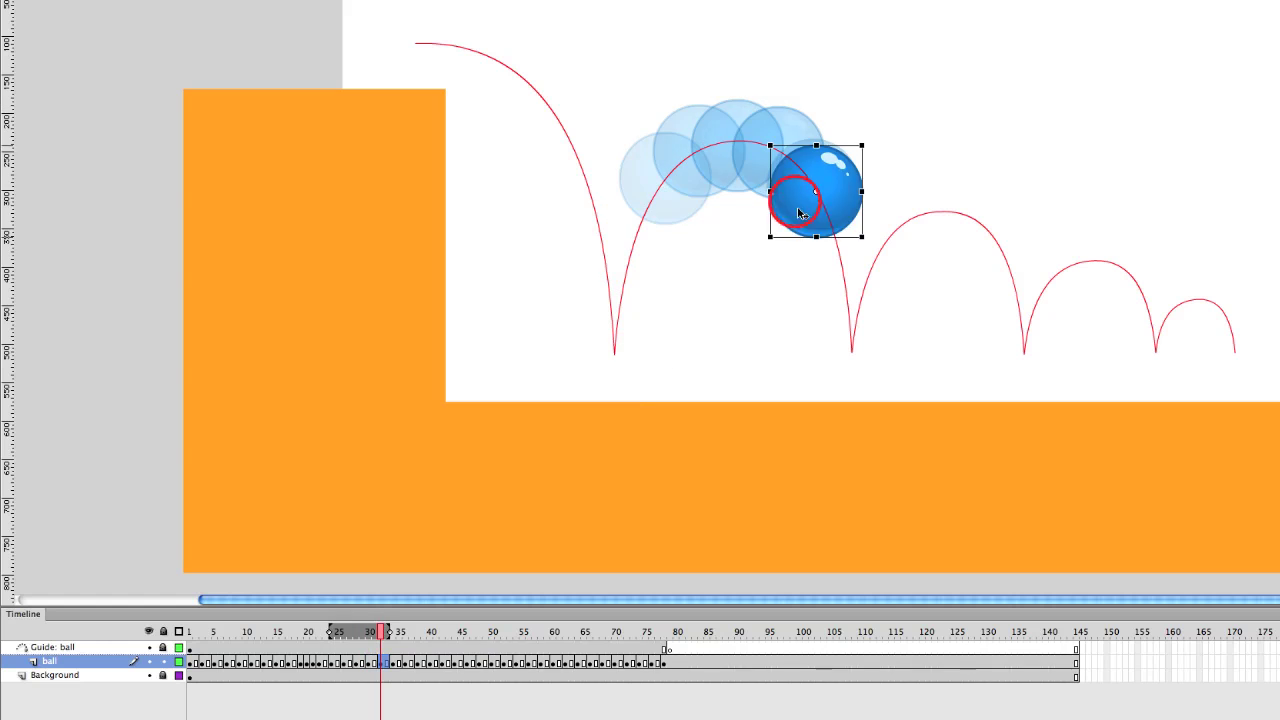
Shift the ball layer's keyframes around and after the second ground contact one frame earlier, twice.
key("period")
key("period")
key("period")
key("period")
left_click(393, 662)
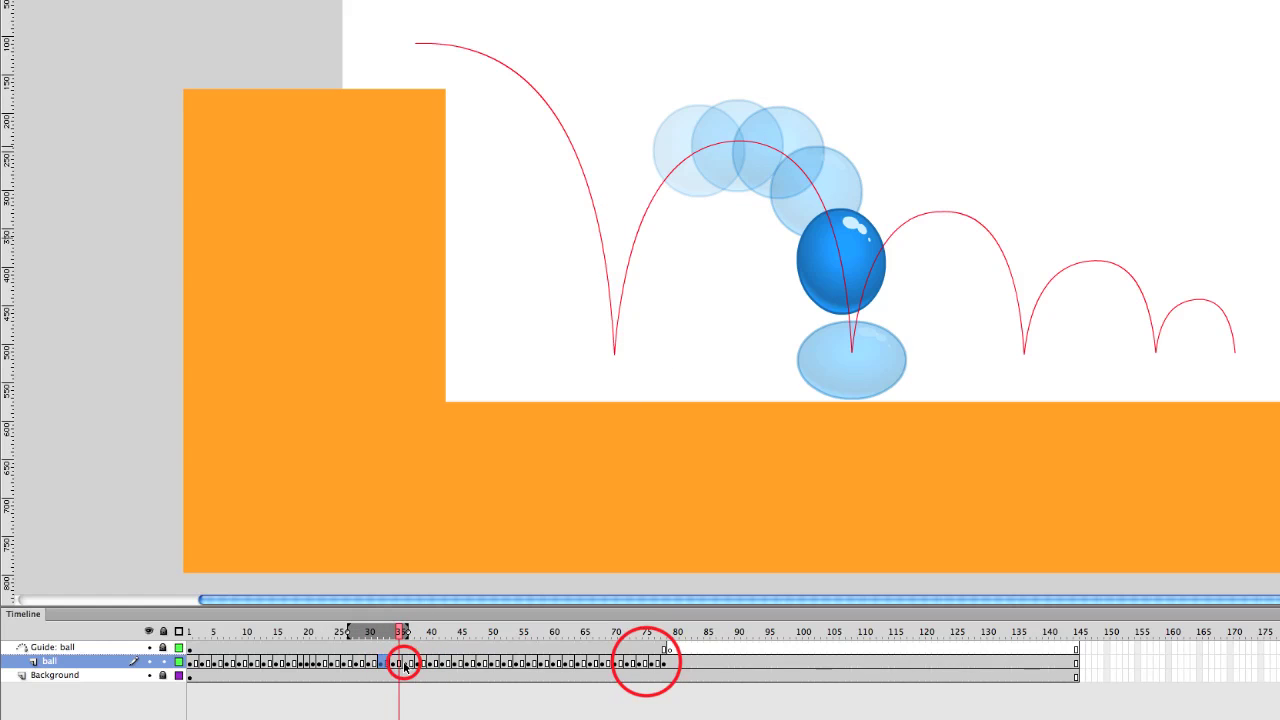
left_click(645, 662, "shift")
left_click(403, 662)
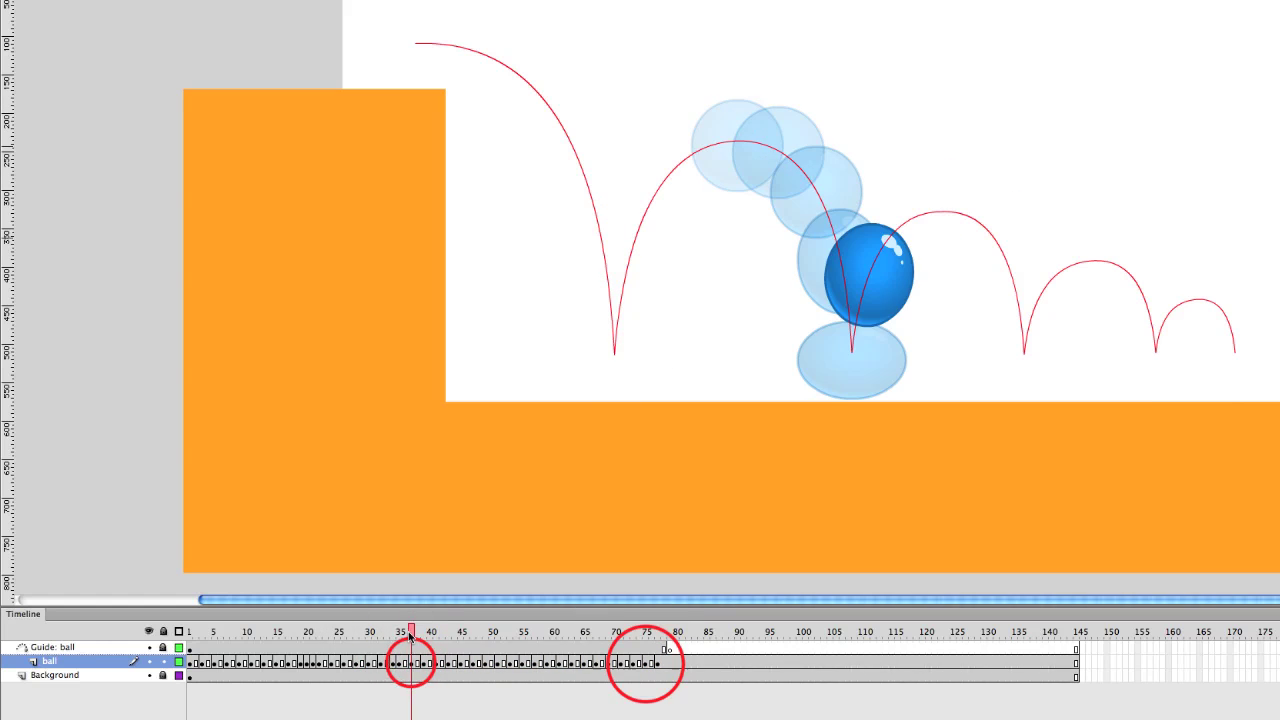
left_click(645, 665, "shift")
Nudge the ball's positions from frame 38 onward along the arc between the second and third ground contacts to smooth their spacing.
left_click(909, 271)
key("period")
key("period")
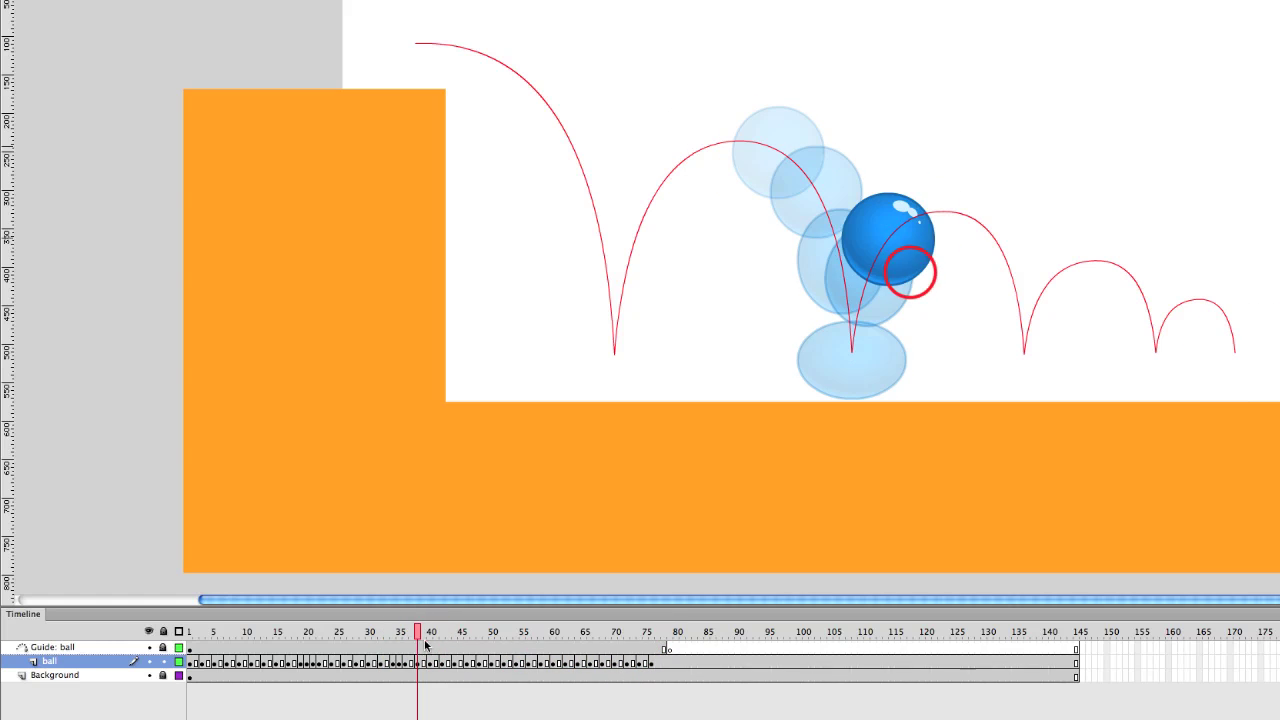
left_click(900, 266)
left_click_drag(893, 266, 990, 282)
key("period")
key("period")
key("period")
key("period")
key("period")
key("period")
key("period")
key("period")
key("period")
key("comma")
key("comma")
left_click_drag(989, 210, 992, 215)
key("comma")
key("comma")
left_click(933, 211)
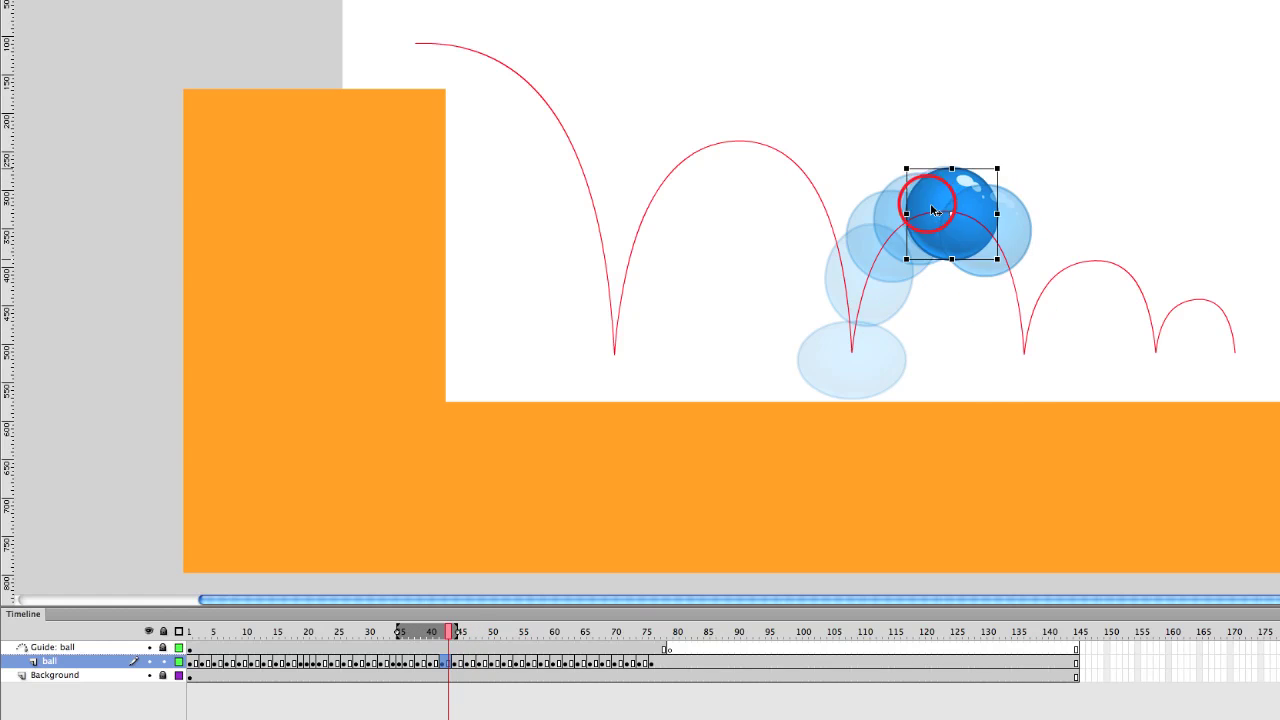
key("comma")
key("comma")
key("comma")
key("comma")
key("period")
left_click_drag(910, 217, 1000, 225)
Step through the remaining bounces frame by frame to the end, and play the whole animation from the start.
key("period")
key("period")
key("period")
key("period")
key("period")
key("period")
key("period")
key("period")
key("period")
key("period")
key("period")
key("period")
key("period")
key("period")
key("period")
key("period")
key("period")
key("period")
key("period")
key("period")
key("period")
key("period")
key("period")
key("period")
key("period")
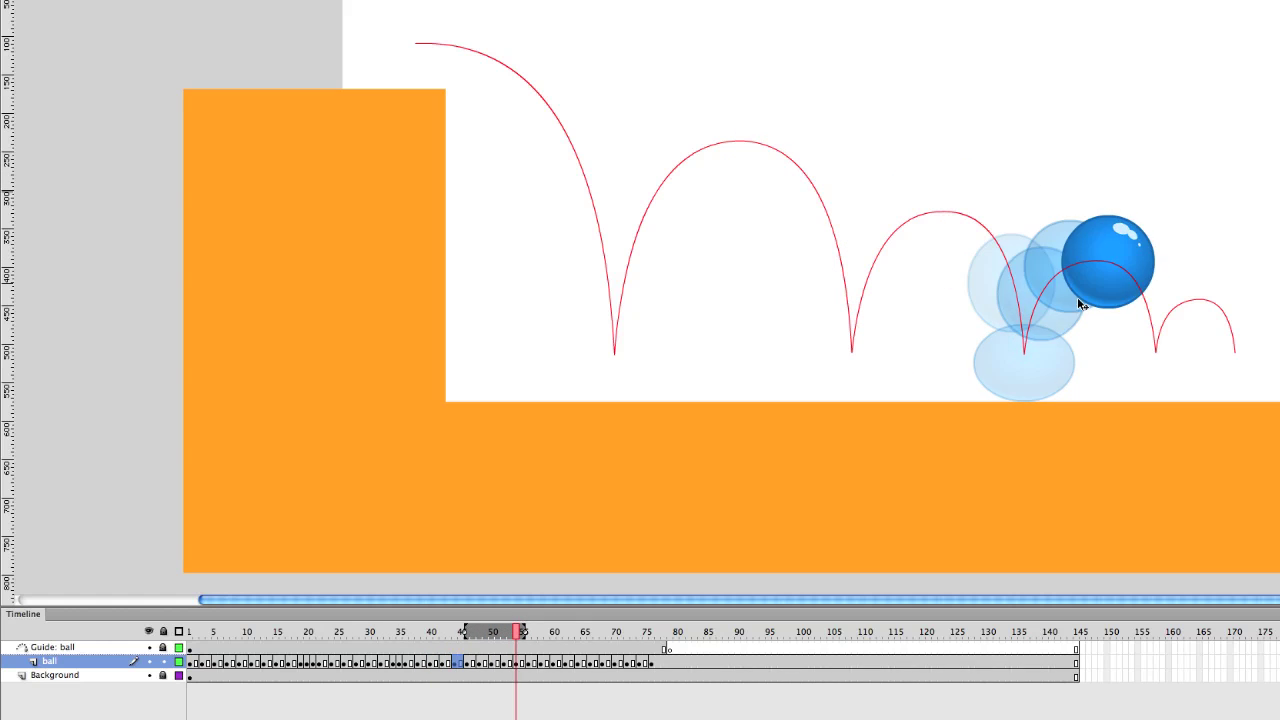
key("period")
key("period")
key("period")
key("period")
key("period")
key("period")
key("period")
key("period")
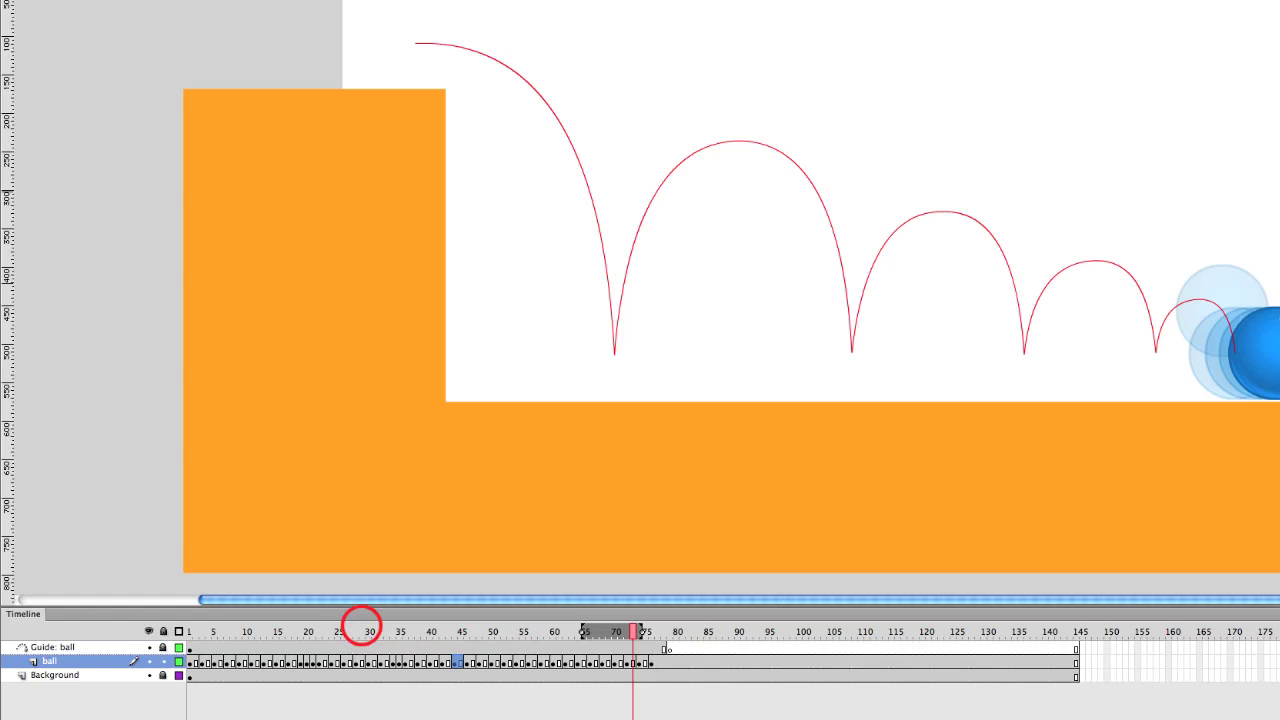
left_click_drag(361, 627, 2, 661)
key("Return")
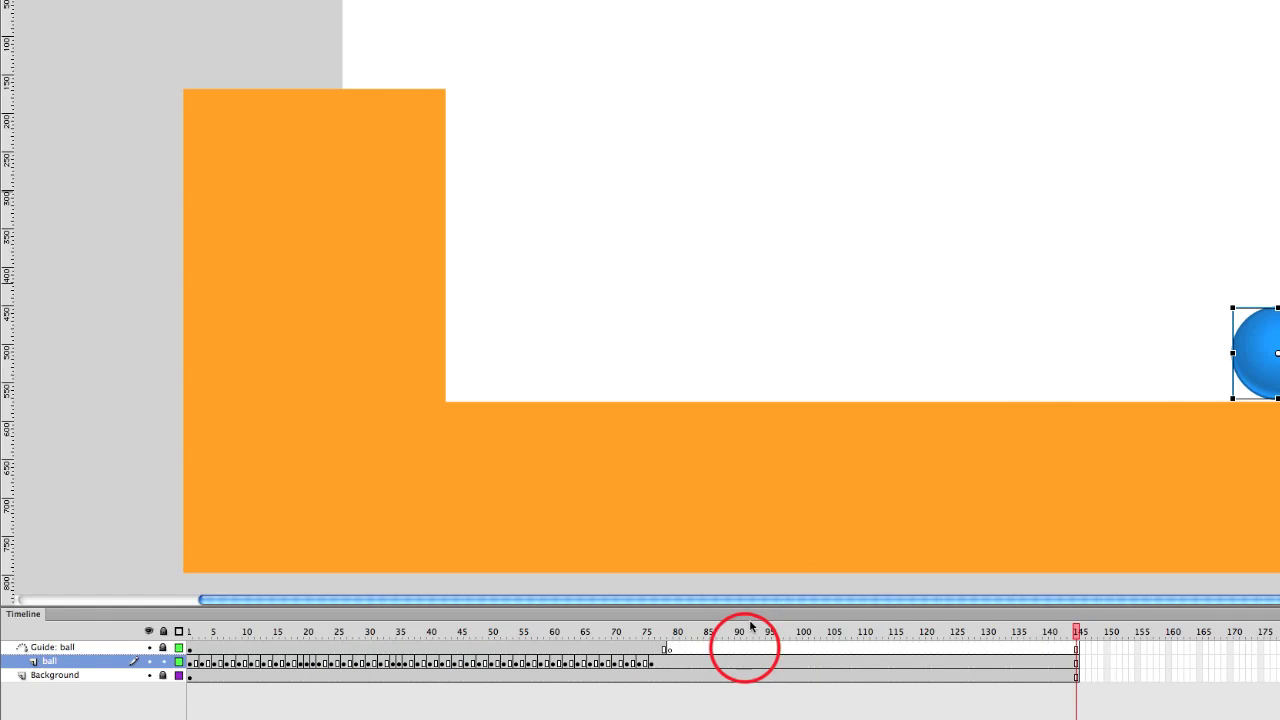
Trim the surplus end frames so all layers finish at frame 90, and test the movie from frame 1.
left_click_drag(742, 662, 885, 709)
key("shift+F5")
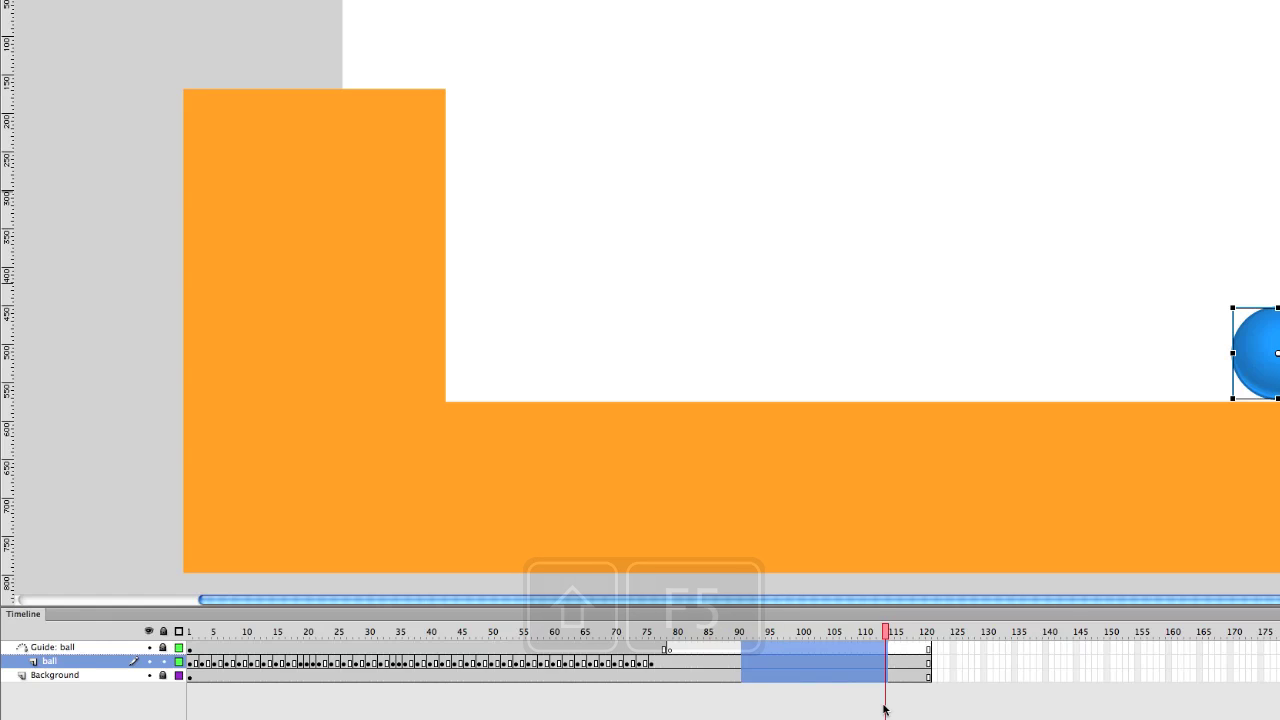
key("shift+F5")
left_click_drag(737, 633, 127, 649)
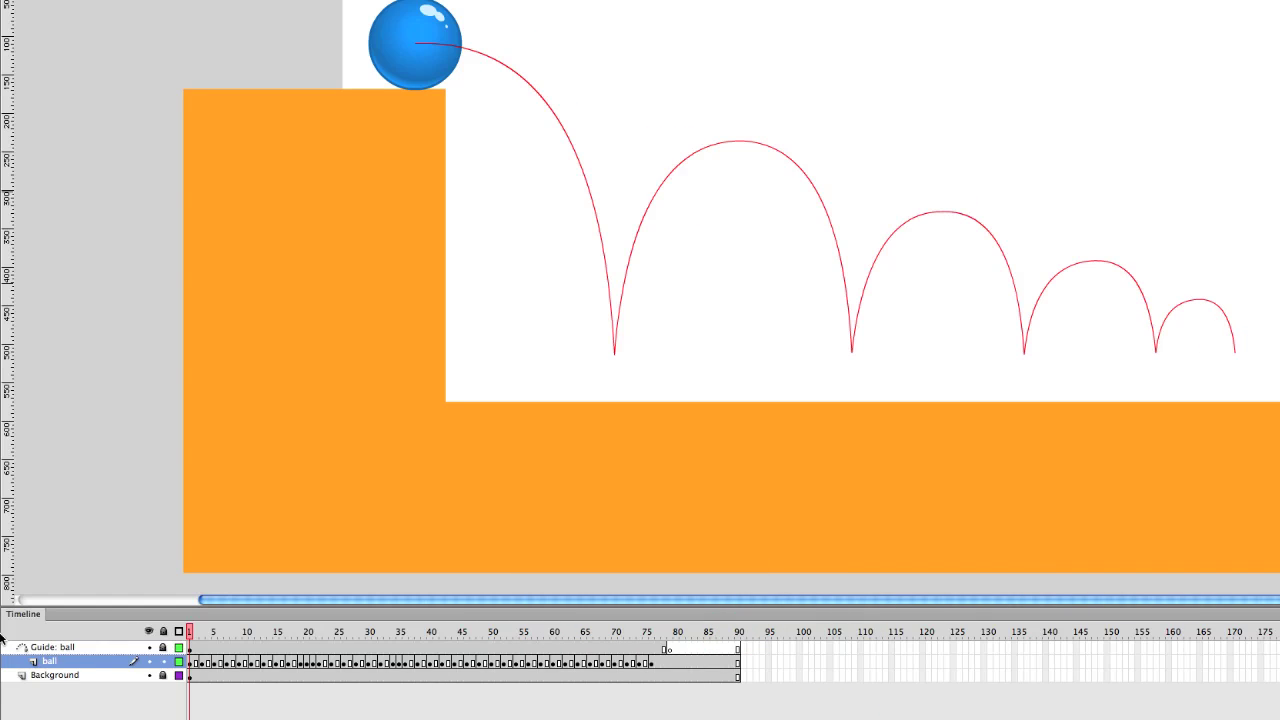
key("super+Return")
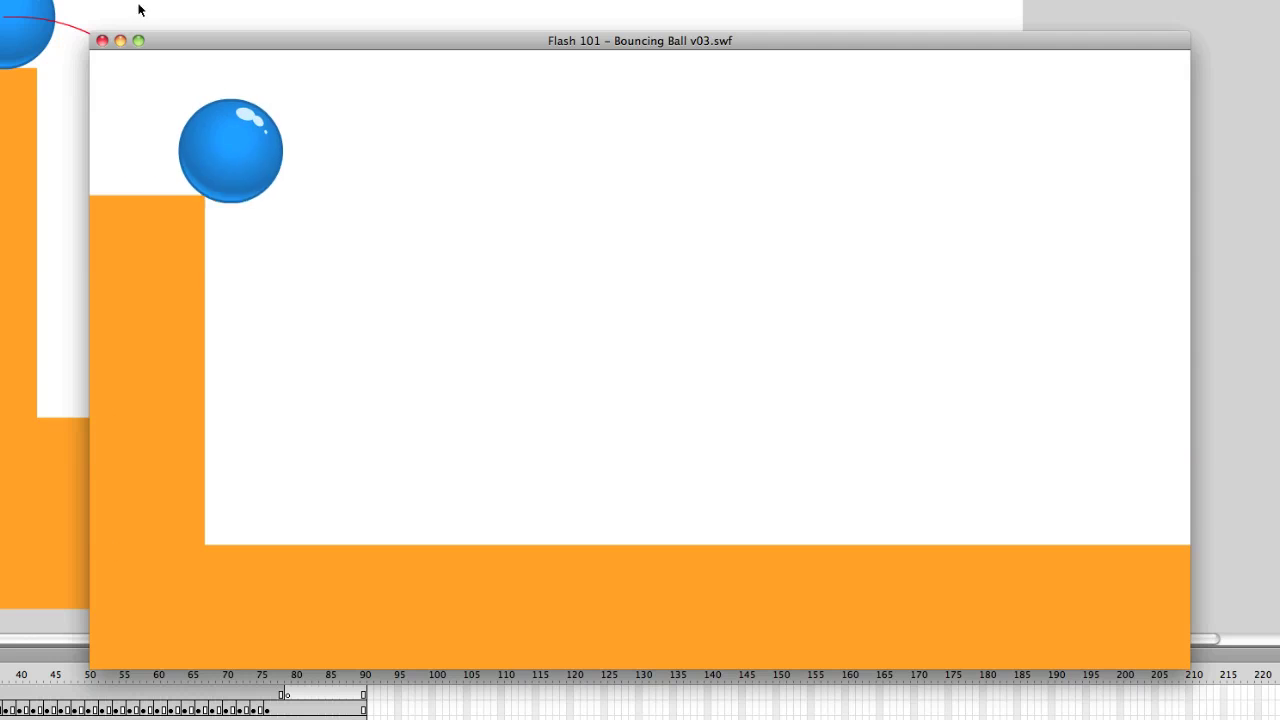
Extend all layers by two frames near frame 26 and turn the added ball-layer frames into keyframes, with onion skinning on.
left_click(102, 40)
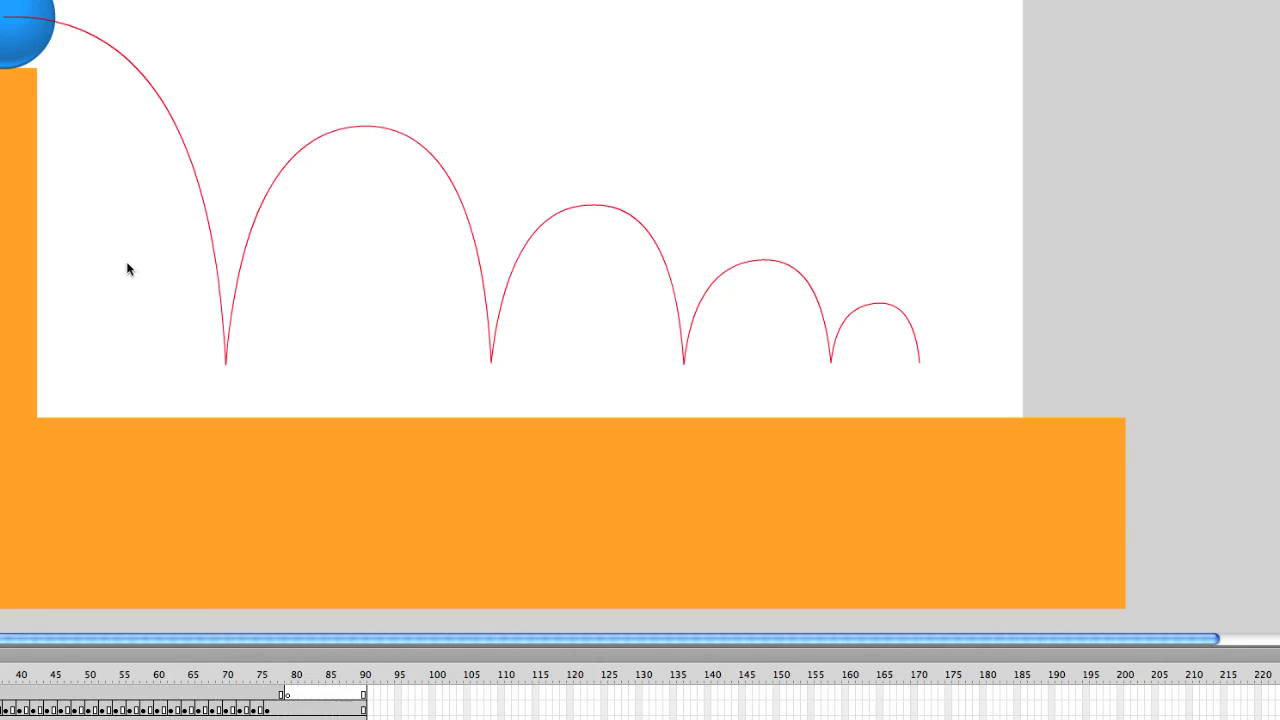
left_click_drag(197, 560, 218, 583)
key("F5")
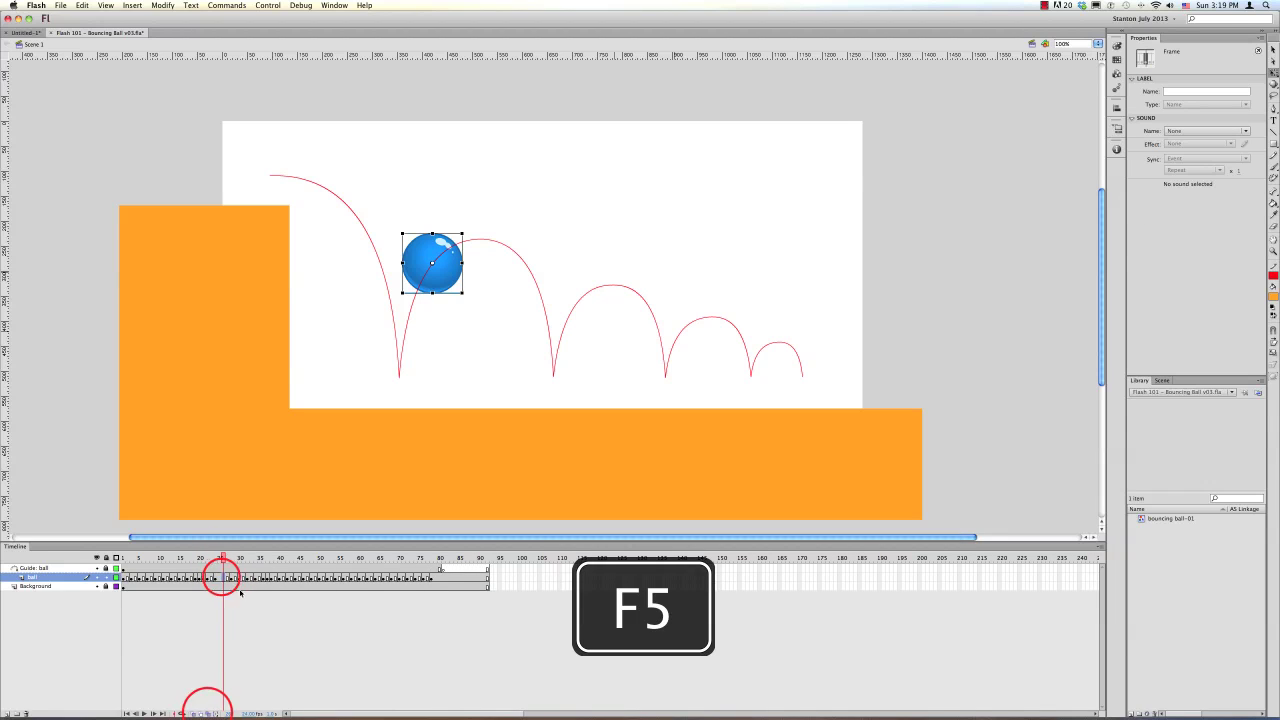
key("F6")
left_click(207, 713)
left_click_drag(443, 268, 481, 262)
left_click(208, 713)
left_click(192, 713)
key("F6")
Adjust the ball's position around frame 26 on the rising side of the arc after the first ground contact.
key("comma")
key("comma")
key("comma")
key("comma")
key("comma")
left_click(448, 278)
key("period")
key("period")
key("comma")
key("period")
key("period")
key("period")
key("comma")
key("comma")
key("comma")
key("comma")
key("comma")
key("period")
key("period")
key("period")
key("period")
key("period")
key("period")
key("period")
key("comma")
key("comma")
key("comma")
key("period")
Nudge the ball along the peak of the arc between the first and second ground contacts, around frames 27 to 30.
left_click(458, 263)
key("period")
key("period")
key("comma")
key("period")
key("period")
key("comma")
key("period")
key("period")
key("comma")
key("comma")
key("comma")
key("period")
key("period")
left_click(241, 559)
key("comma")
key("comma")
key("period")
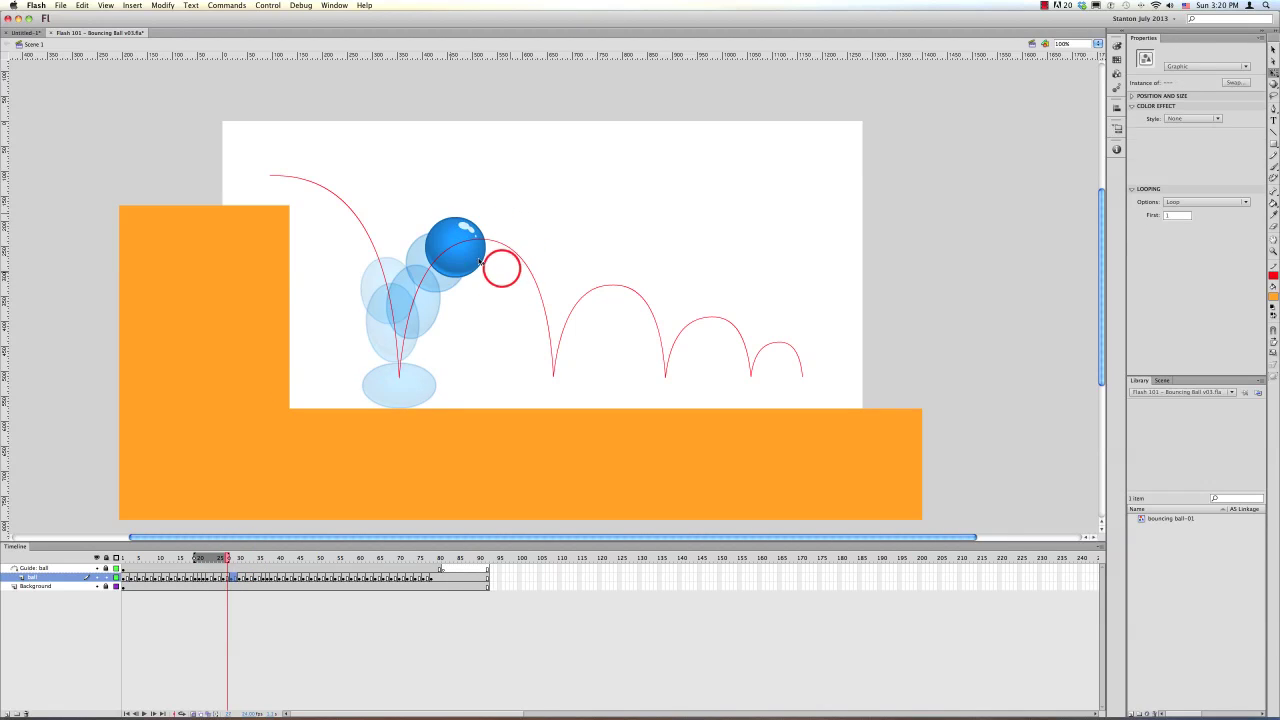
key("period")
key("period")
mouse_move(511, 272)
left_mouse_down()
mouse_move(525, 290)
mouse_move(495, 262)
left_mouse_up()
key("comma")
key("period")
Even out the ball's spacing just past the same arc's peak, from about frame 30 to frame 34.
left_click(527, 291)
key("comma")
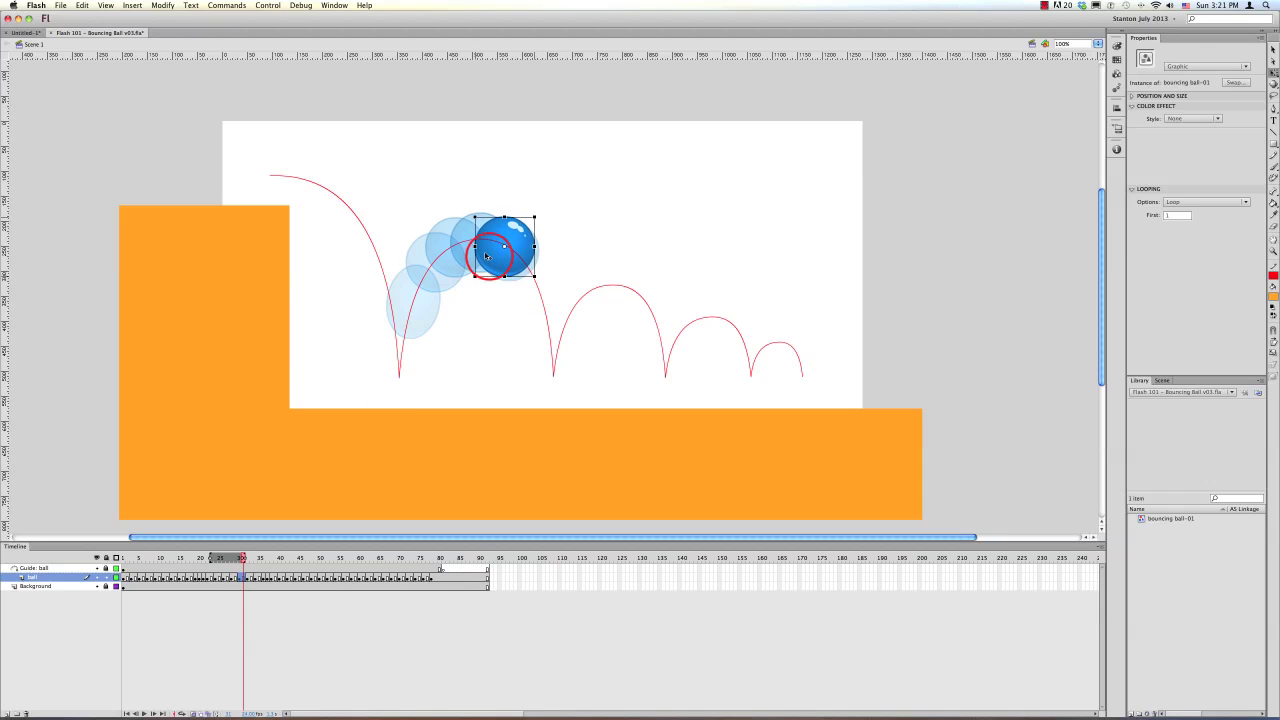
key("comma")
key("comma")
key("period")
key("period")
left_click(523, 286)
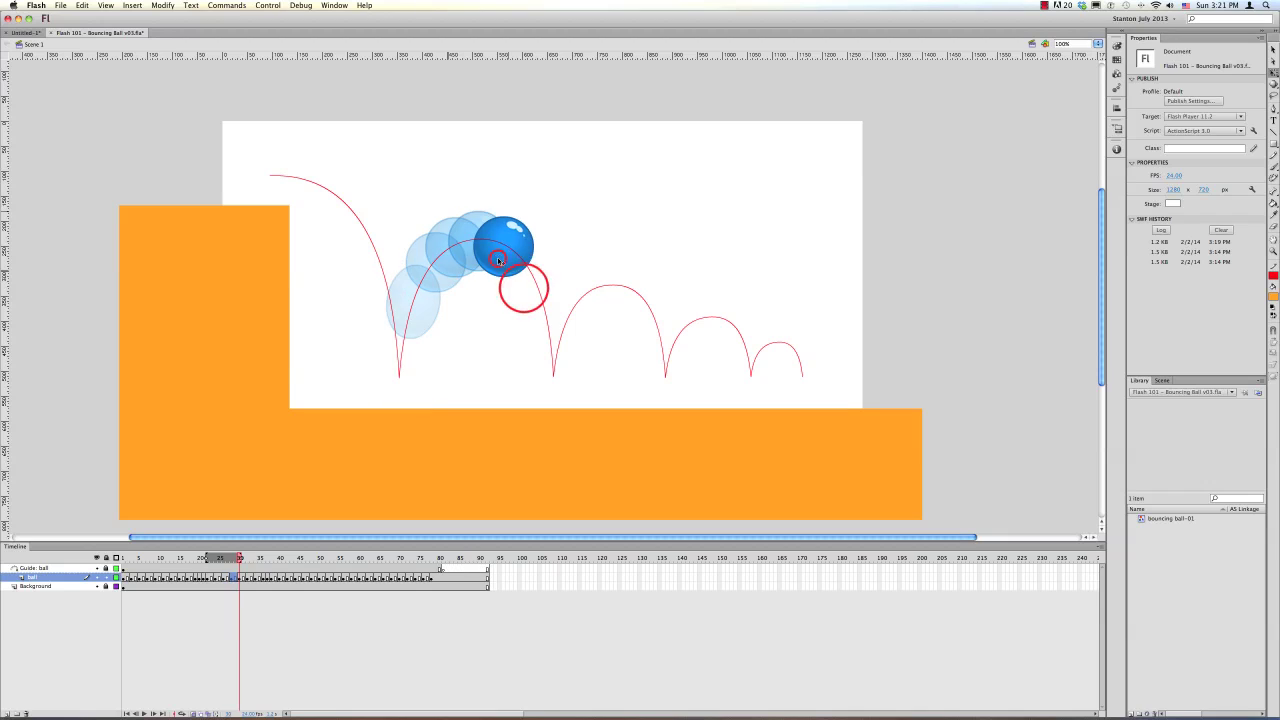
key("comma")
key("comma")
key("period")
key("period")
key("period")
key("period")
left_click(526, 290)
left_click(515, 269)
key("period")
key("period")
left_click(531, 290)
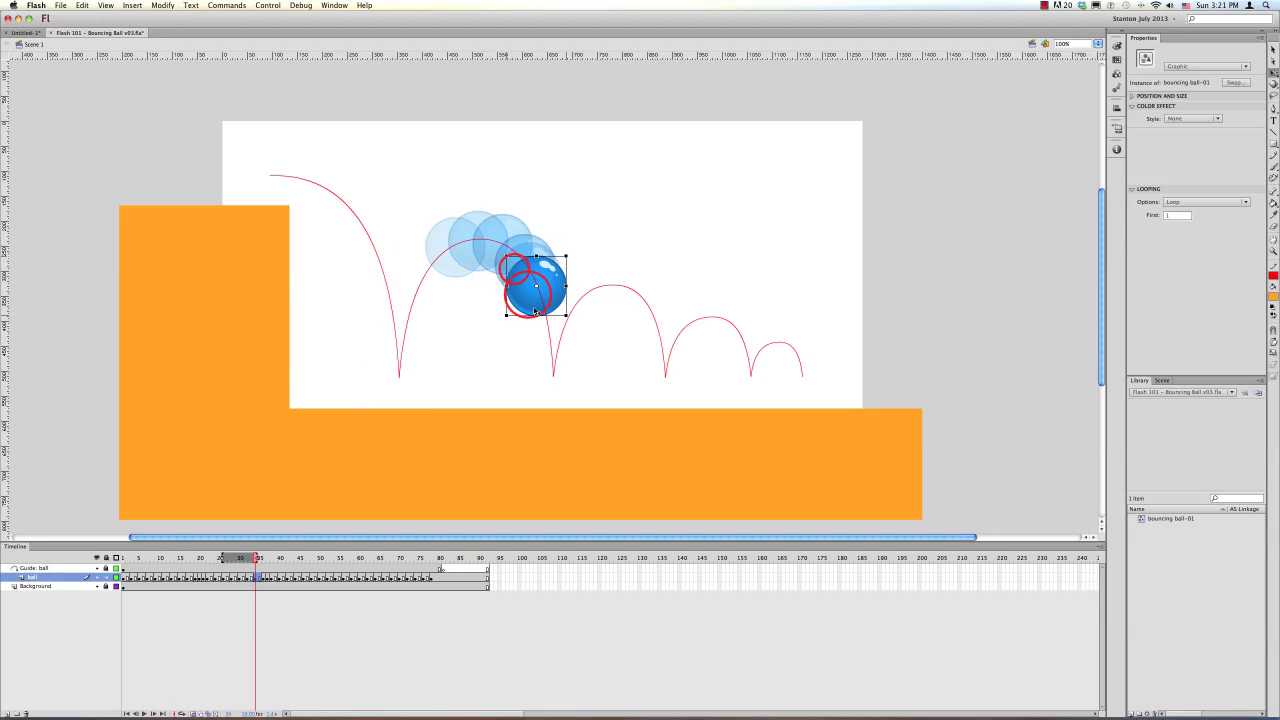
Refine the ball's positions on the steep descent into the second ground contact, from about frame 33 to frame 36.
key("comma")
left_click(517, 270)
left_click(537, 328)
key("comma")
key("comma")
key("period")
key("period")
key("period")
key("period")
key("period")
left_click(534, 322)
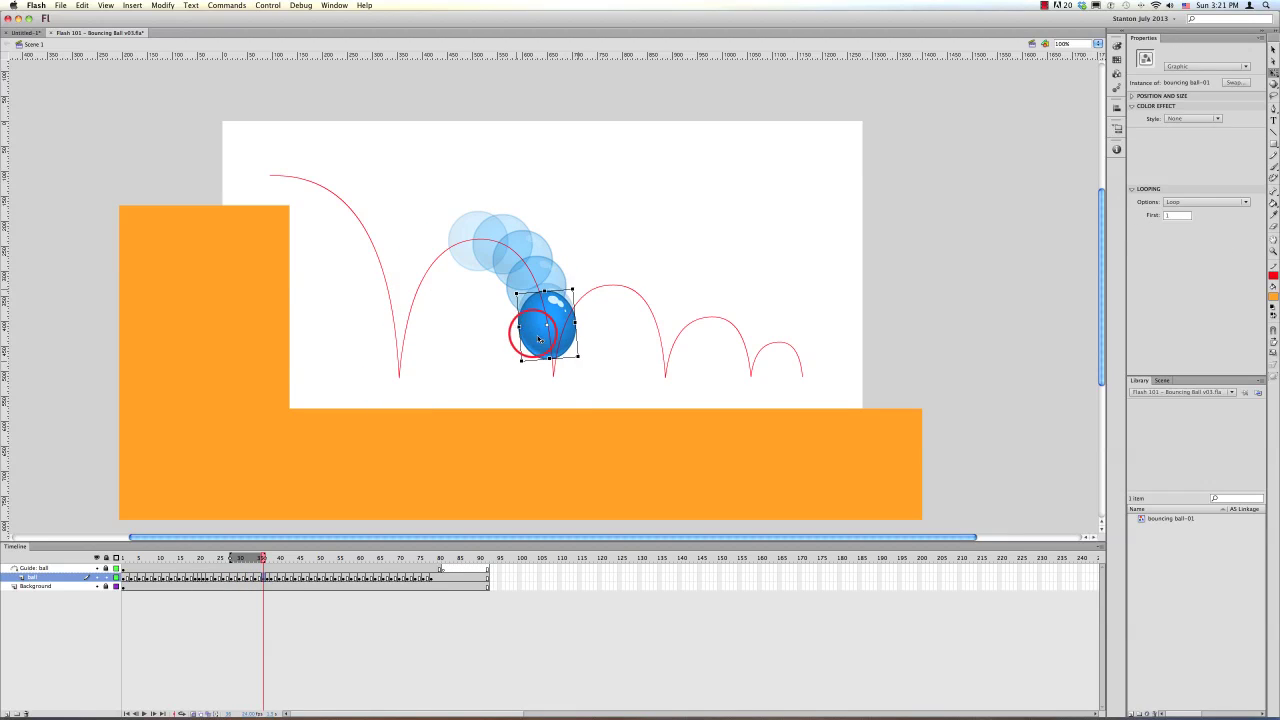
key("period")
key("comma")
left_click(530, 330)
key("period")
key("period")
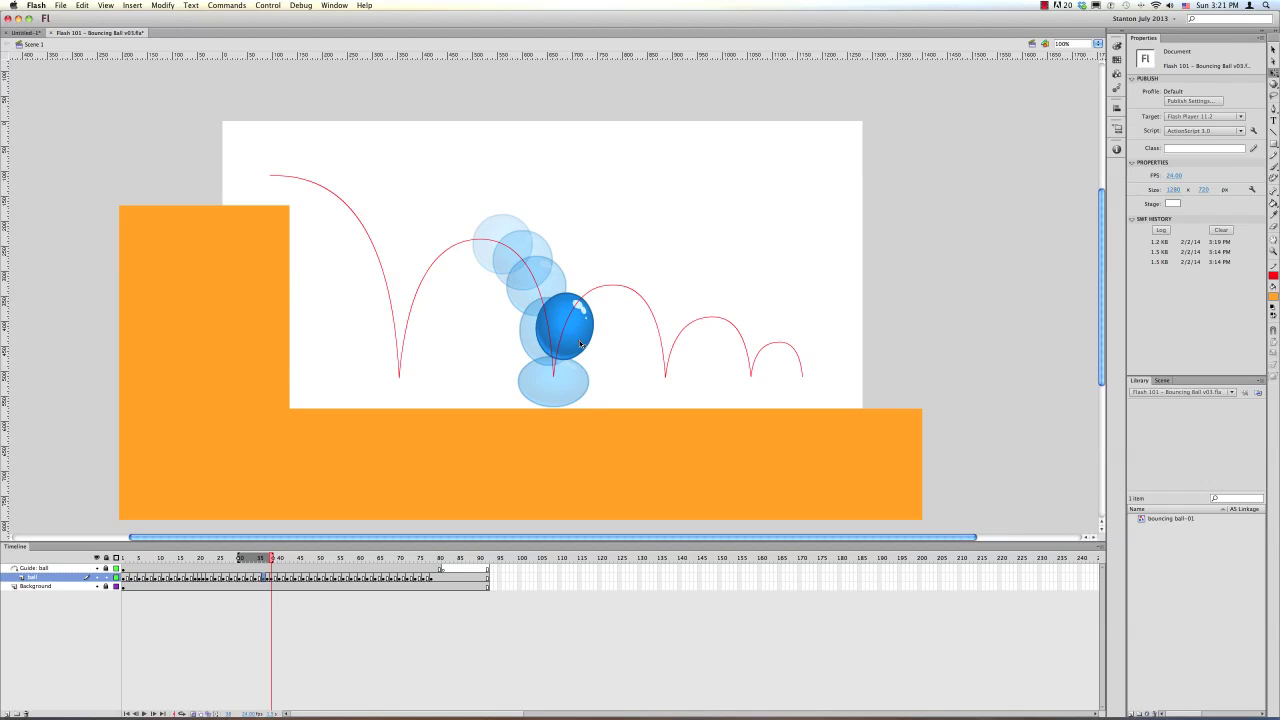
Nudge the ball's first positions after the second ground contact, from frame 38, and step through the following frames.
left_click(584, 324)
key("period")
key("period")
key("period")
key("period")
key("comma")
left_click(593, 320)
key("period")
key("period")
key("period")
key("period")
key("period")
key("period")
key("period")
key("period")
key("period")
key("period")
key("period")
key("period")
key("period")
key("period")
key("period")
key("period")
key("period")
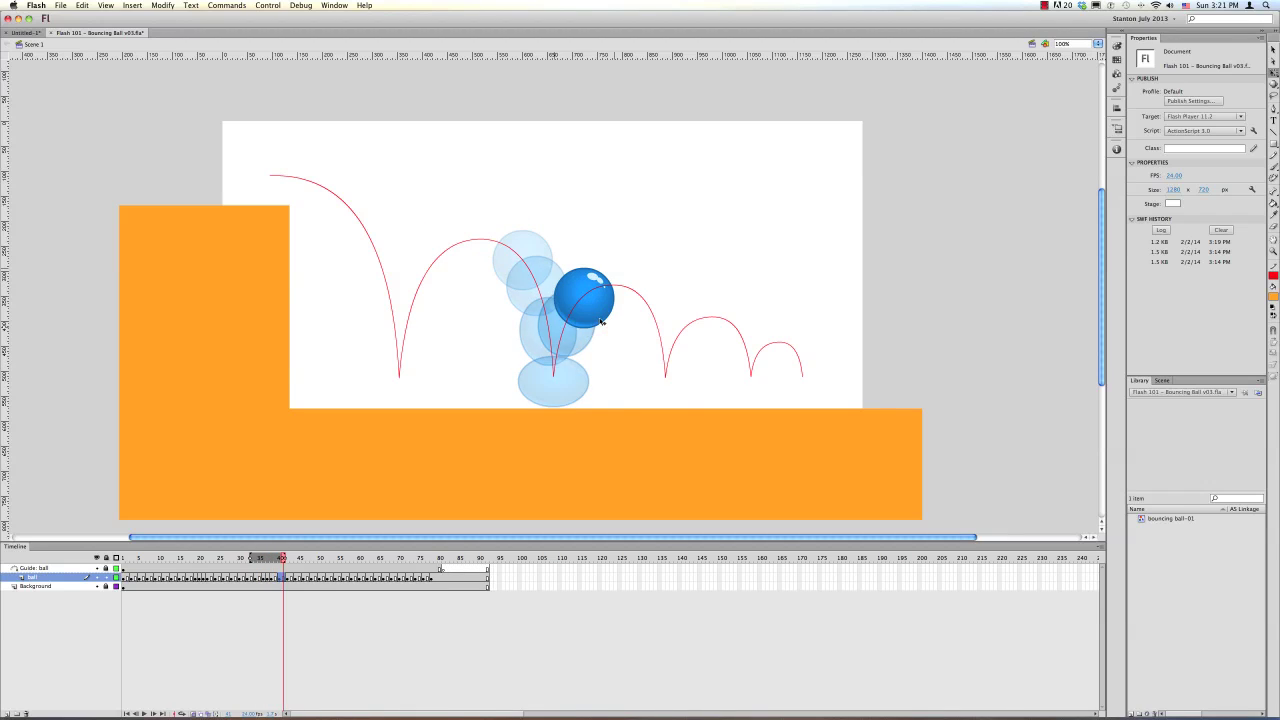
Test the movie from frame 1, and save the document.
key("shift+comma")
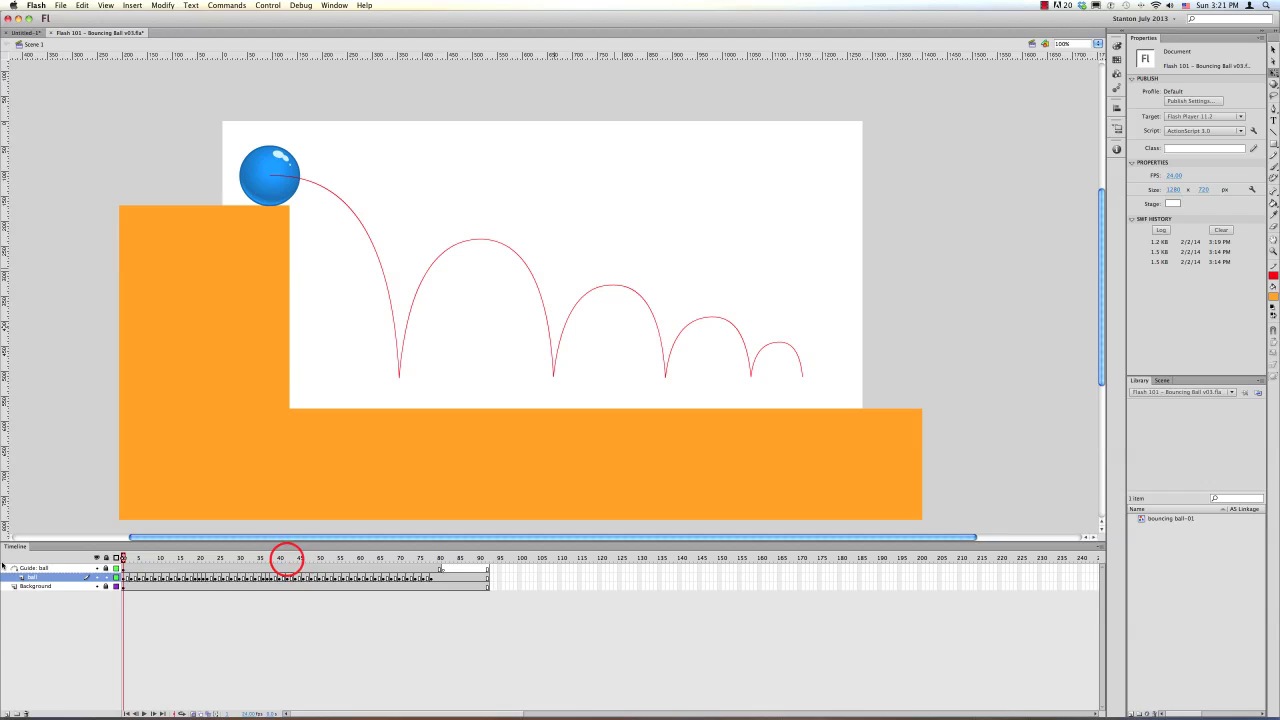
key("super+Return")
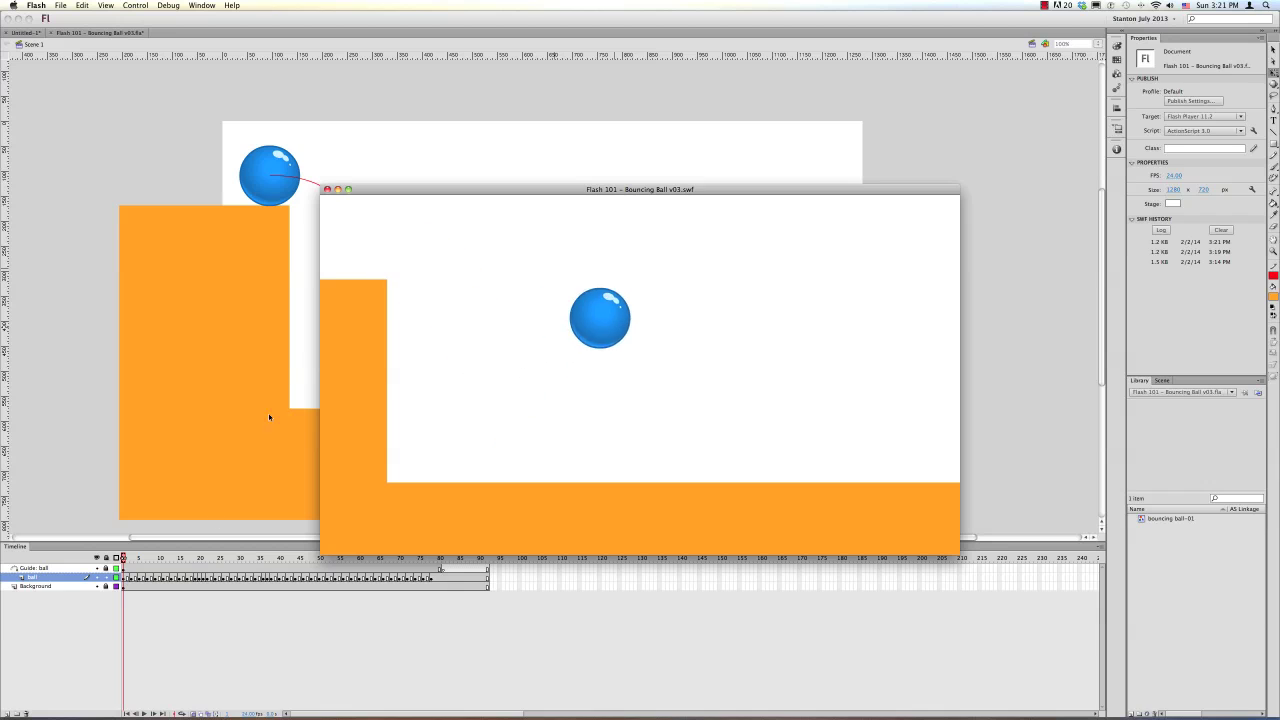
left_click(327, 190)
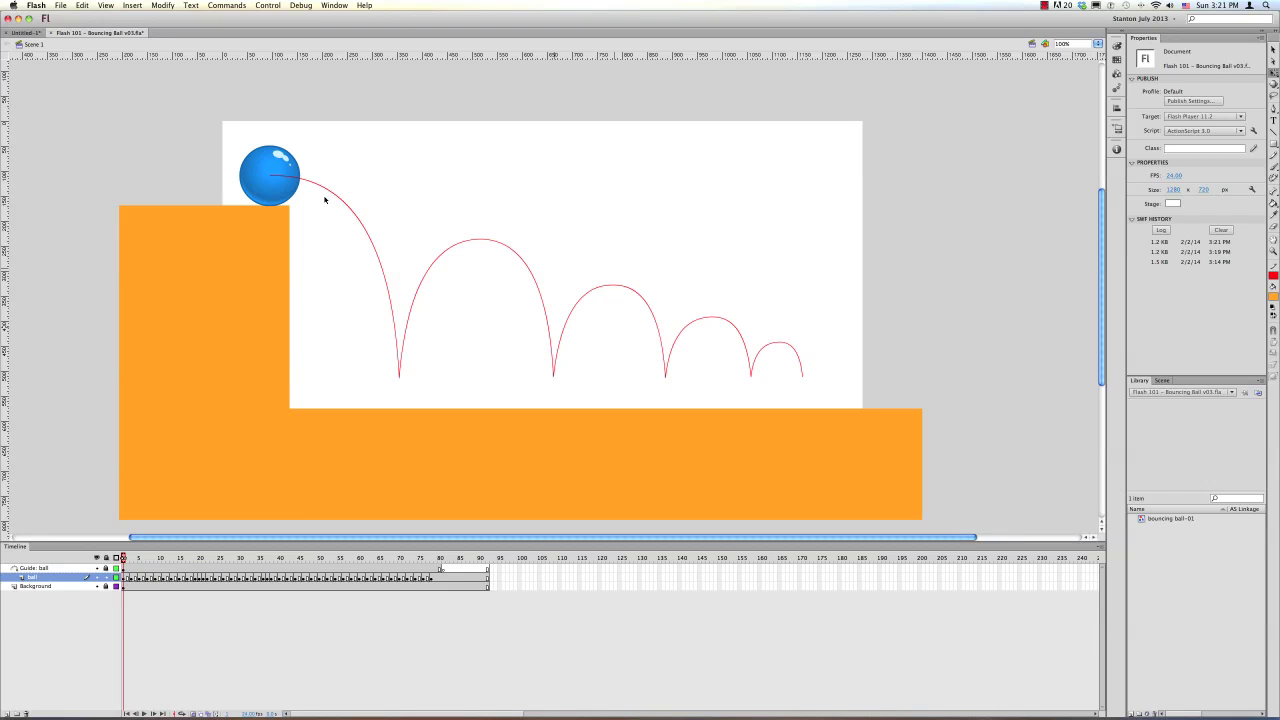
key("super+s")
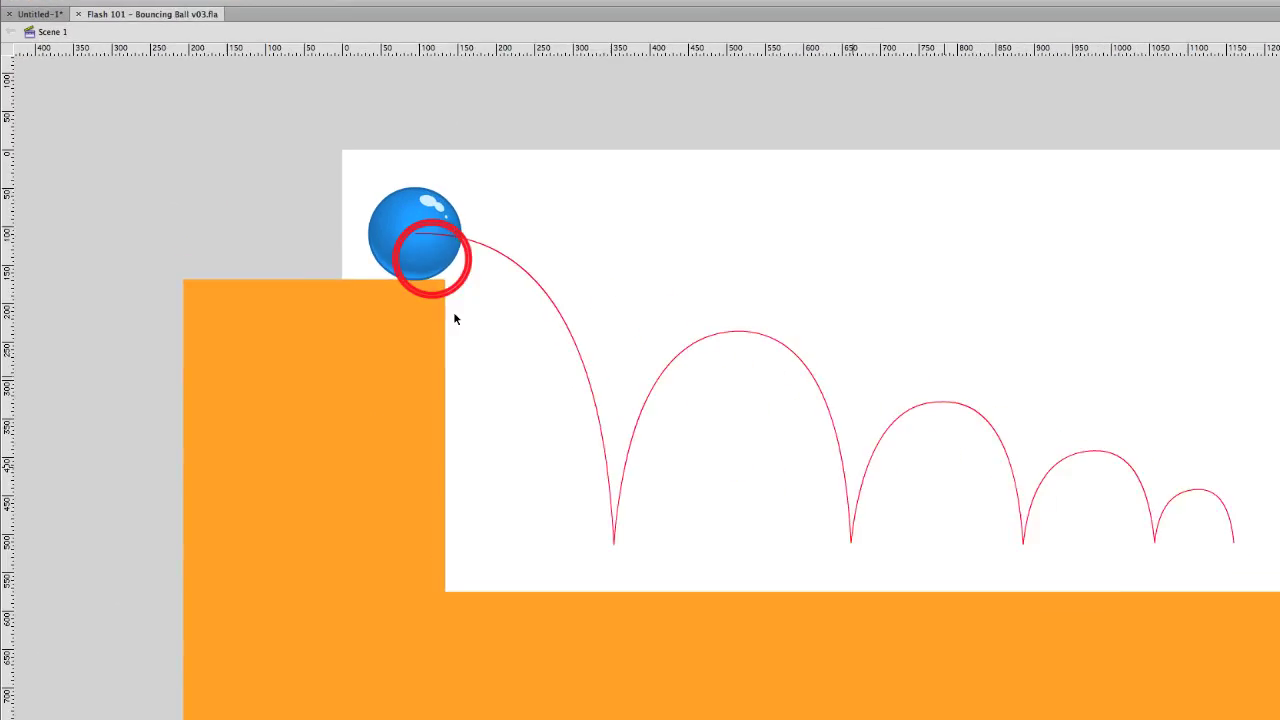
Open the ball symbol for editing in place and inspect the artwork on its two layers close up.
left_click(431, 256)
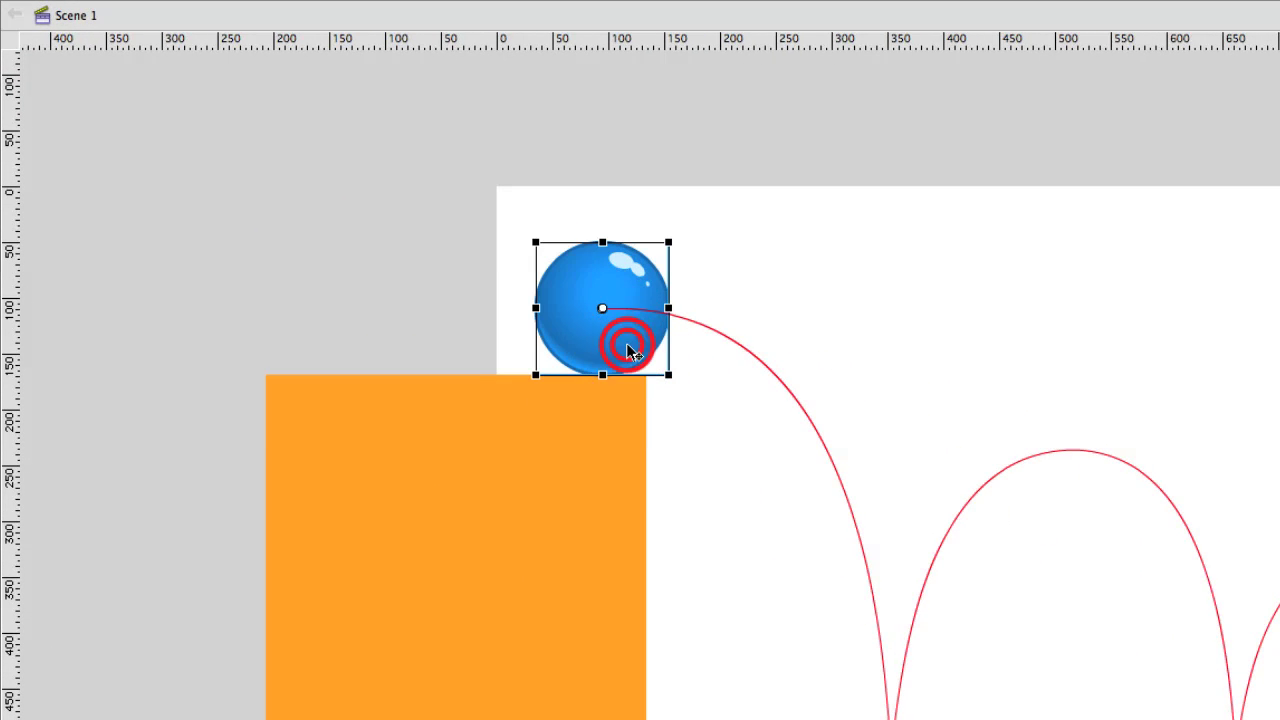
double_click(628, 348)
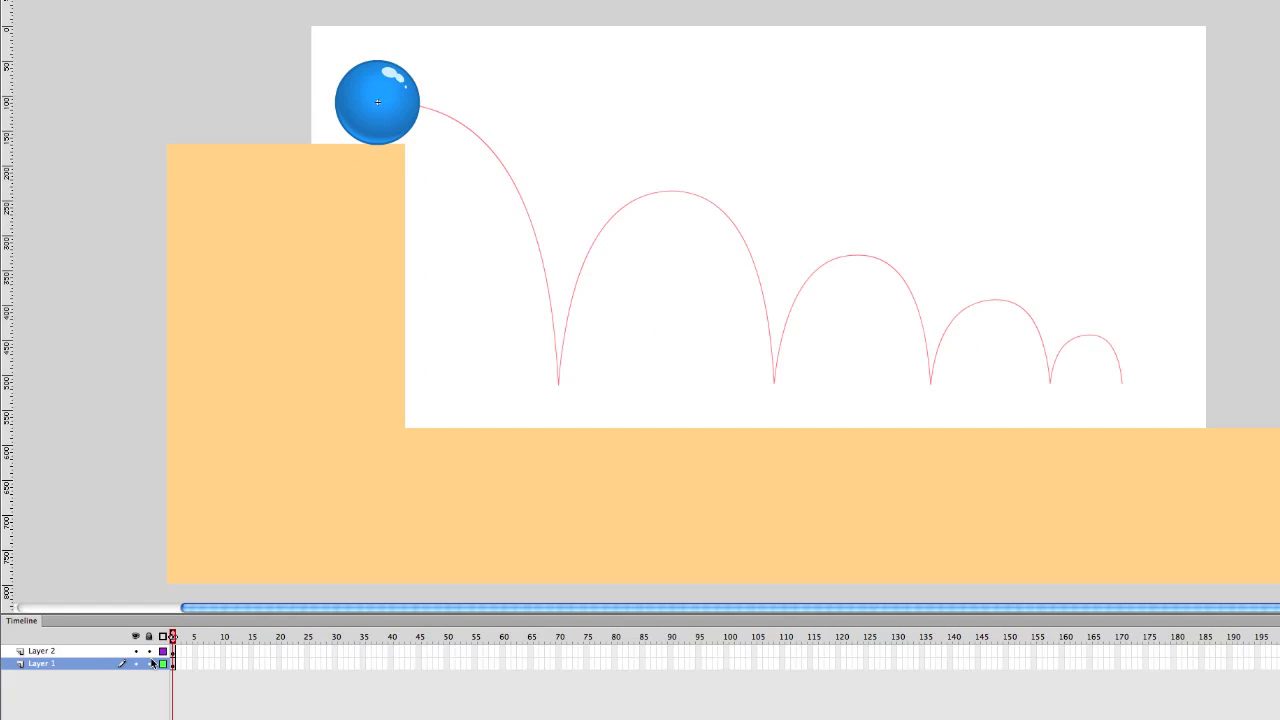
left_click(40, 652)
left_click(43, 665)
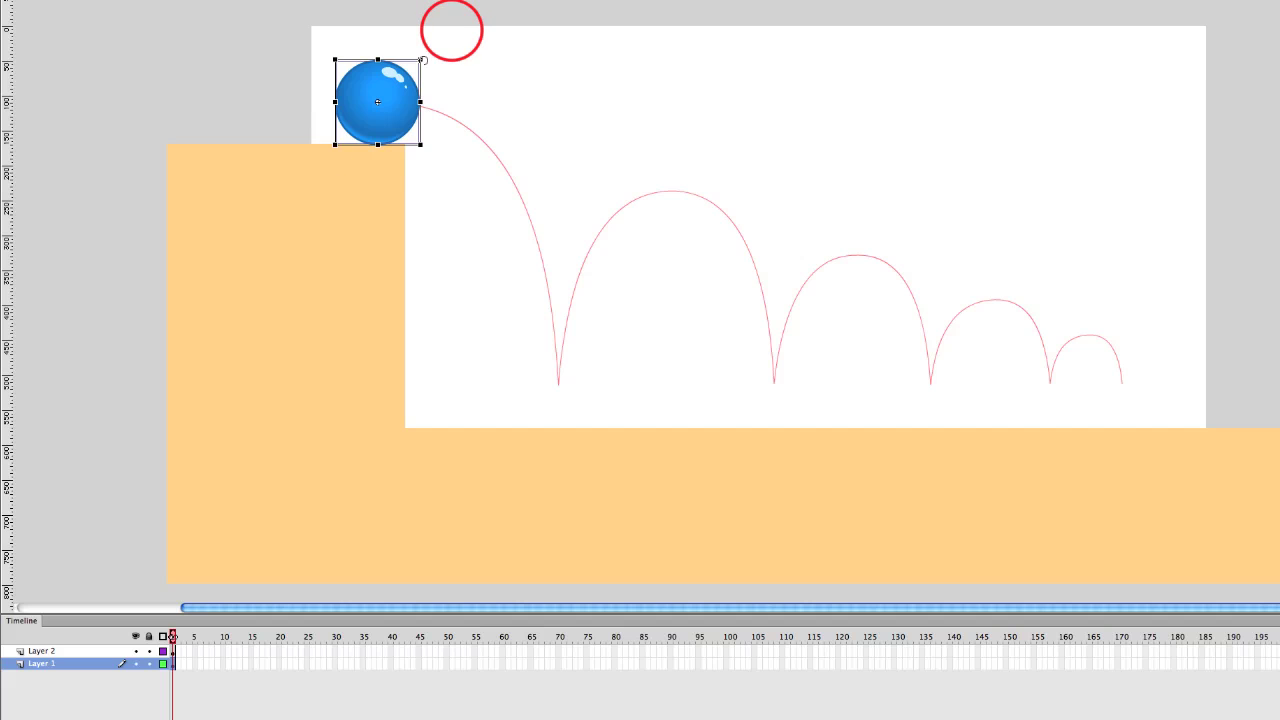
key("z")
left_click_drag(451, 30, 299, 222)
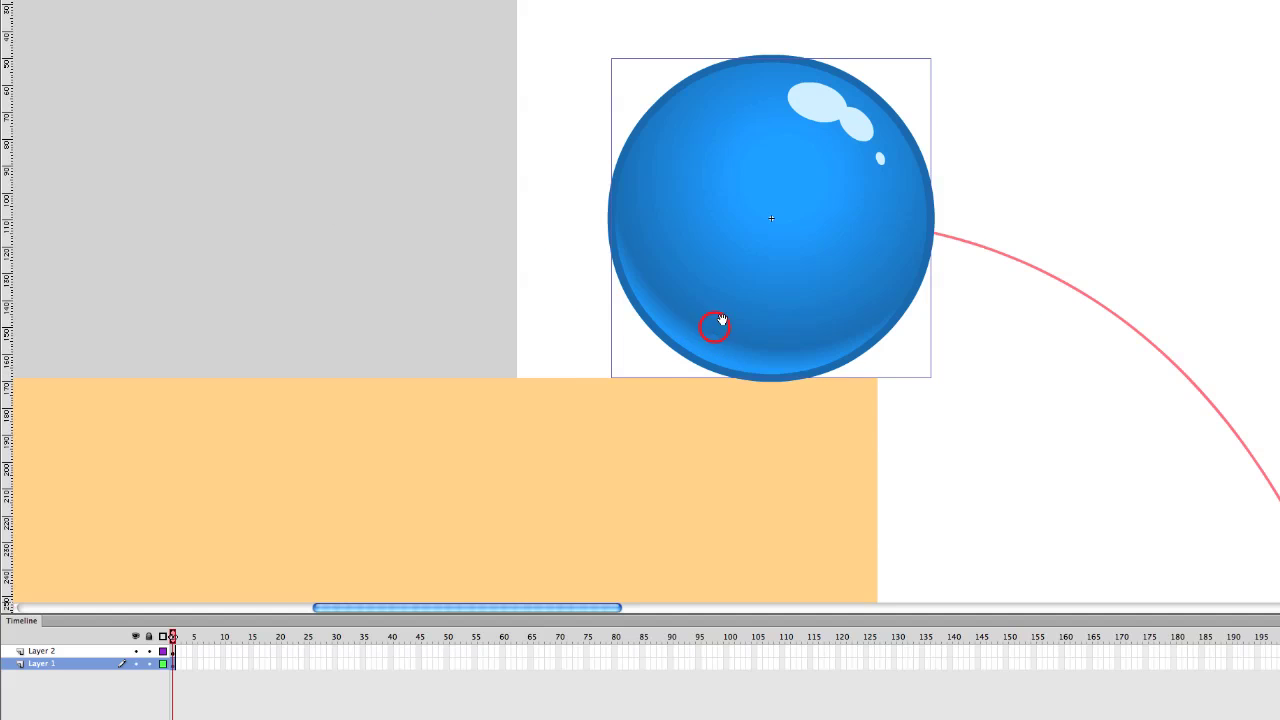
left_click_drag(717, 323, 573, 386)
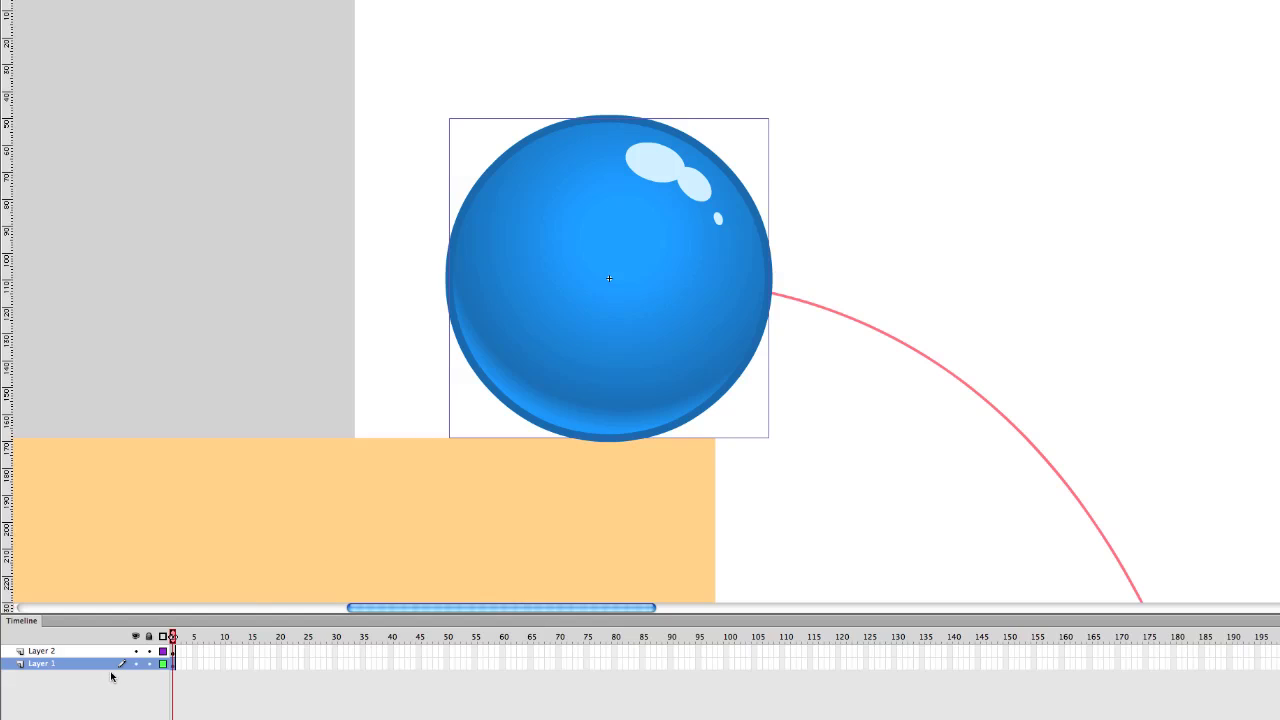
Copy the ball's circle from Layer 1 and paste it in place on a new top layer named outline.
left_click_drag(489, 363, 445, 378)
key("super+z")
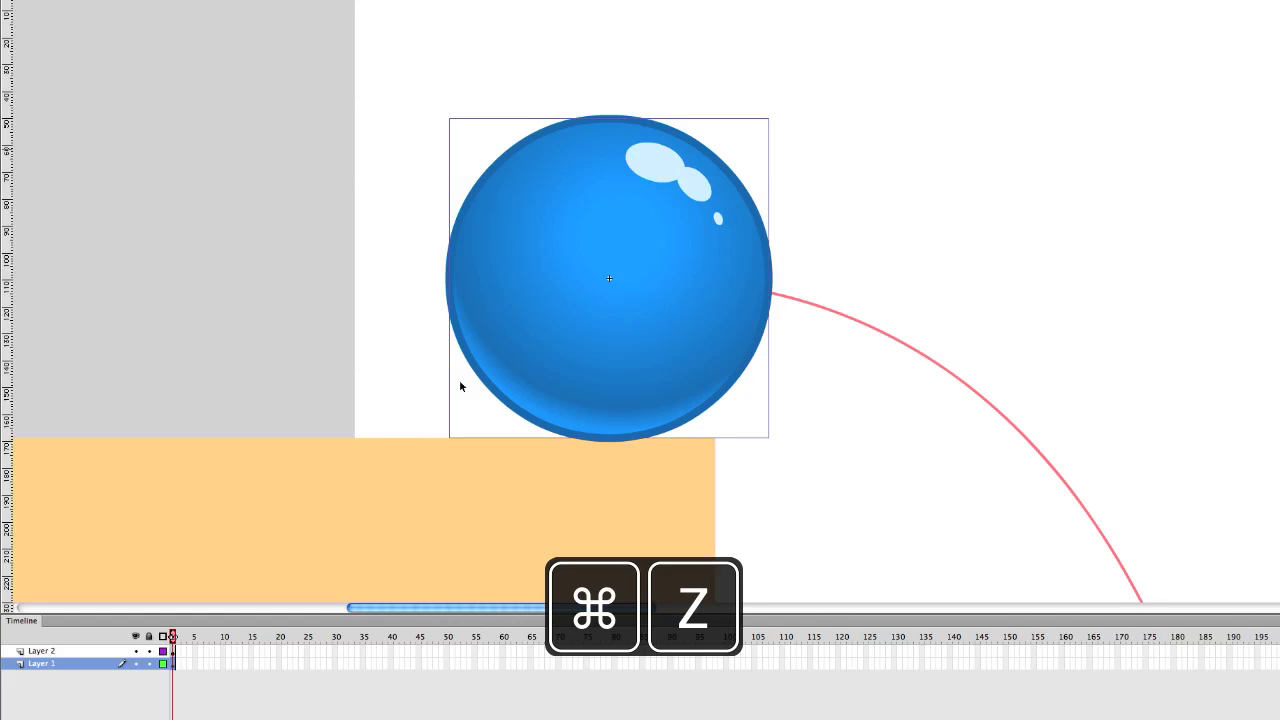
key("super+c")
left_click(36, 651)
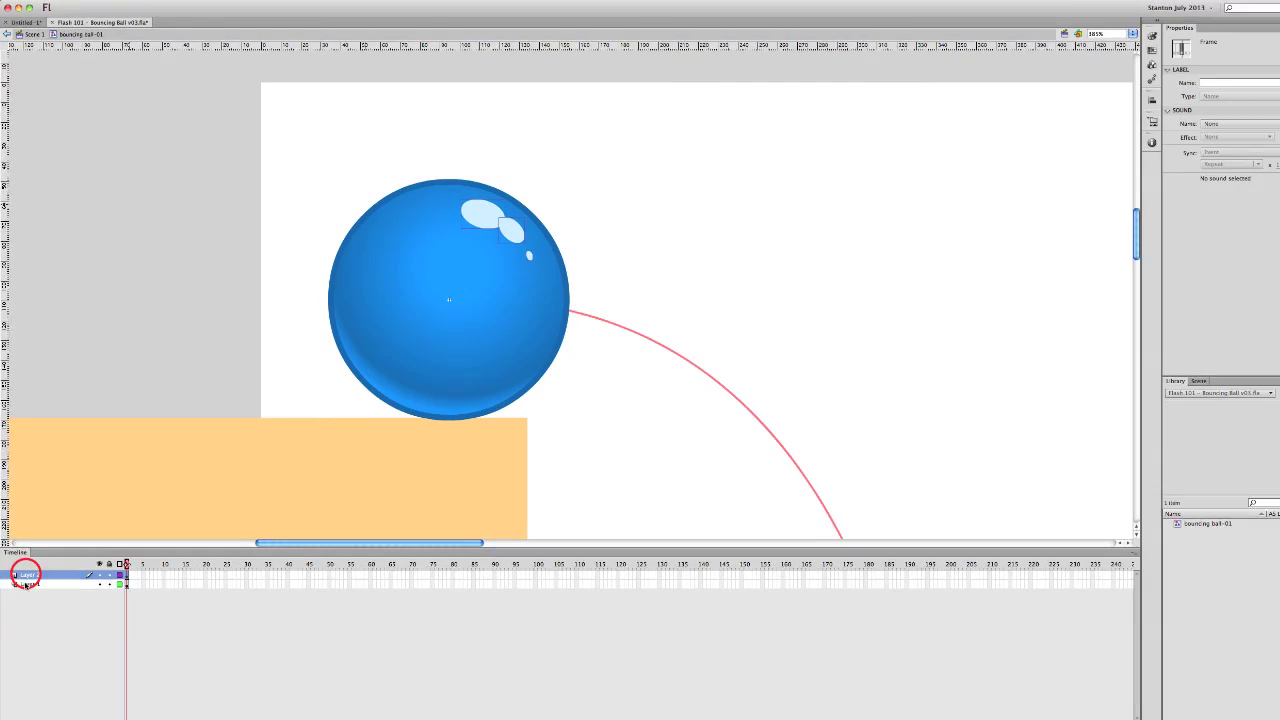
left_click(12, 703)
double_click(33, 568)
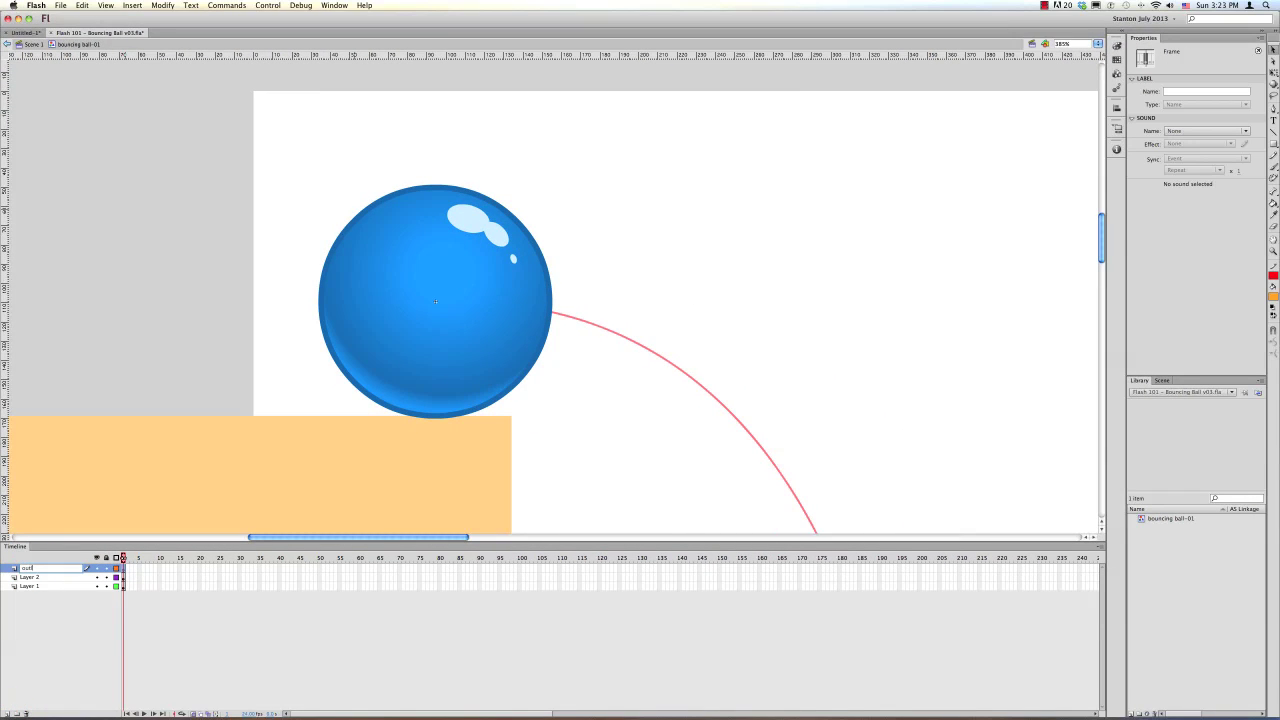
type("outline")
key("Return")
key("ctrl+shift+v")
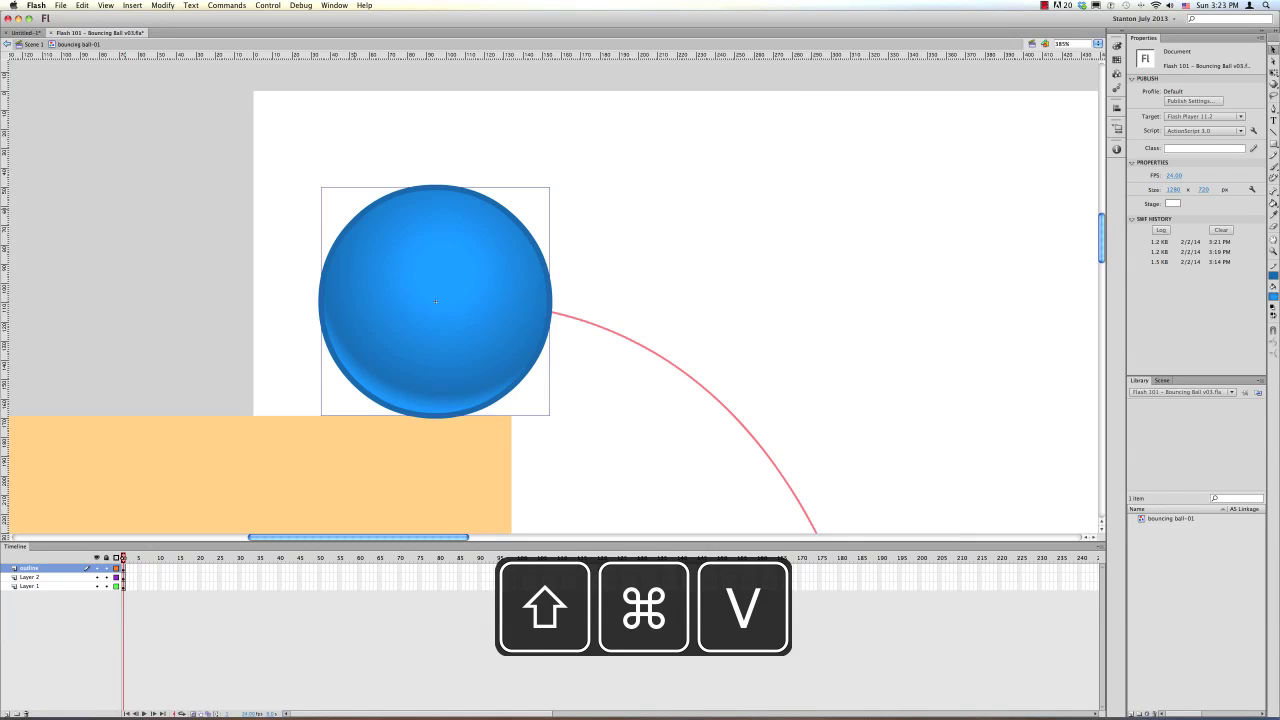
Remove the fill from the pasted circle on the outline layer, keeping its stroke and original position.
left_click(1273, 290)
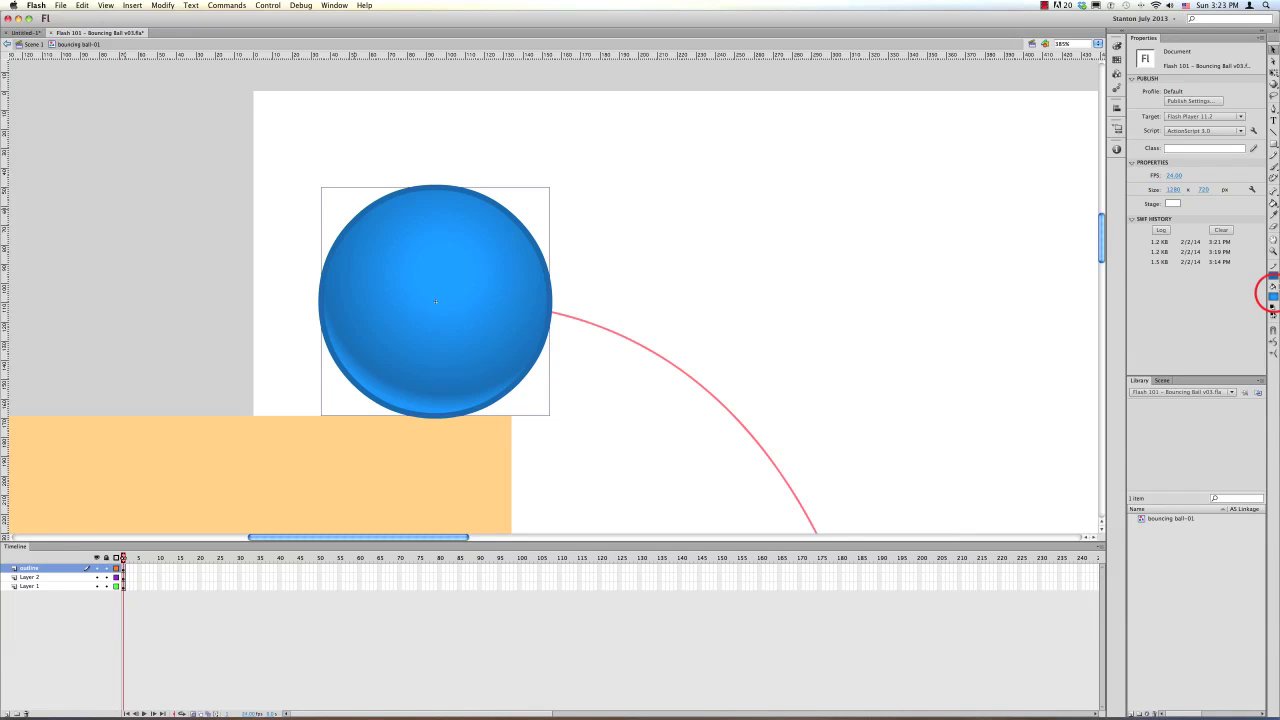
left_click(1262, 305)
left_click(521, 224)
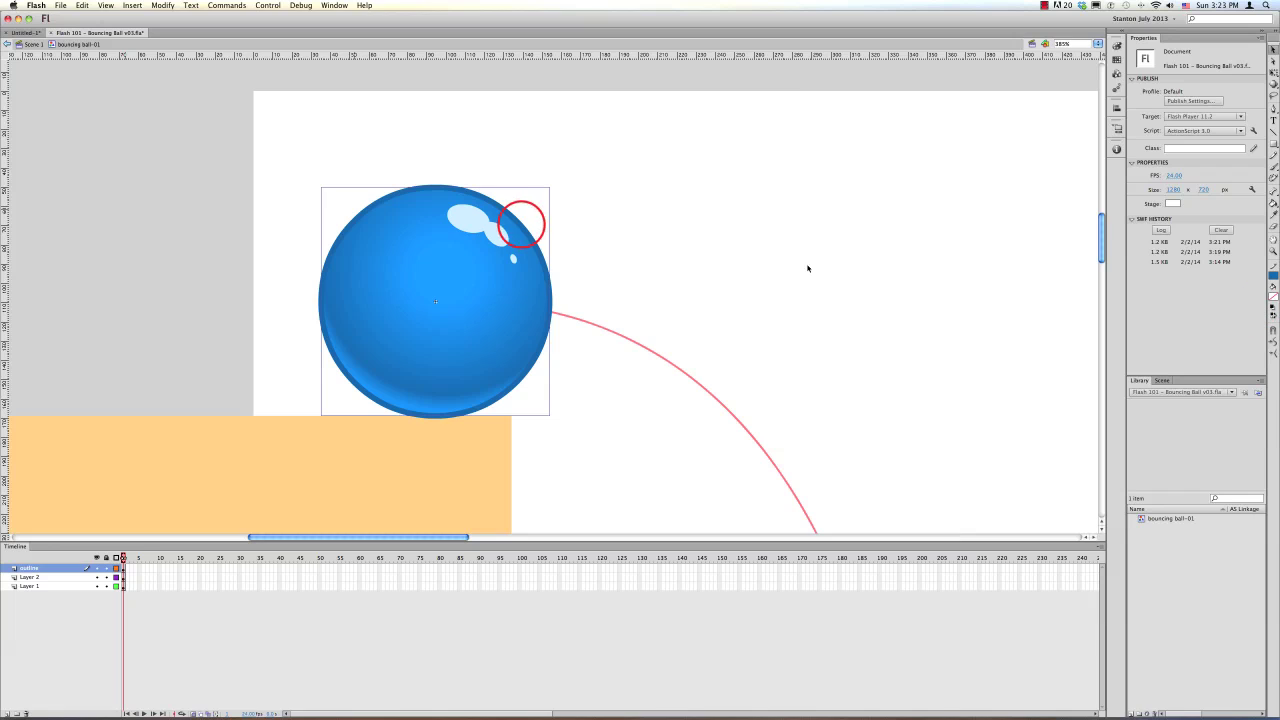
left_click_drag(521, 224, 615, 217)
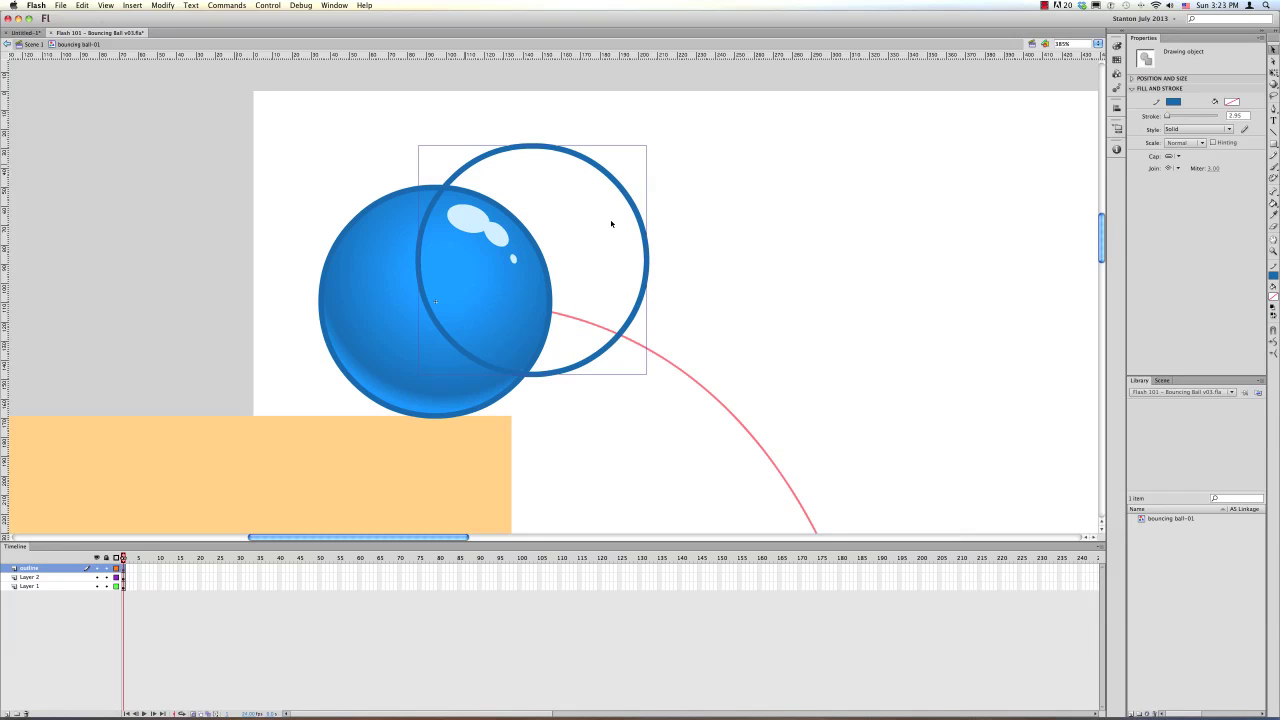
key("super+z")
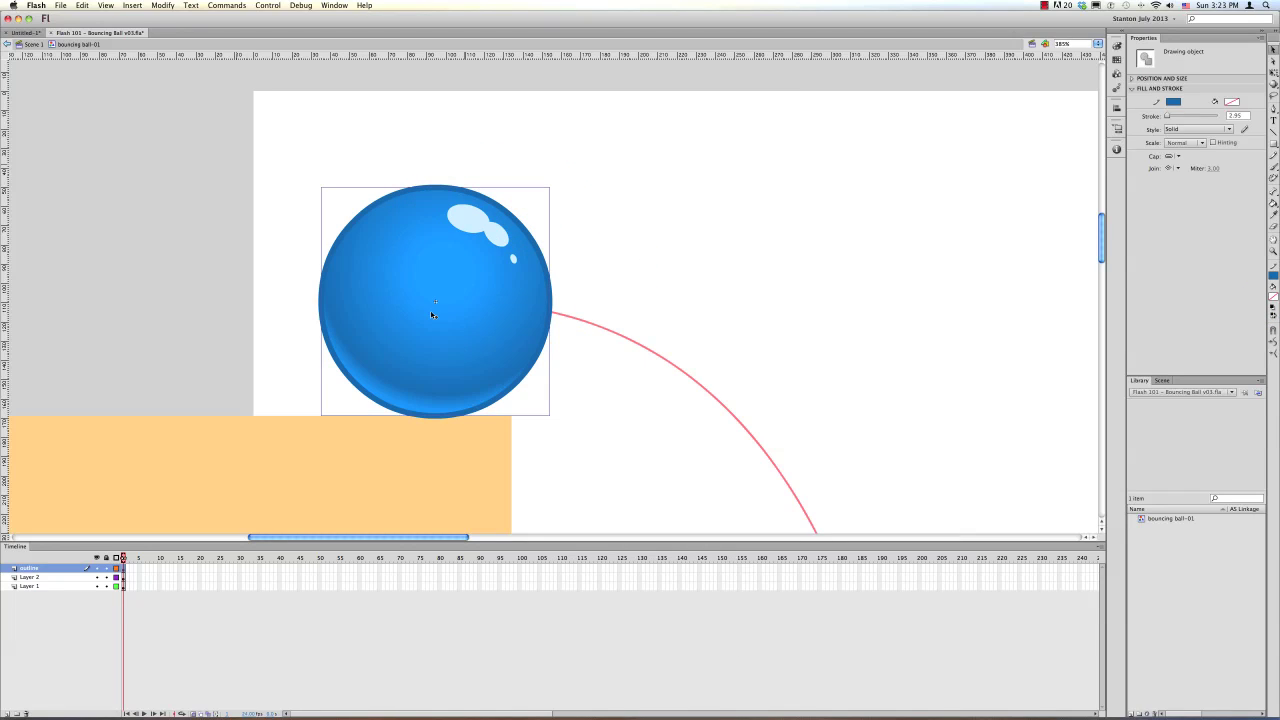
Add a layer named stripe between the outline layer and Layer 2.
left_click(28, 577)
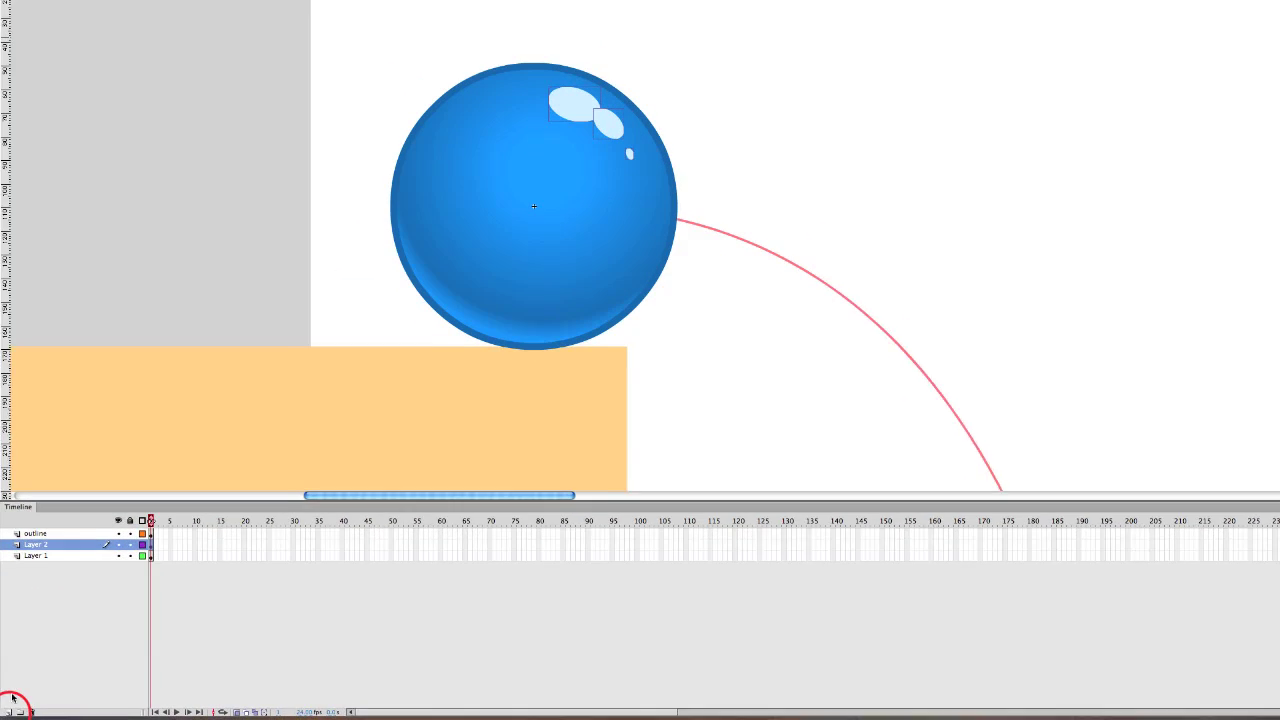
left_click(11, 708)
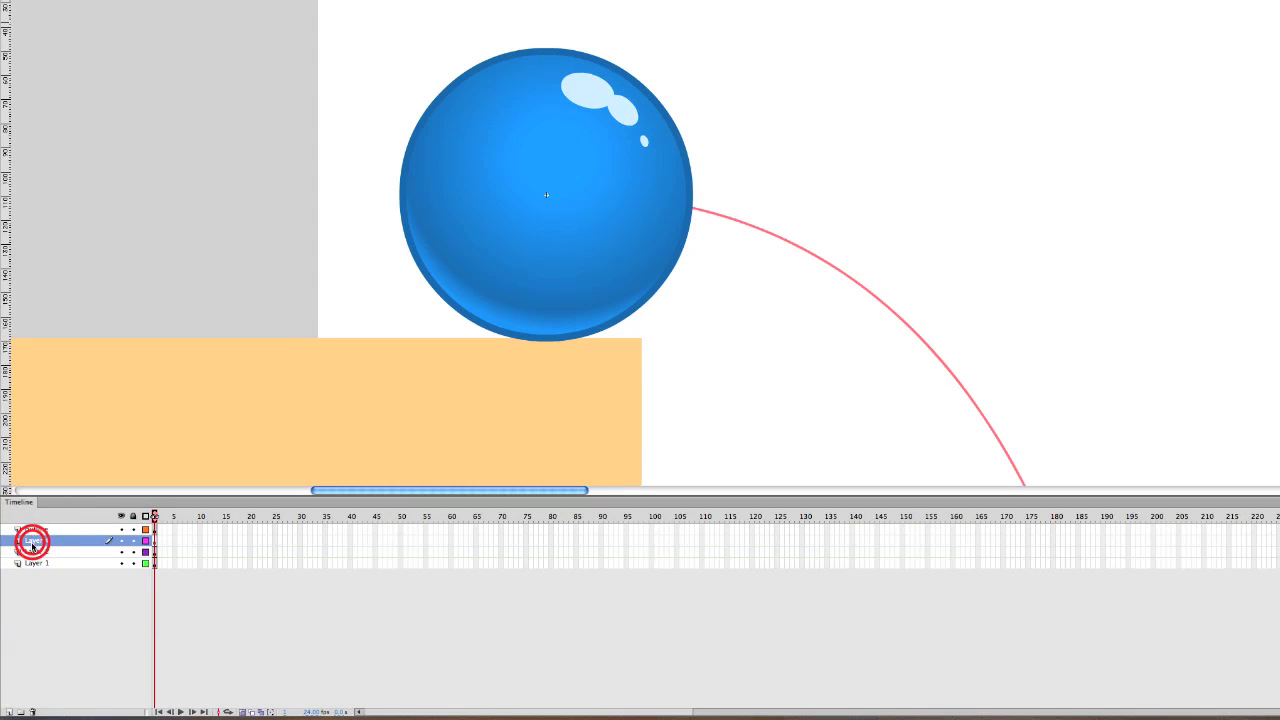
double_click(32, 544)
type("strip")
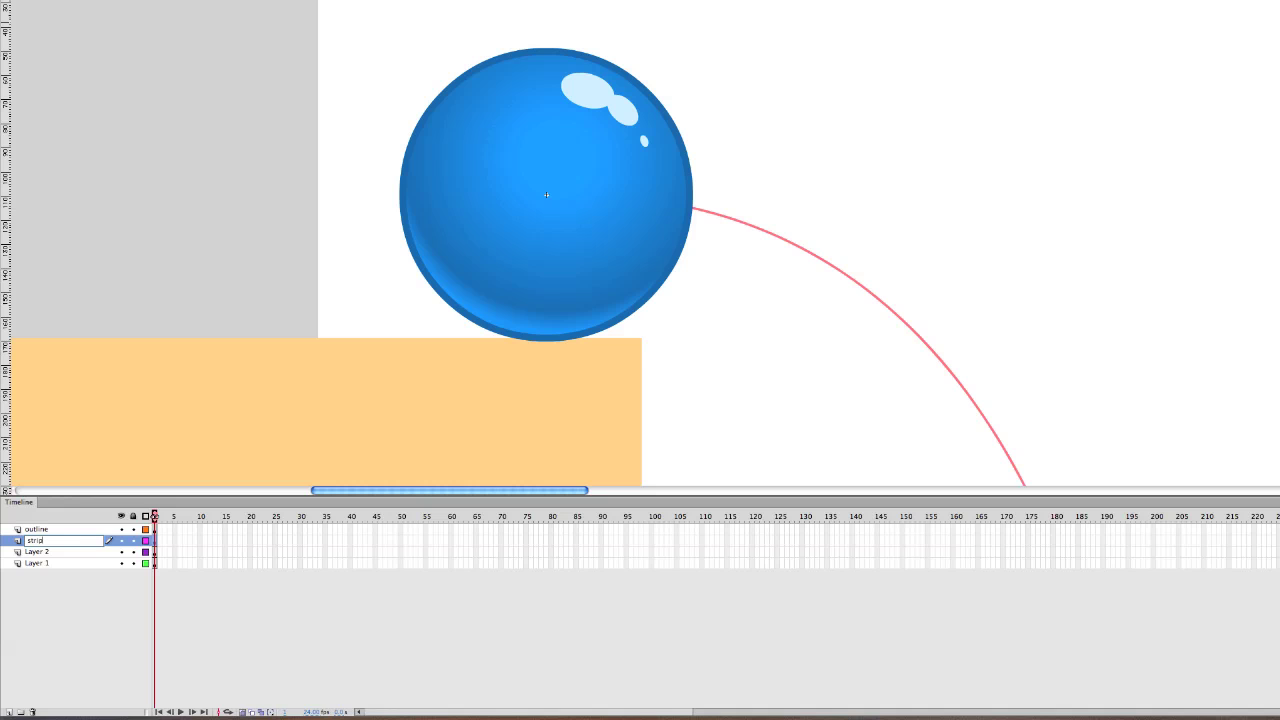
type("e")
key("Return")
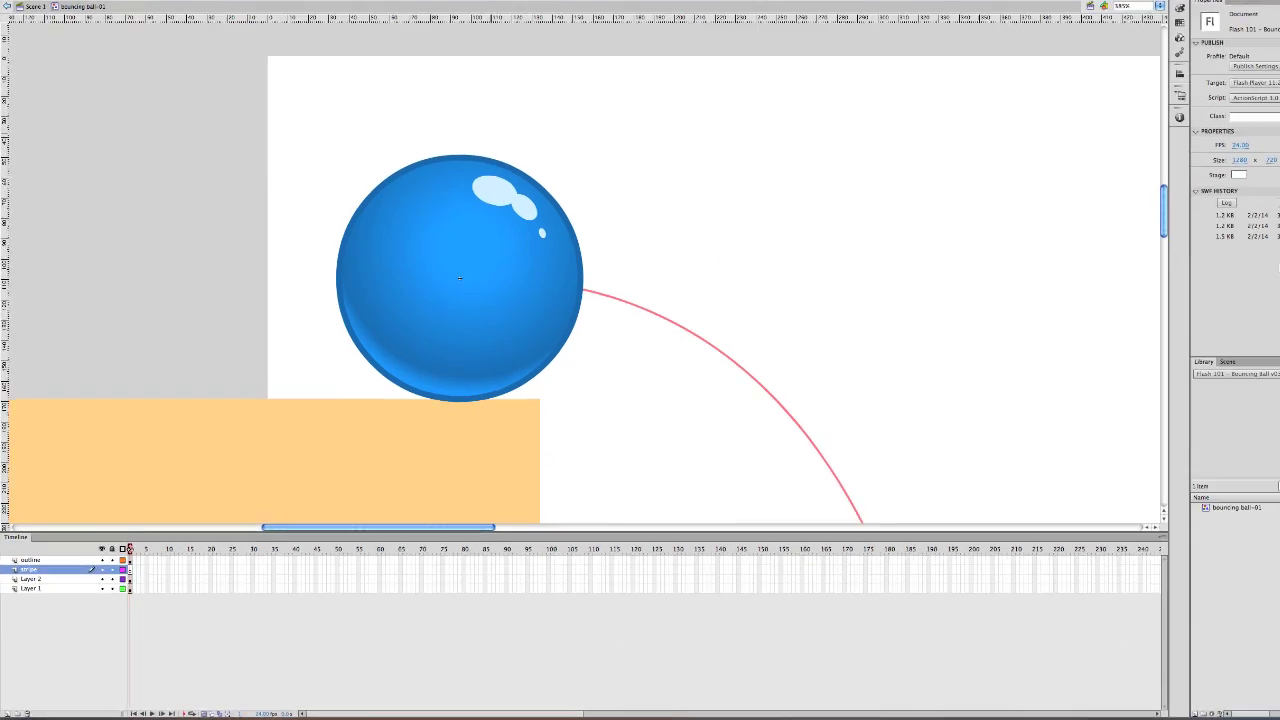
Set up the Rectangle tool with no stroke and a yellow fill.
left_click(1272, 276)
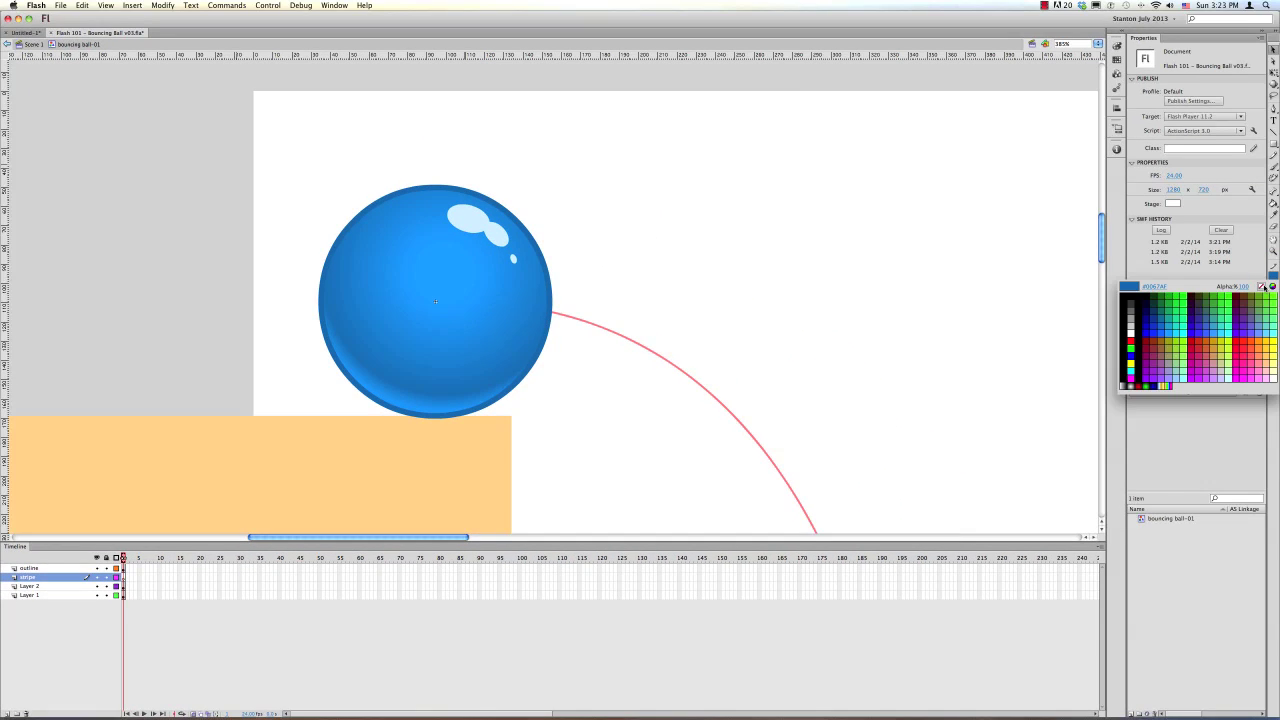
left_click(1266, 290)
left_click(1274, 297)
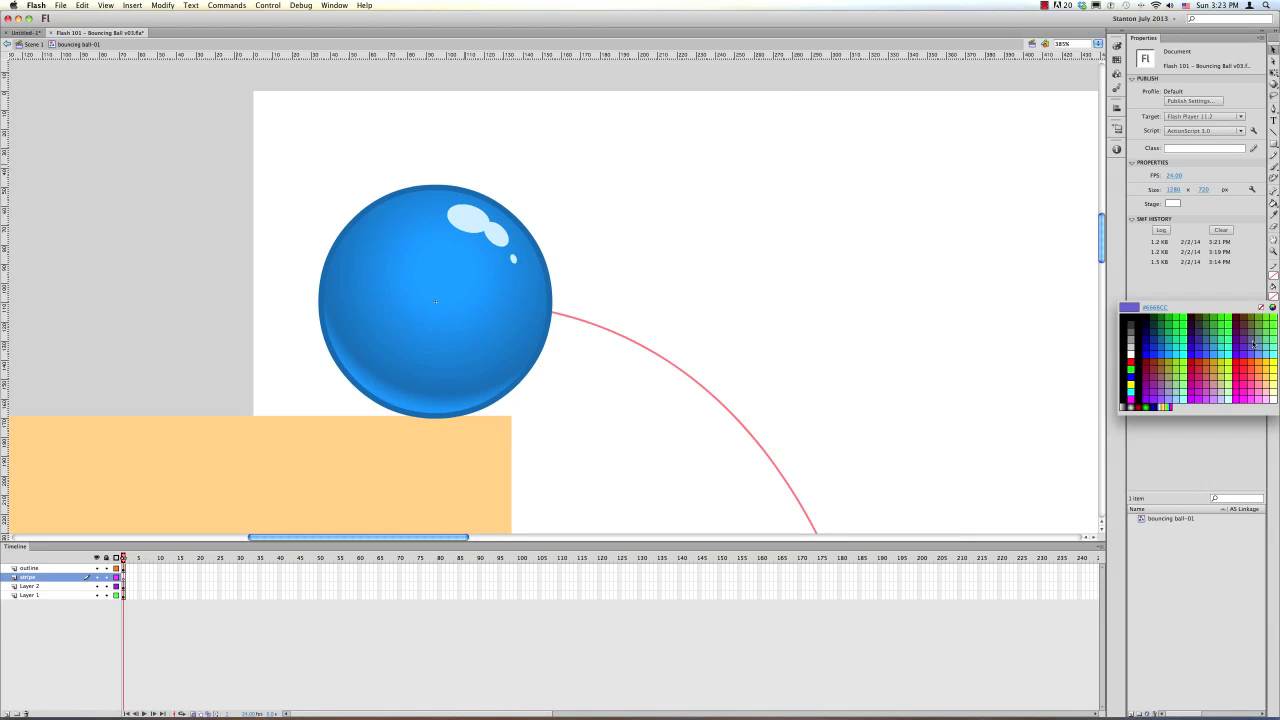
left_click(1130, 386)
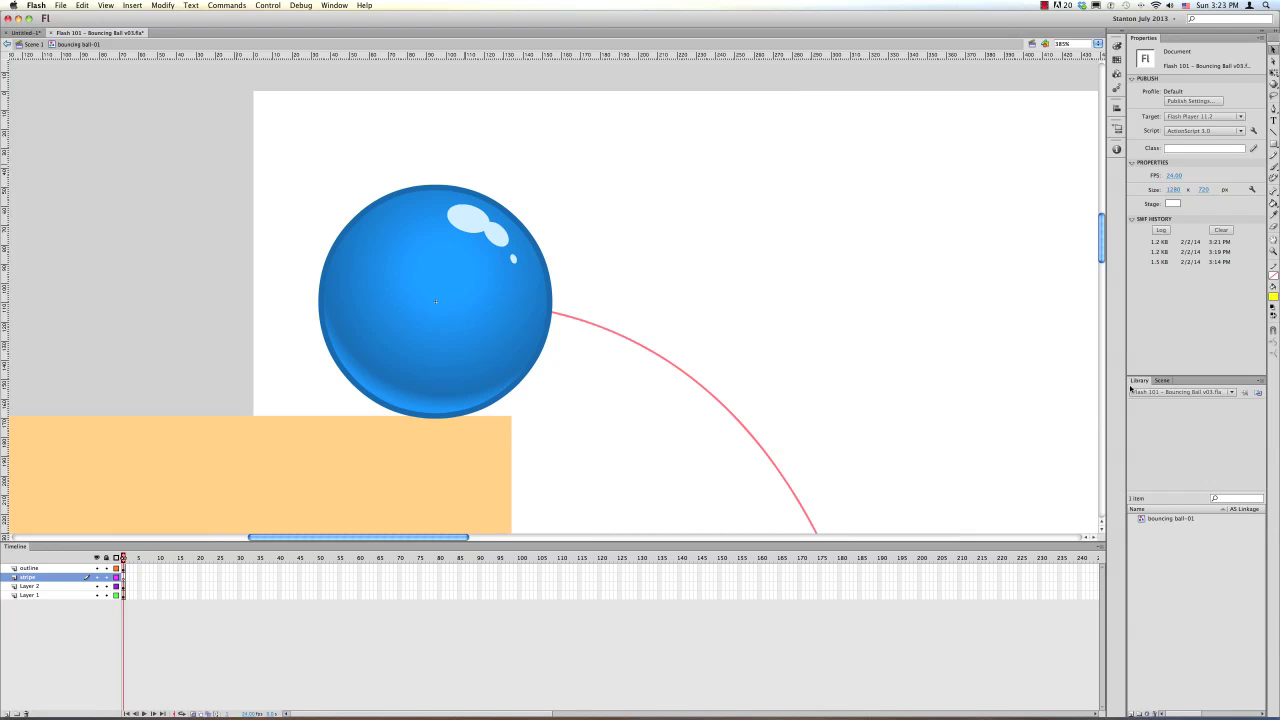
key("r")
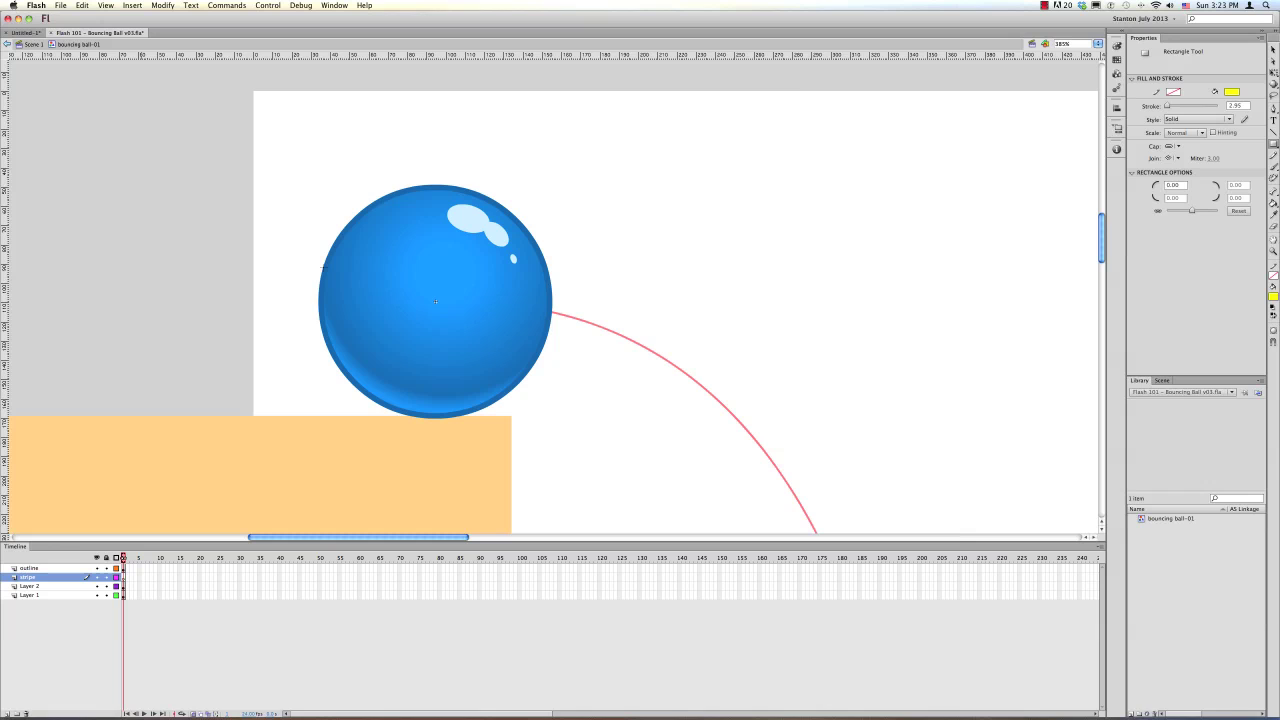
left_click(324, 267)
left_click(323, 267)
left_click(322, 267)
left_click(322, 267)
key("super+z")
left_click(1268, 330)
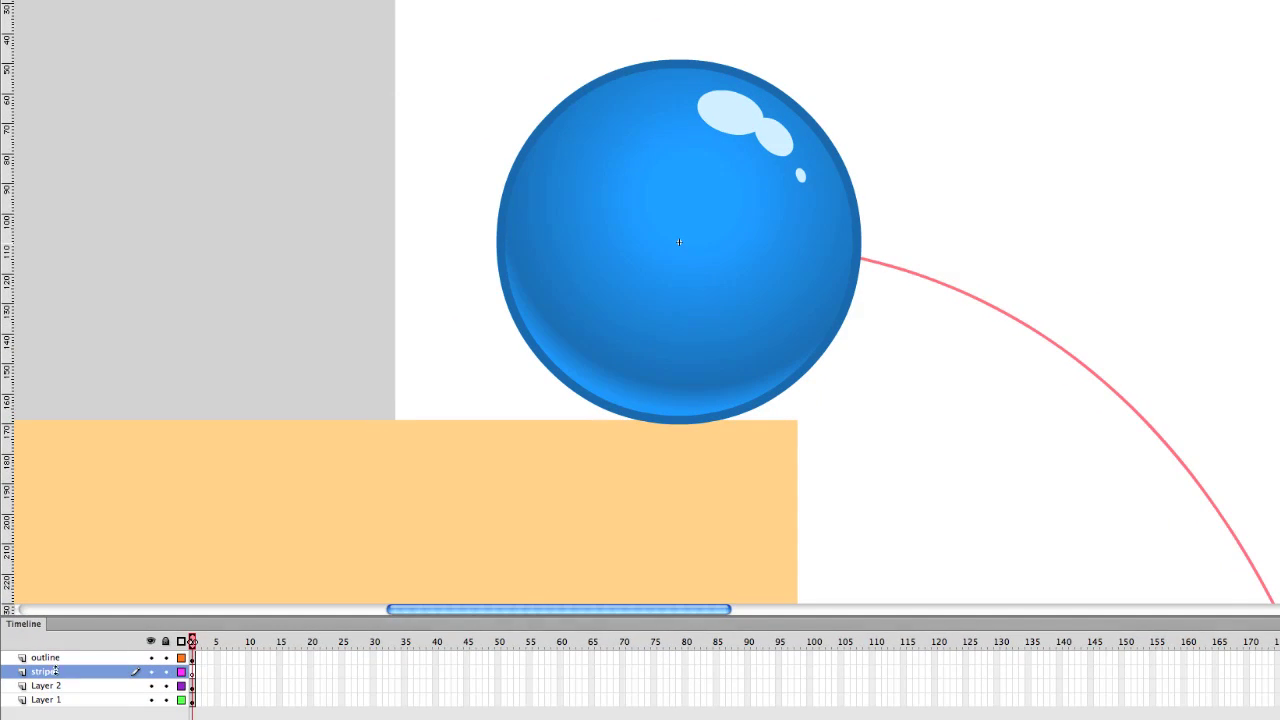
Draw a yellow rectangle across the ball's middle on the stripe layer and bend its short ends to follow the ball's edge.
mouse_move(500, 212)
left_mouse_down()
mouse_move(743, 291)
mouse_move(853, 285)
left_mouse_up()
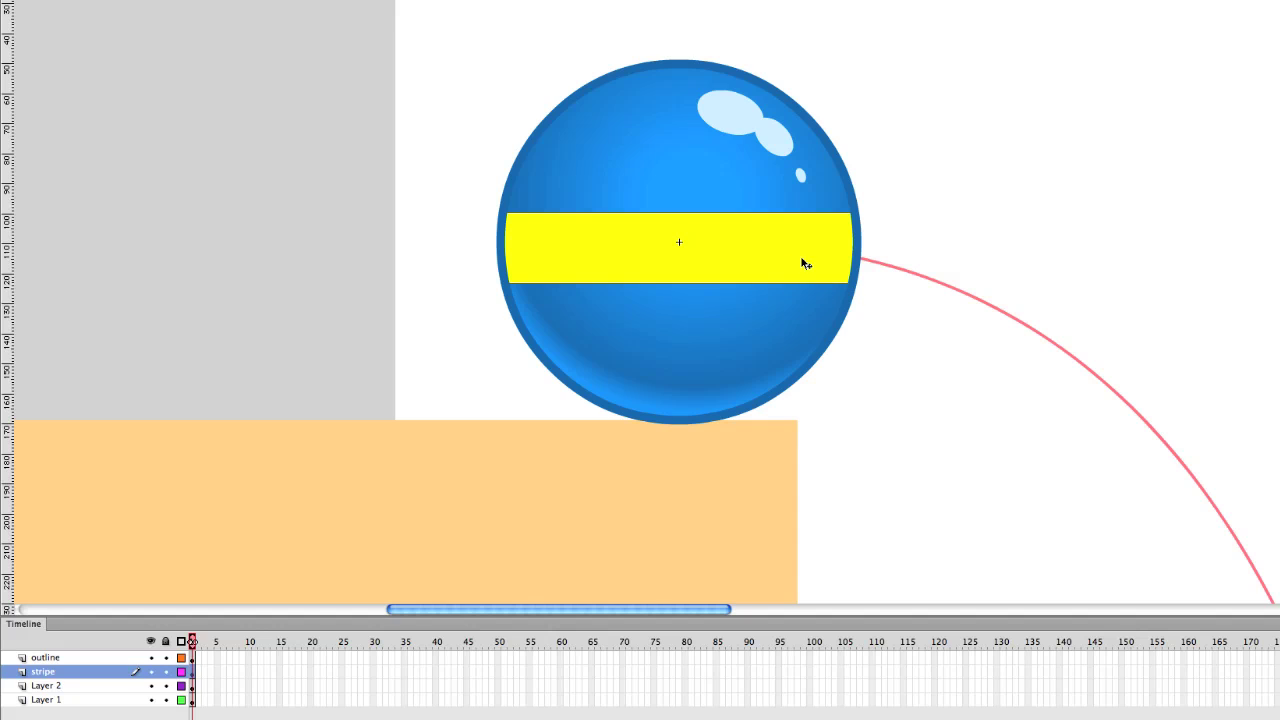
double_click(715, 257)
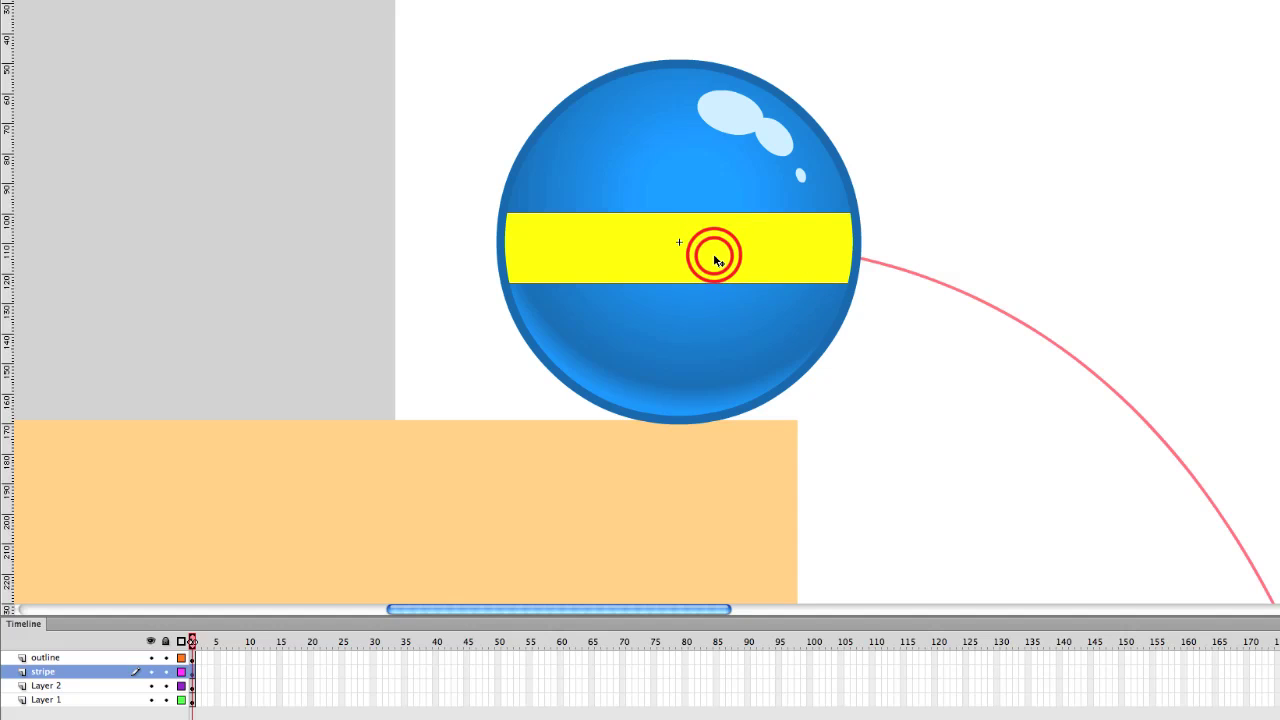
left_click(500, 248)
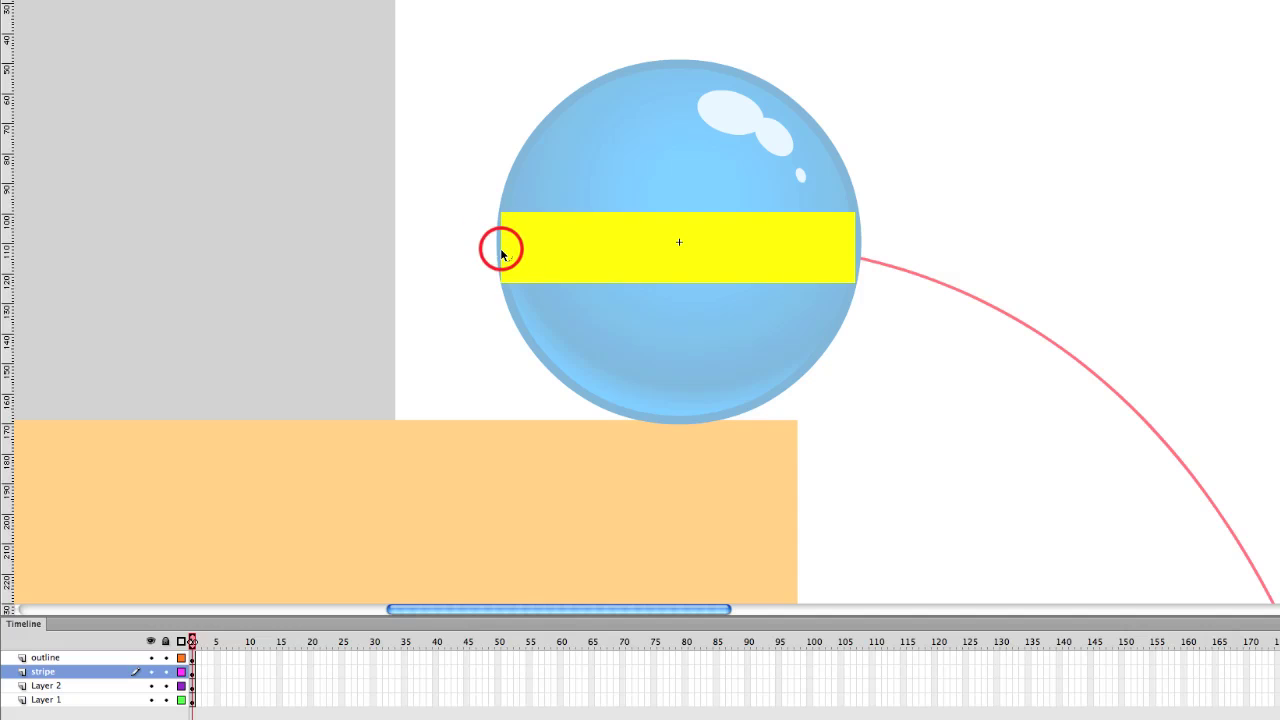
left_click_drag(501, 251, 497, 248)
left_click(501, 282)
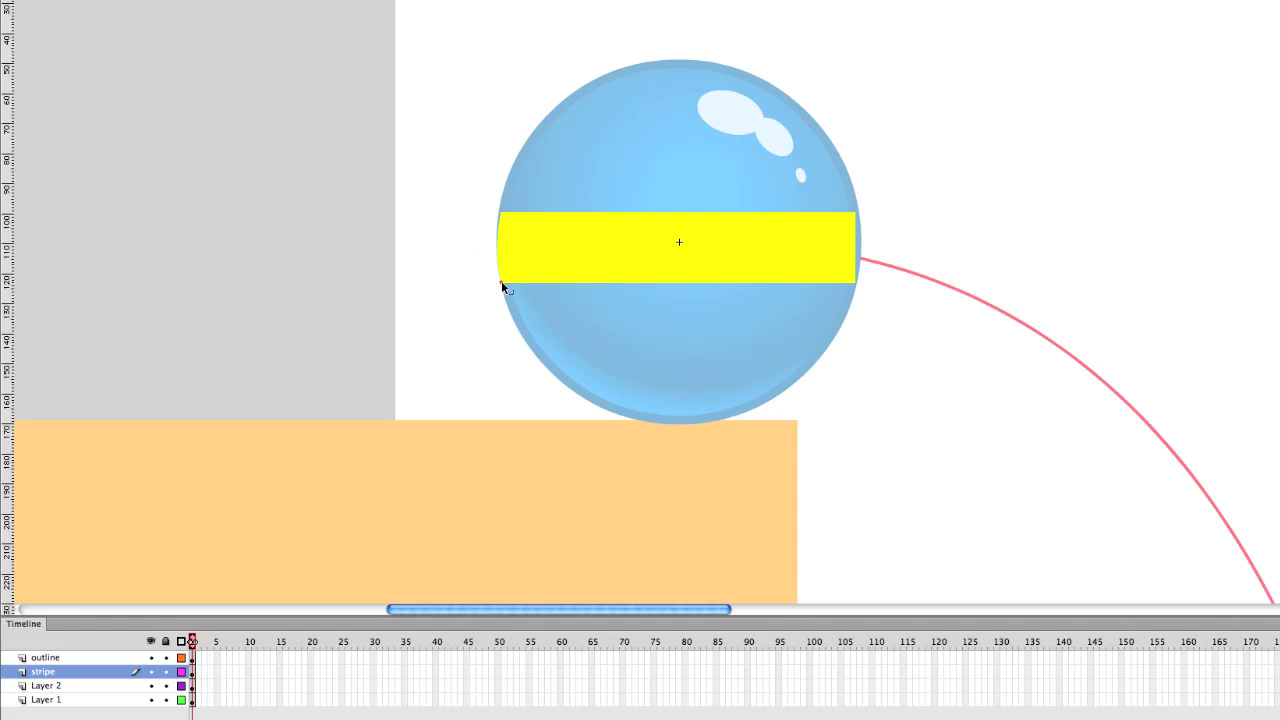
left_click(502, 285)
left_click_drag(856, 252, 858, 252)
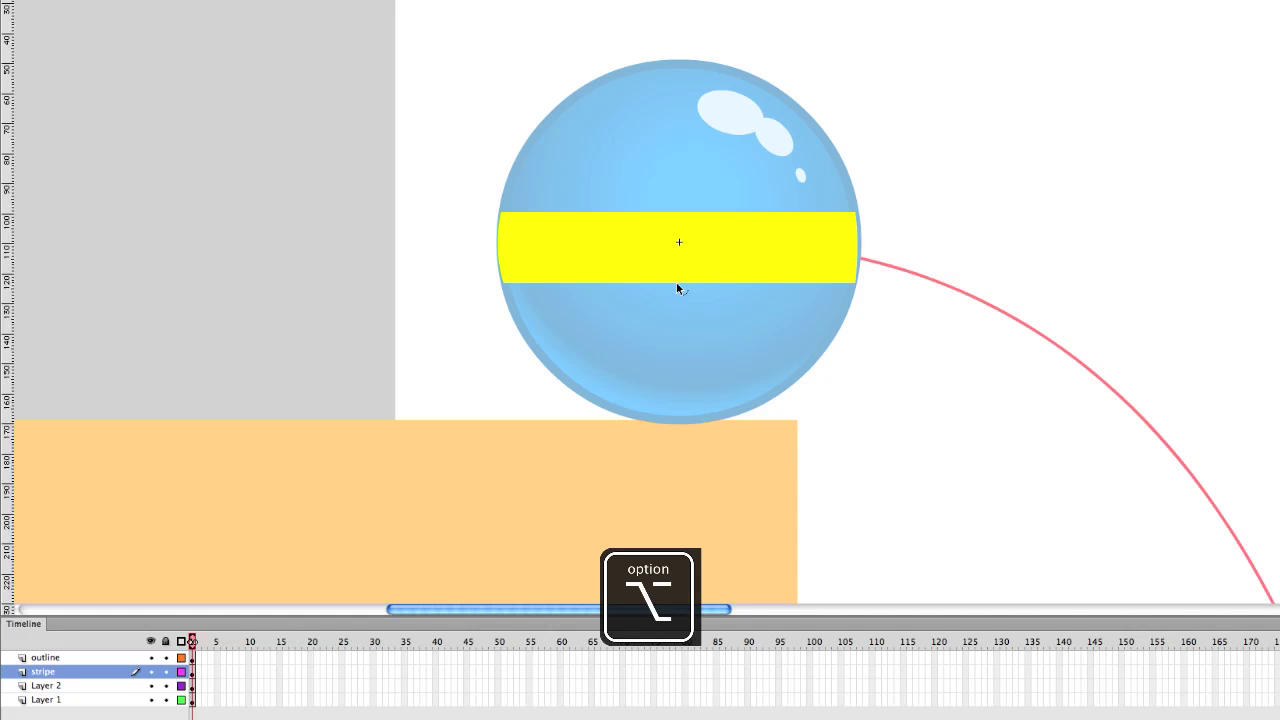
Pull the midpoints of the stripe's long edges downward and bend each half into a smooth curve wrapping the ball.
left_click_drag(677, 288, 677, 320)
left_click_drag(678, 218, 760, 250)
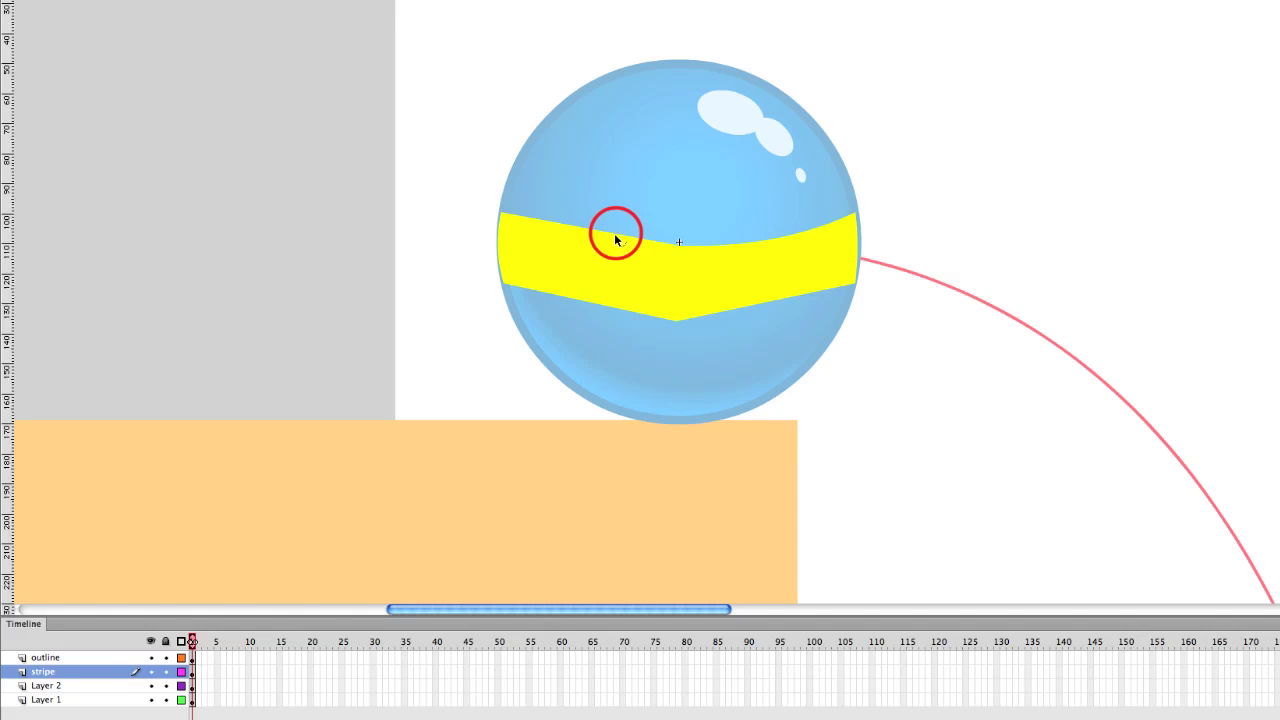
mouse_move(614, 237)
left_mouse_down()
mouse_move(614, 249)
mouse_move(594, 242)
left_mouse_up()
left_click_drag(647, 317, 628, 325)
left_click_drag(729, 314, 750, 319)
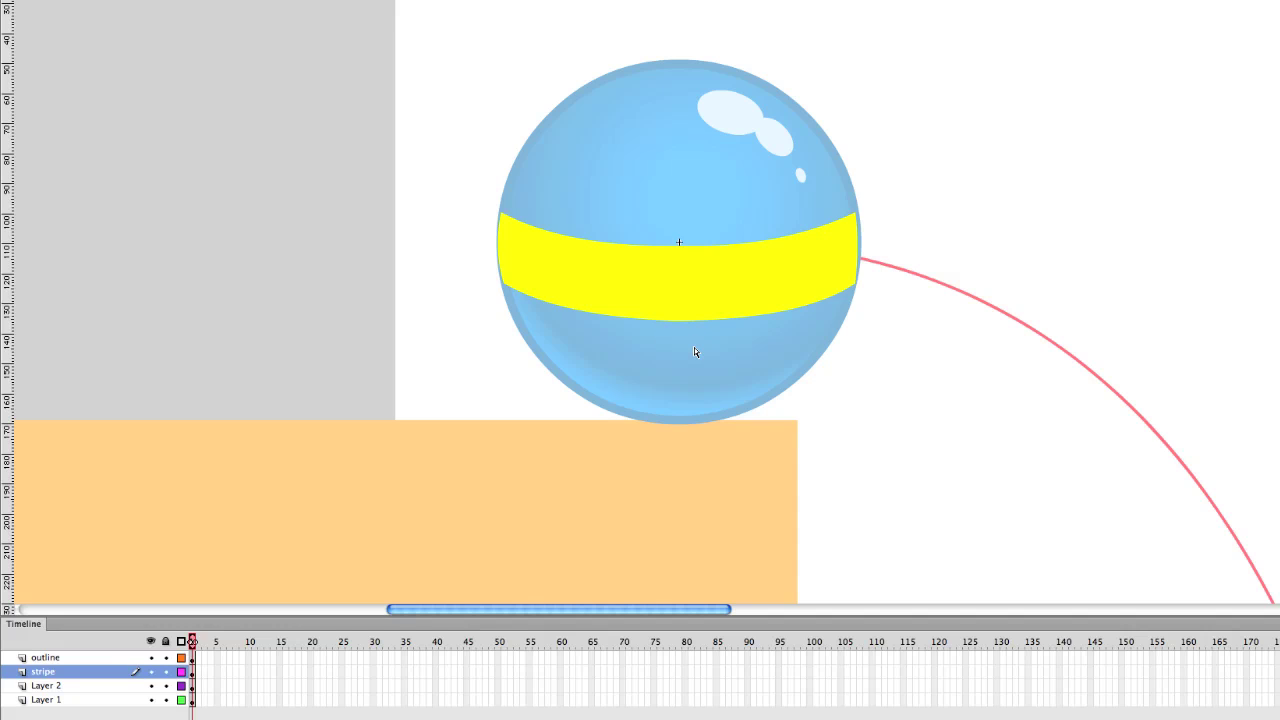
Refine the stripe's upper and lower curves, lowering both slightly, and leave the drawing object and ball symbol.
left_click_drag(703, 355, 662, 317)
left_click_drag(762, 319, 820, 317)
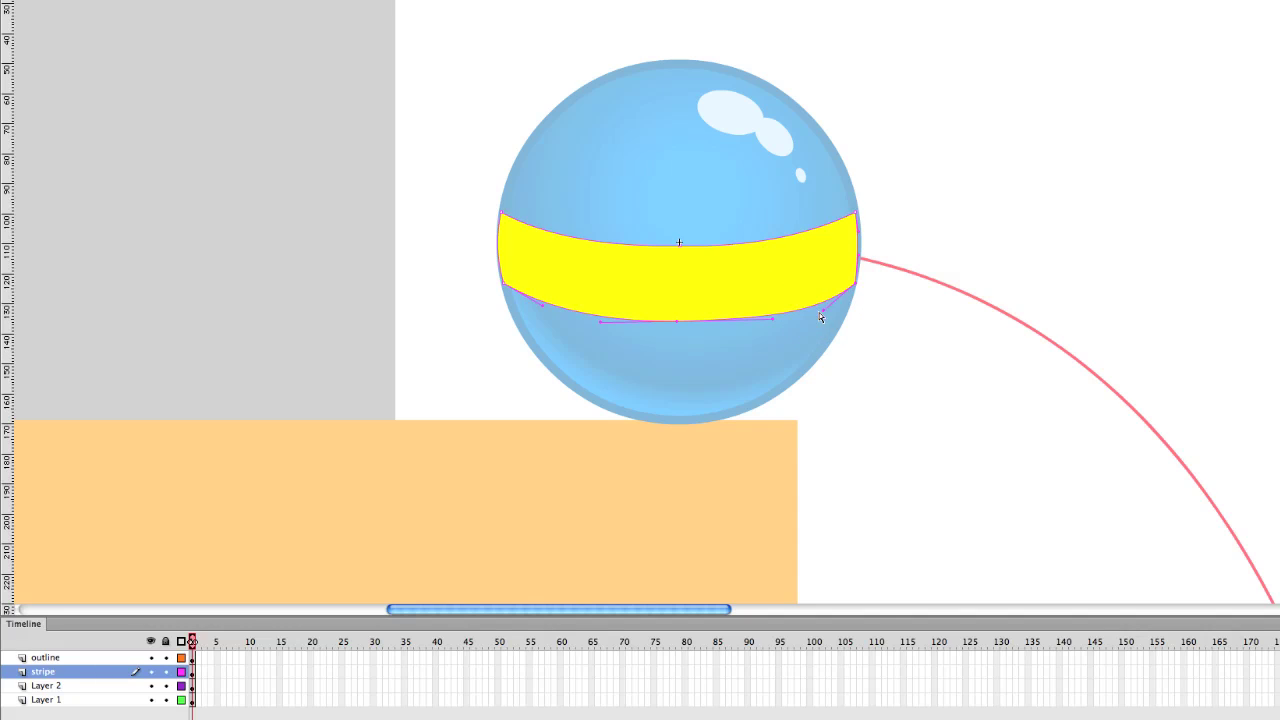
left_click_drag(672, 321, 673, 323)
left_click(683, 342)
key("v")
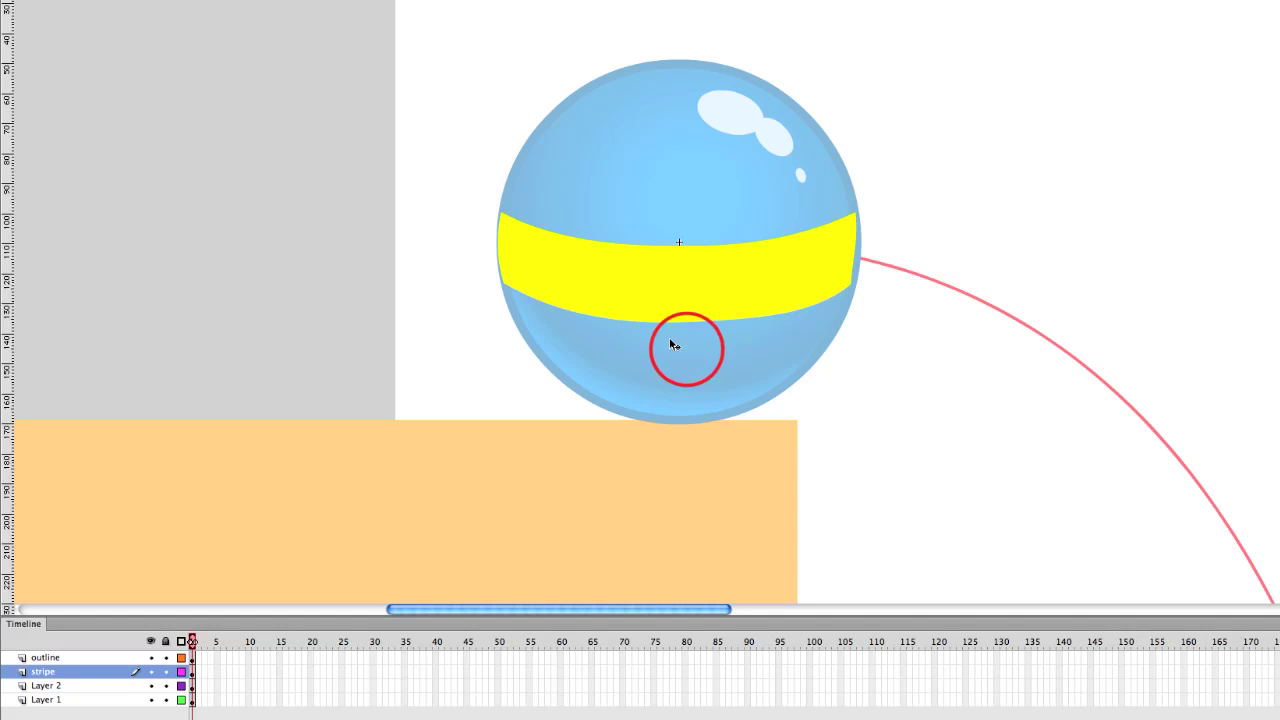
left_click(675, 246)
left_click_drag(677, 246, 747, 248)
left_click_drag(629, 246, 630, 249)
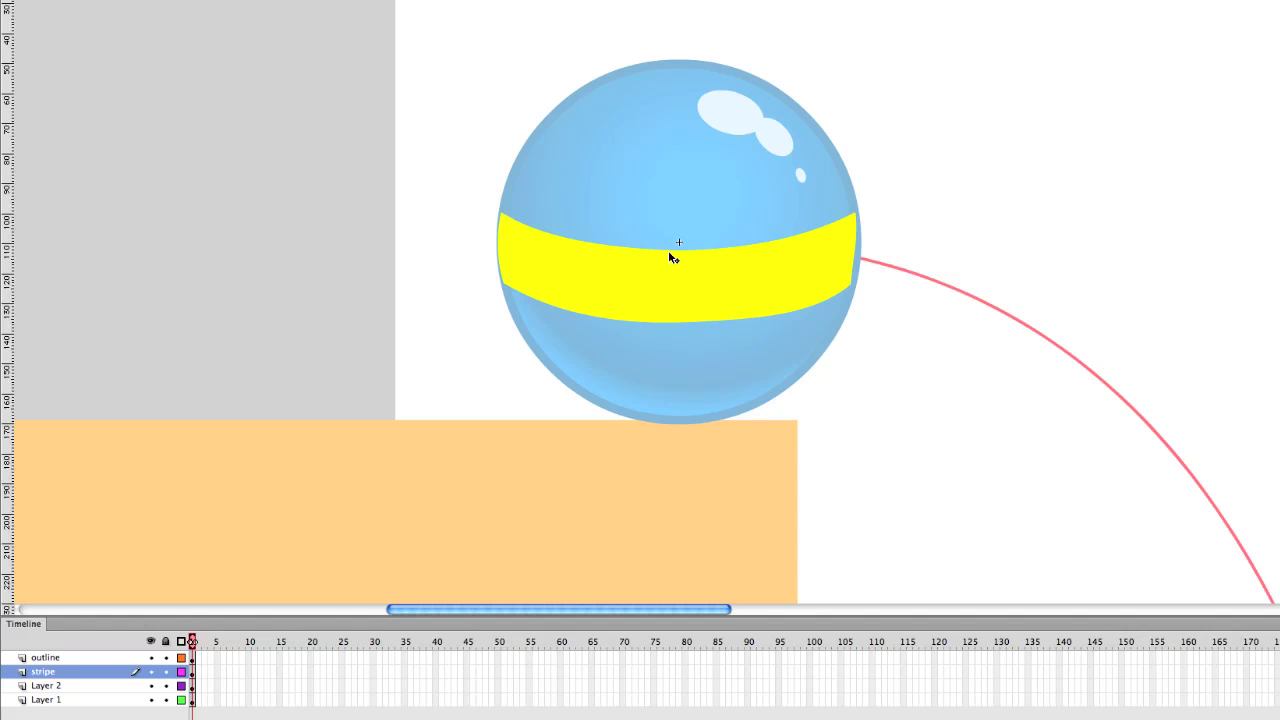
left_click_drag(695, 325, 696, 334)
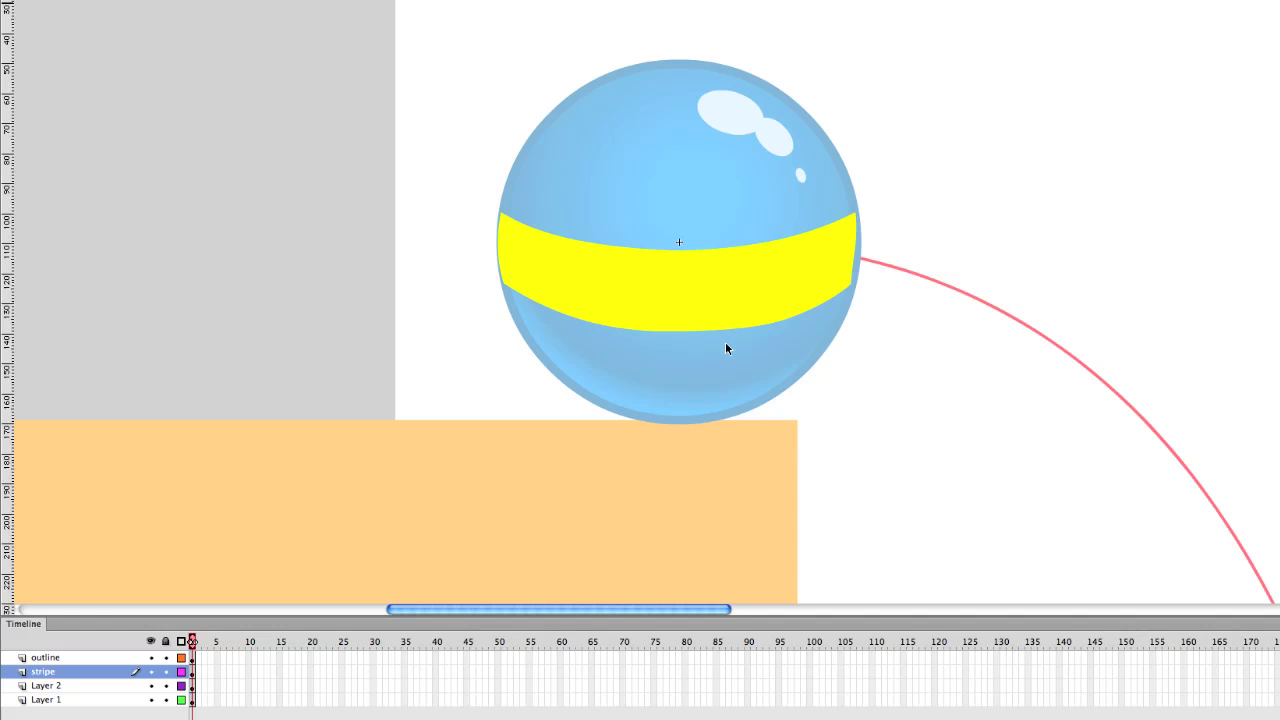
left_click_drag(850, 263, 879, 315)
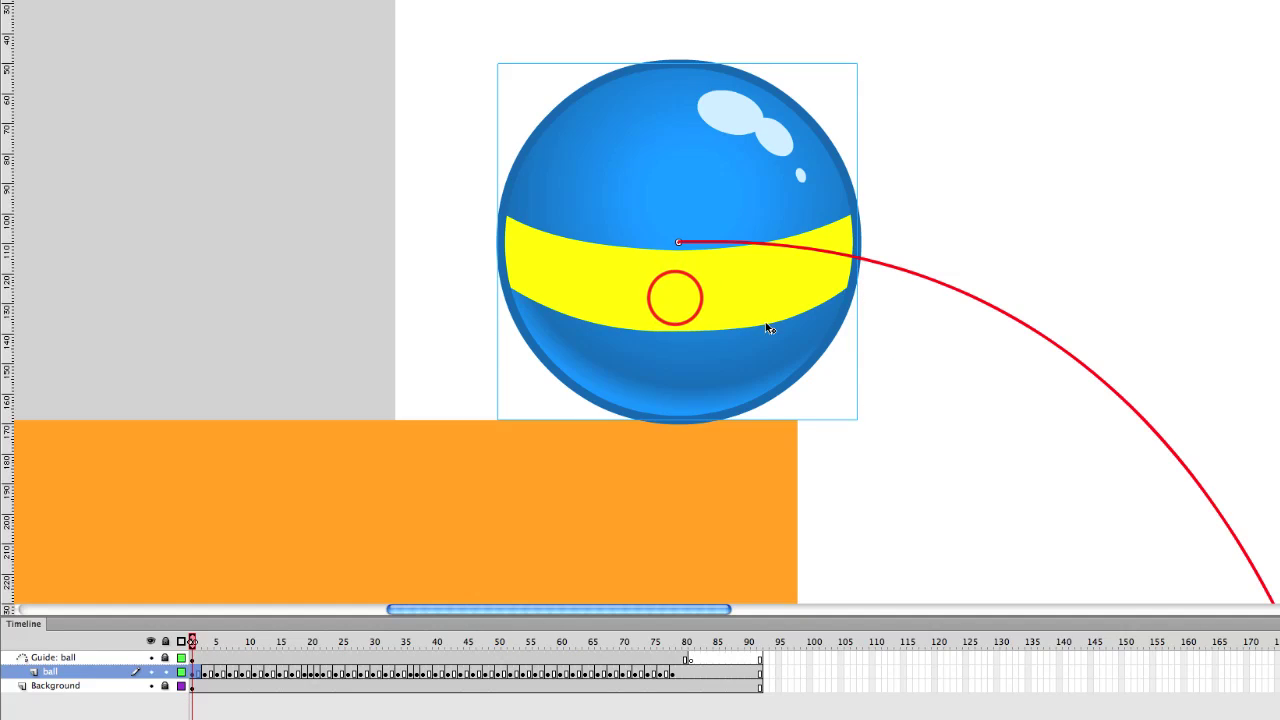
Copy the ball's circle from Layer 1 inside the ball symbol, paste it in place on the stripe layer and send it behind the stripe.
left_click(674, 295)
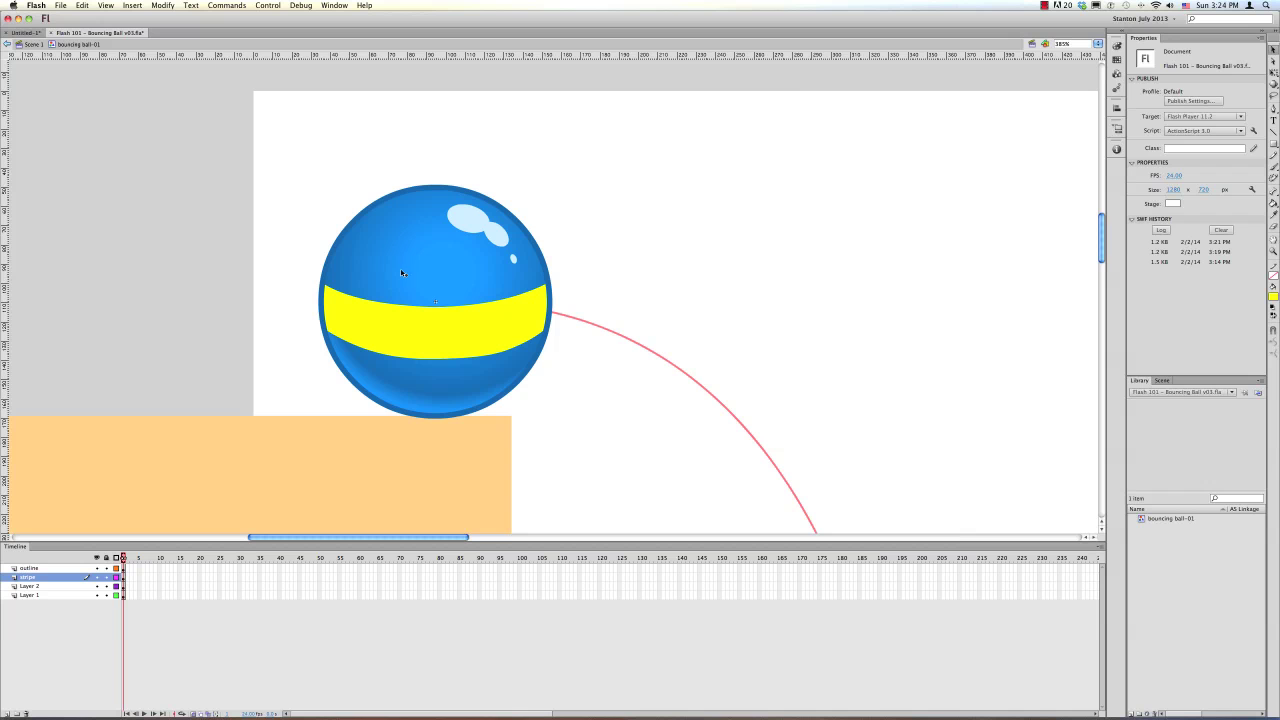
left_click(408, 257)
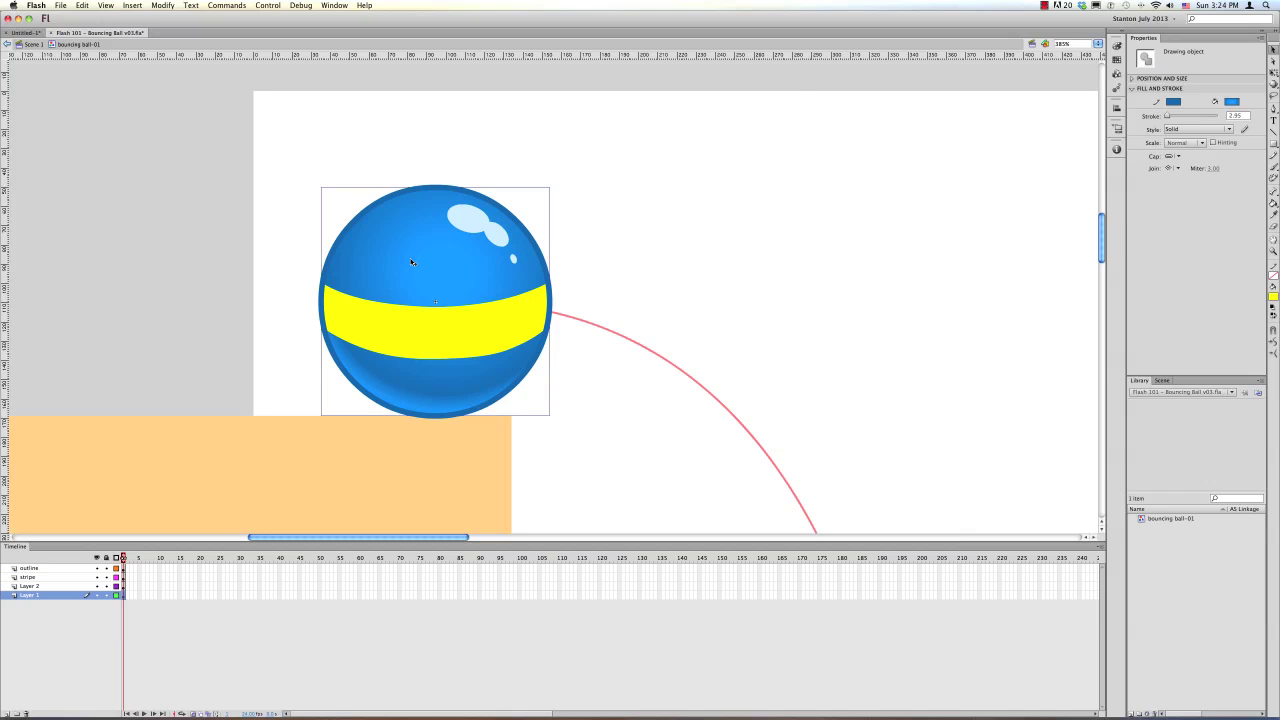
key("super+c")
left_click(416, 324)
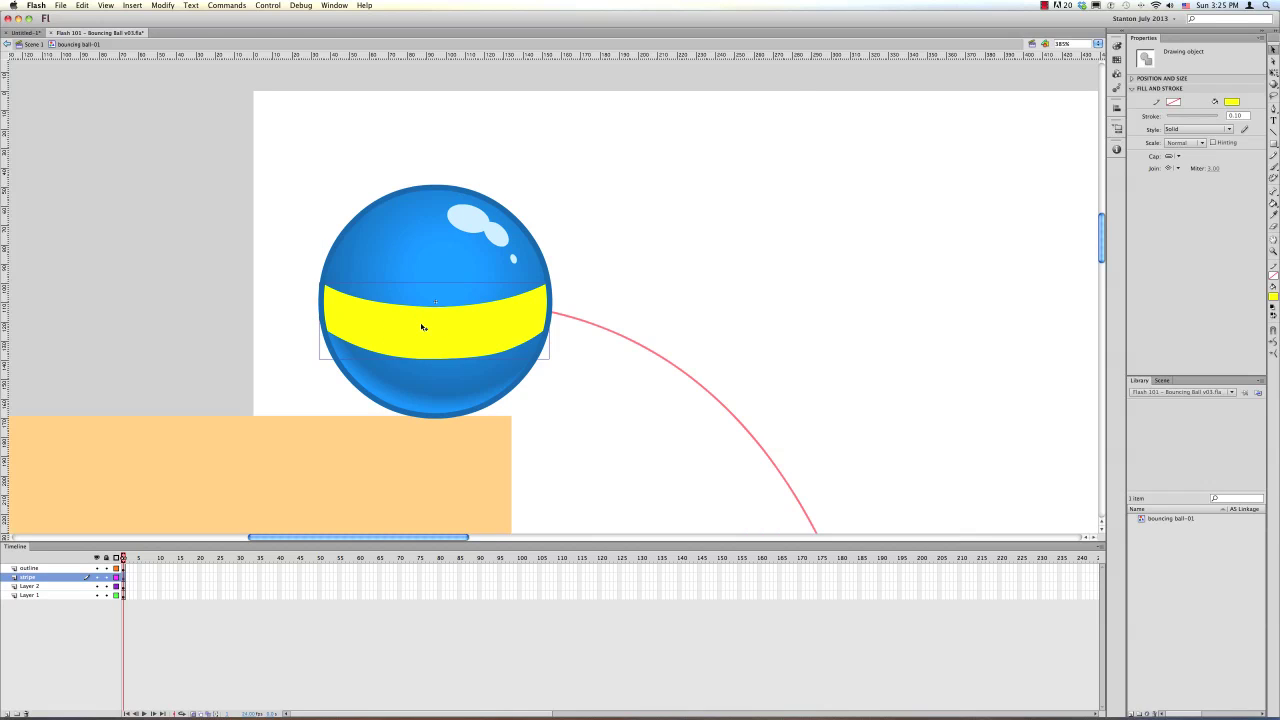
key("shift+super+v")
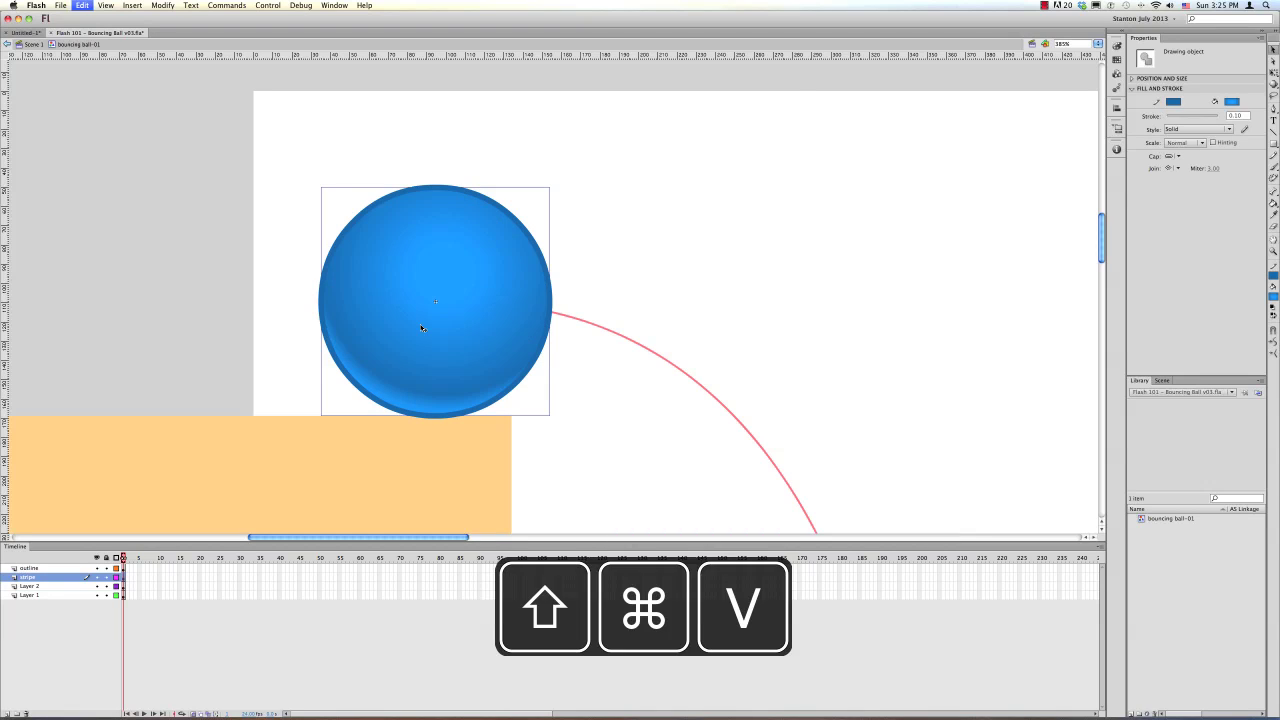
key("super+Down")
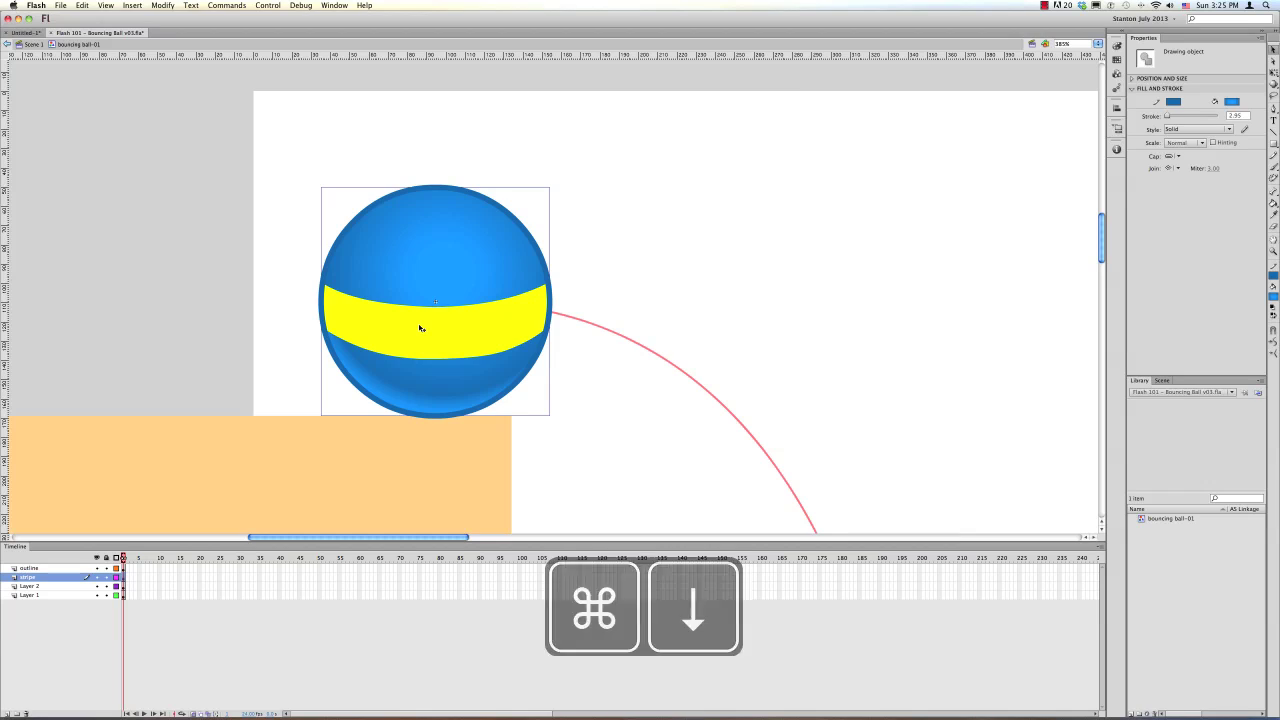
Select the stripe together with the pasted circle and convert both into a Graphic symbol named stripe.
left_click(429, 332, "shift")
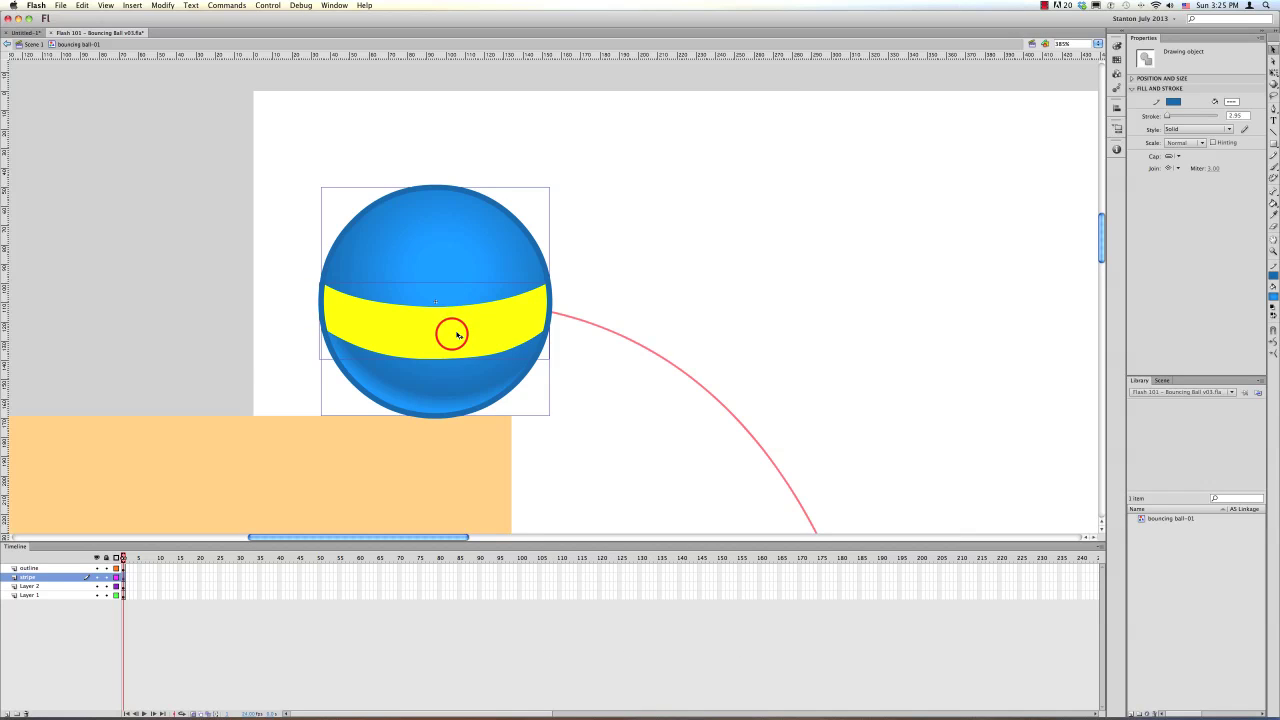
left_click_drag(449, 340, 210, 287)
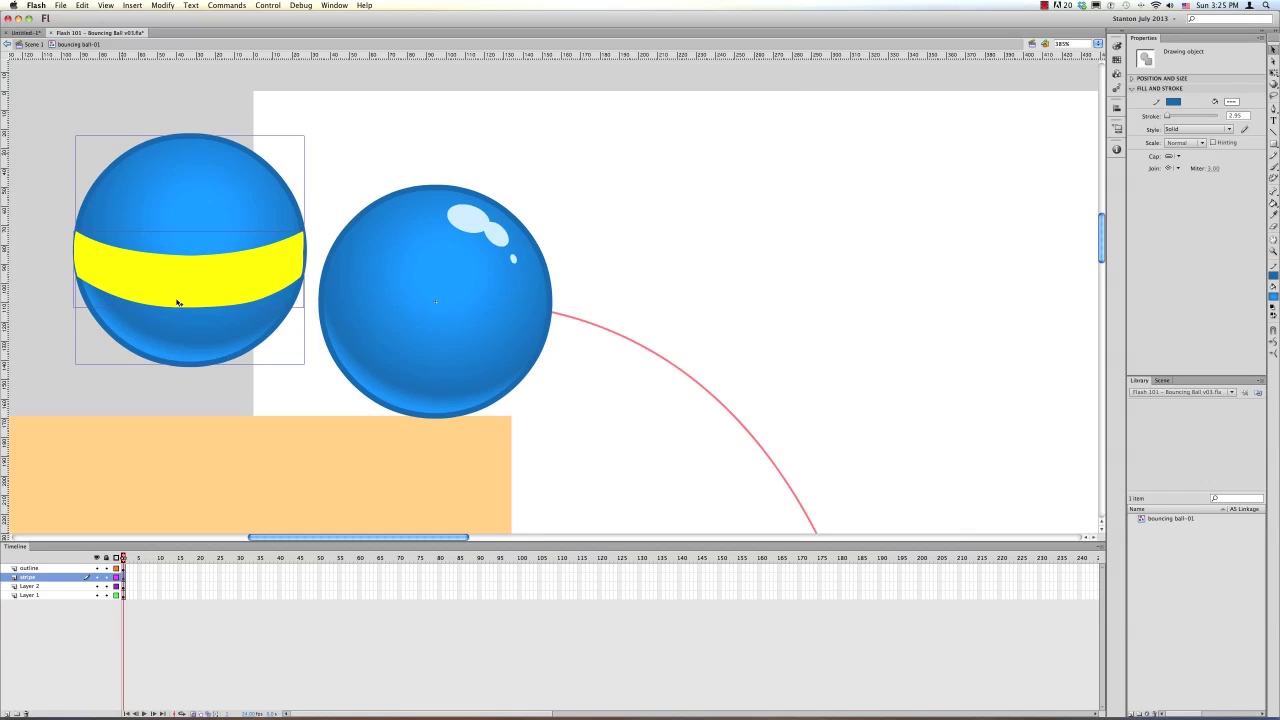
key("super+z")
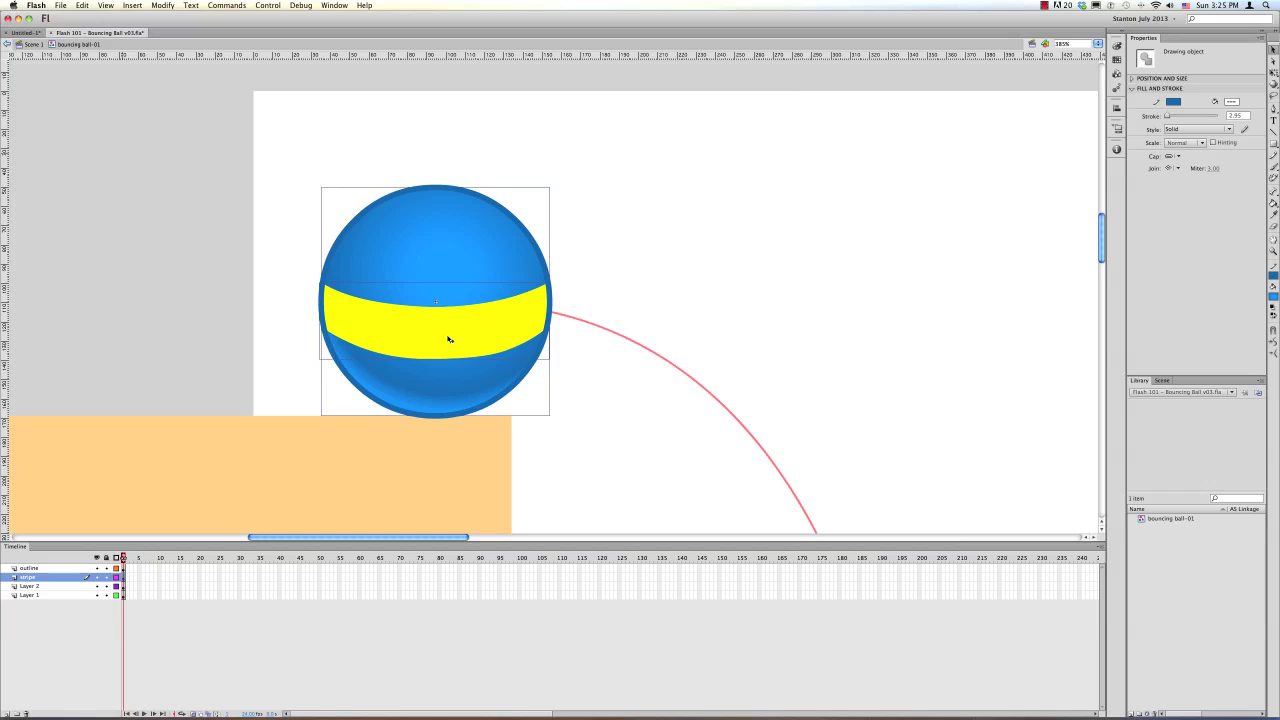
key("F8")
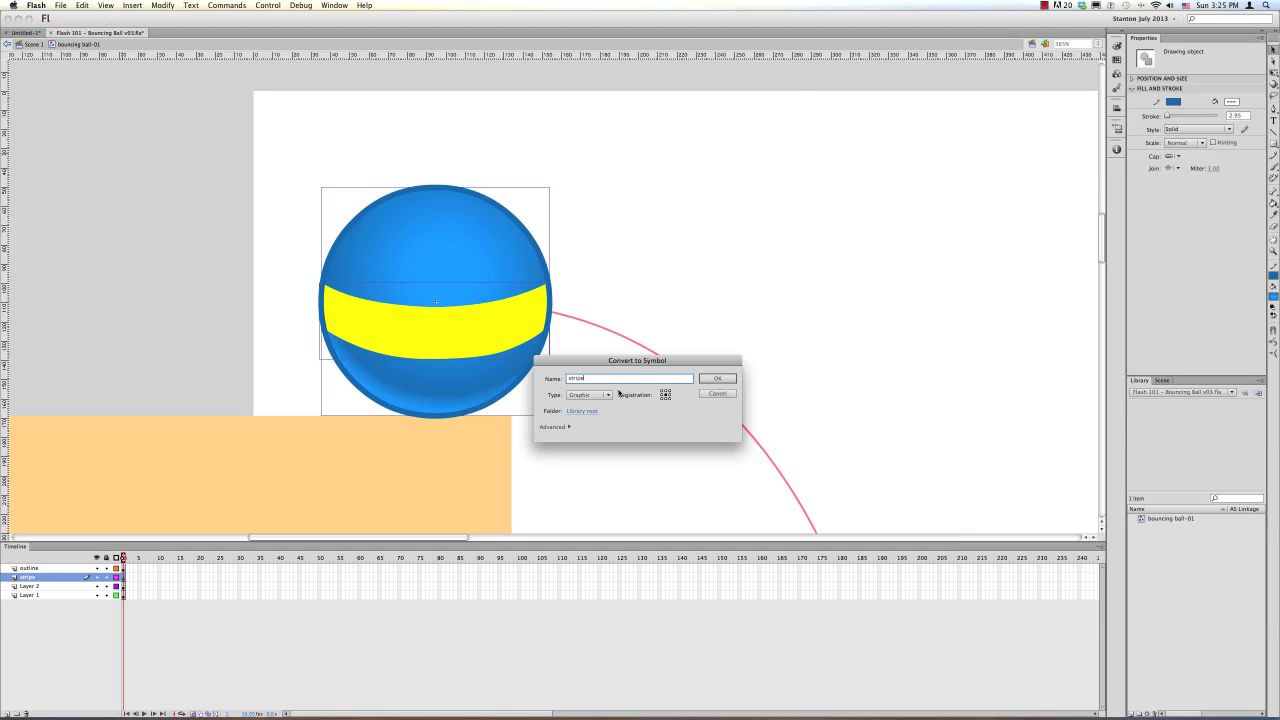
left_click(728, 378)
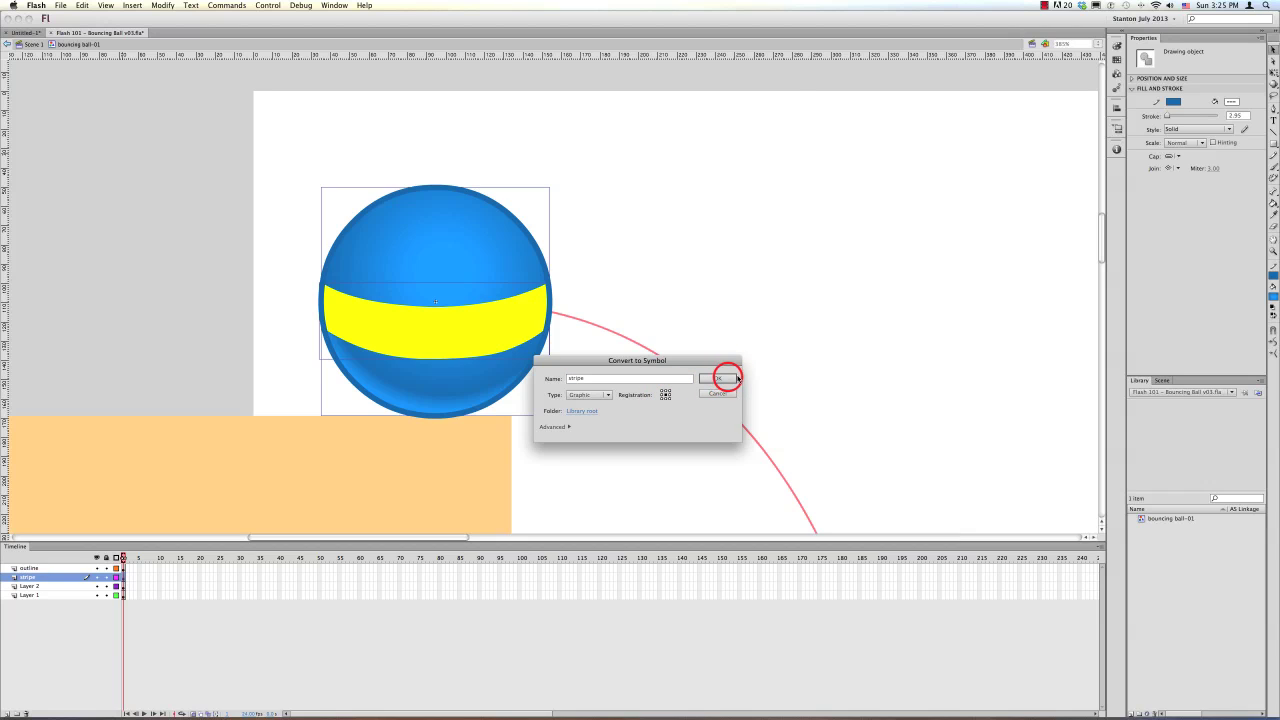
Delete the circle inside the stripe symbol, keeping only the yellow stripe, and return to the ball symbol.
double_click(483, 330)
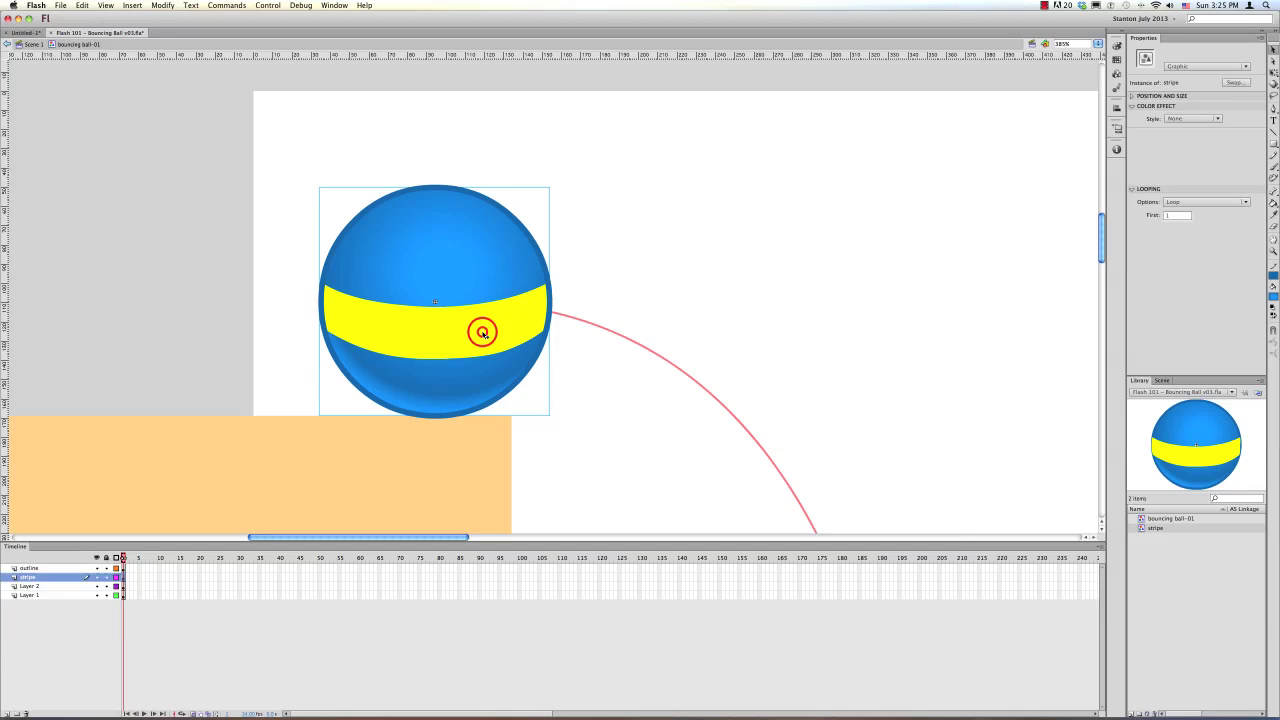
left_click_drag(454, 240, 464, 234)
key("Delete")
left_click(613, 232)
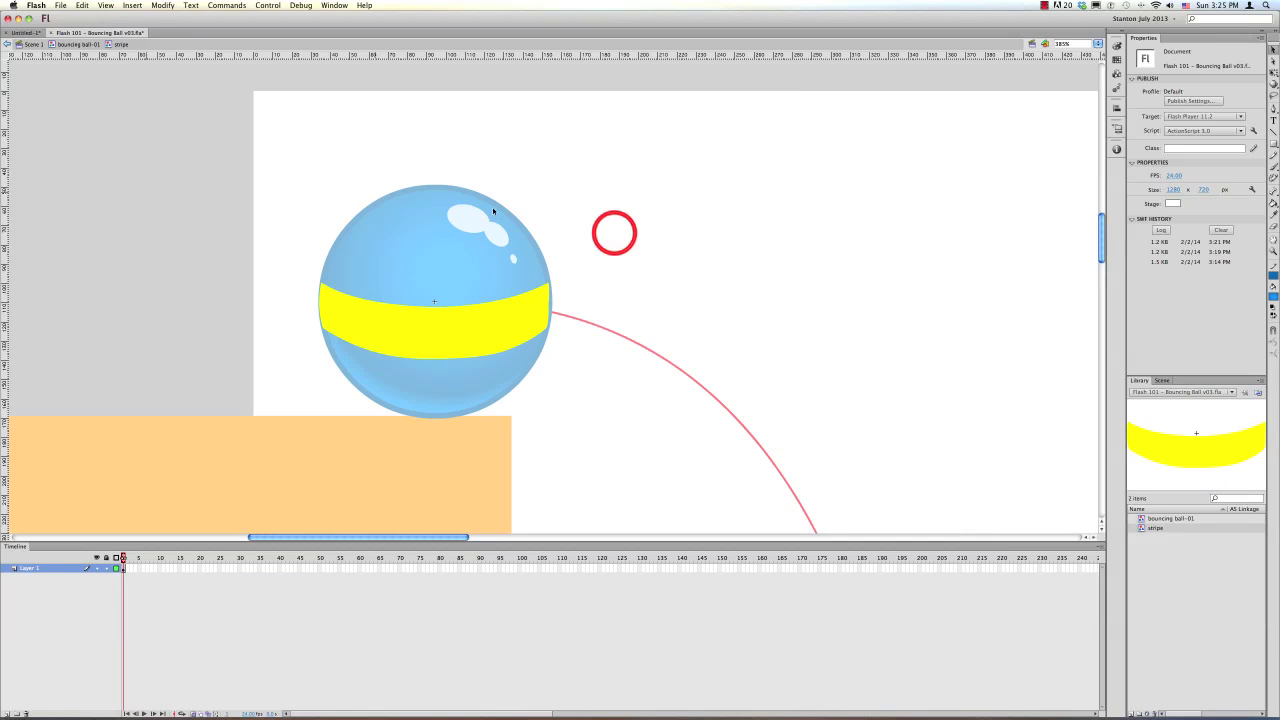
double_click(614, 233)
Try rotating the stripe about the ball's centre with Free Transform and undo the rotation.
left_click(469, 337)
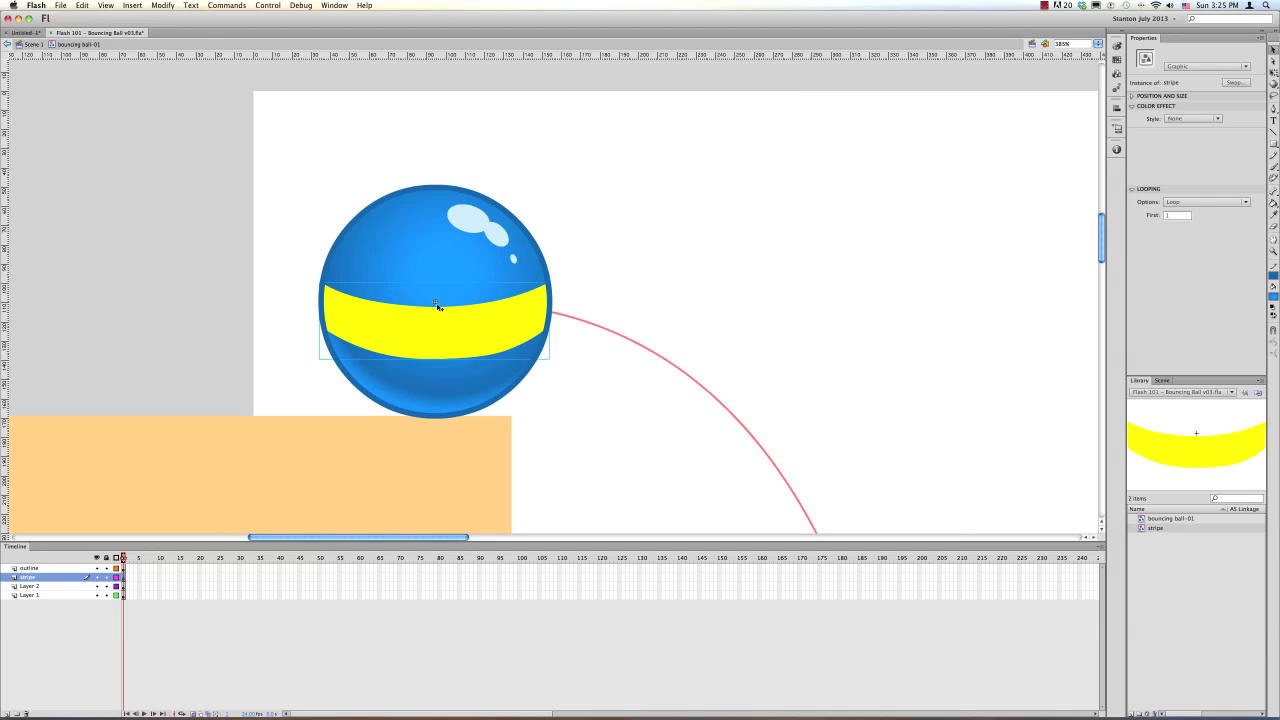
key("q")
left_click(436, 301)
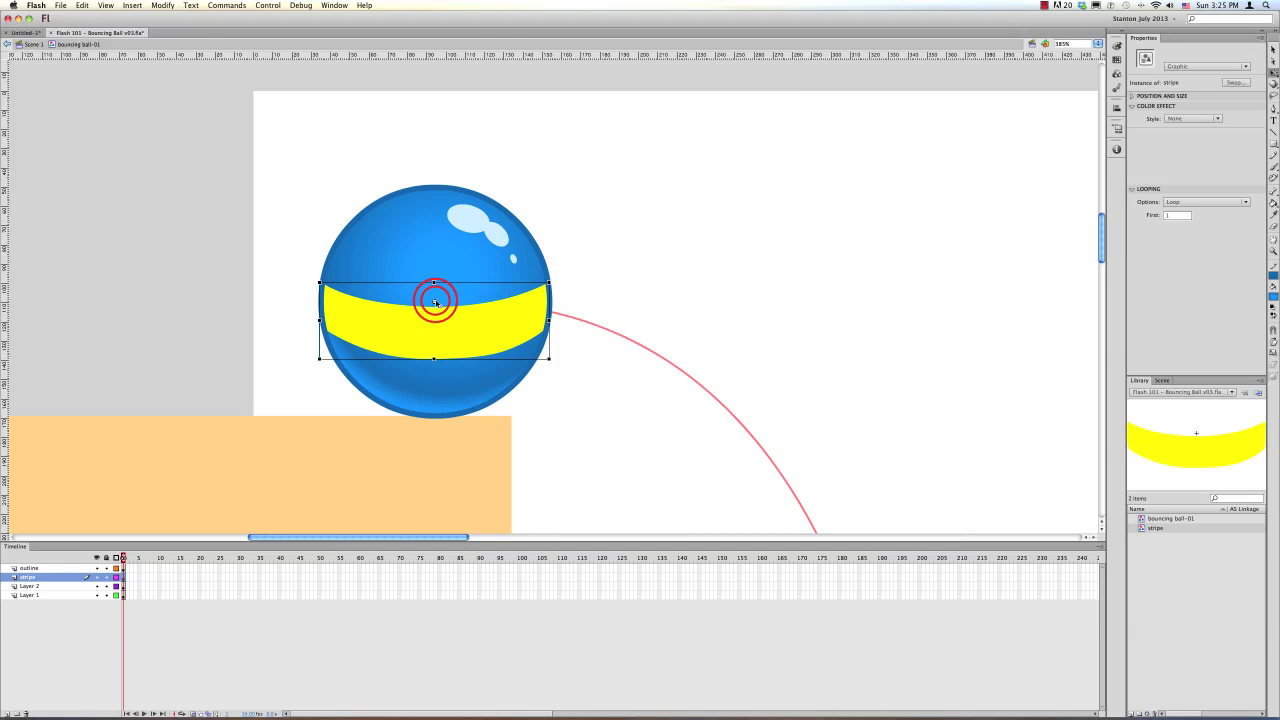
left_click(553, 281)
left_click_drag(553, 281, 563, 229)
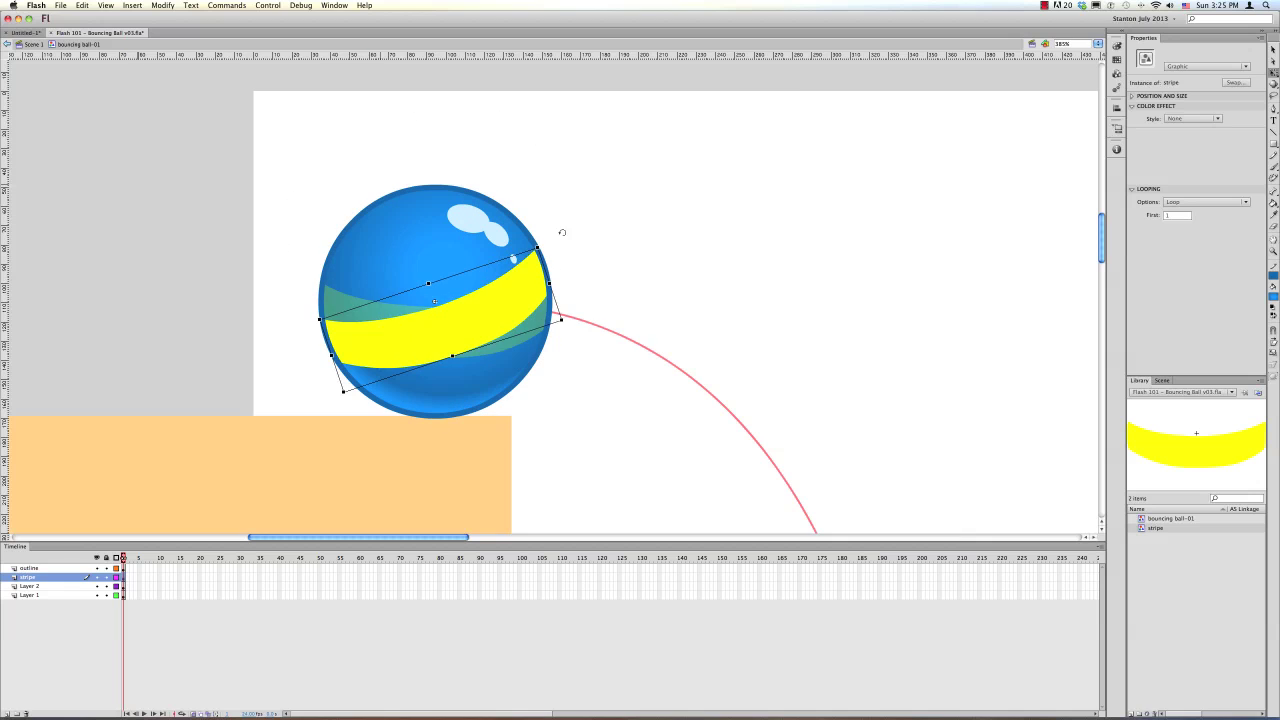
key("super+z")
Place the stripe layer below Layer 2 and rename Layer 2 as highlight.
left_click_drag(33, 578, 26, 592)
double_click(29, 577)
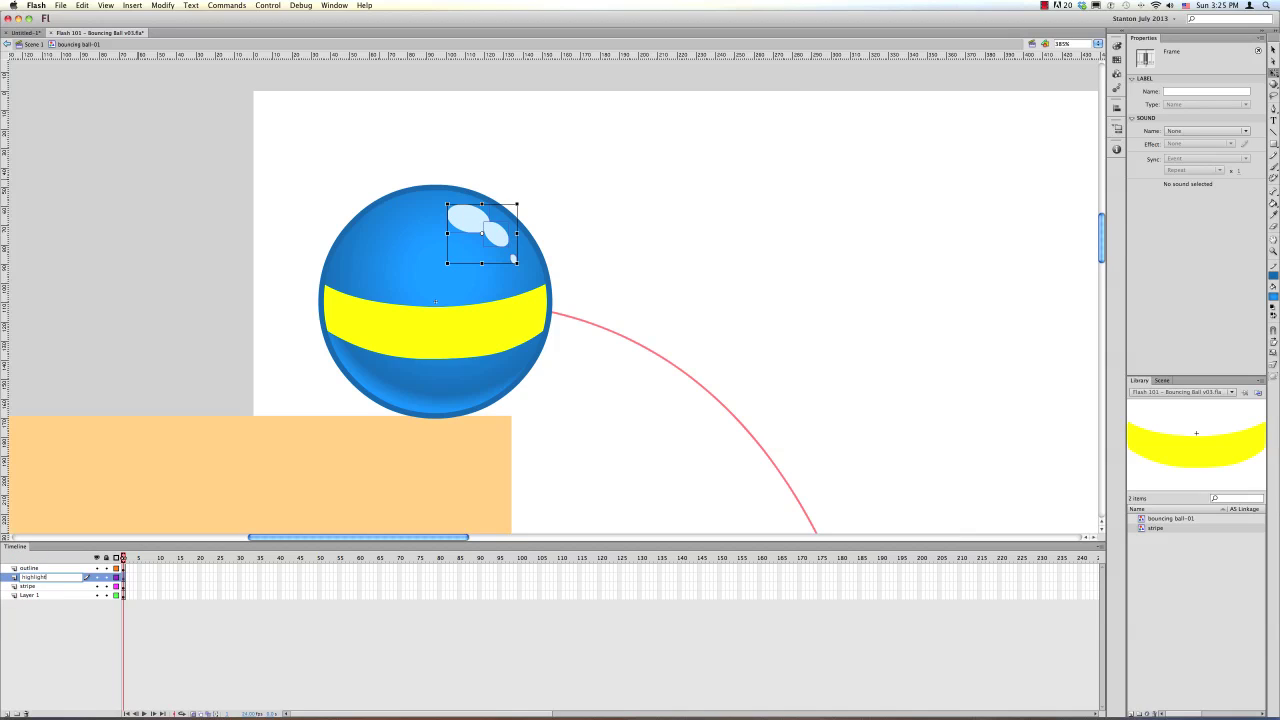
key("Return")
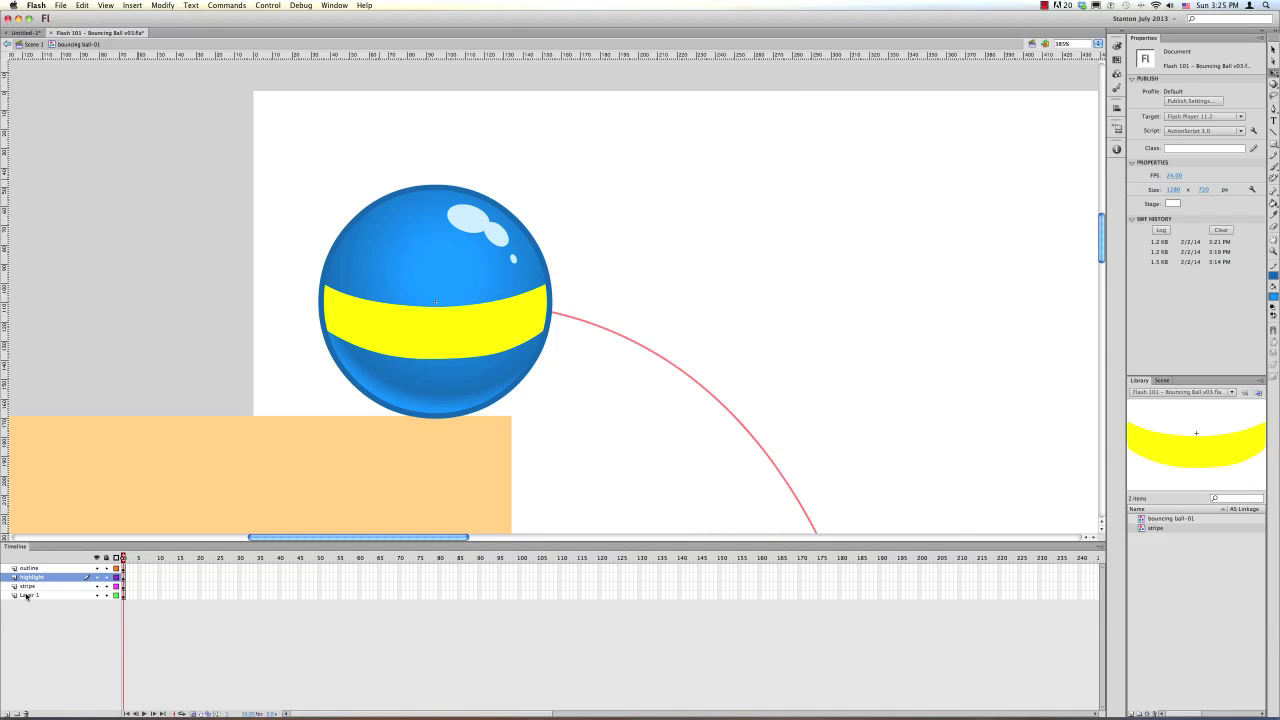
Try rotating the stripe beneath the highlight and undo the rotation.
left_click(451, 320)
left_click_drag(555, 360, 586, 397)
key("super+z")
key("super+z")
key("super+z")
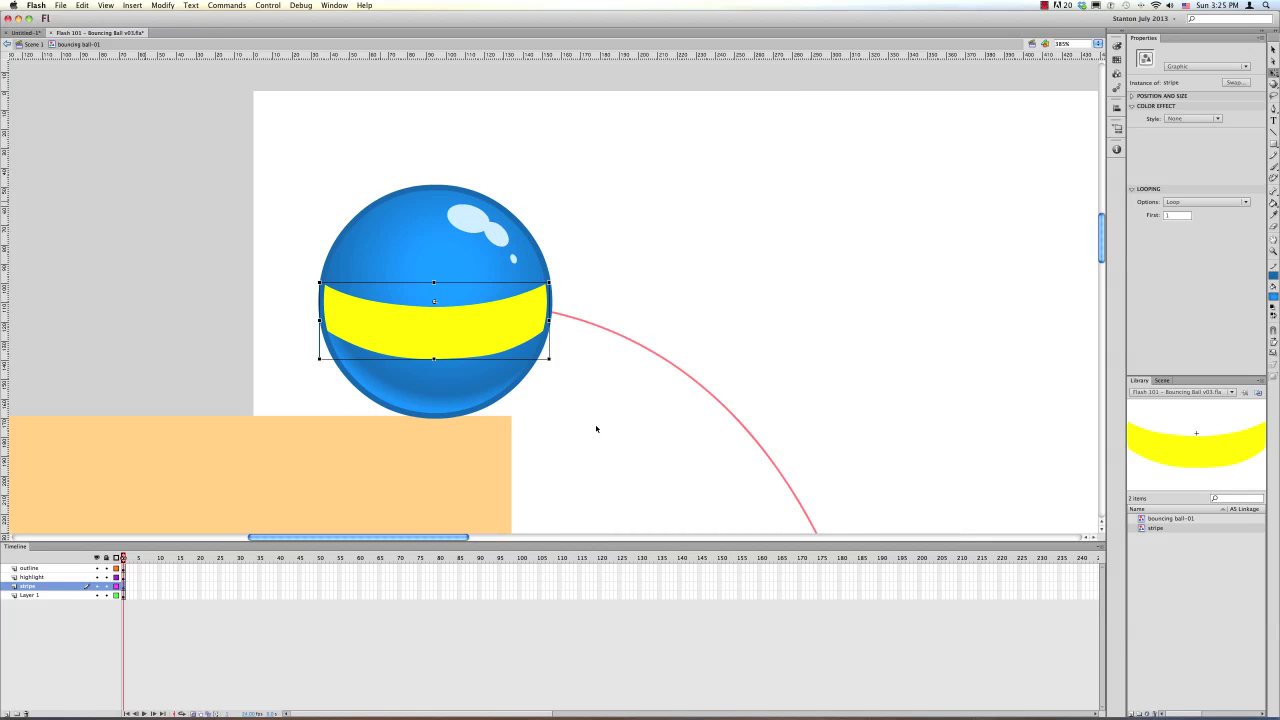
Return to the main scene, scrub through the bounce to examine the striped ball, and open the ball symbol from its resting position.
key("super+minus")
key("super+minus")
key("super+minus")
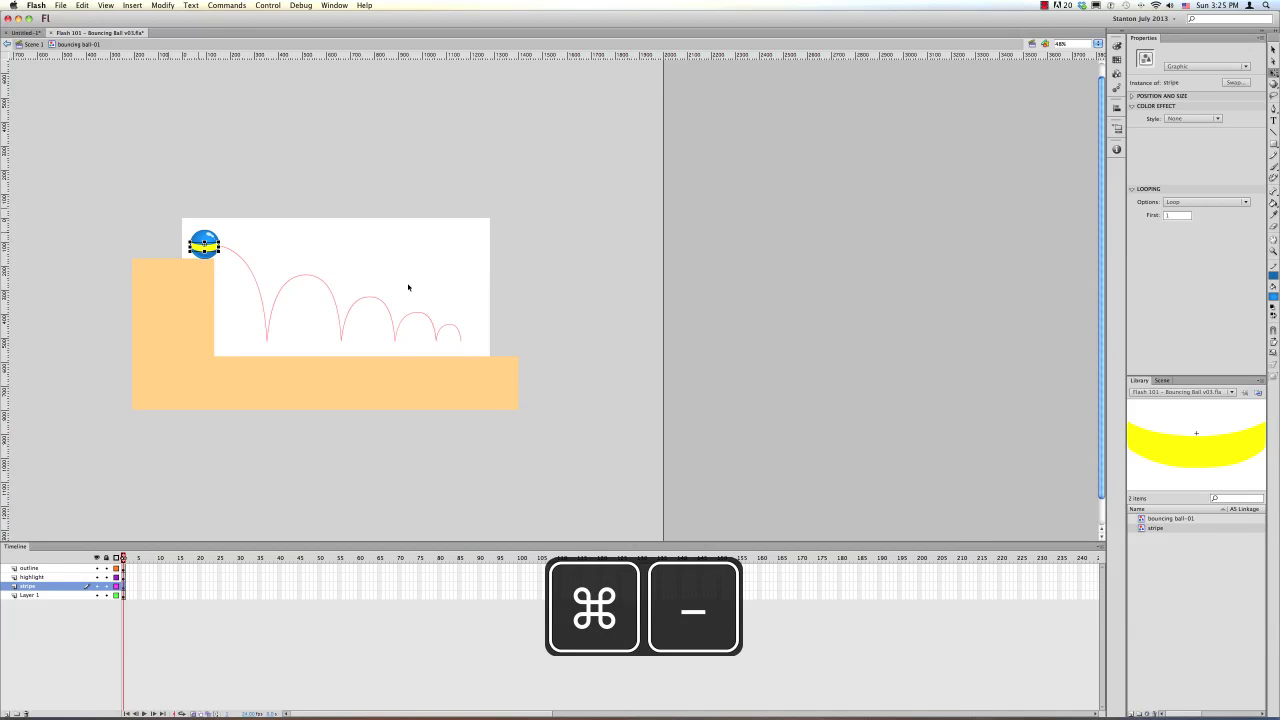
key("super+equal")
left_click(449, 240)
double_click(555, 292)
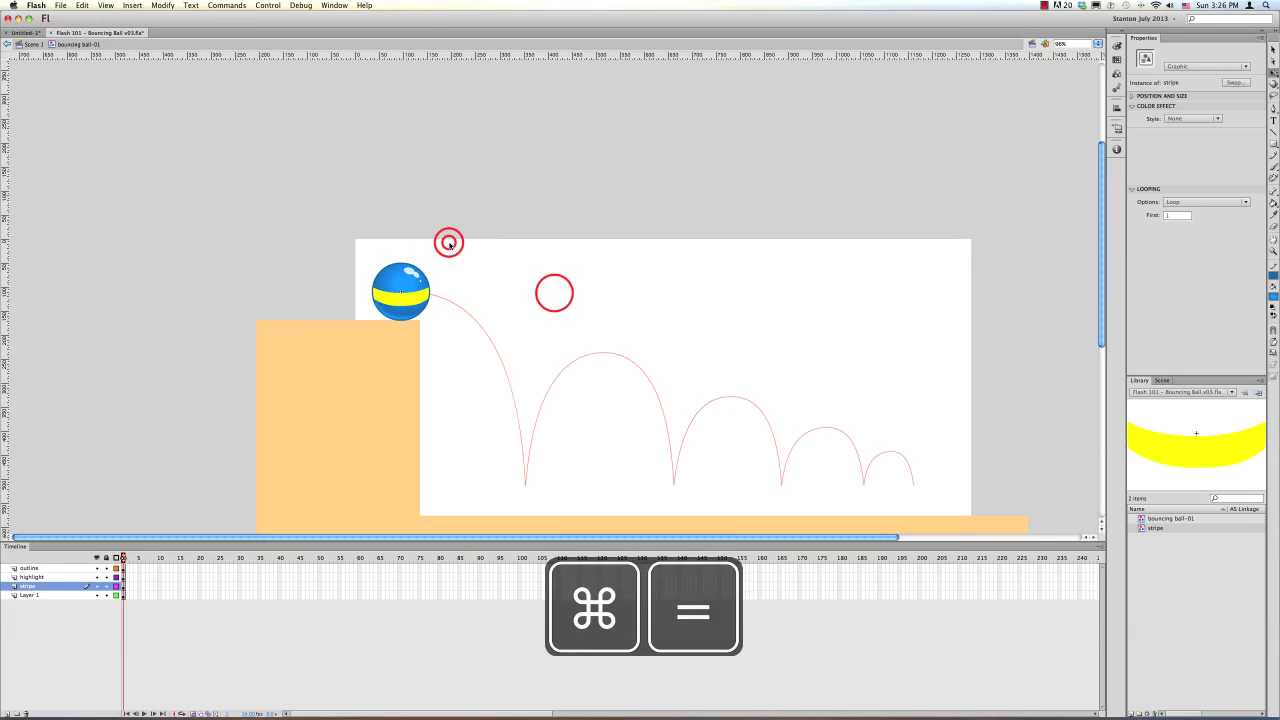
left_click_drag(555, 292, 412, 221)
left_click_drag(402, 558, 365, 568)
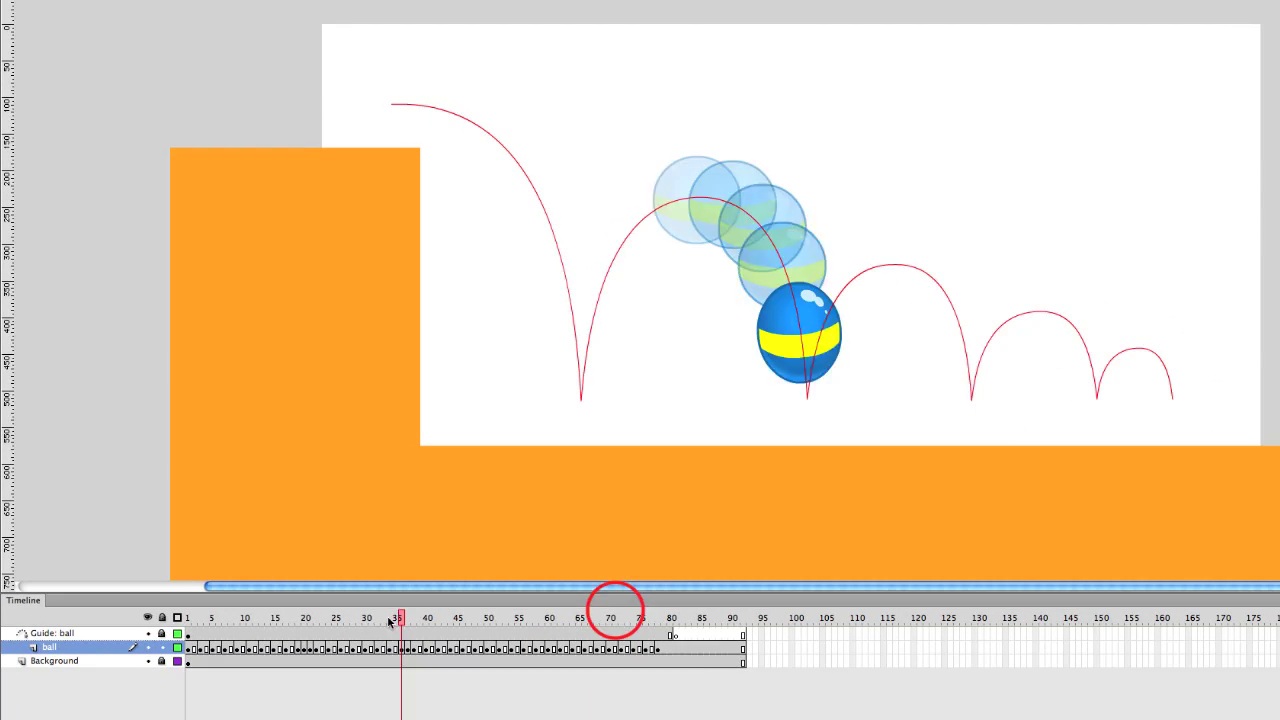
left_click_drag(552, 634, 648, 654)
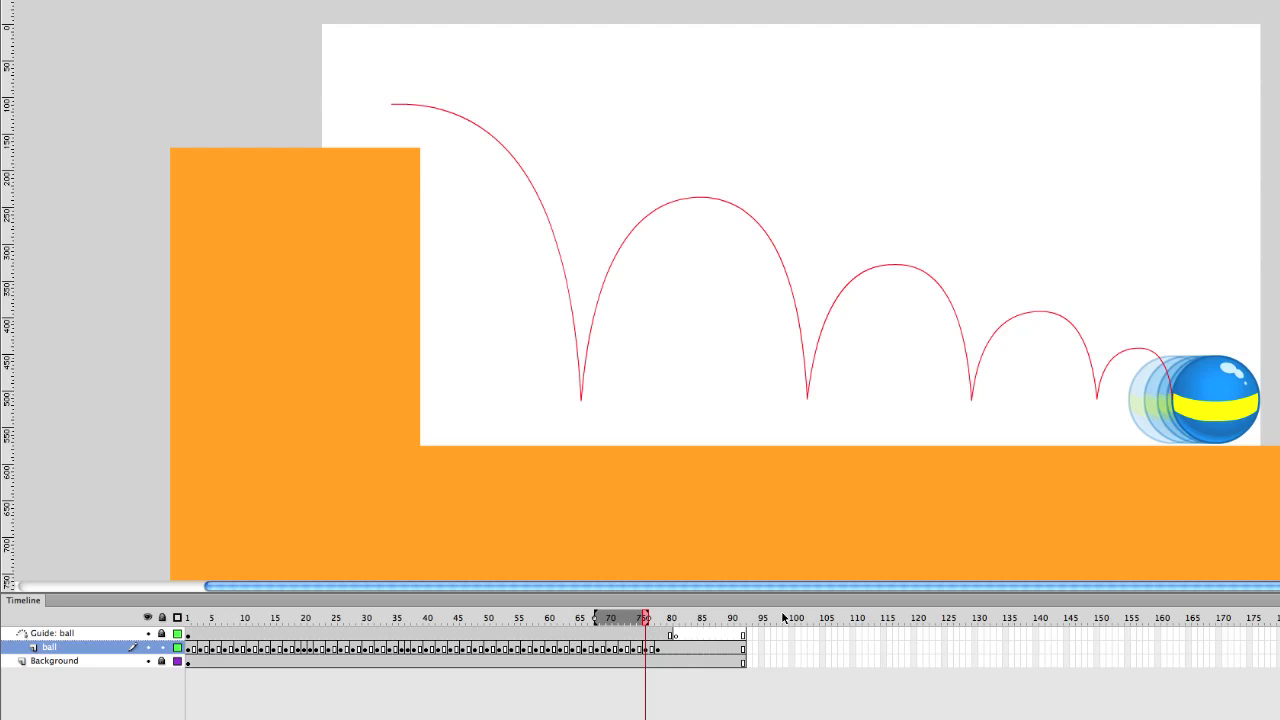
double_click(1208, 422)
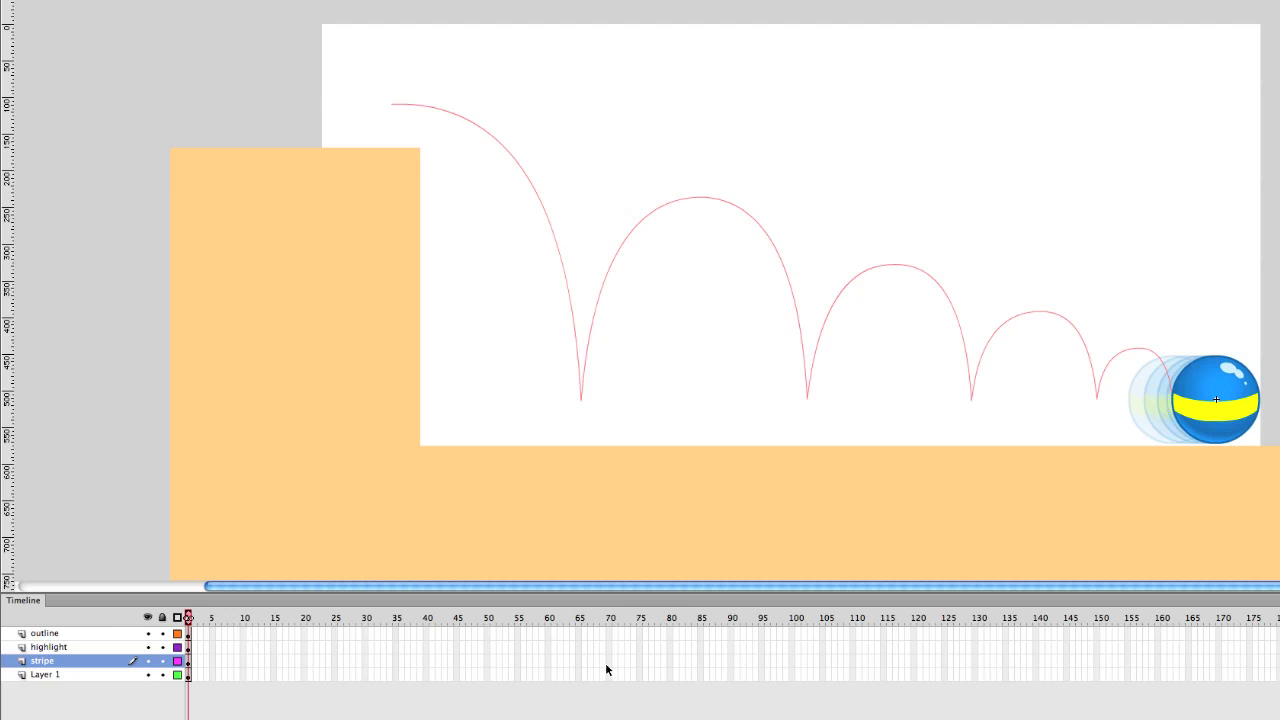
Extend all four layers of the ball symbol to frame 90 and insert a keyframe at frame 76 on the stripe layer.
left_click_drag(649, 639, 731, 676)
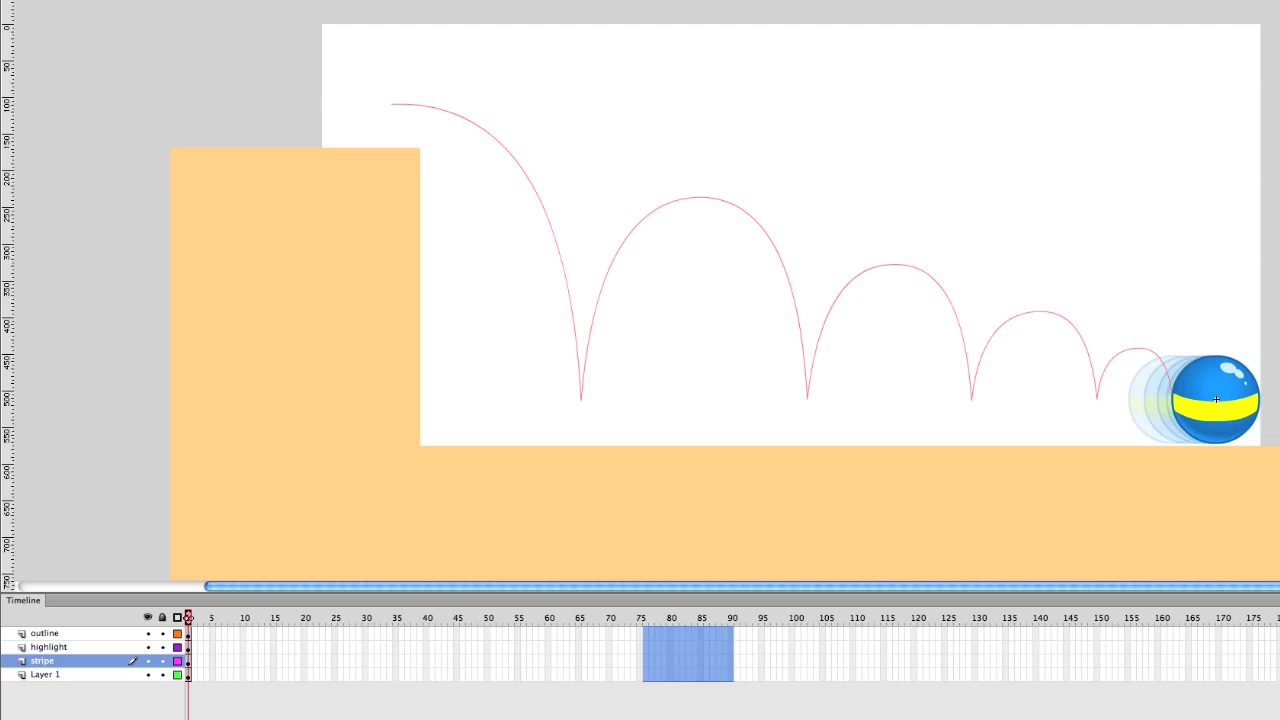
key("F5")
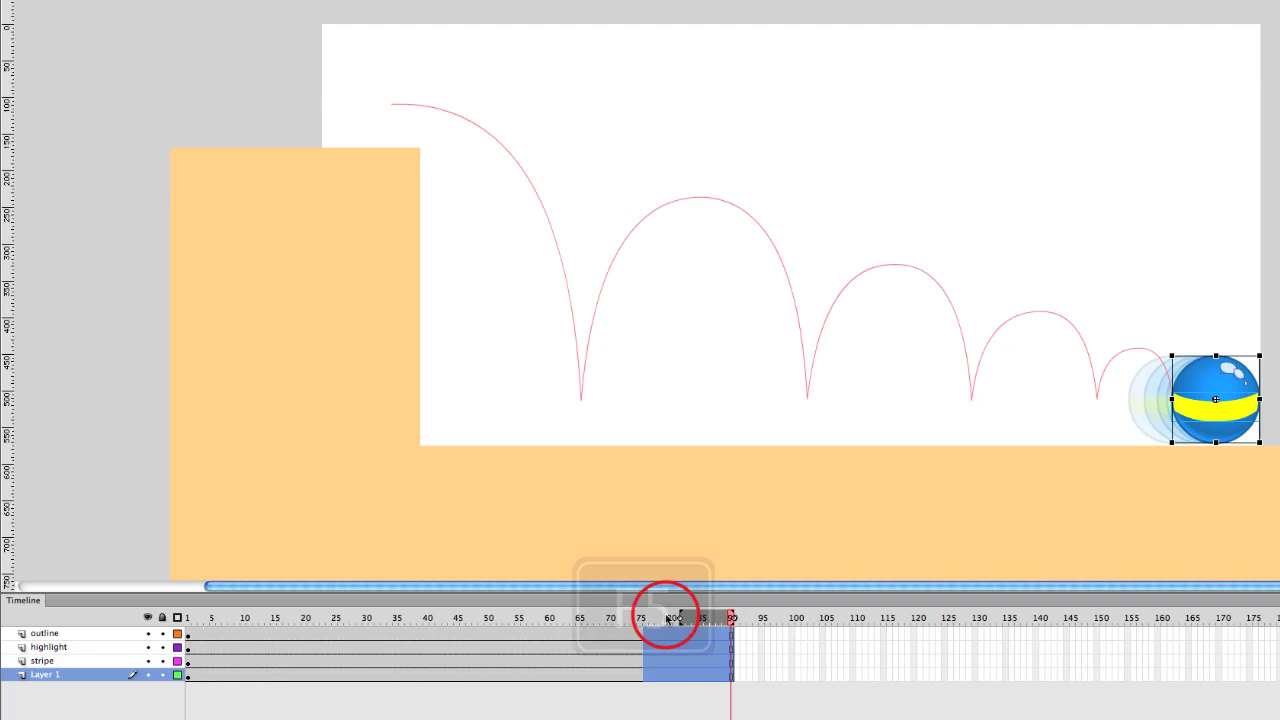
left_click(646, 619)
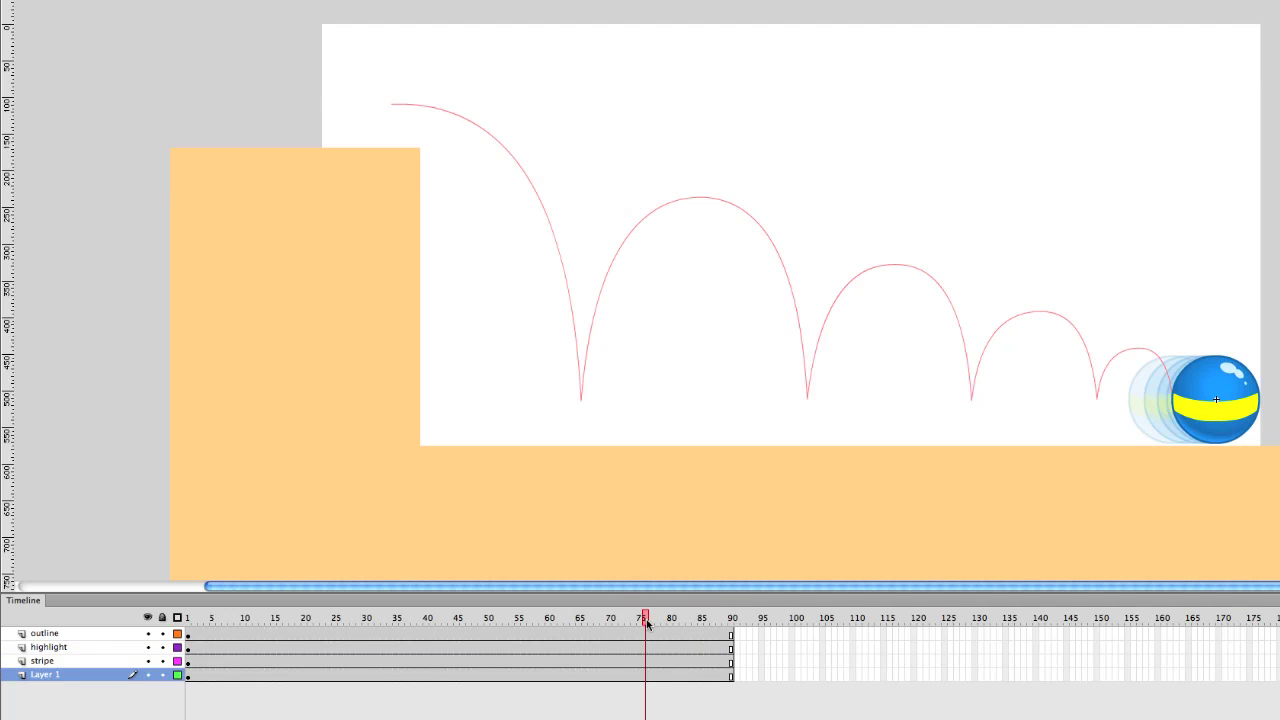
left_click(649, 672)
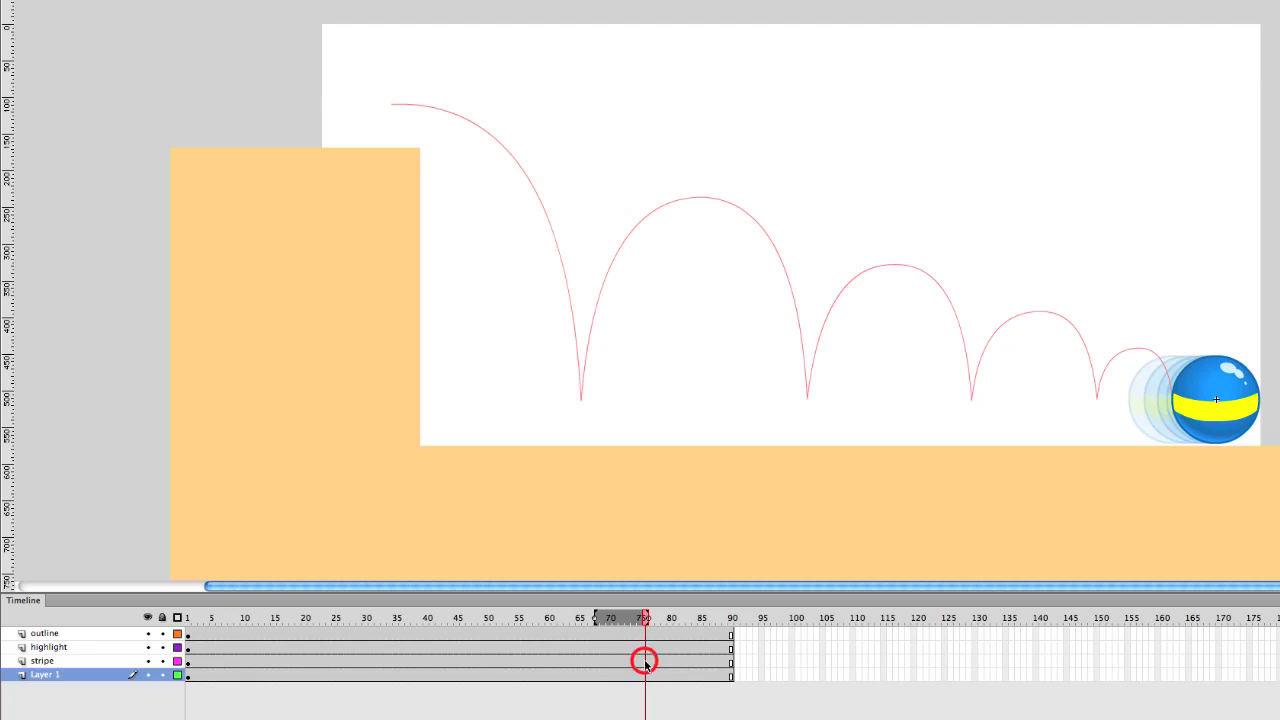
left_click(647, 662)
key("F6")
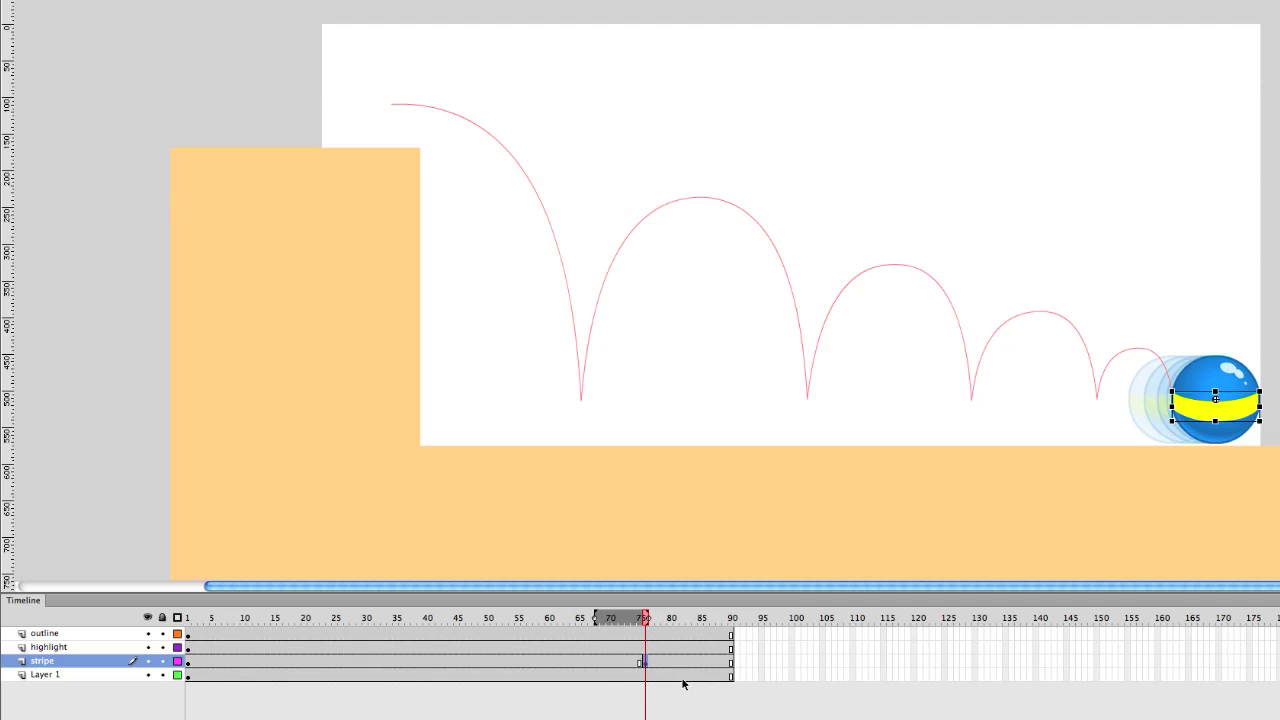
Create a classic tween between the two stripe keyframes and scrub through it.
left_click(511, 661)
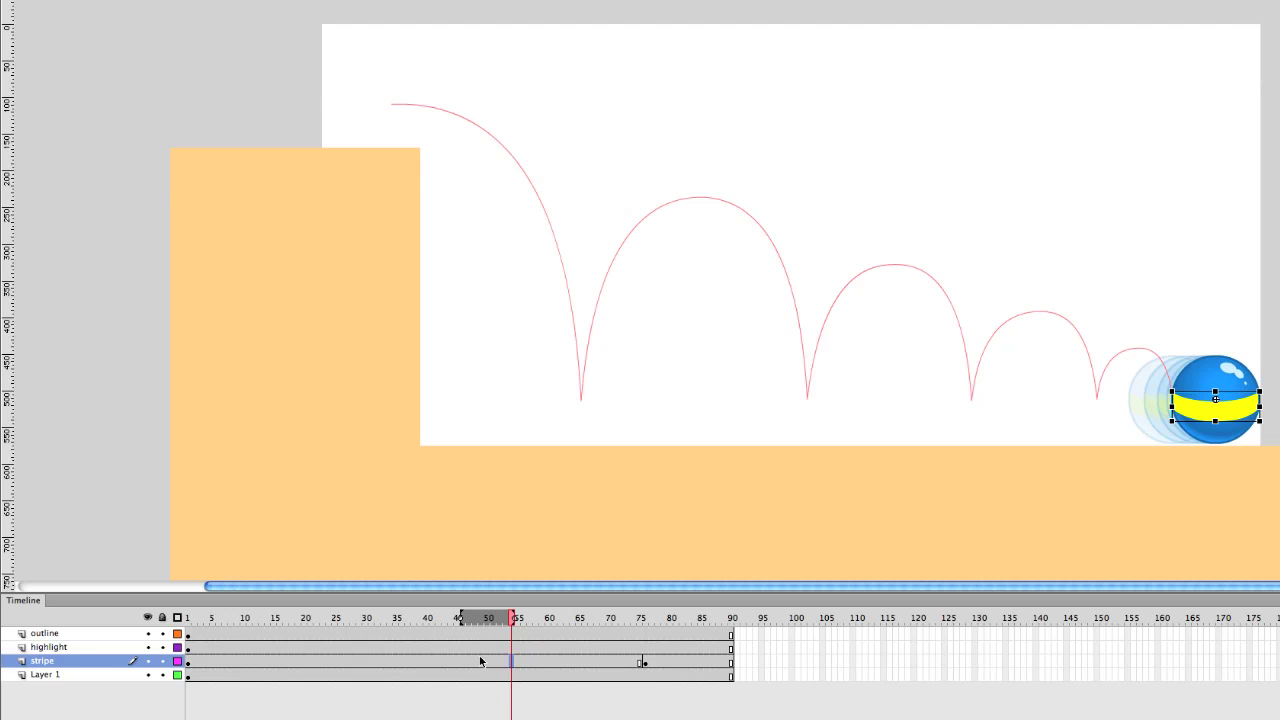
right_click(511, 663)
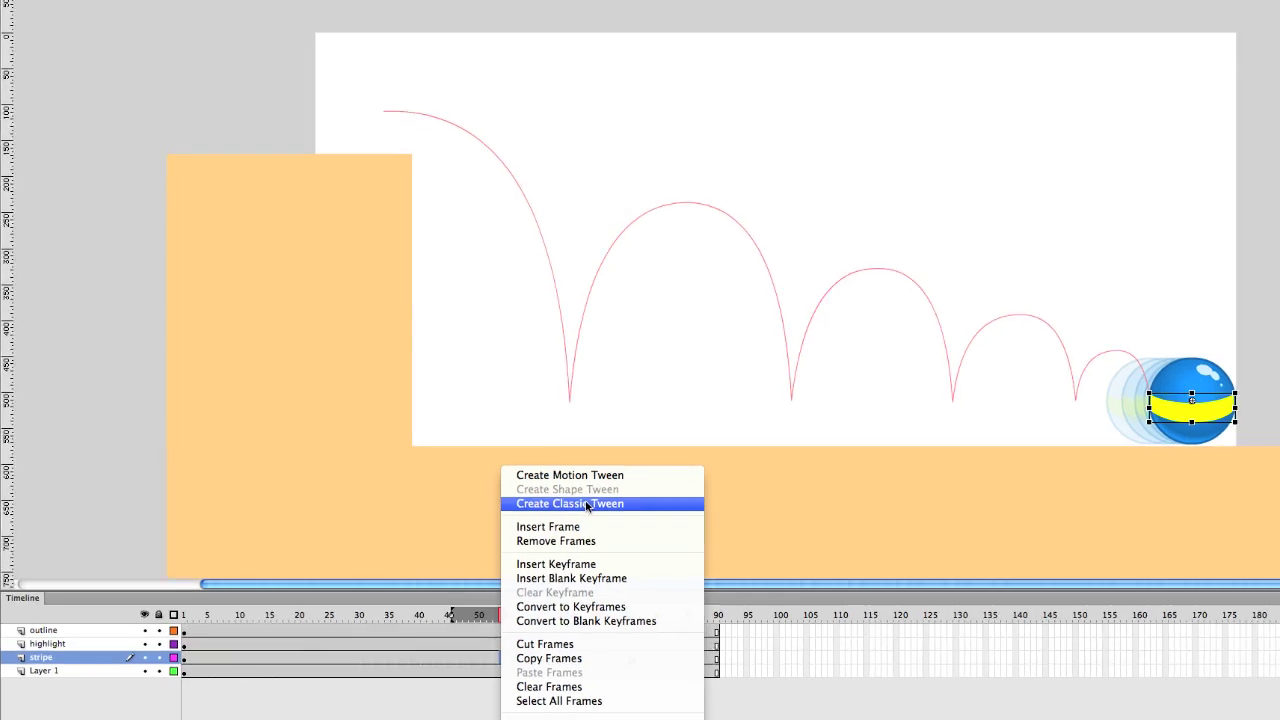
left_click(598, 503)
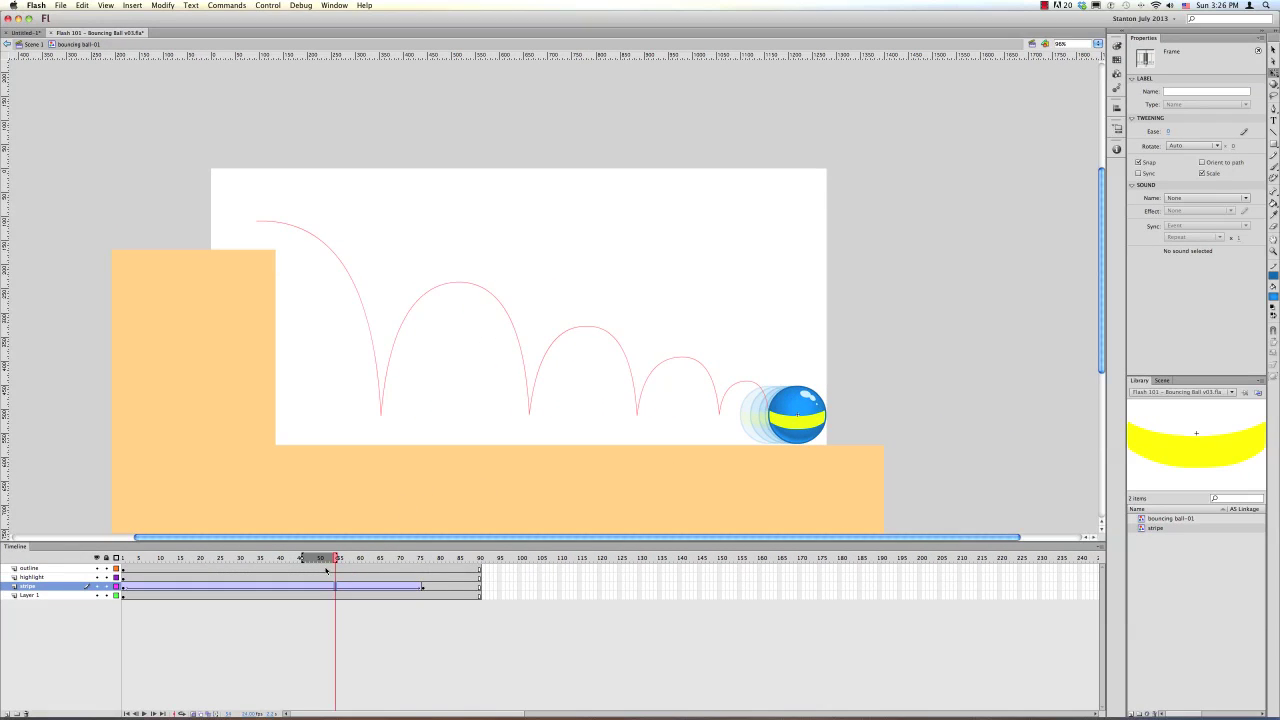
left_click_drag(326, 570, 378, 575)
Set the stripe tween to rotate clockwise (CW) 5 times.
left_click(354, 586)
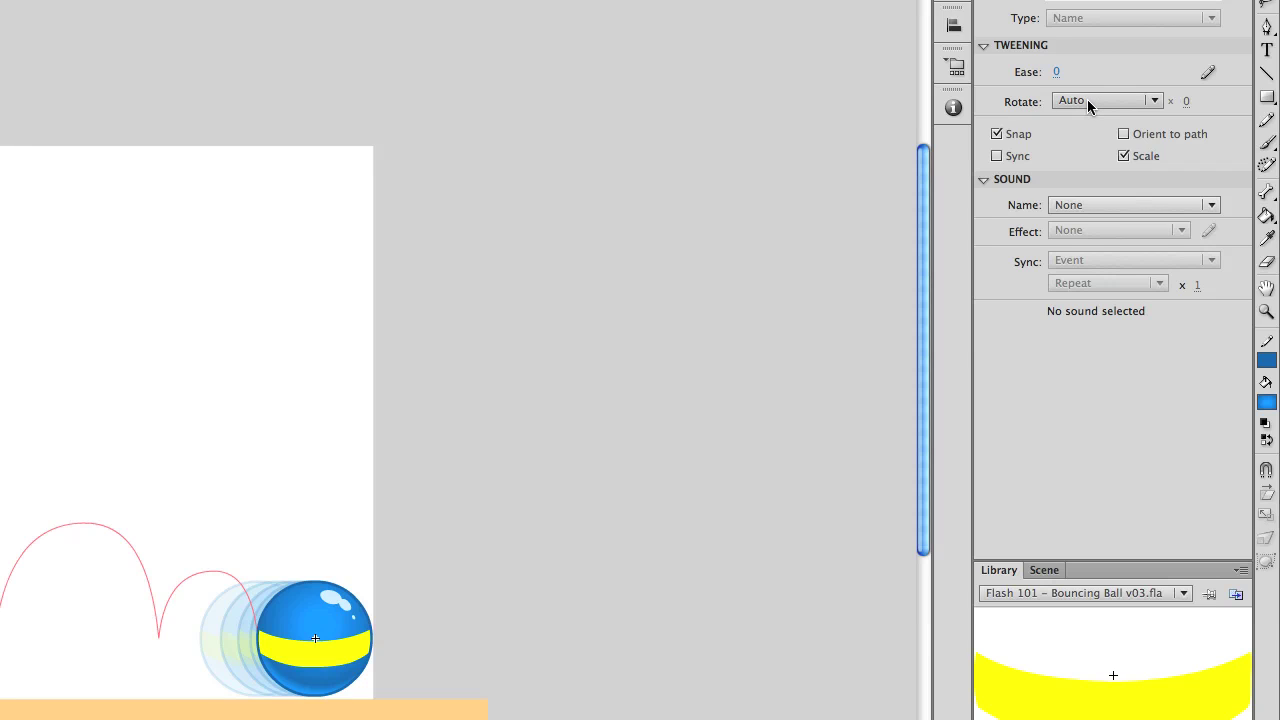
left_click(1156, 101)
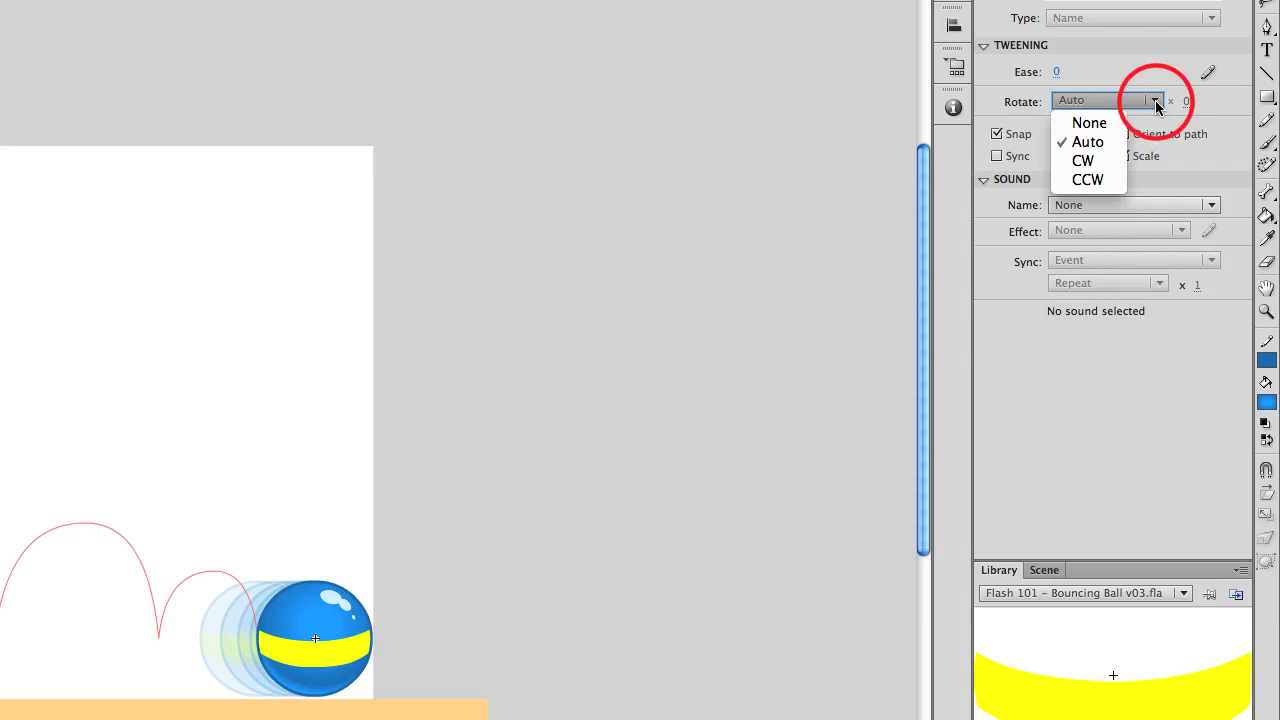
left_click(1095, 163)
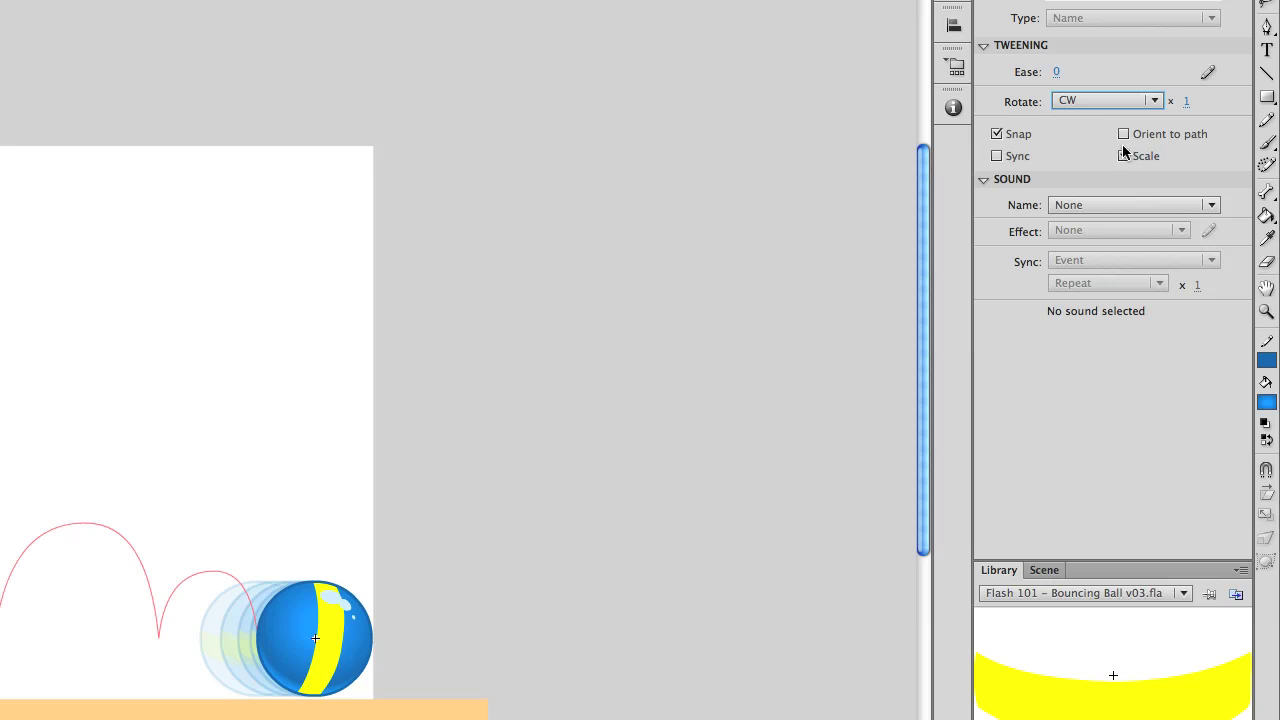
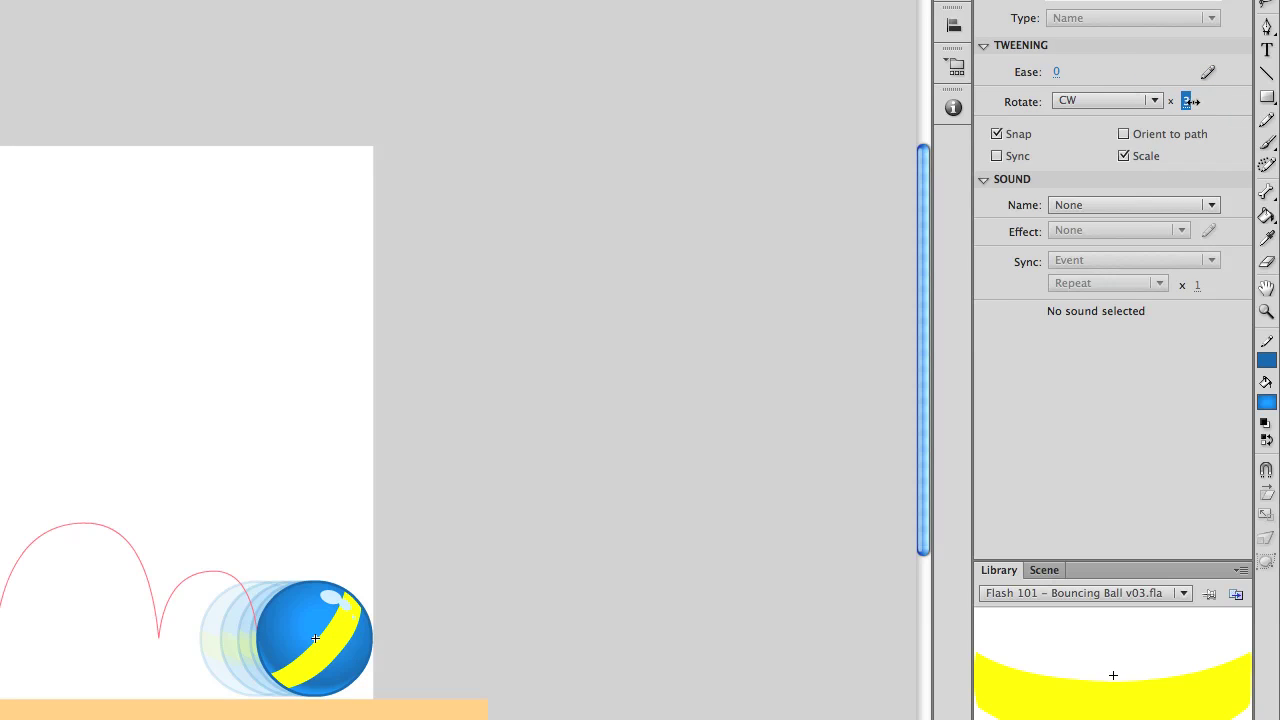
left_click(1188, 101)
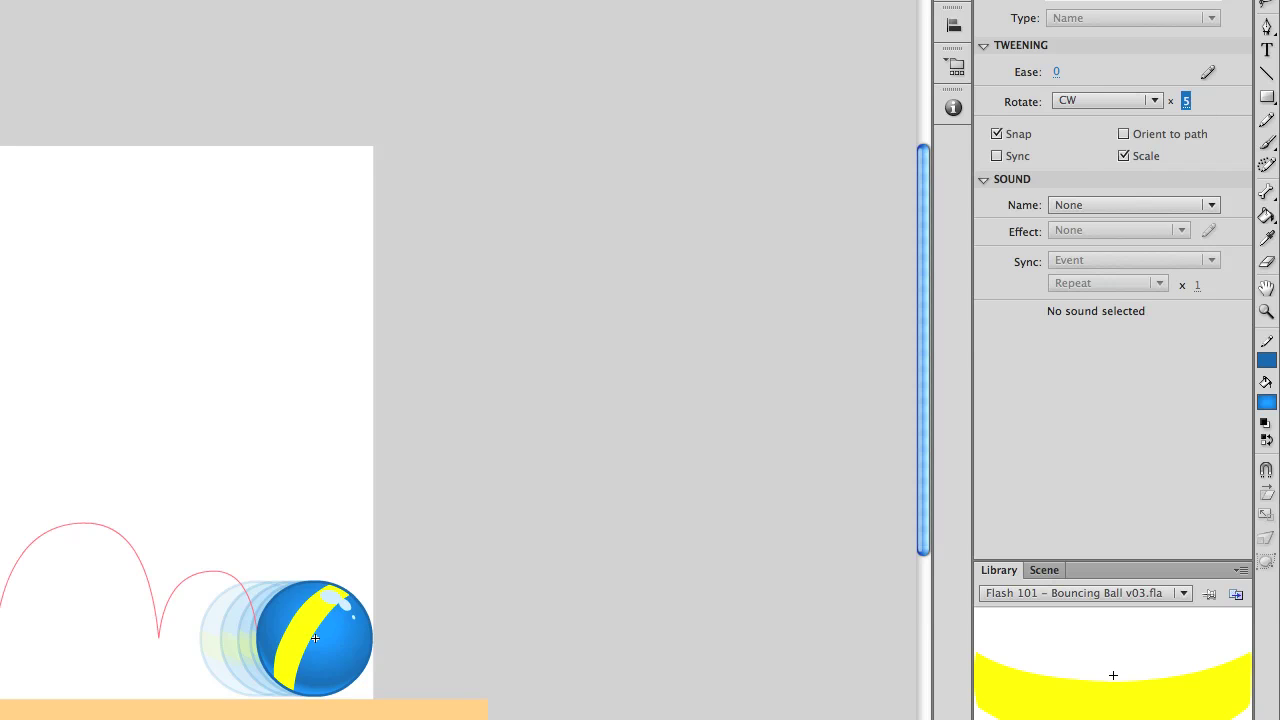
key("Return")
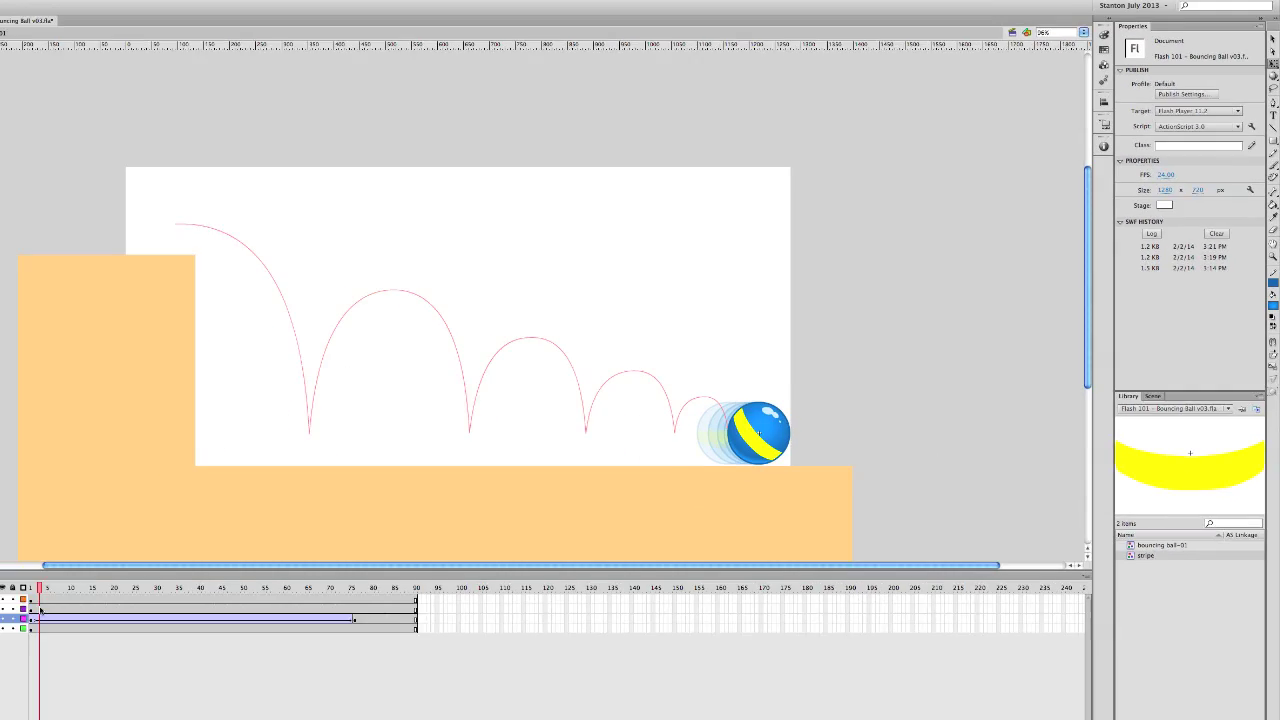
Give the stripe tween a custom S-shaped ease with a gradual start and end, and scrub through the rotation.
left_click(230, 586)
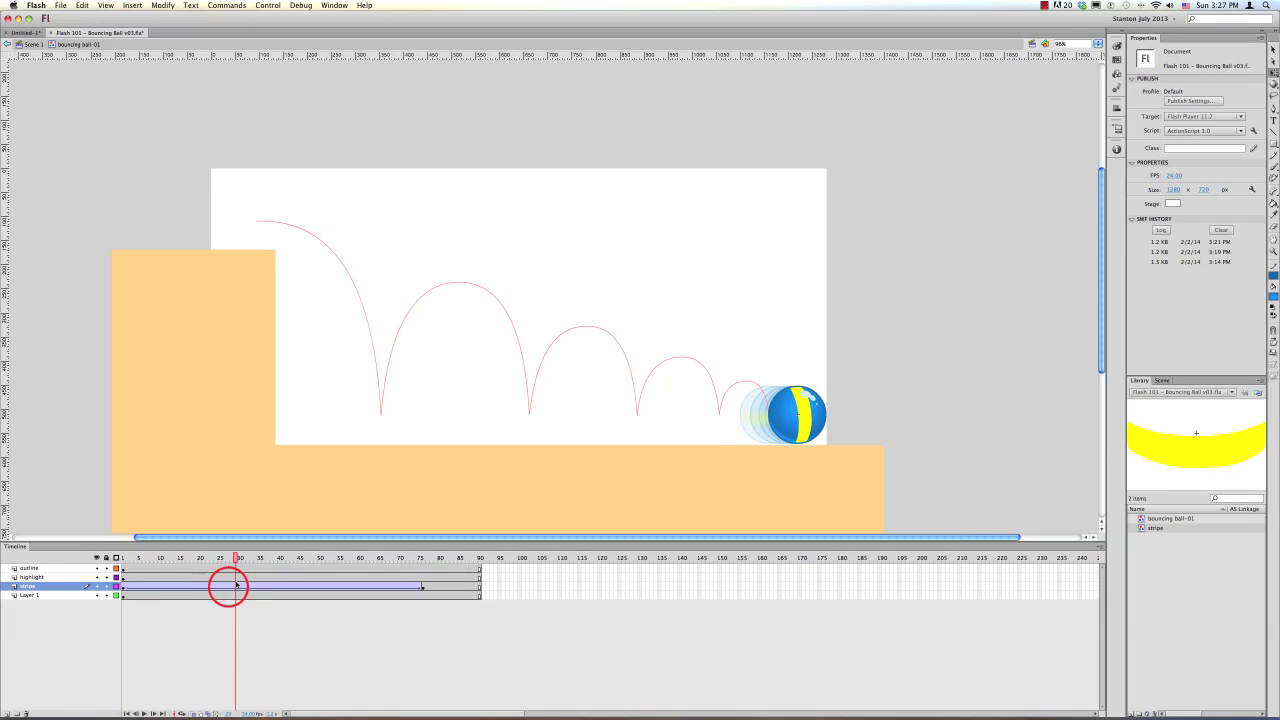
left_click(1244, 132)
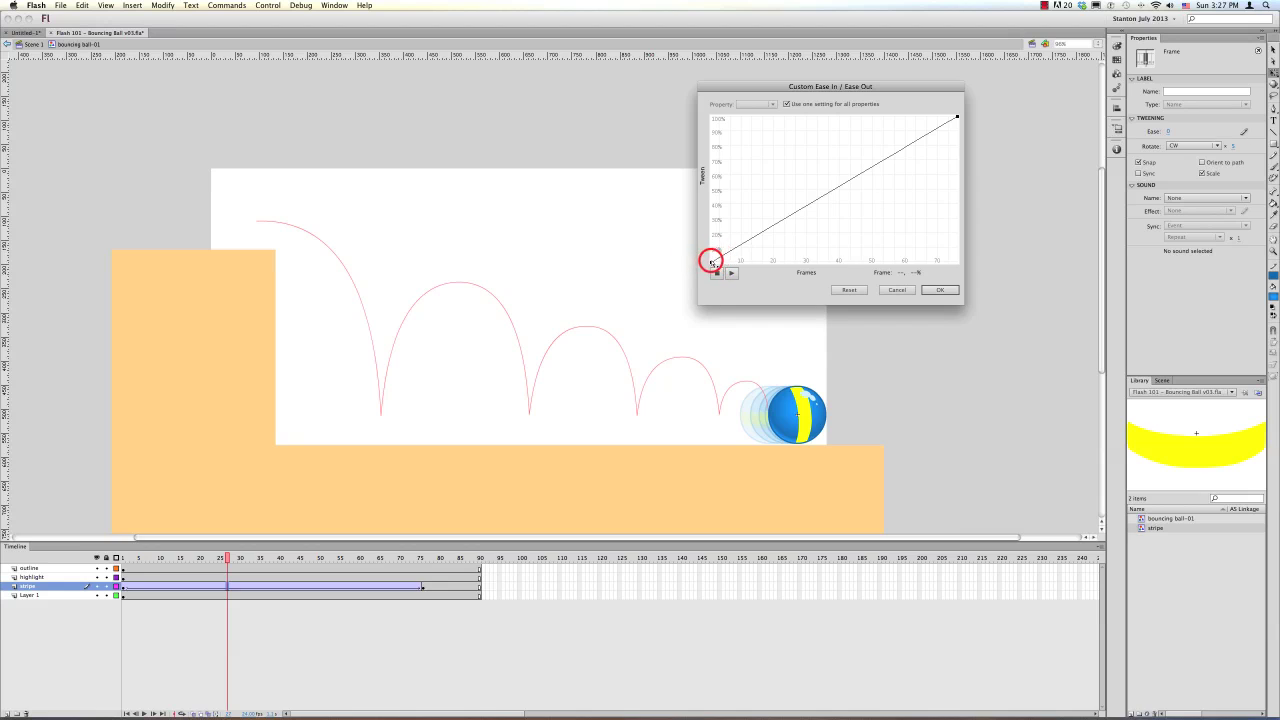
left_click(791, 213)
left_click_drag(793, 215, 806, 288)
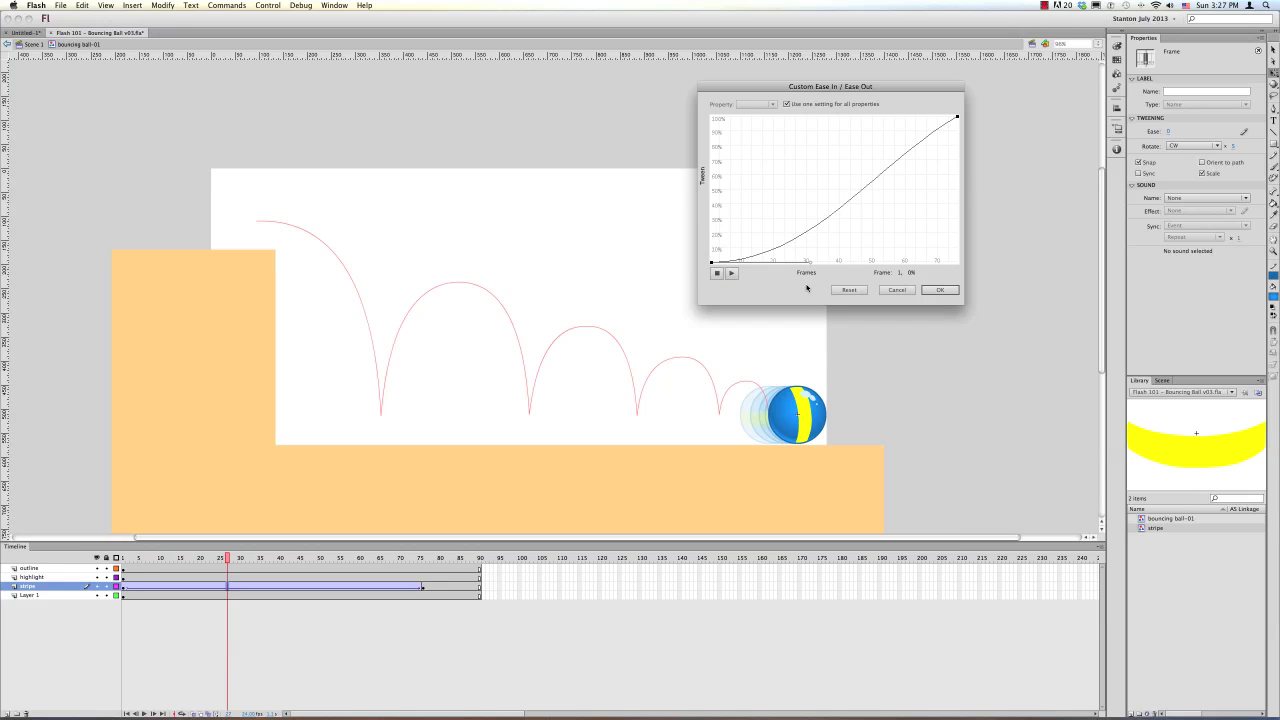
left_click_drag(874, 157, 872, 74)
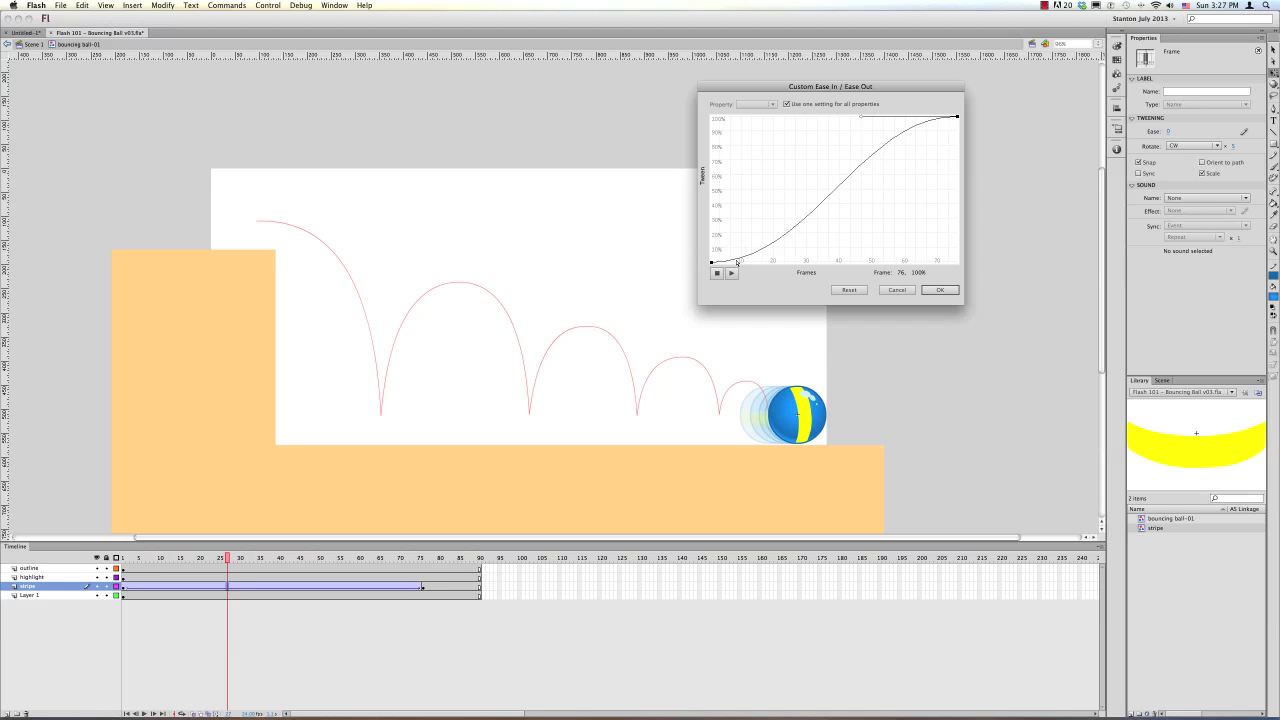
left_click(940, 290)
left_click_drag(203, 557, 377, 592)
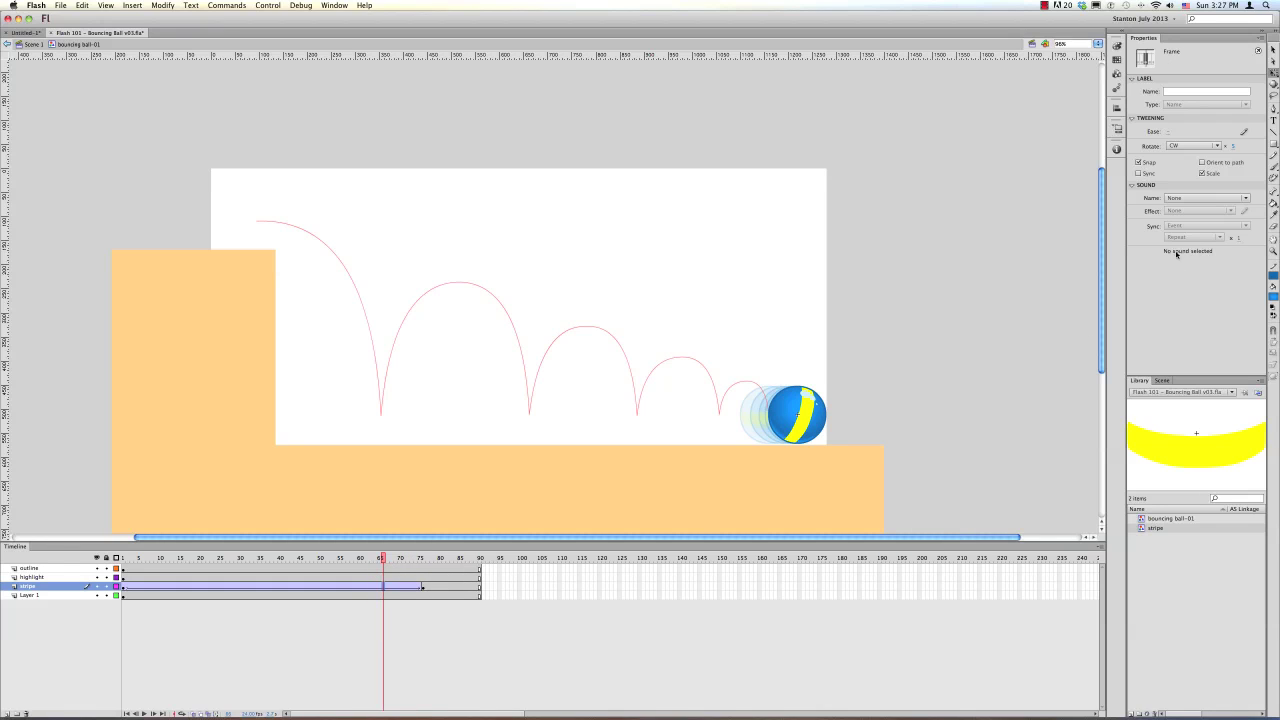
Lengthen the custom ease's slowdown at the end and add a curve point at about frame 32, 50%, steepening the middle.
left_click(1246, 130)
left_click(956, 117)
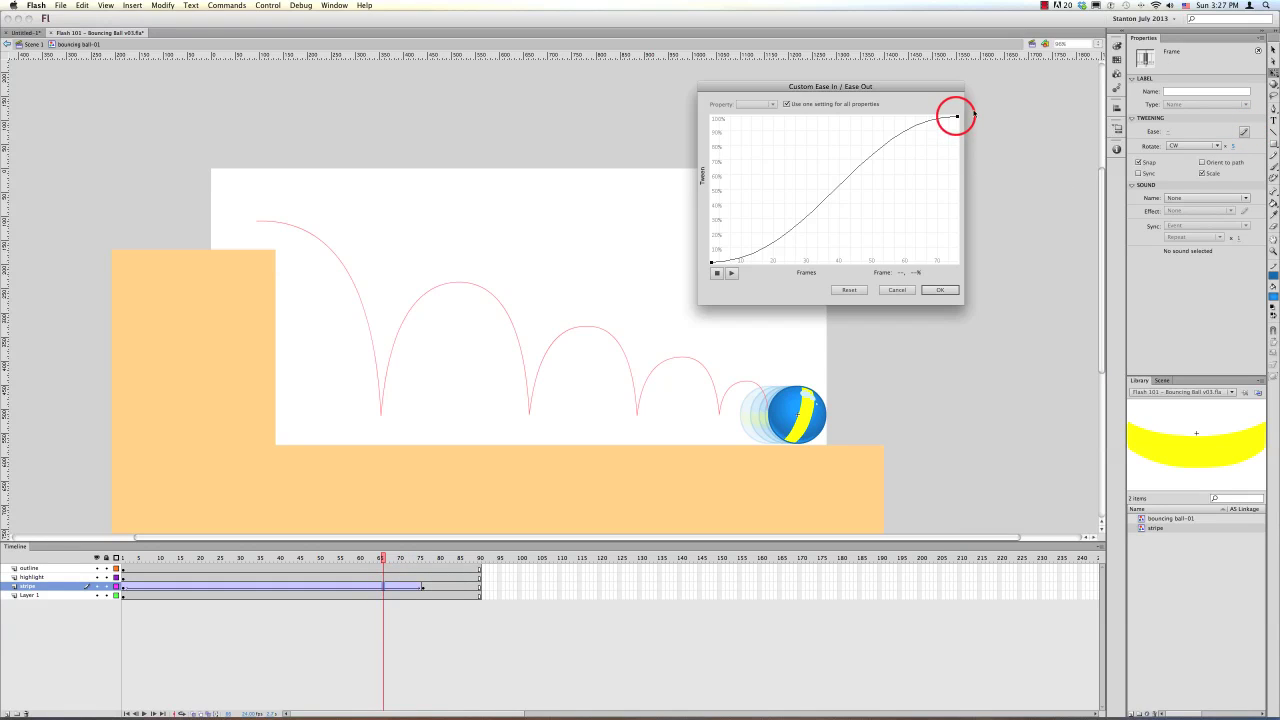
left_click_drag(973, 114, 808, 117)
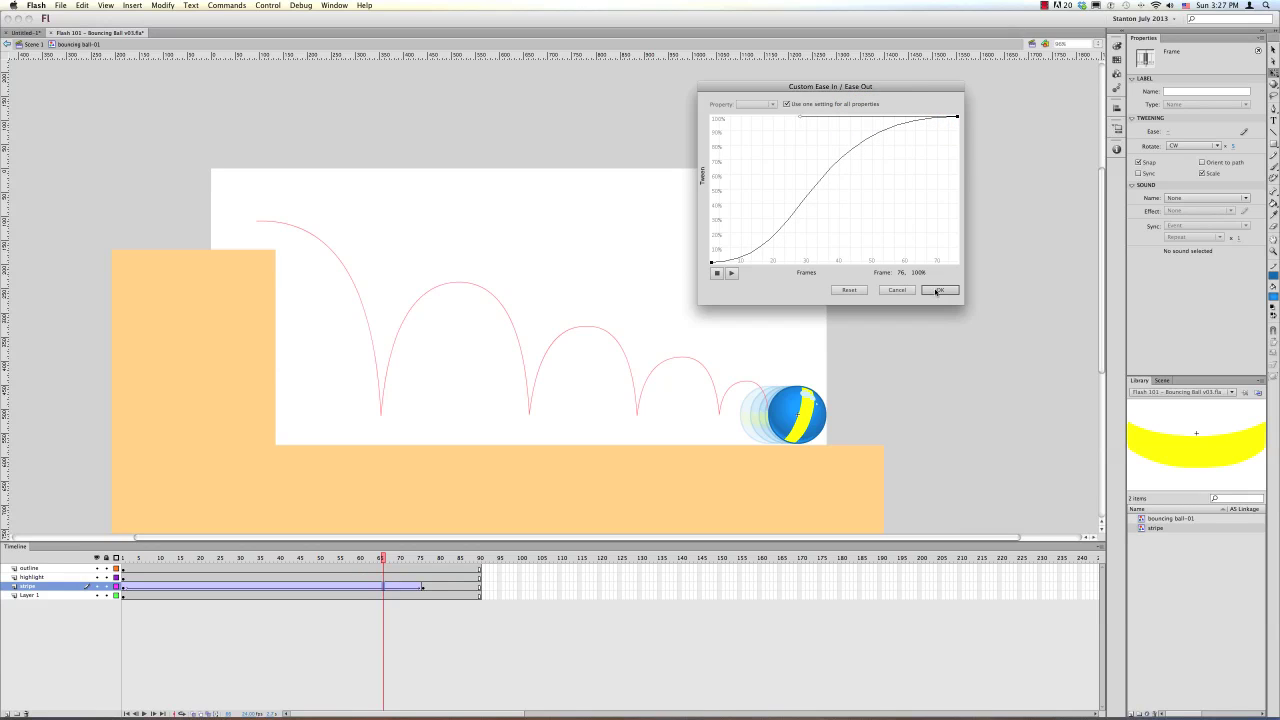
left_click(810, 189)
left_click(843, 154)
left_click_drag(843, 156, 848, 146)
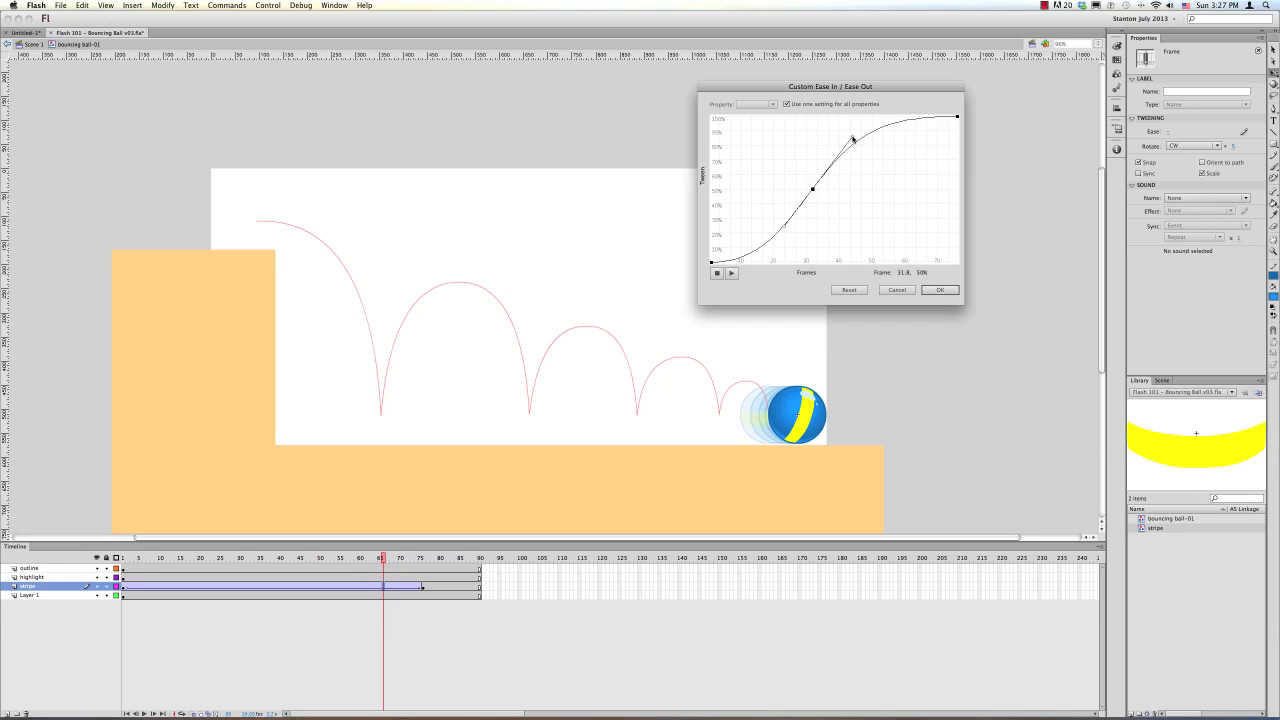
left_click(783, 227)
left_click_drag(812, 188, 815, 189)
left_click(939, 289)
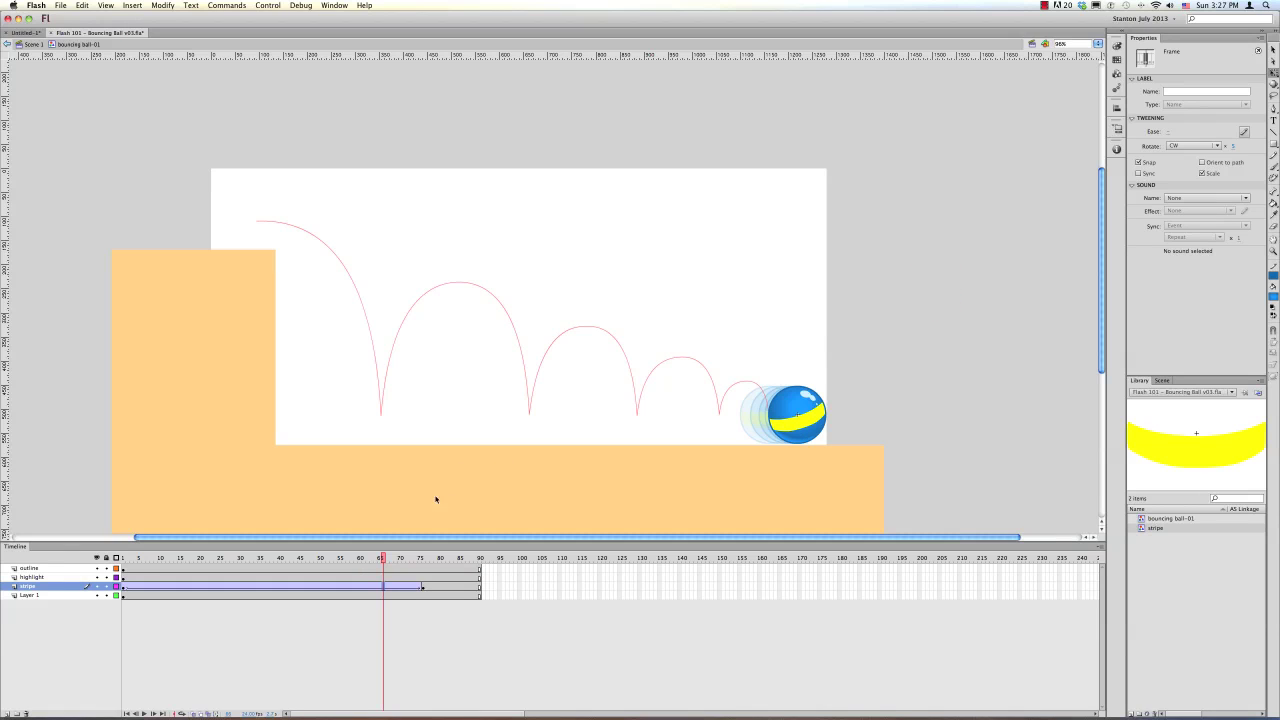
Return to the main scene and scrub back through the bounce to frame 1 to examine the ball's rotation.
double_click(436, 429)
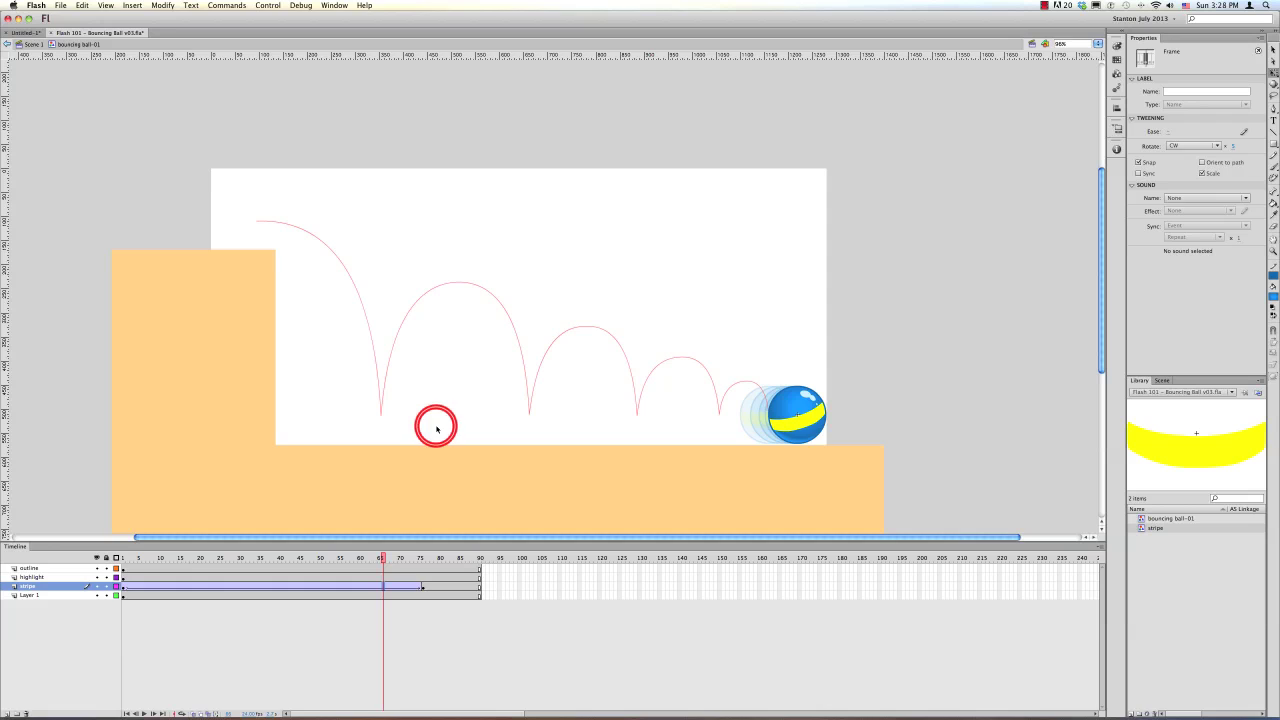
left_click(416, 557)
left_click_drag(402, 564, 123, 576)
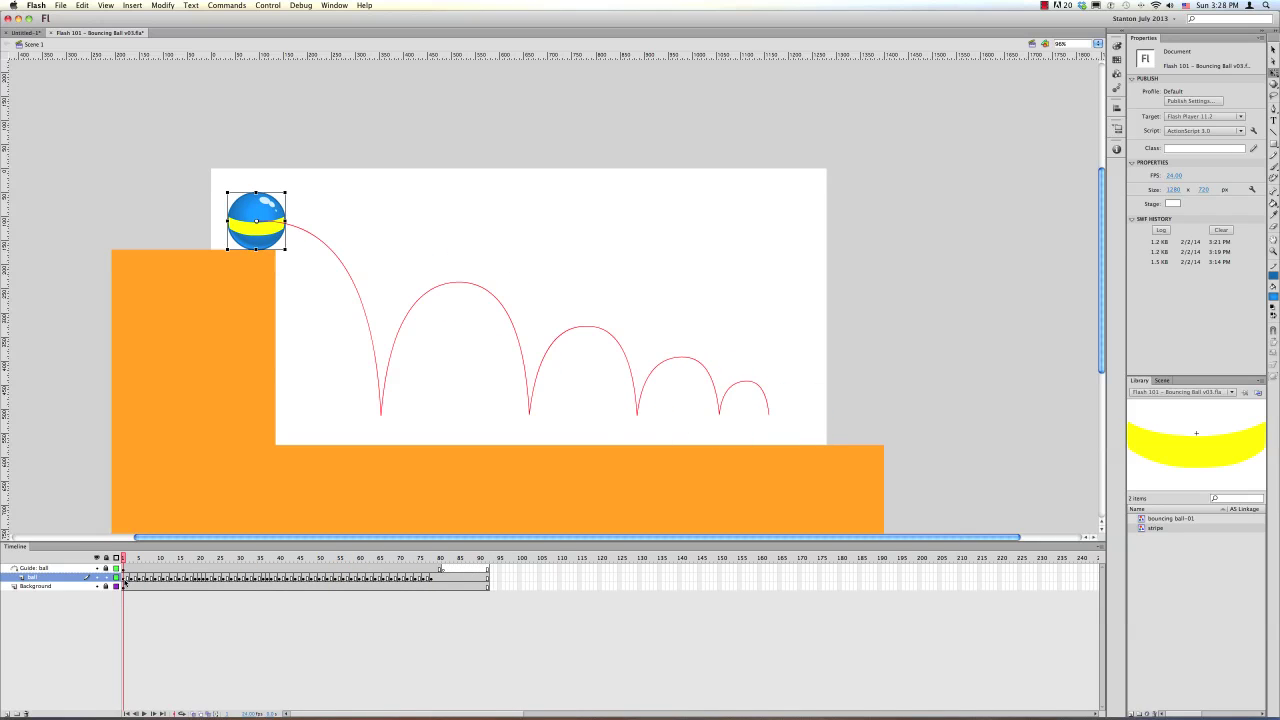
Set the looping option of the ball instance at frame 1 to Play Once.
left_click(242, 234)
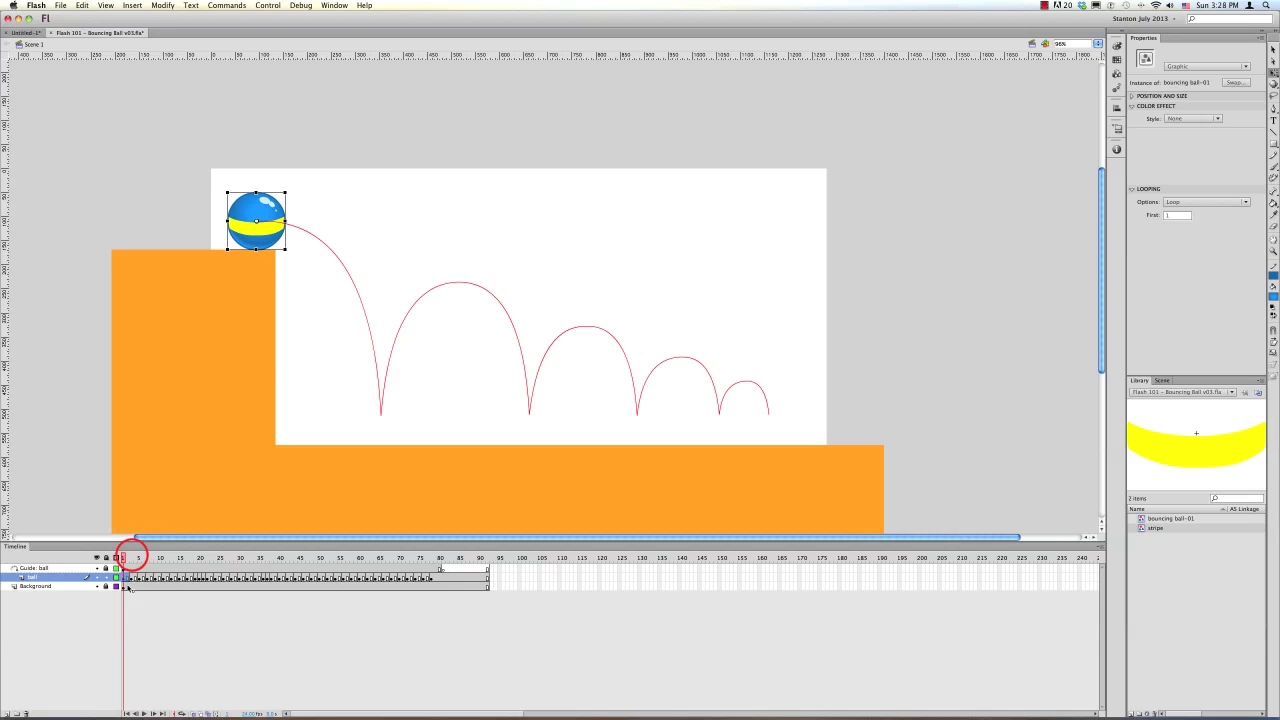
mouse_move(124, 558)
left_mouse_down()
mouse_move(157, 559)
mouse_move(103, 569)
left_mouse_up()
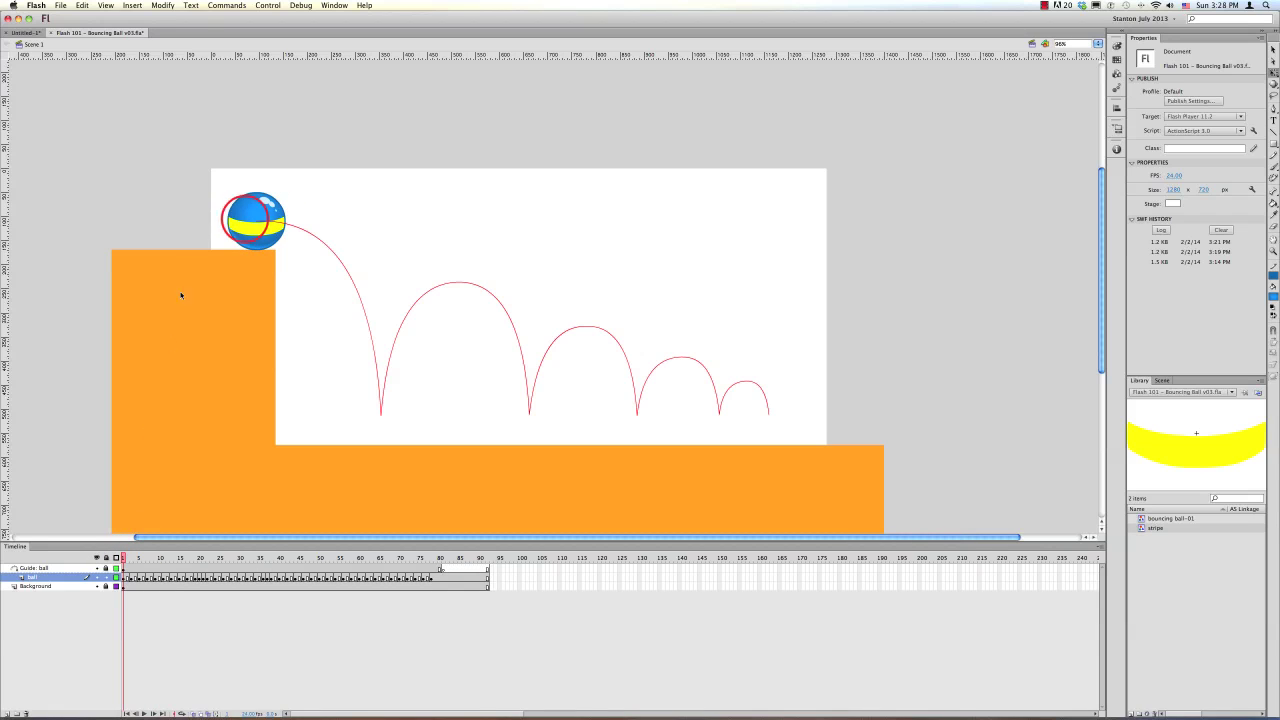
left_click(247, 222)
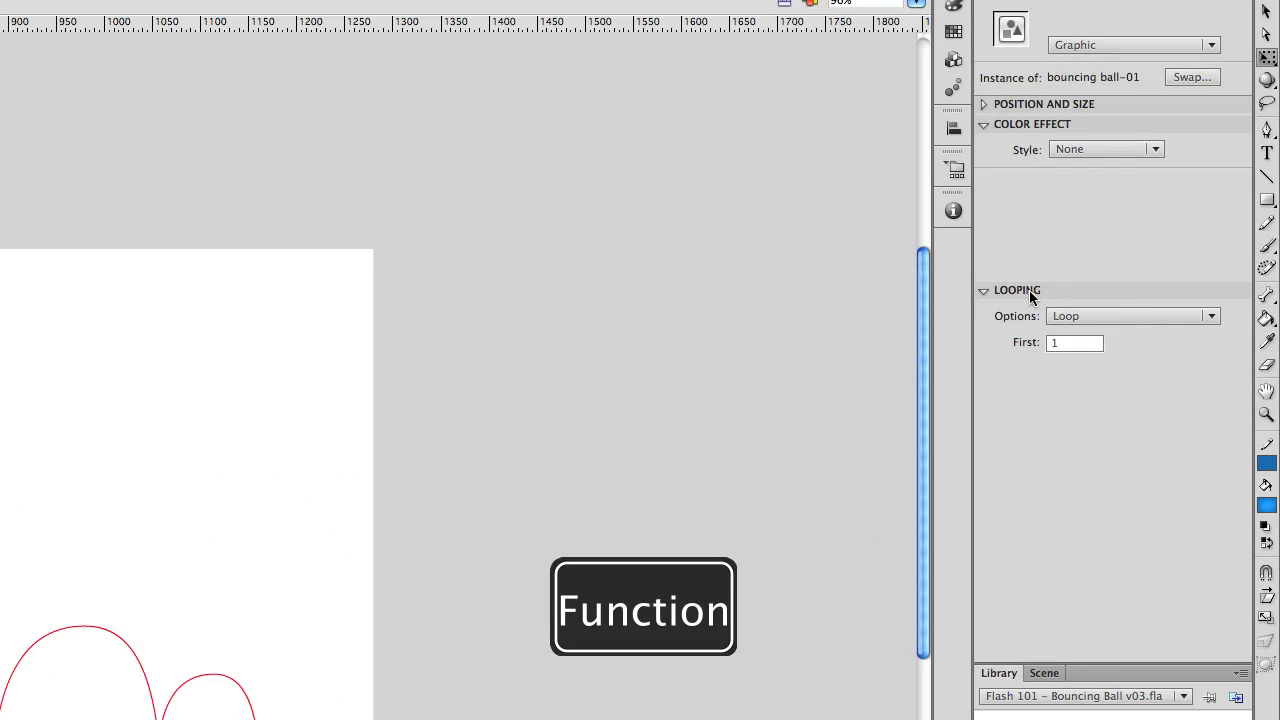
left_click(1076, 314)
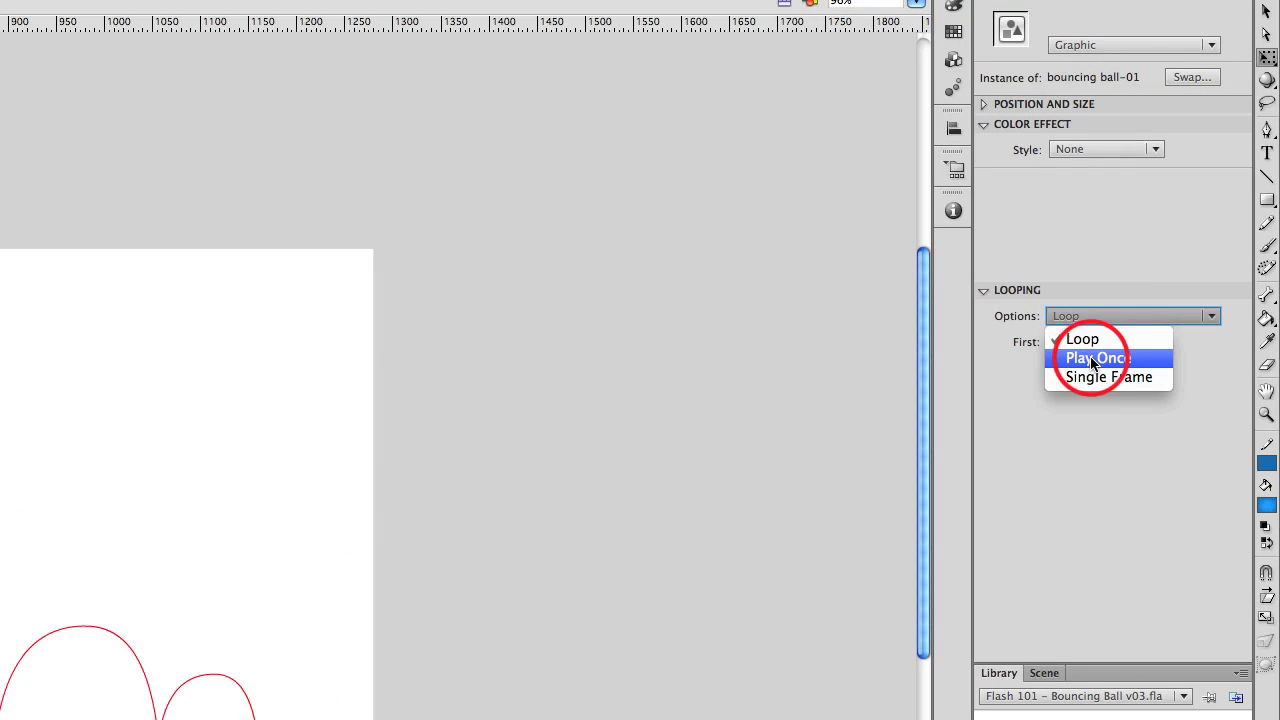
left_click(1099, 358)
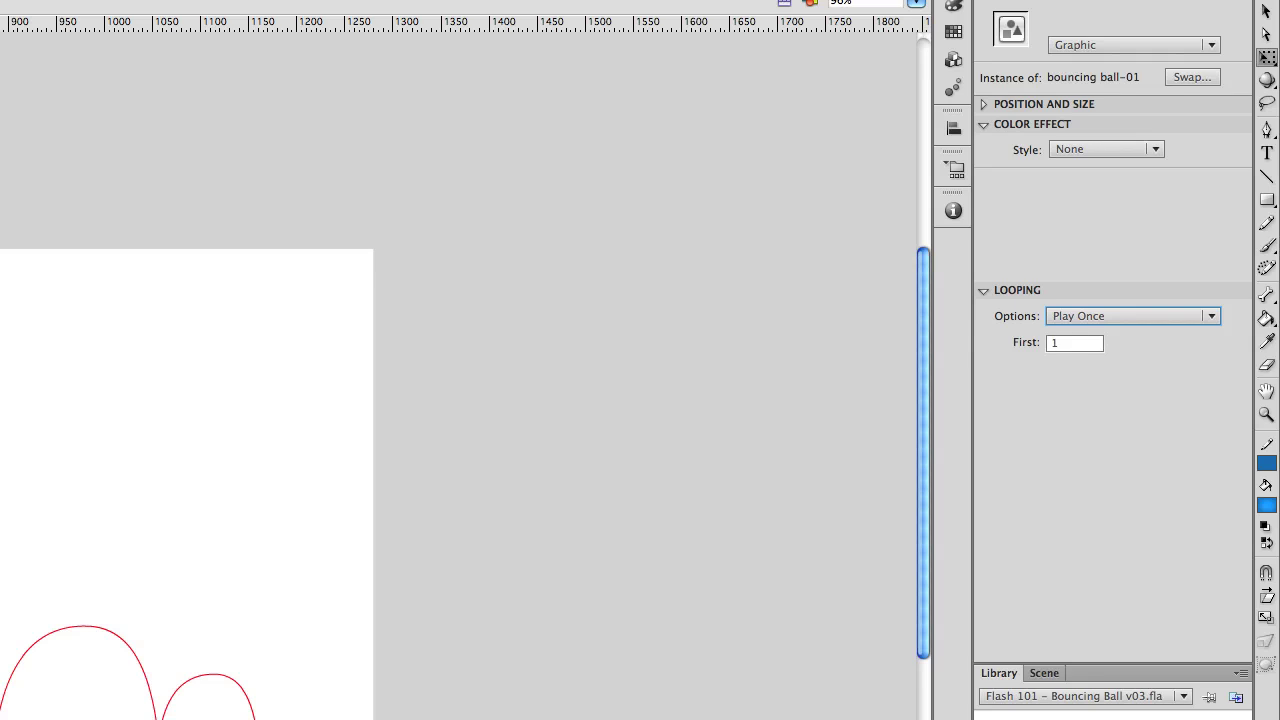
Set the ball instance's first looping frame to 11 and open the symbol to compare the stripe's angle at nearby frames.
left_click(1068, 342)
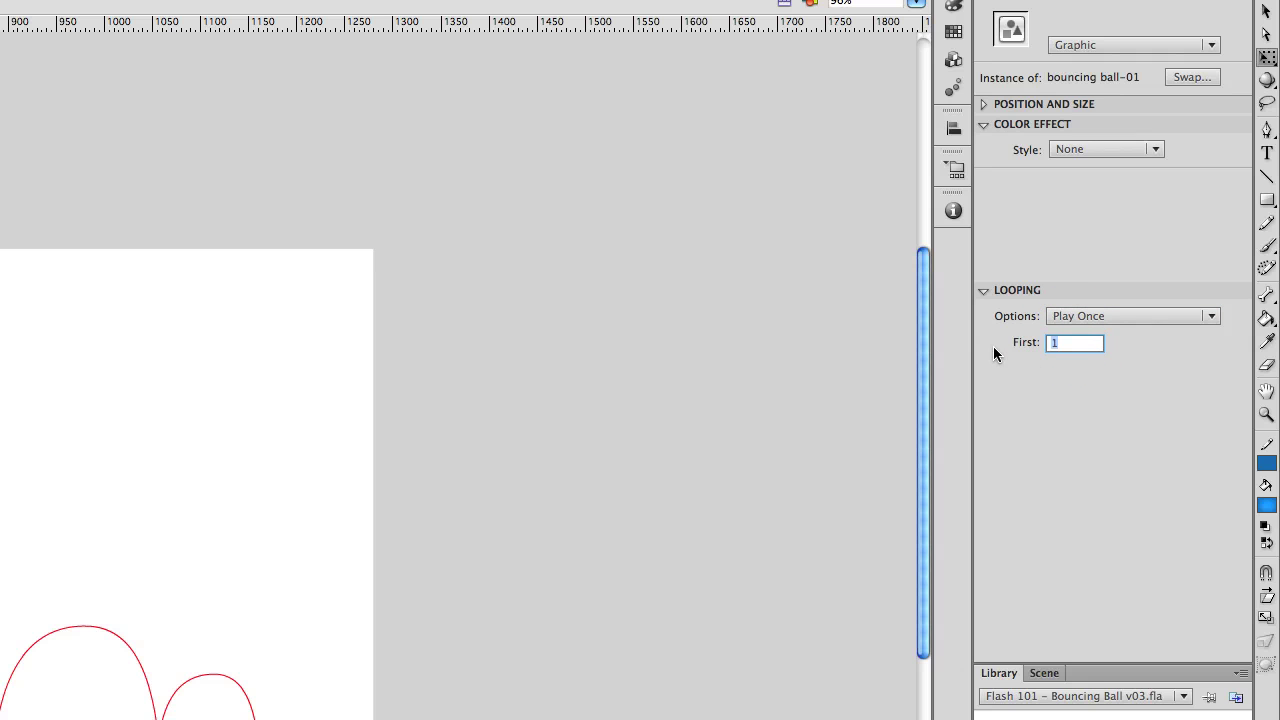
type("11")
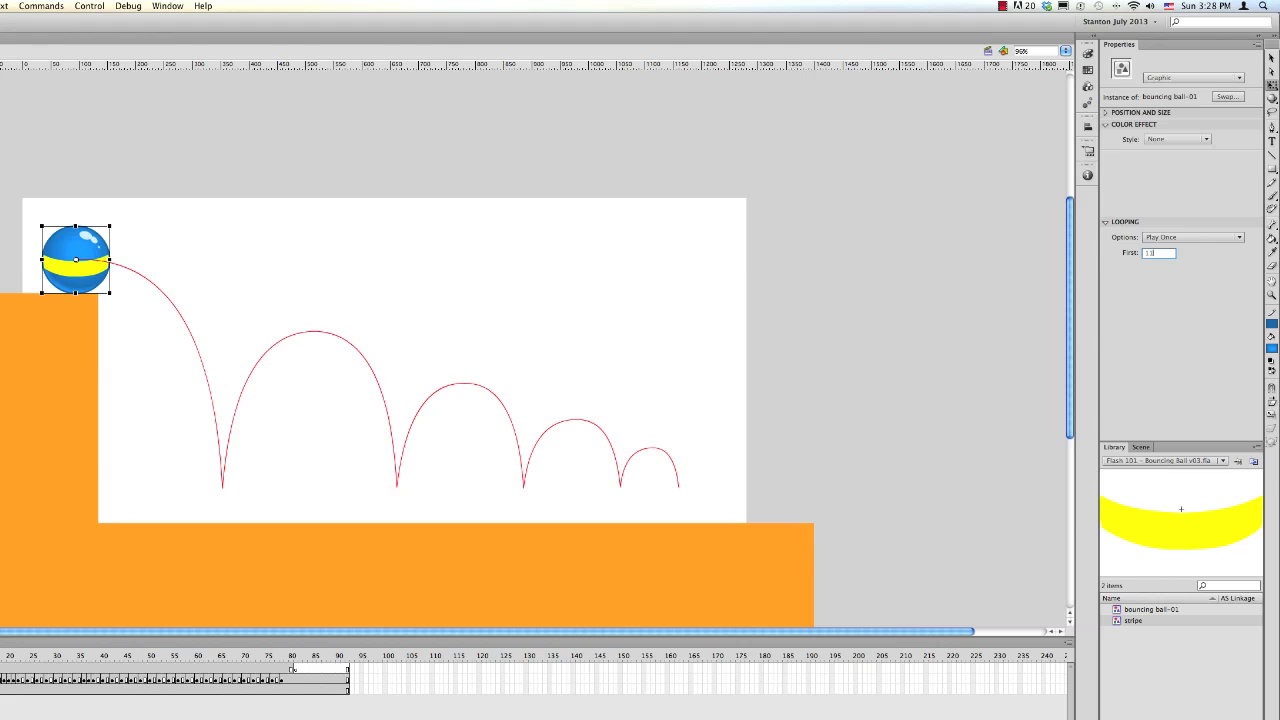
key("Return")
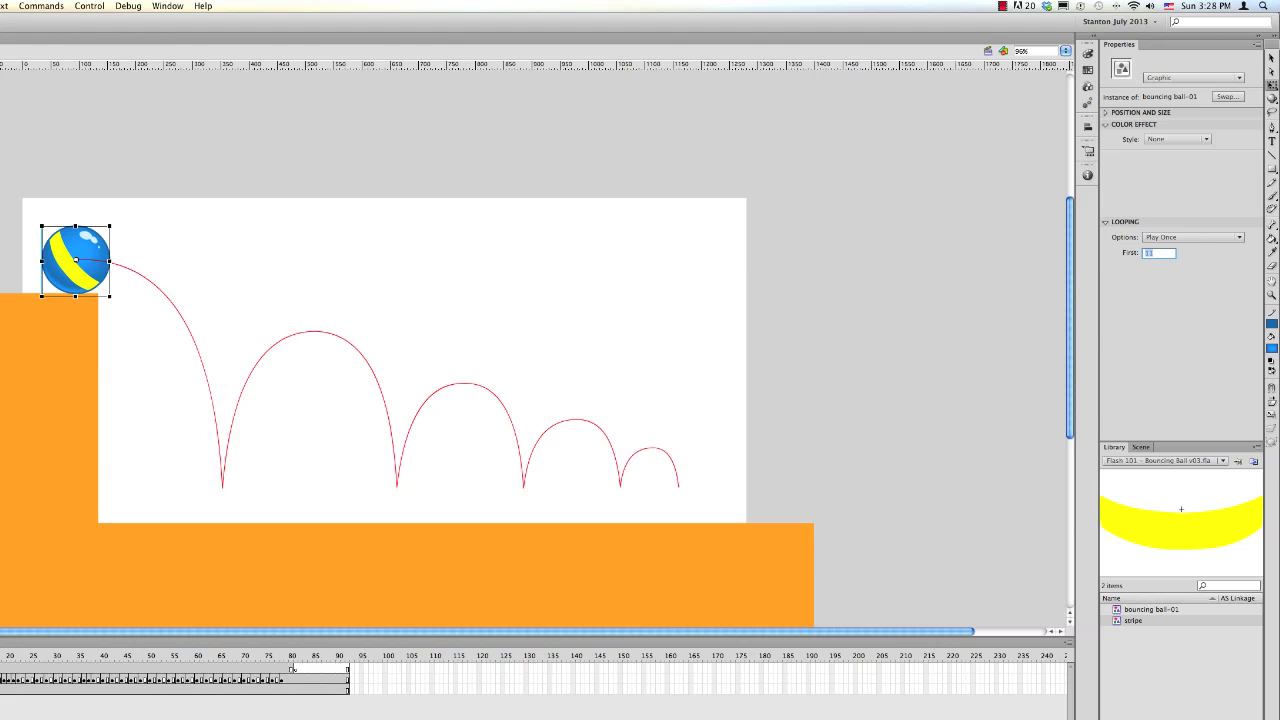
double_click(80, 281)
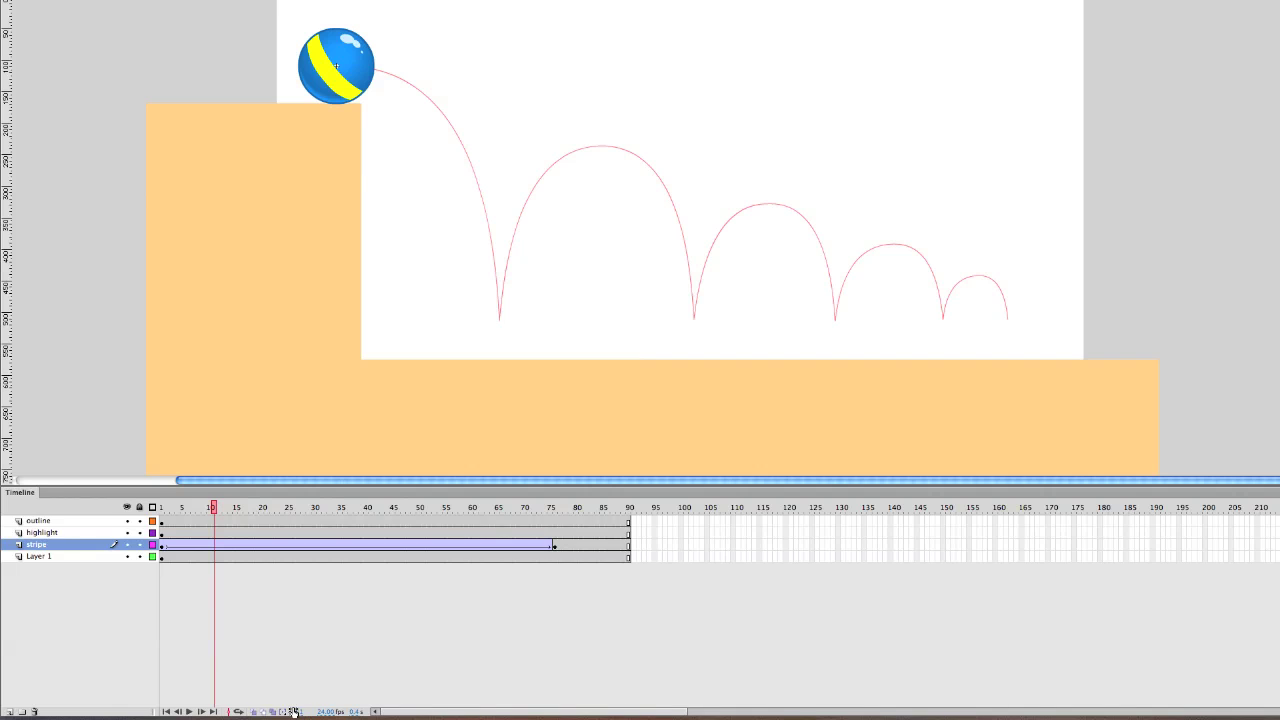
left_click_drag(214, 506, 204, 507)
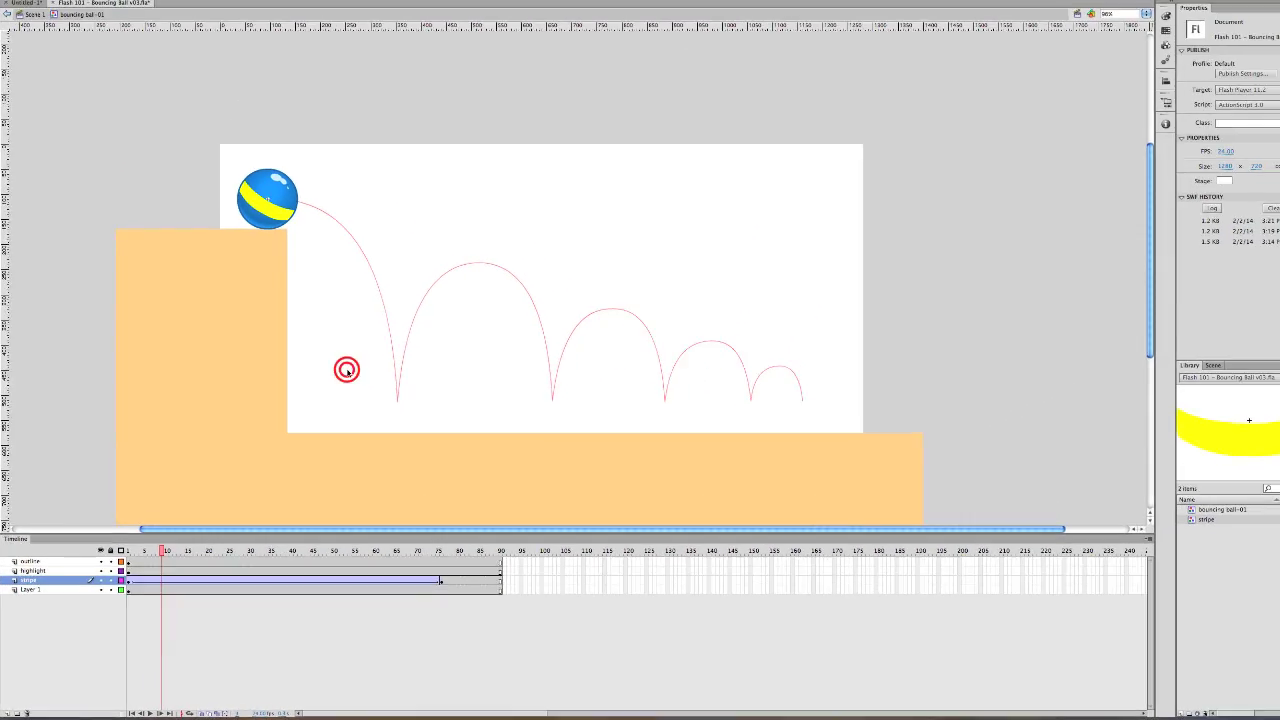
Return to the main scene, synchronize symbols across all frames of the ball layer, and scrub through the bounce.
double_click(347, 371)
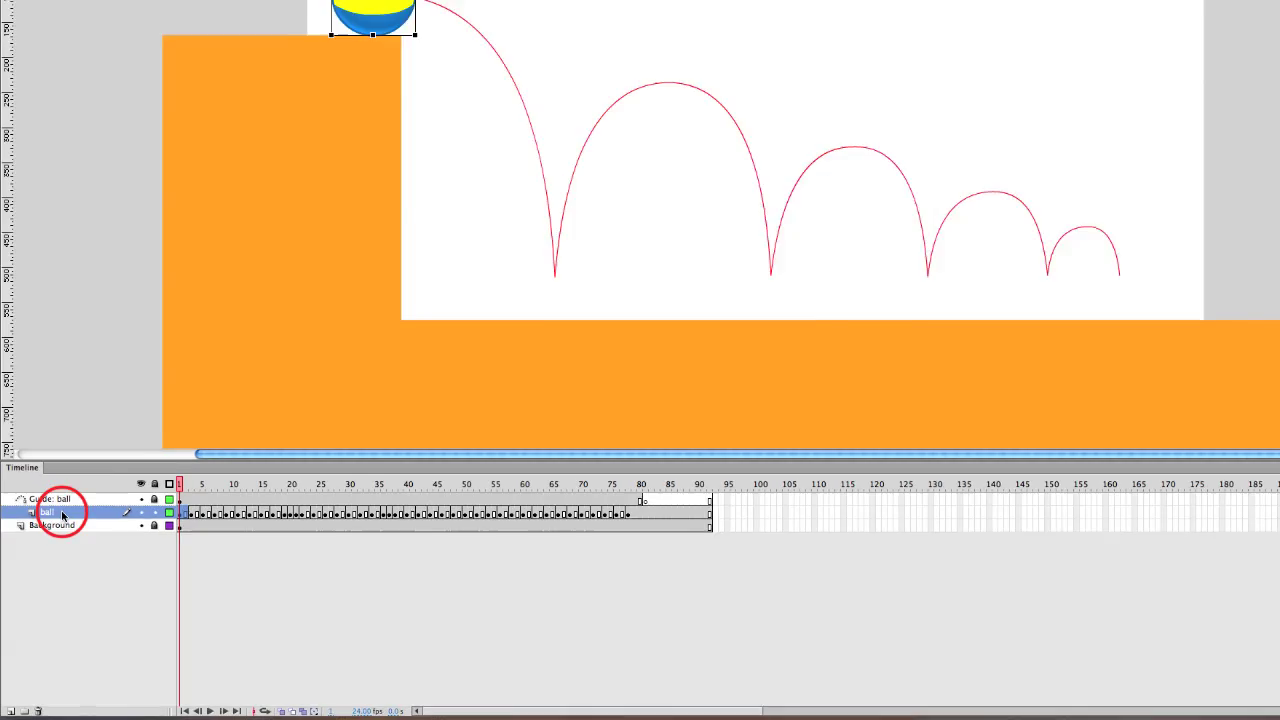
left_click(62, 515)
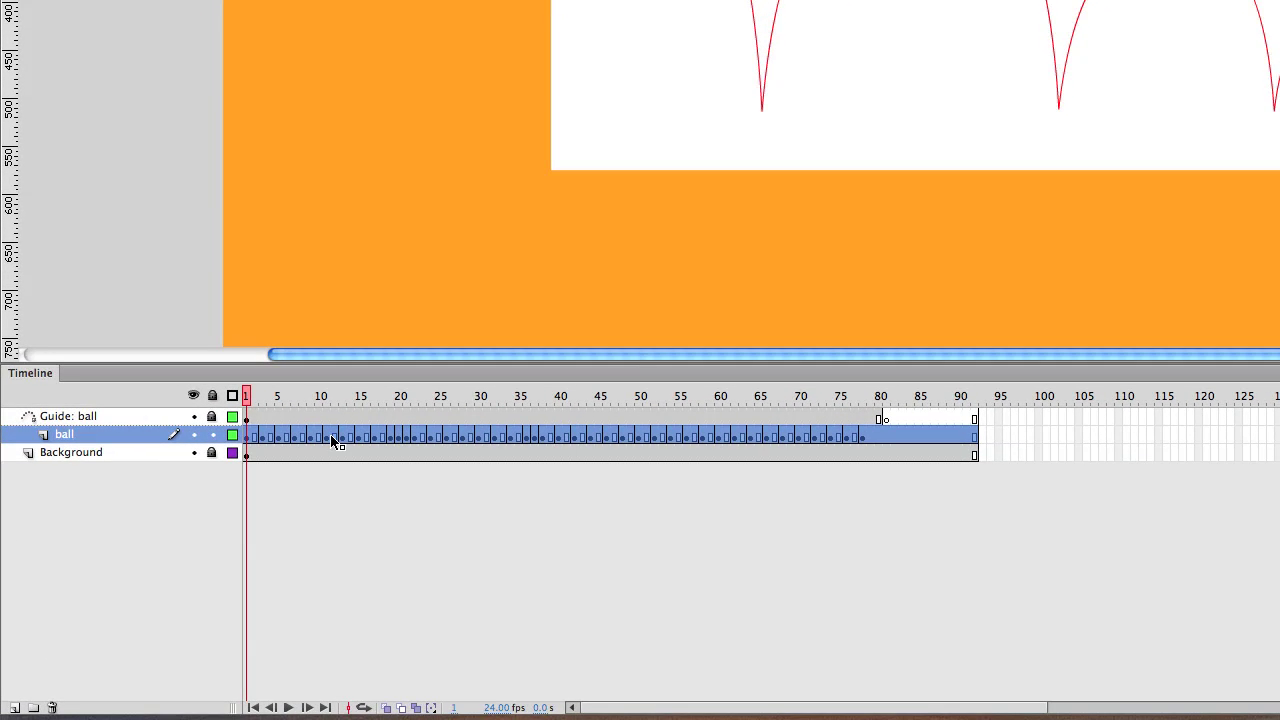
right_click(323, 441)
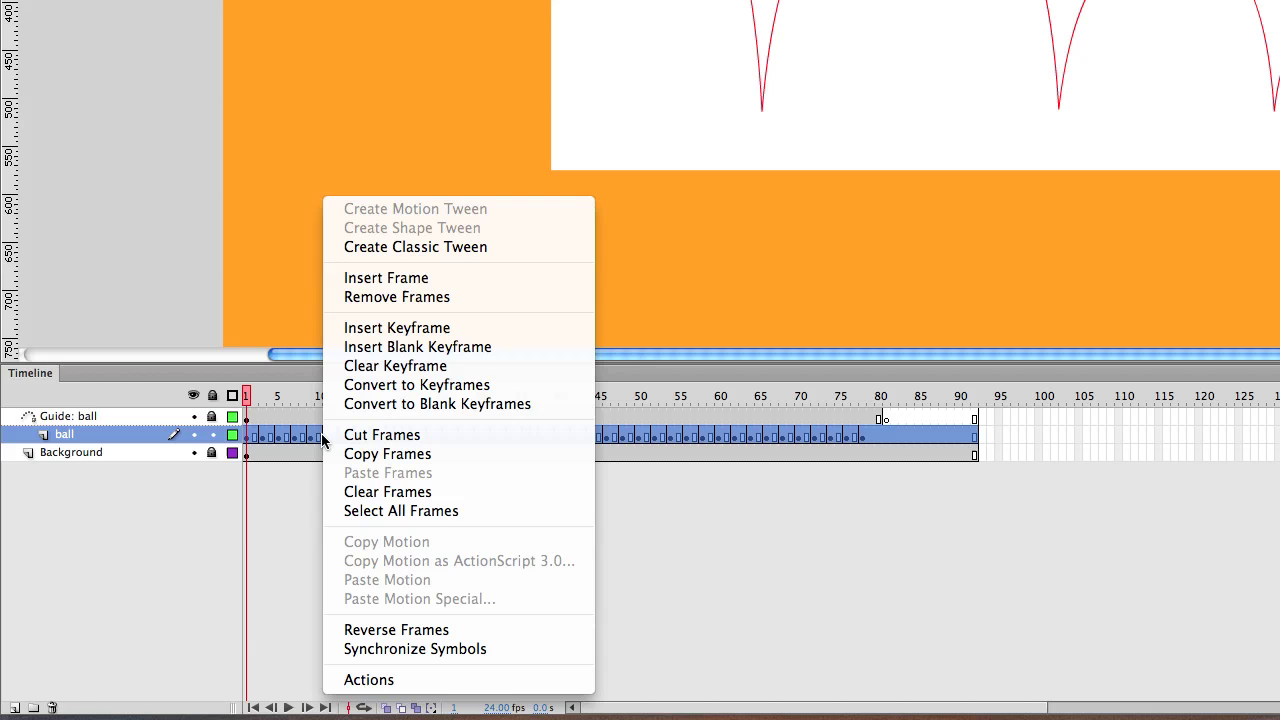
left_click(370, 651)
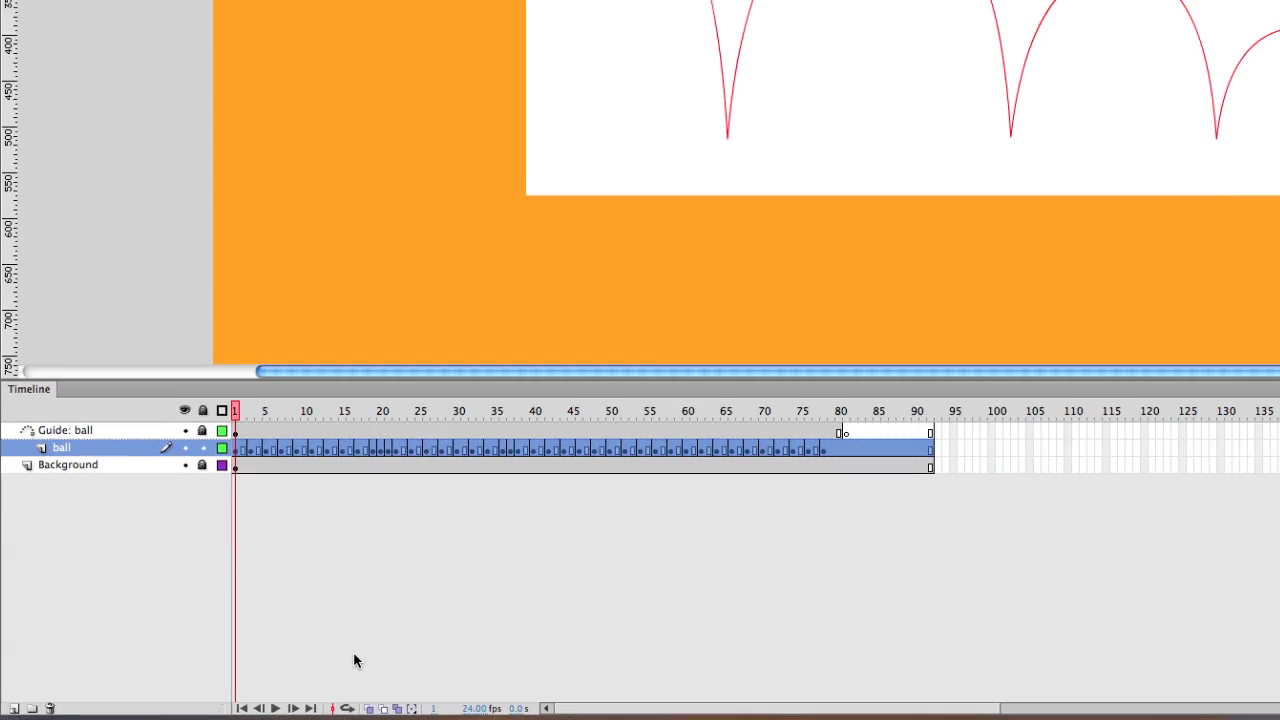
left_click(265, 411)
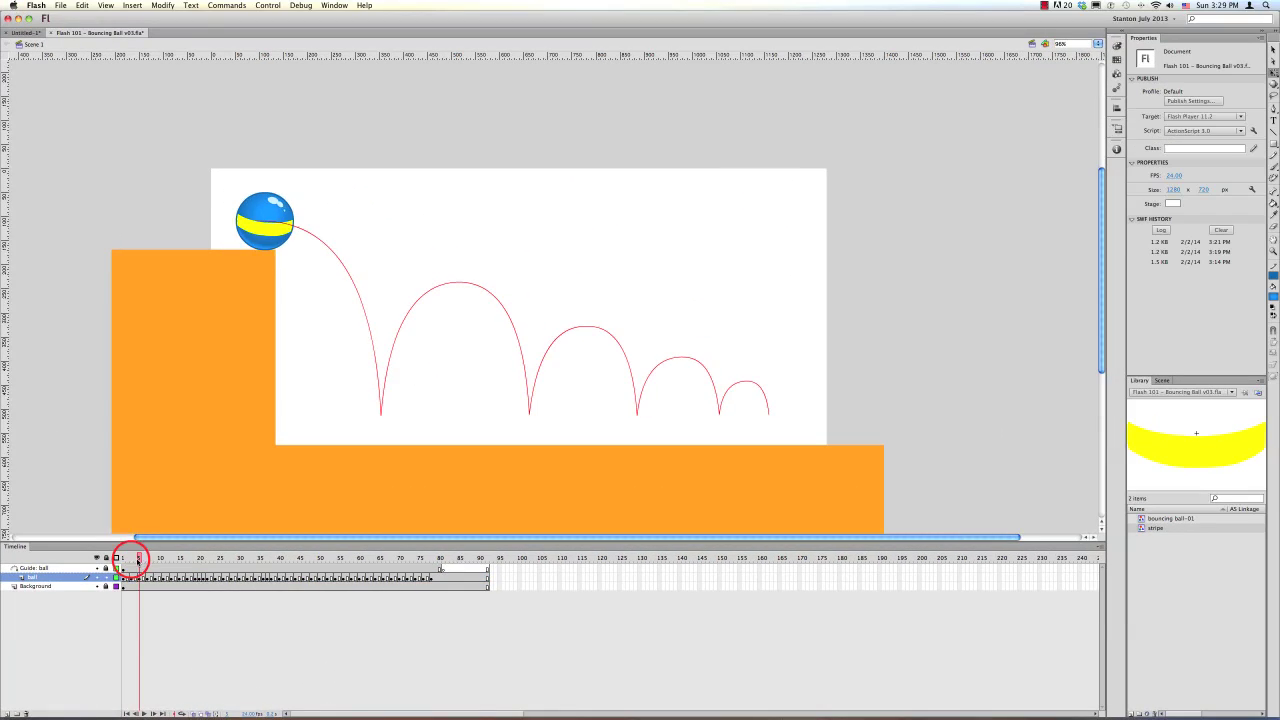
left_click_drag(138, 561, 438, 593)
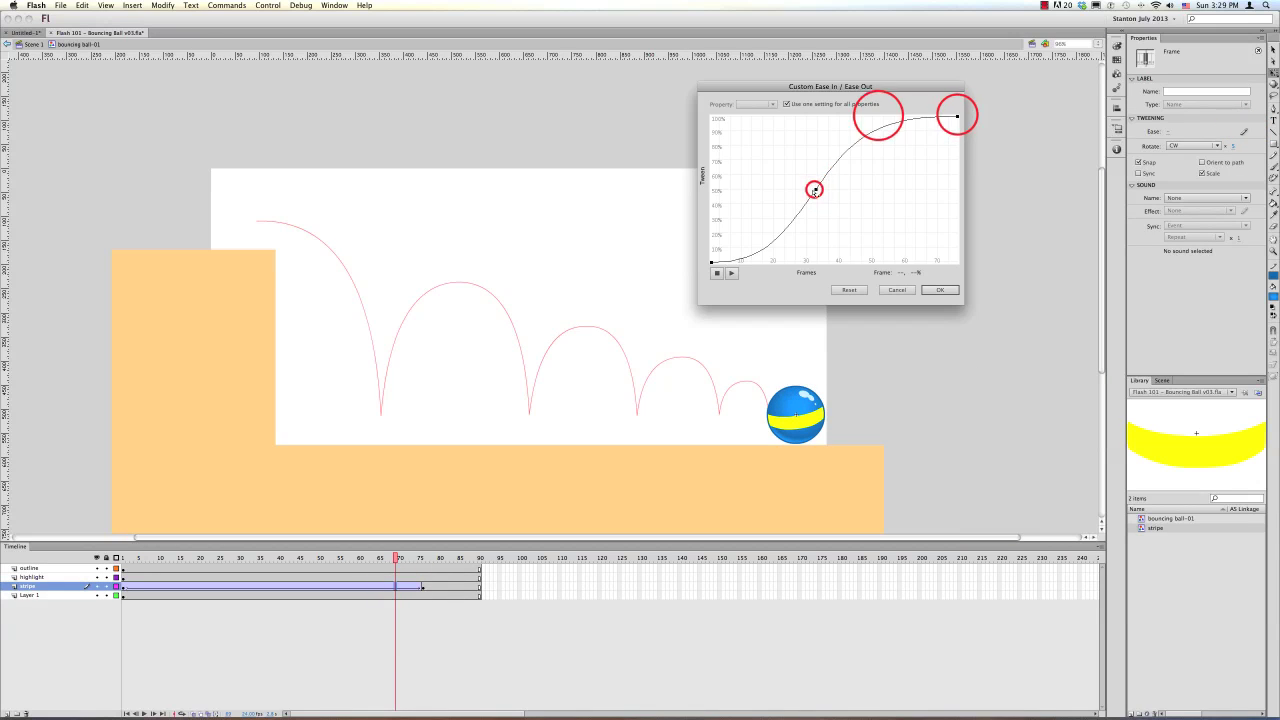
Move the stripe's custom ease midpoint to about frame 38, 50%, and scrub the main scene back to frame 1.
left_click(940, 290)
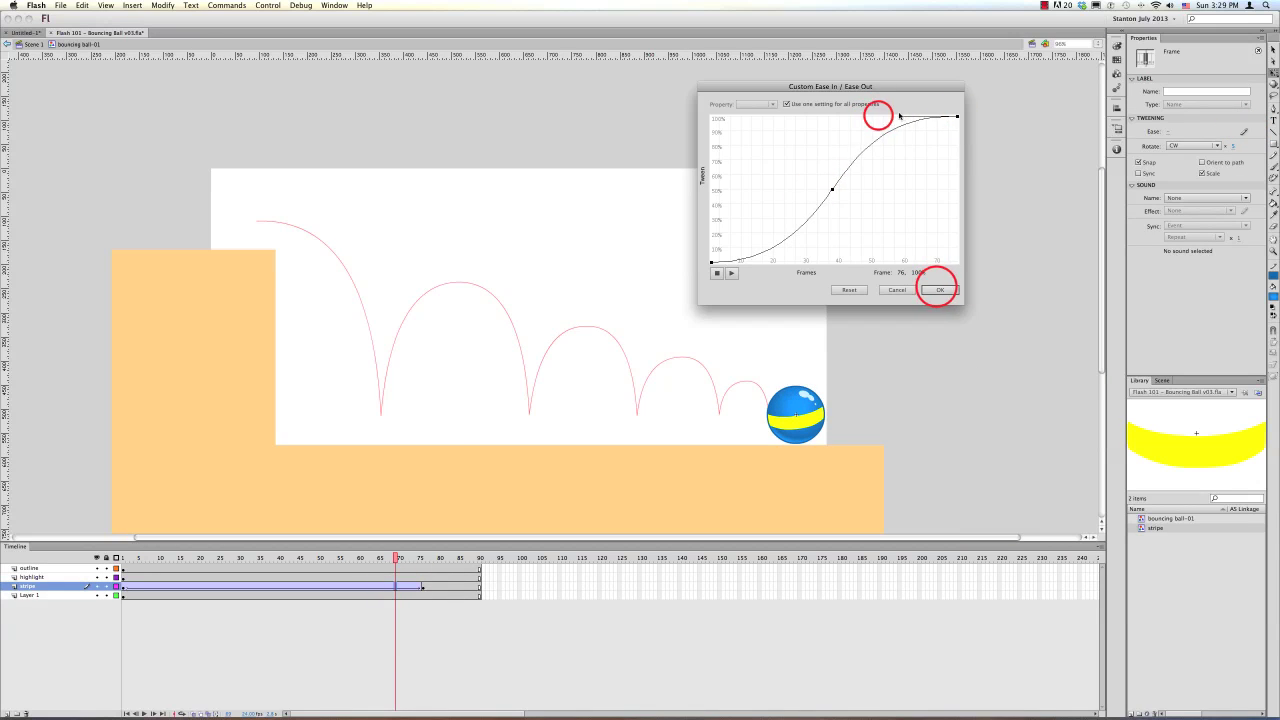
left_click(451, 469)
double_click(451, 469)
left_click_drag(257, 584, 121, 588)
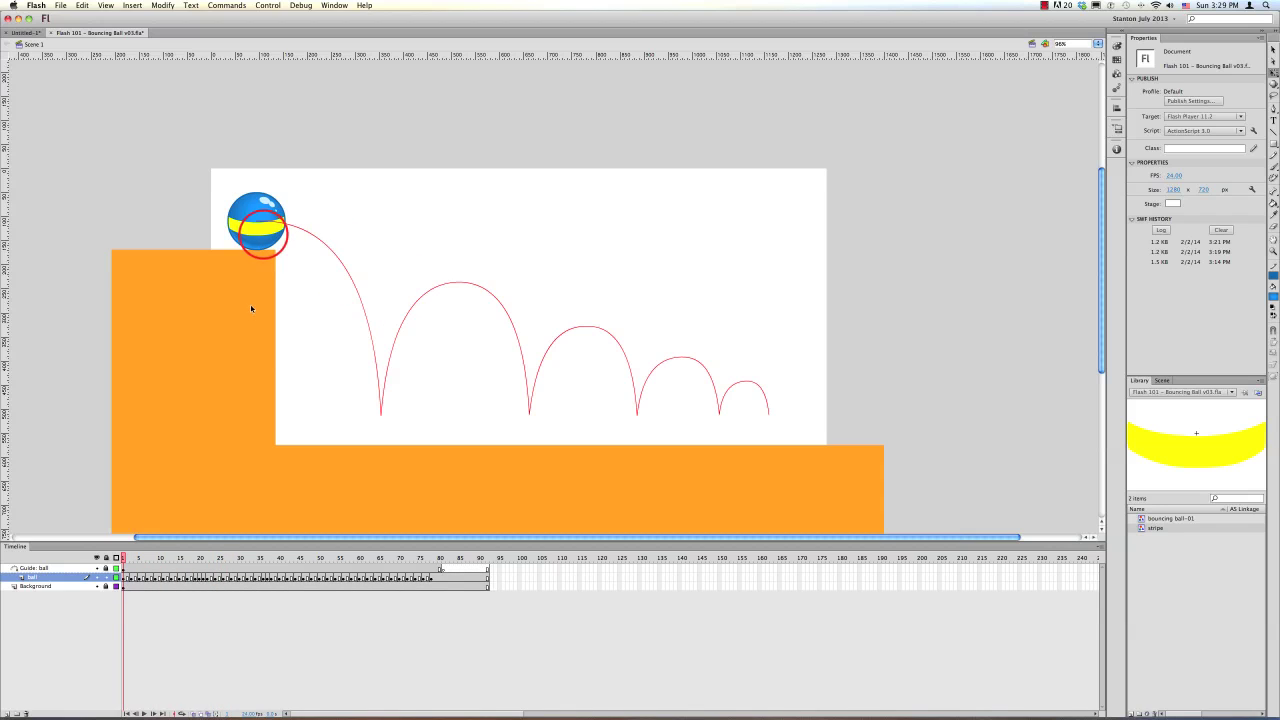
Inspect the stripe inside the ball symbol and scrub the main scene between frames 1 and 19 to examine its rotation.
double_click(265, 236)
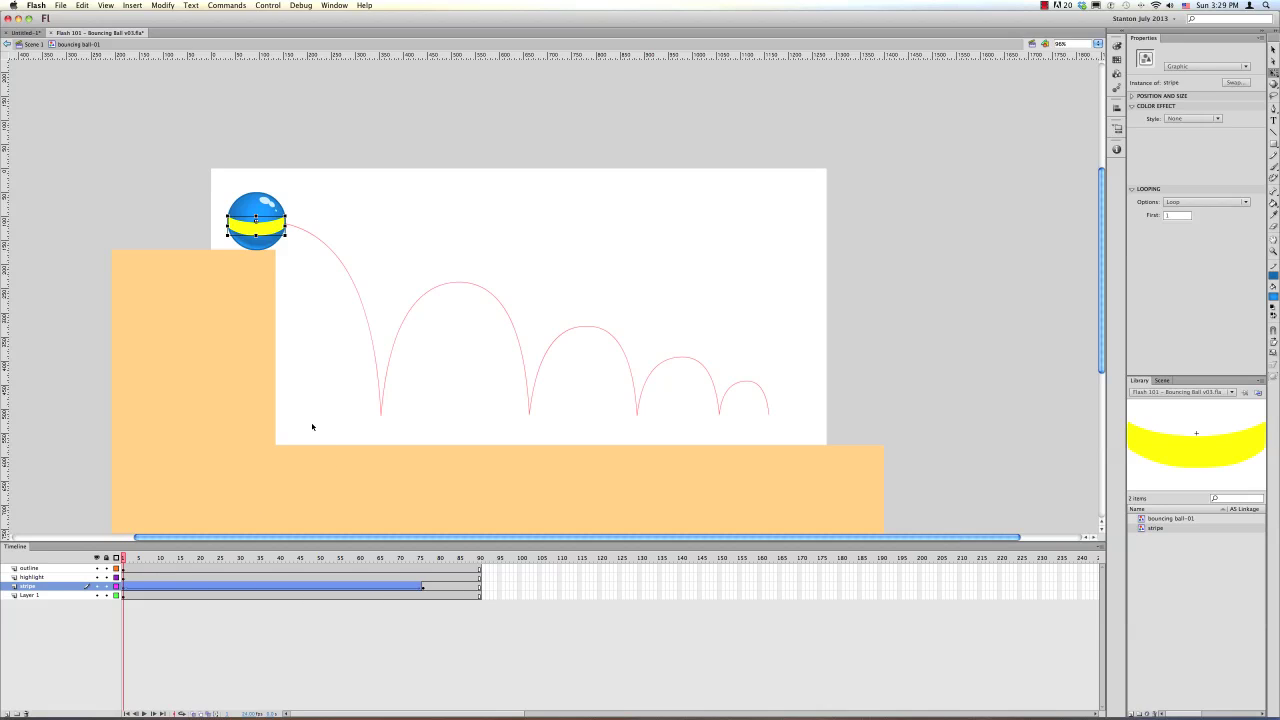
double_click(290, 316)
left_click_drag(125, 562, 197, 565)
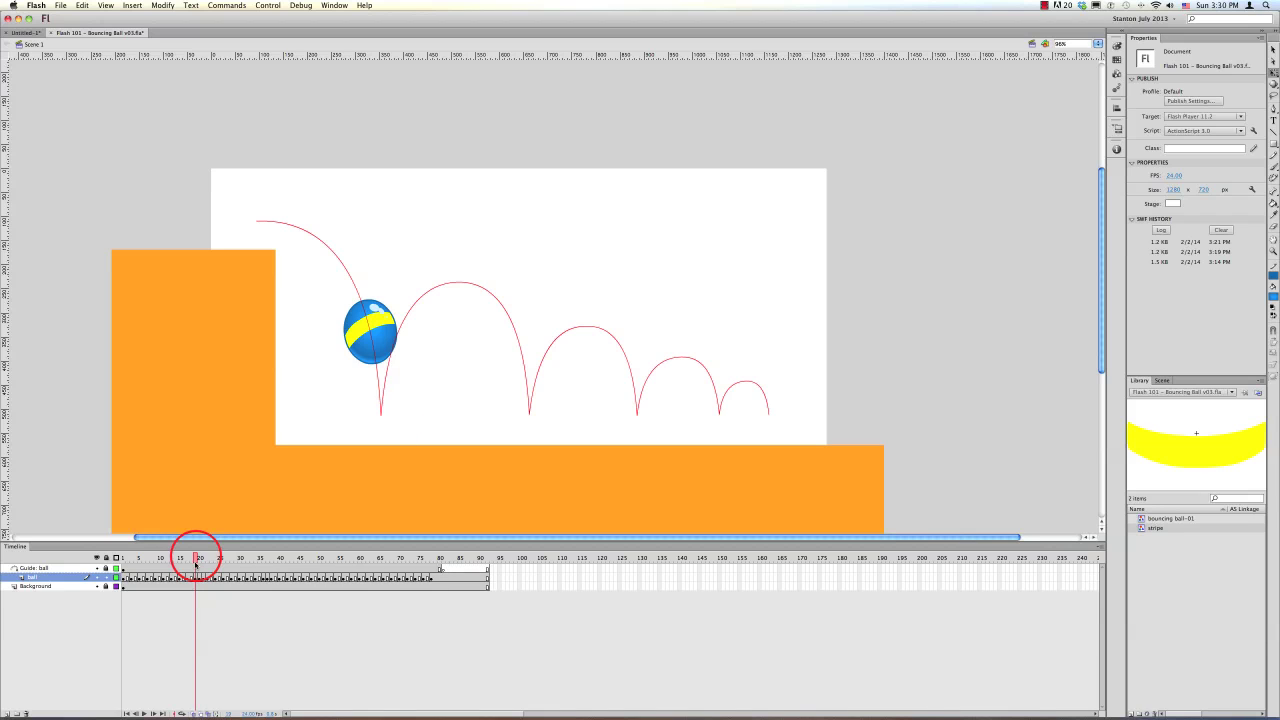
left_click_drag(195, 557, 108, 563)
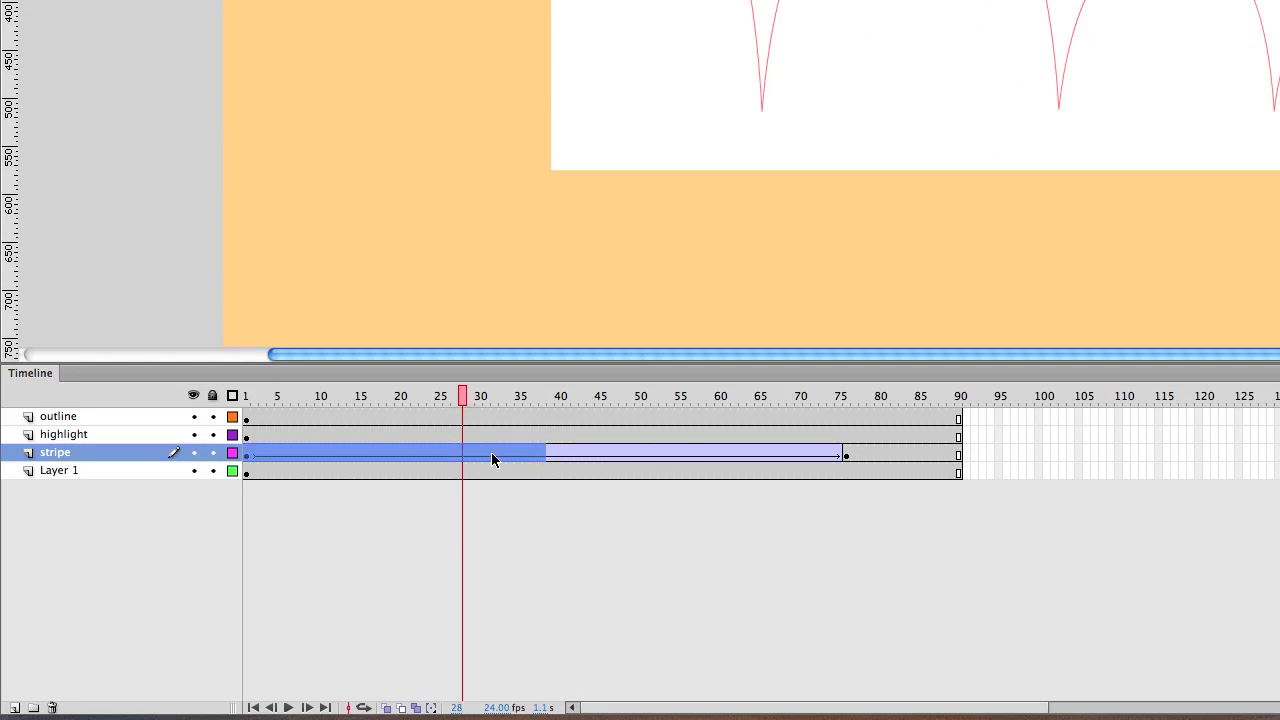
Convert frames 1 to 76 of the ball symbol's stripe layer to keyframes and remove their classic tween.
left_click_drag(491, 459, 857, 452)
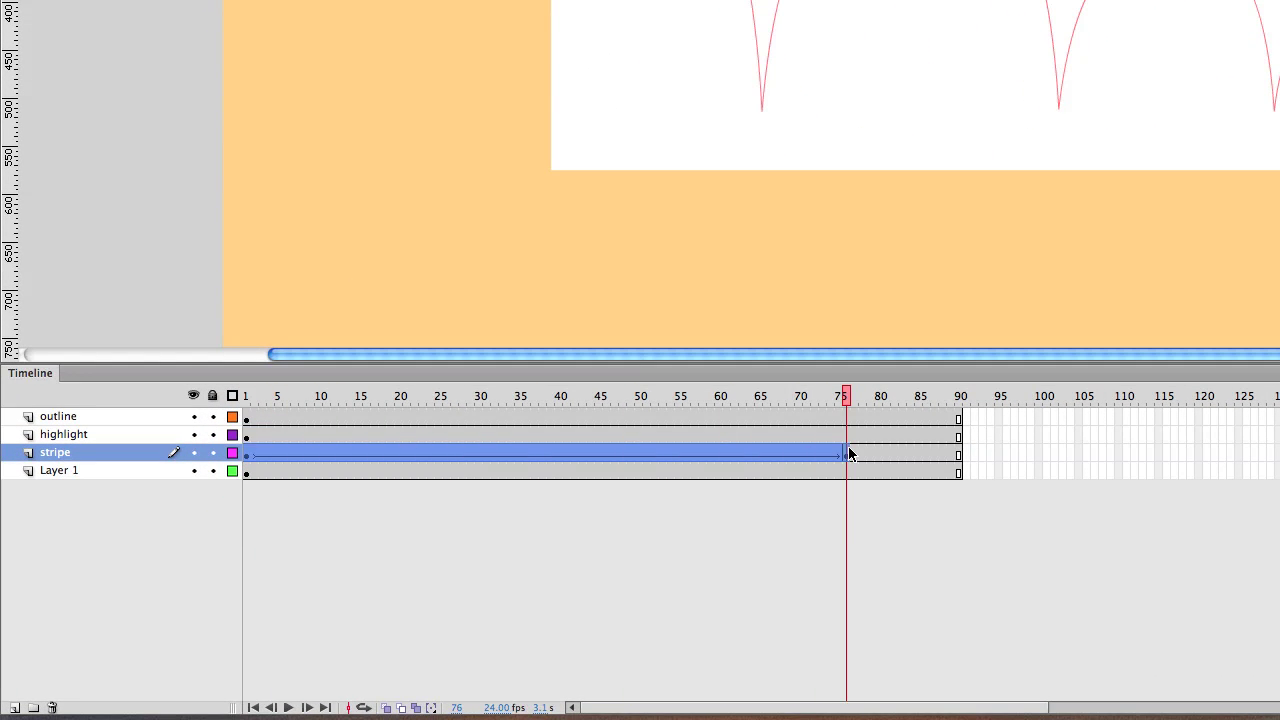
key("F6")
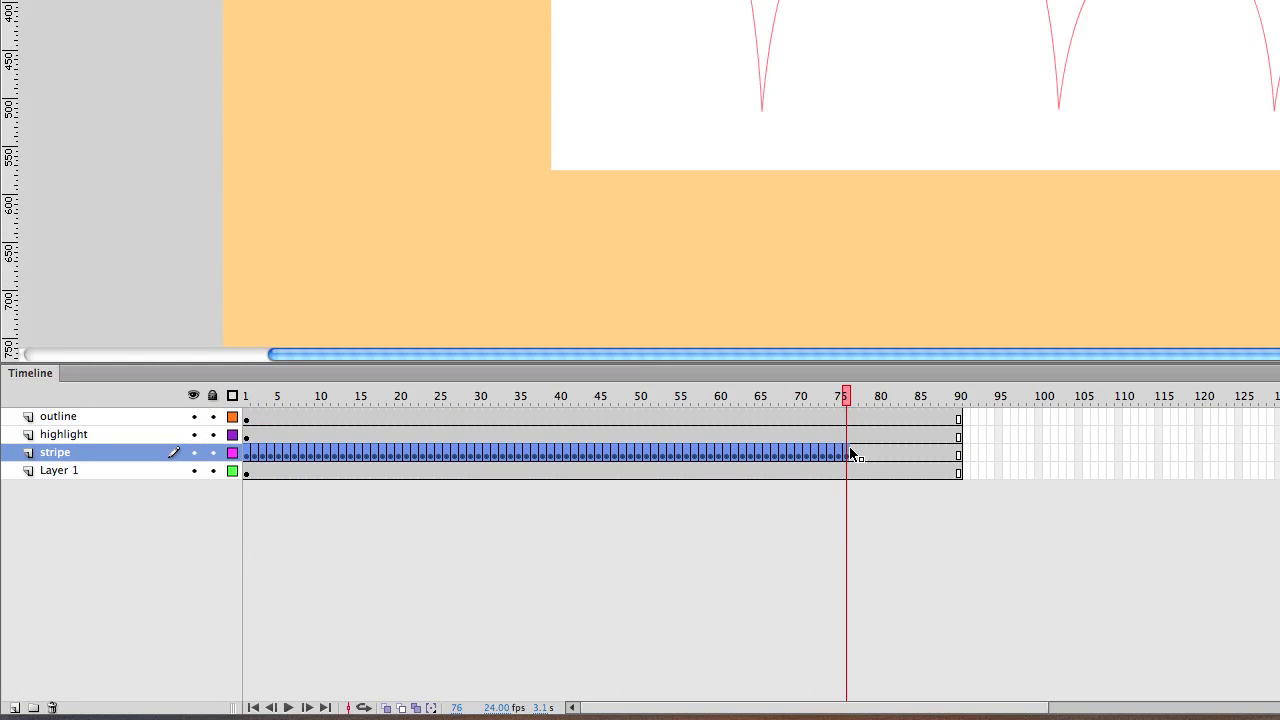
right_click(745, 452)
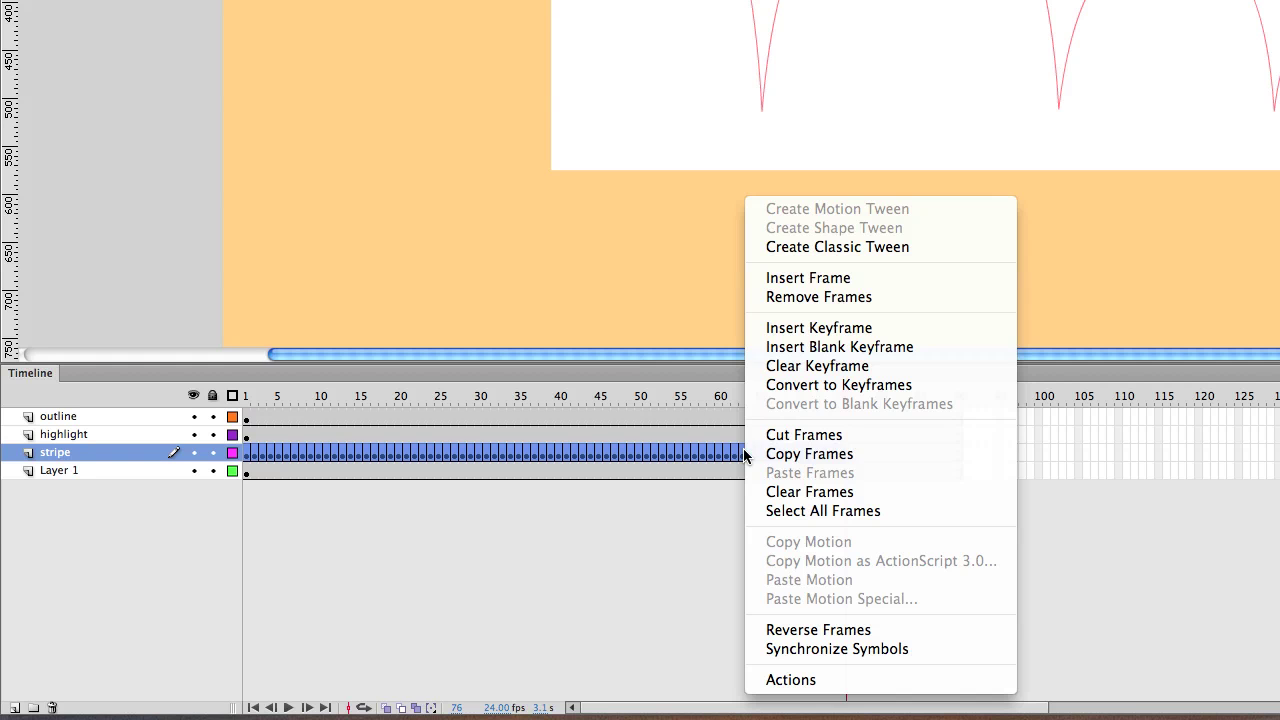
left_click(808, 247)
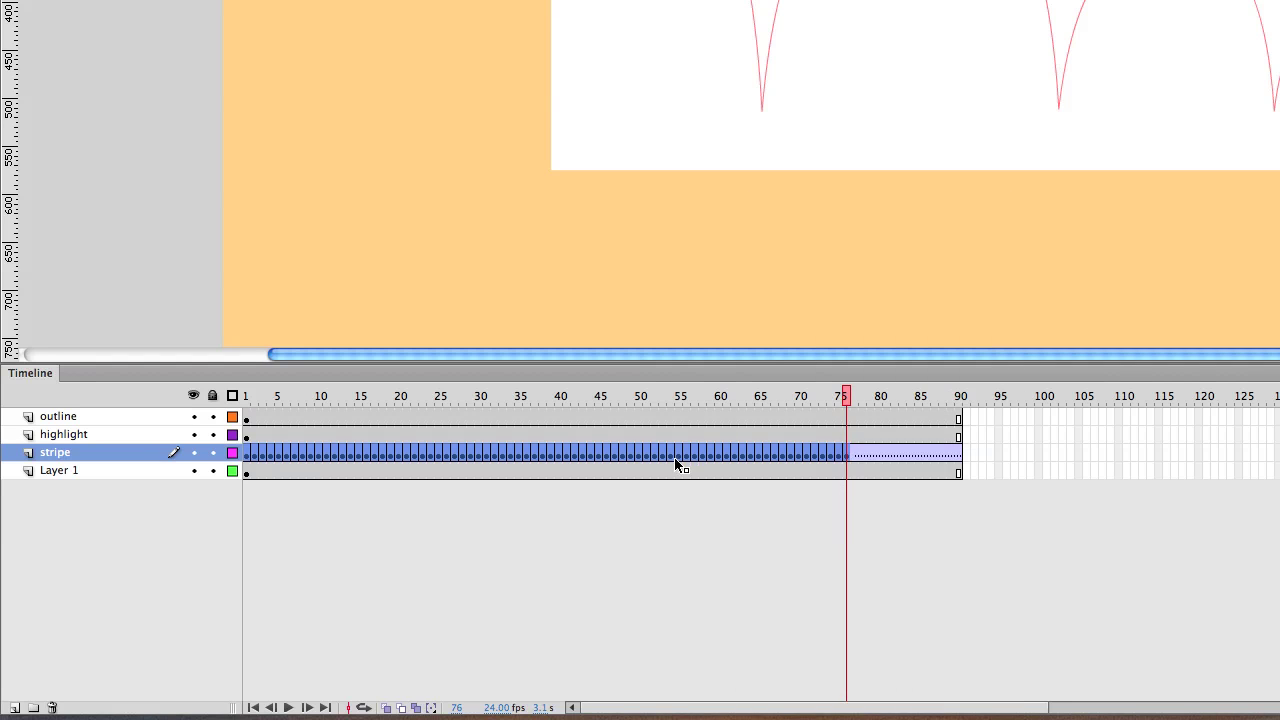
right_click(677, 455)
left_click(748, 208)
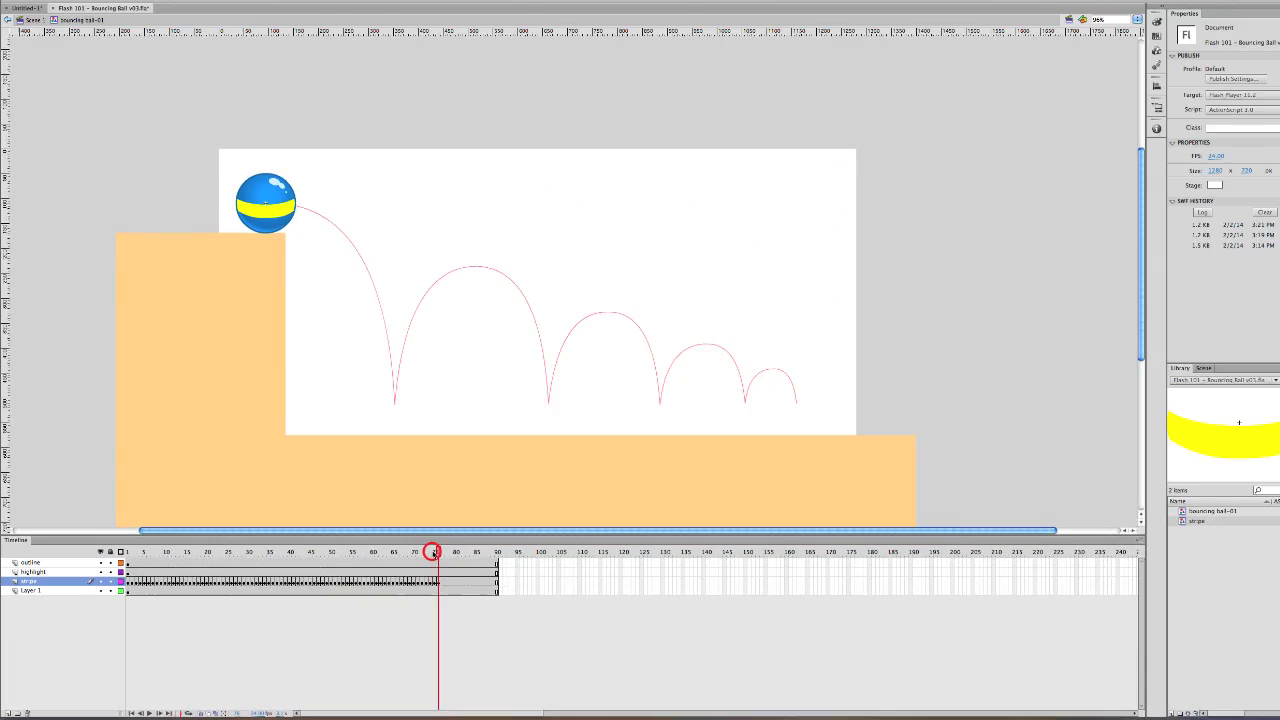
Scrub back through the stripe keyframes, then examine the ball's rotation in the main scene up to frame 19.
left_click_drag(846, 396, 567, 442)
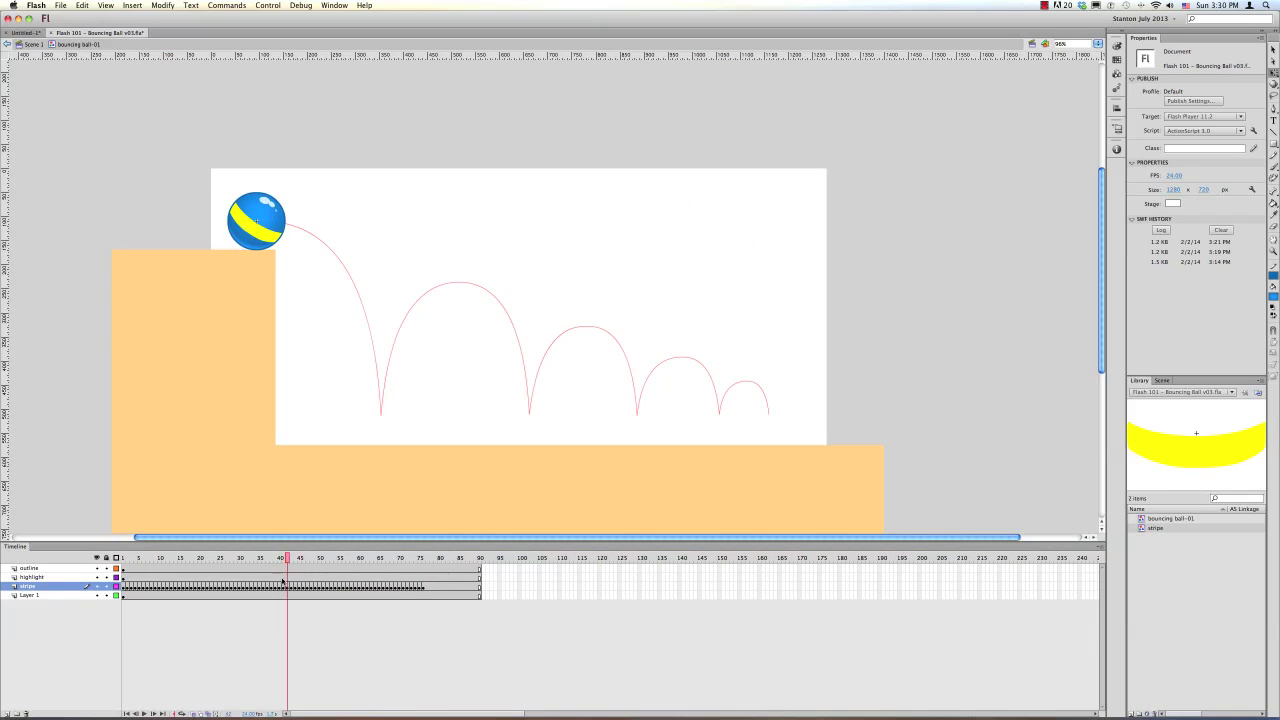
double_click(283, 467)
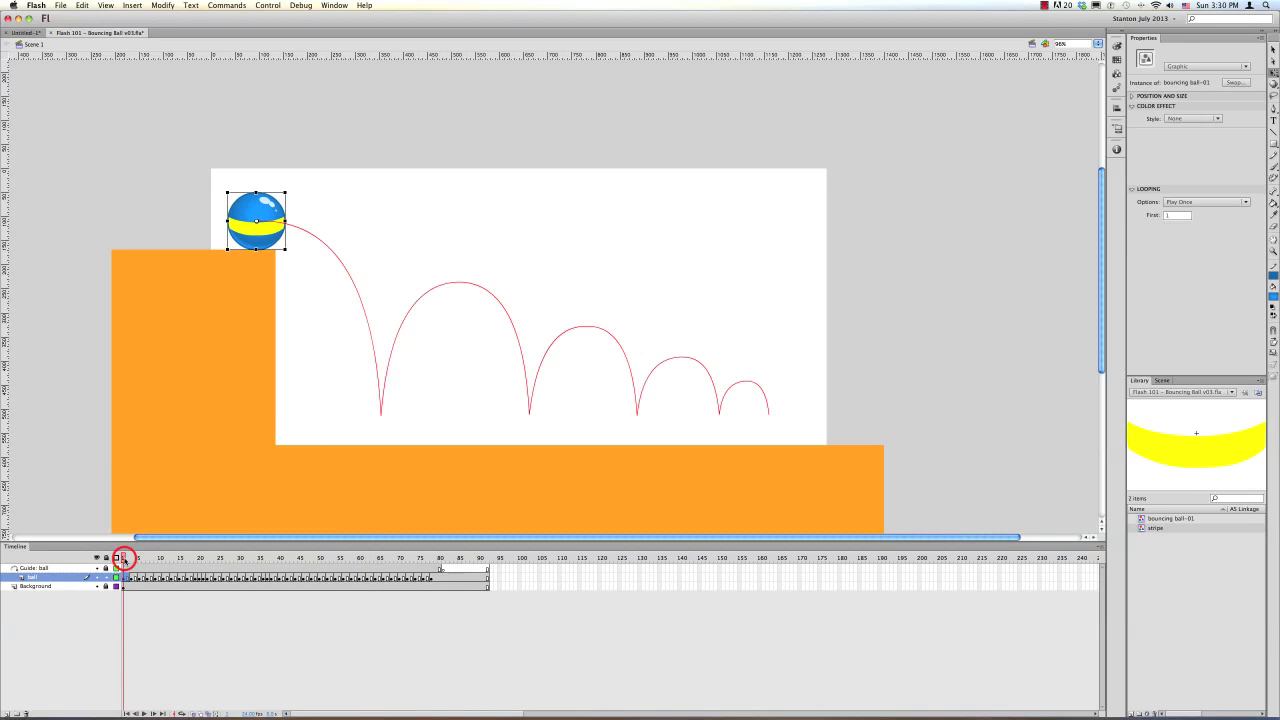
left_click_drag(124, 560, 195, 566)
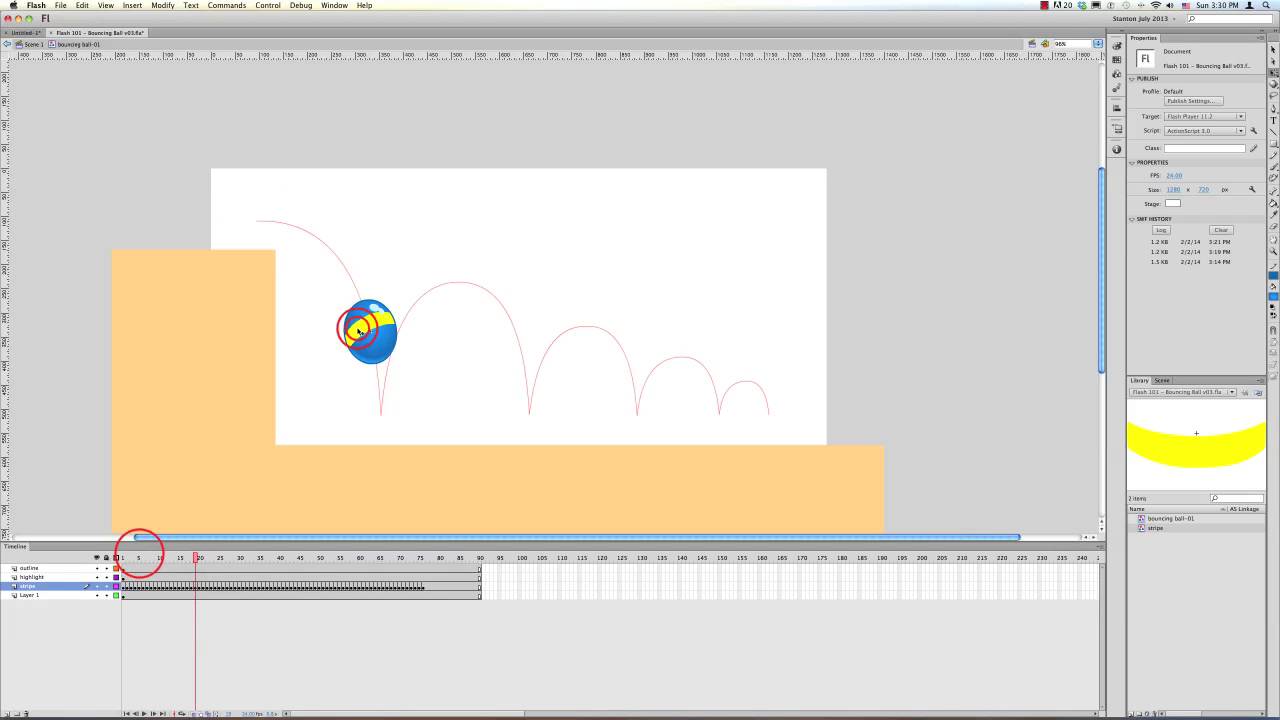
Open the ball symbol at frame 19 and clear the stripe layer's keyframe at frame 2.
left_click(137, 543)
left_click(122, 571)
left_click(254, 631)
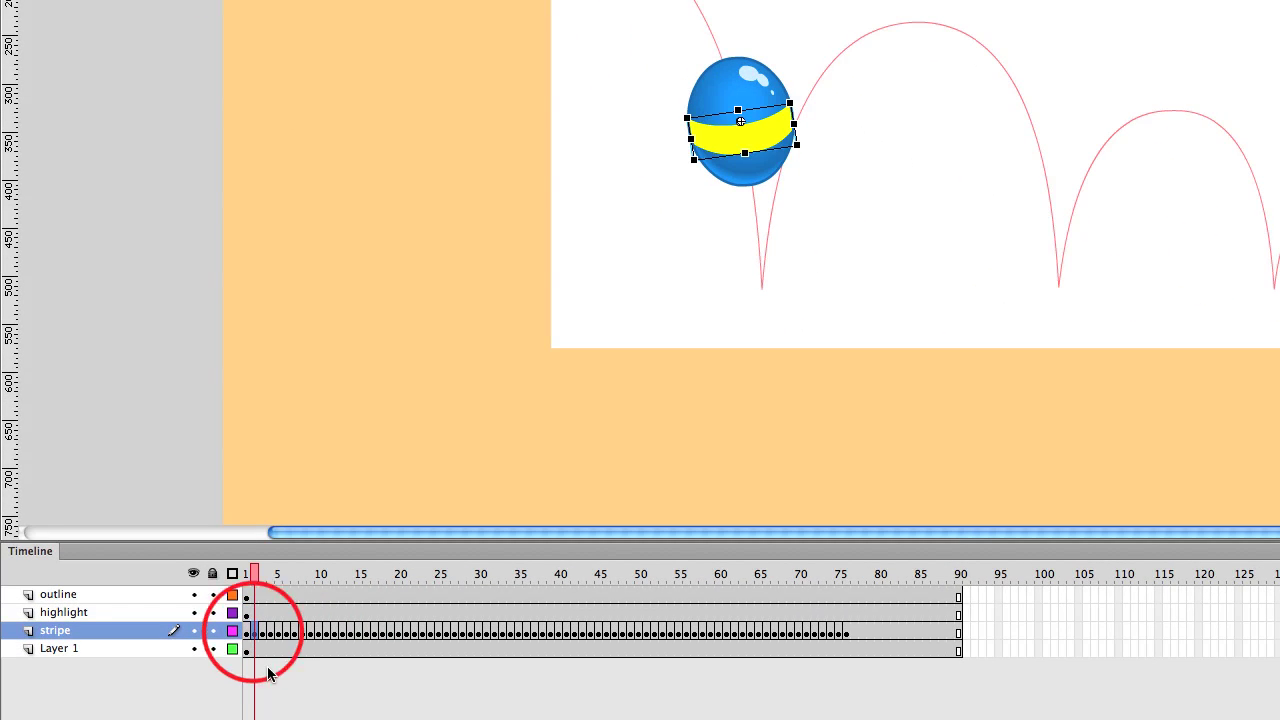
key("shift+F6")
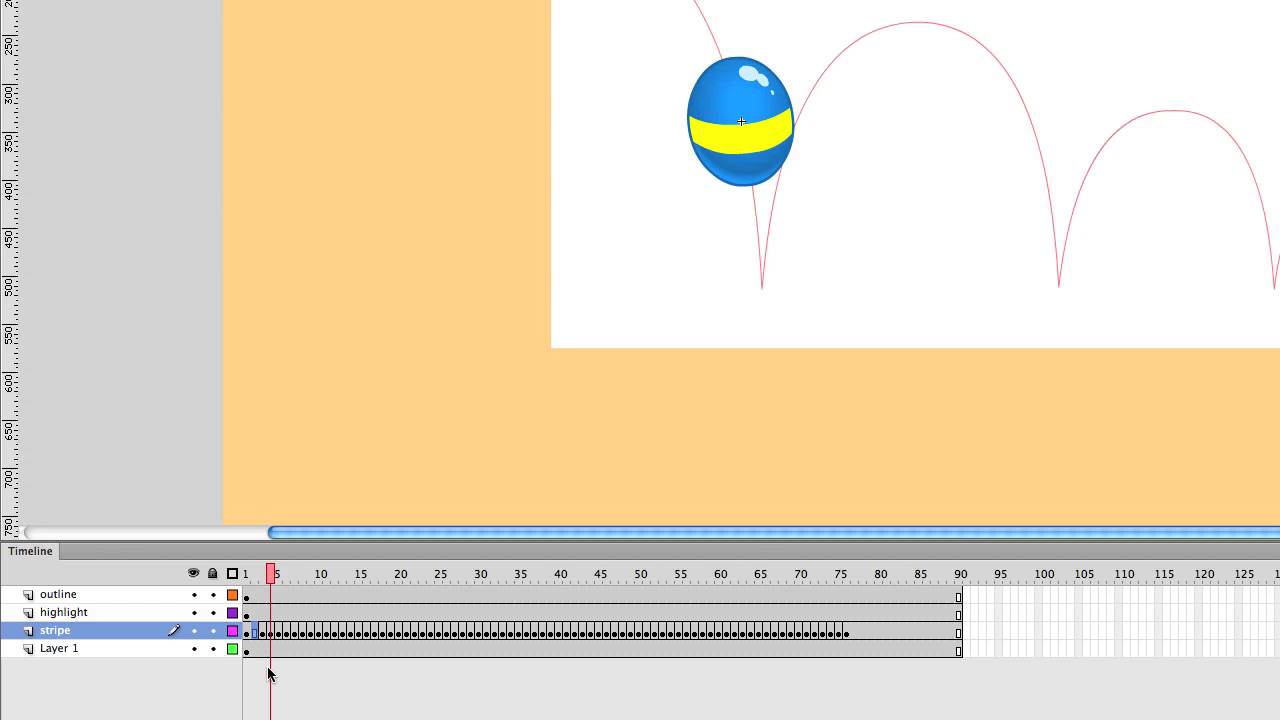
key("shift+F6")
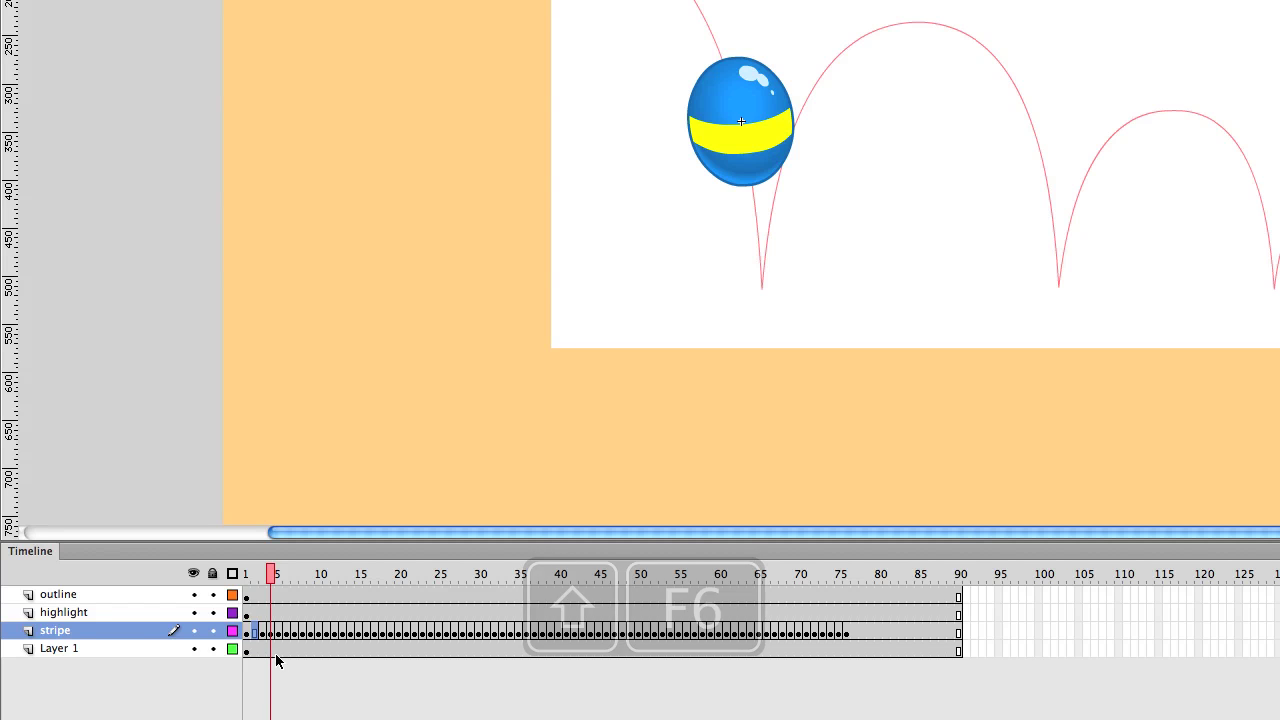
Clear the stripe layer's keyframes on every even frame from 4 through 18, holding each drawing for two frames.
left_click(270, 632)
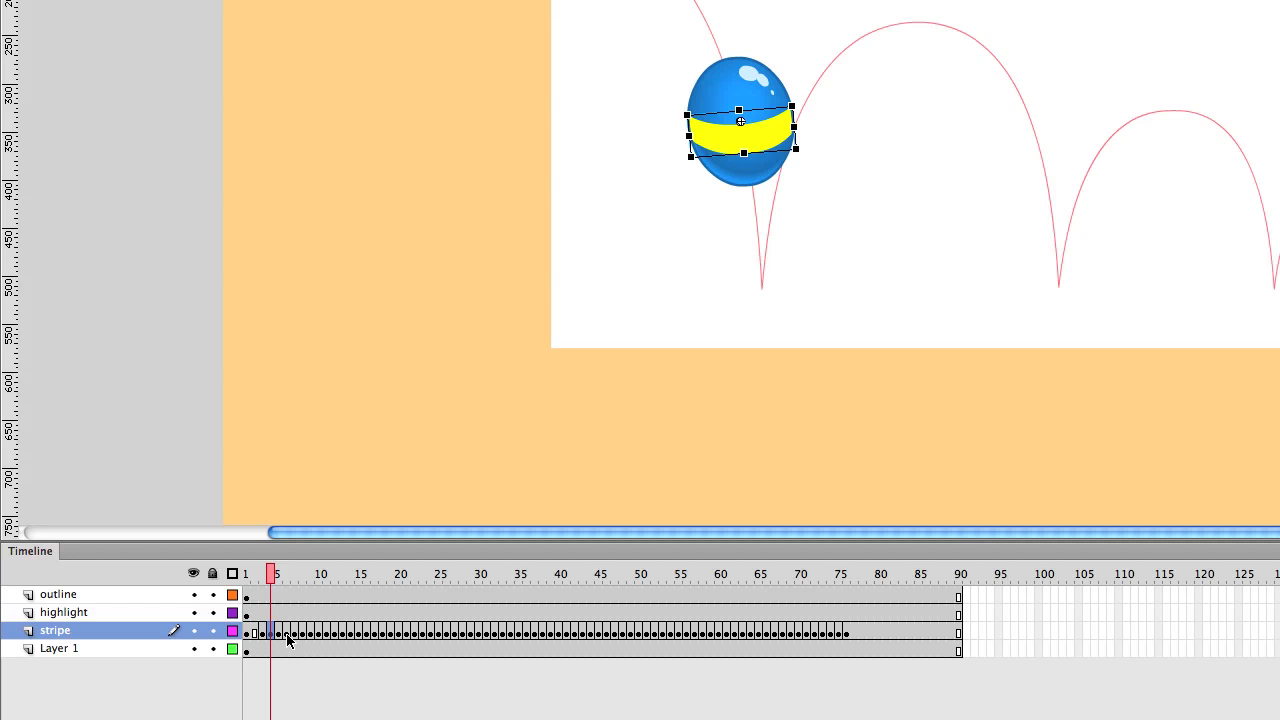
left_click(287, 636)
left_click(303, 637)
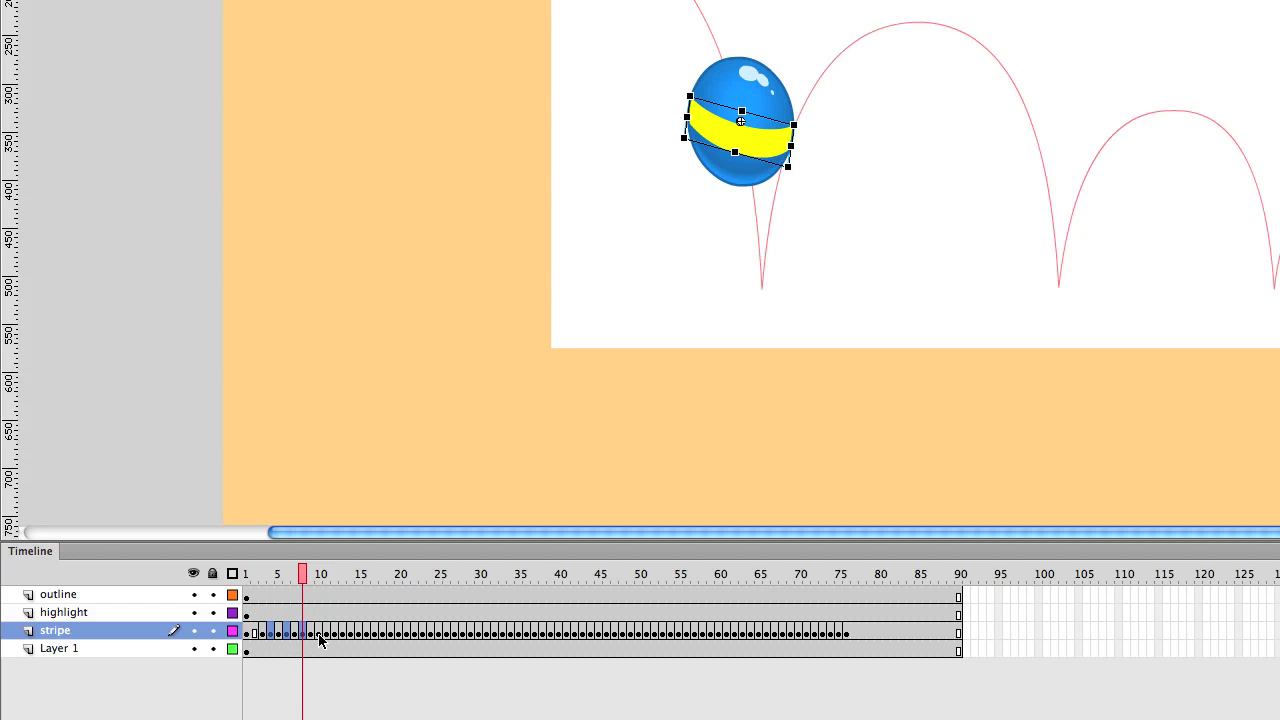
left_click(320, 637)
left_click(336, 637)
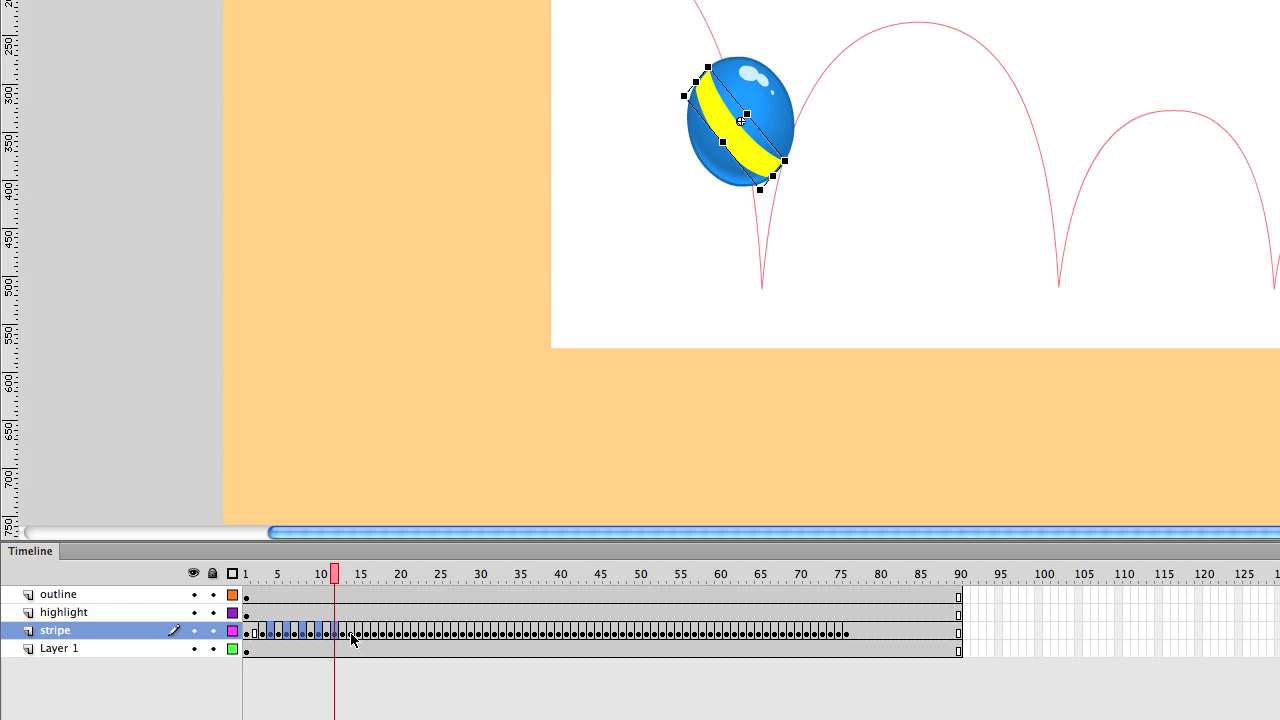
left_click(351, 637)
left_click(368, 637)
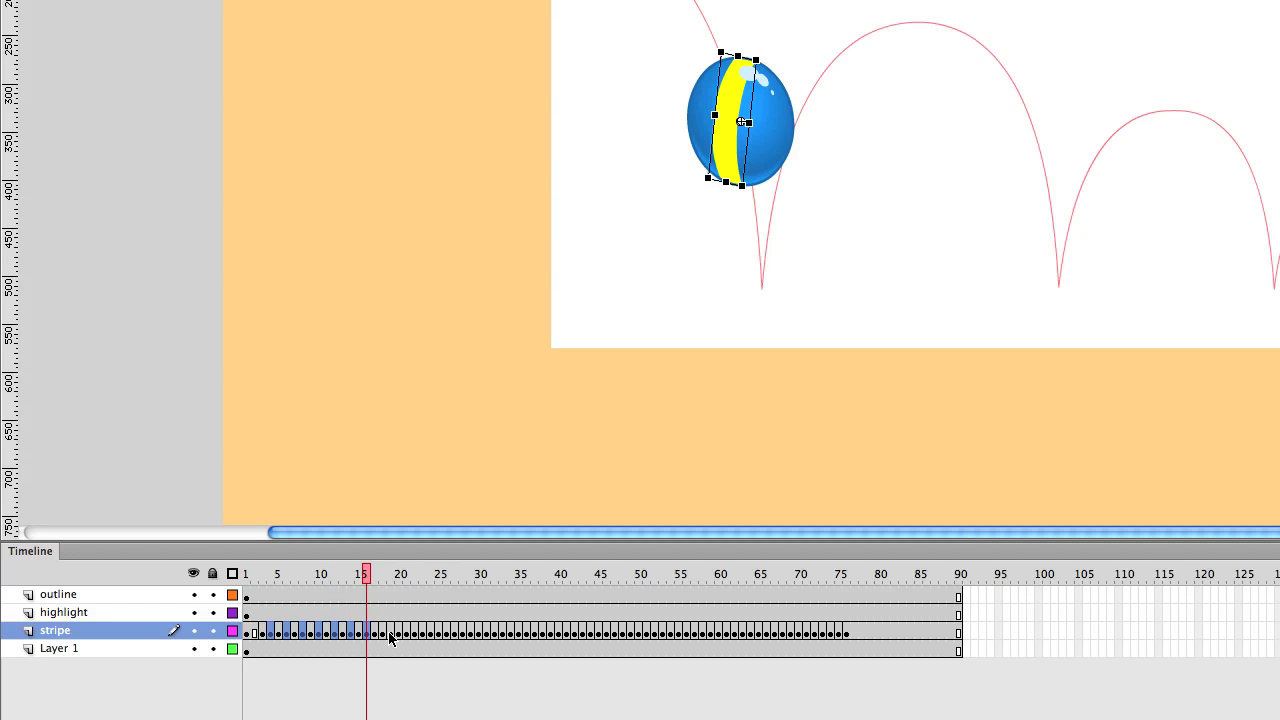
left_click(384, 637)
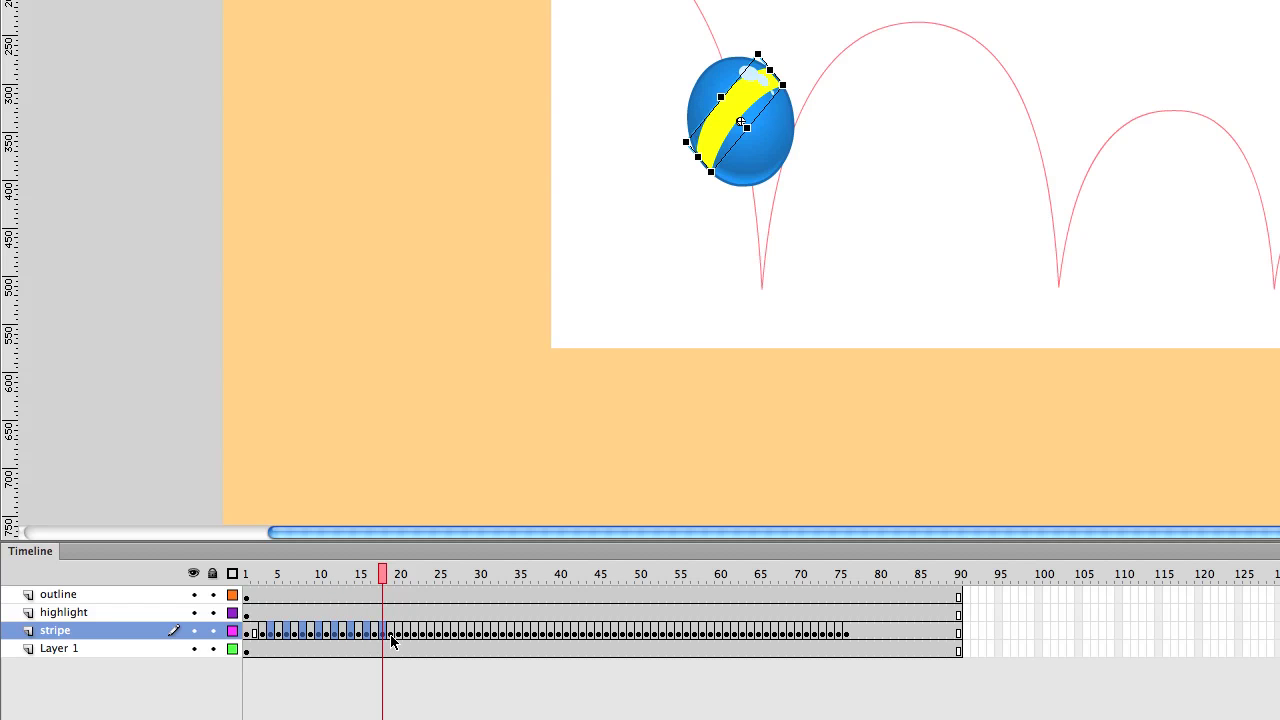
key("shift+F6")
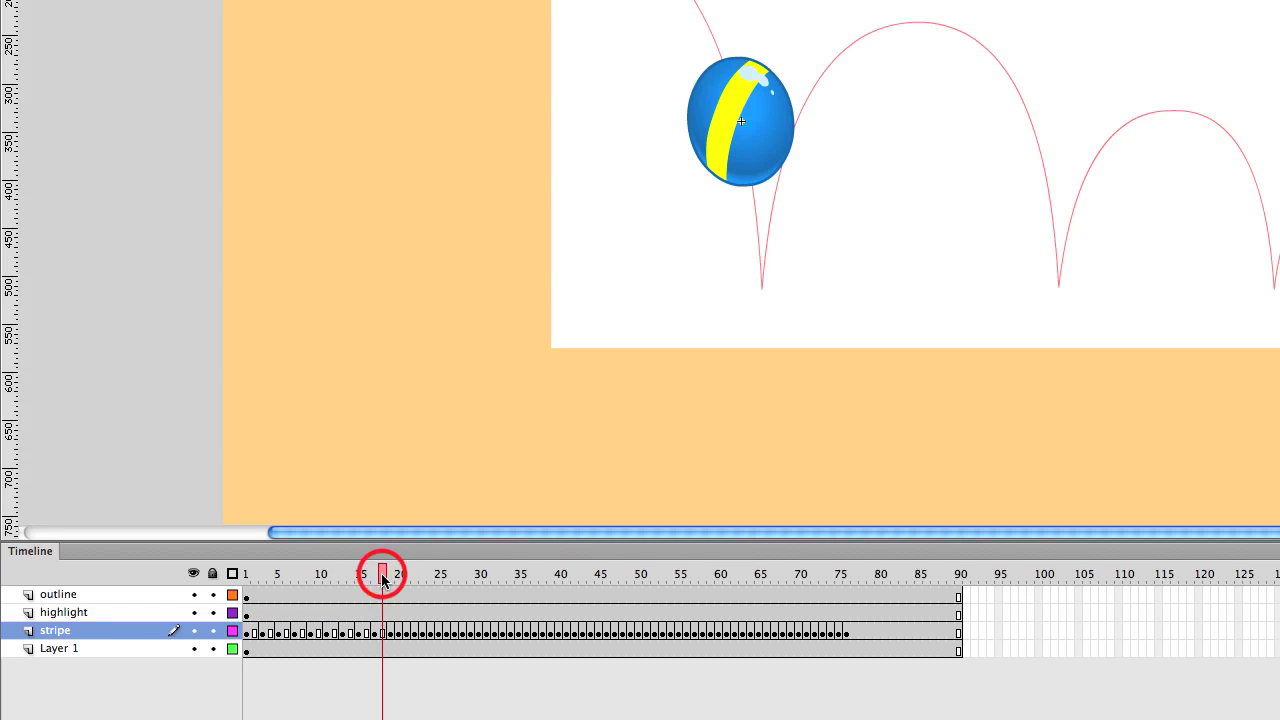
Compare the stripe's rotation with the ball's main-scene keyframes from frame 19 to 22, and reopen the symbol at frame 22.
left_click_drag(383, 574, 398, 578)
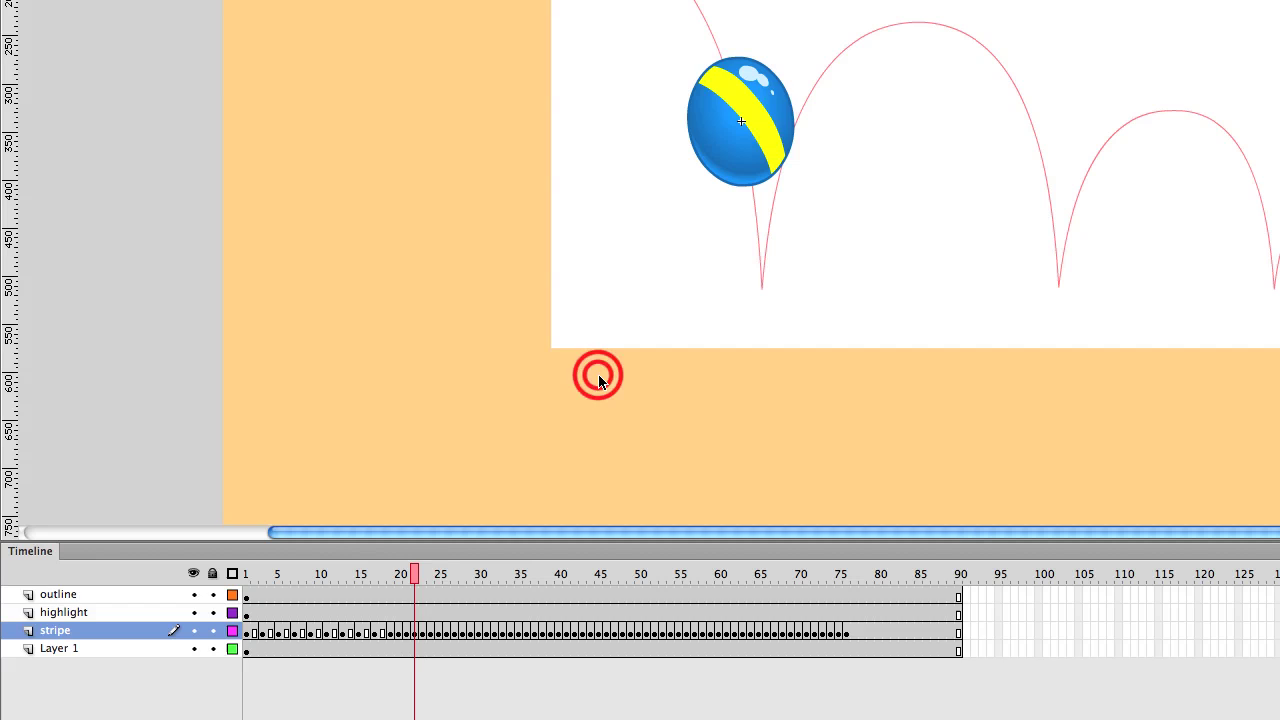
left_click(391, 570)
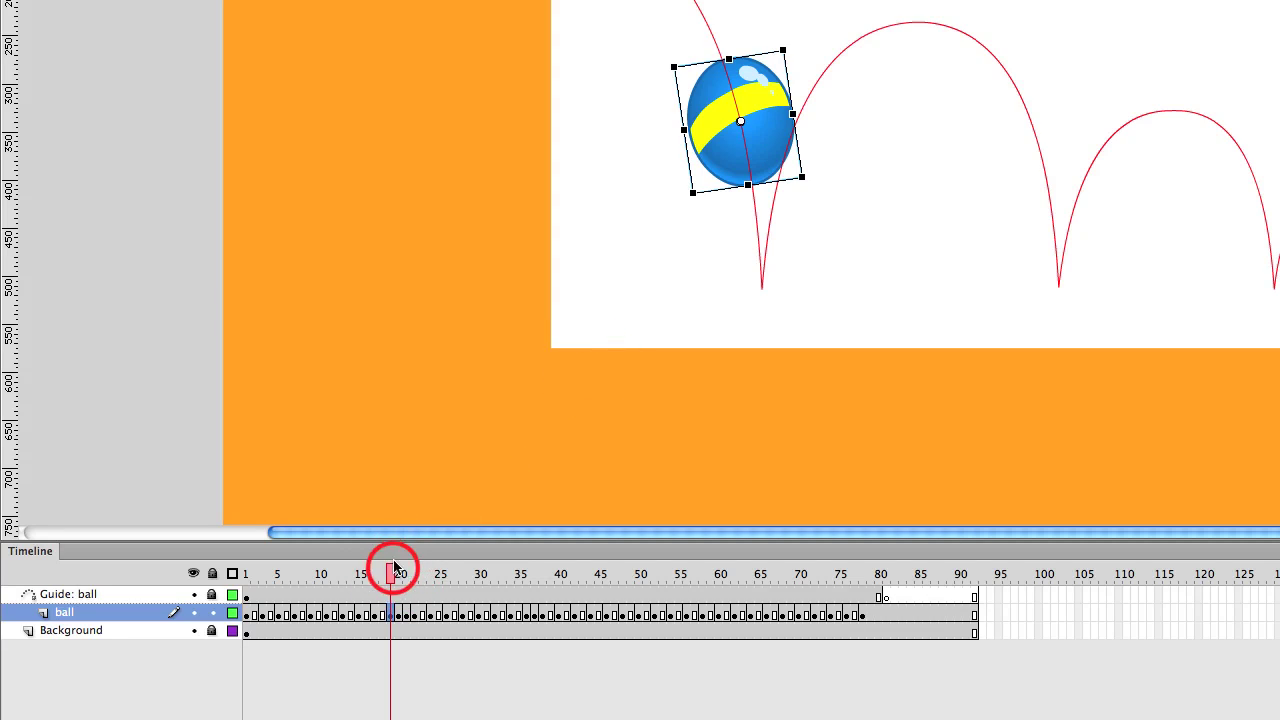
left_click_drag(395, 568, 413, 573)
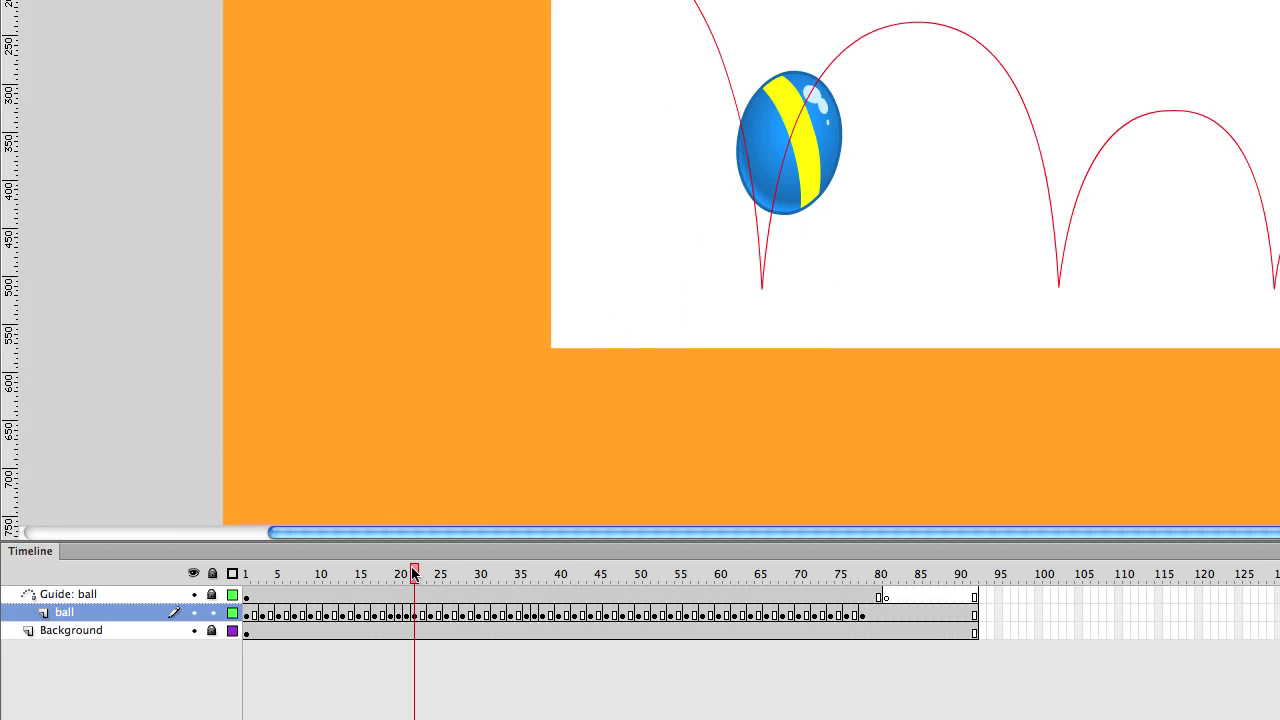
left_click(790, 190)
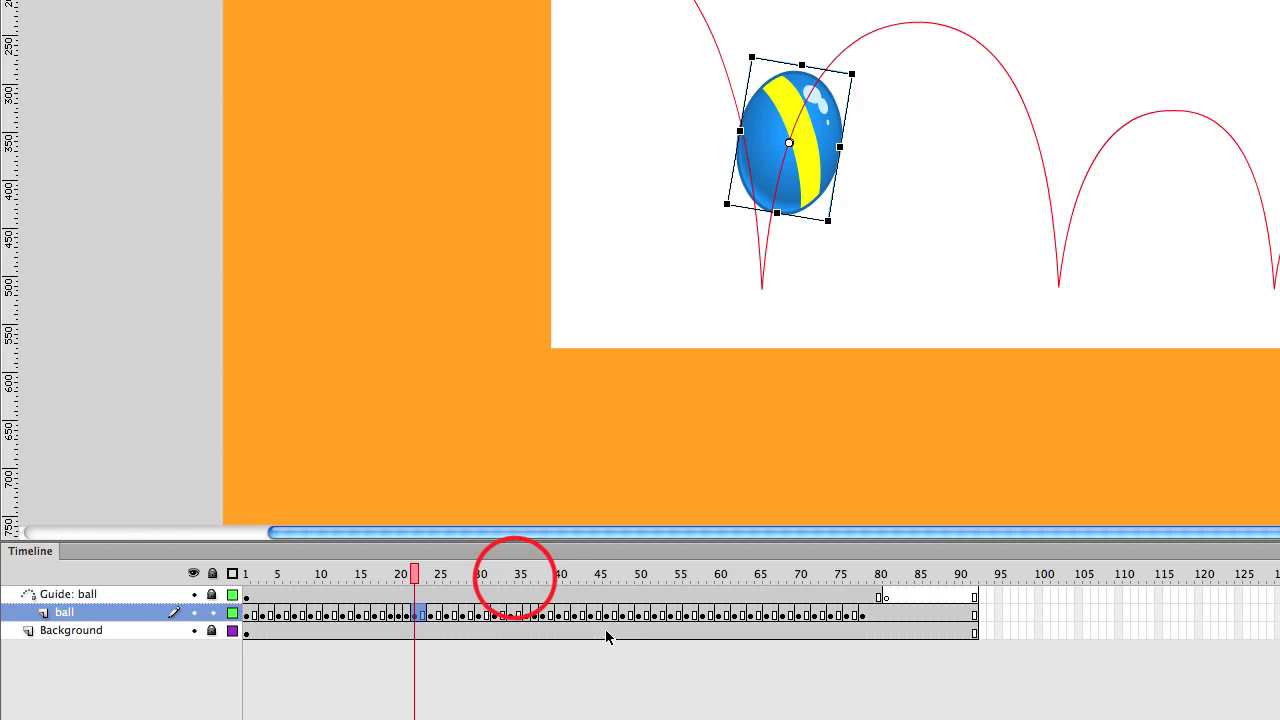
left_click_drag(514, 580, 414, 580)
left_click(820, 153)
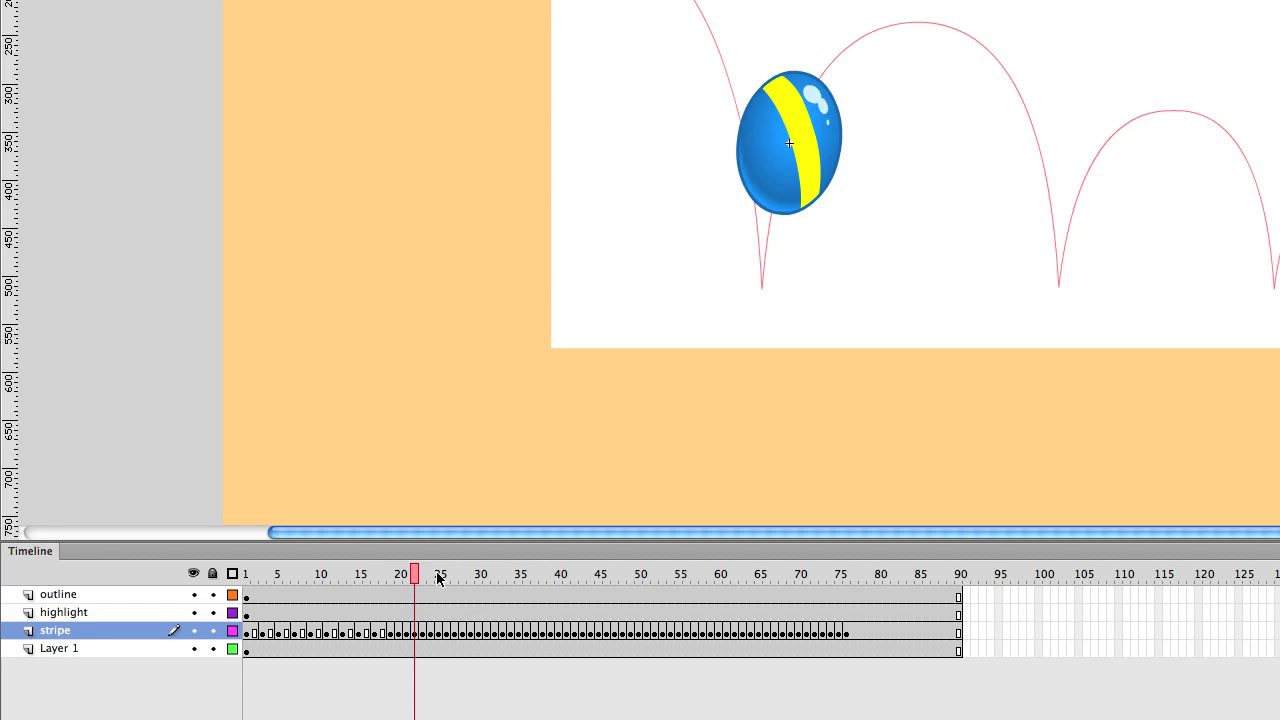
Clear the stripe layer's keyframes on every odd frame from 23 through 35, holding each drawing for two frames.
left_click(423, 632)
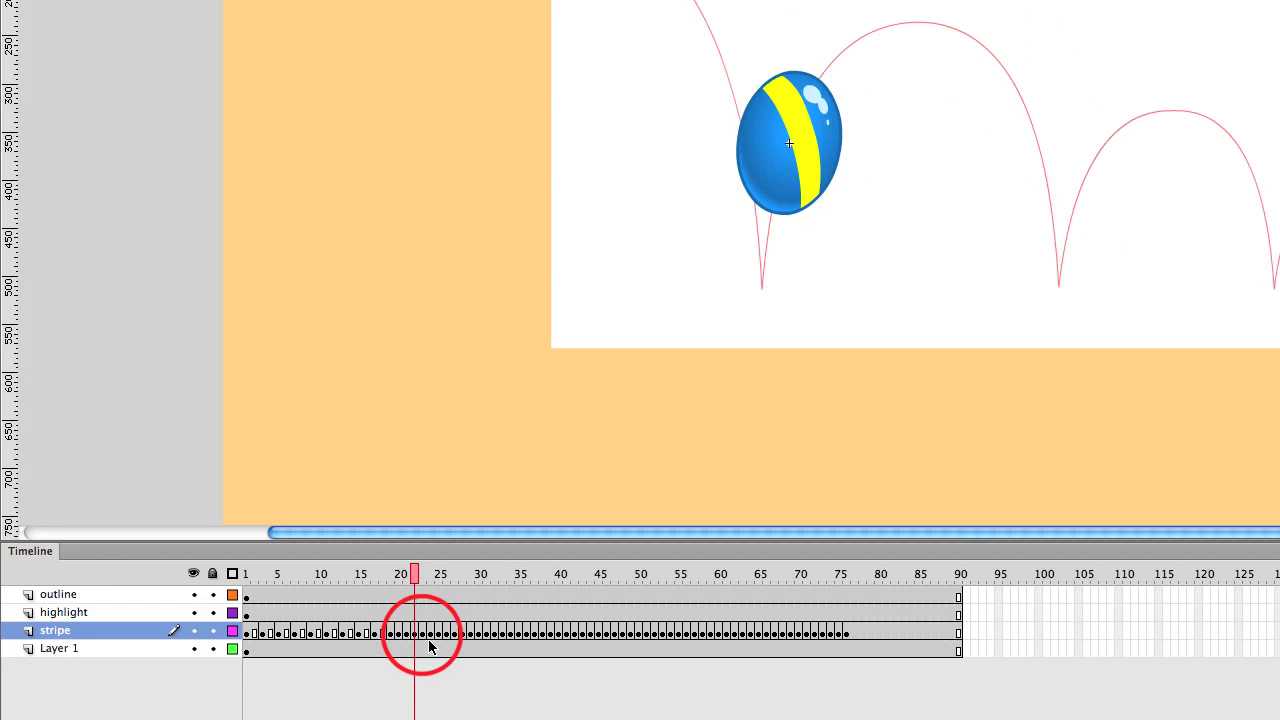
left_click(440, 634)
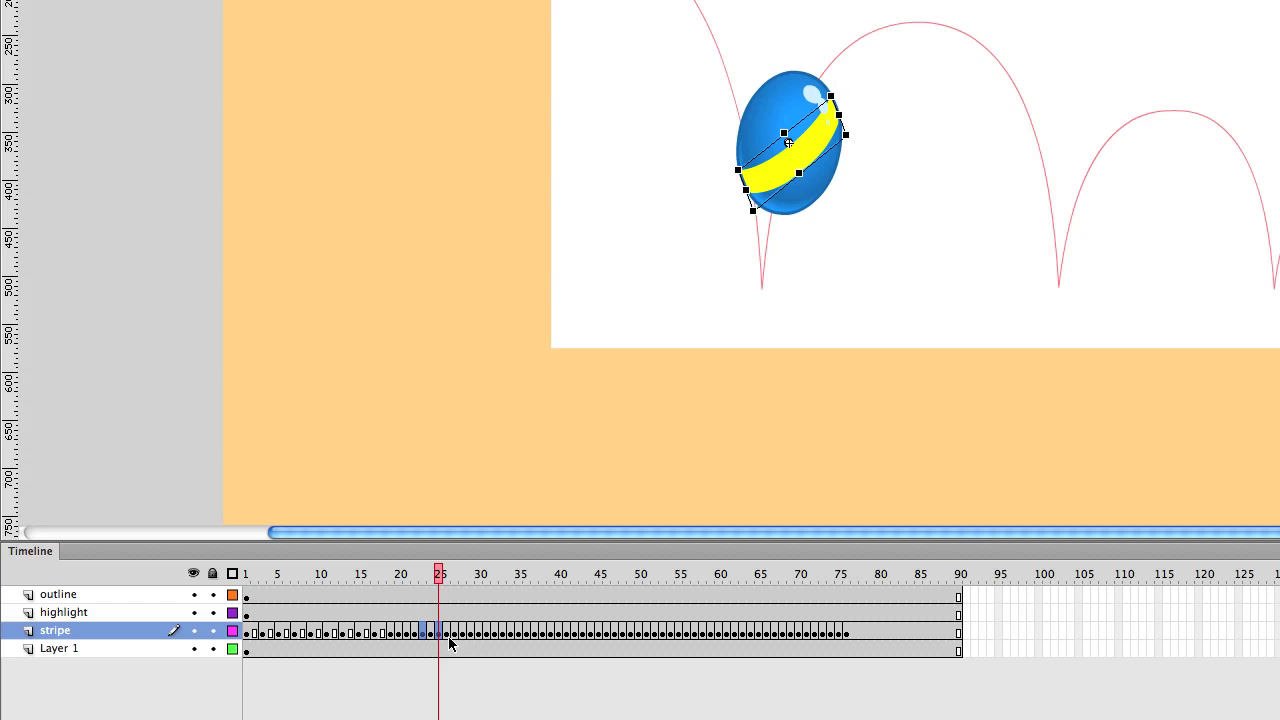
left_click_drag(456, 641, 493, 642)
key("shift+F6")
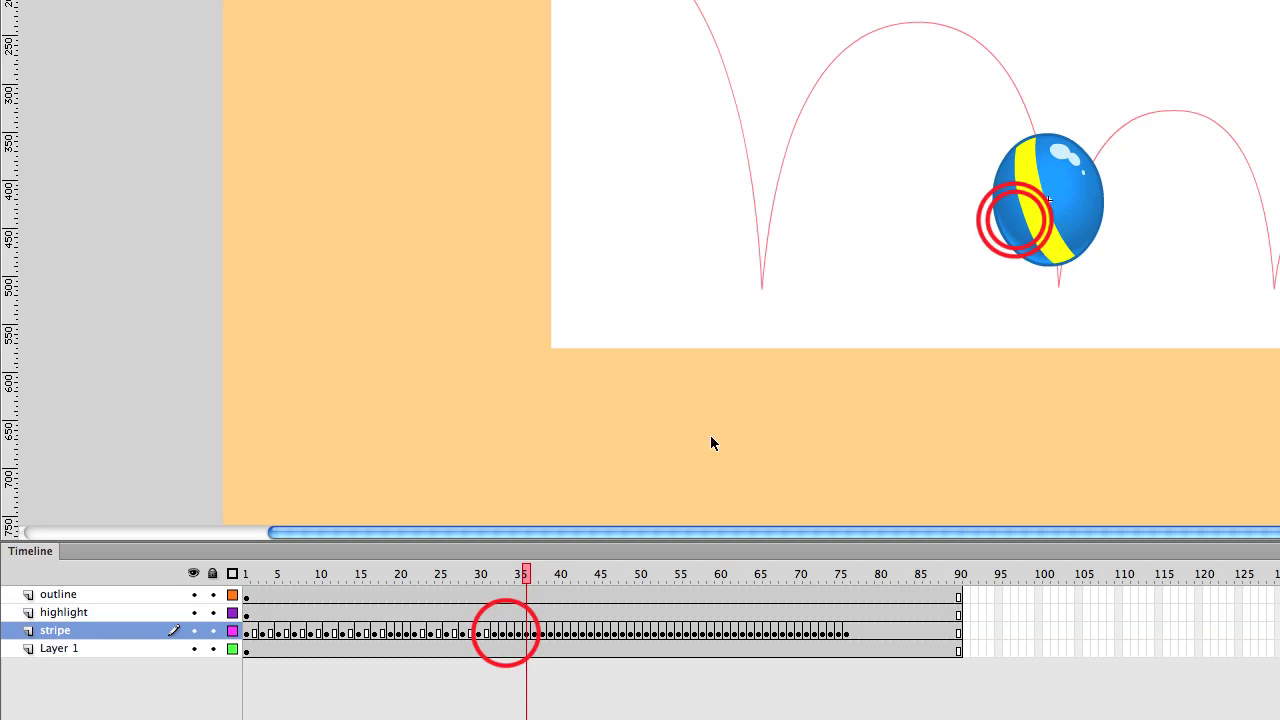
left_click(505, 634)
left_click(520, 635, "super")
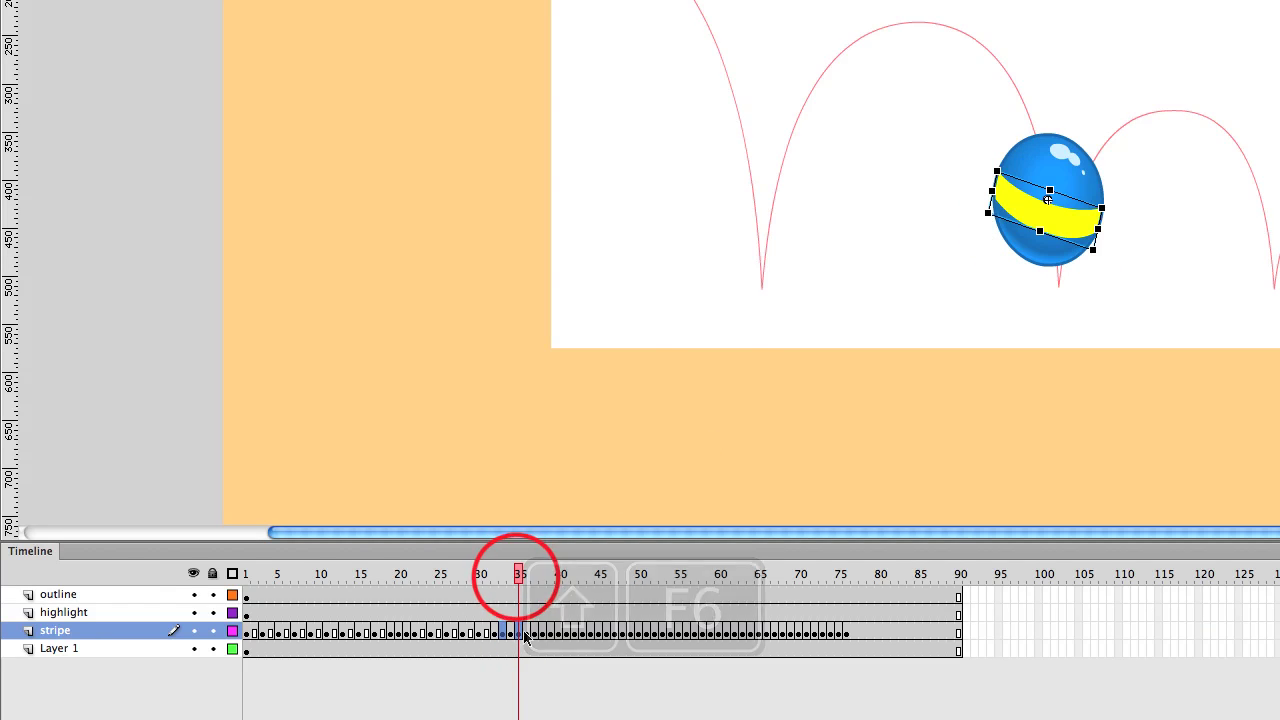
key("shift+F6")
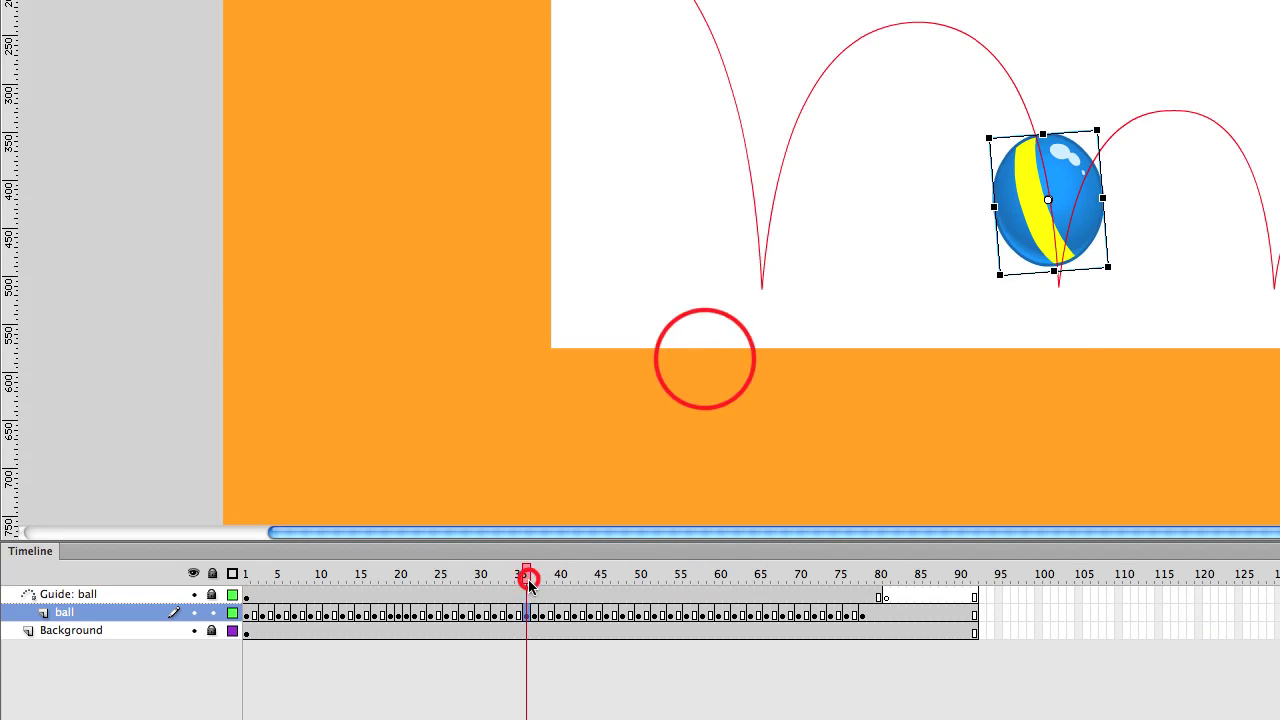
Check the ball's main-scene timing after frame 36, convert the stripe layer's remaining frames up to 76 to twos, and test the movie.
left_click_drag(528, 575, 548, 583)
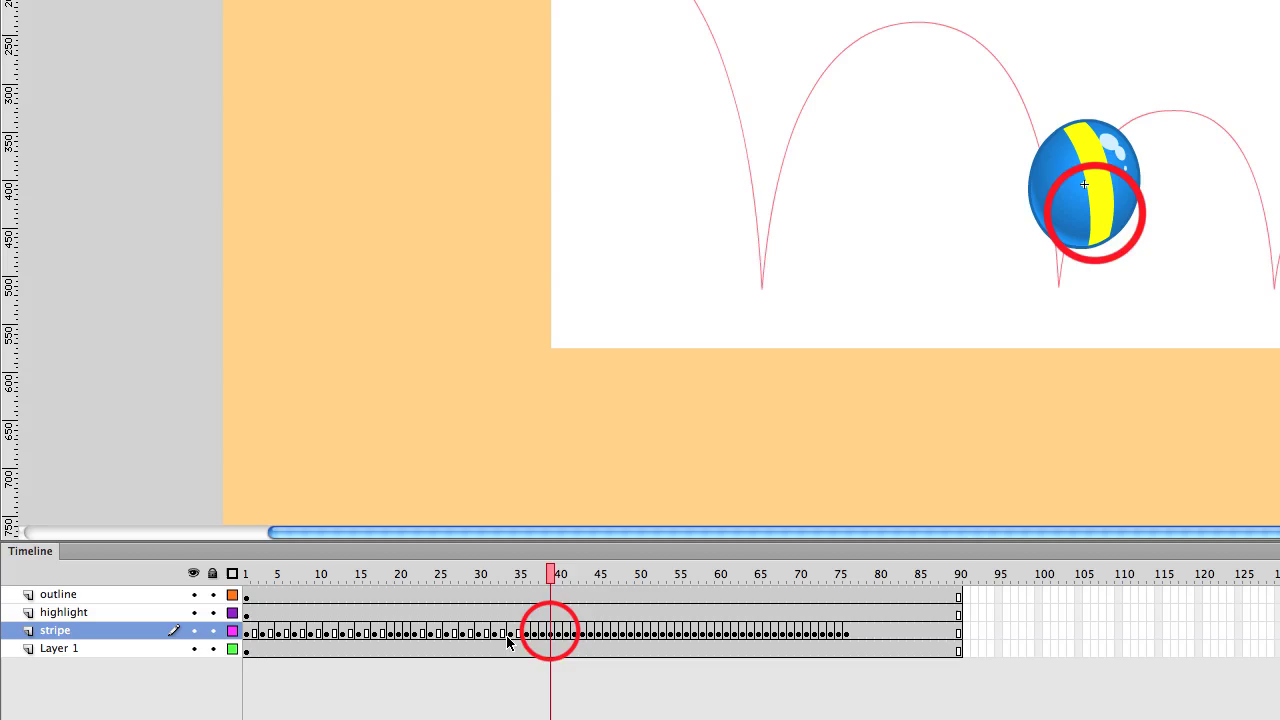
left_click_drag(528, 630, 840, 630)
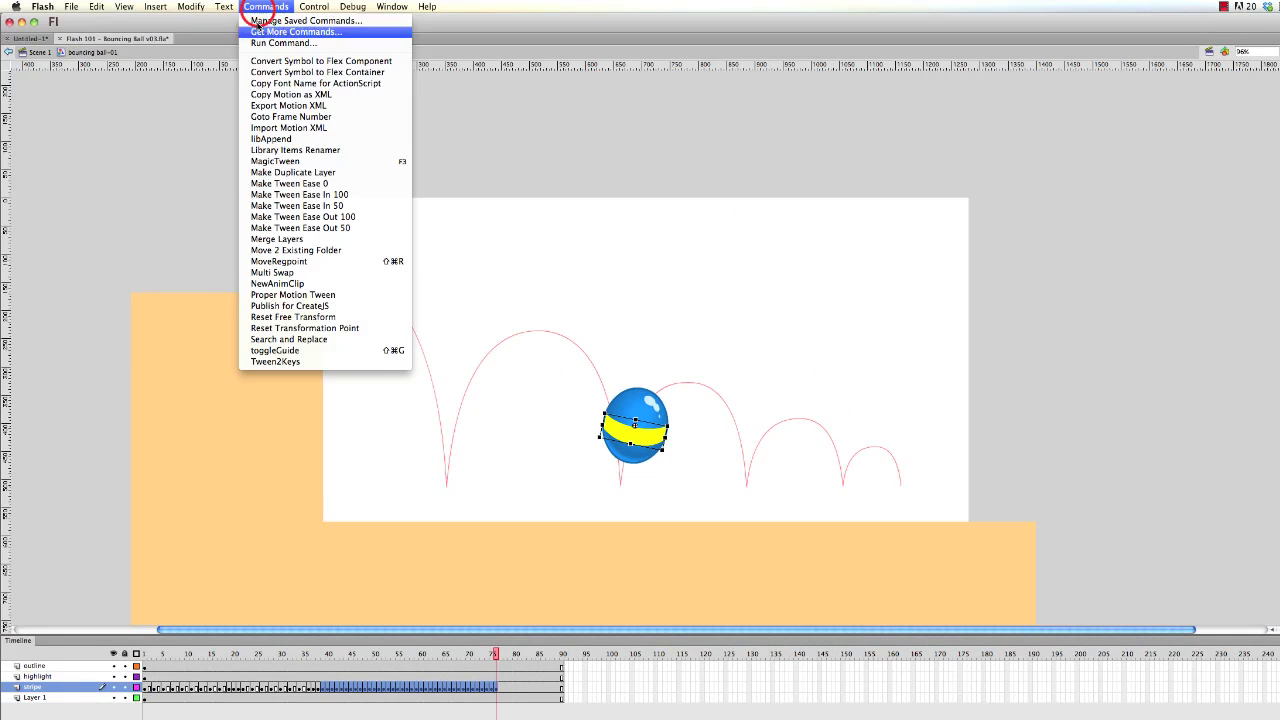
left_click(278, 330)
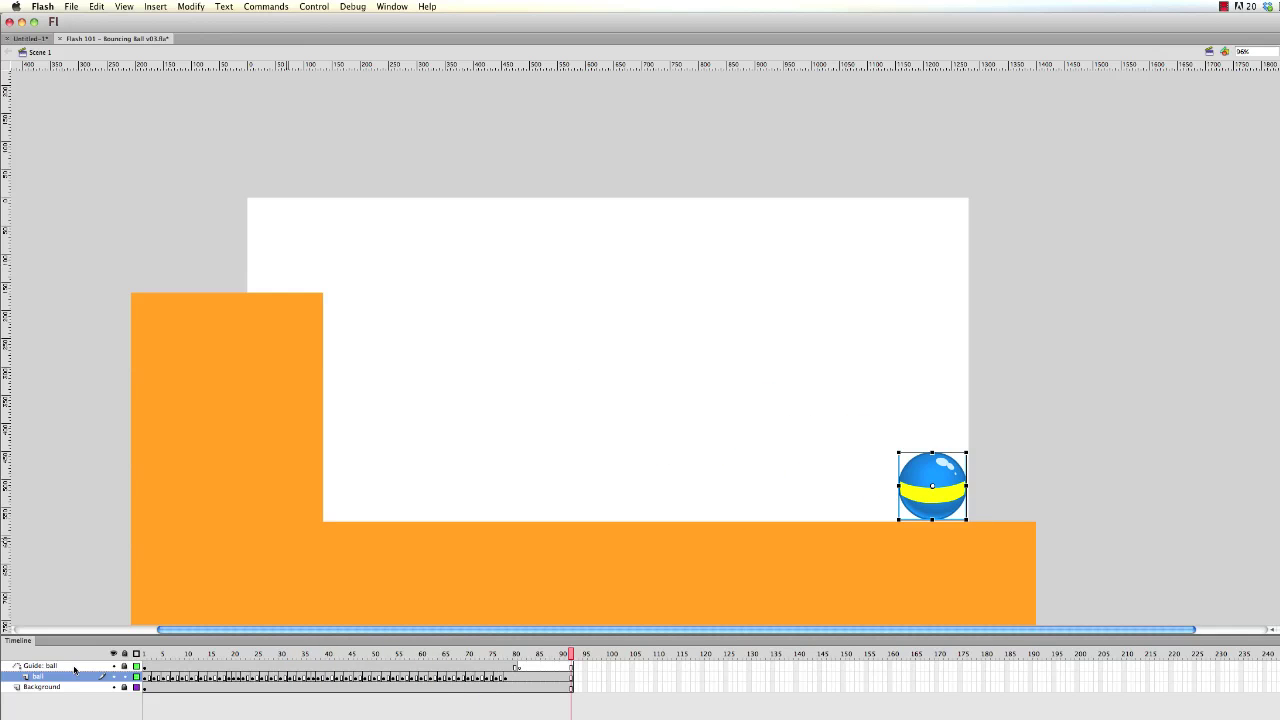
key("super+Return")
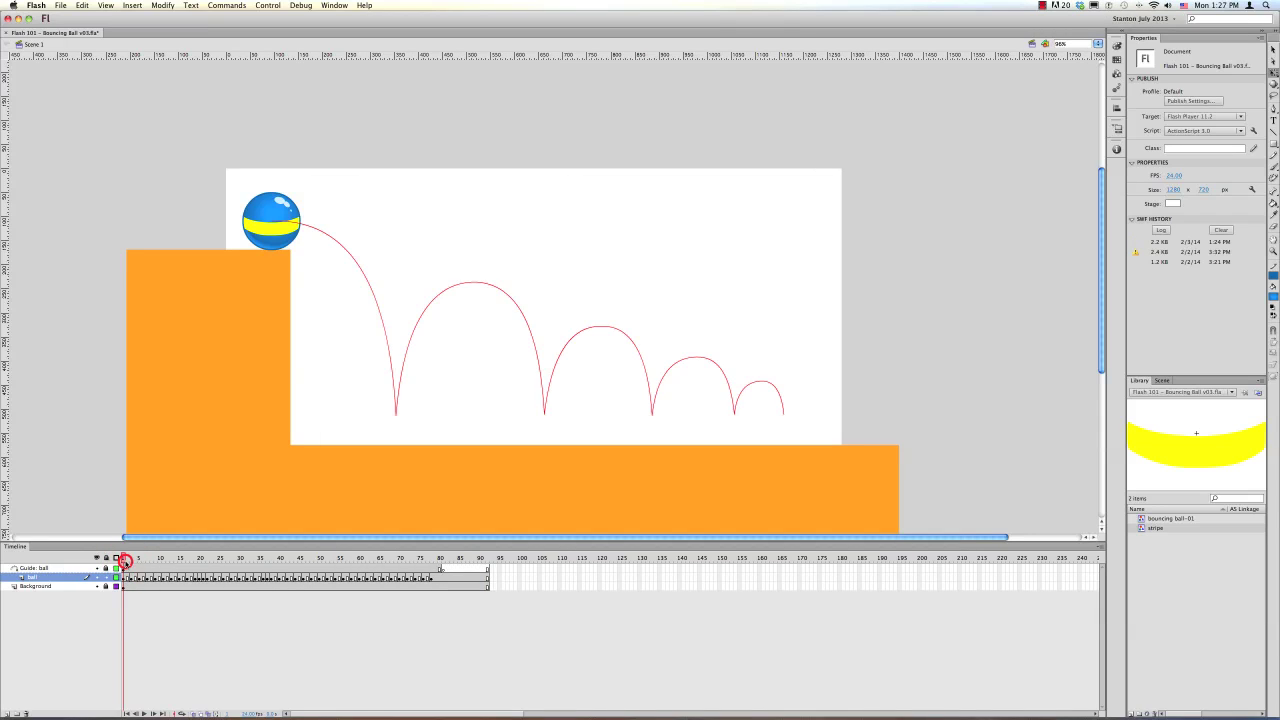
Scrub the main scene from frame 1 to about 73, then go back through the bounces to examine the stripe's rotation.
left_click_drag(125, 560, 419, 561)
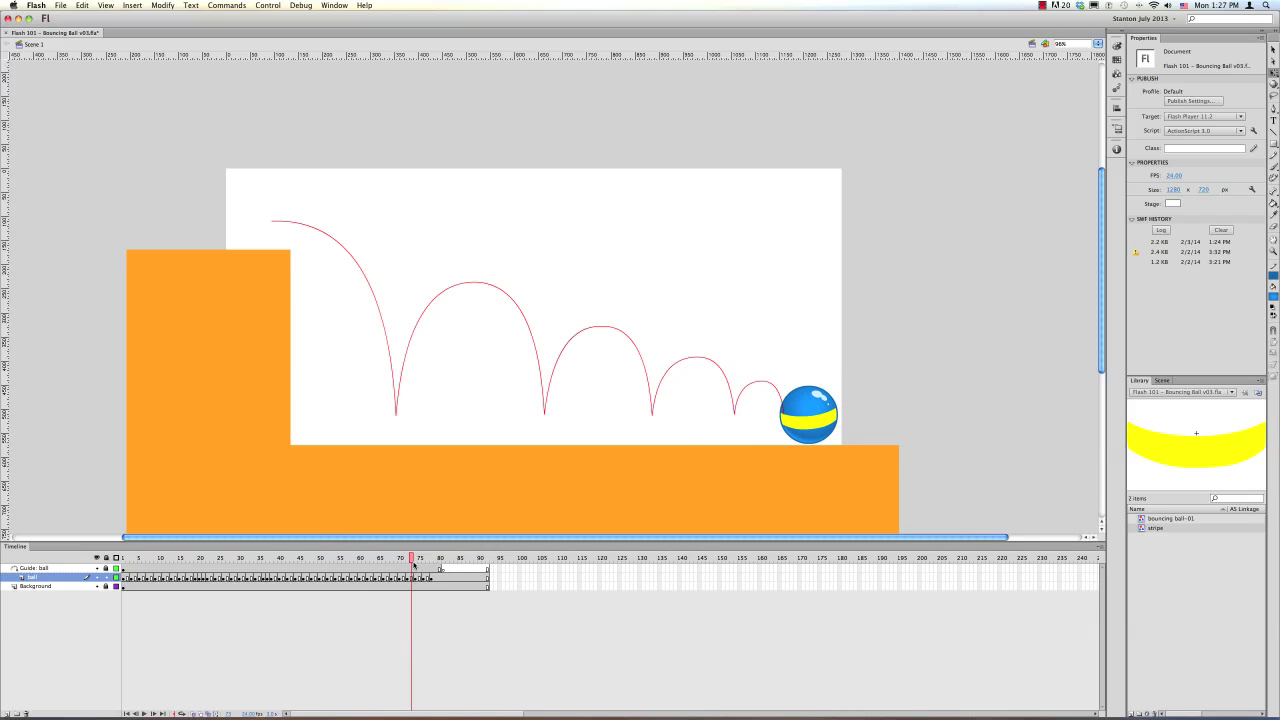
key("comma")
key("comma")
key("comma")
key("comma")
key("comma")
key("comma")
key("comma")
key("comma")
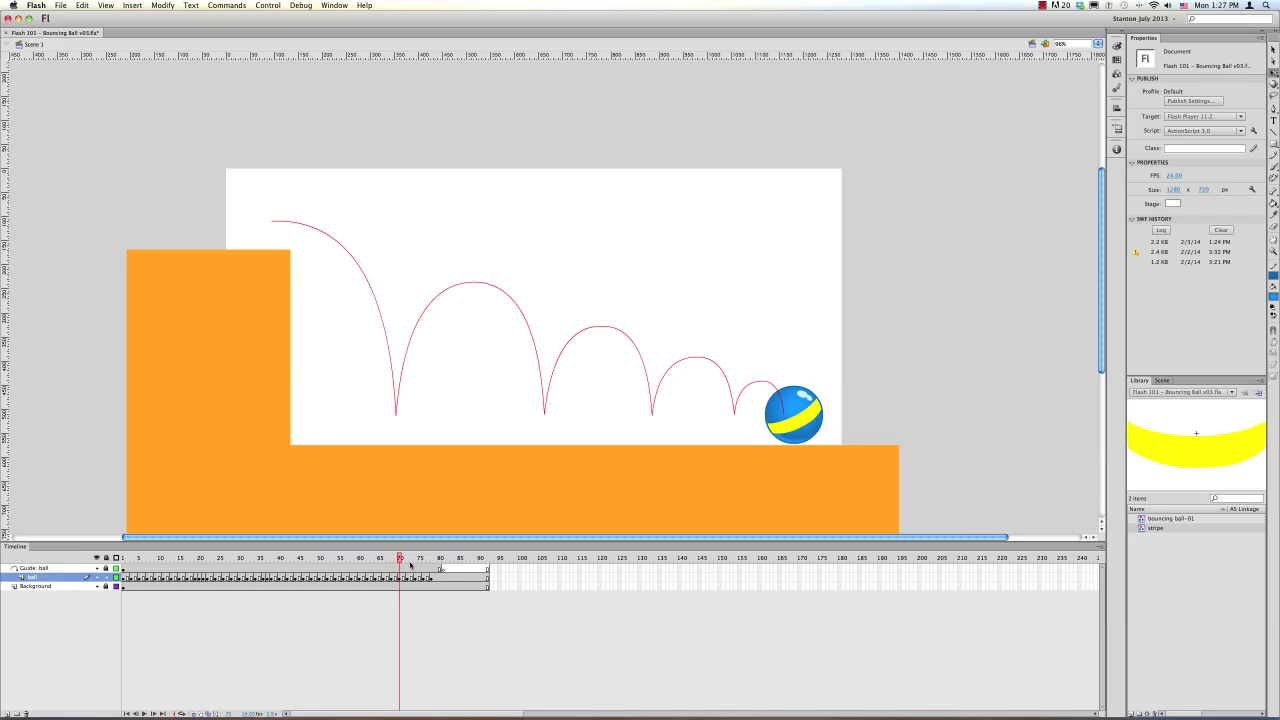
key("comma")
key("comma")
key("comma")
key("comma")
key("comma")
key("comma")
key("comma")
key("comma")
key("comma")
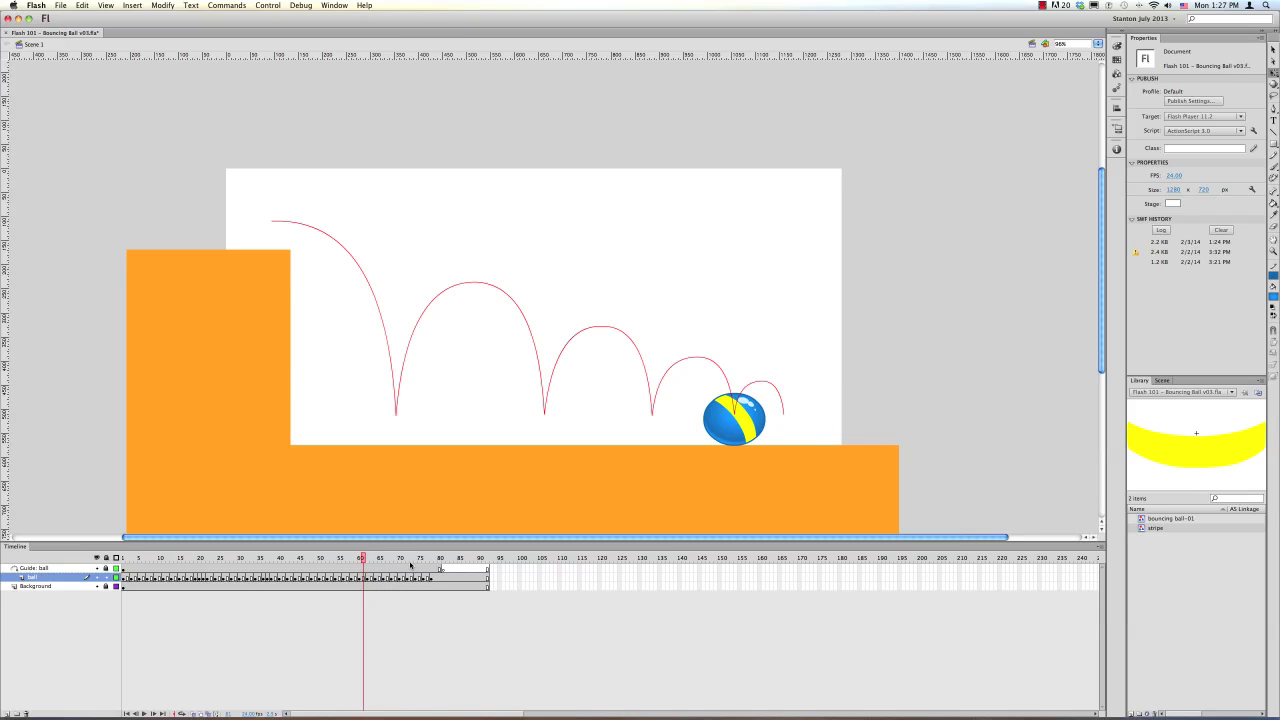
key("comma")
key("comma")
key("comma")
key("comma")
key("comma")
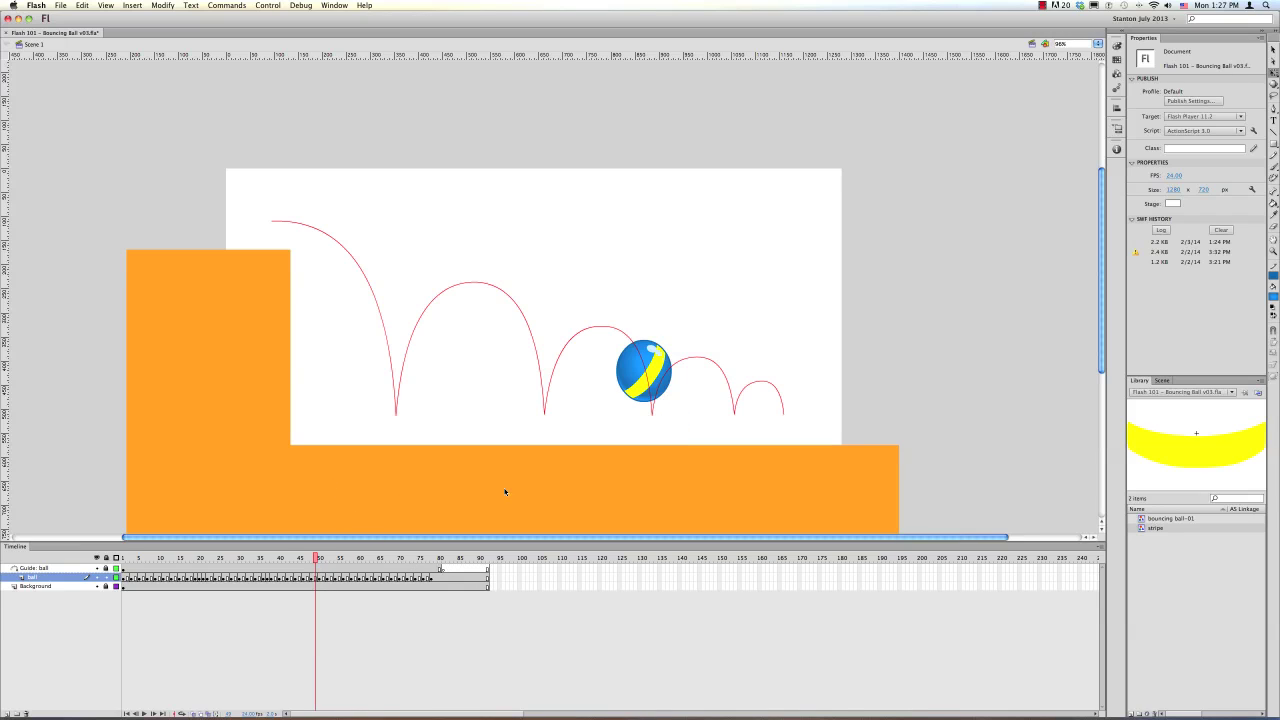
left_click_drag(310, 563, 271, 563)
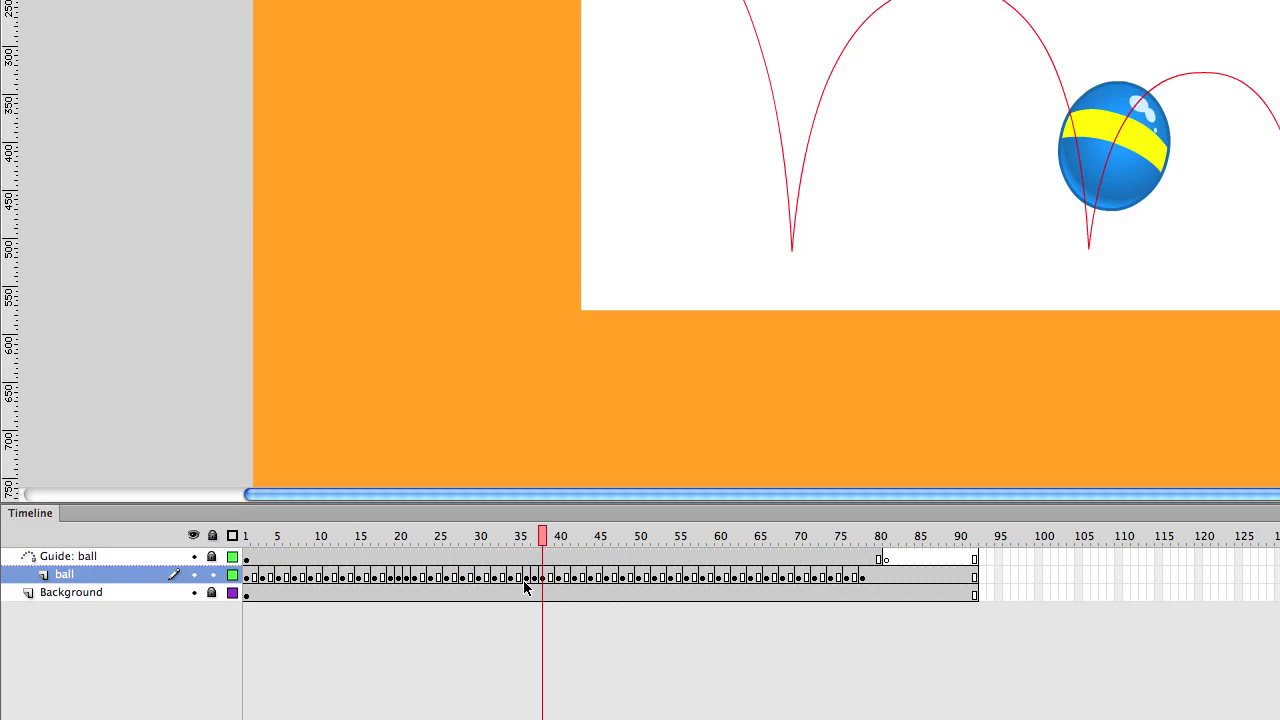
Open the ball symbol at frame 38 to examine the stripe layer's keyframes, then review the earlier motion in the main scene.
double_click(1150, 168)
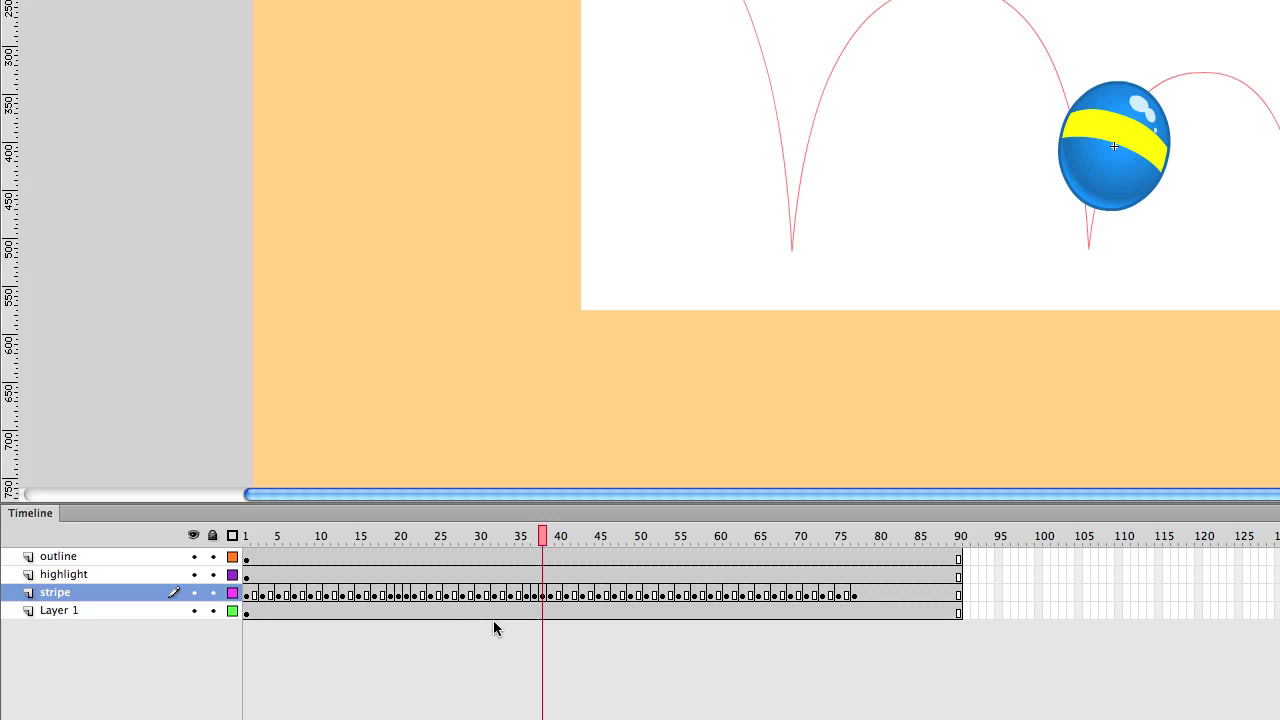
left_click_drag(549, 594, 859, 594)
left_click_drag(587, 594, 598, 597)
left_click_drag(597, 538, 528, 565)
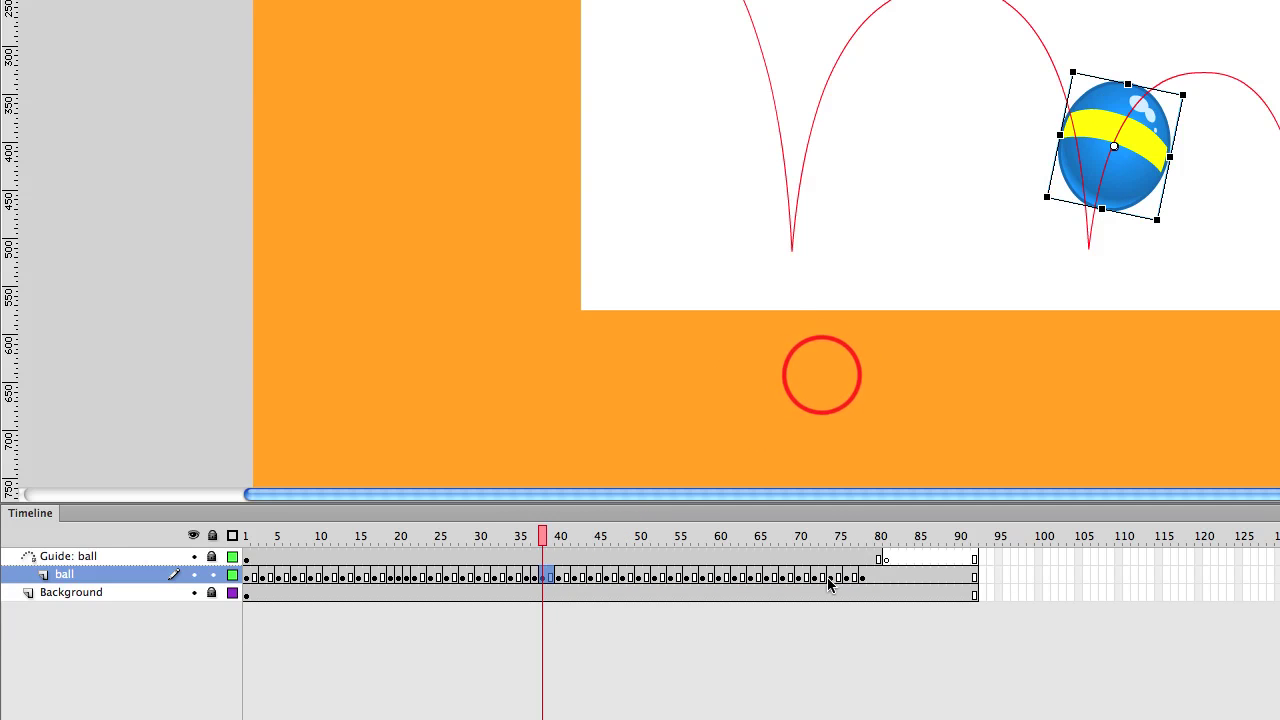
left_click_drag(542, 534, 313, 543)
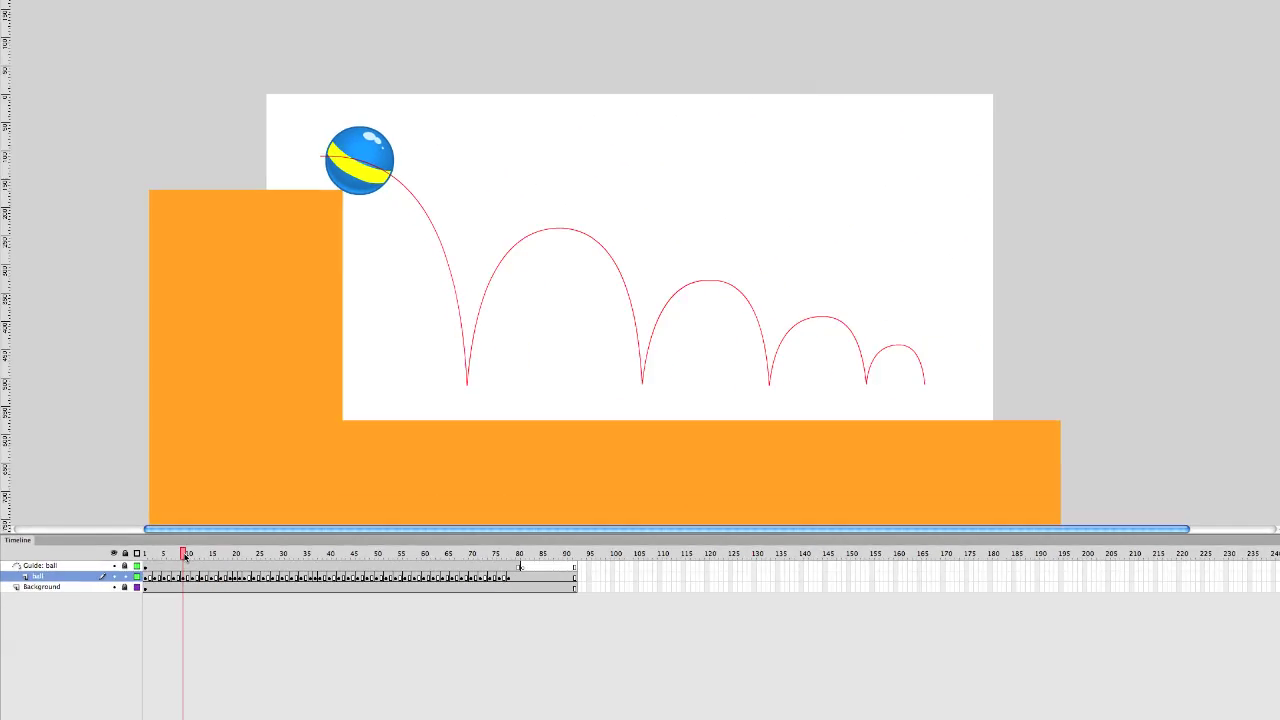